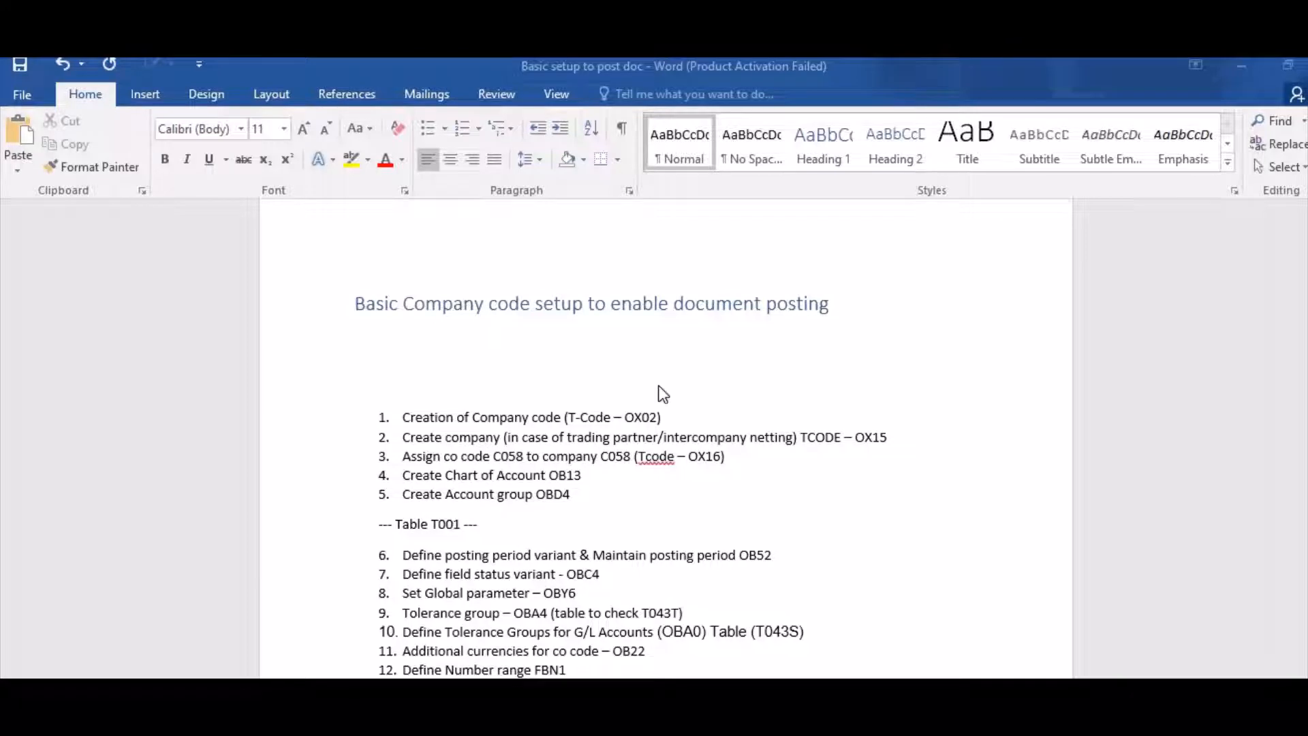
Switch to SAP Easy Access and open the company code overview with transaction OX02.
key(alt+Tab)
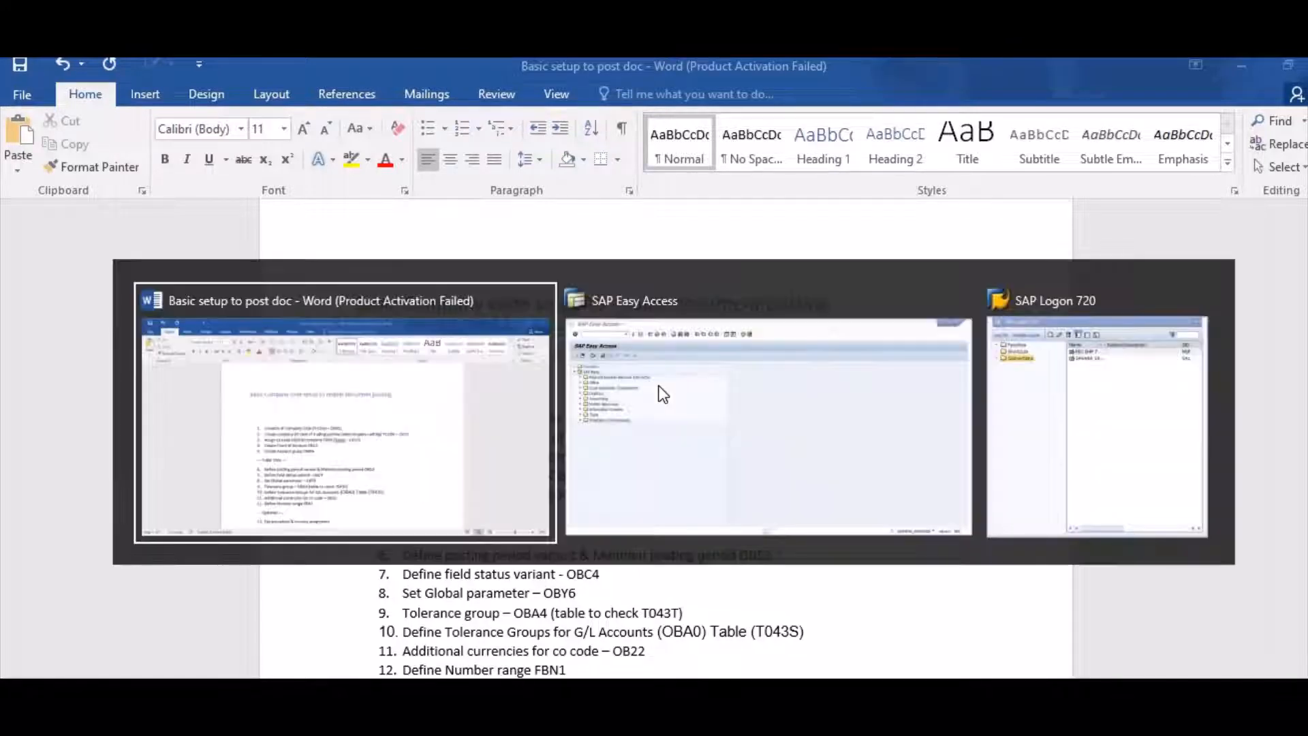
key(alt+Tab)
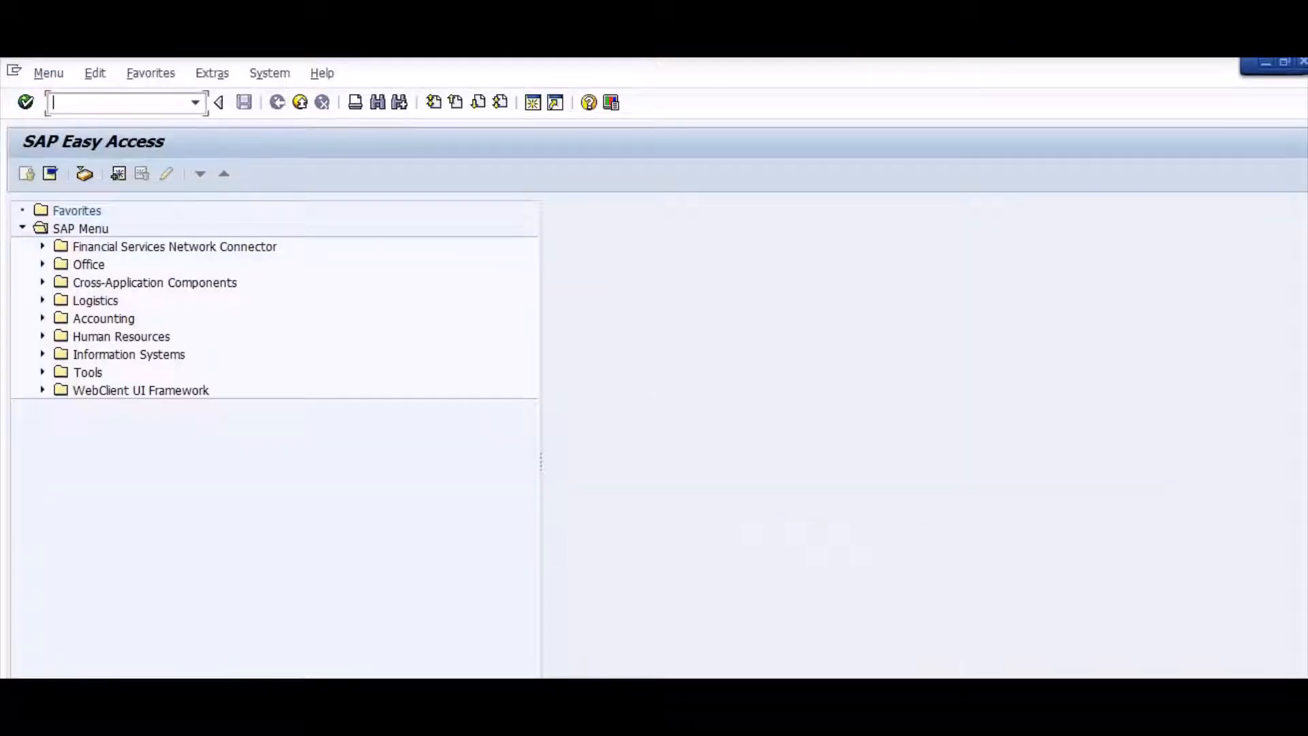
text(ox02)
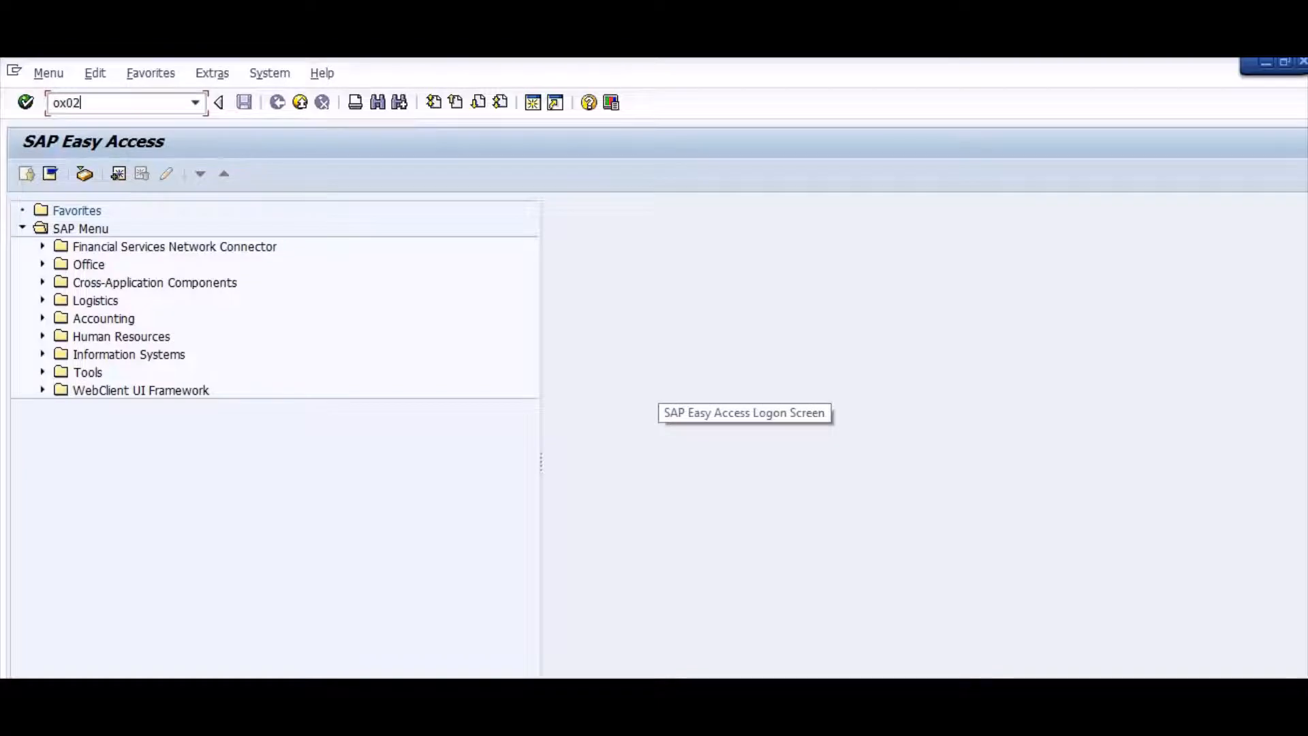
key(Return)
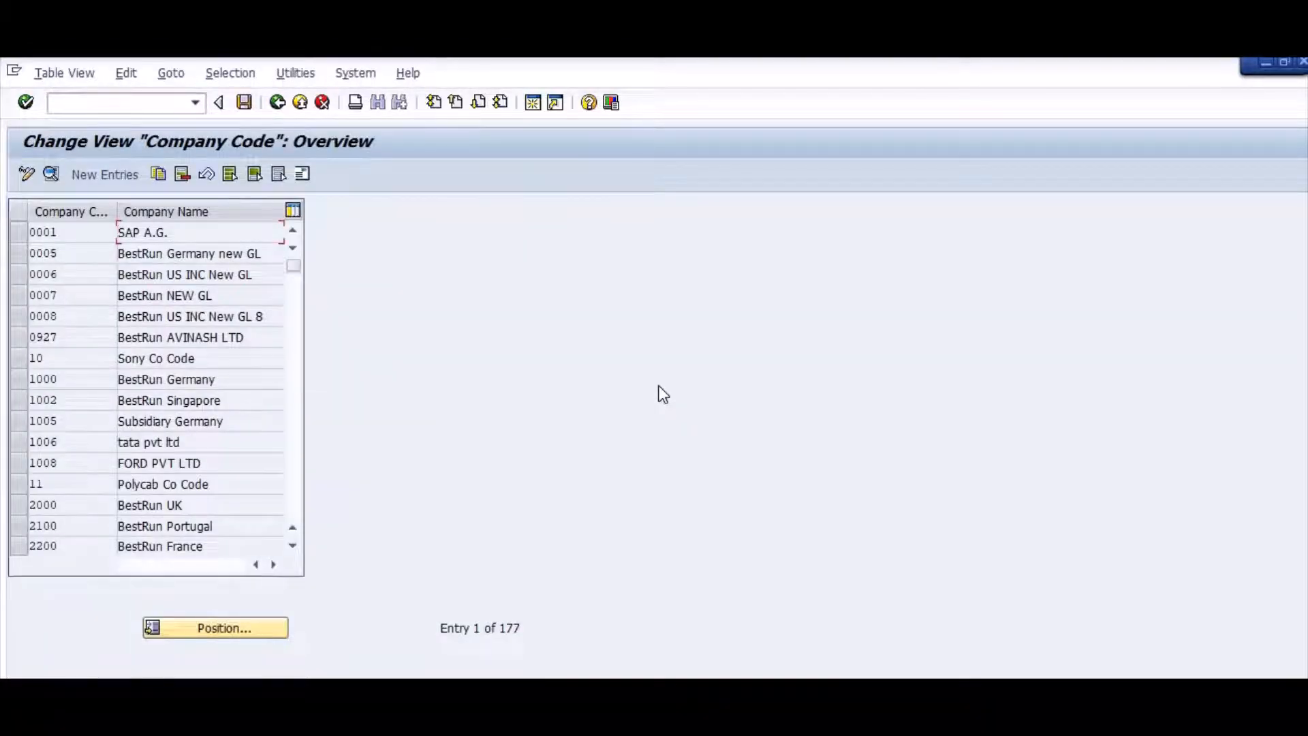
Add a new company code entry with code AS02 and company name Test CoCd.
click(124, 181)
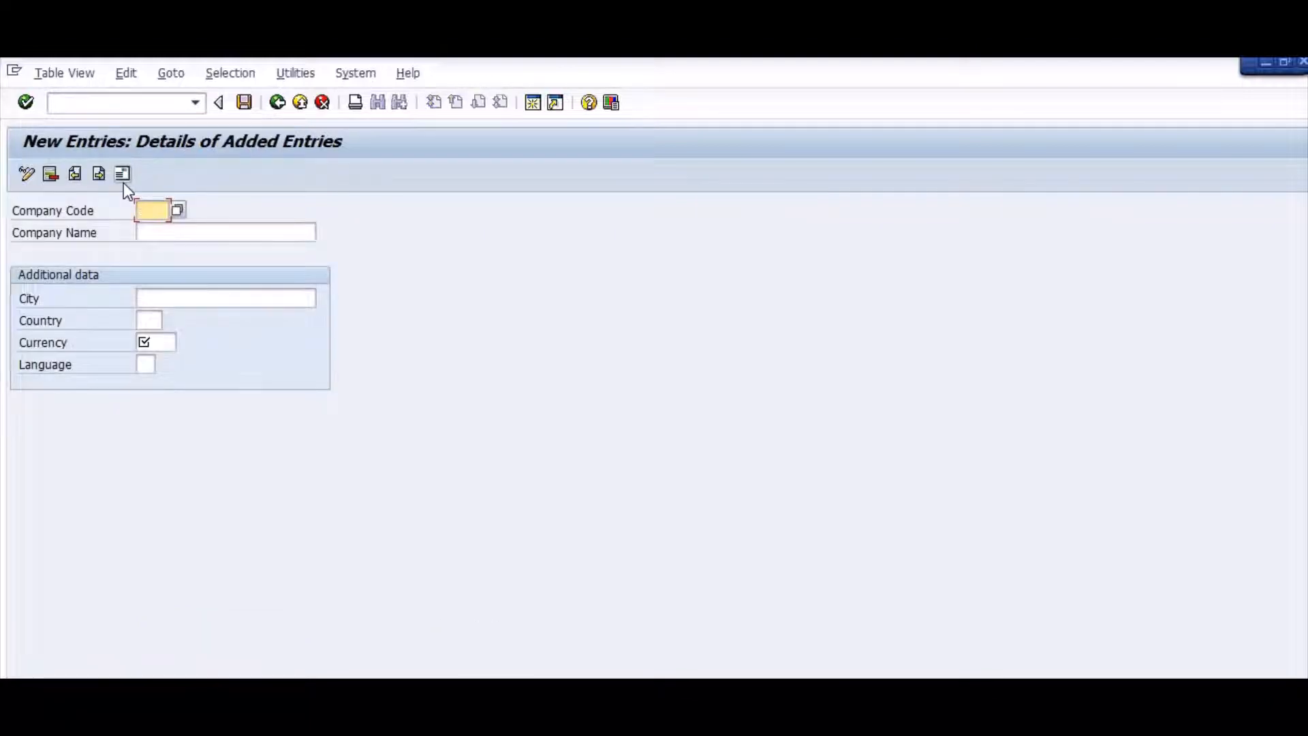
text(a)
key(BackSpace)
text(AS)
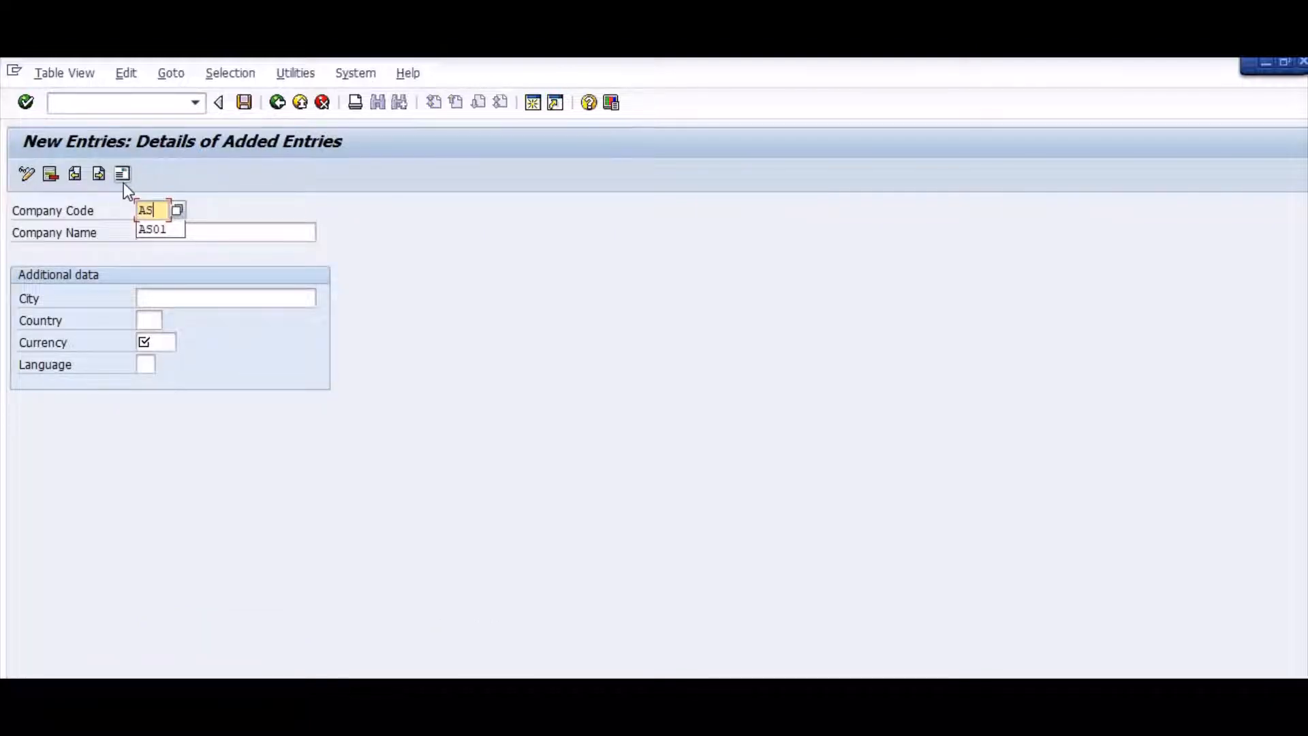
text(02)
key(Tab)
text(tE)
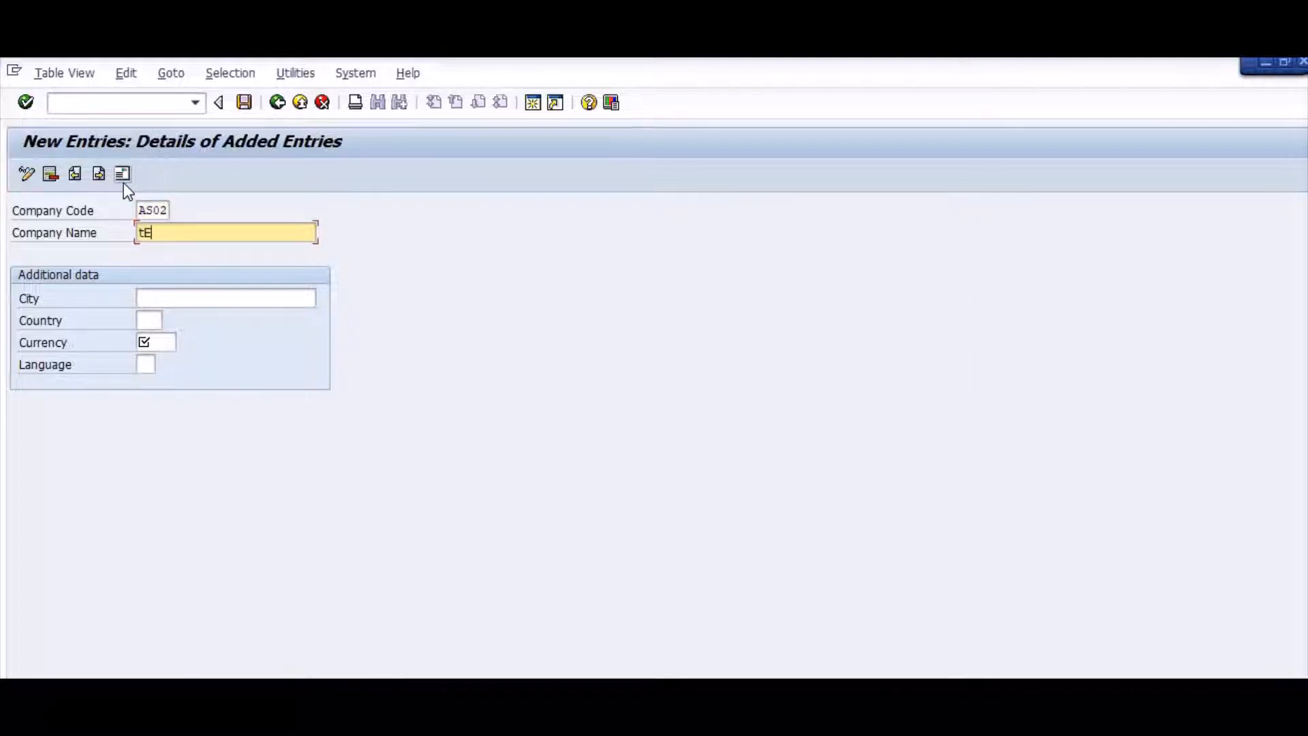
key(BackSpace)
key(BackSpace)
text(Test co)
key(BackSpace)
key(BackSpace)
text(CoCd)
key(Tab)
Fill in the company code's additional data with city Delhi, country IN, currency INR and language EN.
text(D)
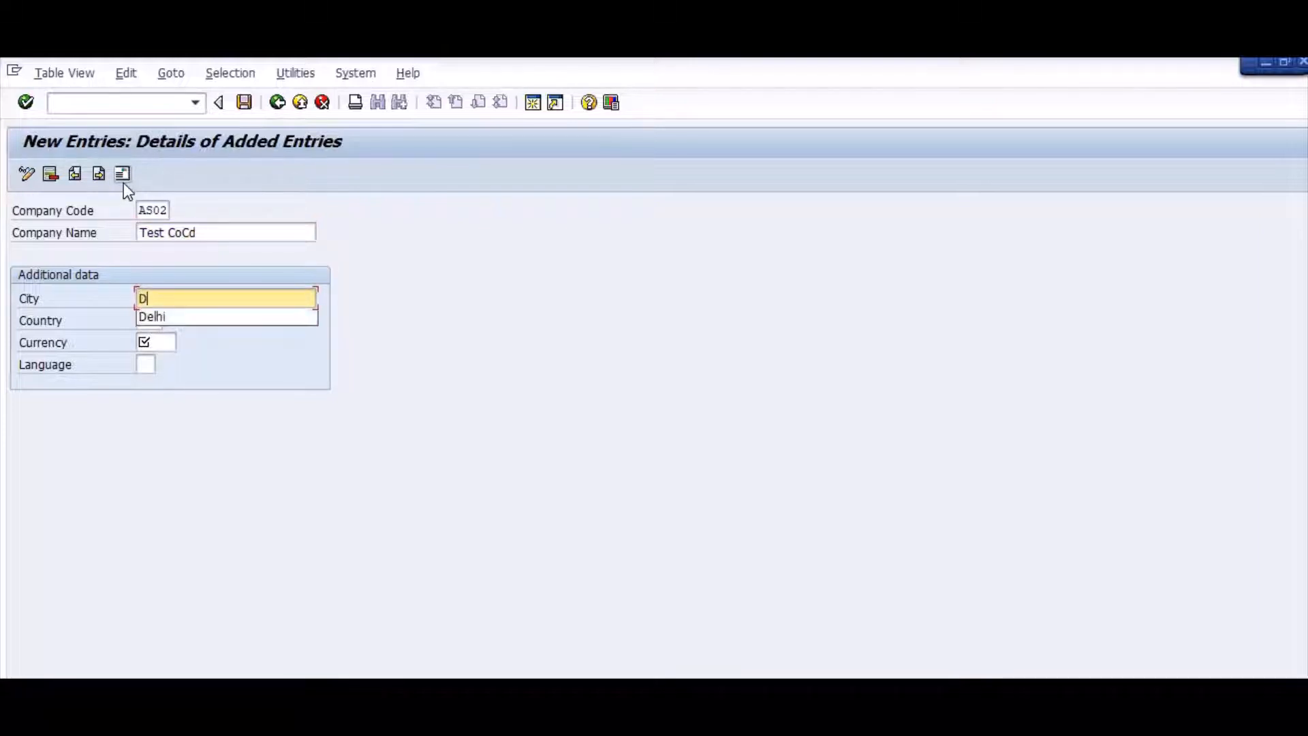
text(elhi)
key(Tab)
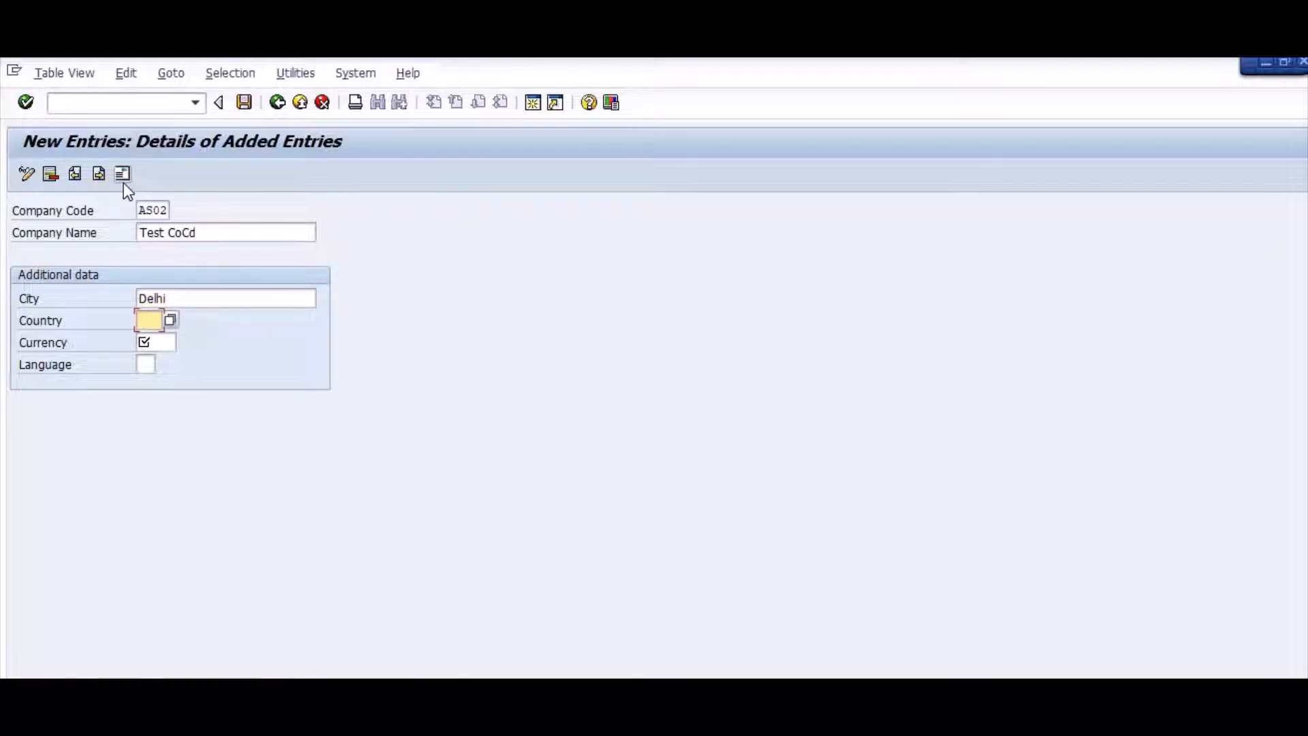
text(in)
key(Tab)
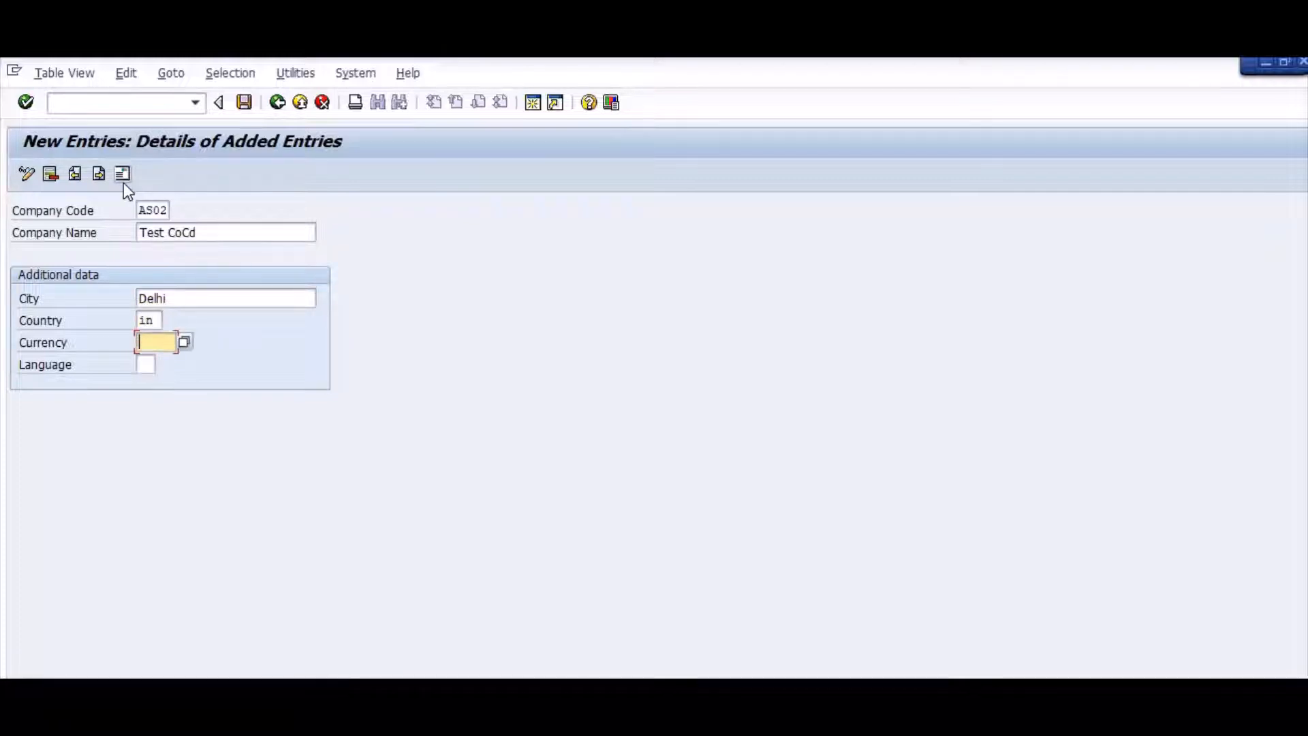
text(inr)
key(Tab)
text(en)
key(Return)
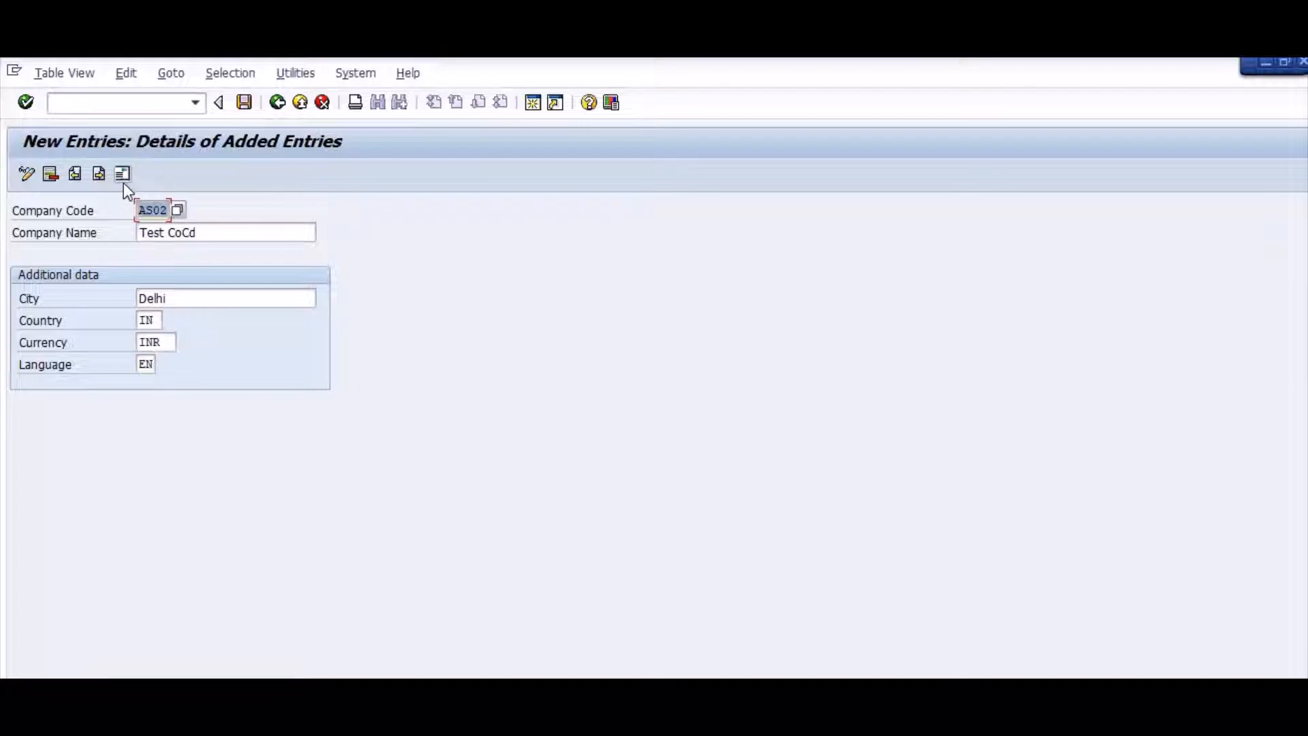
Enter the address data of company code AS02 with title Company, name Test, country IN and region 13.
click(123, 173)
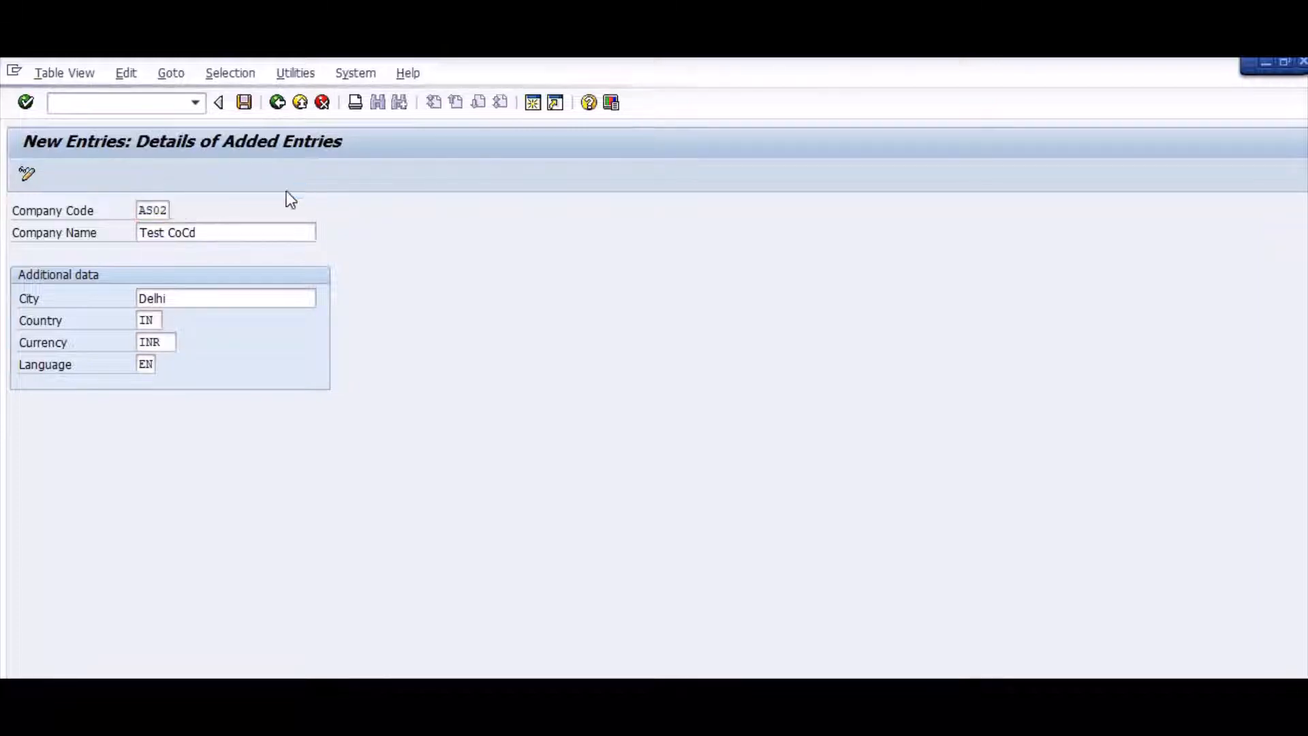
click(418, 130)
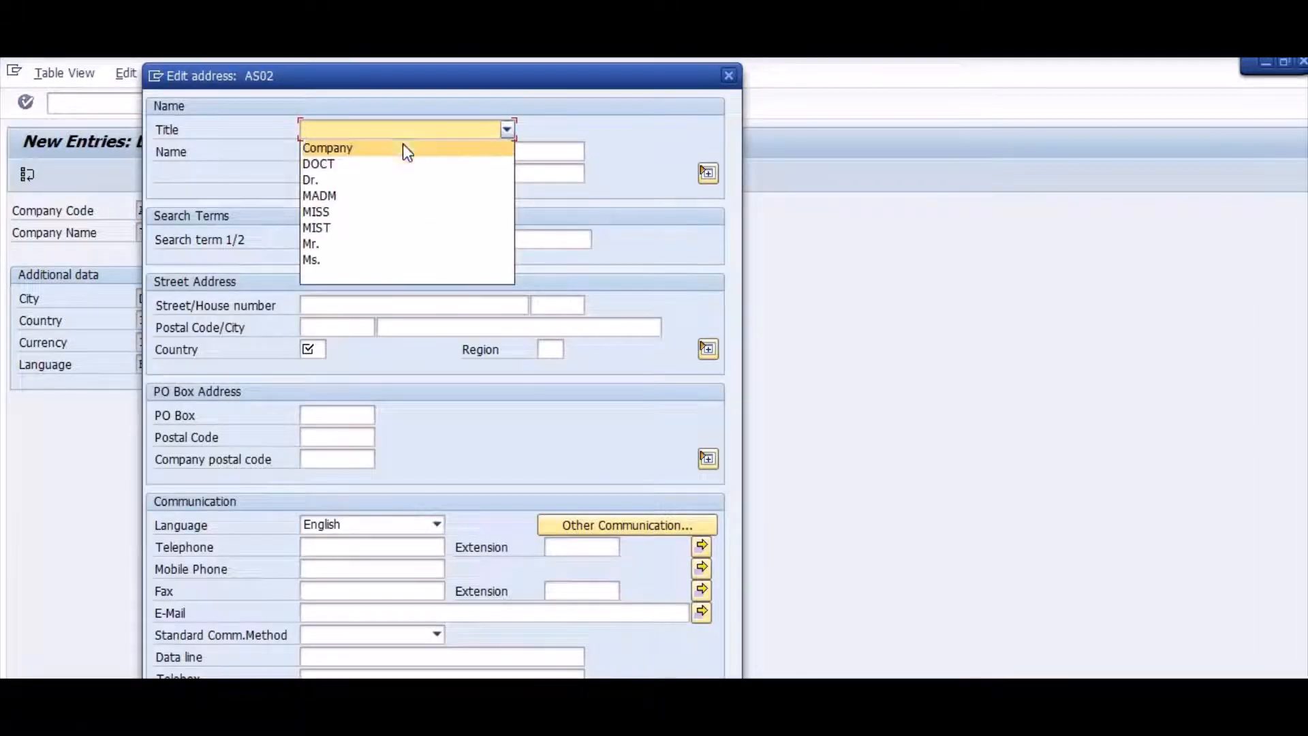
click(406, 147)
click(402, 159)
text(Test)
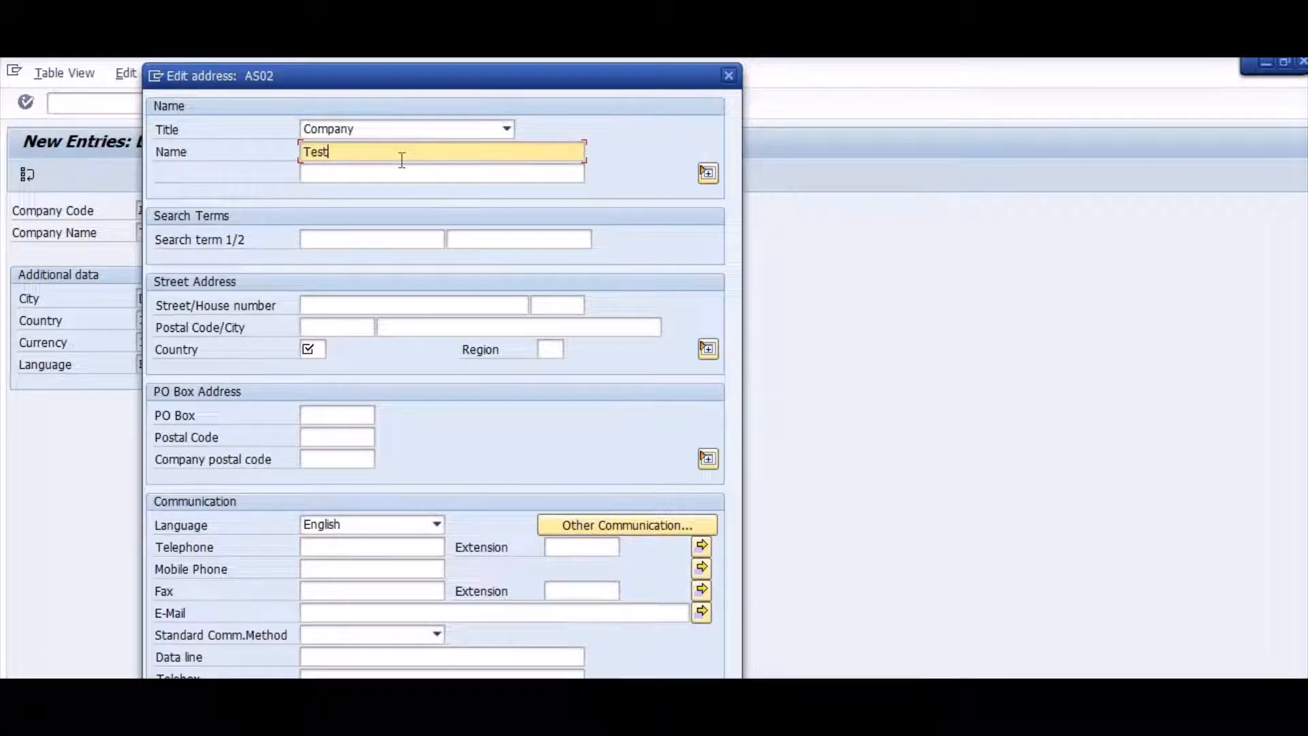
key(Tab)
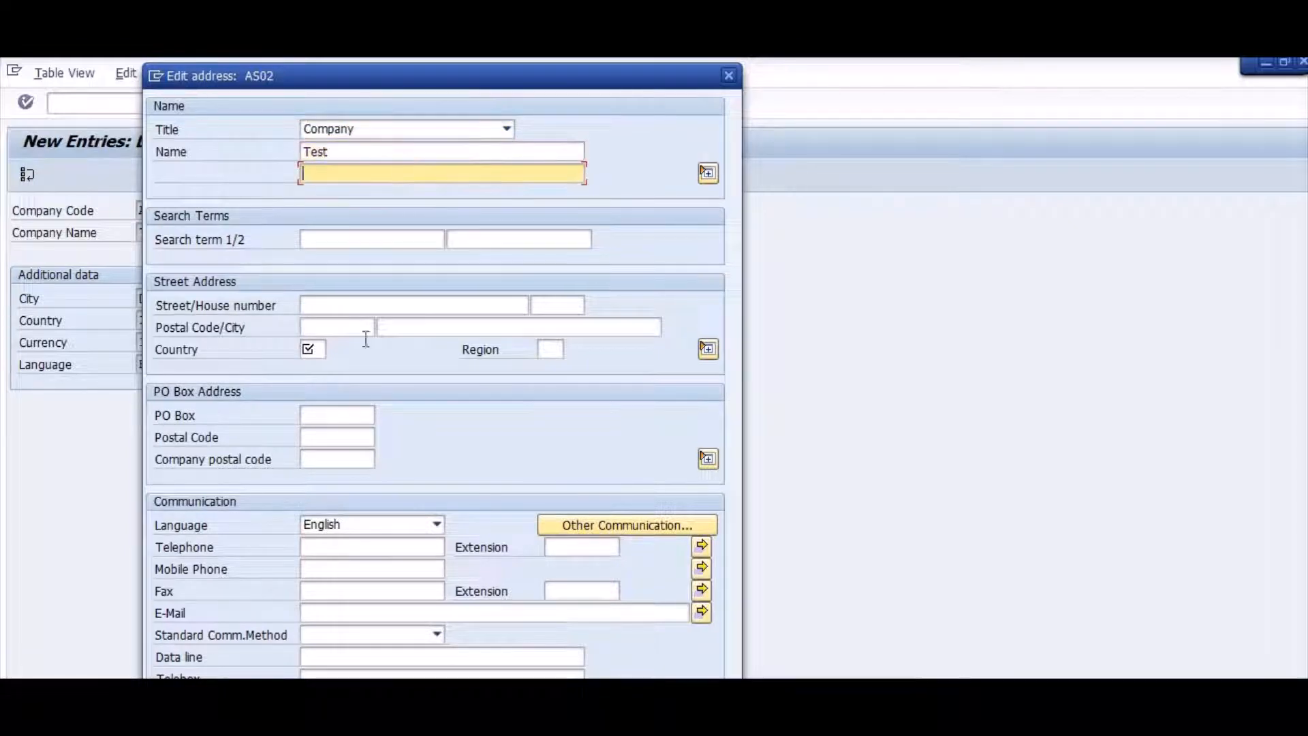
click(310, 349)
text(IN)
key(Tab)
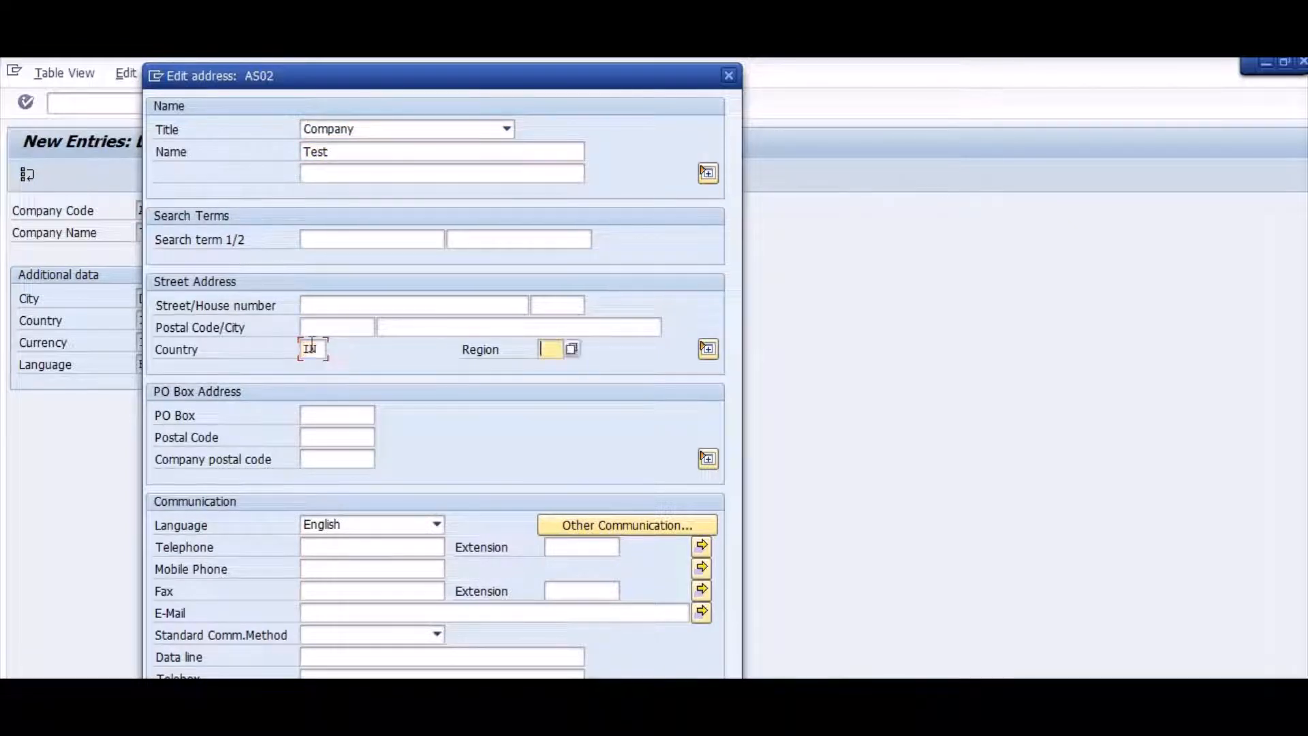
text(12)
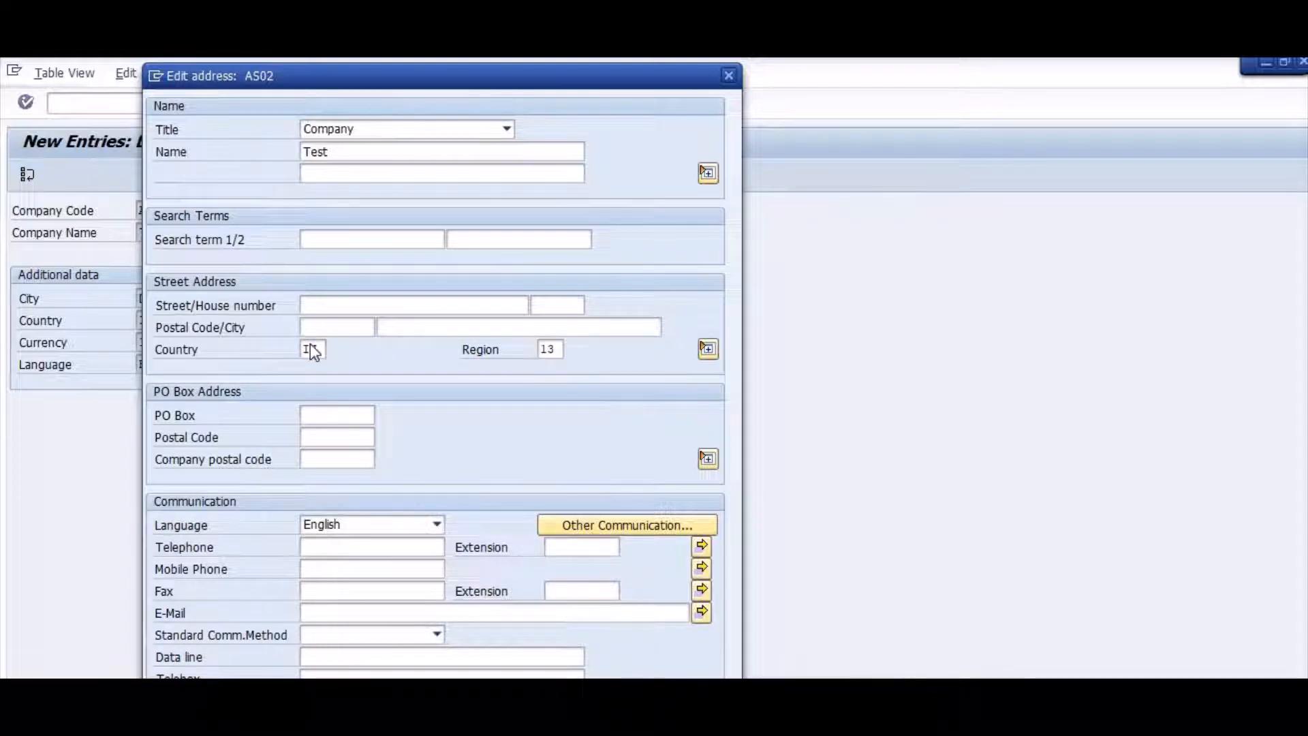
key(Return)
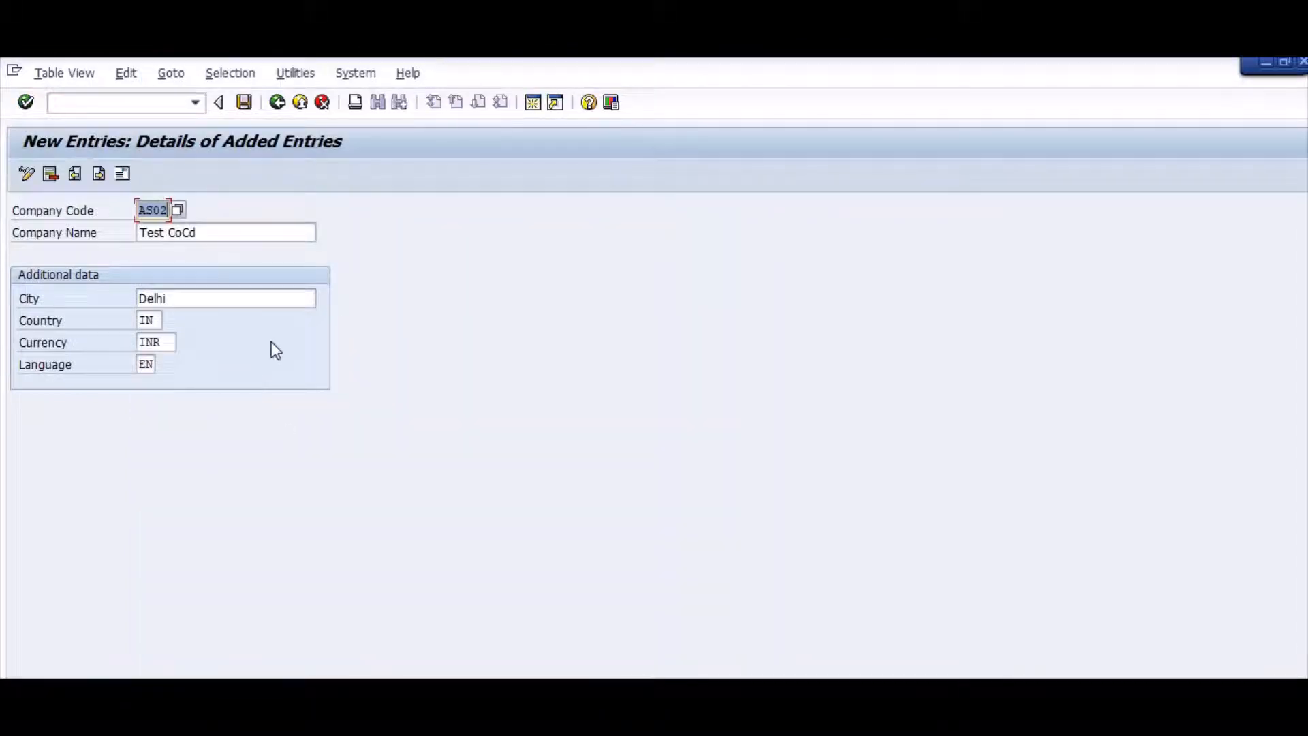
Accept the address and save company code AS02 under customizing request NSPK900072.
key(Return)
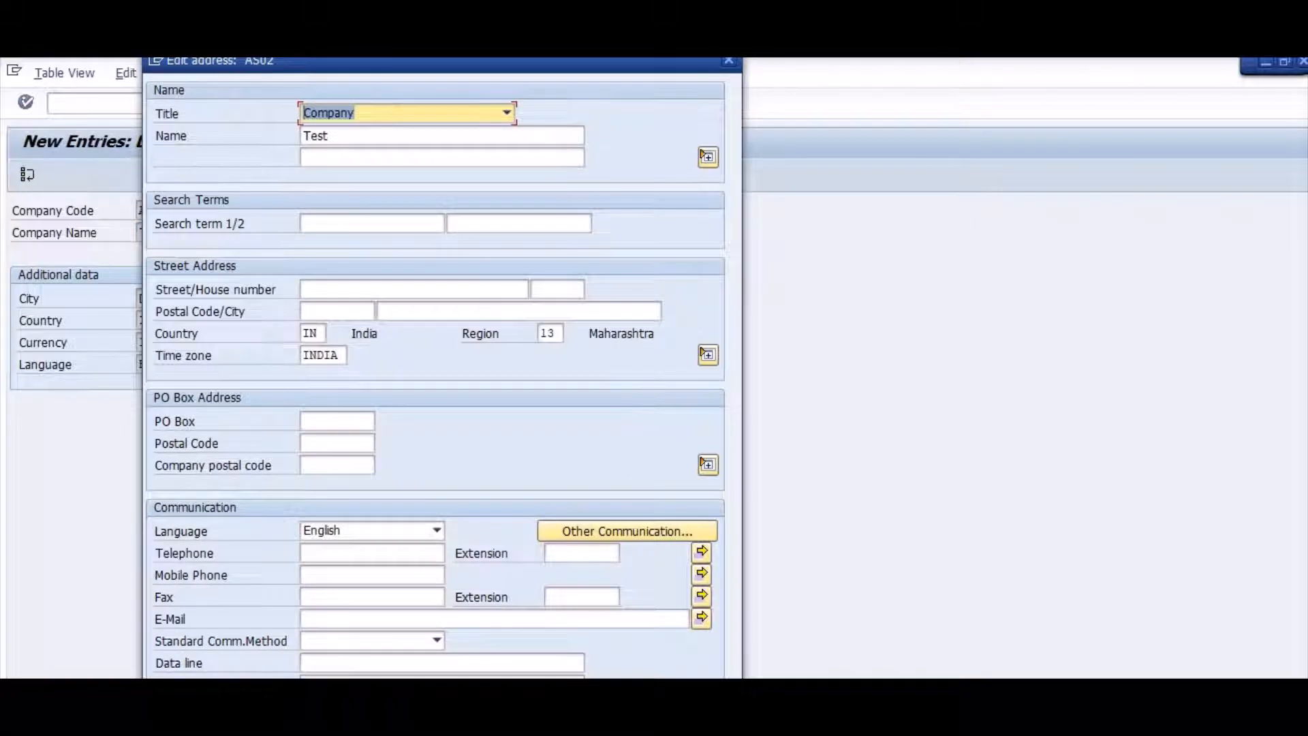
key(Return)
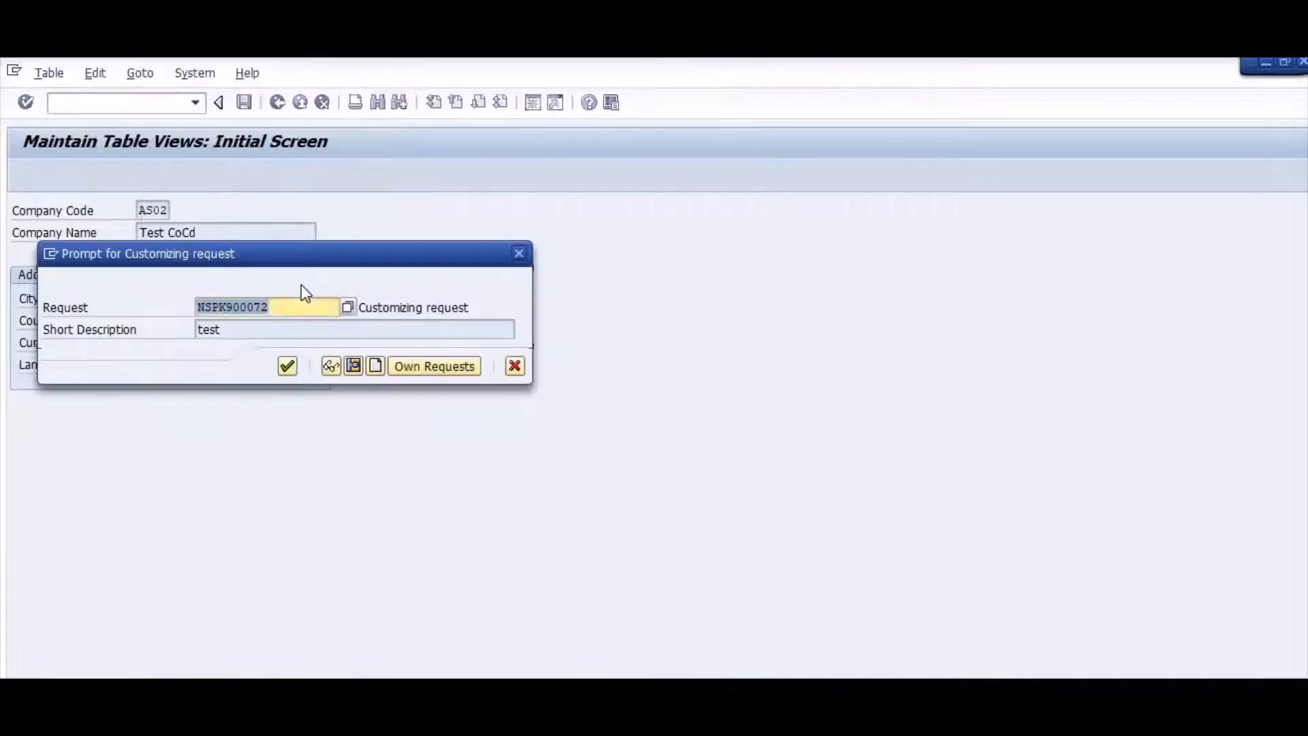
click(283, 372)
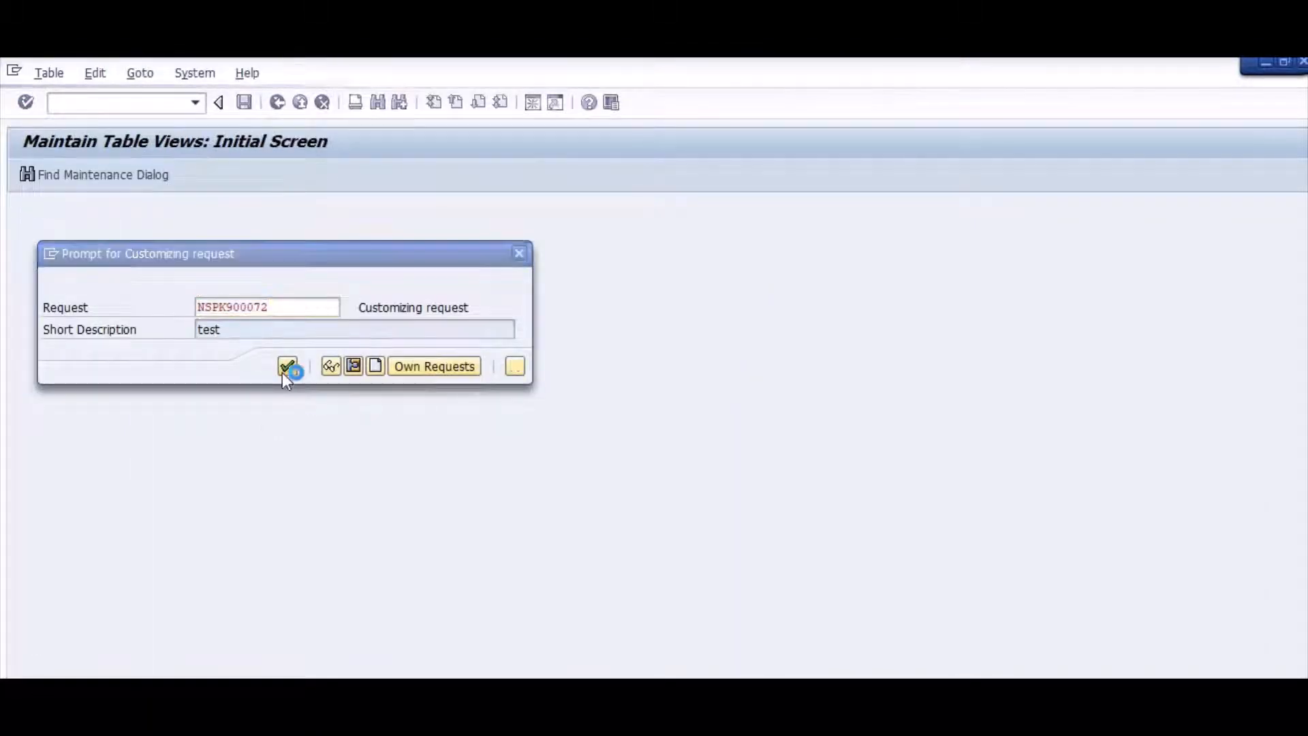
Look up the company creation transaction in the Word checklist and try to open OX15 from the SAP entry screen.
key(alt+Tab)
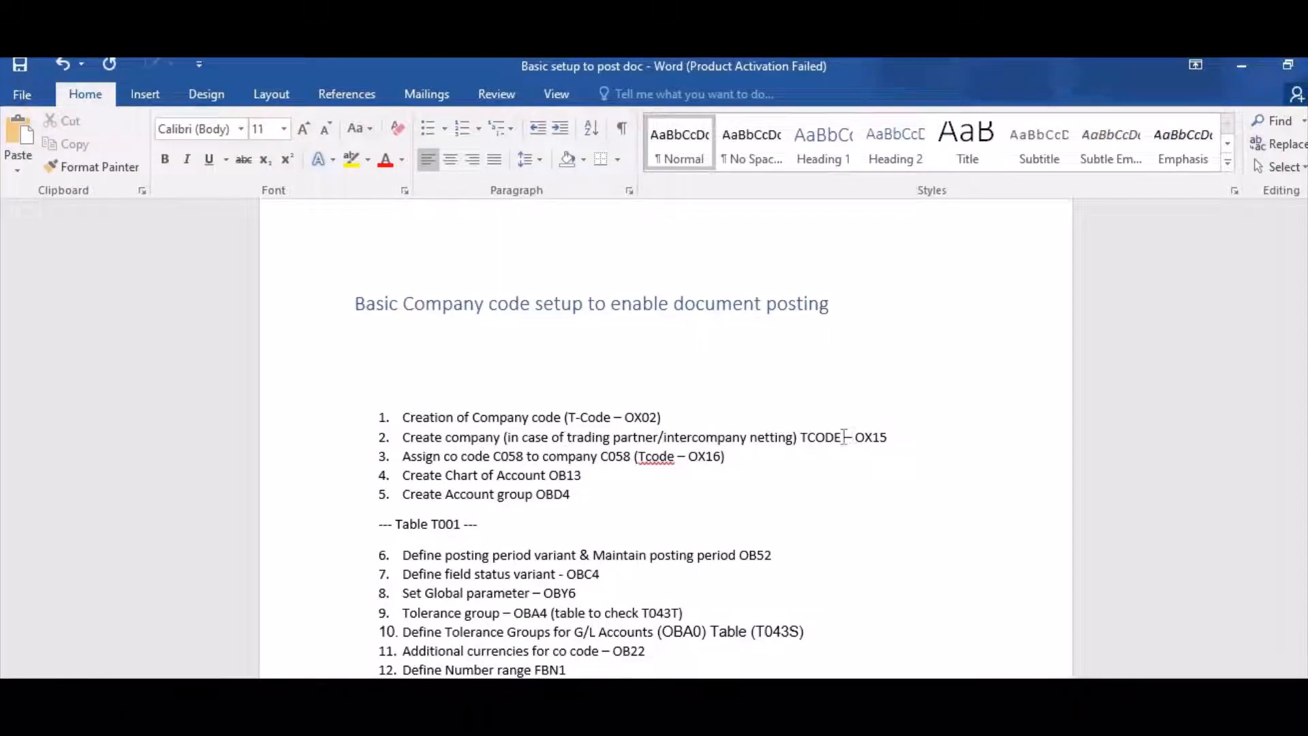
key(alt+Tab)
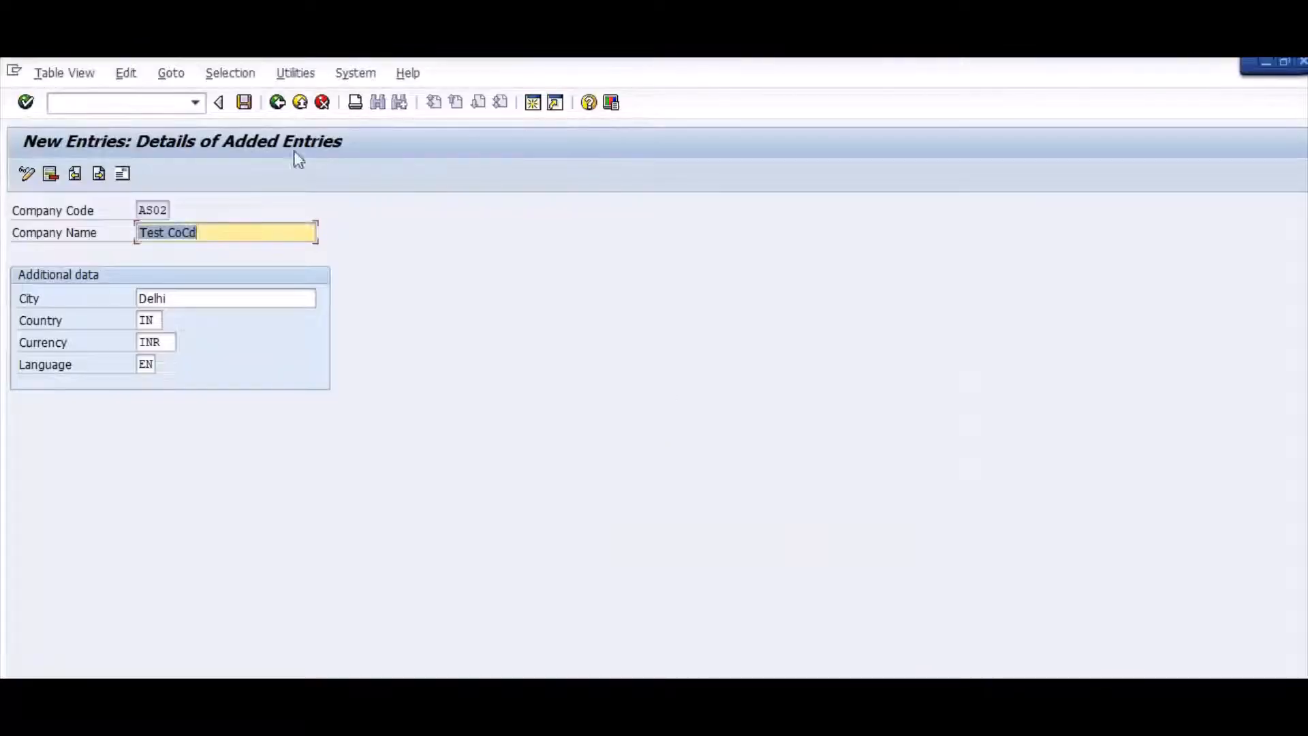
click(135, 102)
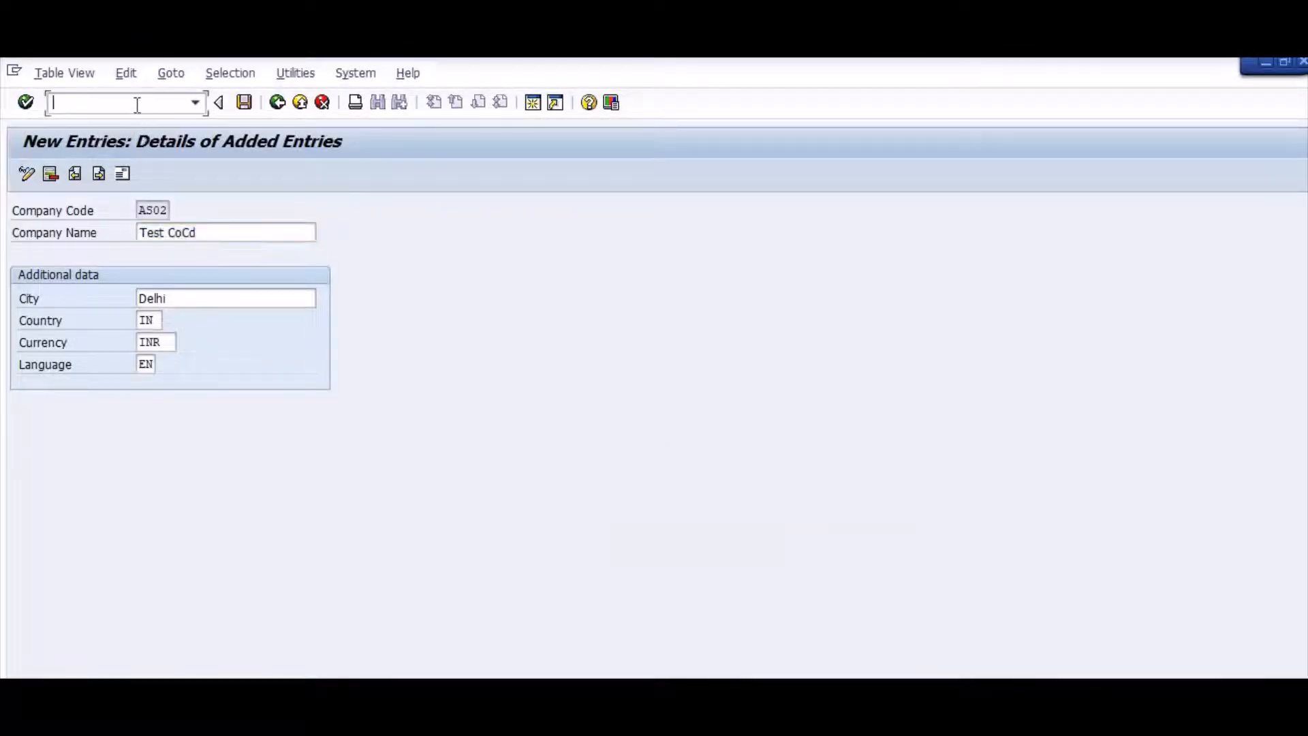
text(OX14)
key(BackSpace)
text(5)
key(Return)
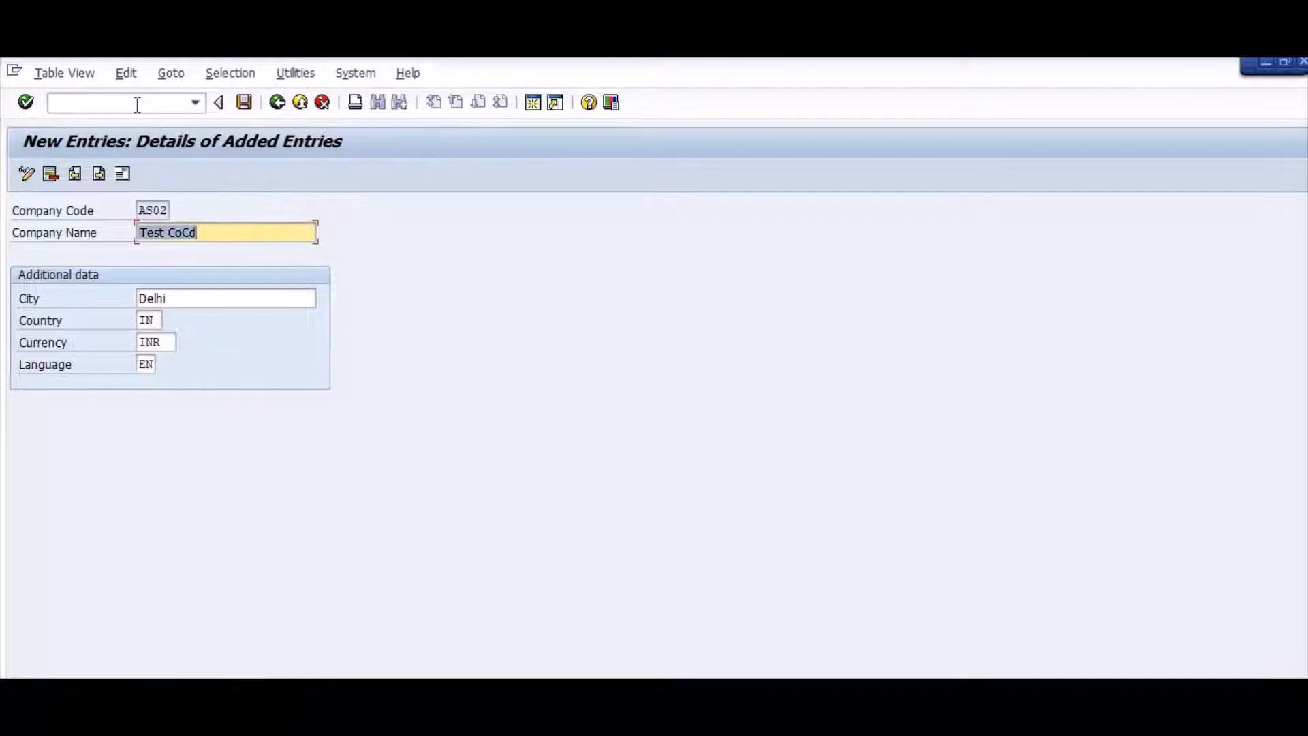
Leave the company code entry and open the internal trading partners overview with the command /NOX15.
click(137, 105)
text(/)
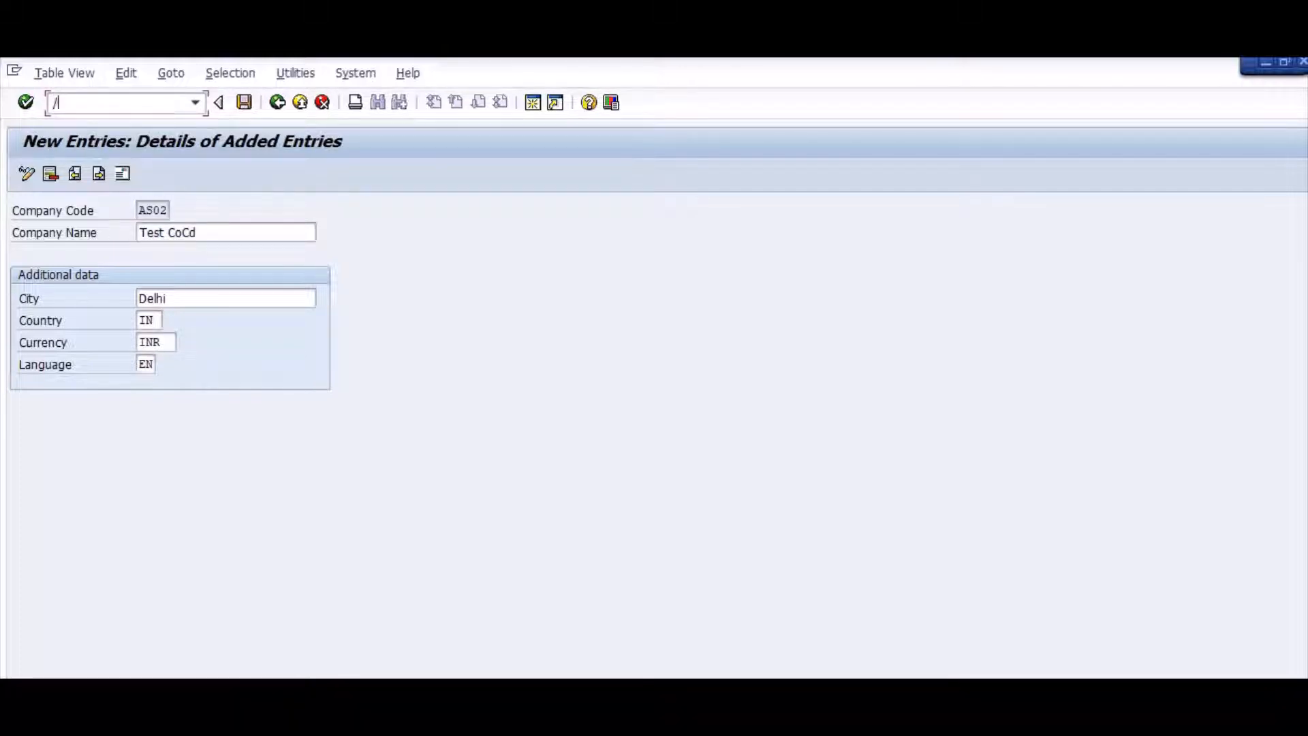
text(NOX14)
key(BackSpace)
text(5)
key(Return)
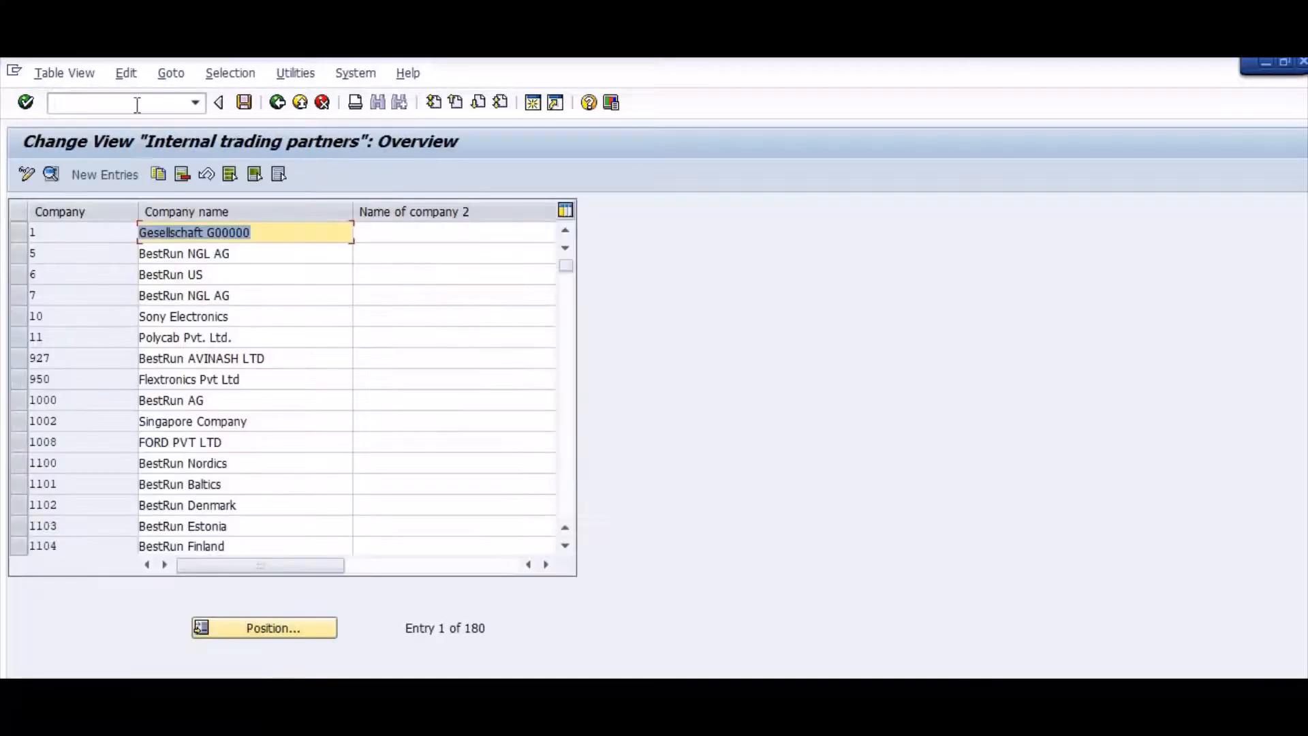
Add a new company entry with company CAS02 and company name TEST COCD.
click(103, 177)
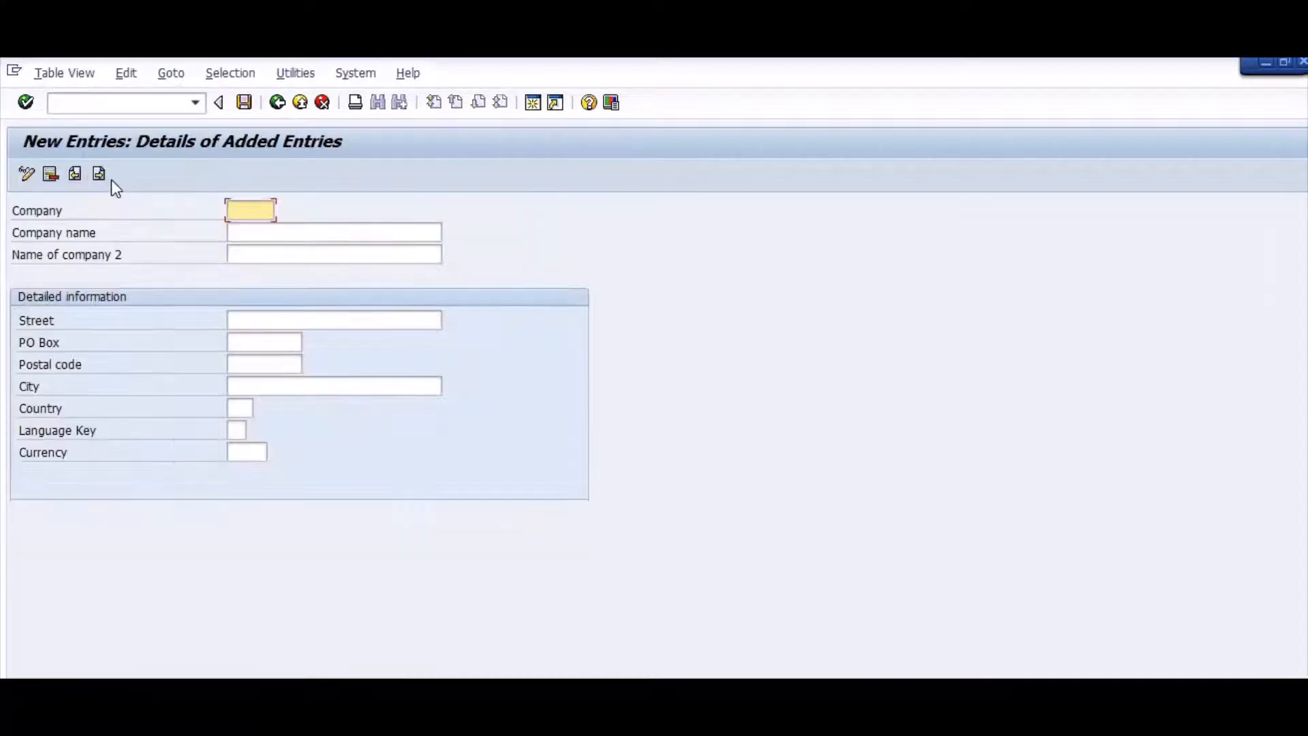
text(CAS02)
key(Tab)
text(TEST )
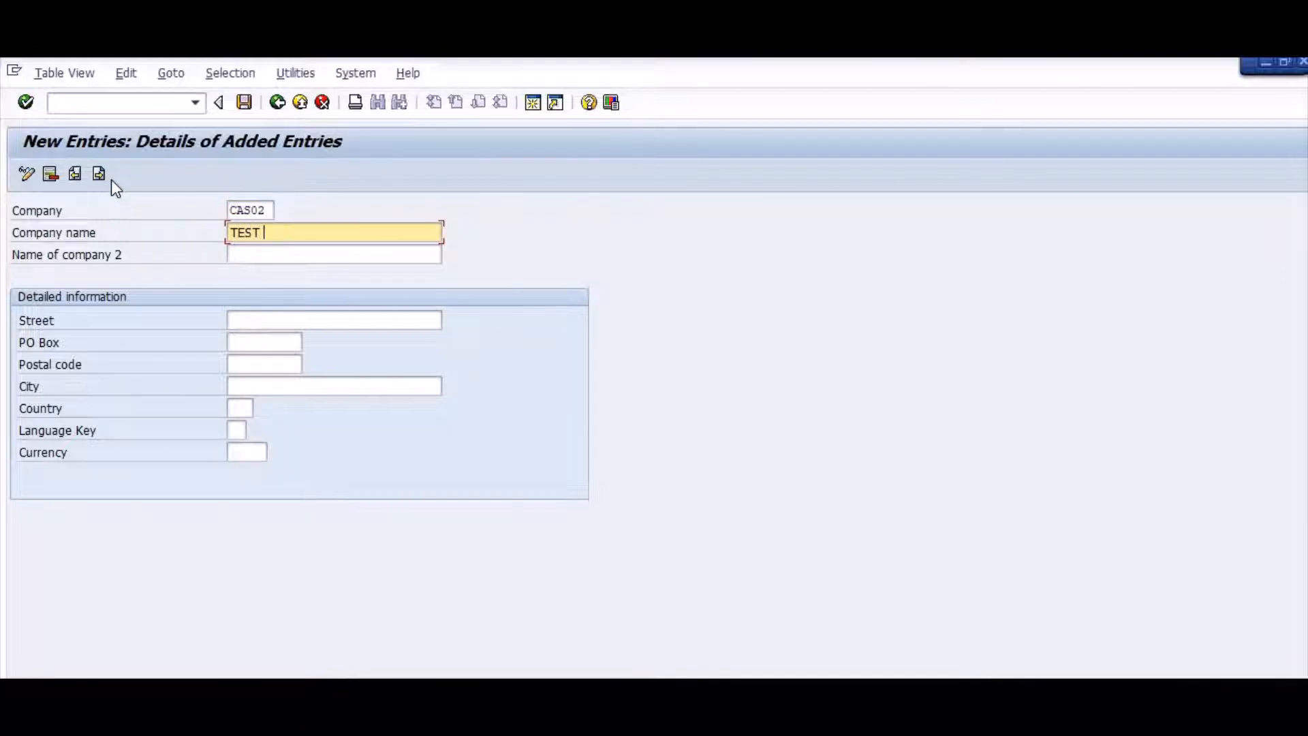
text(COCD)
key(Tab)
key(Tab)
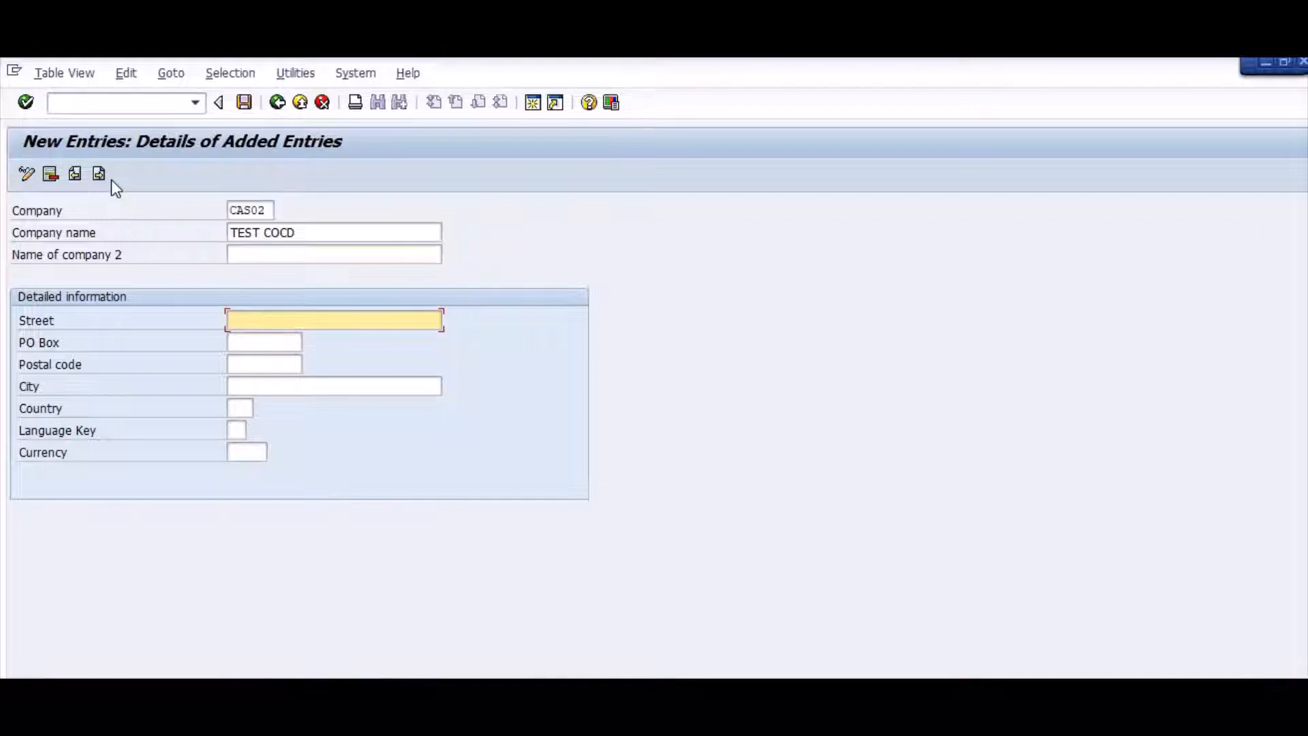
Fill in the company's detailed information with city Delhi, country IN, language key EN and currency INR.
key(Tab)
key(Tab)
key(Tab)
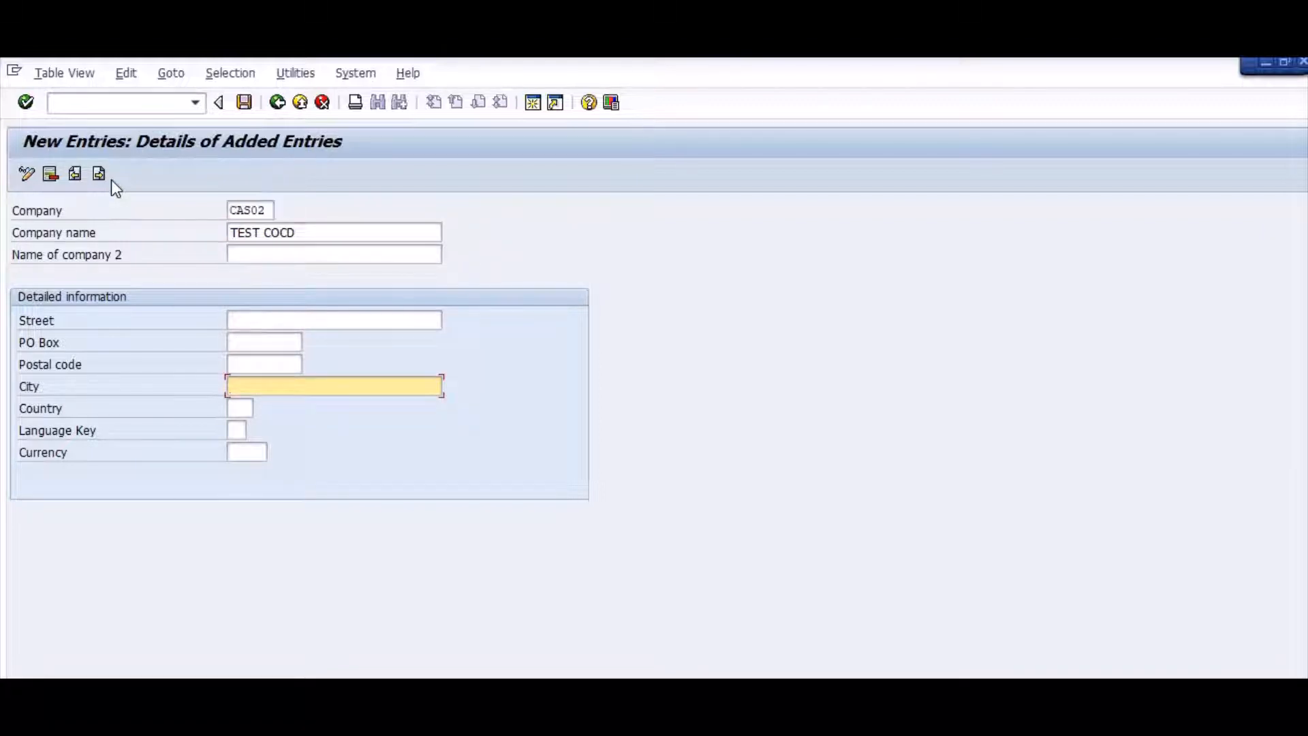
text(de)
key(BackSpace)
key(BackSpace)
text(Delhi)
key(Tab)
text(IN)
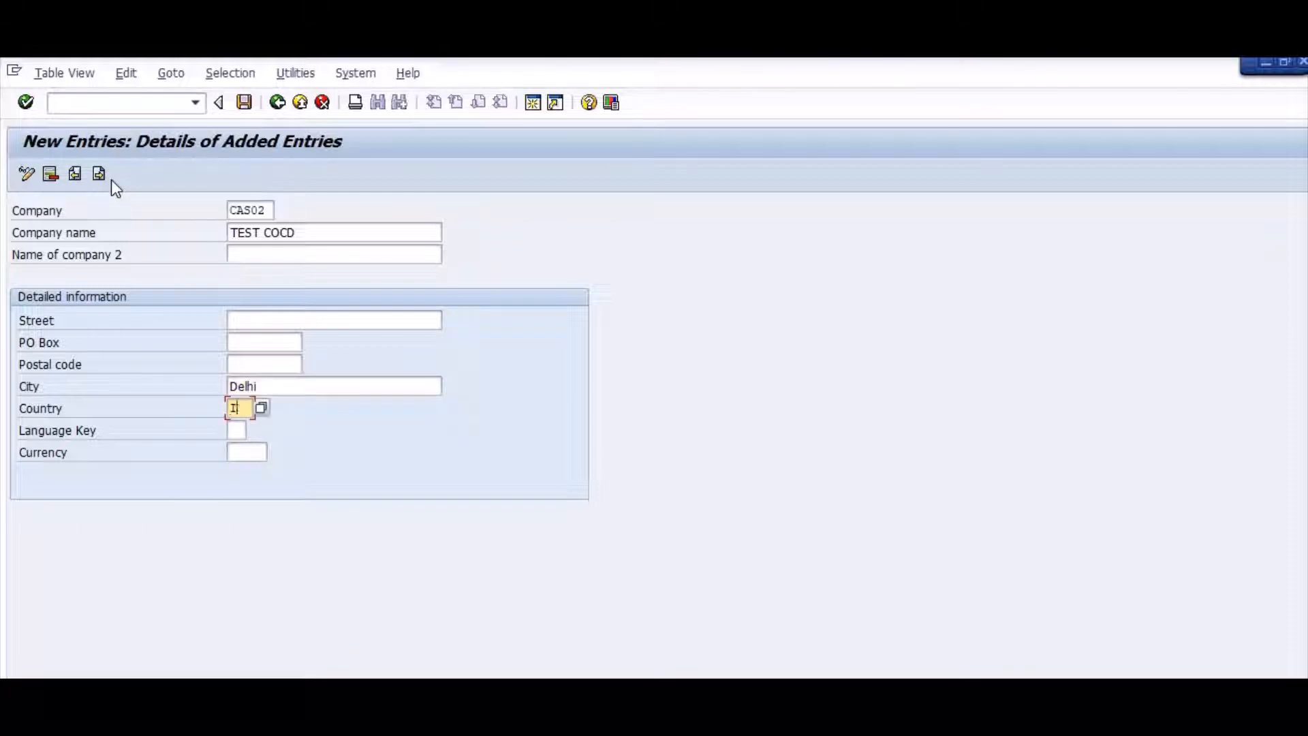
key(Tab)
text(EN)
key(Tab)
text(INR)
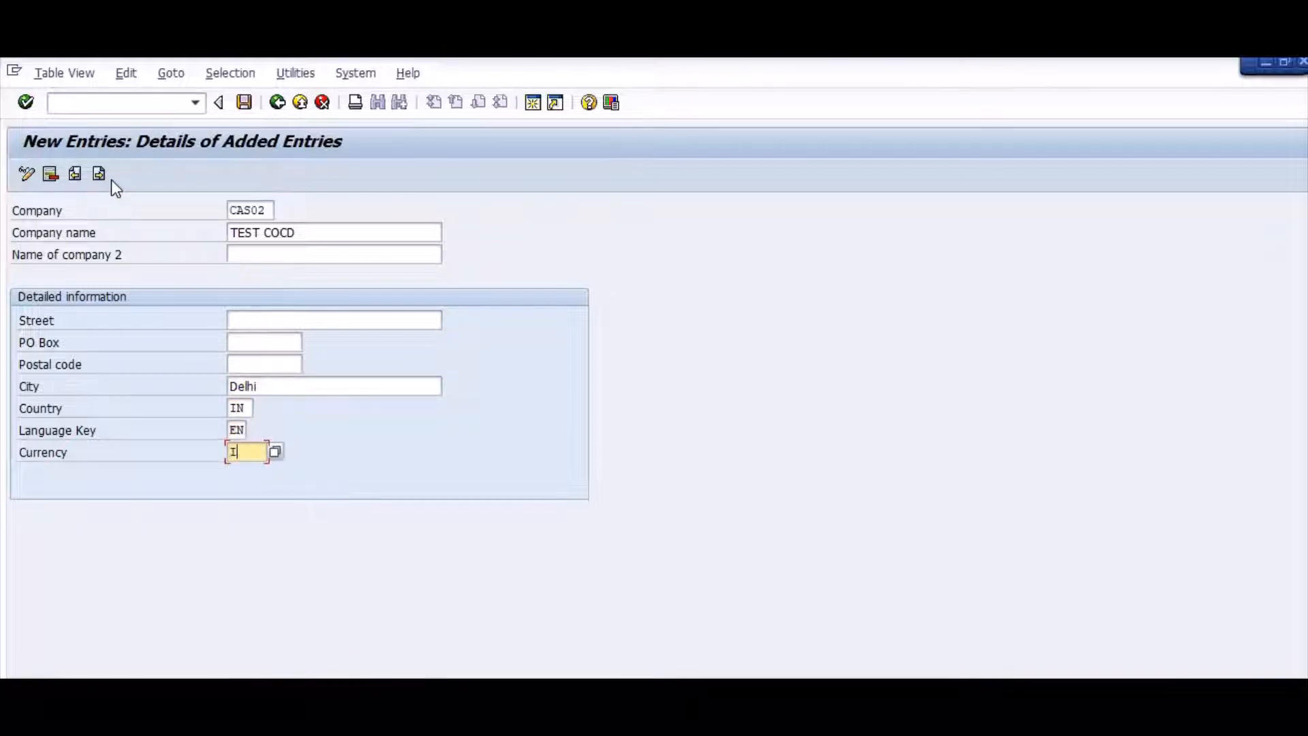
key(Return)
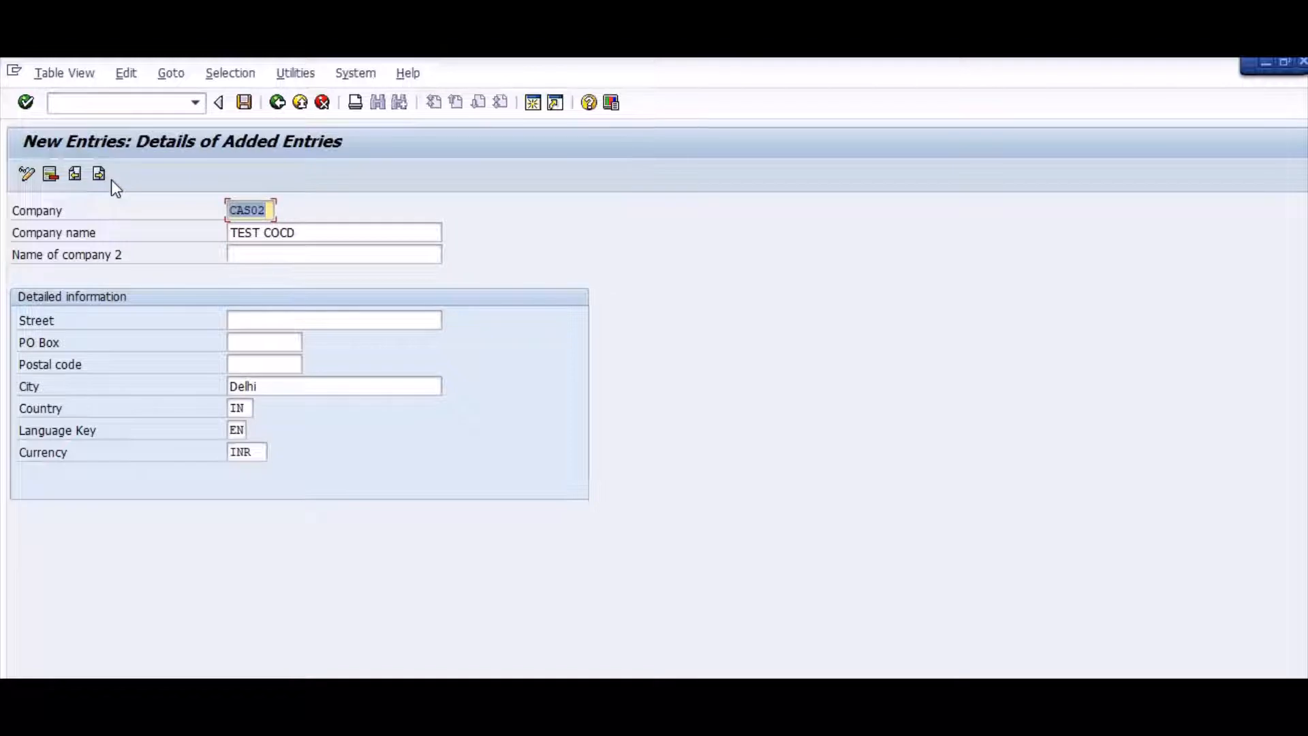
Save the new company entry under customizing request NSPK900072.
key(ctrl+s)
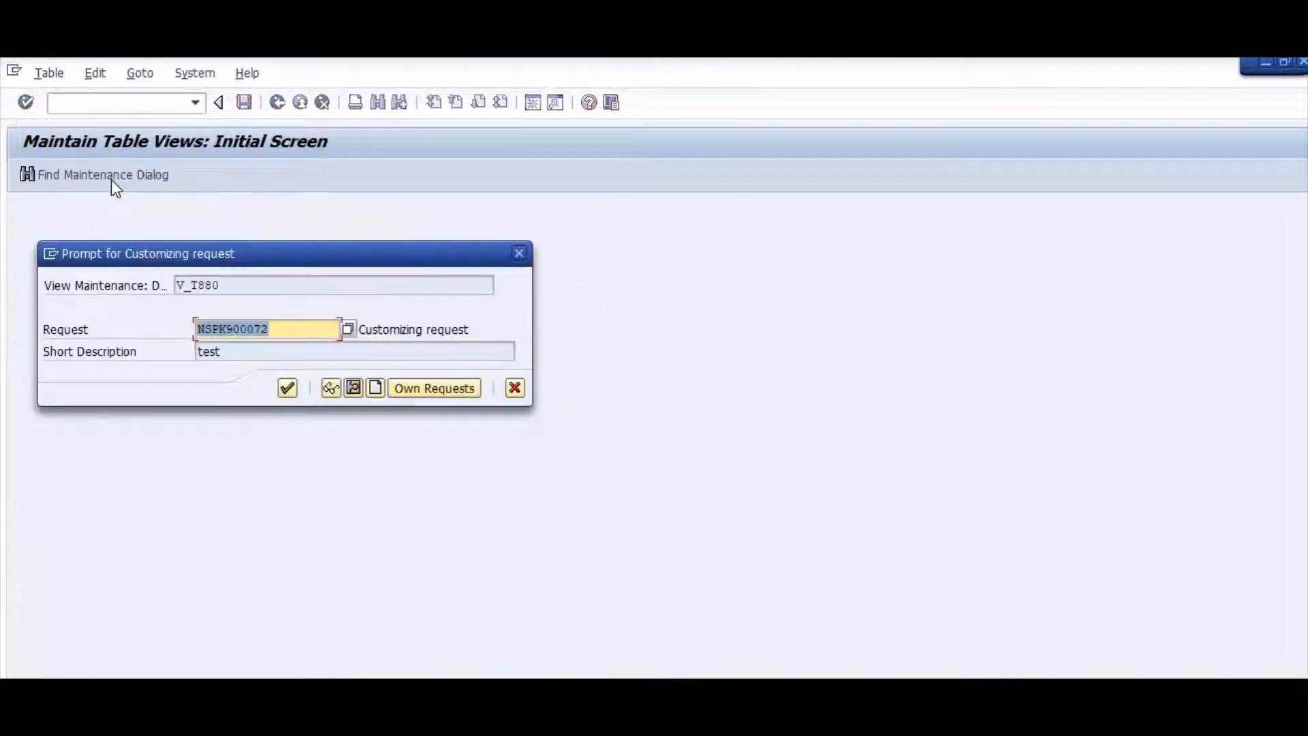
key(Return)
Look up the assignment transaction in the Word checklist and open the company code to company assignment overview with OX16.
key(alt+Tab)
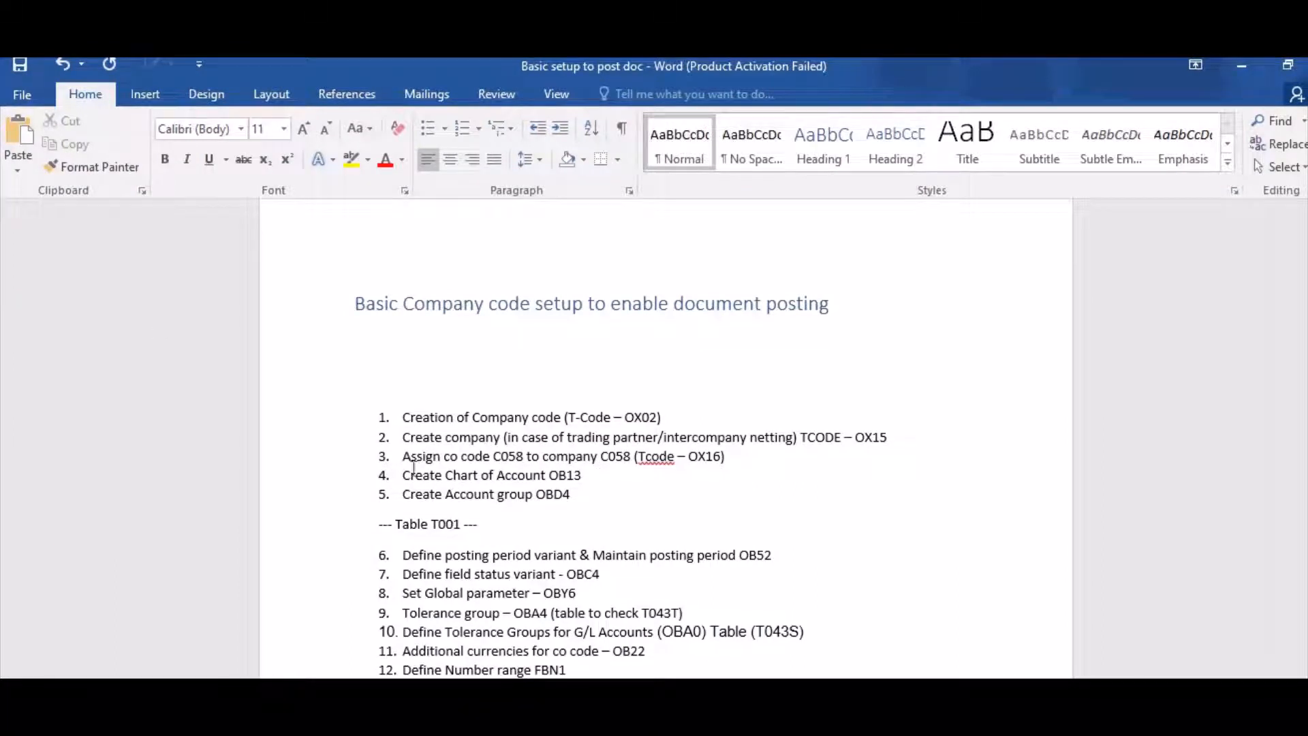
key(alt+Tab)
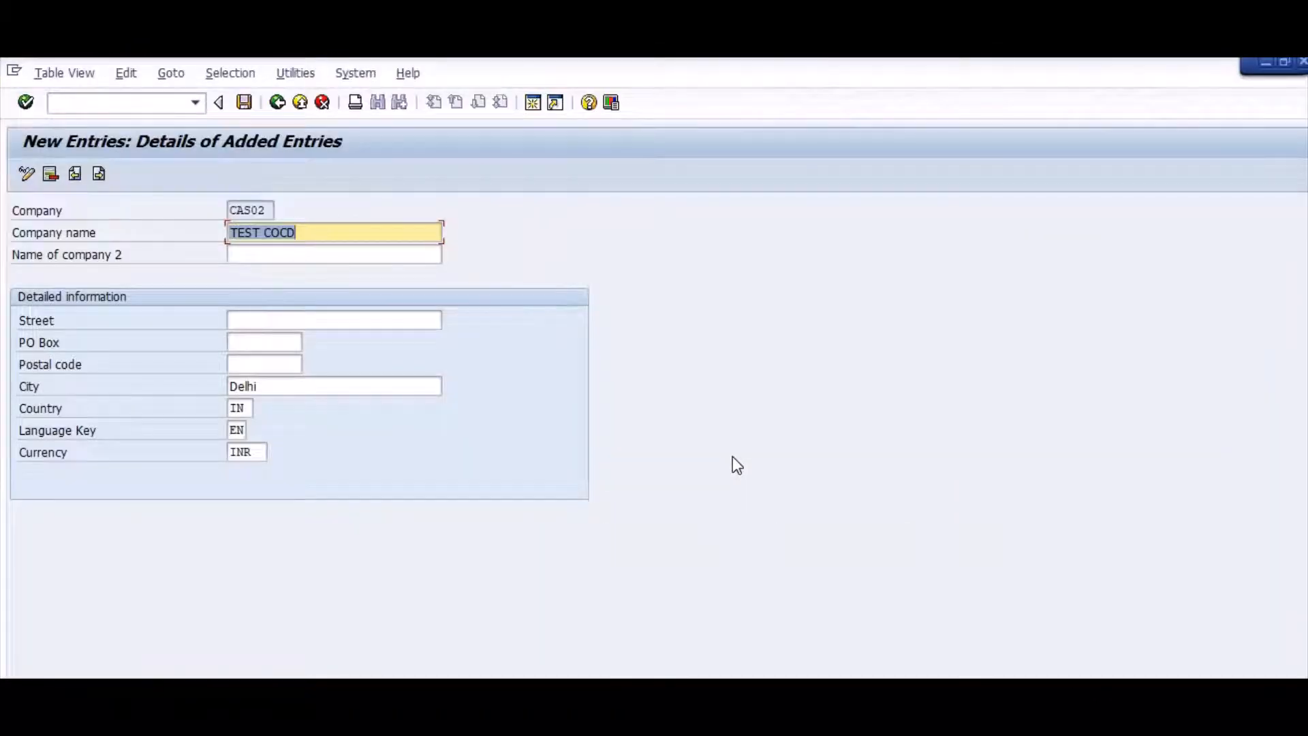
text(//)
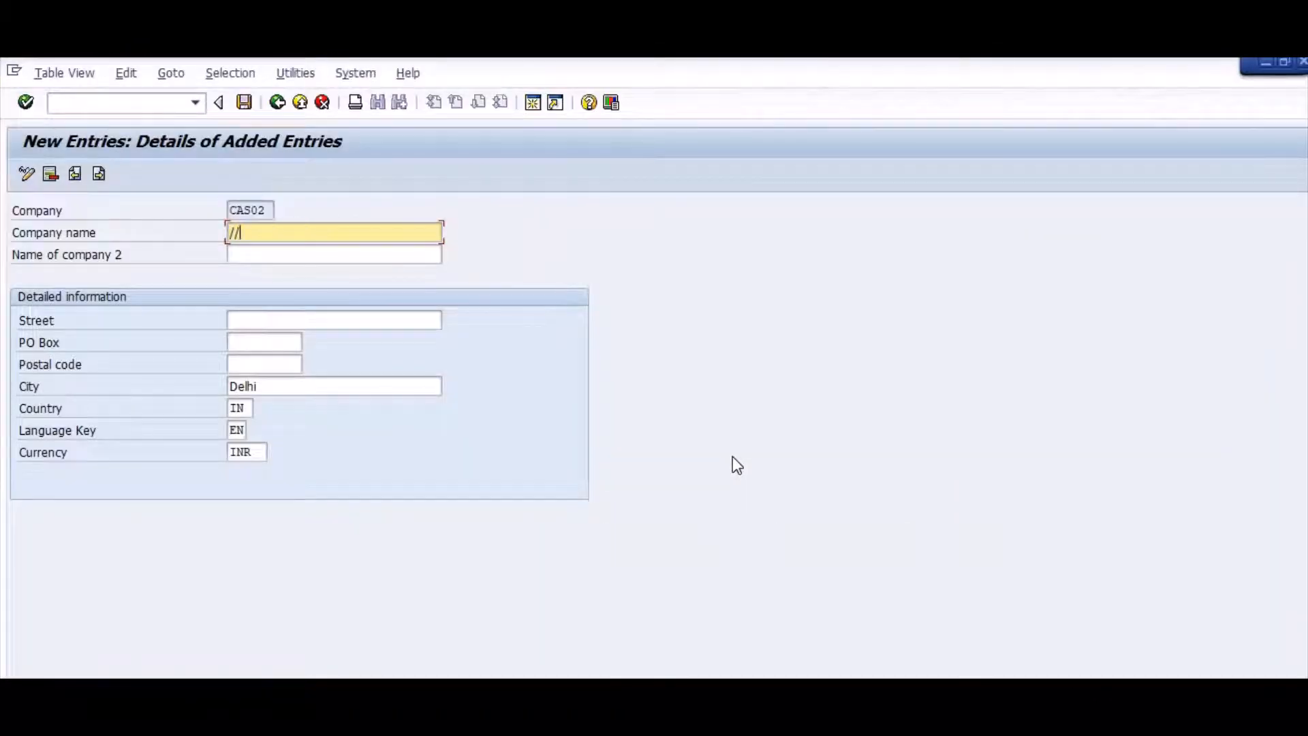
click(108, 102)
text(/N)
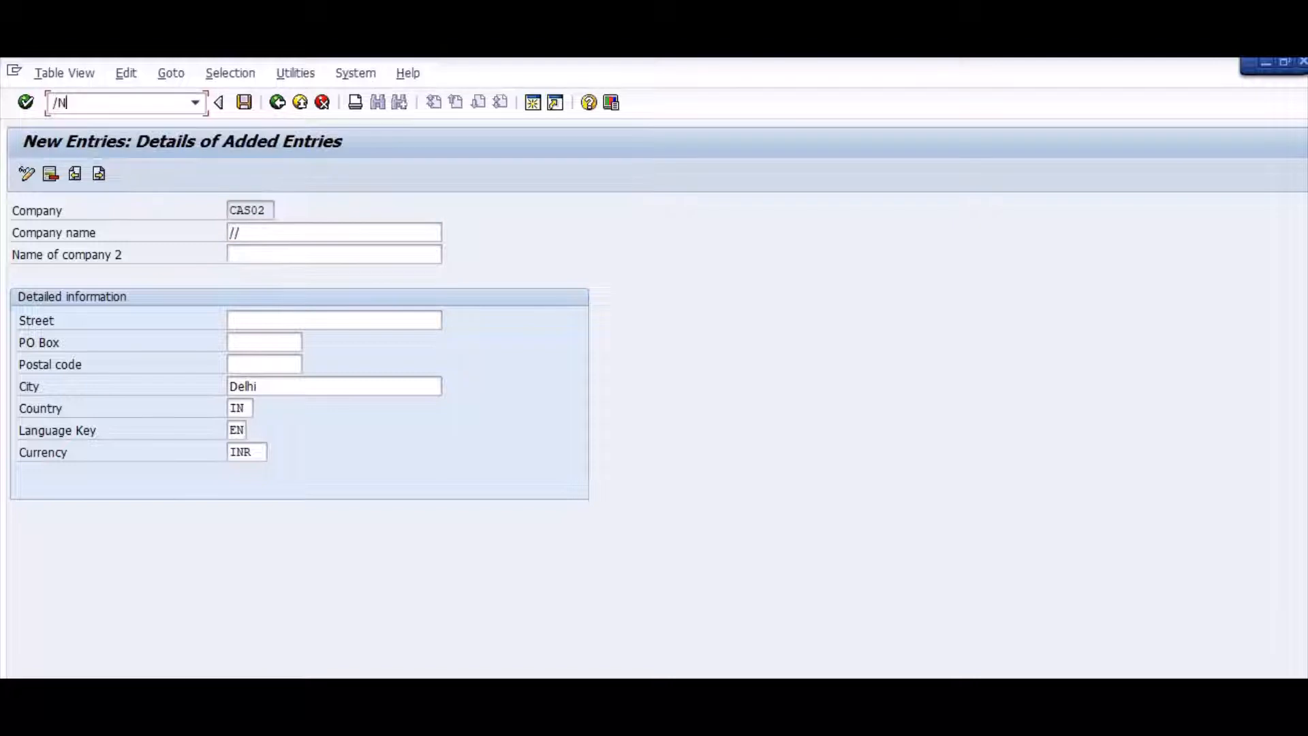
text(OX1)
key(Return)
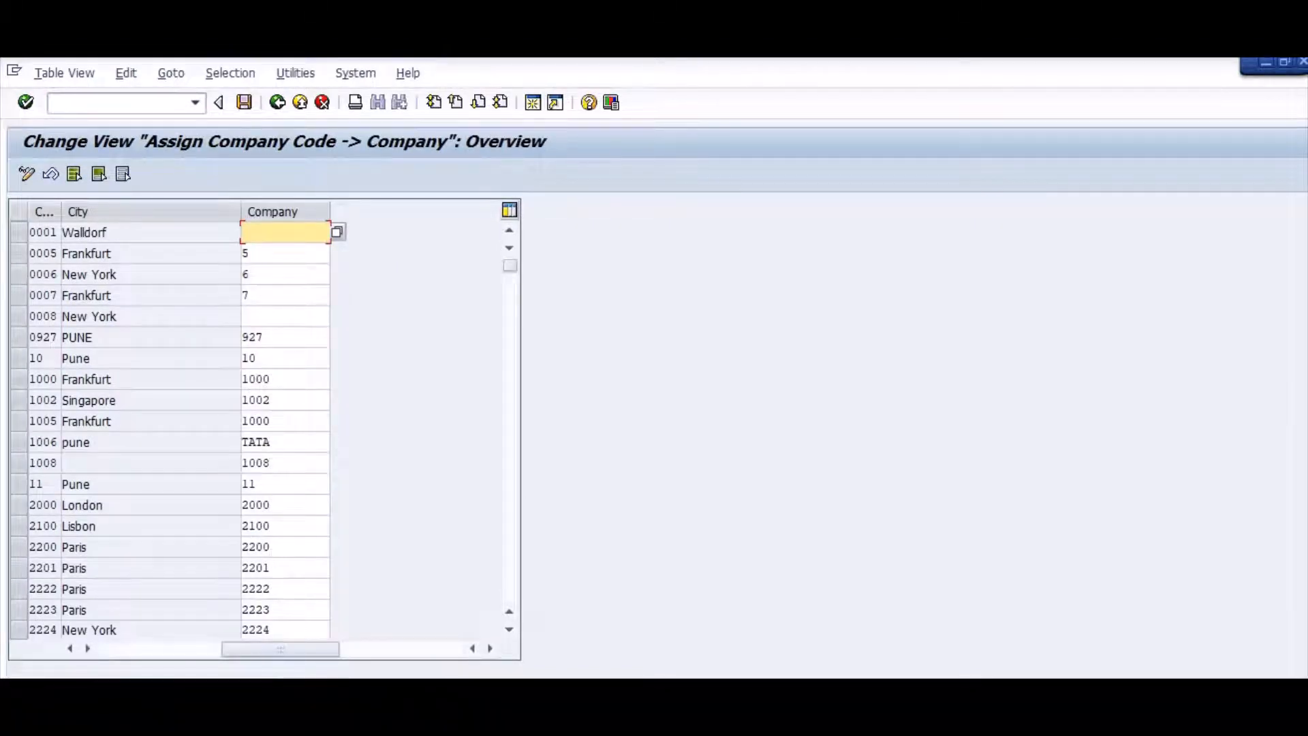
Locate company code AS02 in the assignment table, assign company CAS02 to it and save.
click(292, 691)
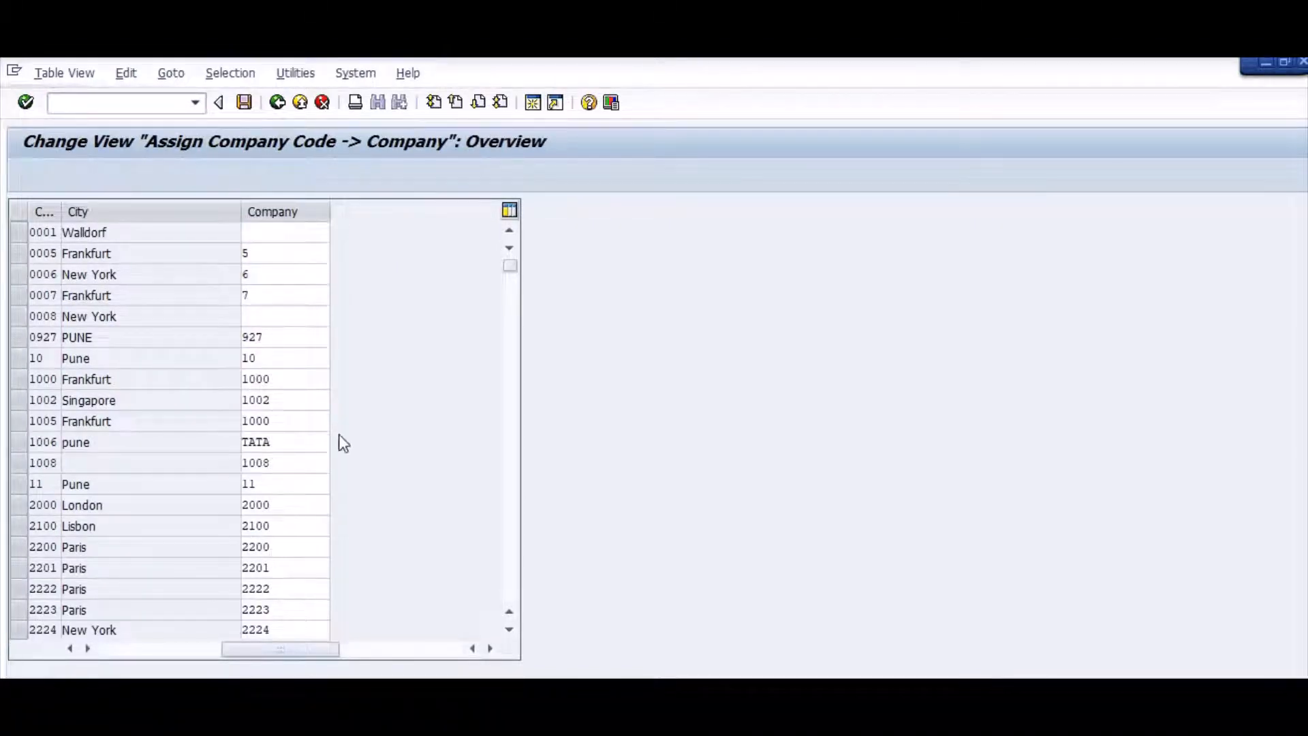
text(AS02)
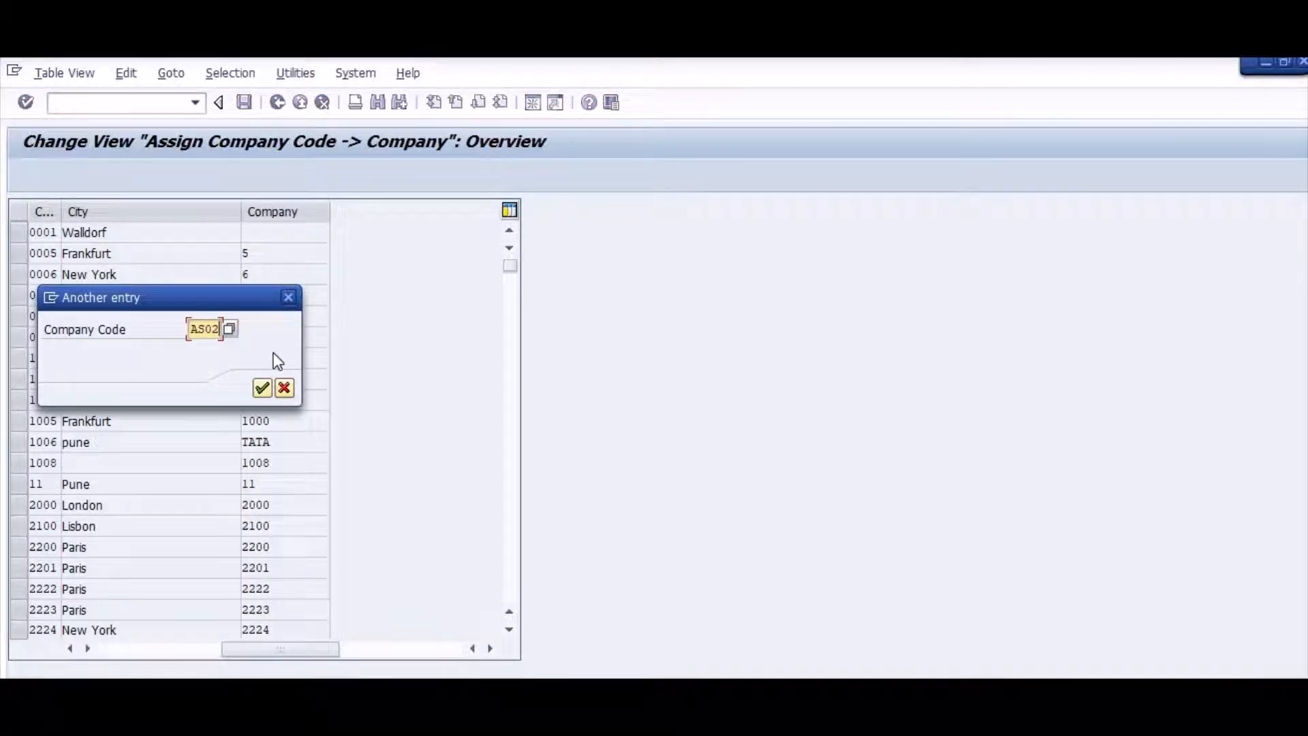
key(Return)
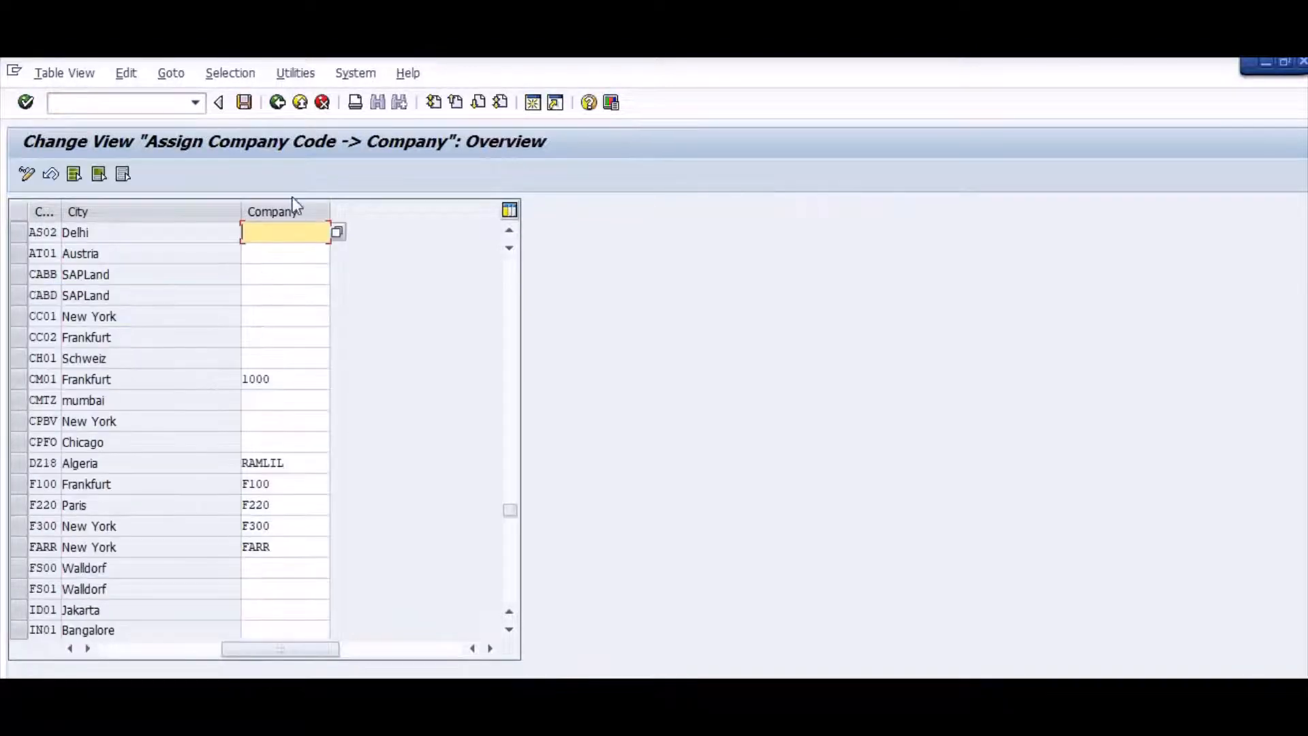
text(CAS02)
click(244, 102)
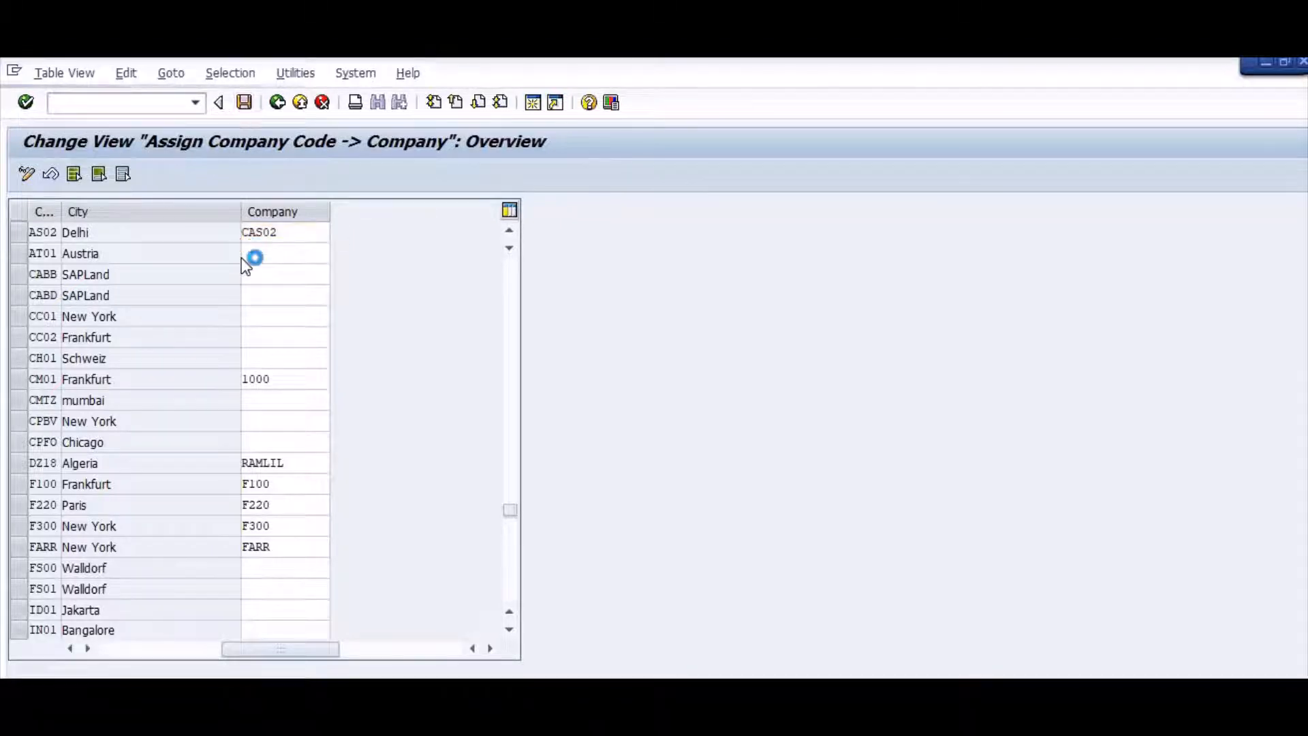
key(Return)
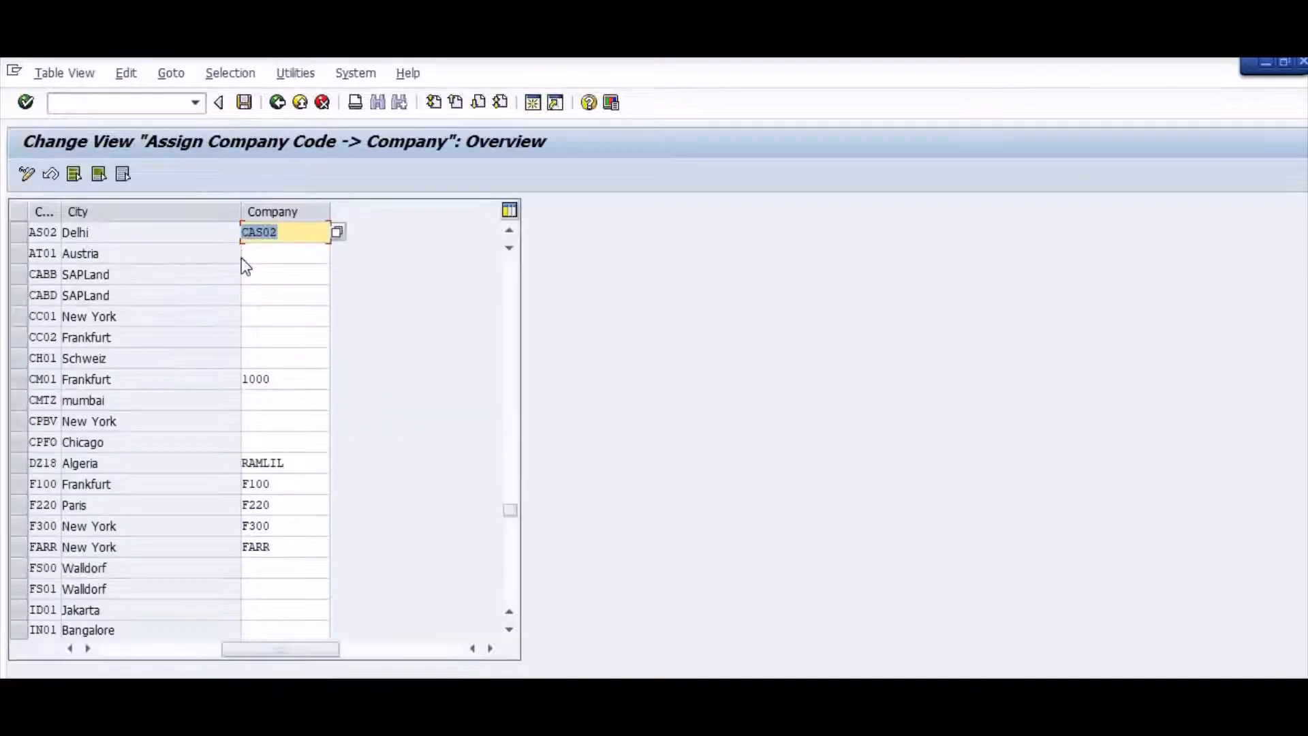
Look up the chart of accounts transaction in the Word checklist and open the list of charts of accounts with /NOB13.
key(alt+Tab)
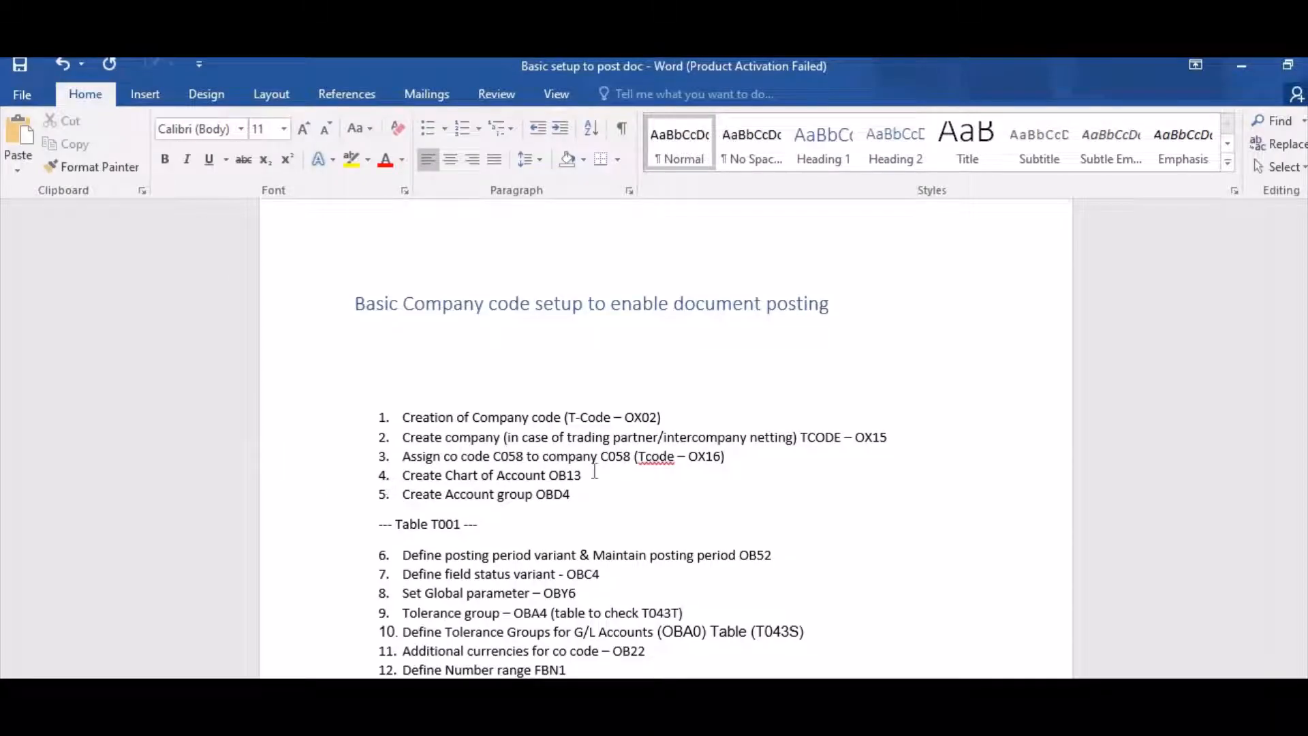
key(alt+Tab)
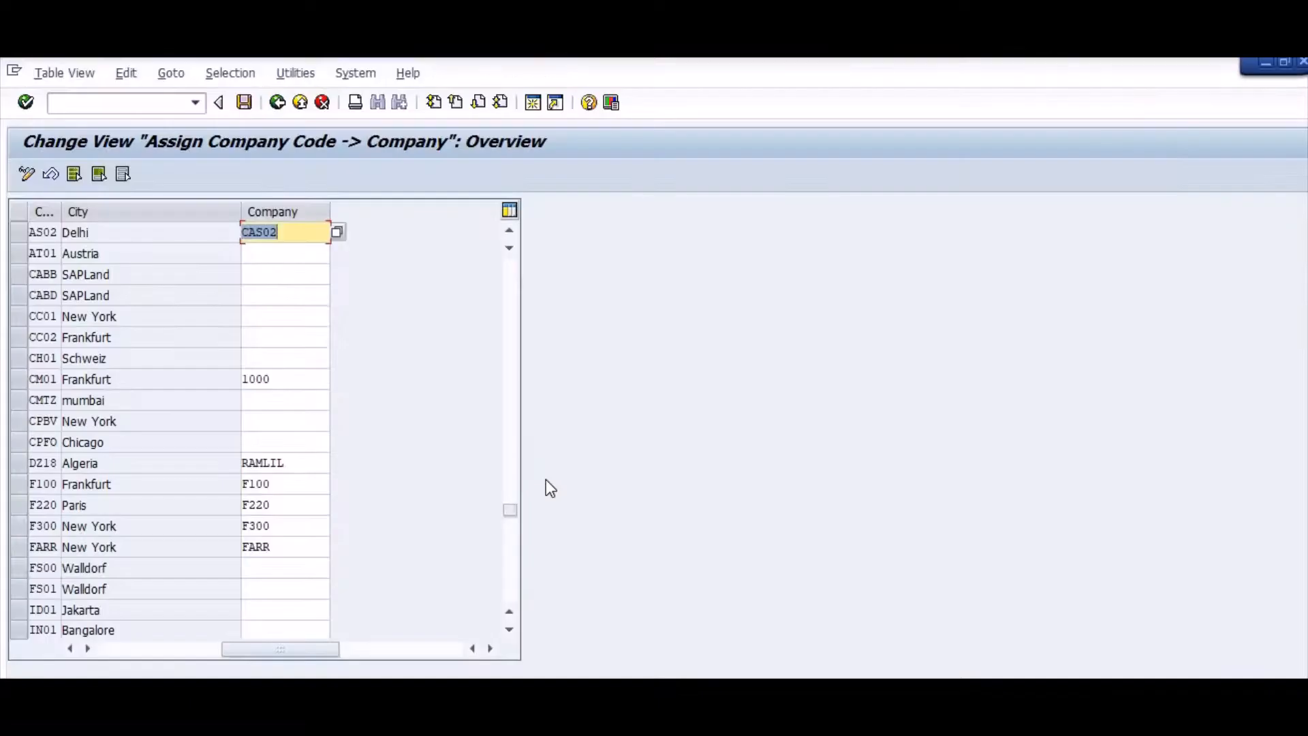
click(146, 101)
text(/)
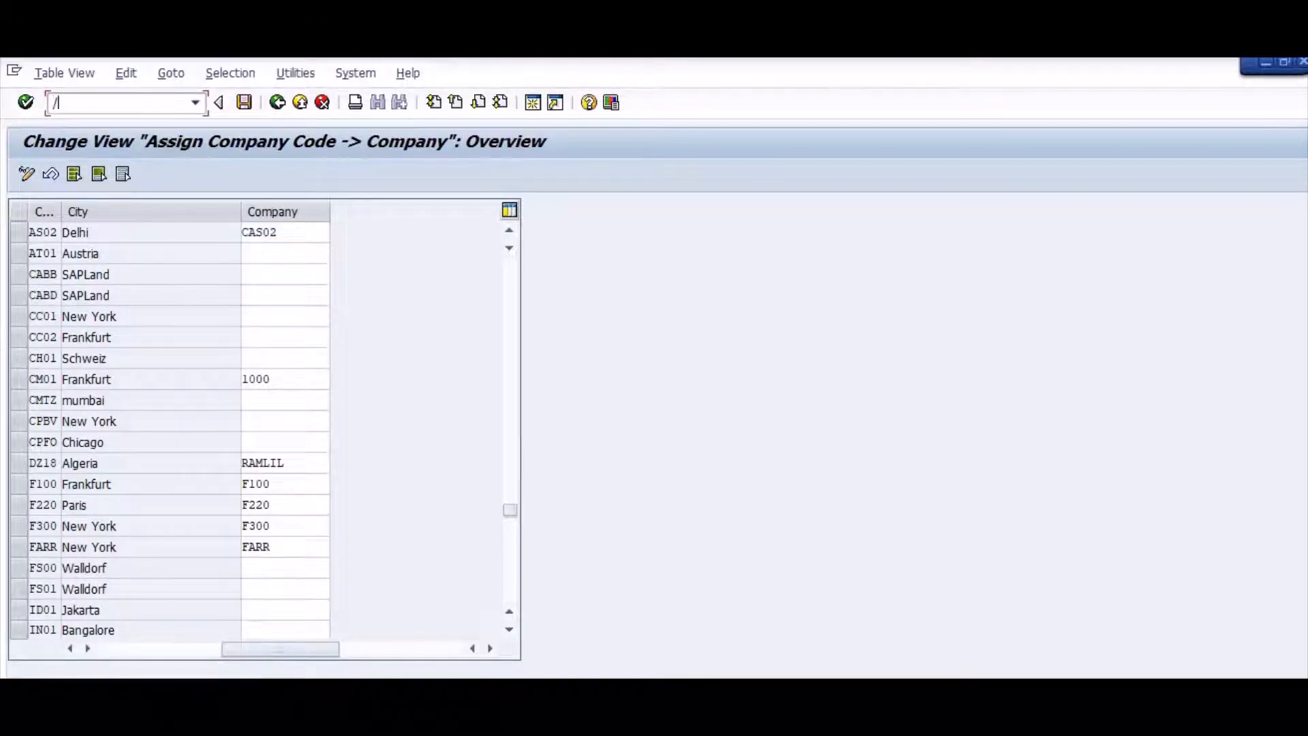
text(NOB13)
key(Return)
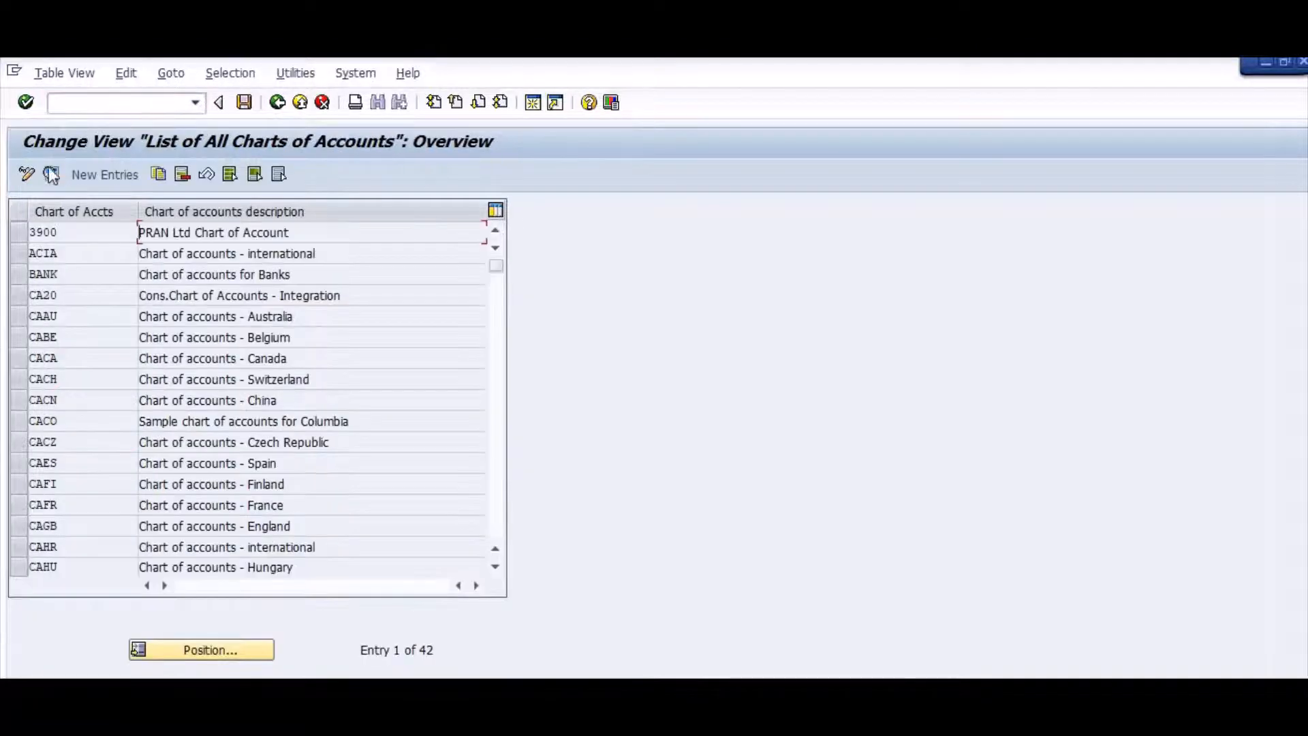
click(83, 174)
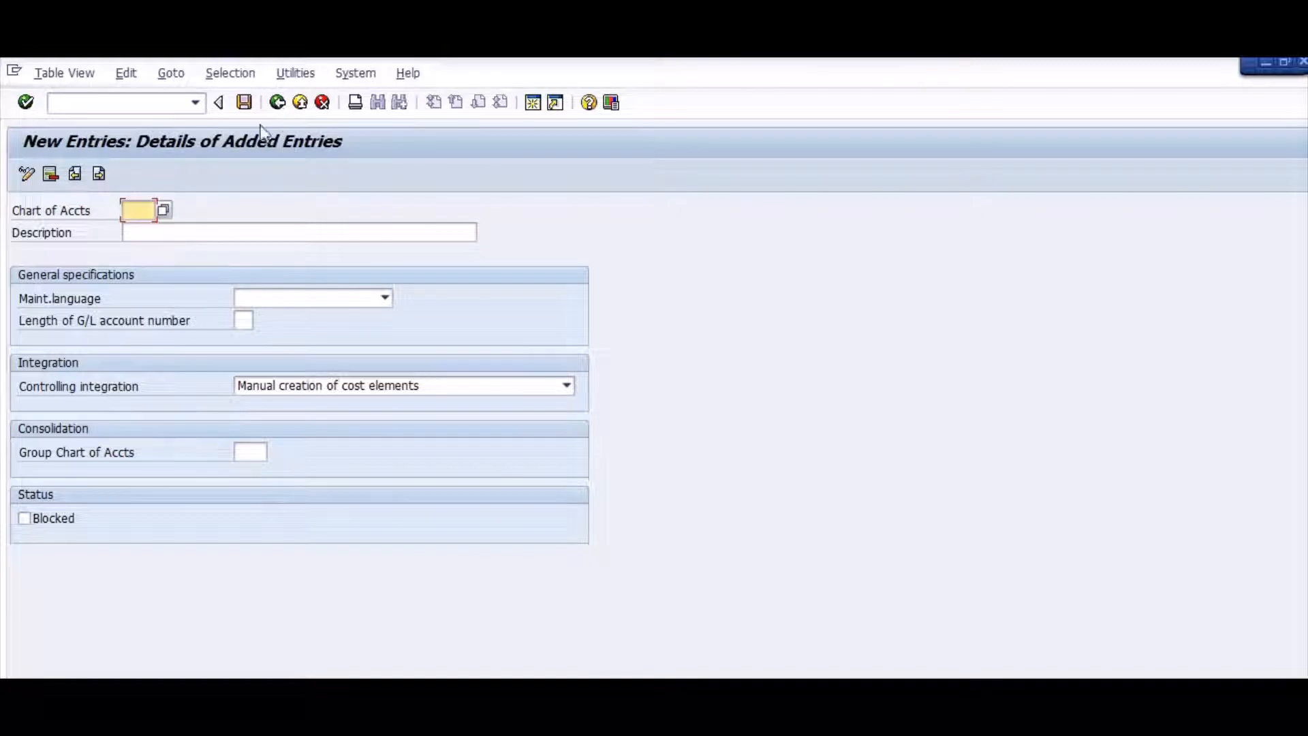
click(325, 103)
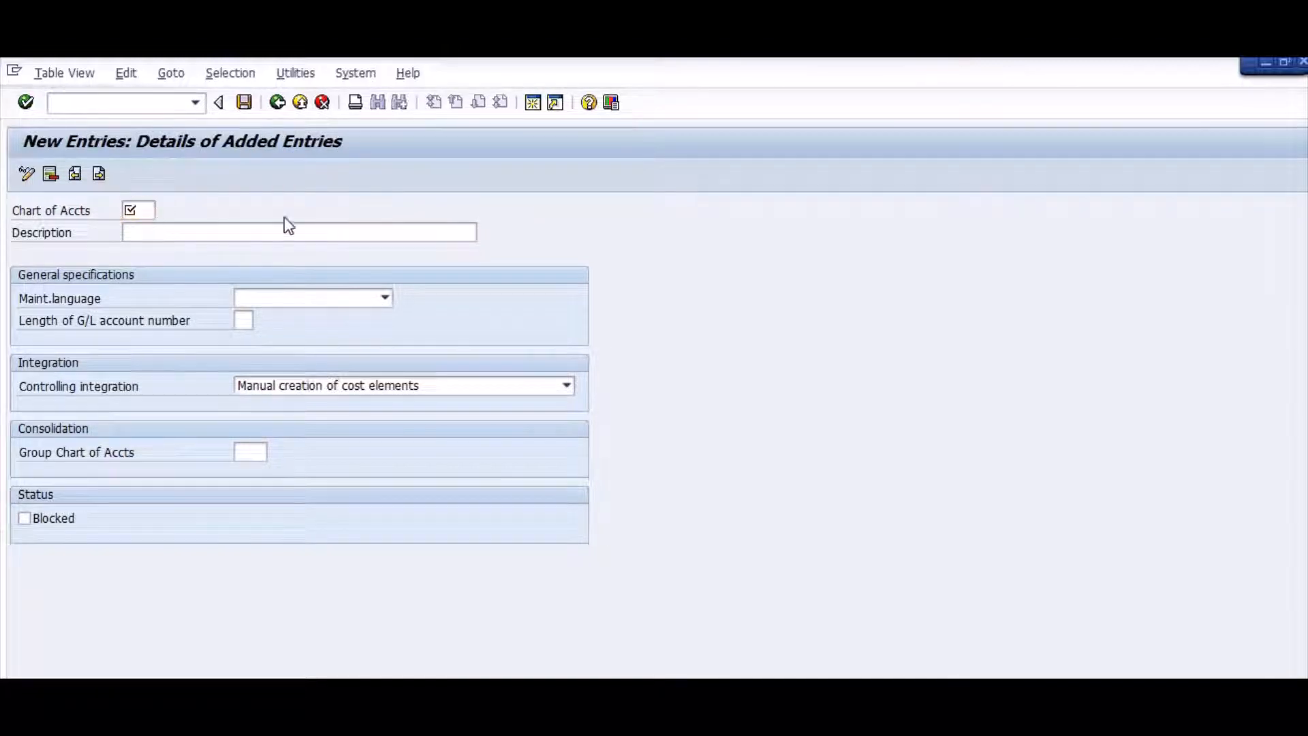
click(256, 412)
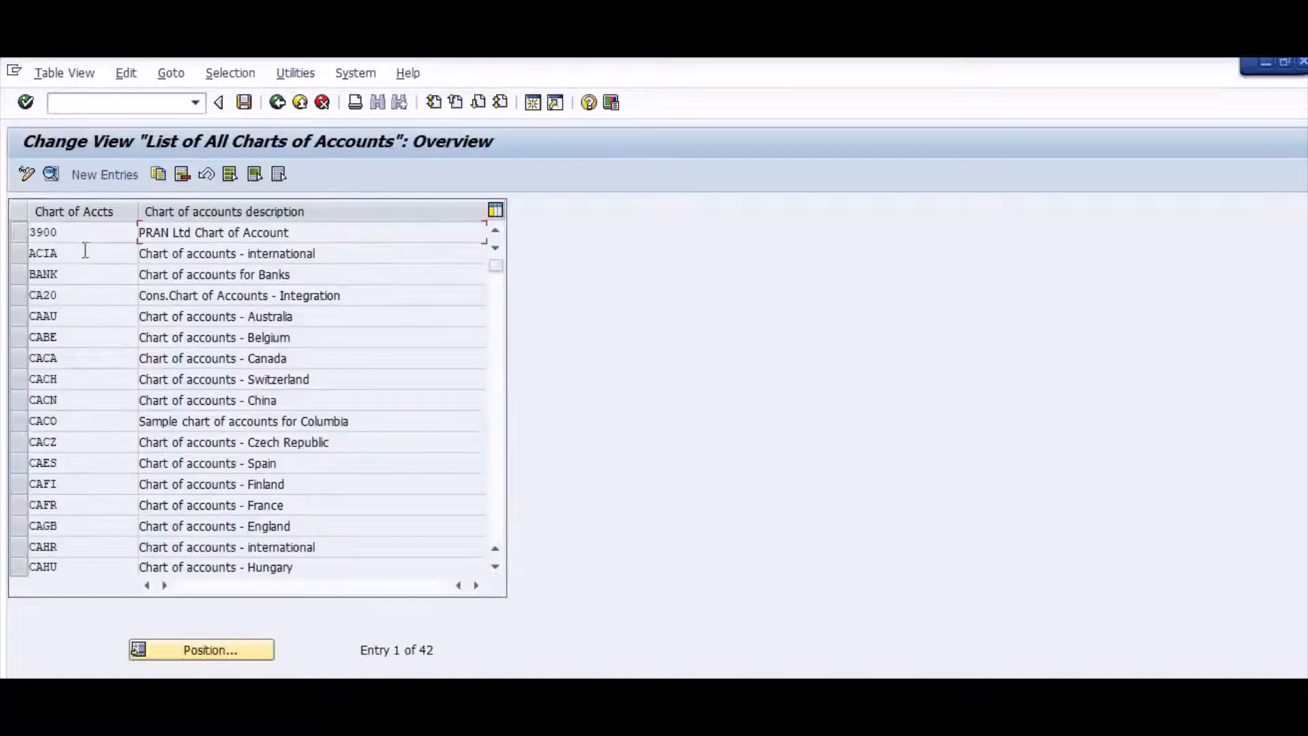
Copy the international chart of accounts ACIA as AS02 with the description Test COA.
click(22, 253)
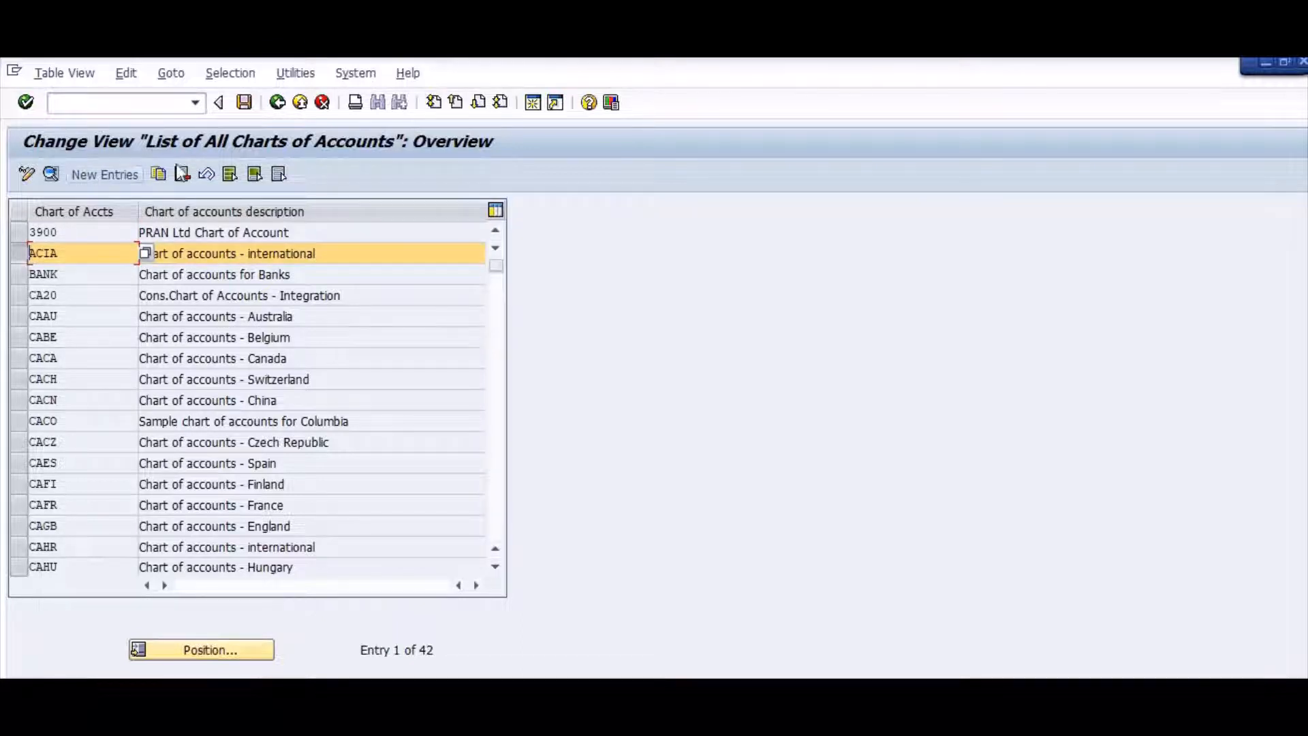
click(158, 174)
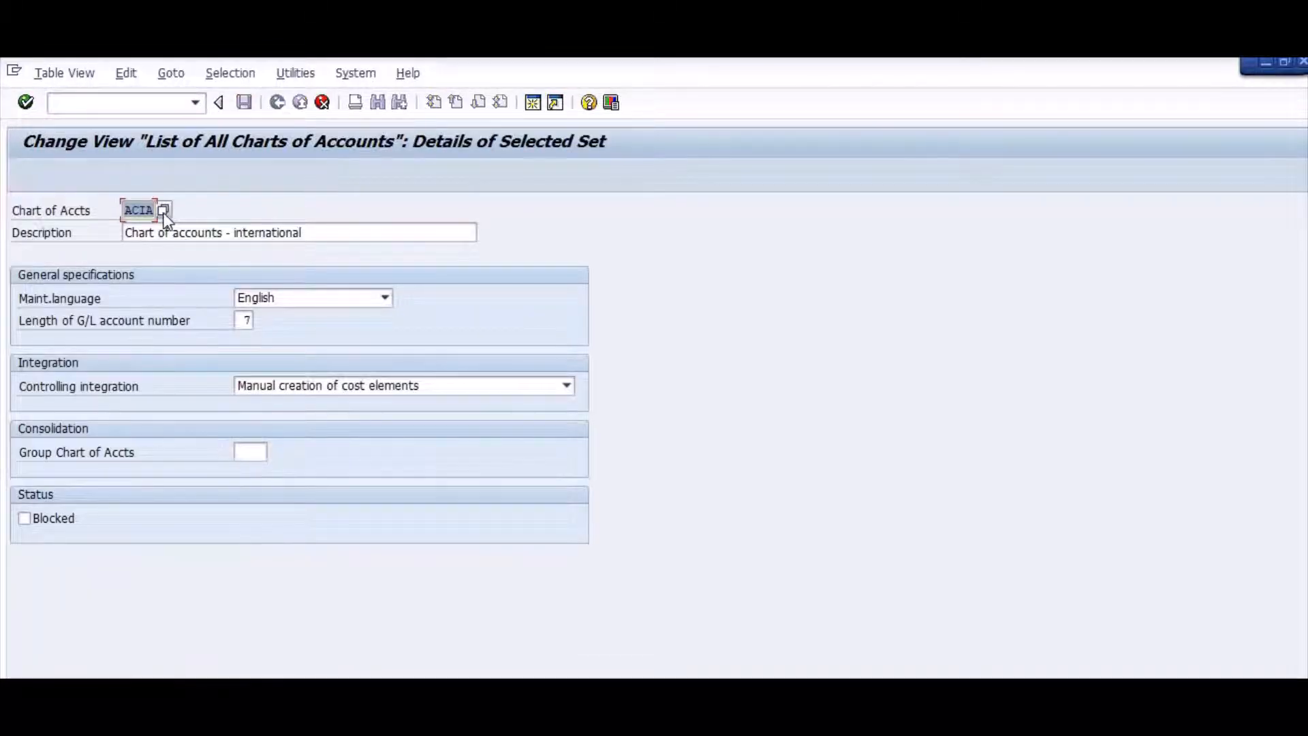
text(AS02)
key(Tab)
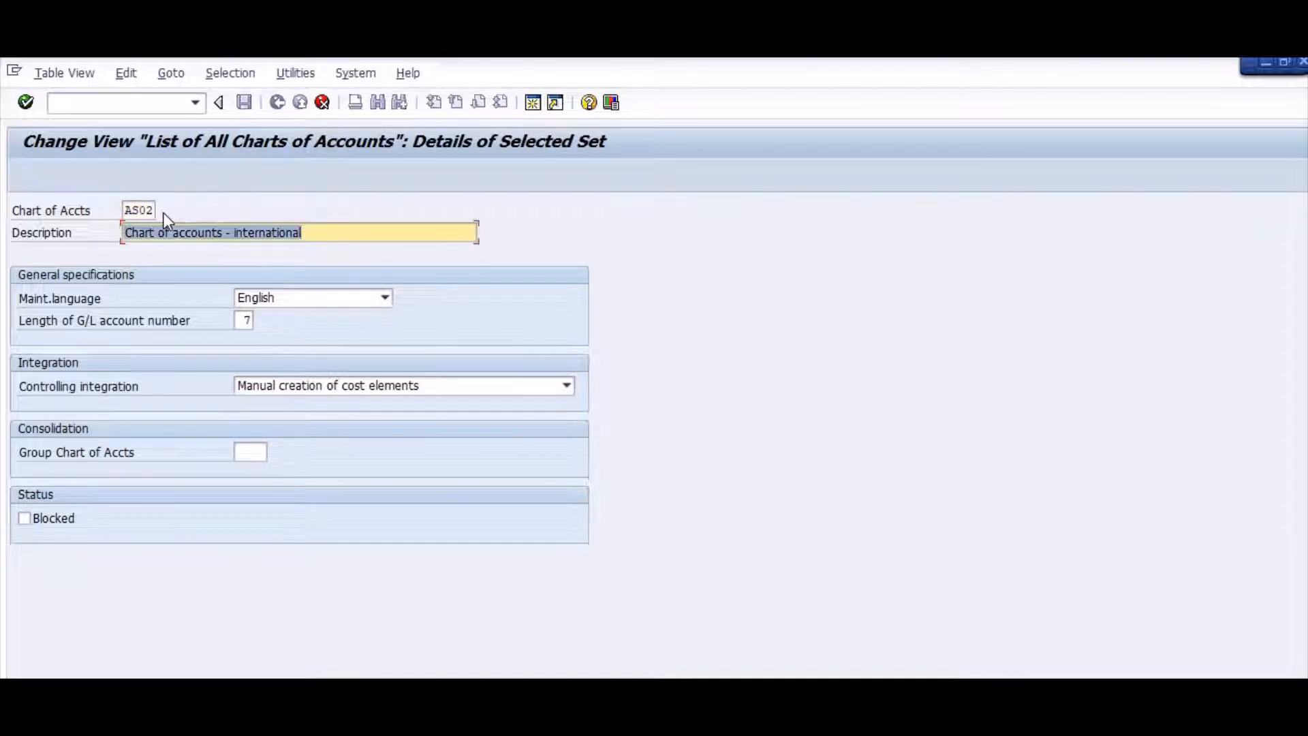
key(End)
key(ctrl+shift+Left)
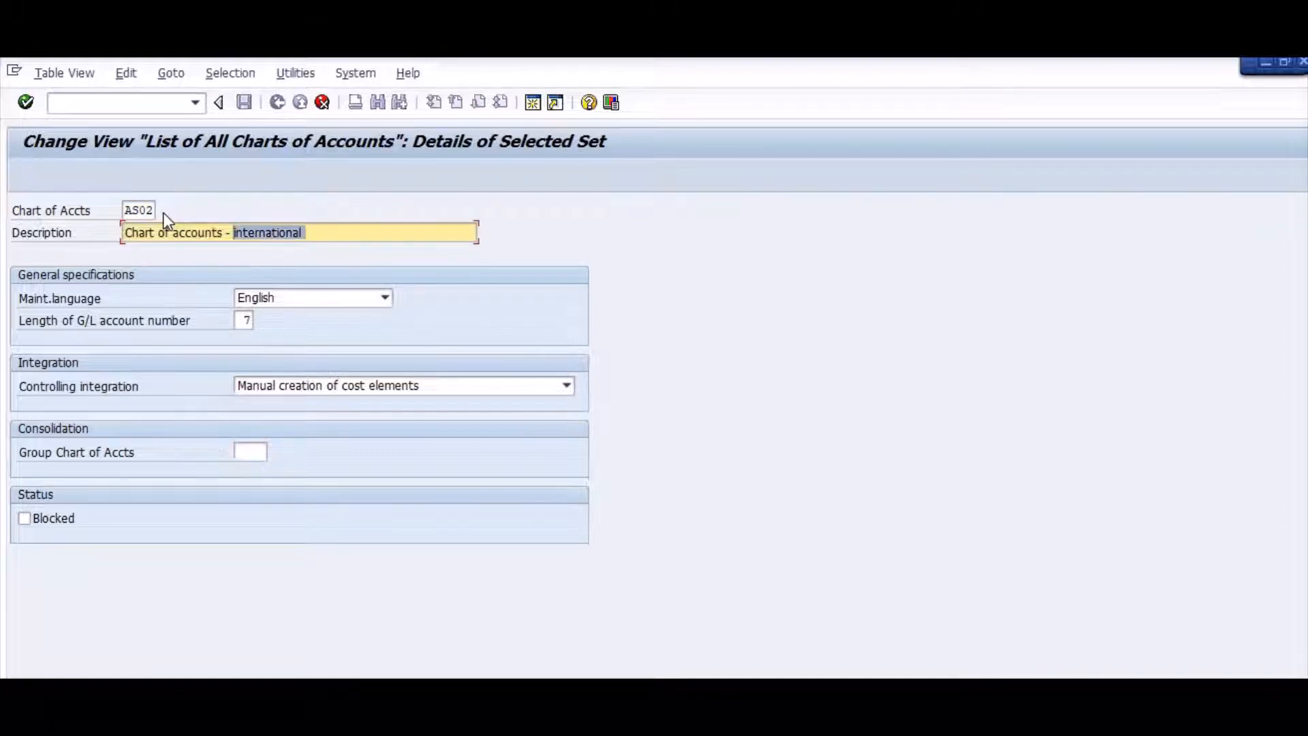
key(ctrl+shift+Left)
key(ctrl+shift+Left)
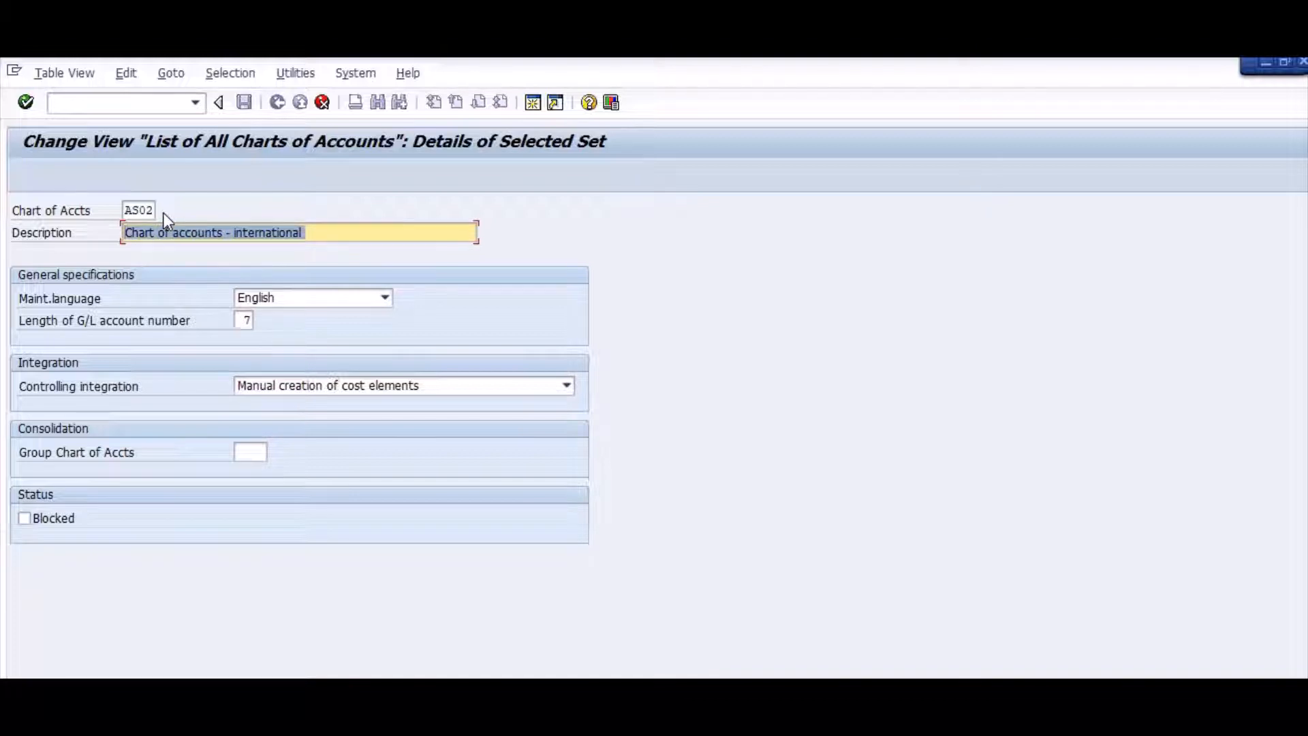
text(t COA)
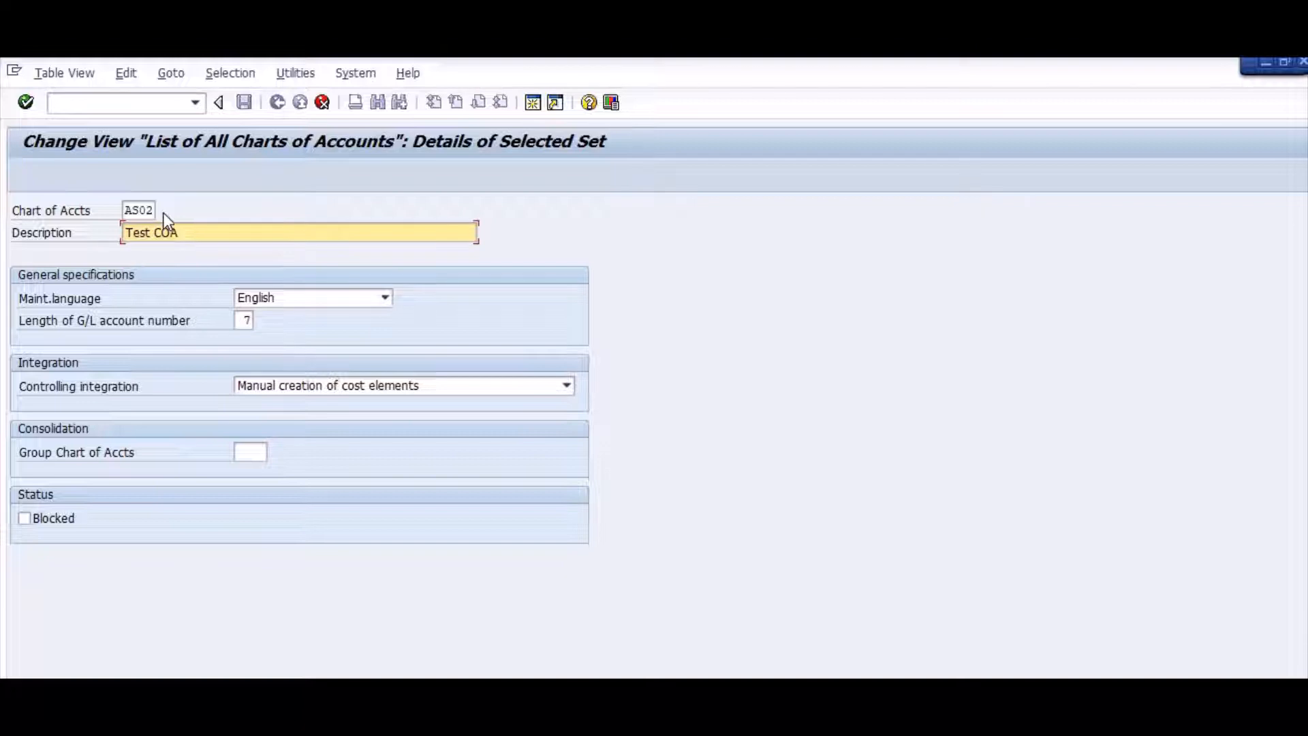
Set the G/L account number length to 8 and controlling integration to Automatic creation of cost elements.
key(Tab)
key(Tab)
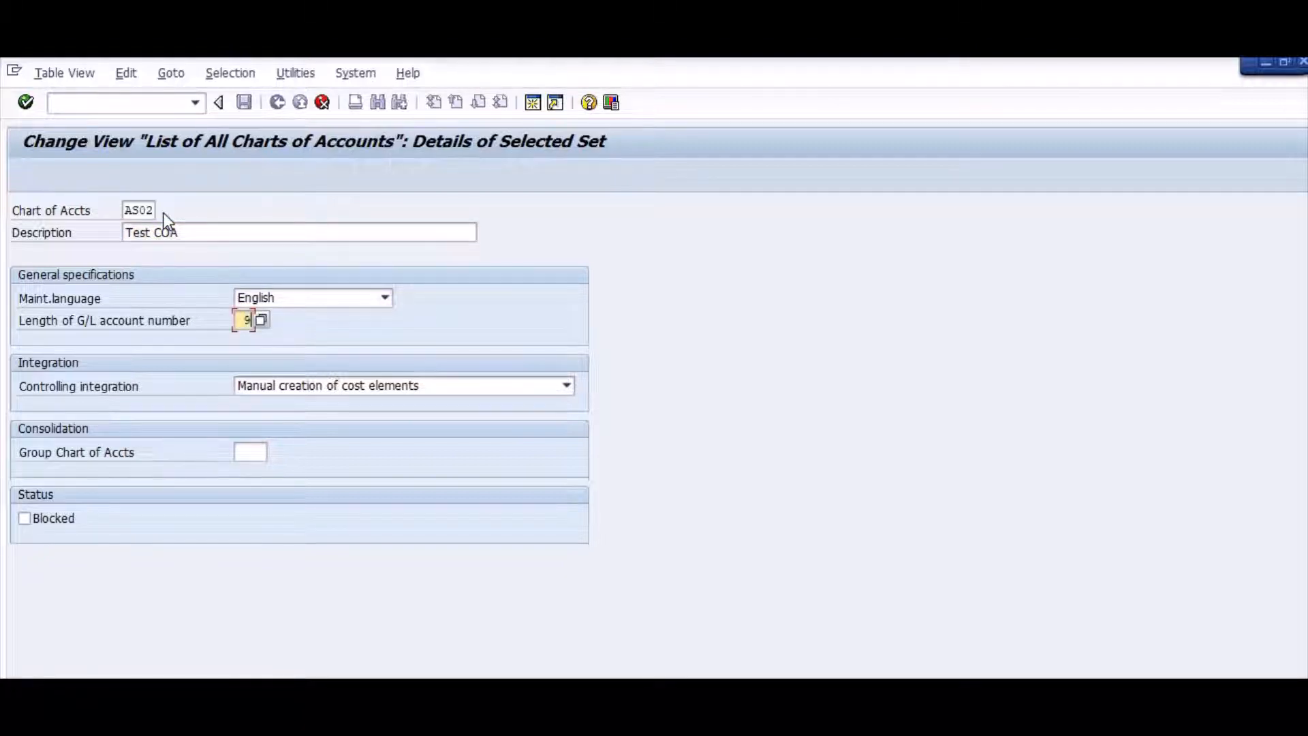
text(8)
key(Tab)
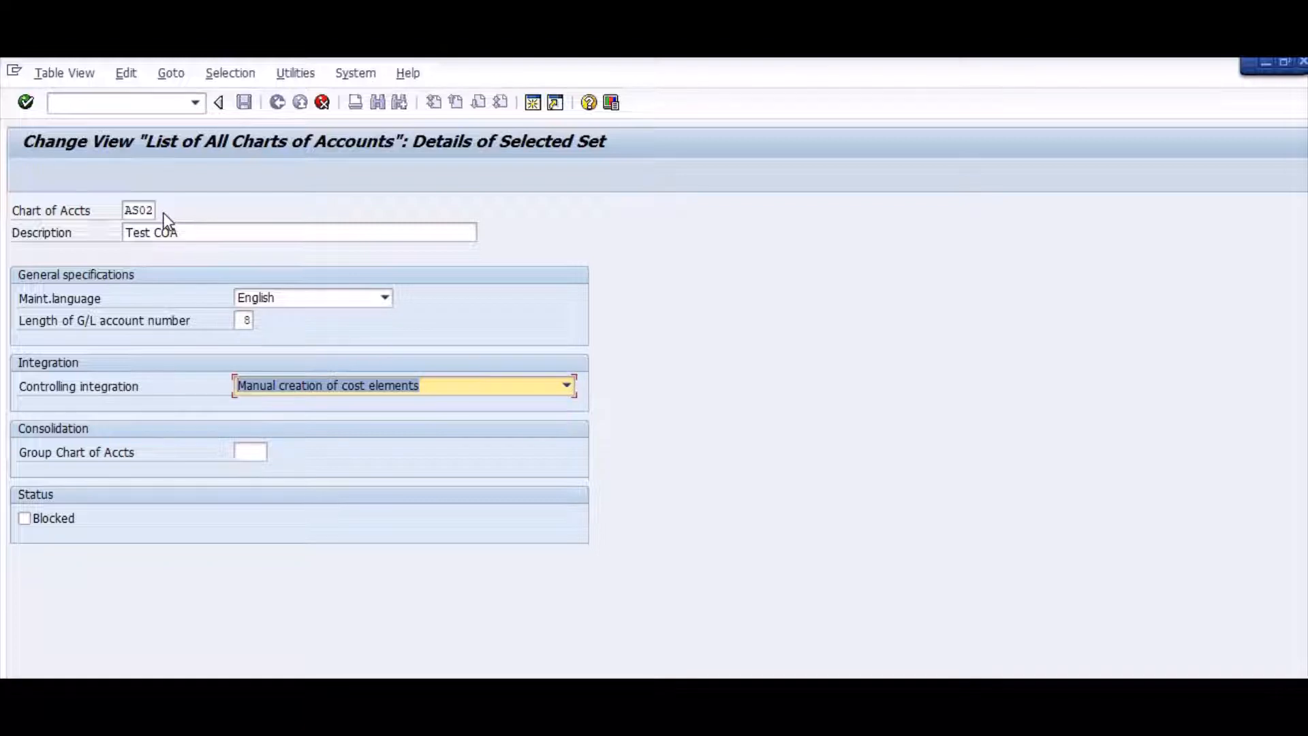
key(F4)
key(Down)
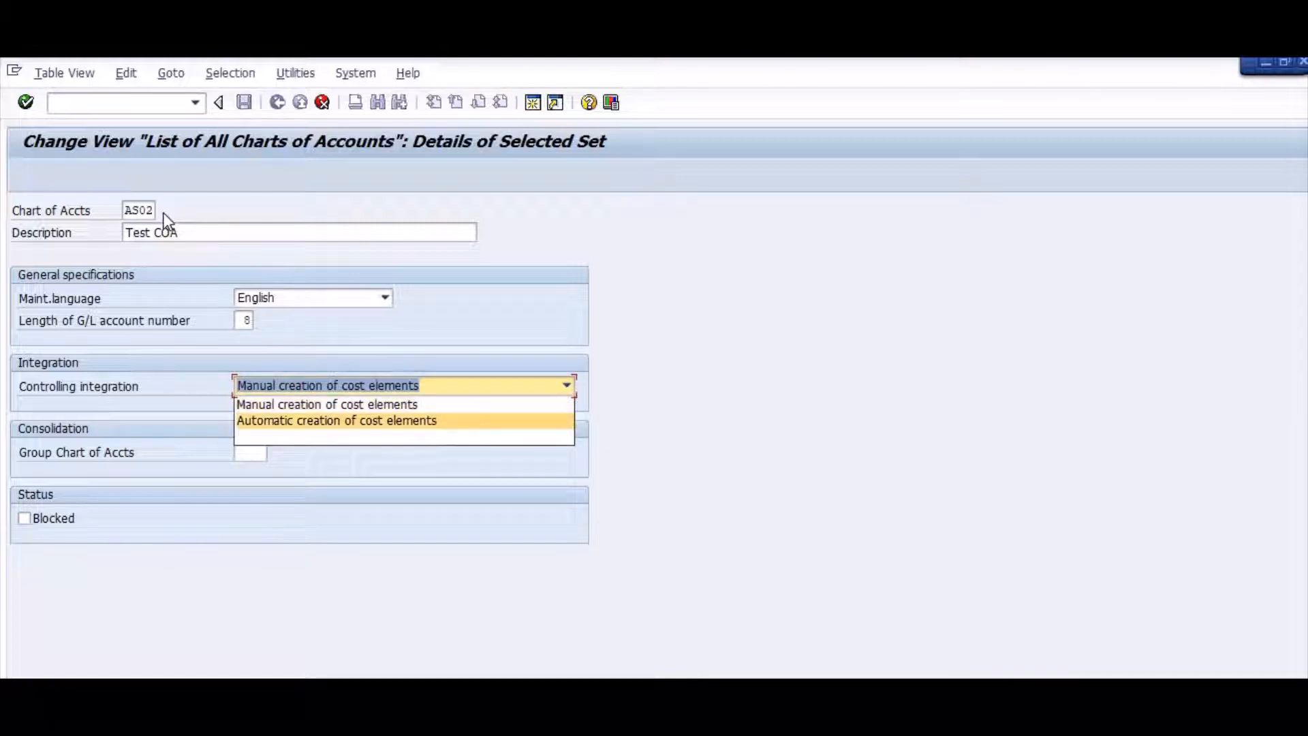
key(Return)
key(Tab)
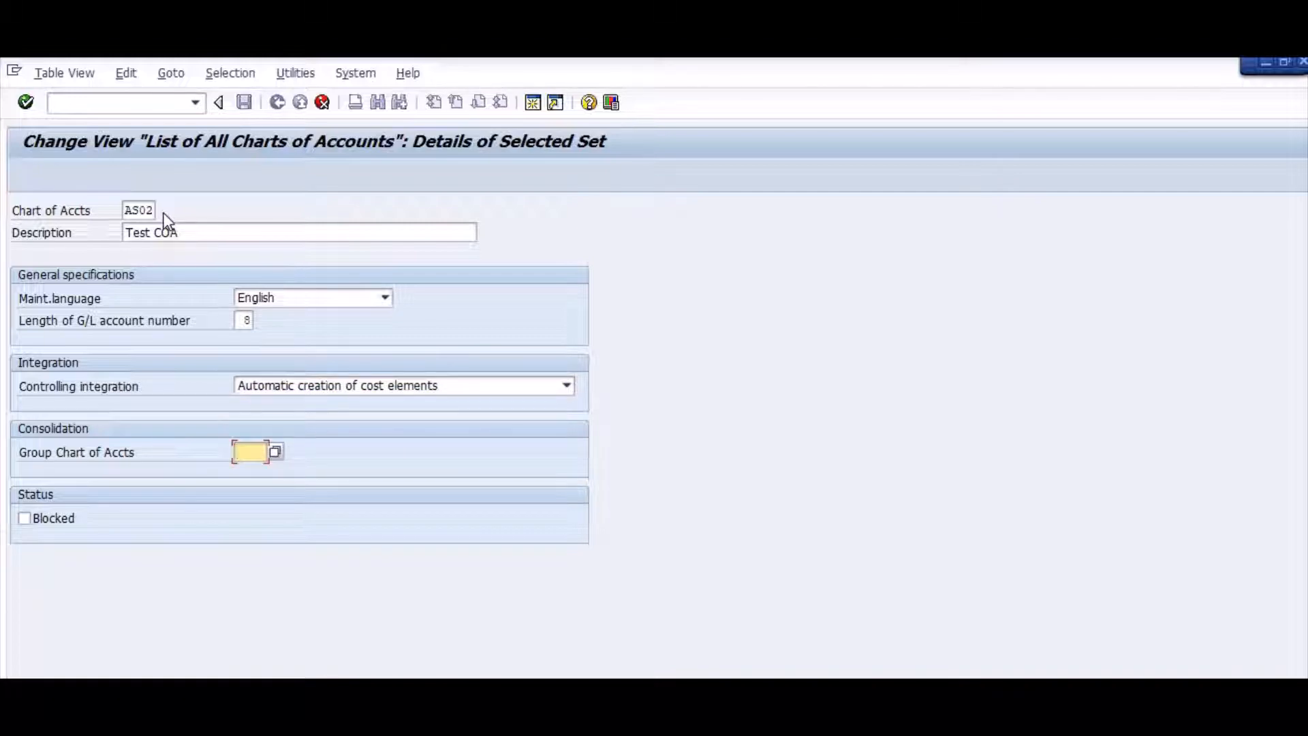
Accept the copied chart of accounts AS02 into the list and save it.
key(F3)
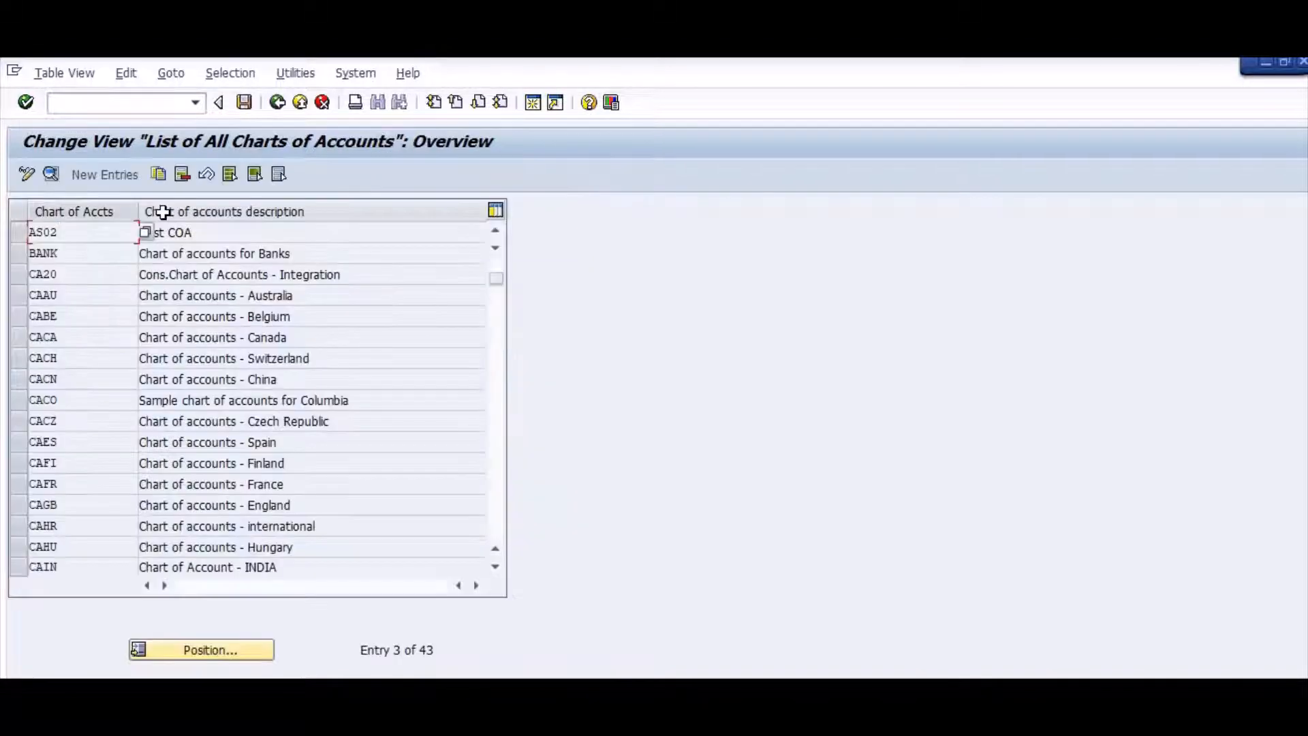
key(F3)
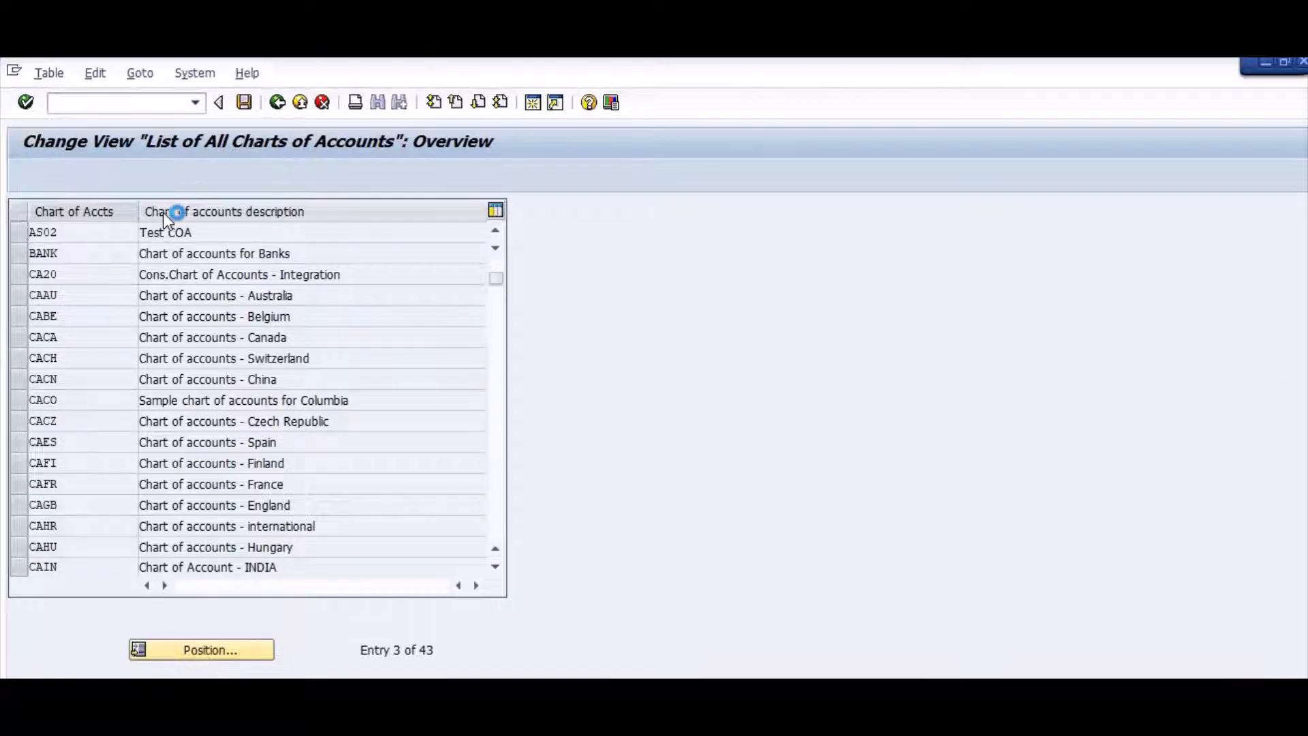
key(Return)
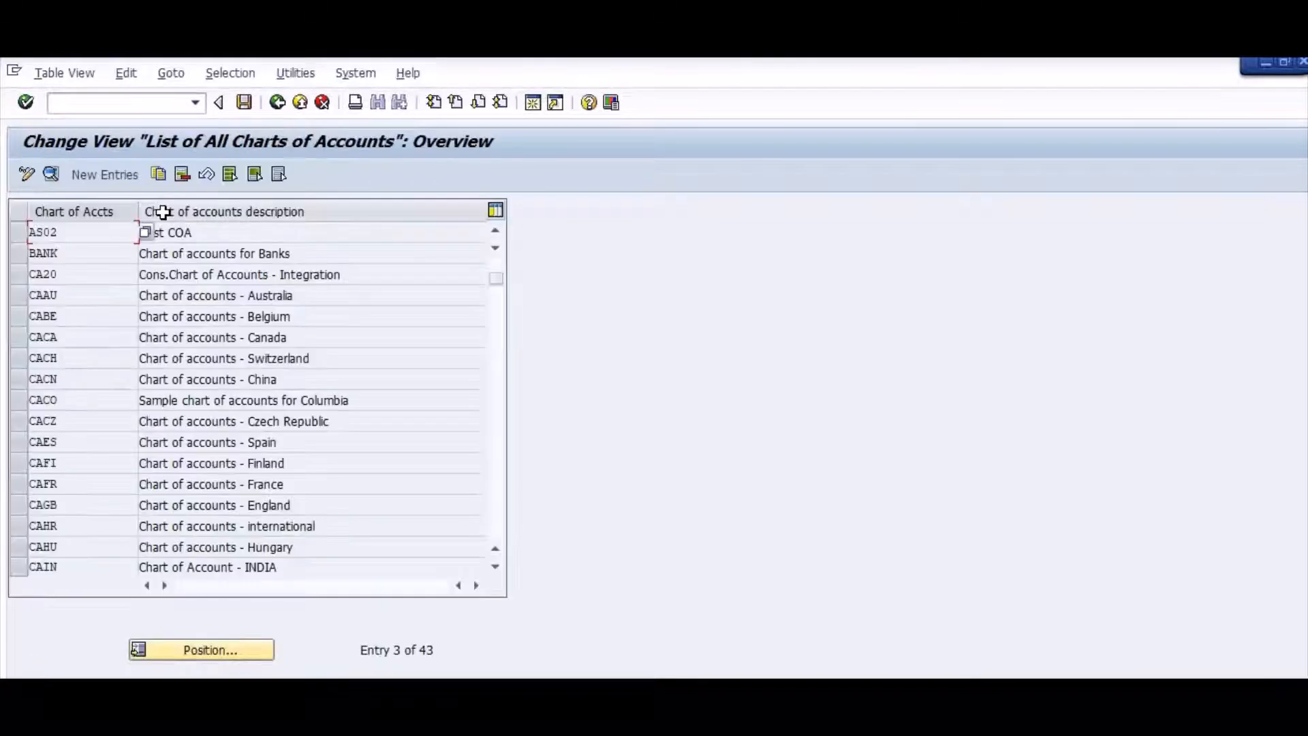
Look up the account group transaction in the Word checklist and open the G/L account groups overview with /NOBD4.
key(alt+Tab)
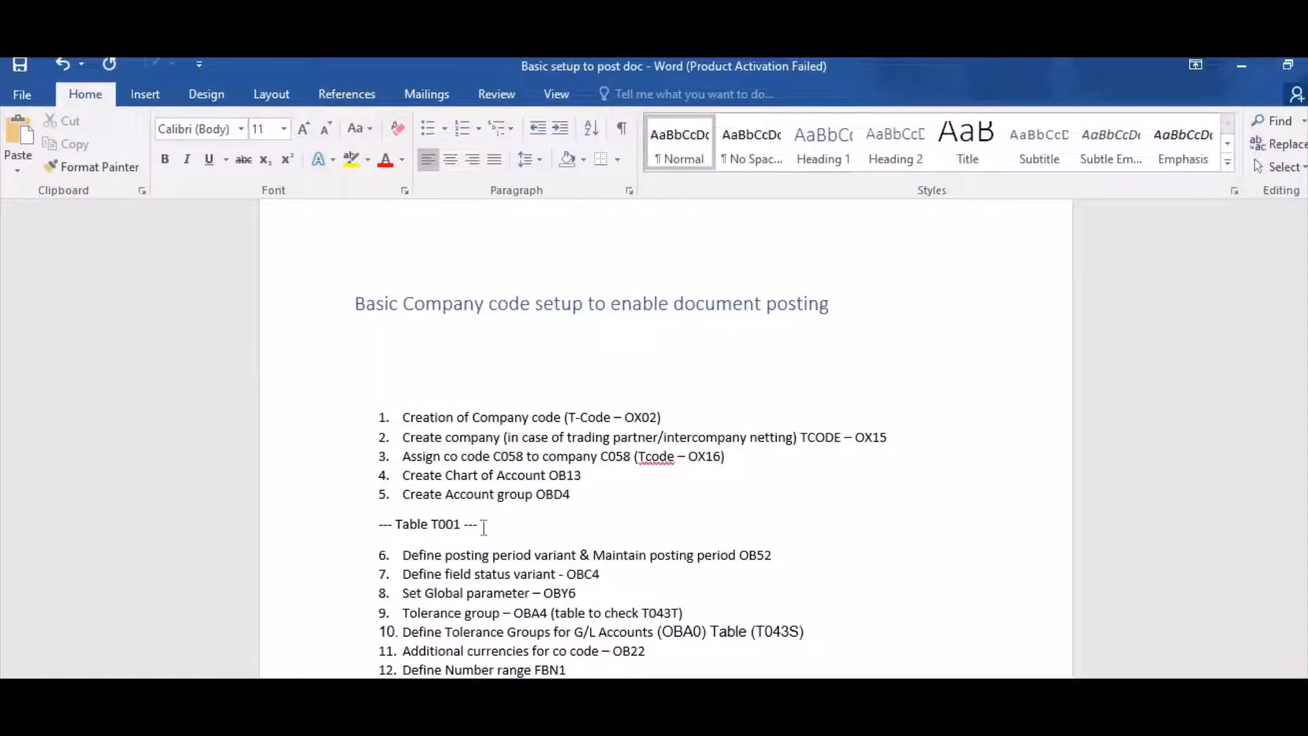
key(alt+Tab)
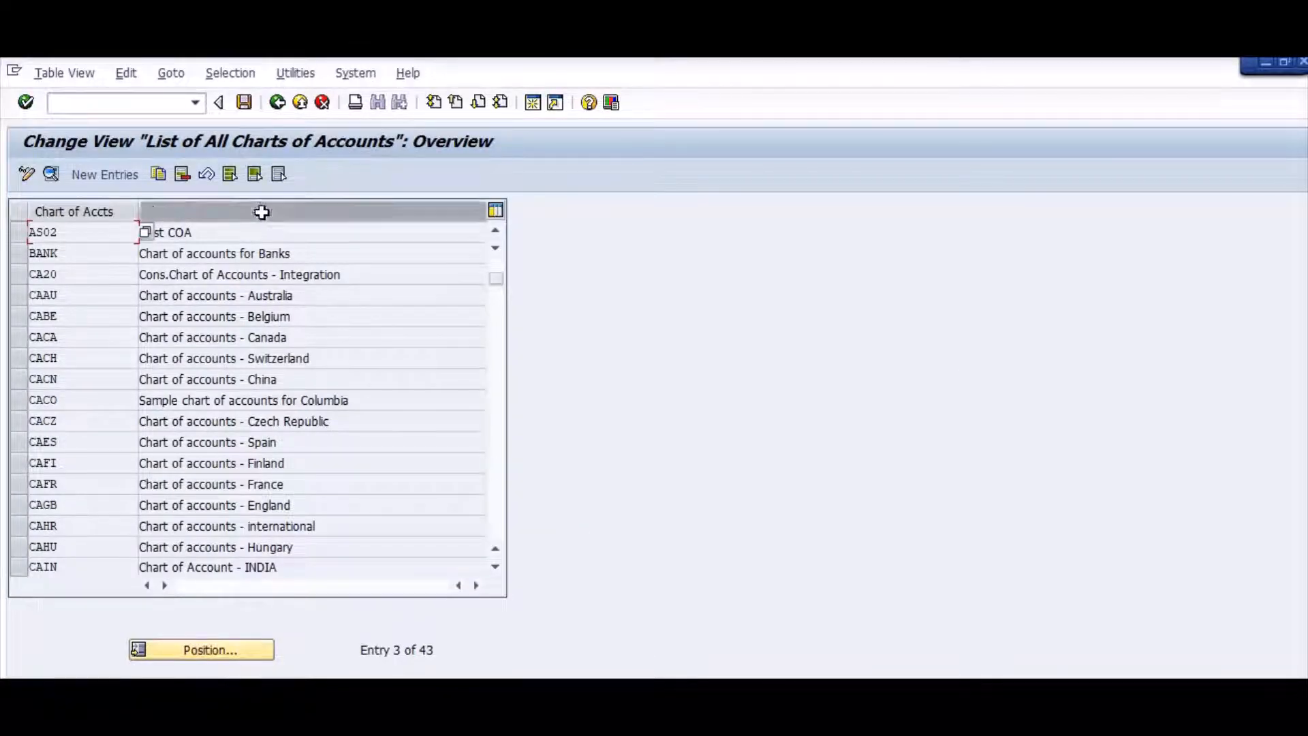
click(127, 102)
text(/)
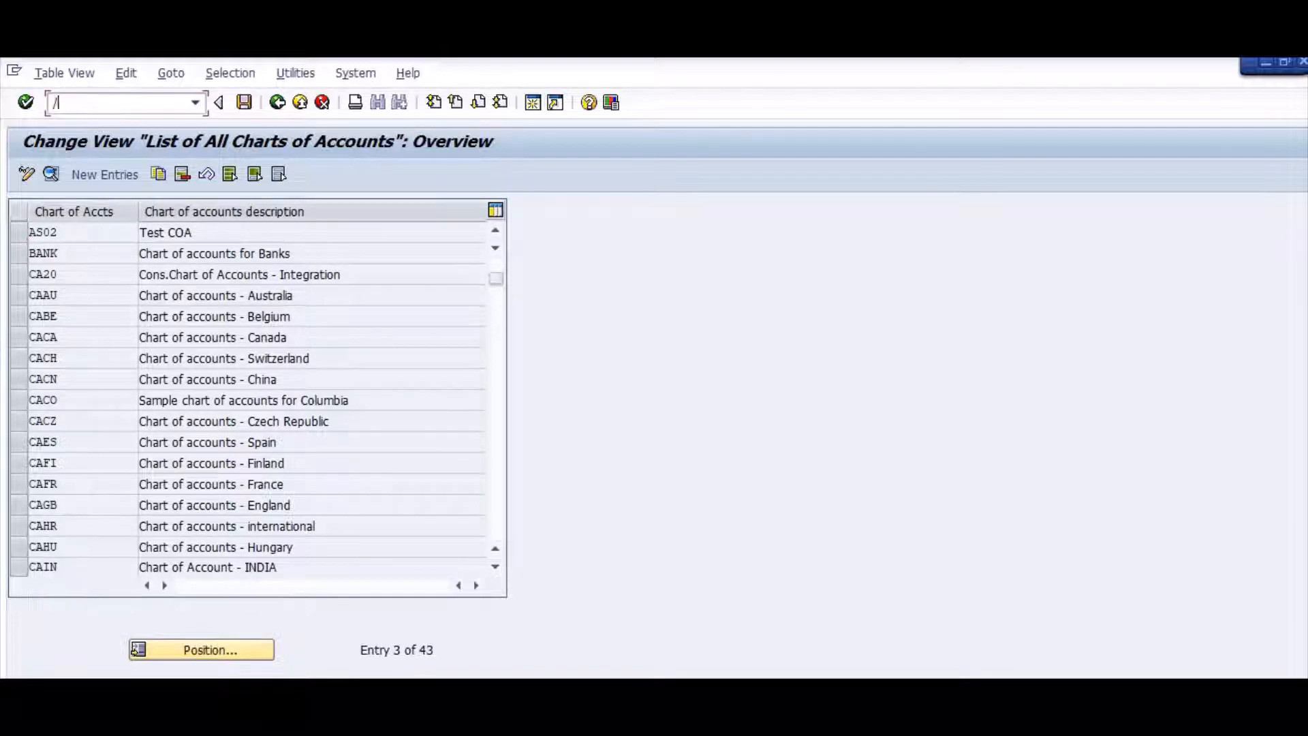
text(NOBD4)
key(Return)
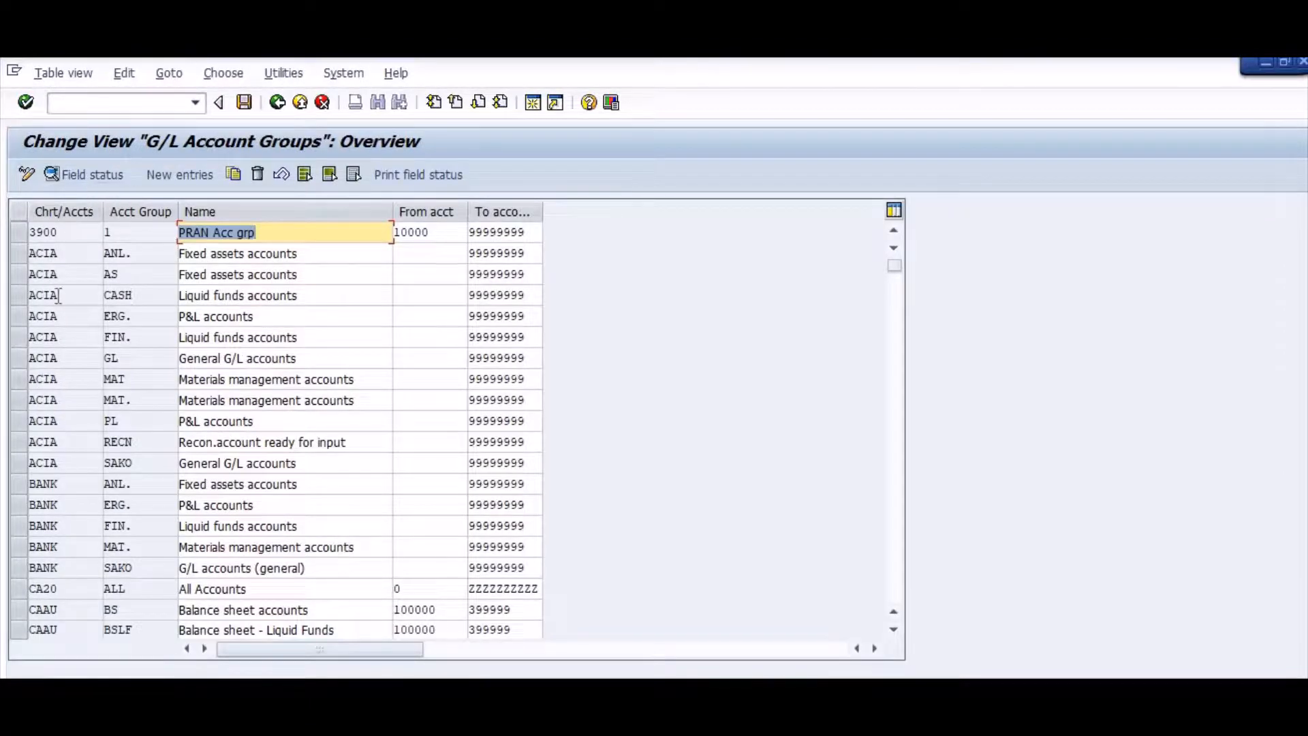
Copy the seven ACIA account groups ANL., AS, CASH, ERG., FIN., GL and MAT.
click(15, 255)
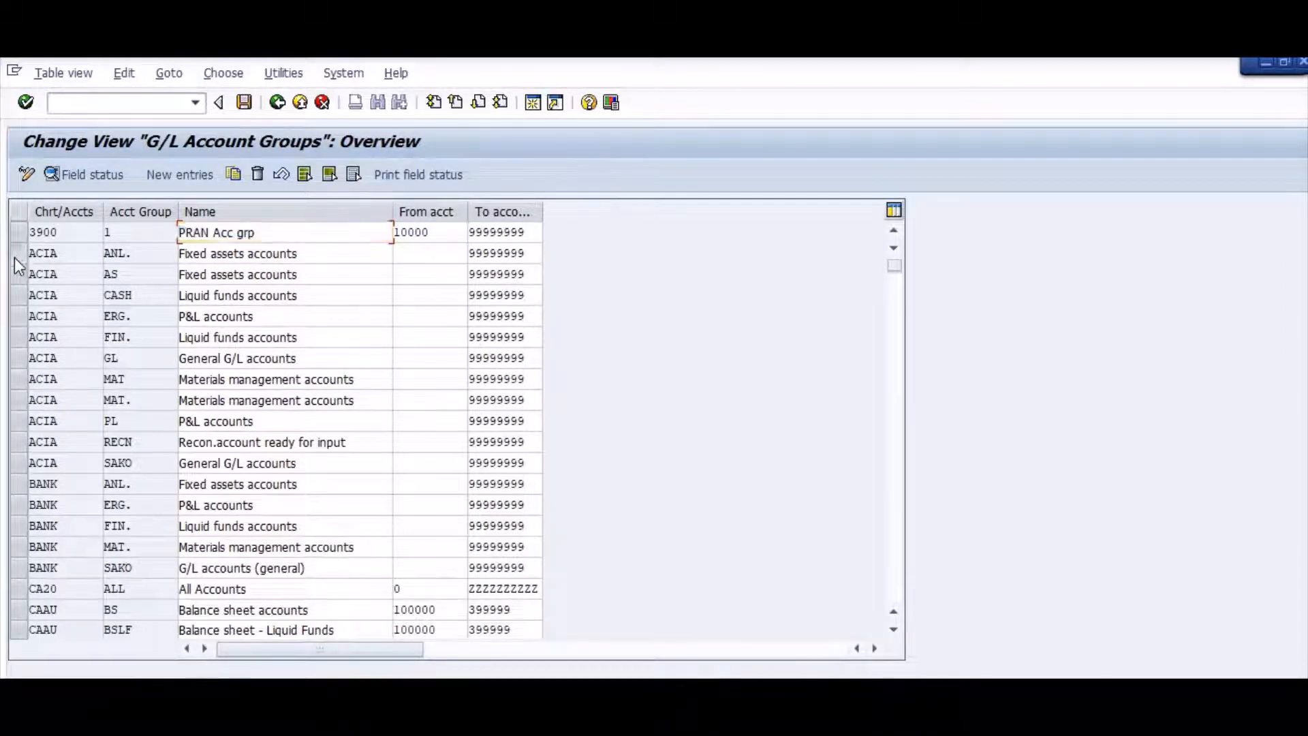
click(15, 278)
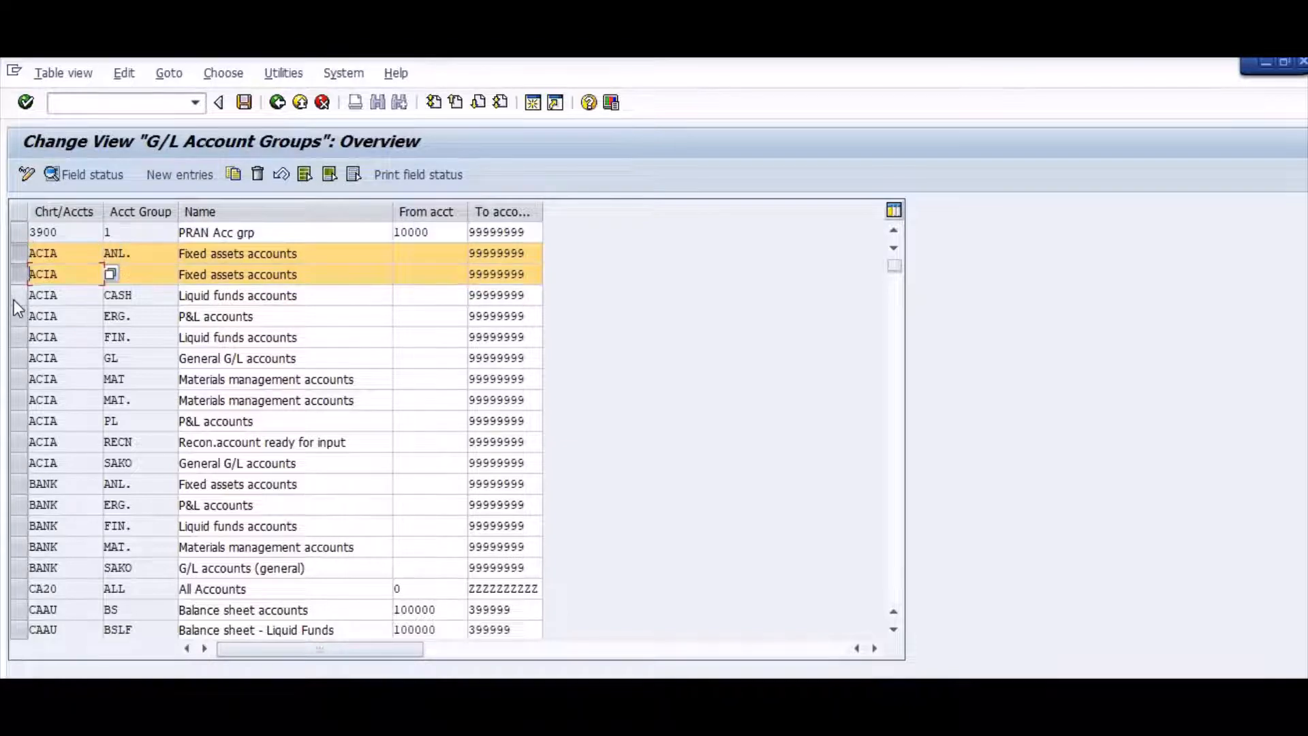
click(13, 299)
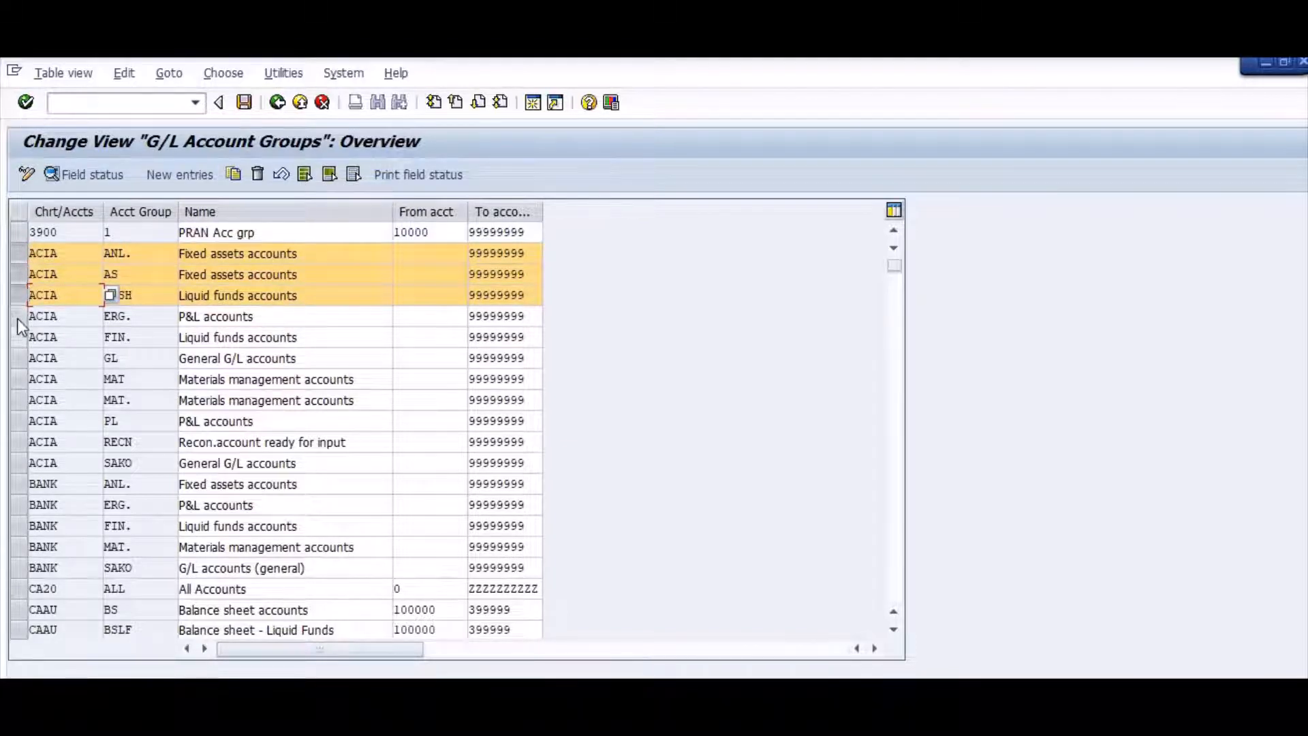
click(17, 316)
click(17, 344)
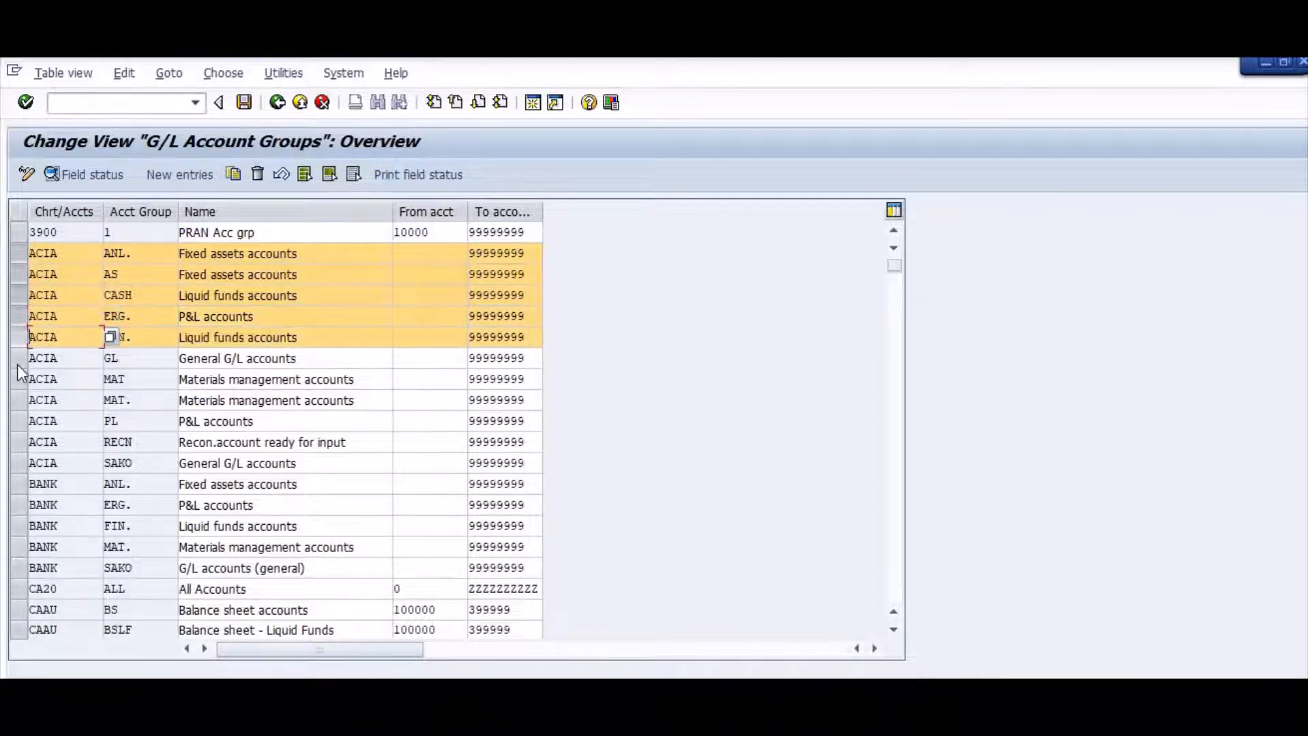
click(18, 362)
click(18, 383)
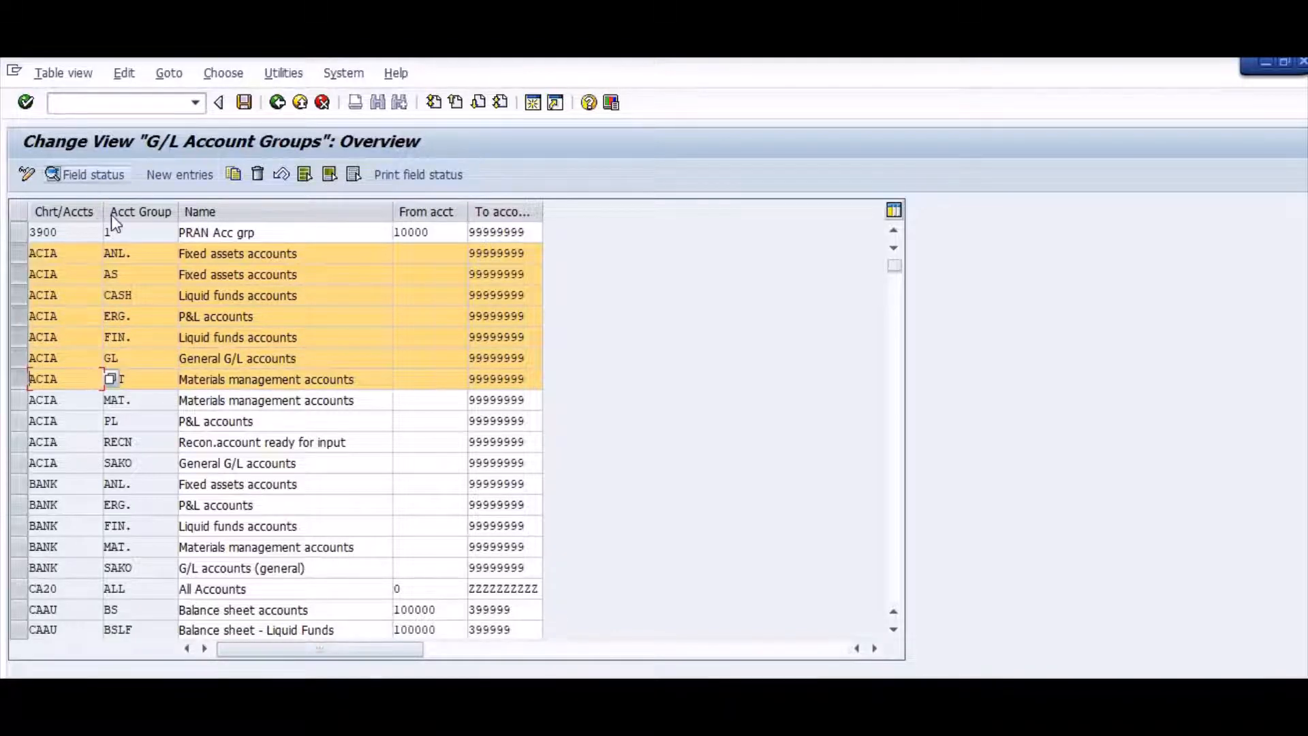
click(234, 175)
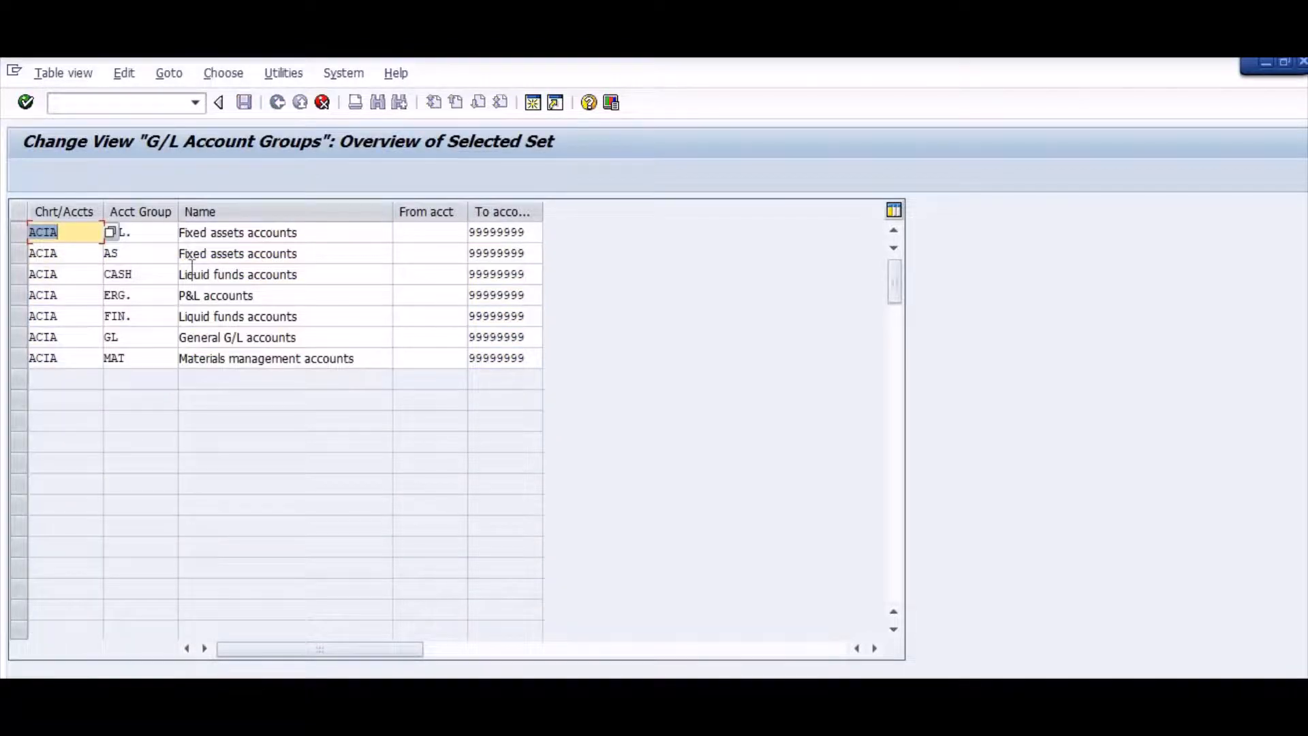
Set the chart of accounts to AS02 for the copied account groups ANL. and AS.
text(AS02)
key(Tab)
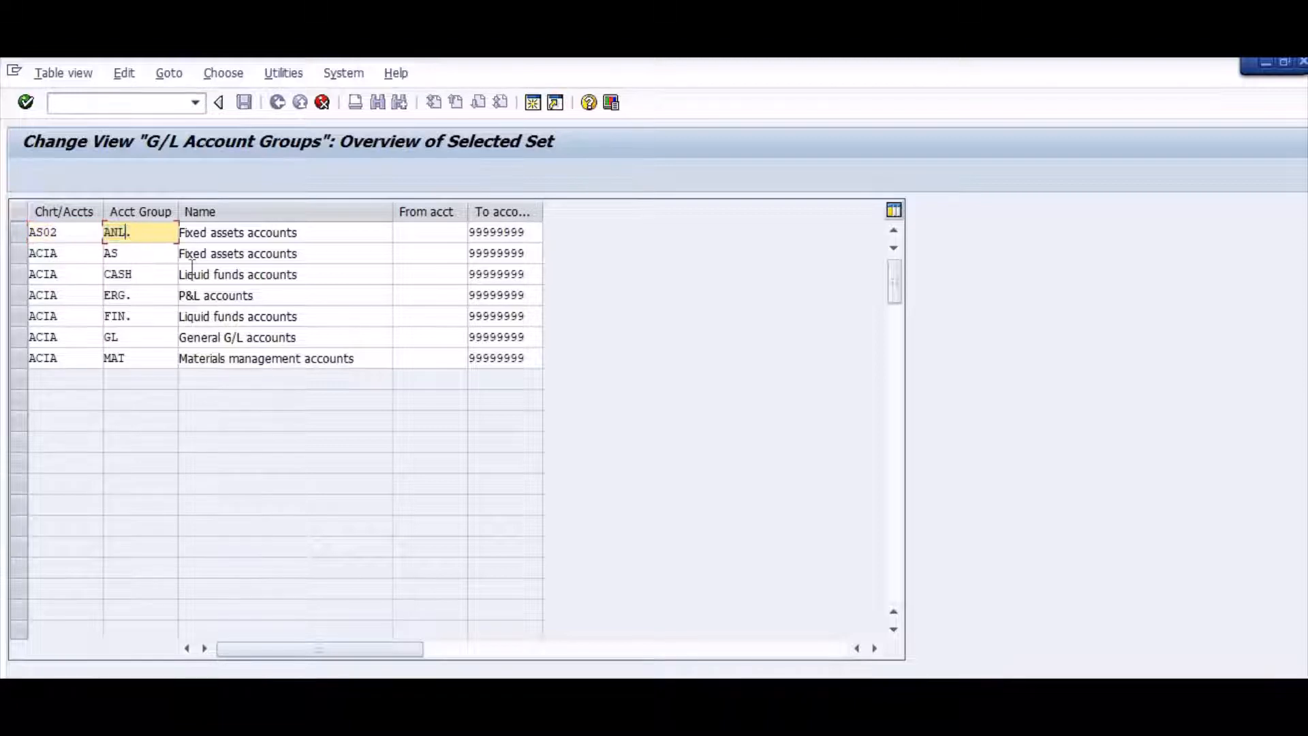
key(shift+Tab)
key(Down)
key(Tab)
key(shift+Tab)
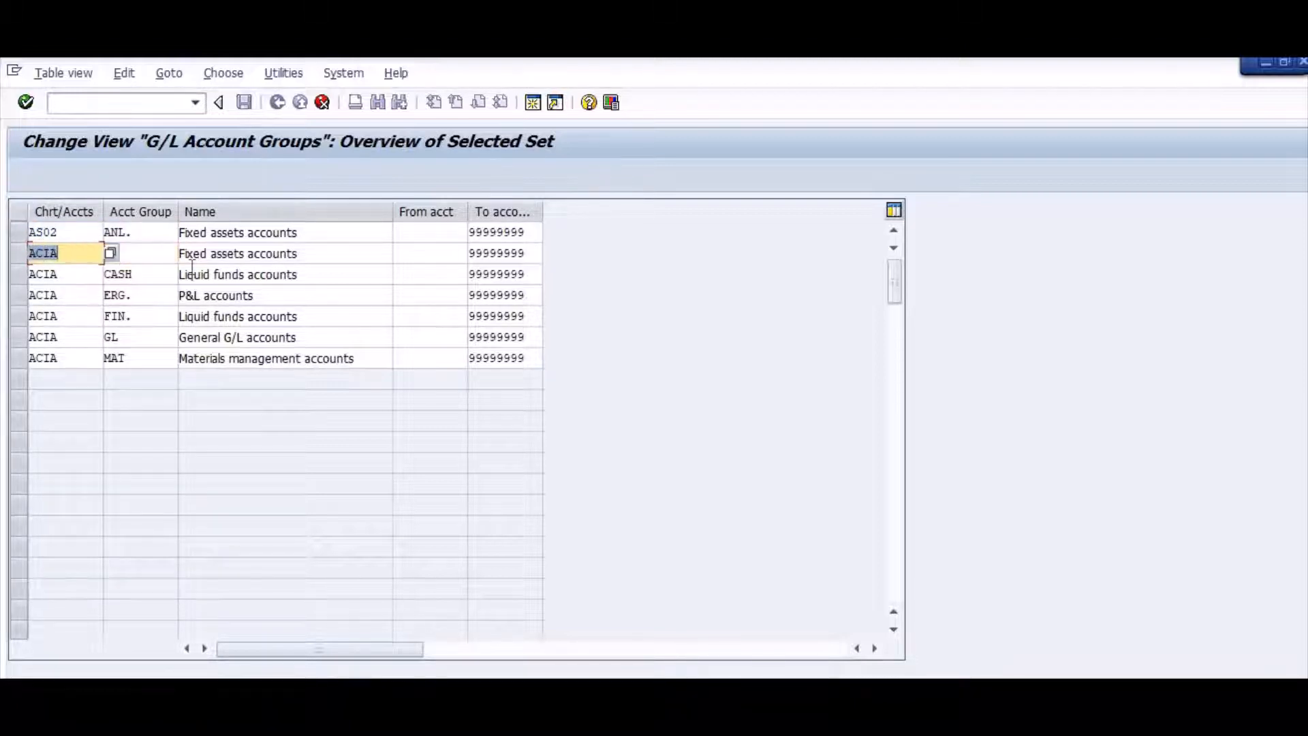
text(AS03)
key(BackSpace)
text(2)
key(Tab)
key(Down)
key(shift+Tab)
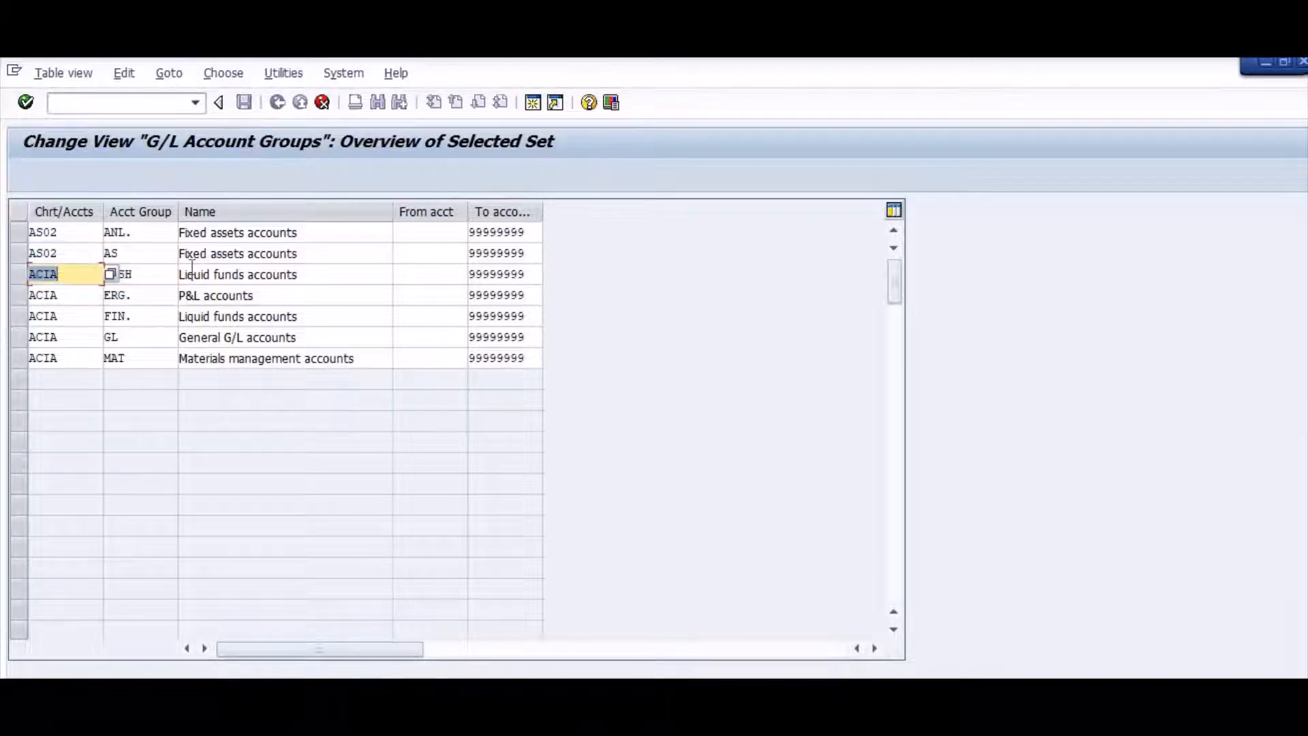
Copy the AS02 chart of accounts value from the AS row into the CASH account group row.
key(shift+Tab)
key(shift+Tab)
key(shift+Tab)
key(shift+Tab)
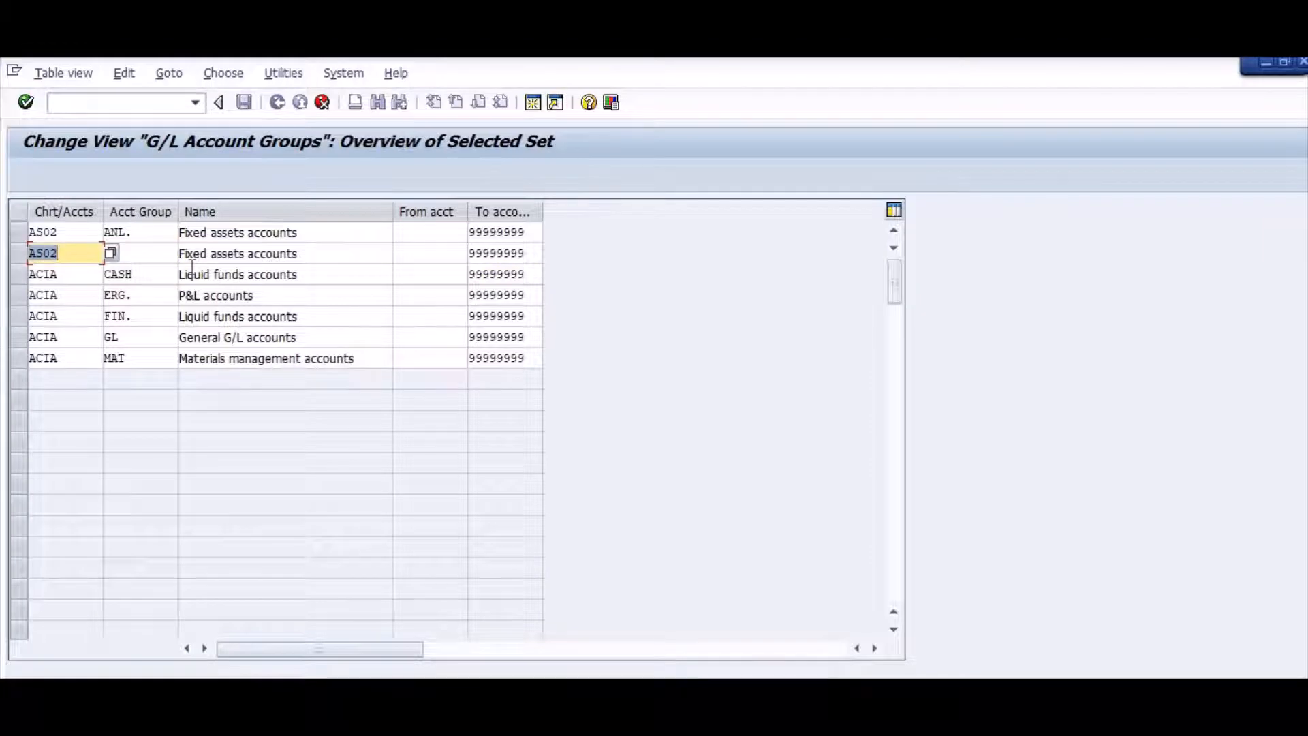
key(ctrl+c)
key(ctrl+v)
key(Tab)
key(Down)
key(shift+Tab)
key(ctrl+v)
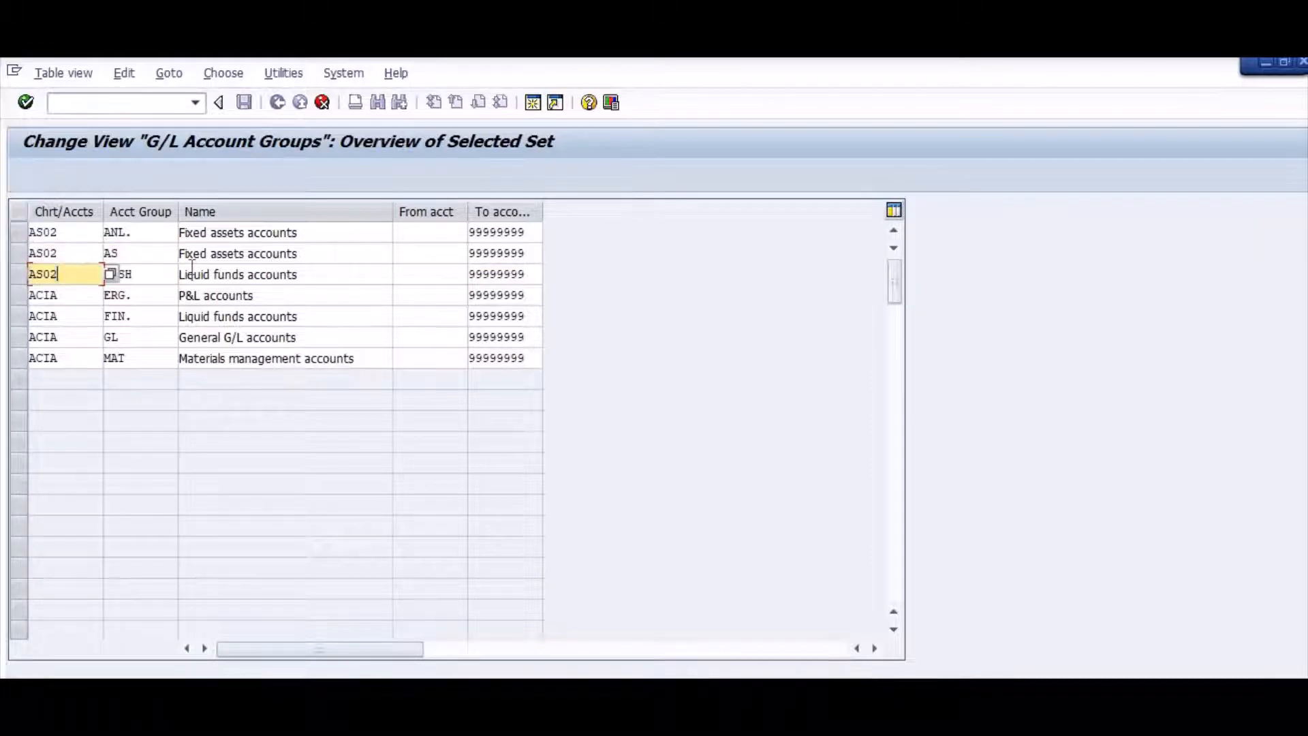
key(Tab)
key(Down)
key(shift+Tab)
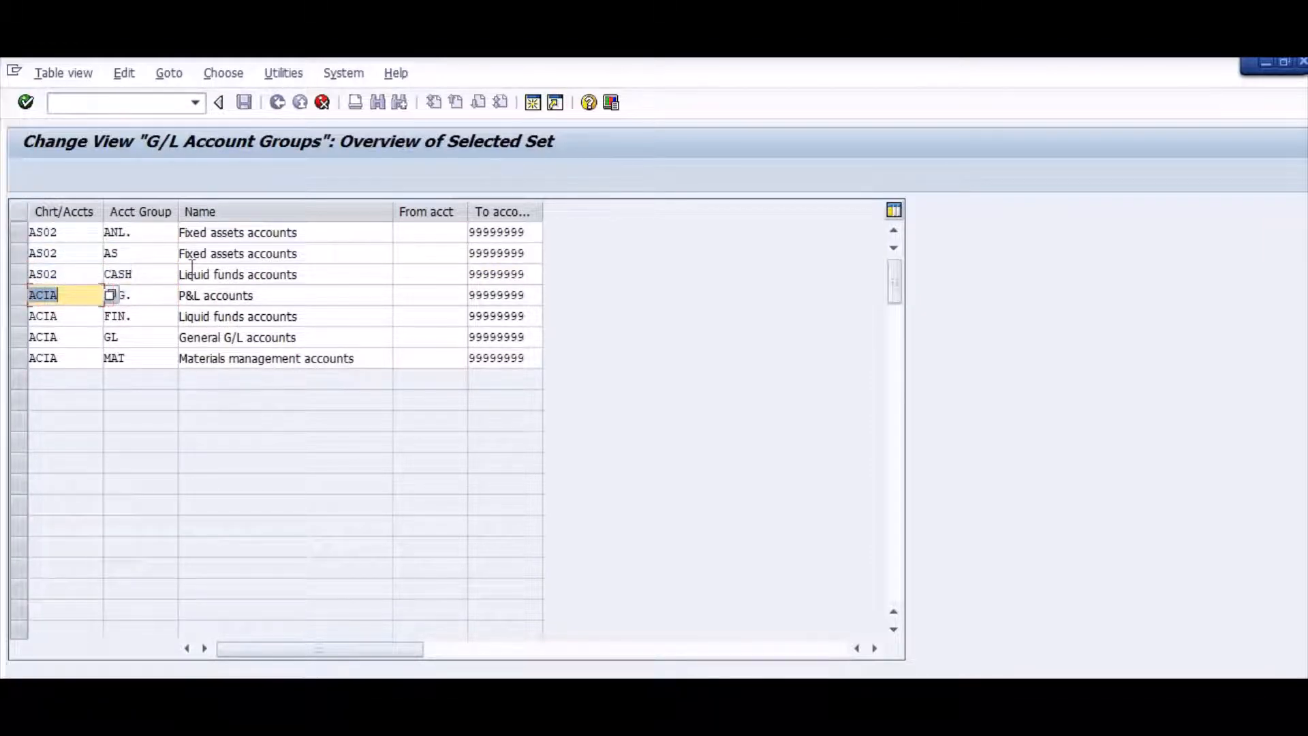
Set the chart of accounts to AS02 for the copied account groups ERG. and FIN.
key(ctrl+v)
key(Tab)
key(Down)
key(shift+Tab)
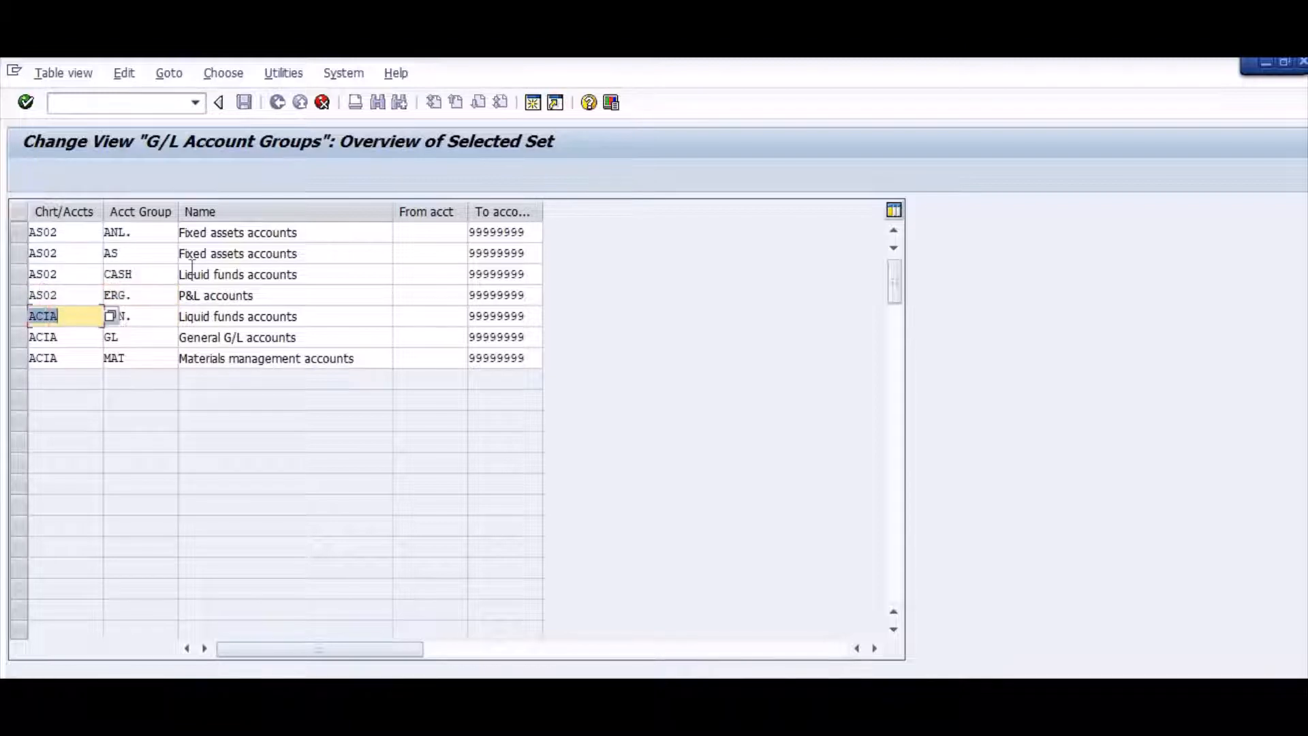
key(ctrl+v)
key(Tab)
key(Down)
key(Tab)
key(shift+Tab)
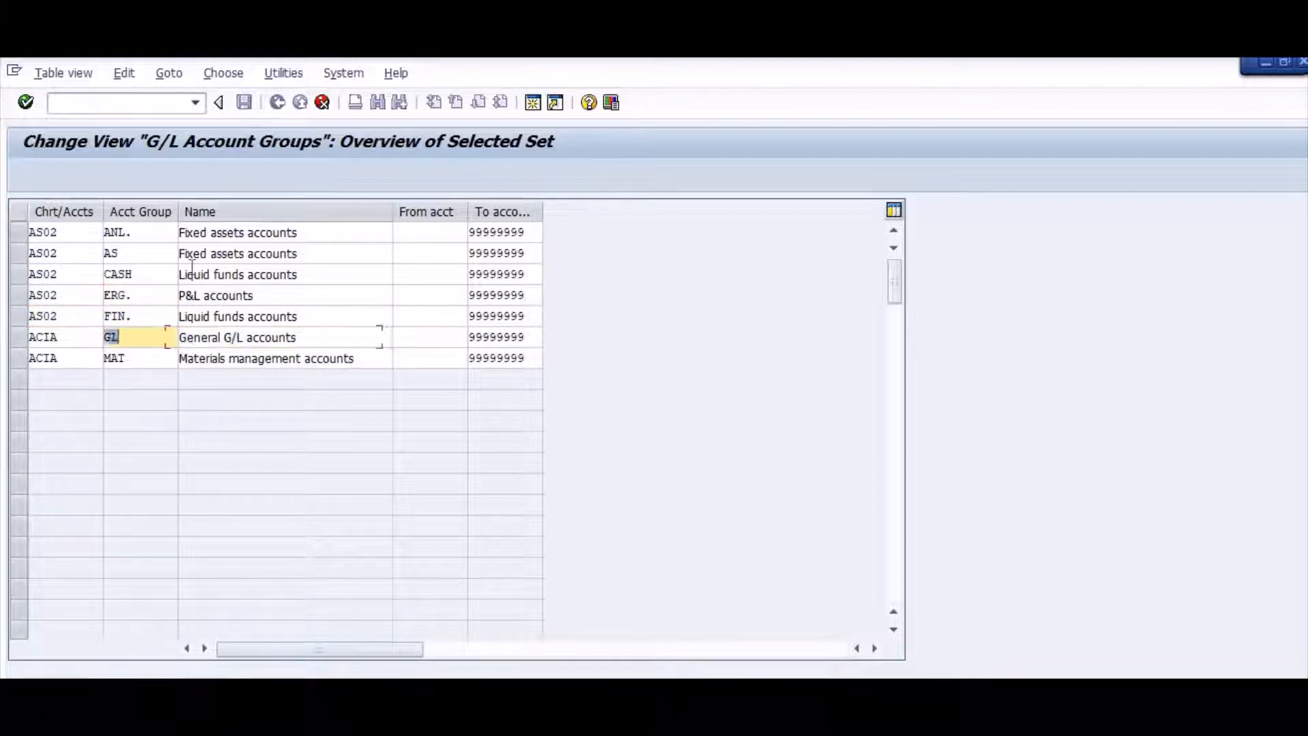
Assign the GL and MAT account groups to chart of accounts AS02 and save all copied groups in the proposed customizing request.
key(shift+Tab)
key(ctrl+v)
key(Tab)
key(Down)
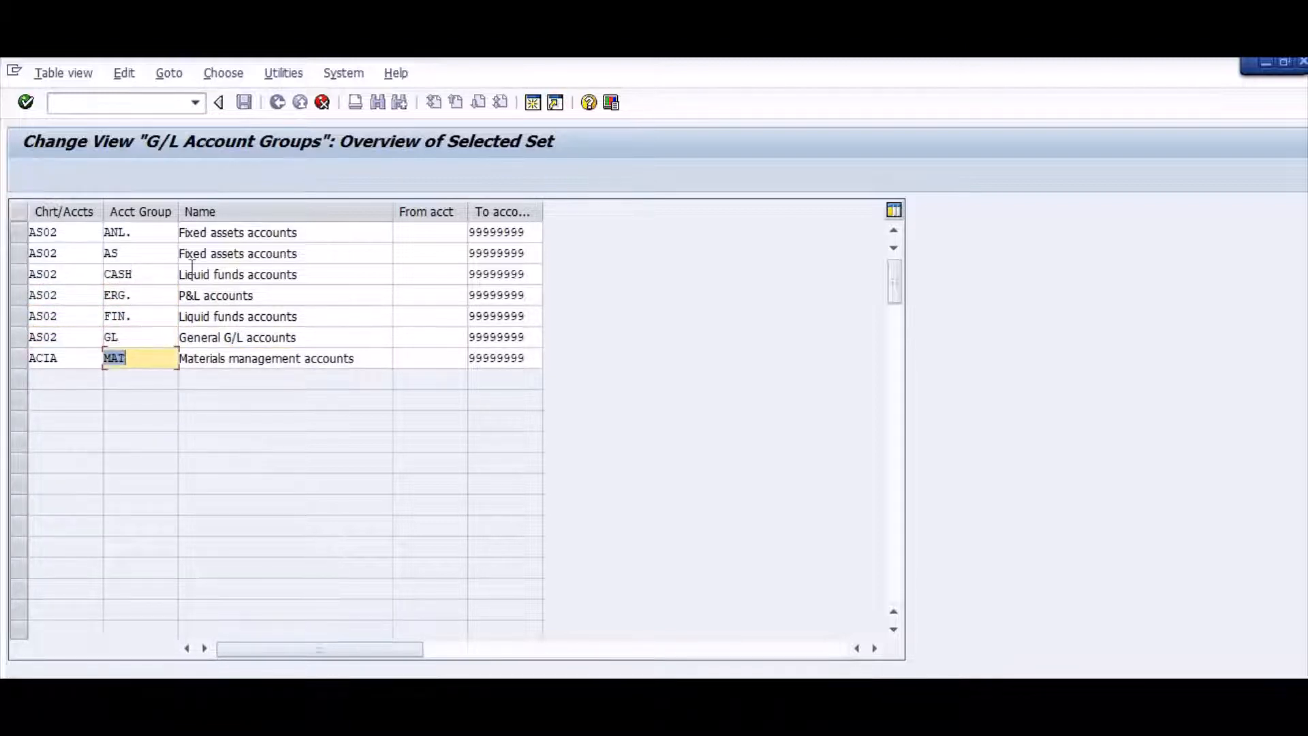
key(shift+Tab)
key(ctrl+v)
key(Return)
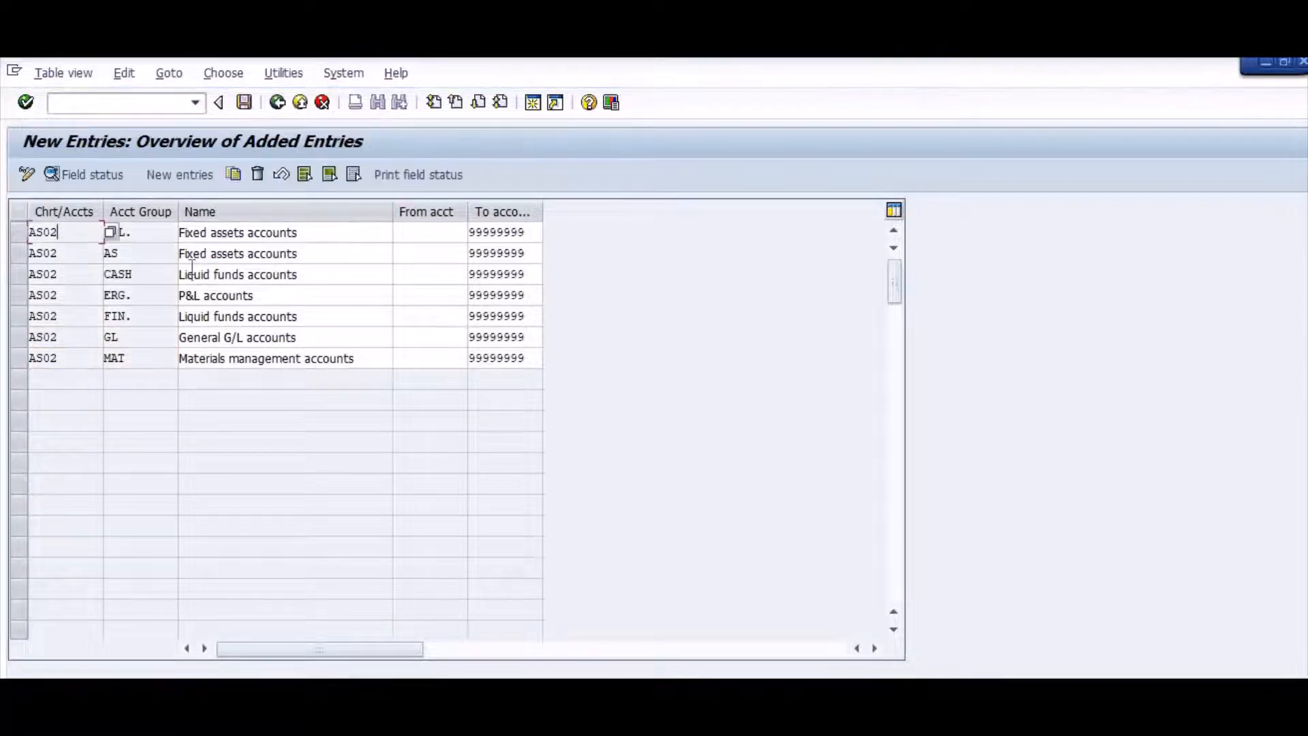
key(ctrl+s)
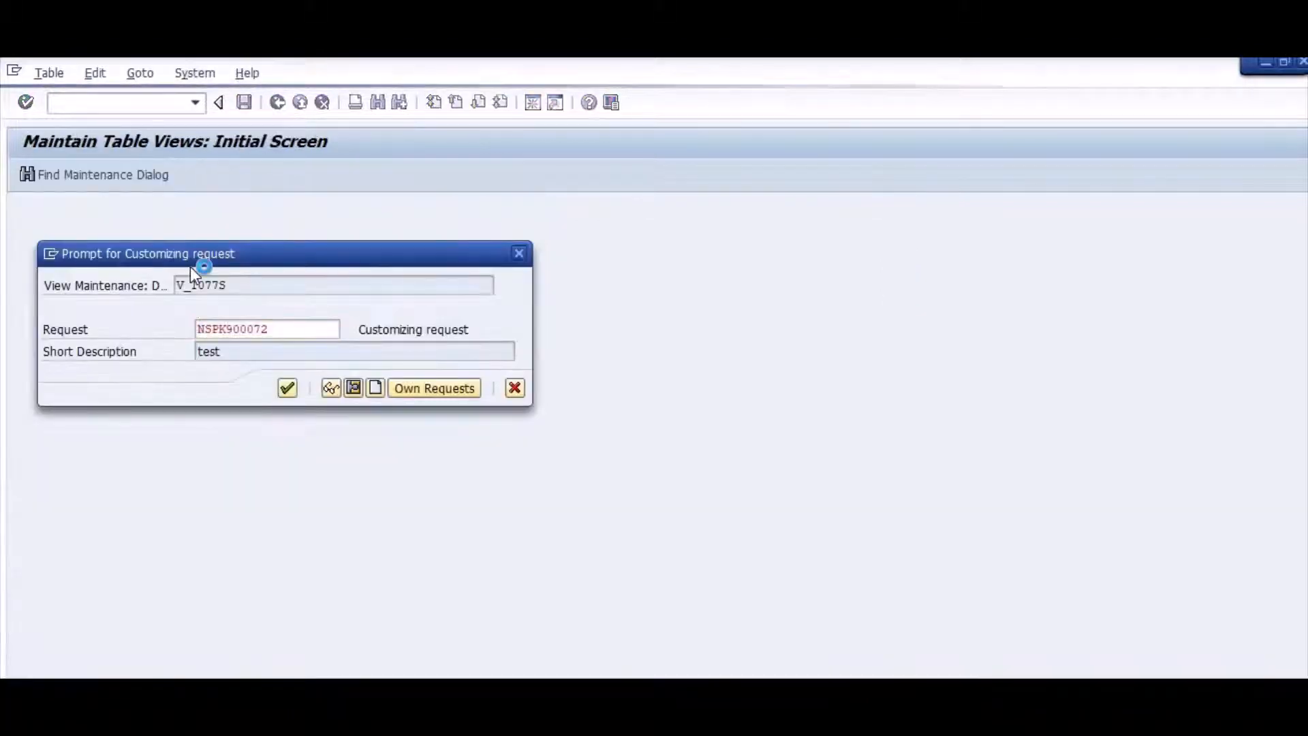
key(Return)
Look up the posting period transaction in the Word checklist and open the posting periods overview with /NOB52.
key(alt+Tab)
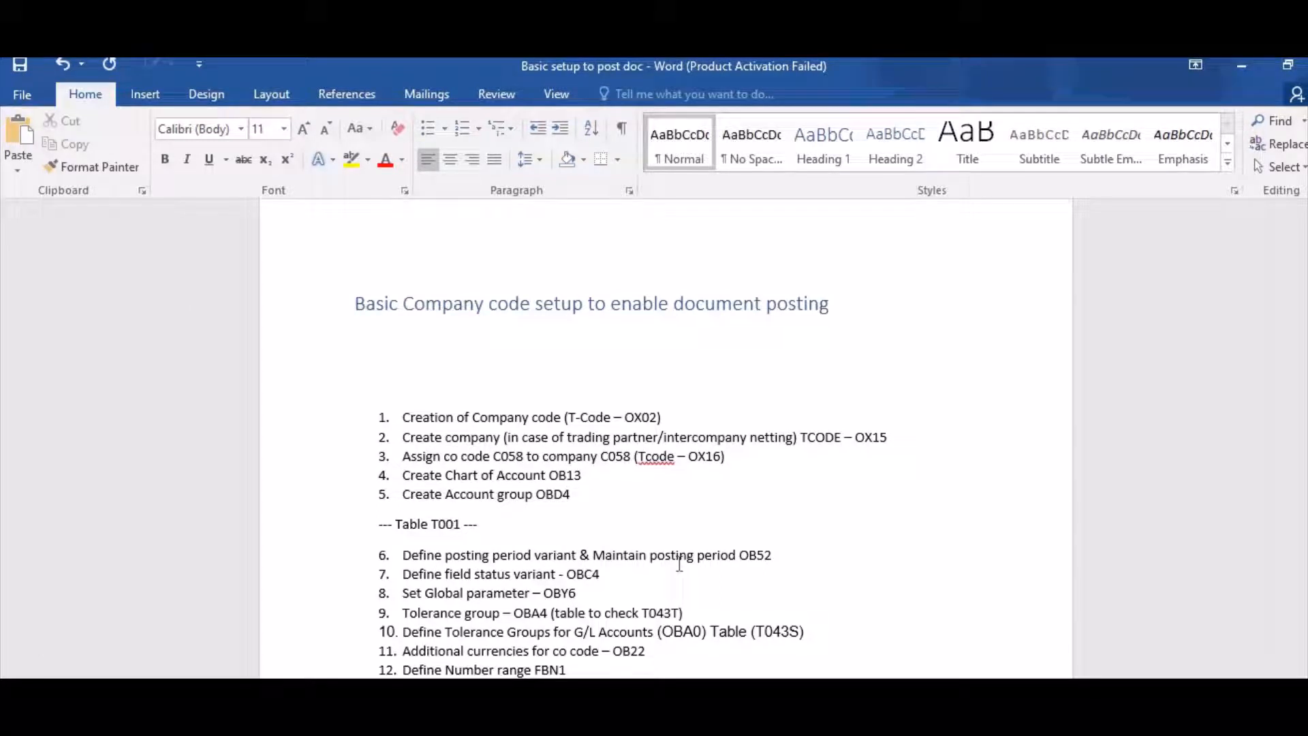
key(alt+Tab)
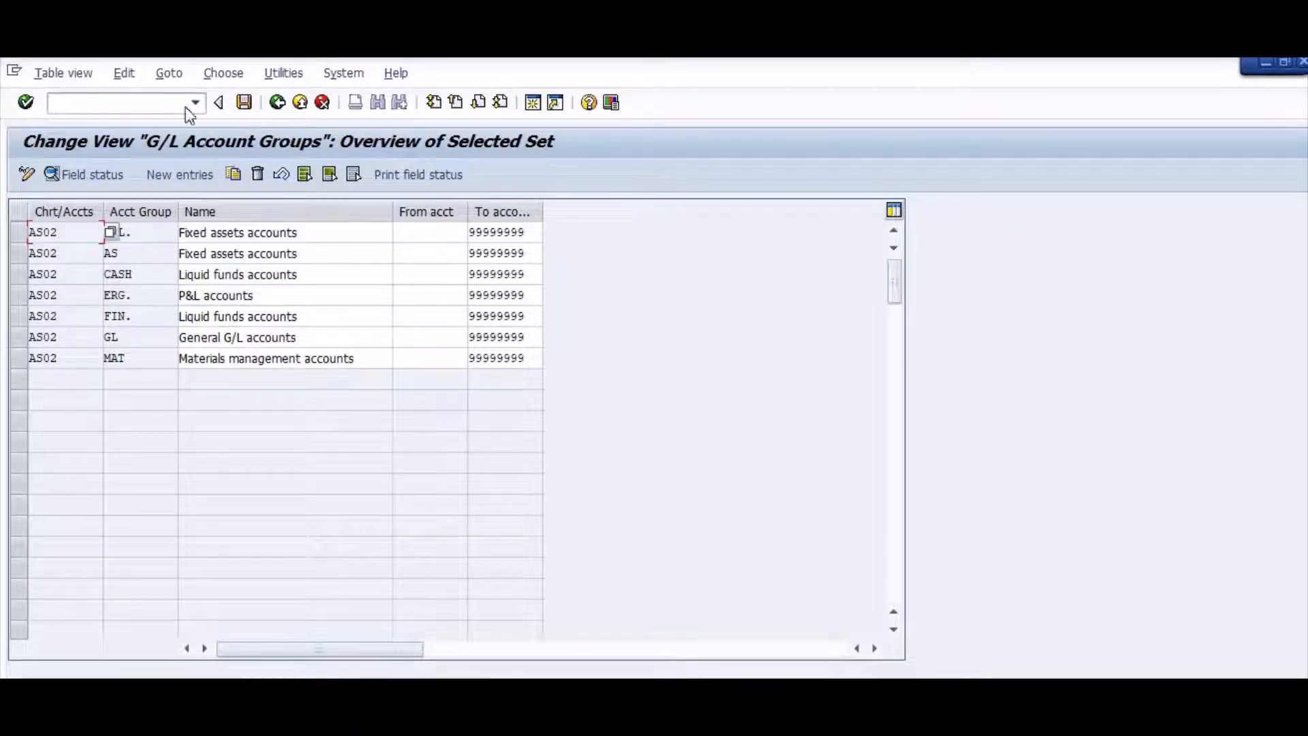
click(142, 102)
key(alt+Tab)
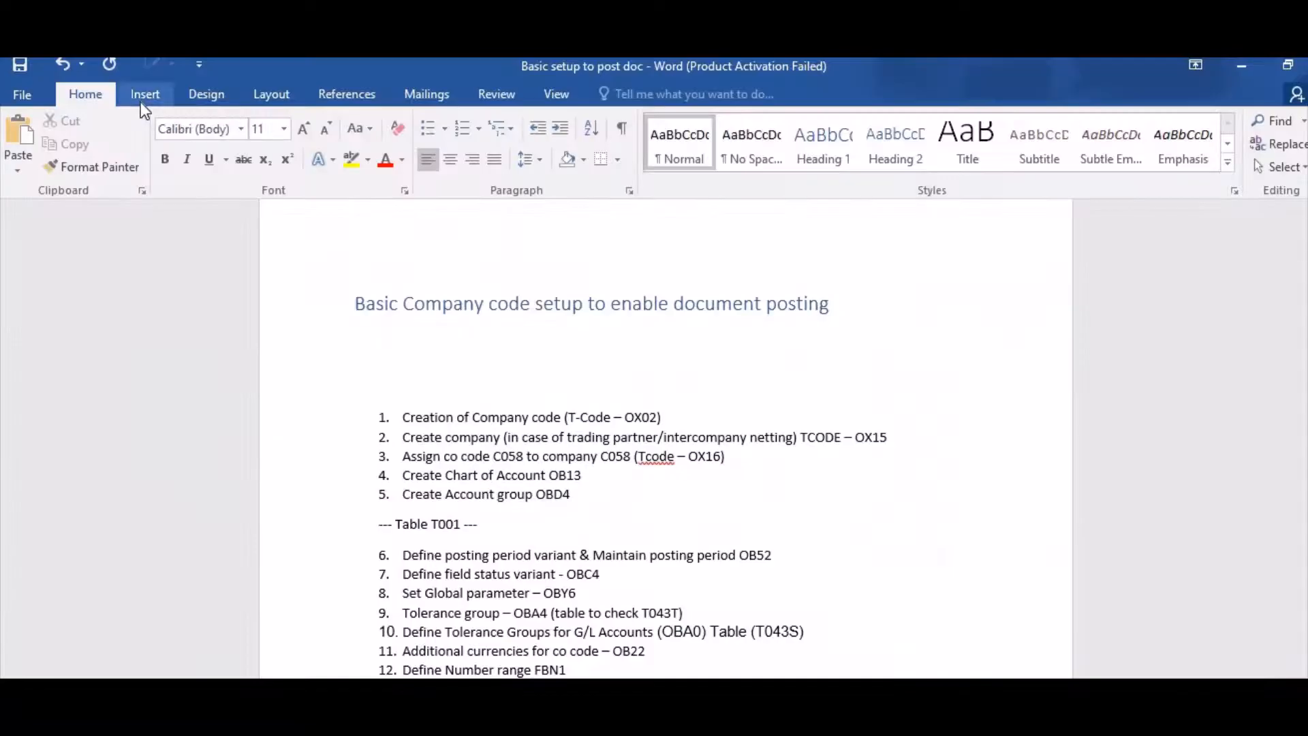
key(alt+Tab)
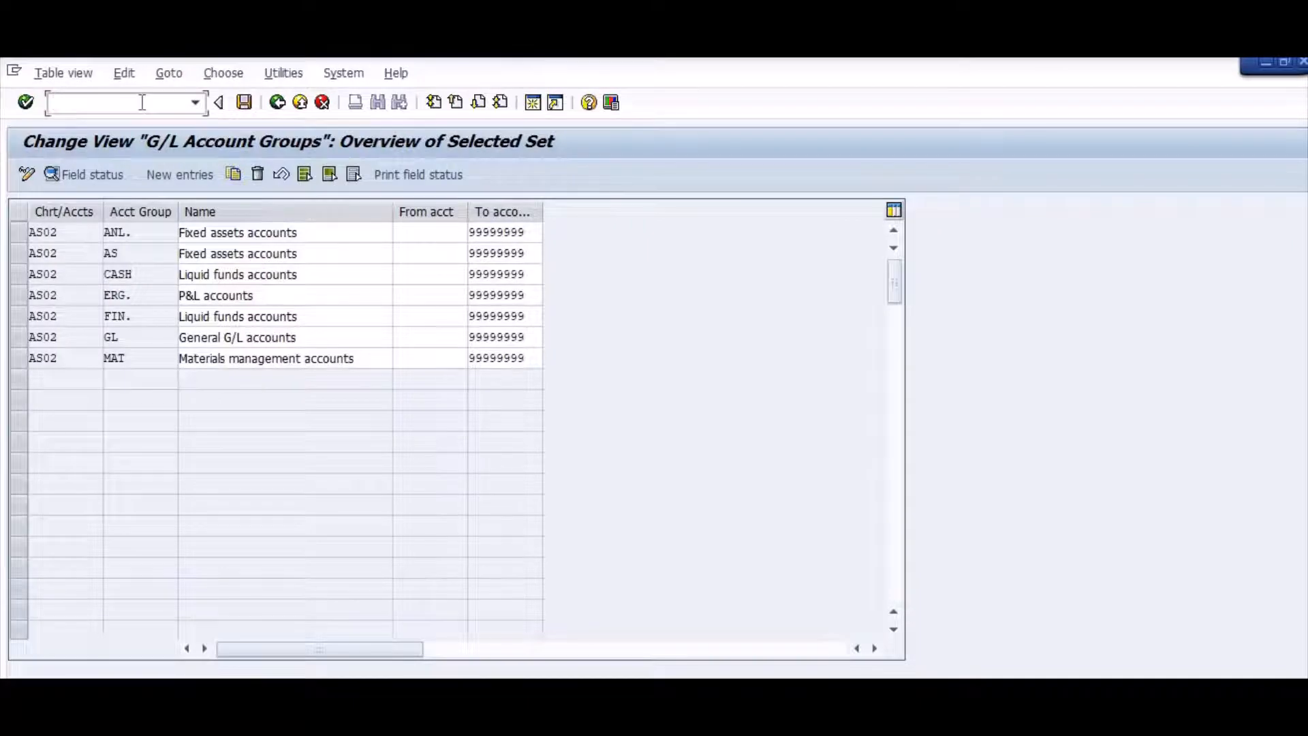
text(/NOB52)
key(Return)
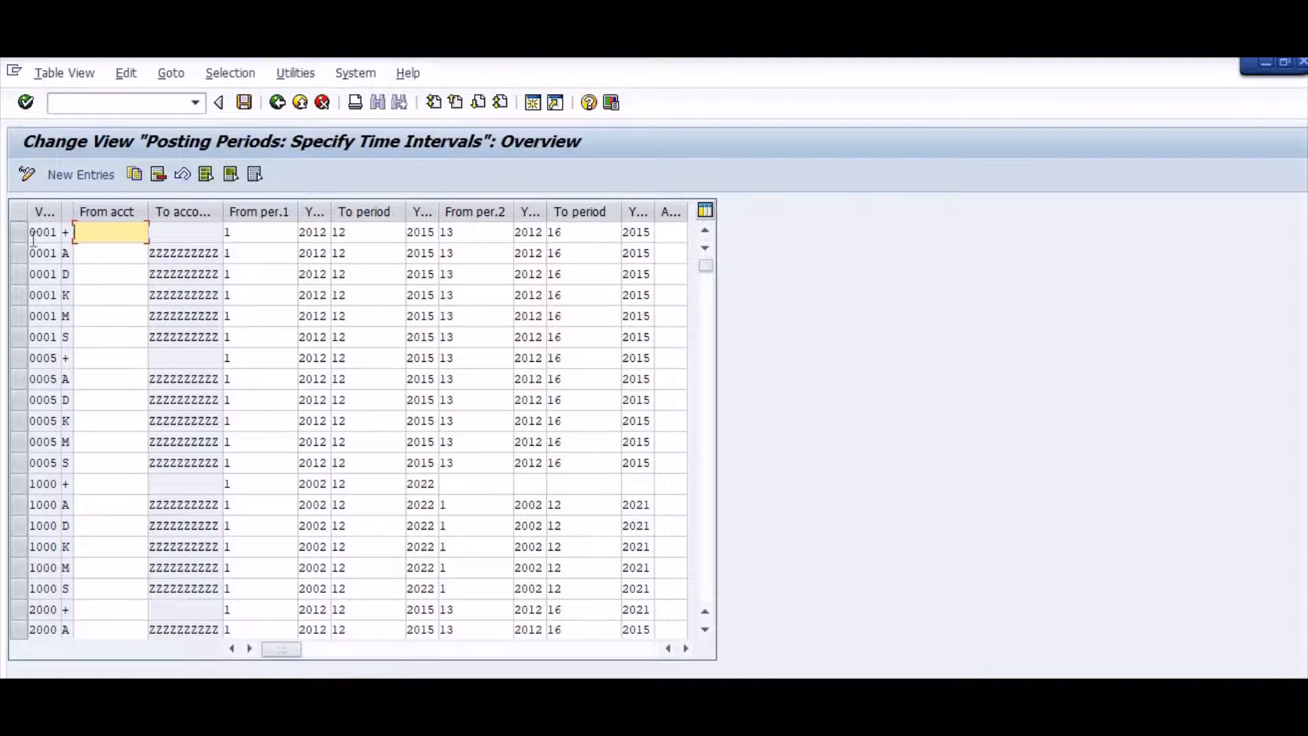
Copy the six posting period entries of variant 0001, account types +, A, D, K, M and S.
click(14, 232)
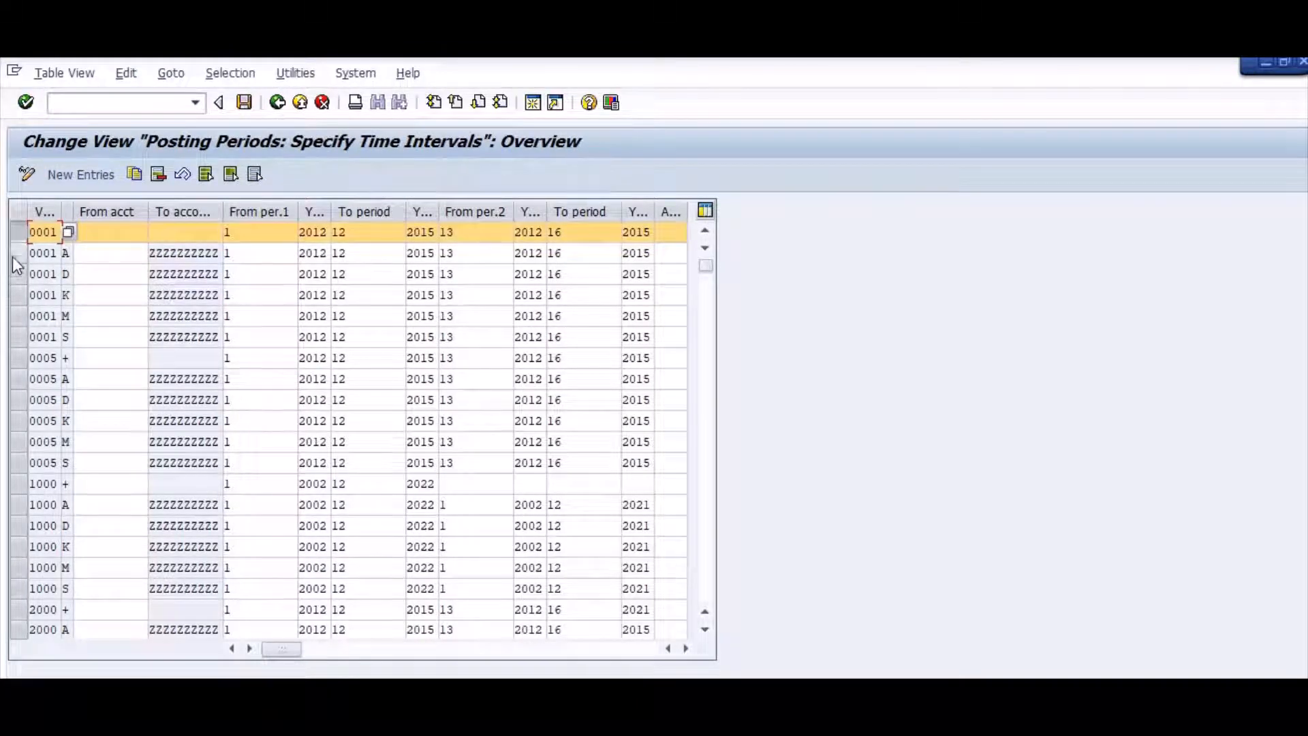
click(13, 255)
click(13, 275)
click(15, 300)
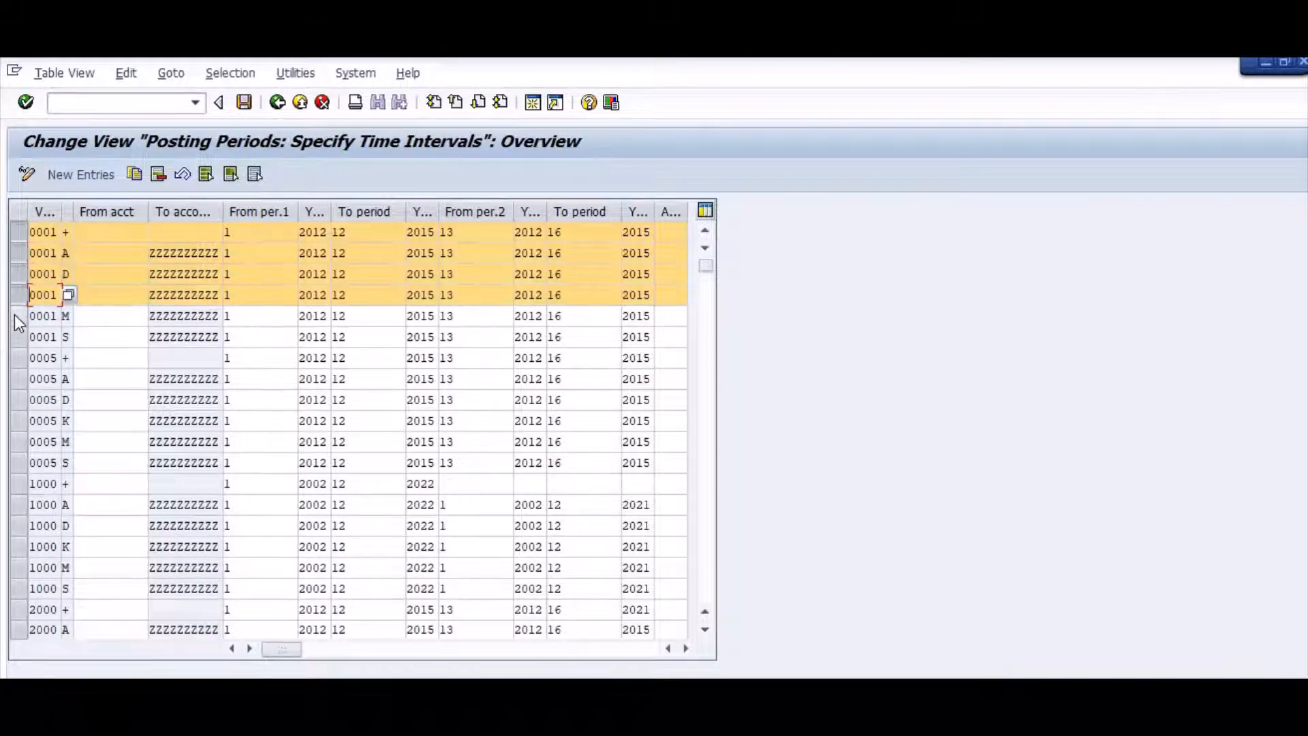
click(14, 313)
click(14, 333)
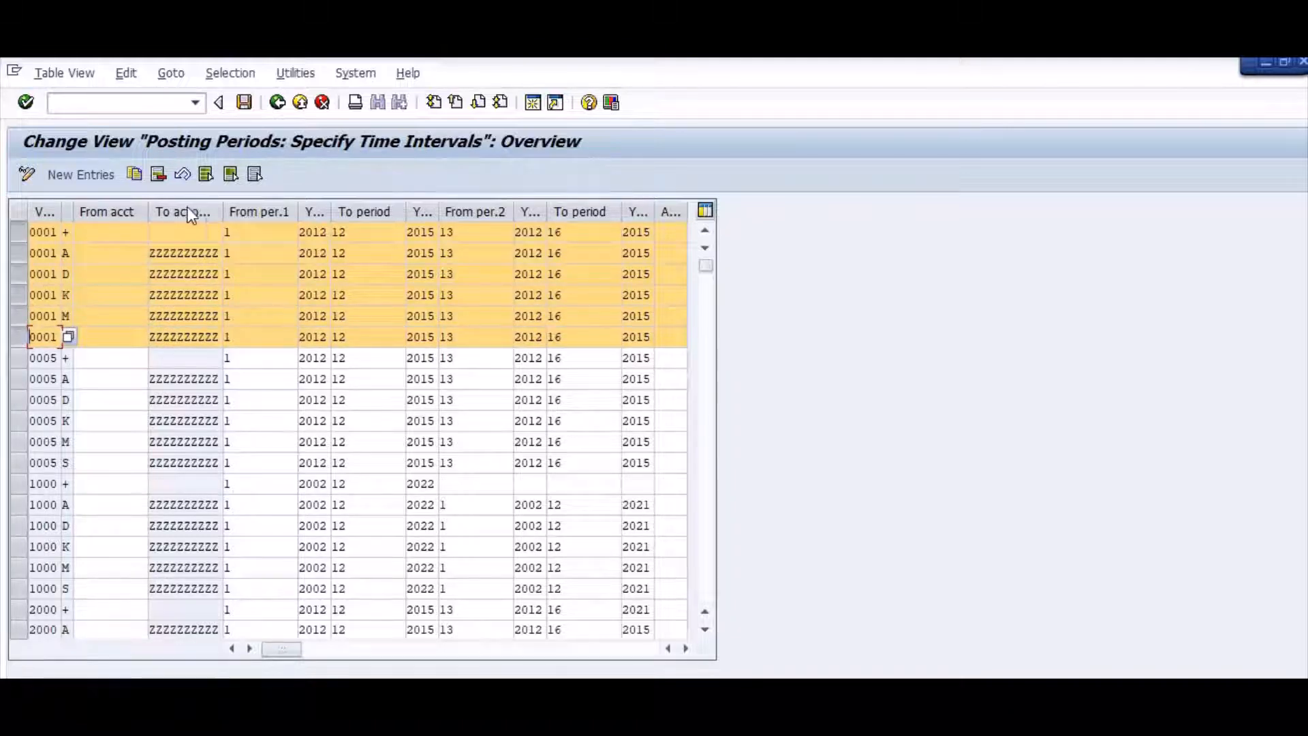
click(134, 174)
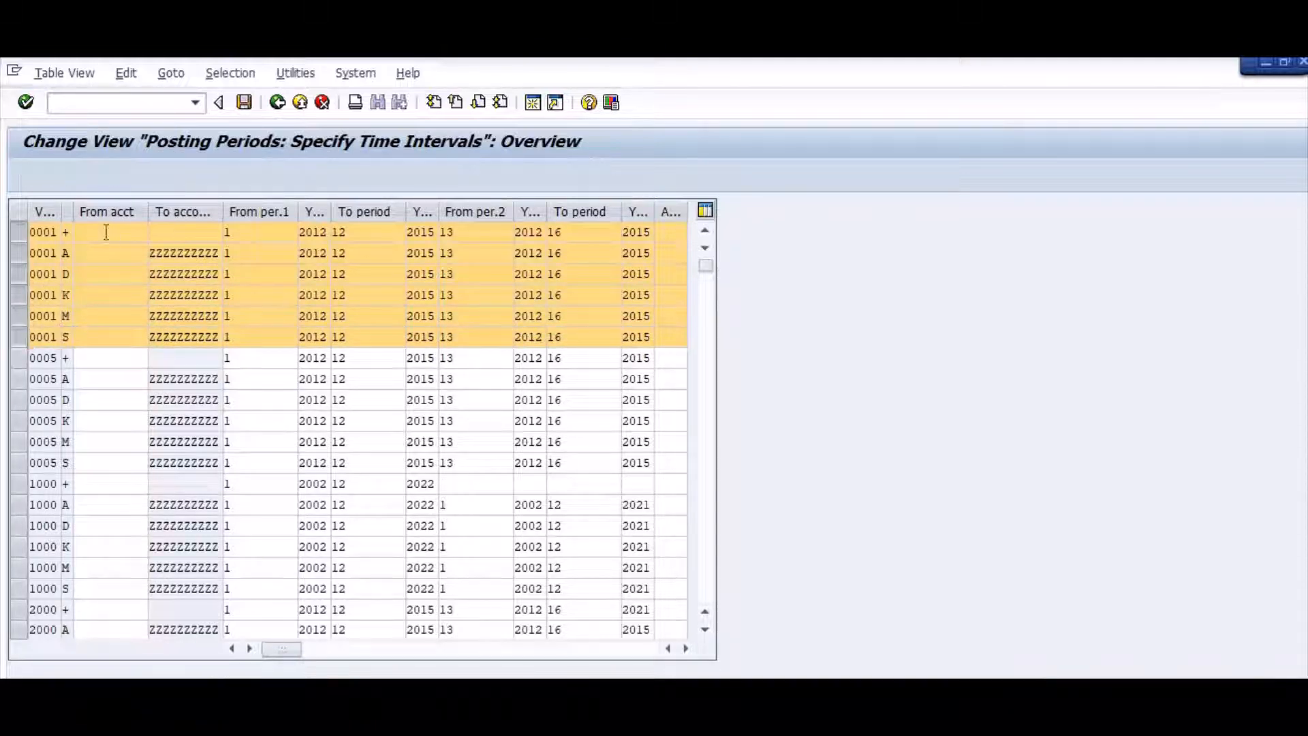
Set the posting period variant to AS02 for the copied + account type entry.
text(AS02)
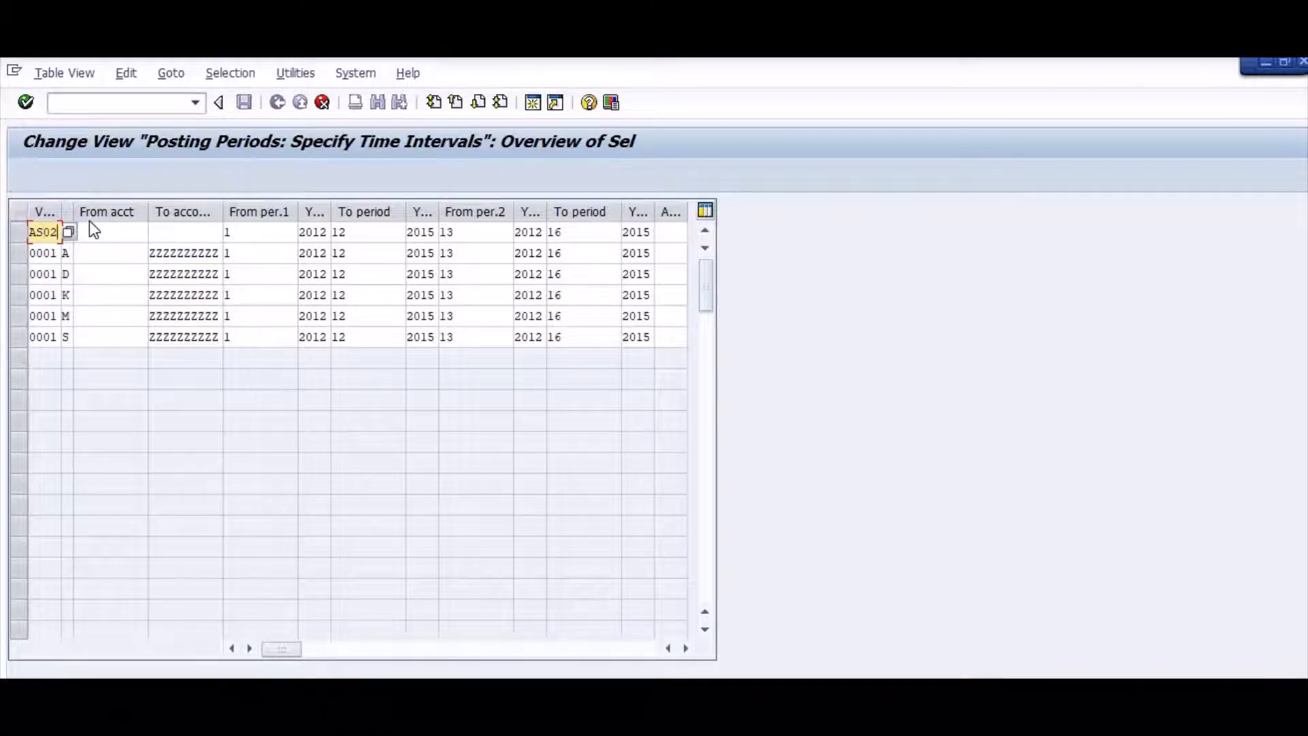
key(Tab)
key(shift+Tab)
key(Tab)
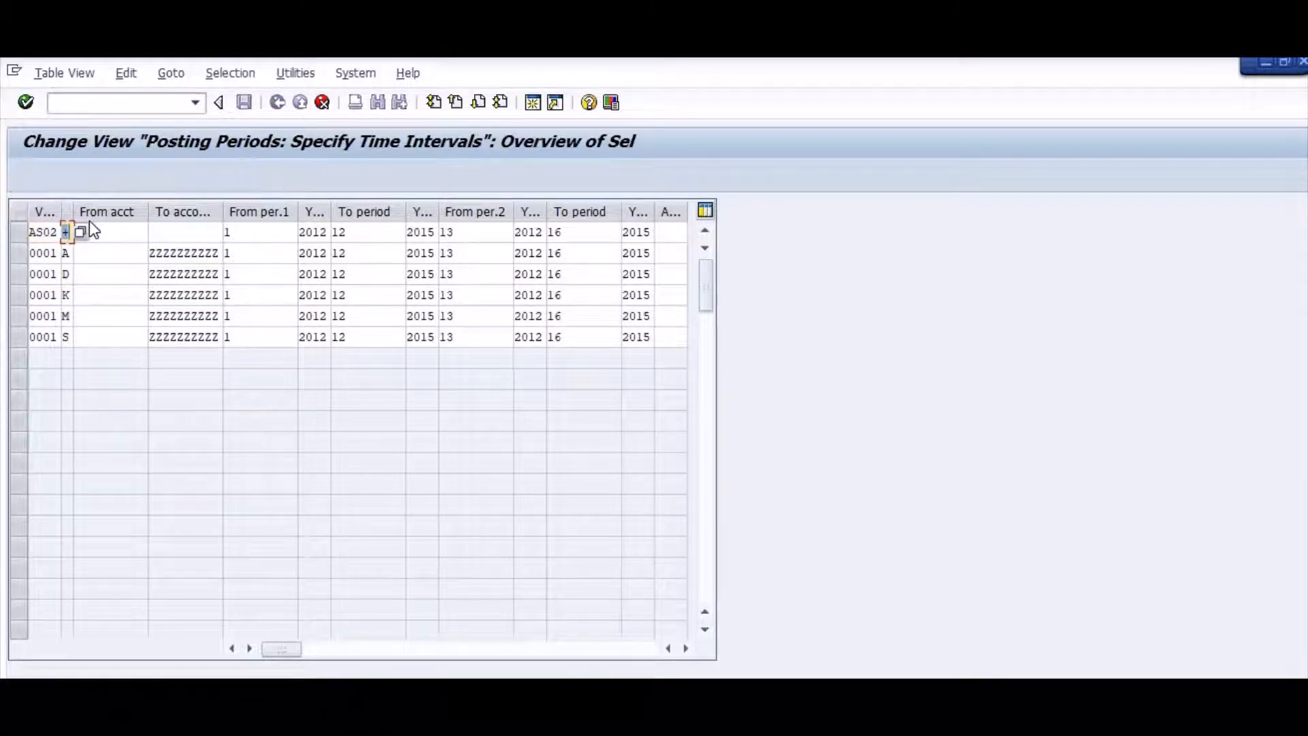
key(Down)
key(shift+Tab)
key(Right)
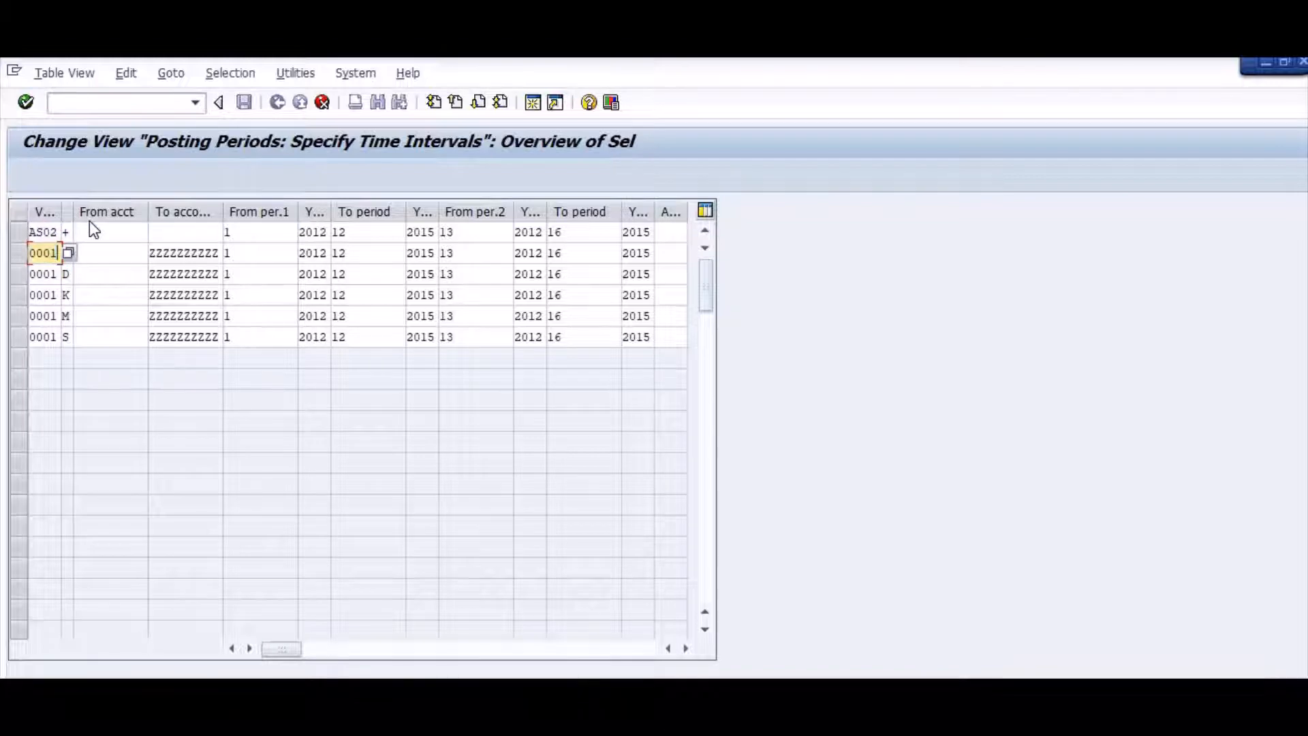
key(shift+Tab)
key(shift+Tab)
key(shift+Tab)
key(shift+Tab)
key(shift+Tab)
key(shift+Tab)
key(shift+Tab)
key(shift+Tab)
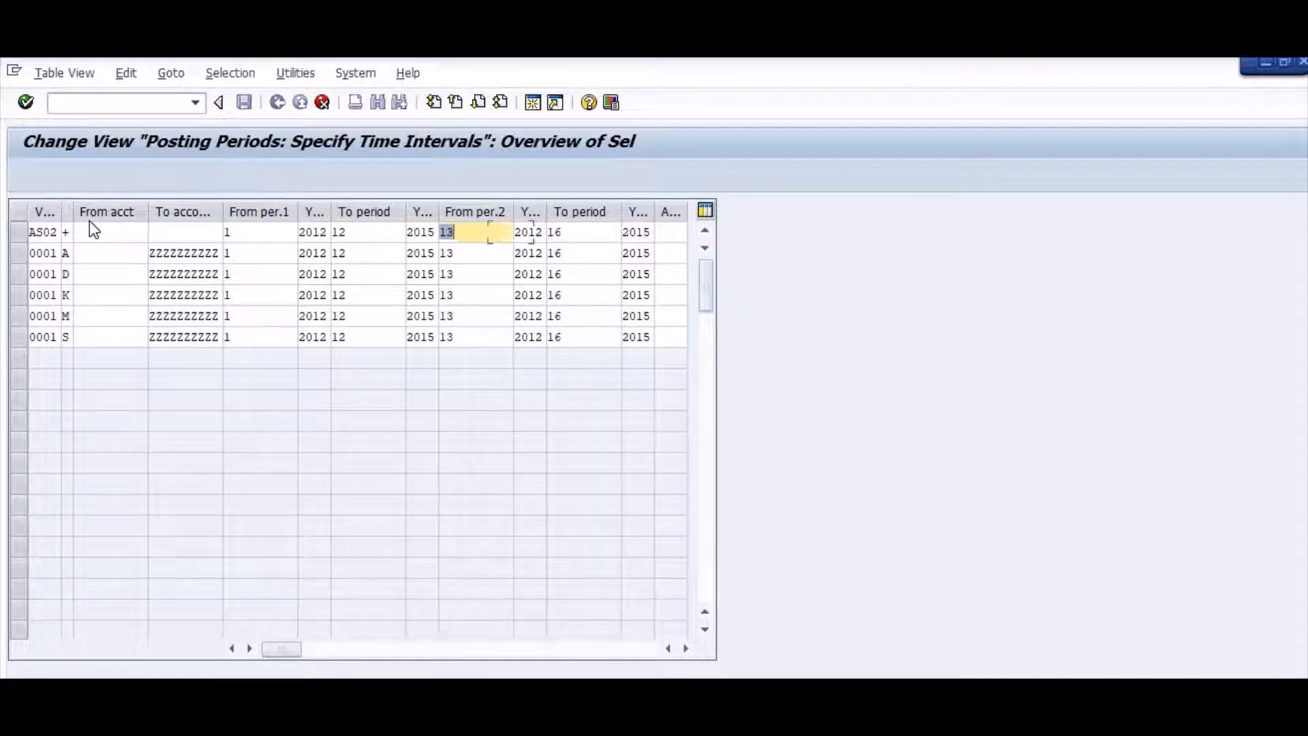
key(shift+Tab)
key(shift+Tab)
key(shift+Tab)
key(shift+Tab)
key(shift+Tab)
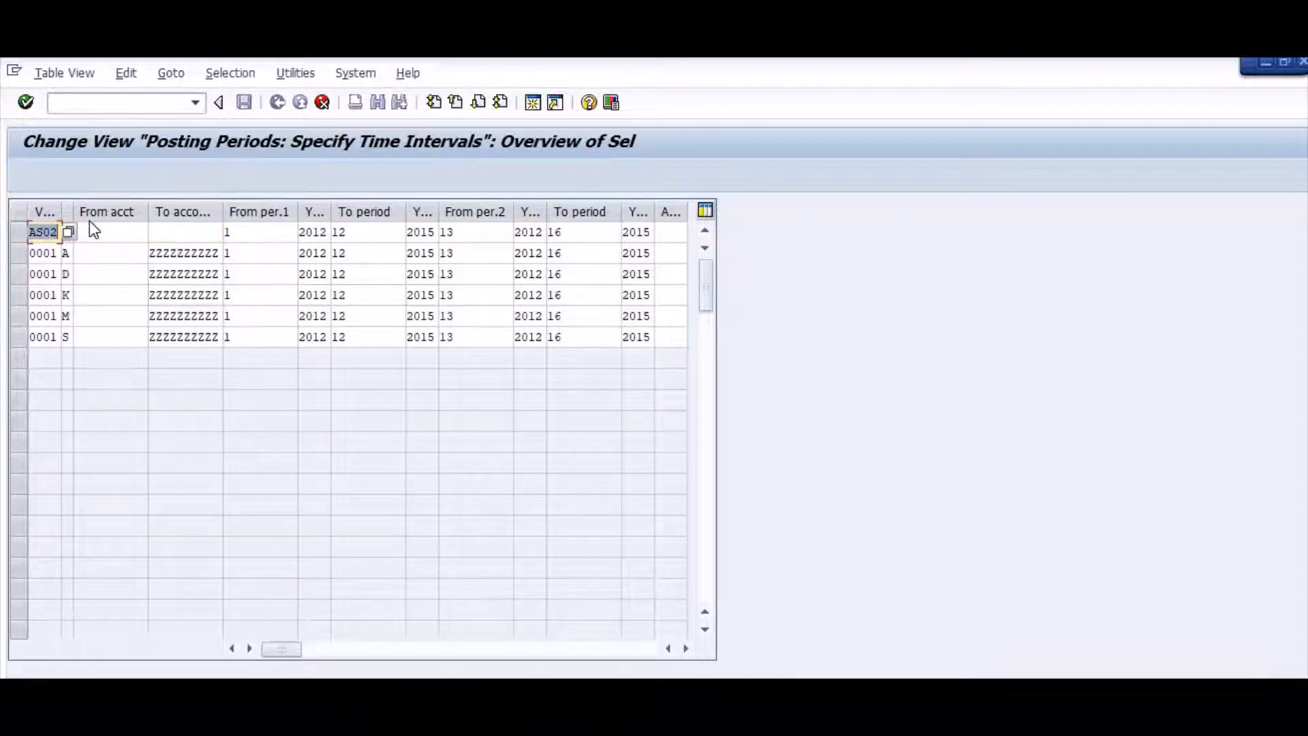
Set the posting period variant to AS02 for the copied account type entries A, D and K.
key(Tab)
key(Down)
key(shift+Tab)
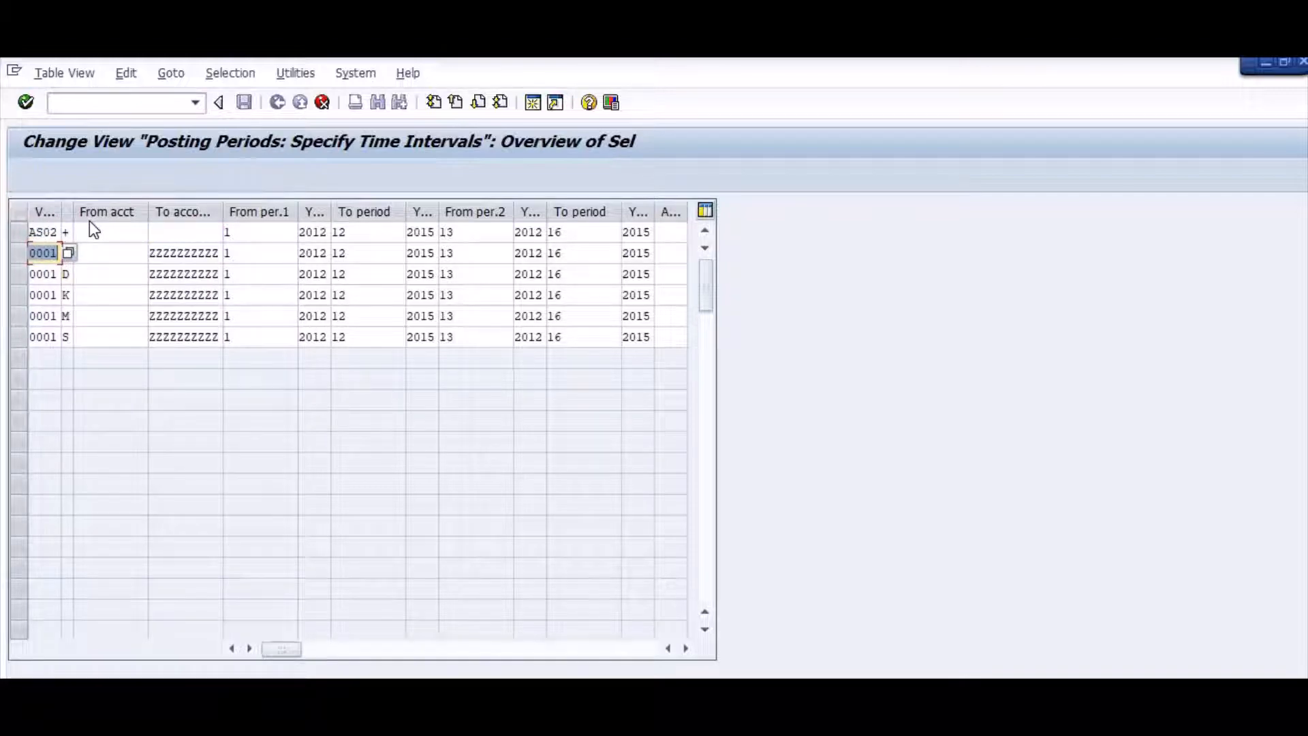
text(AS02)
key(Down)
text(AS02)
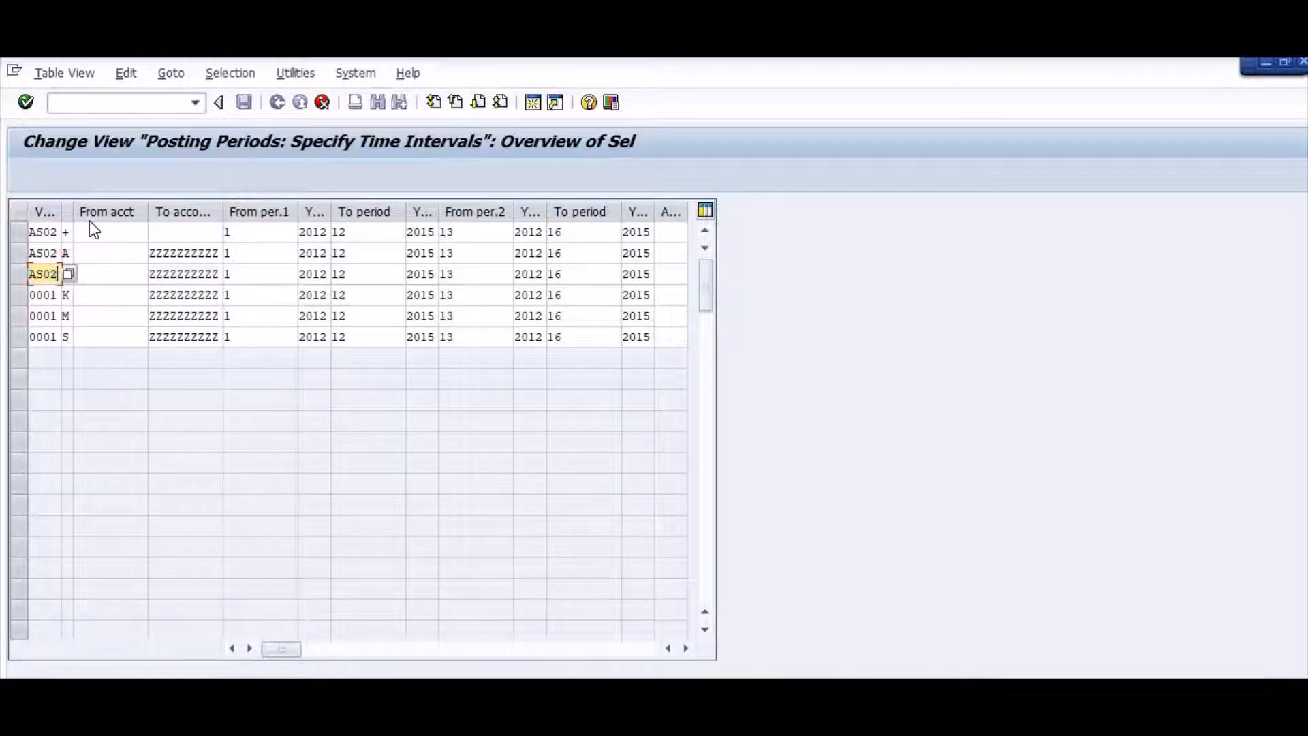
key(Down)
text(AS02)
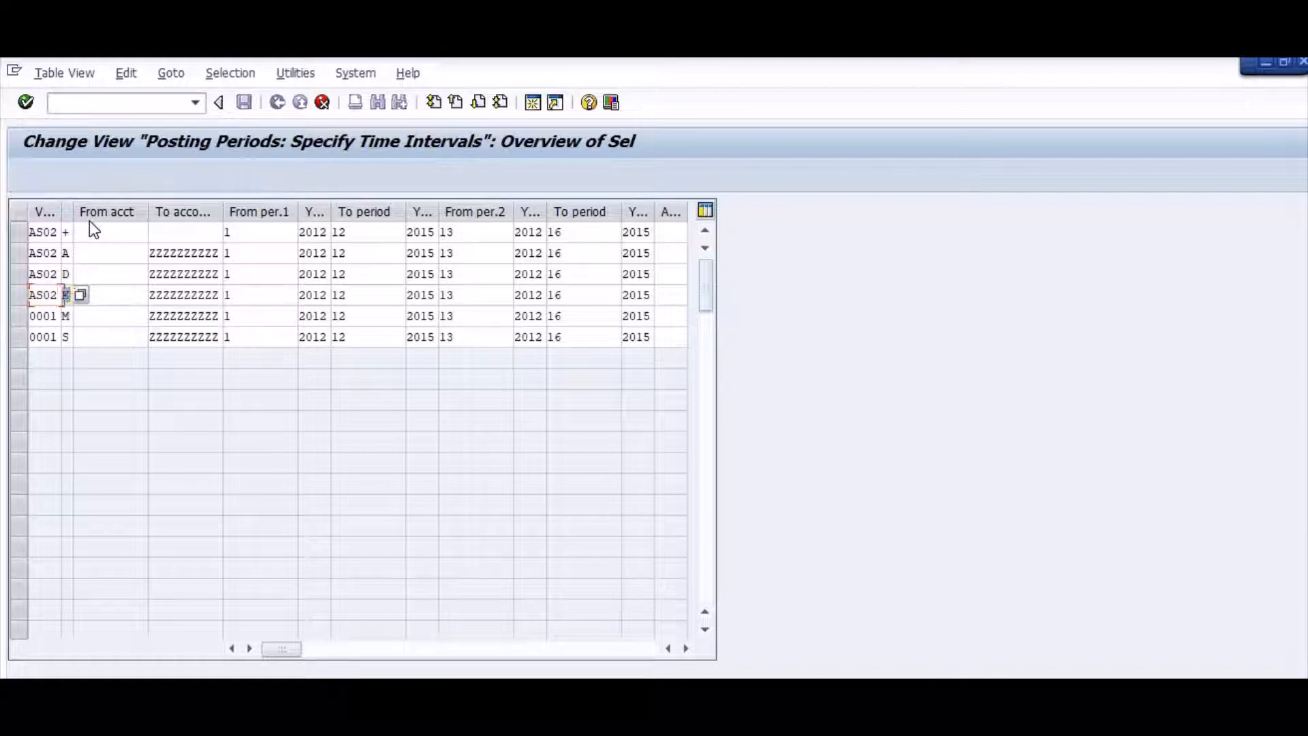
Set the posting period variant to AS02 for the copied account type entries M and S, and confirm all entries.
key(Down)
key(shift+Tab)
text(AS02)
key(Down)
key(shift+Tab)
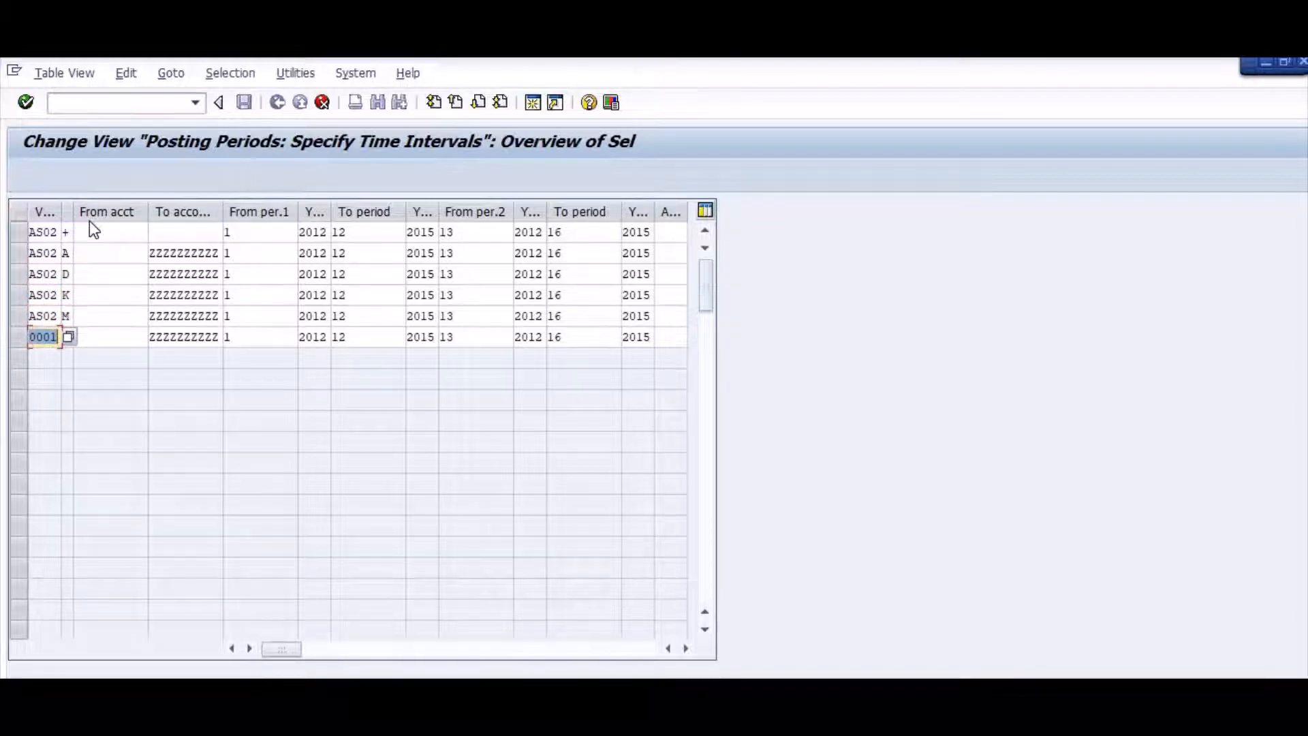
text(AS02)
key(Return)
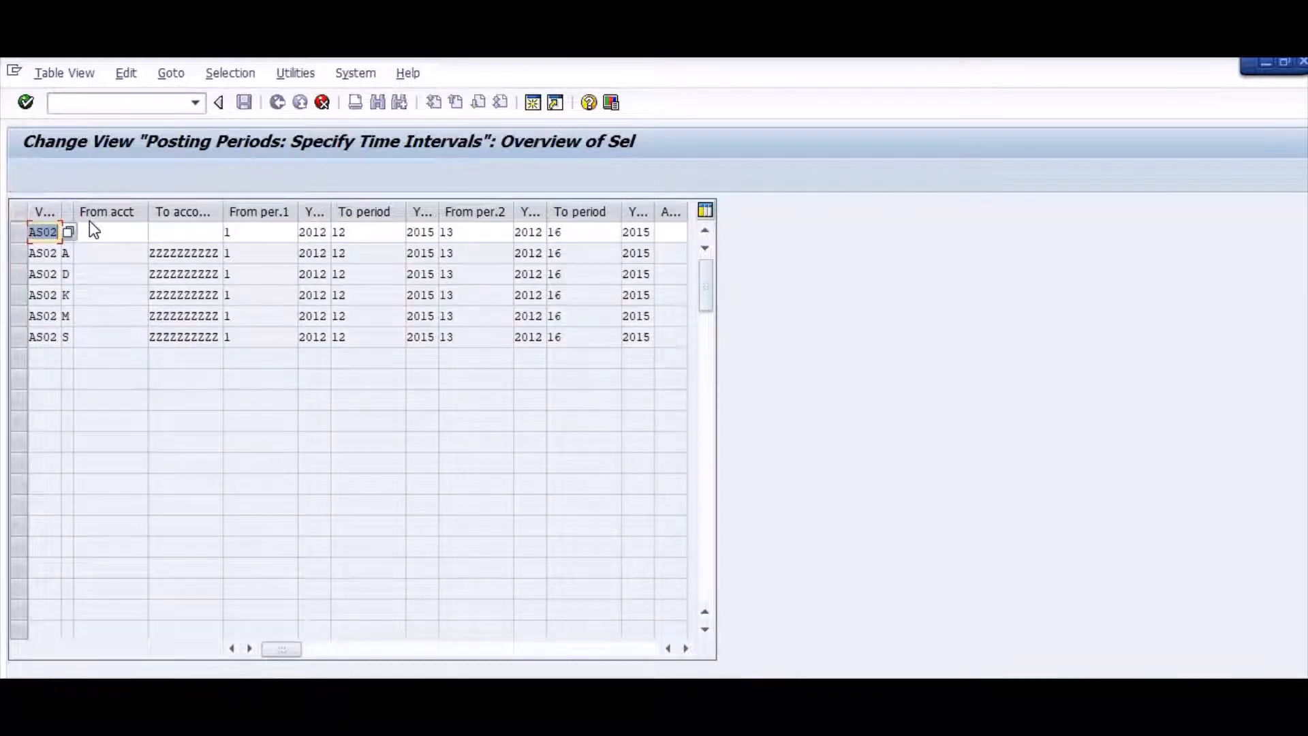
Resize the window to reveal its status message and open the posting period variants overview in a new session with /oobbo.
click(174, 338)
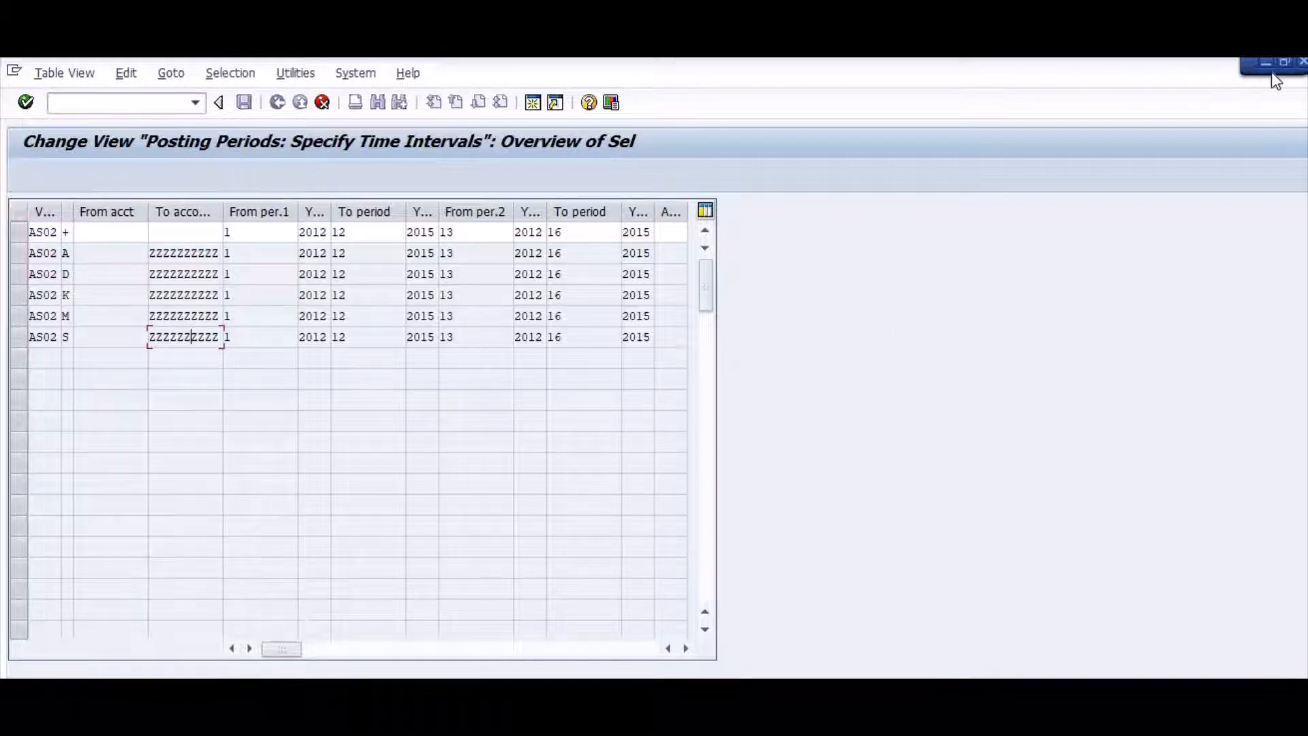
click(695, 242)
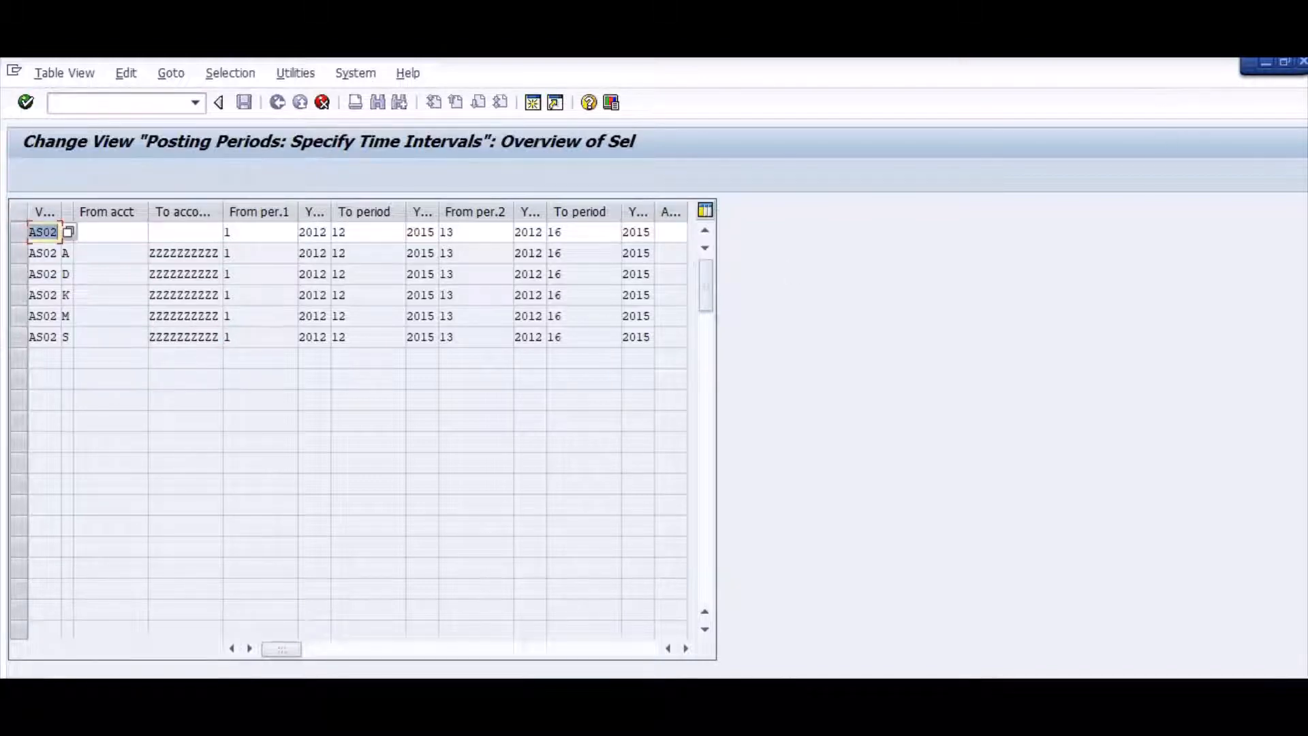
double_click(1245, 78)
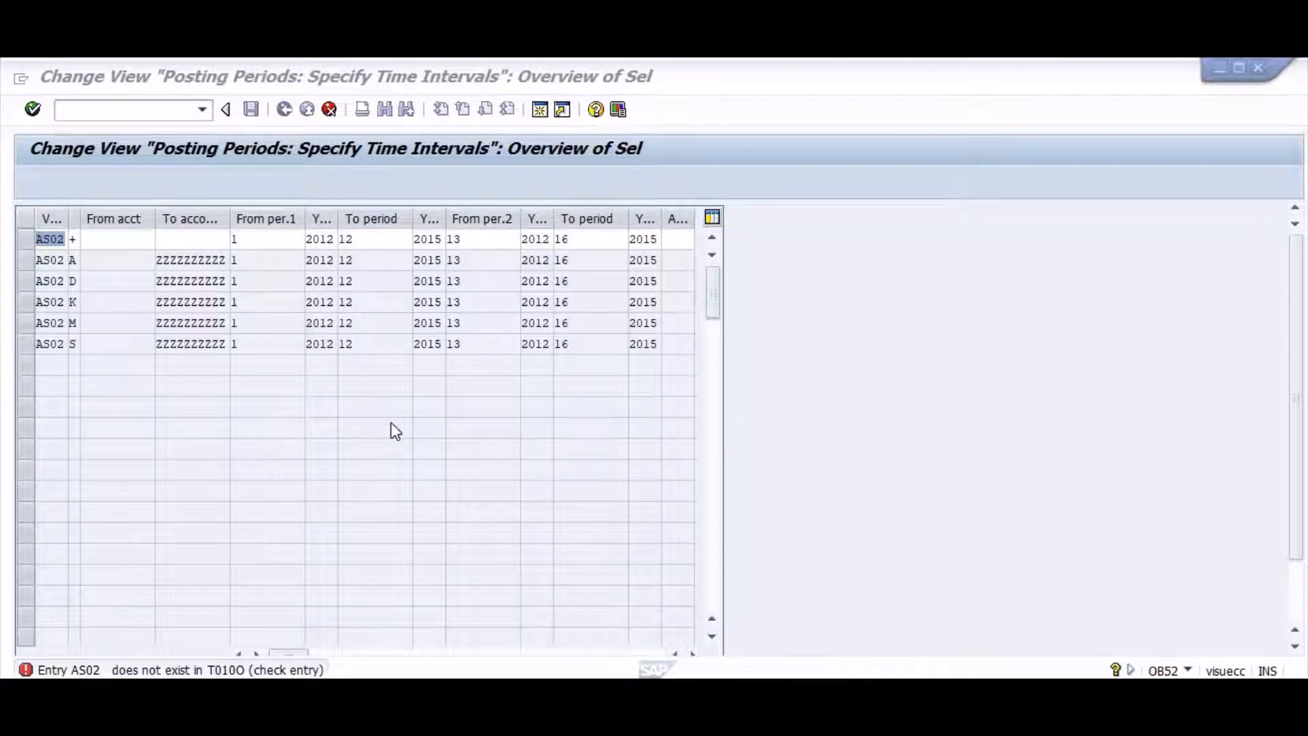
click(108, 108)
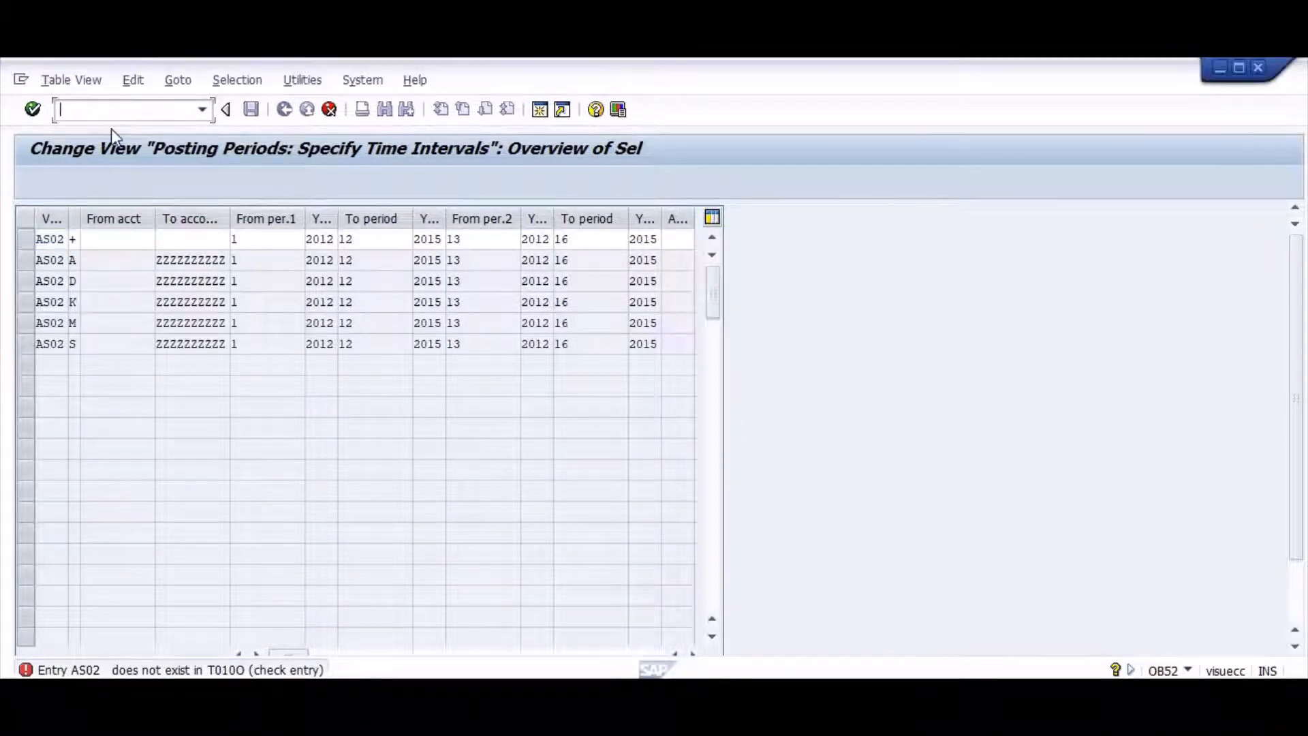
text(/oobboob52)
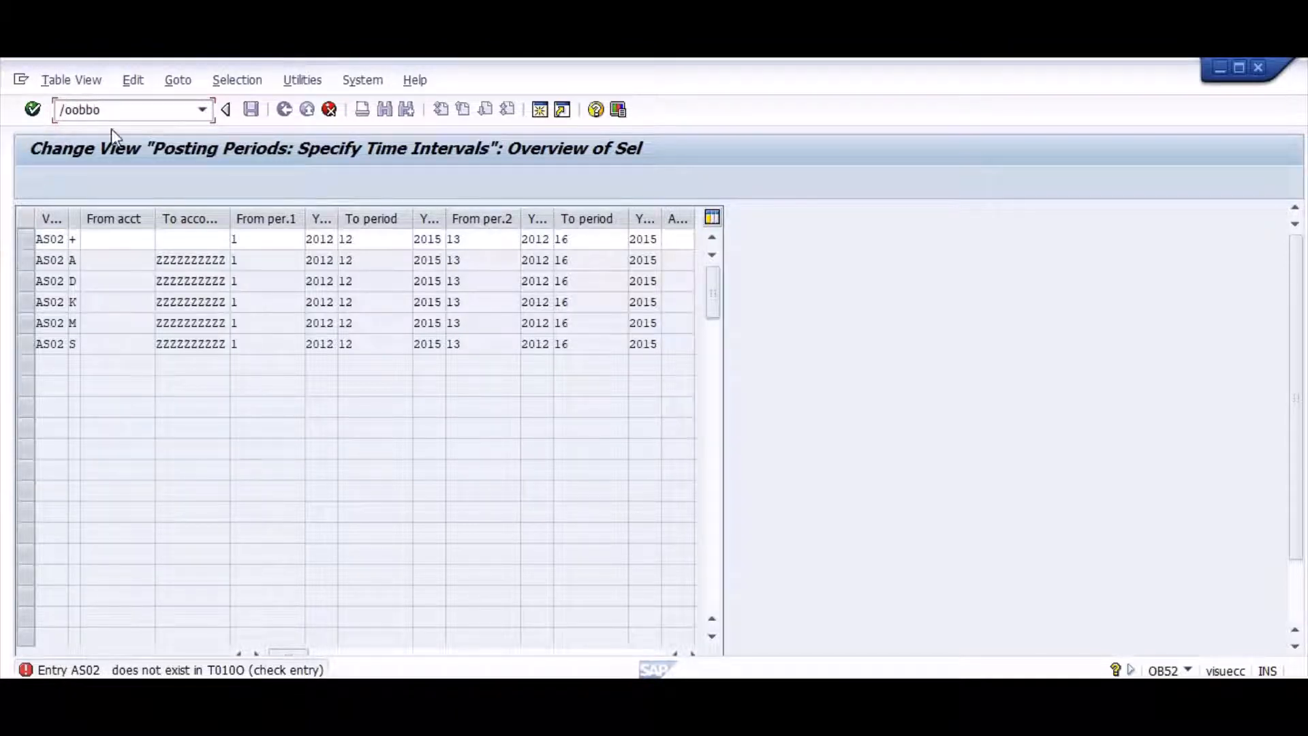
key(Return)
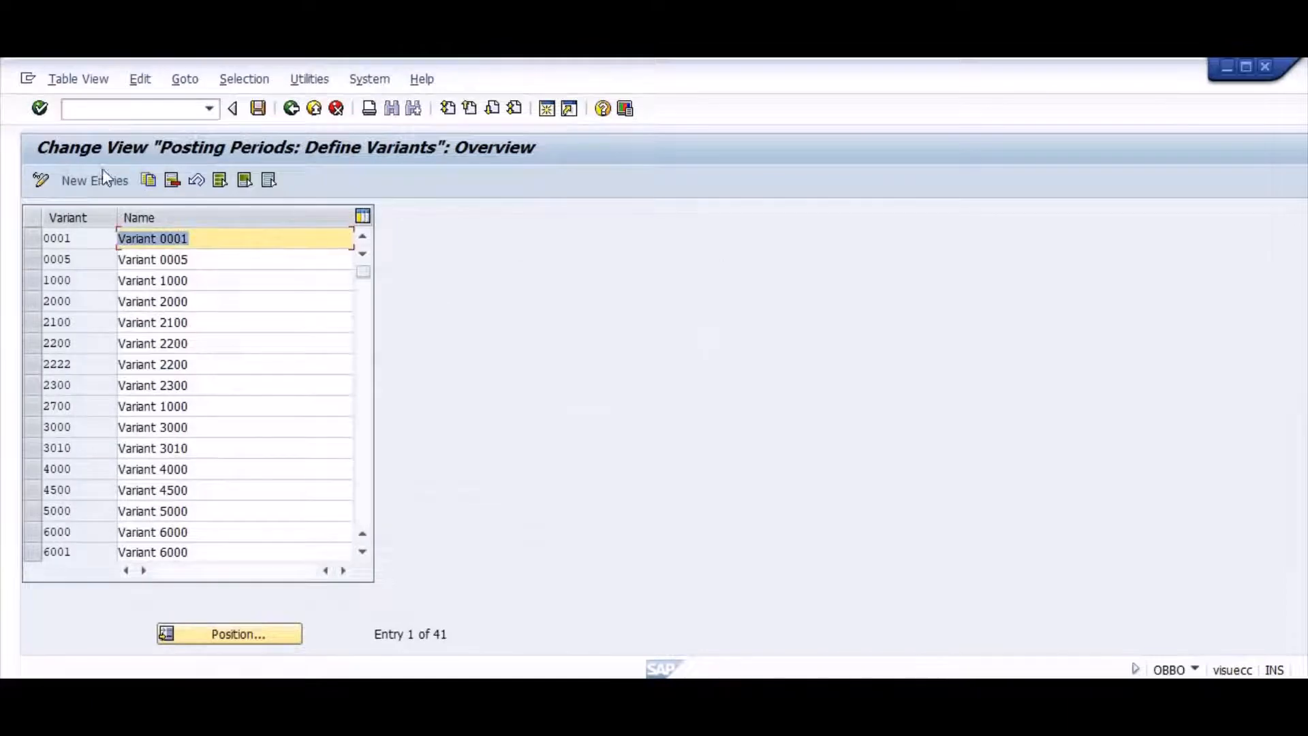
Create the posting period variant AS02 named Test Variant, save it to the customizing request and leave the variants overview.
click(96, 179)
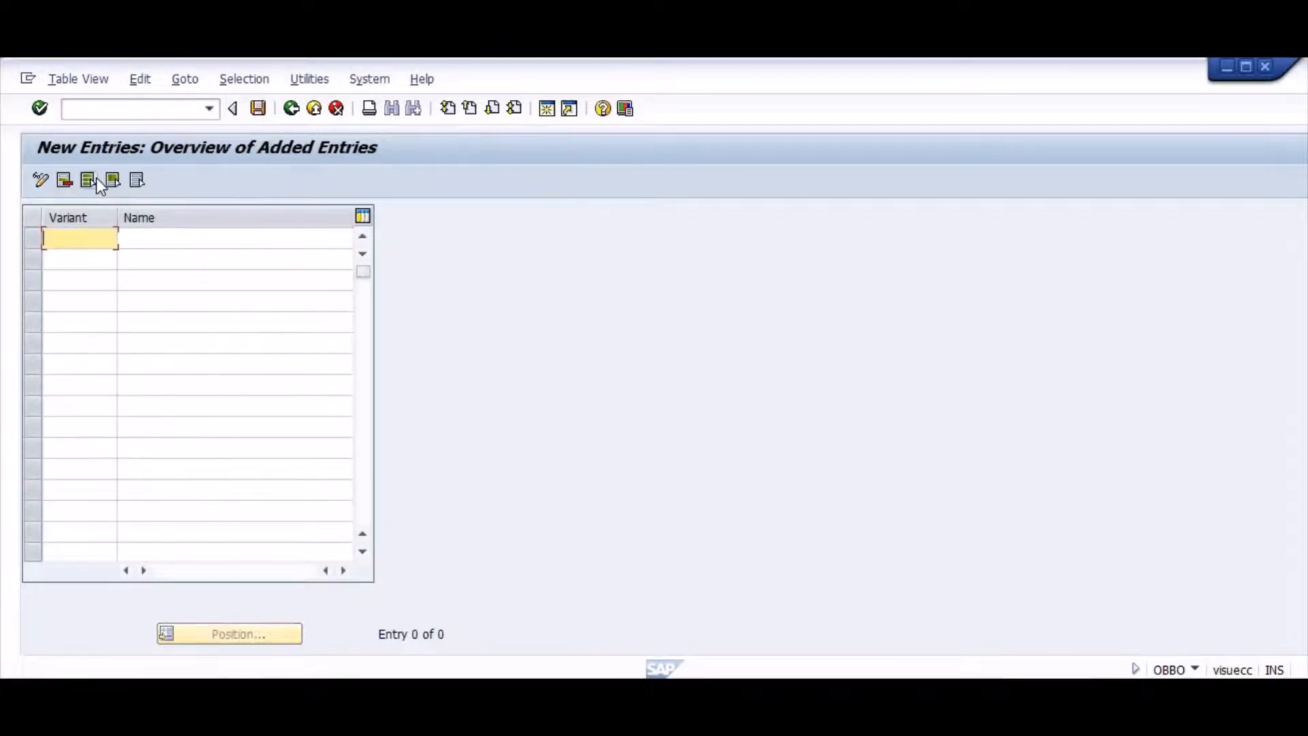
text(AS02)
key(Tab)
text(T)
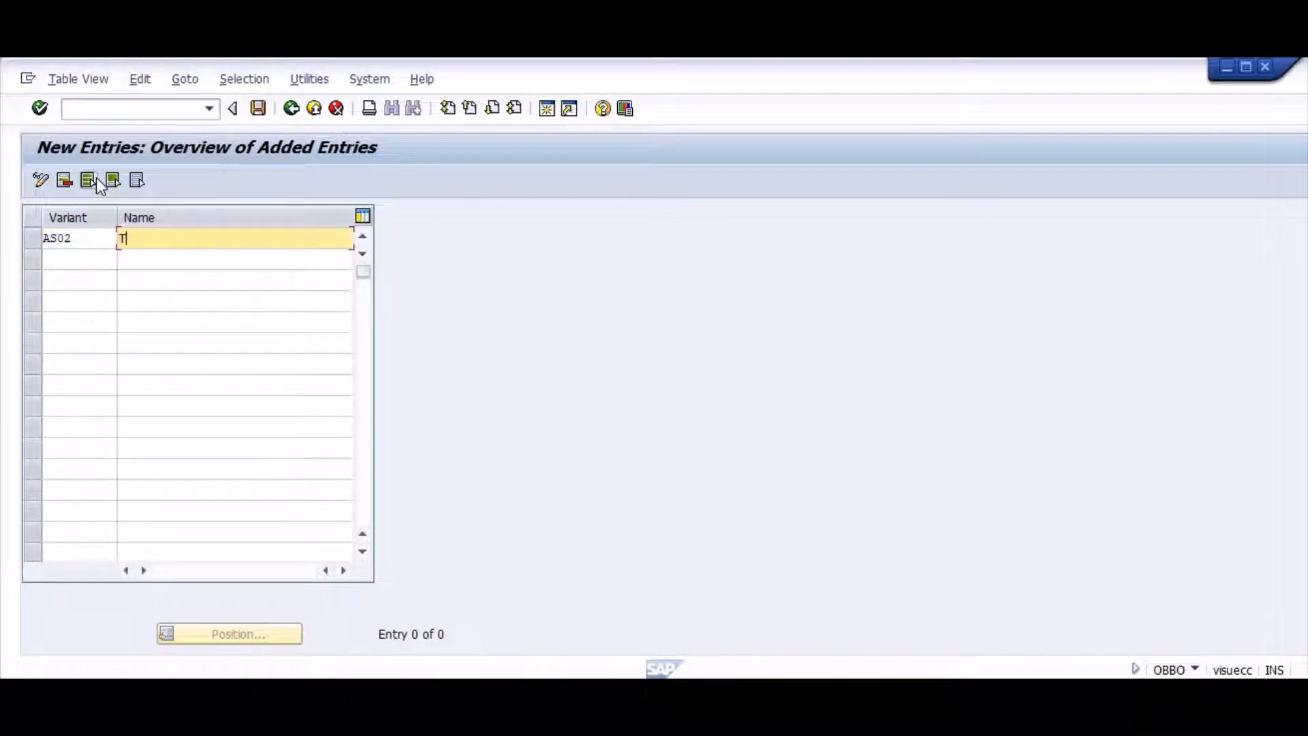
text(est Variant)
key(Return)
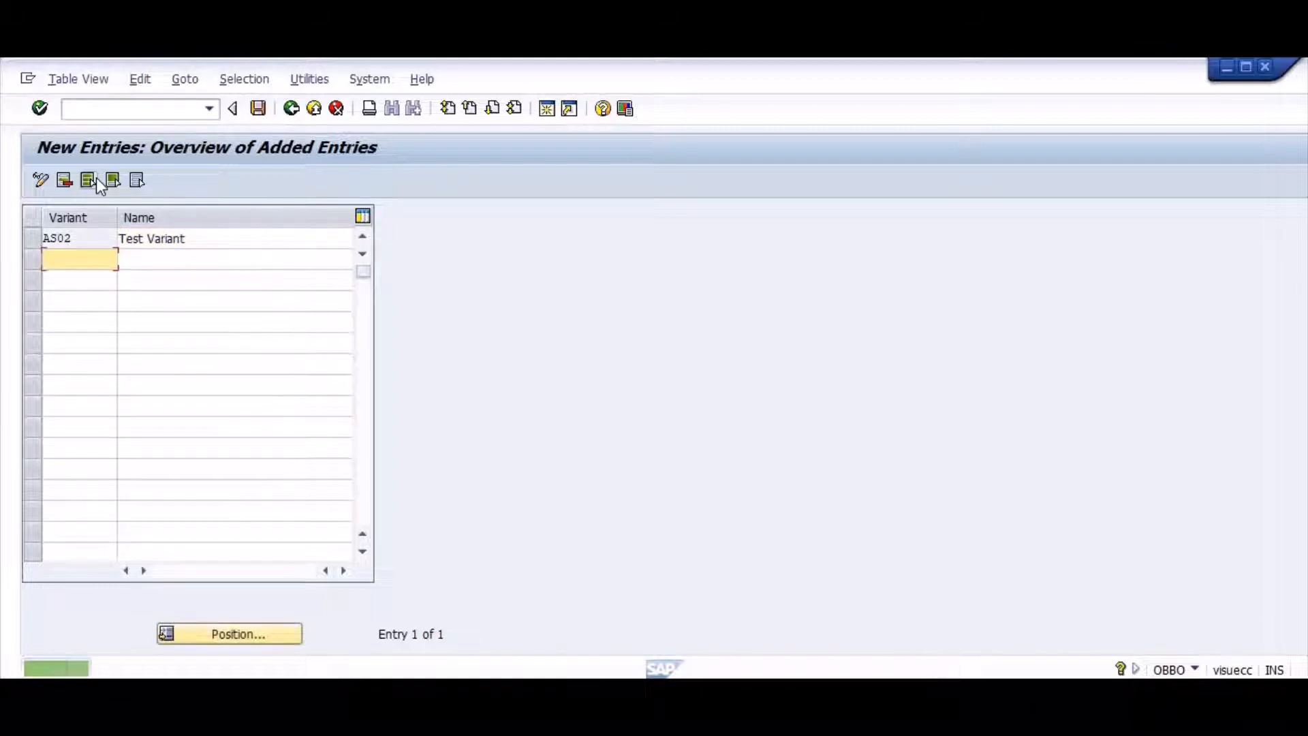
key(ctrl+s)
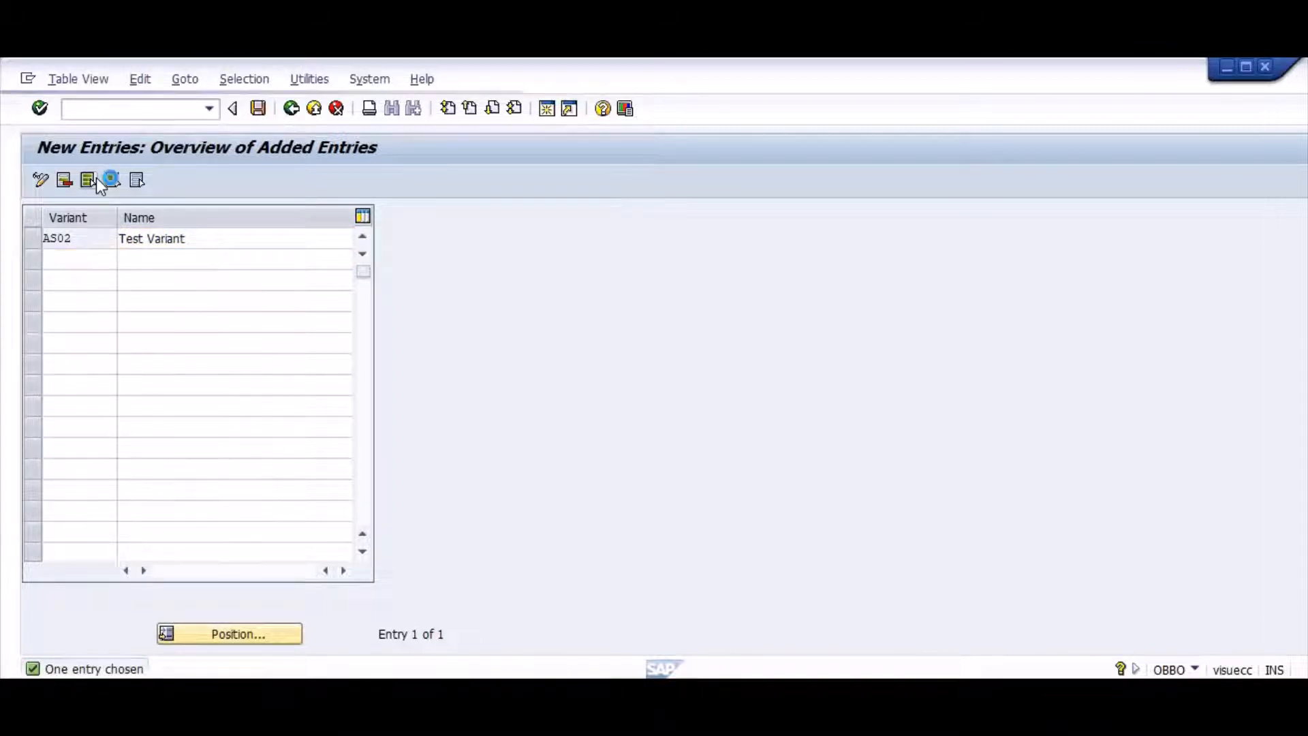
key(Return)
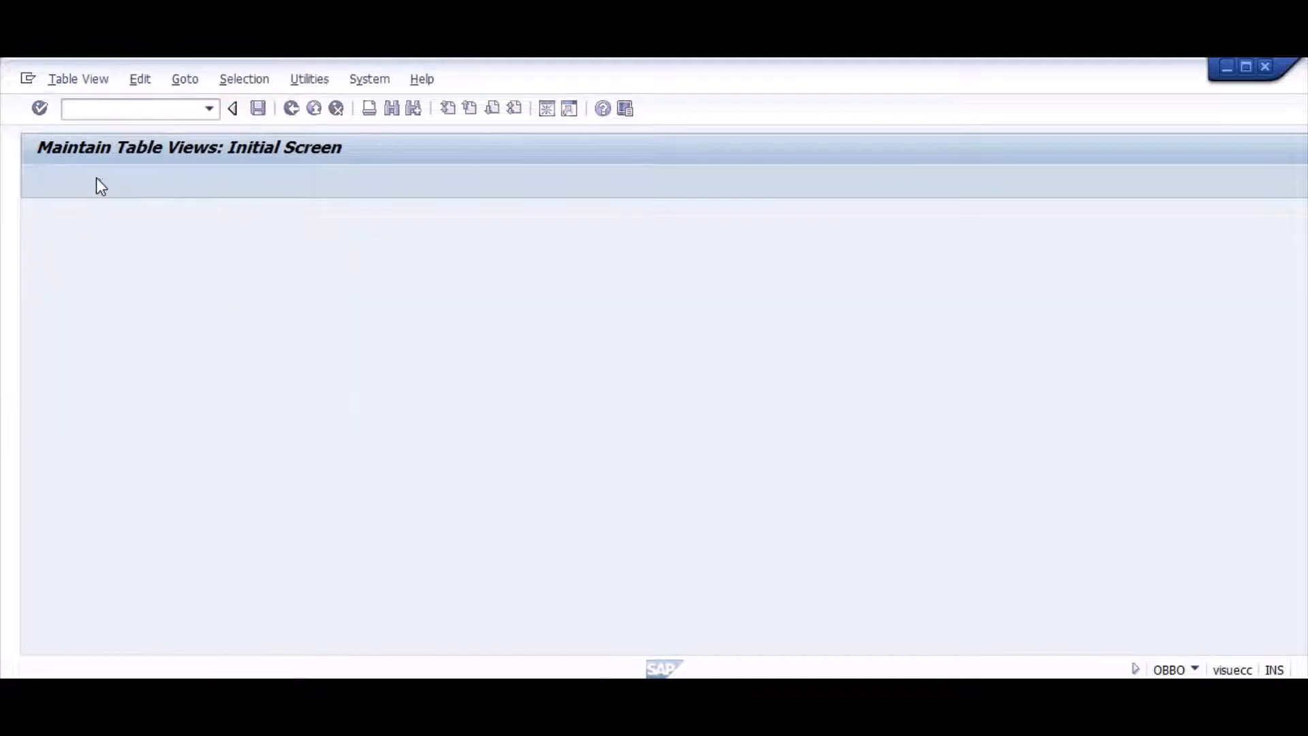
key(F3)
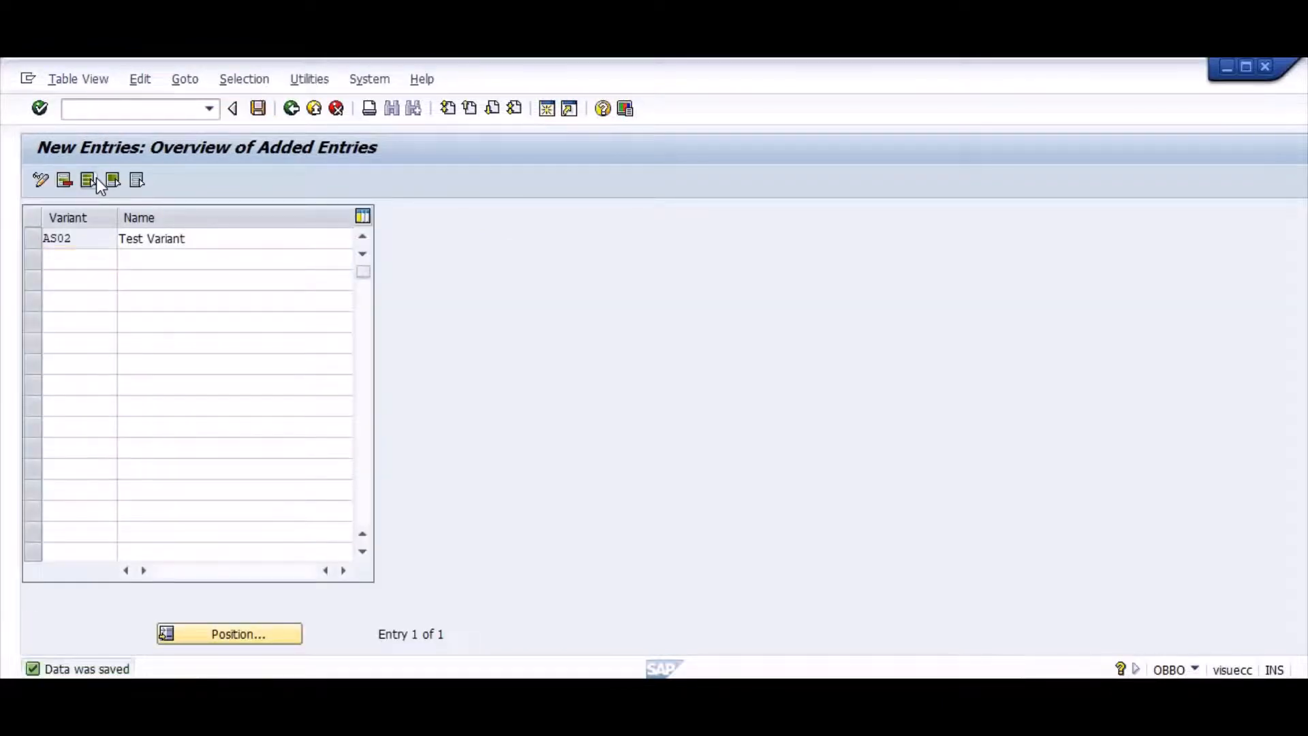
Save the copied AS02 posting period entries to the customizing request and switch to the Word checklist.
click(97, 181)
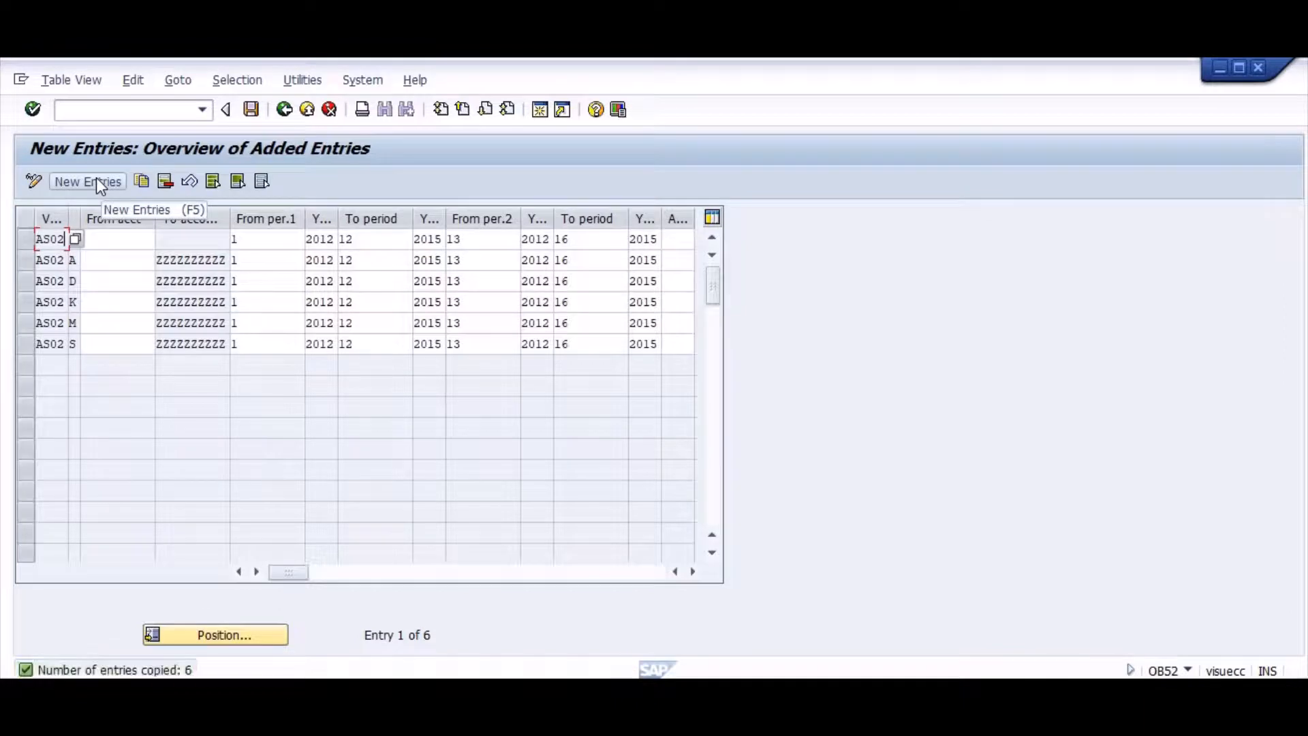
key(ctrl+s)
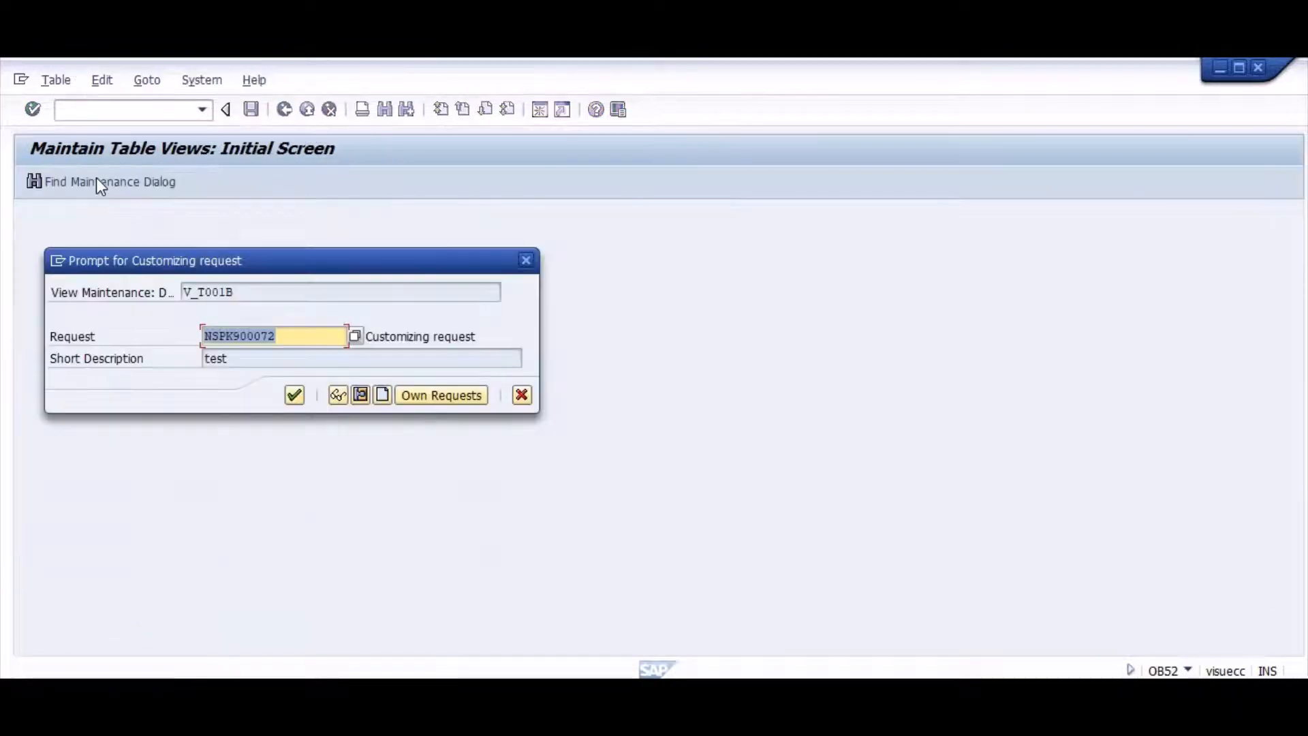
key(Return)
key(alt+Tab)
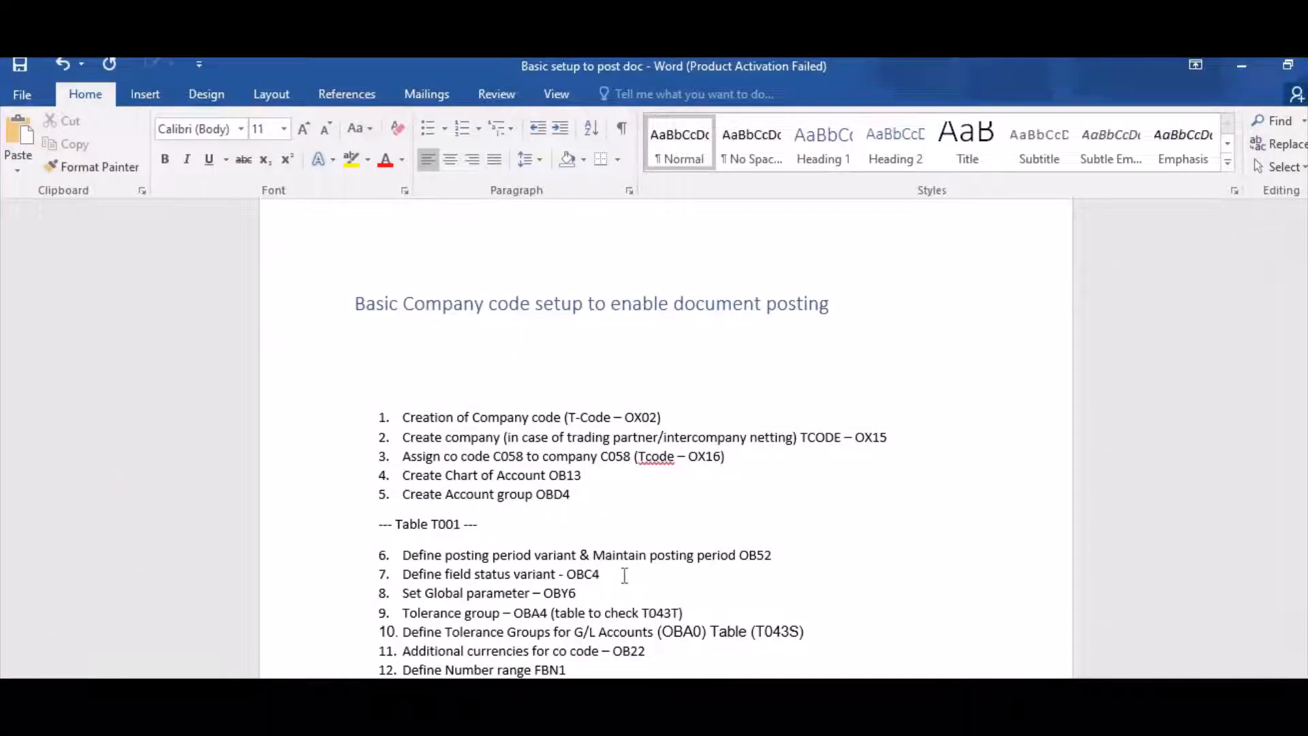
click(402, 555)
key(Return)
key(Up)
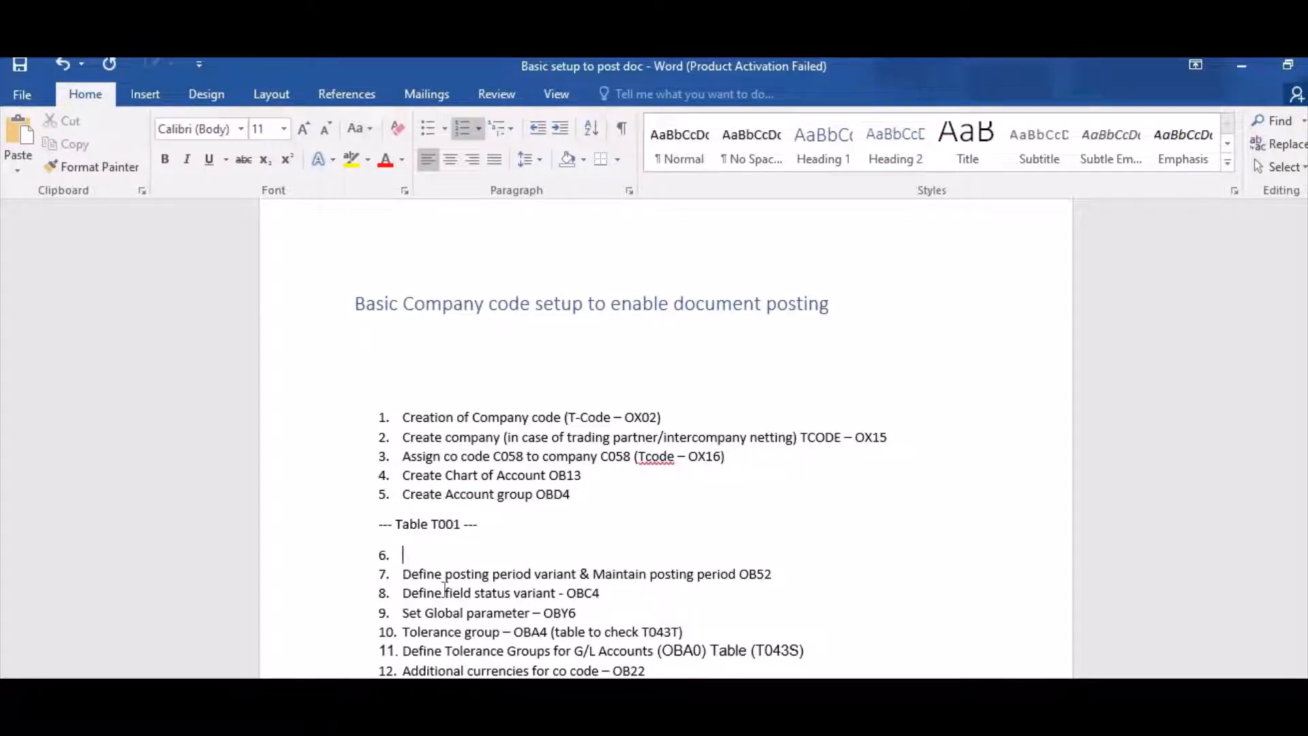
key(Down)
key(Delete)
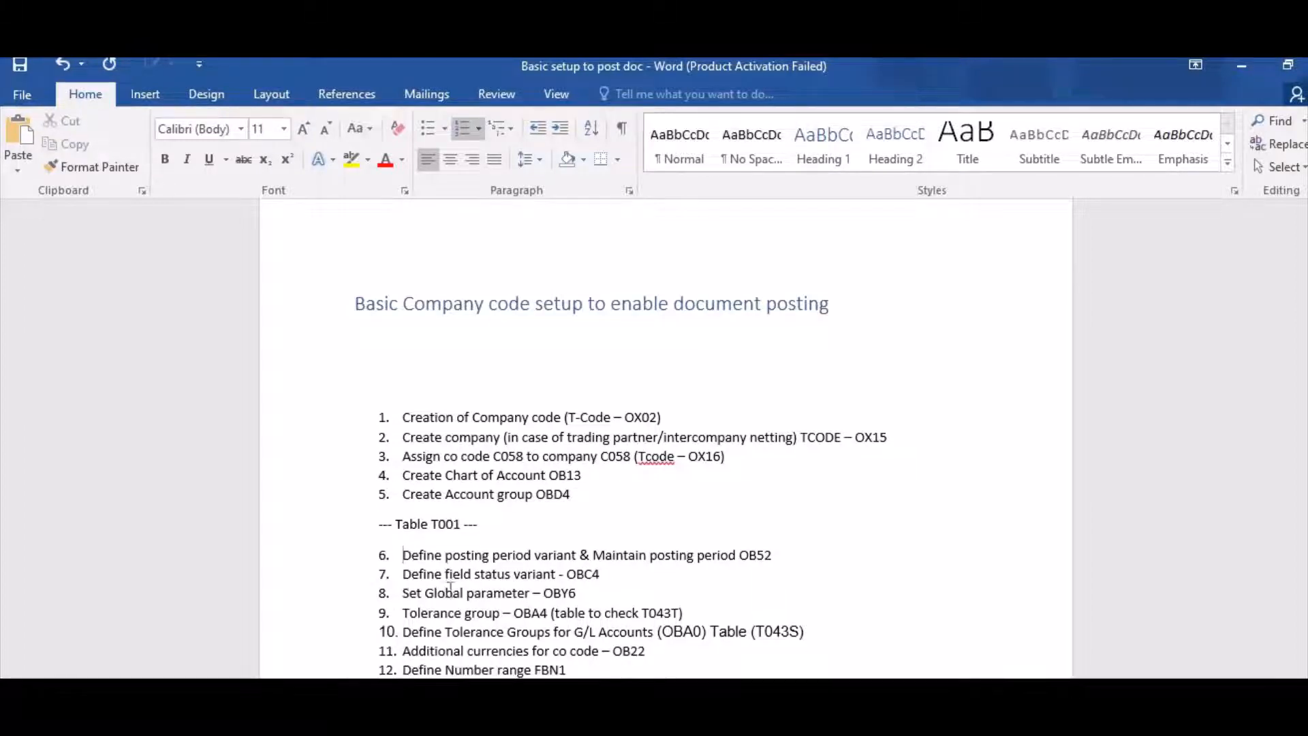
Add the transaction code OBBO after "Define posting period variant" in item 6 of the checklist.
click(580, 555)
text(OBBO)
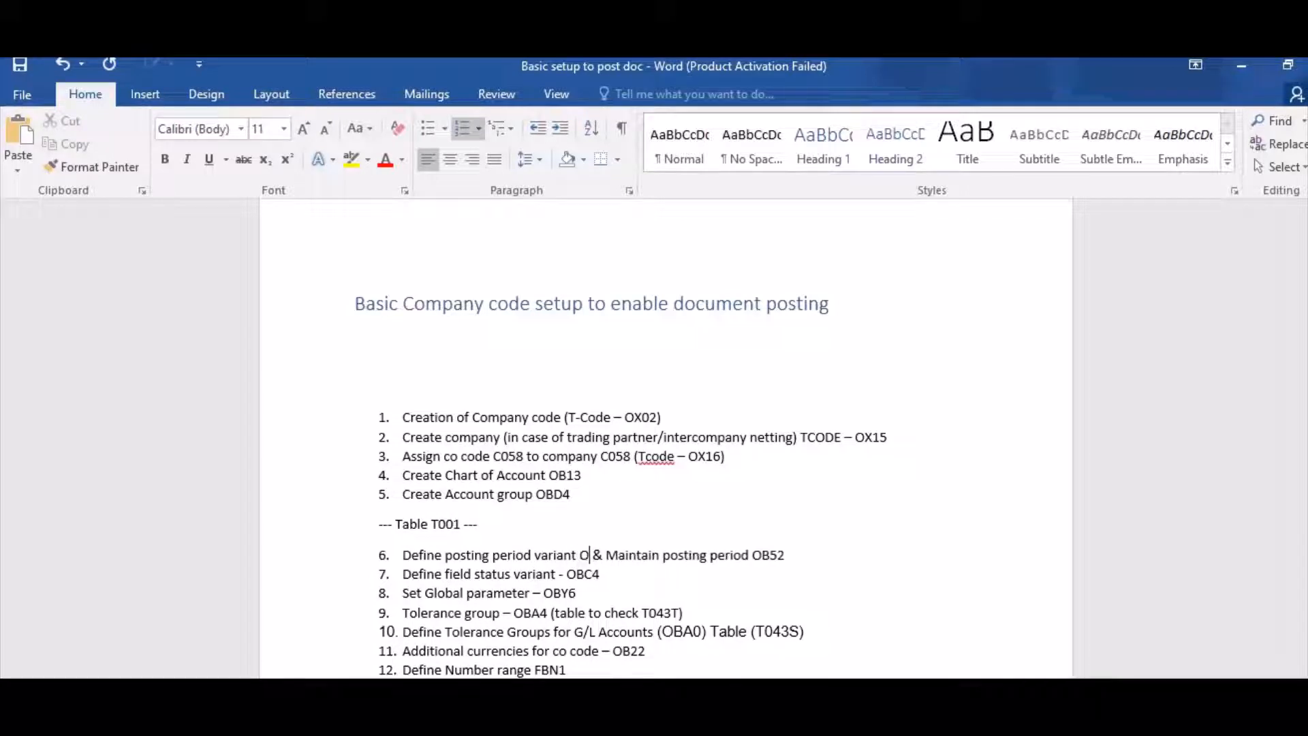
click(616, 590)
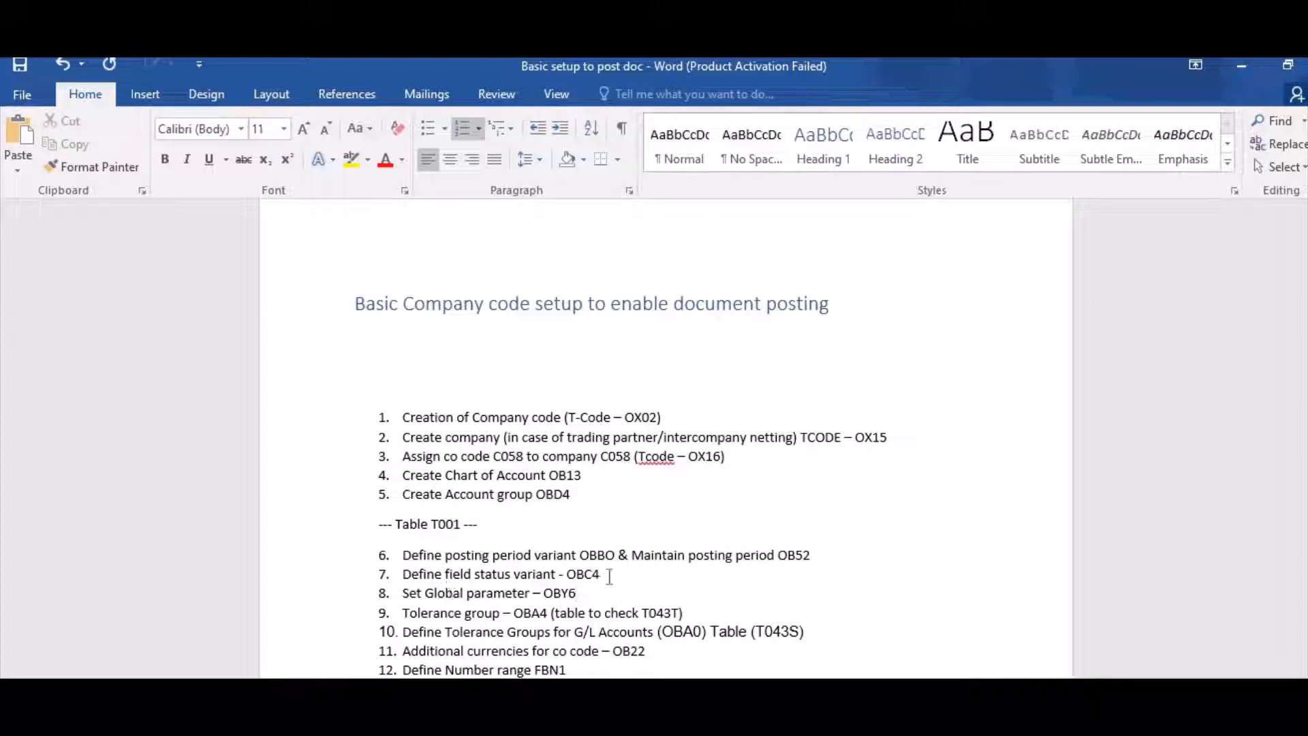
Switch back to SAP and open the field status variants overview with /NOBC4.
key(alt+Tab)
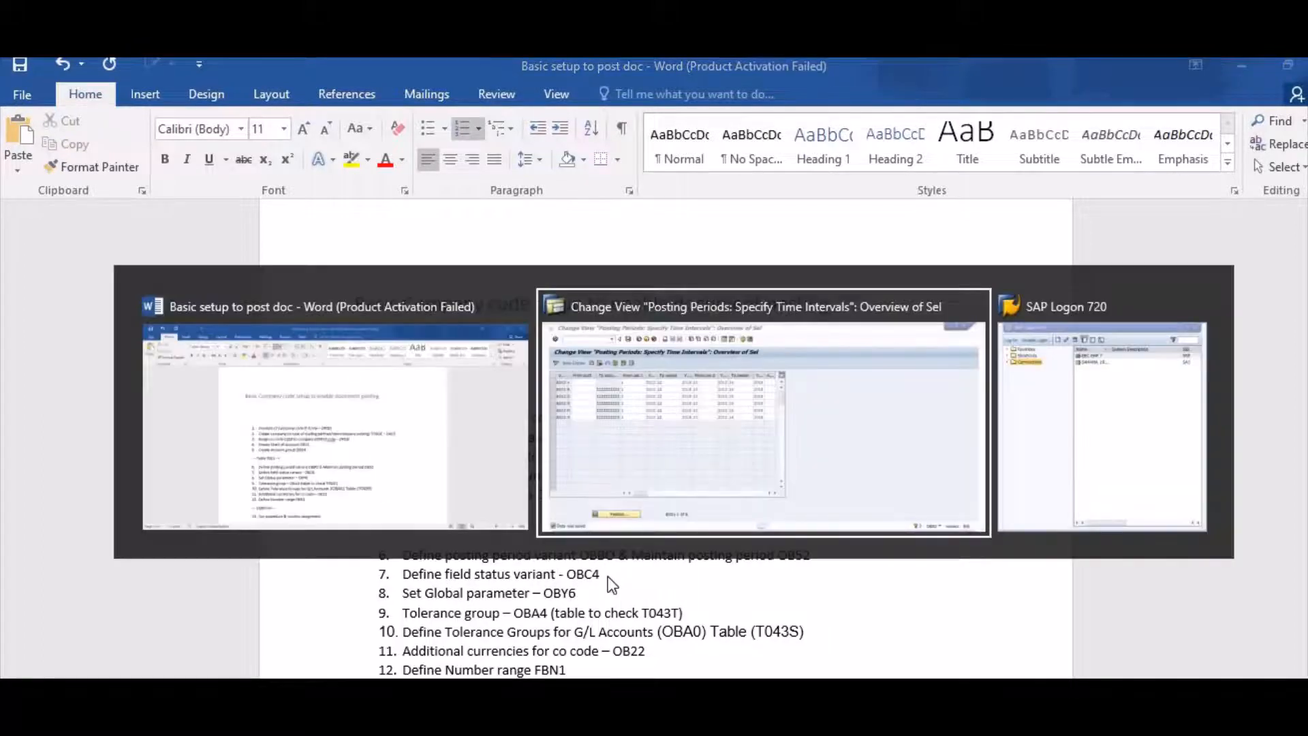
click(118, 104)
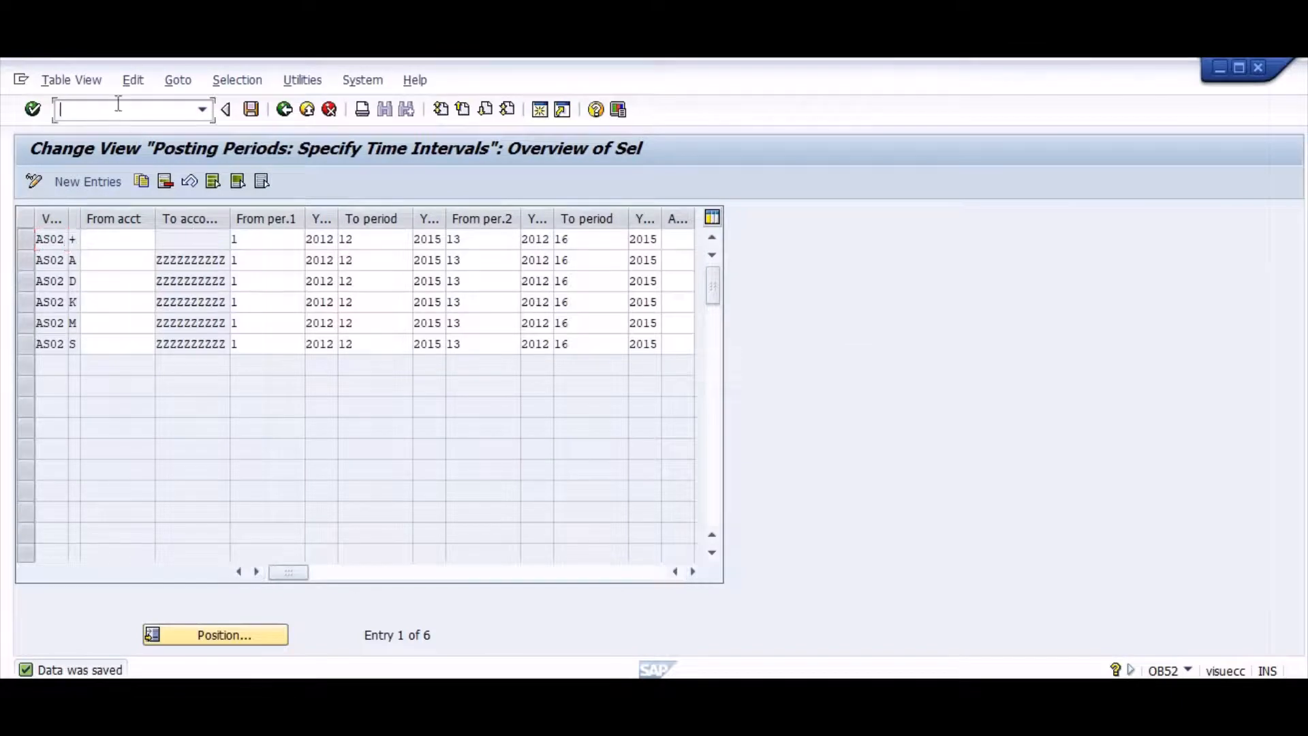
text(/NOBC4)
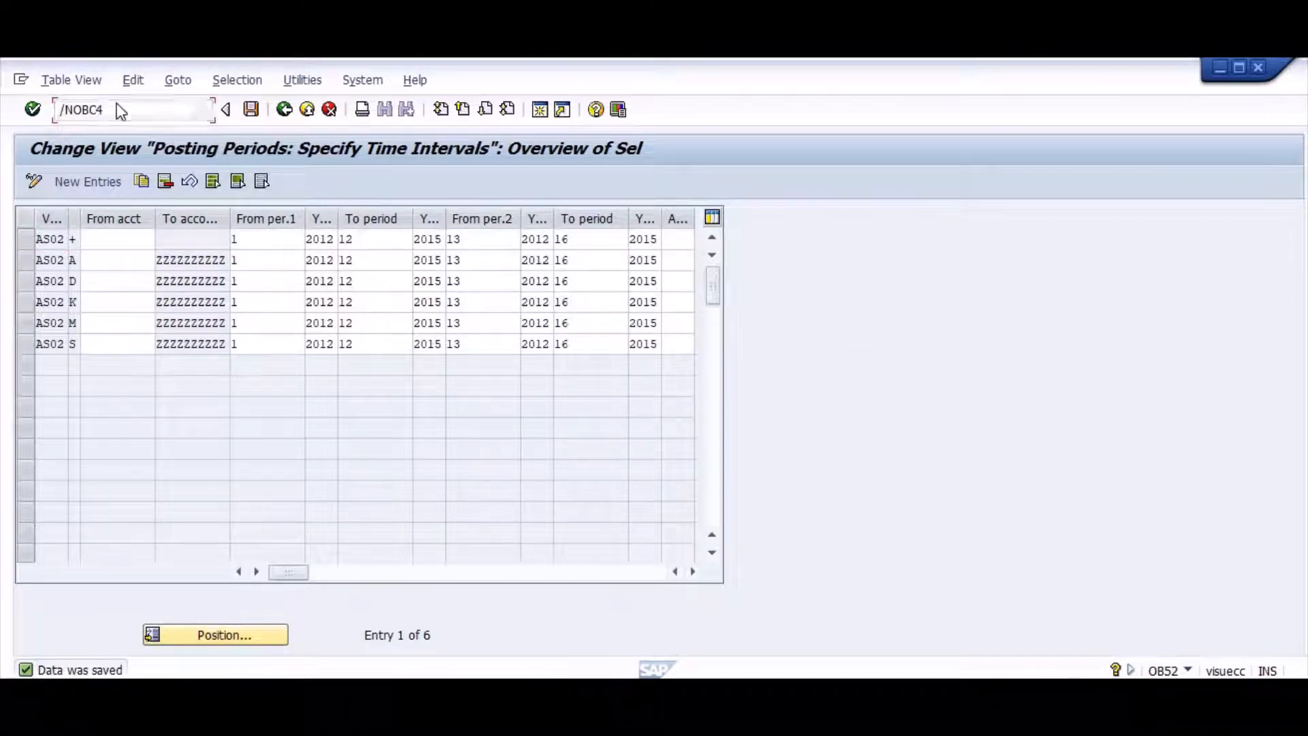
key(Return)
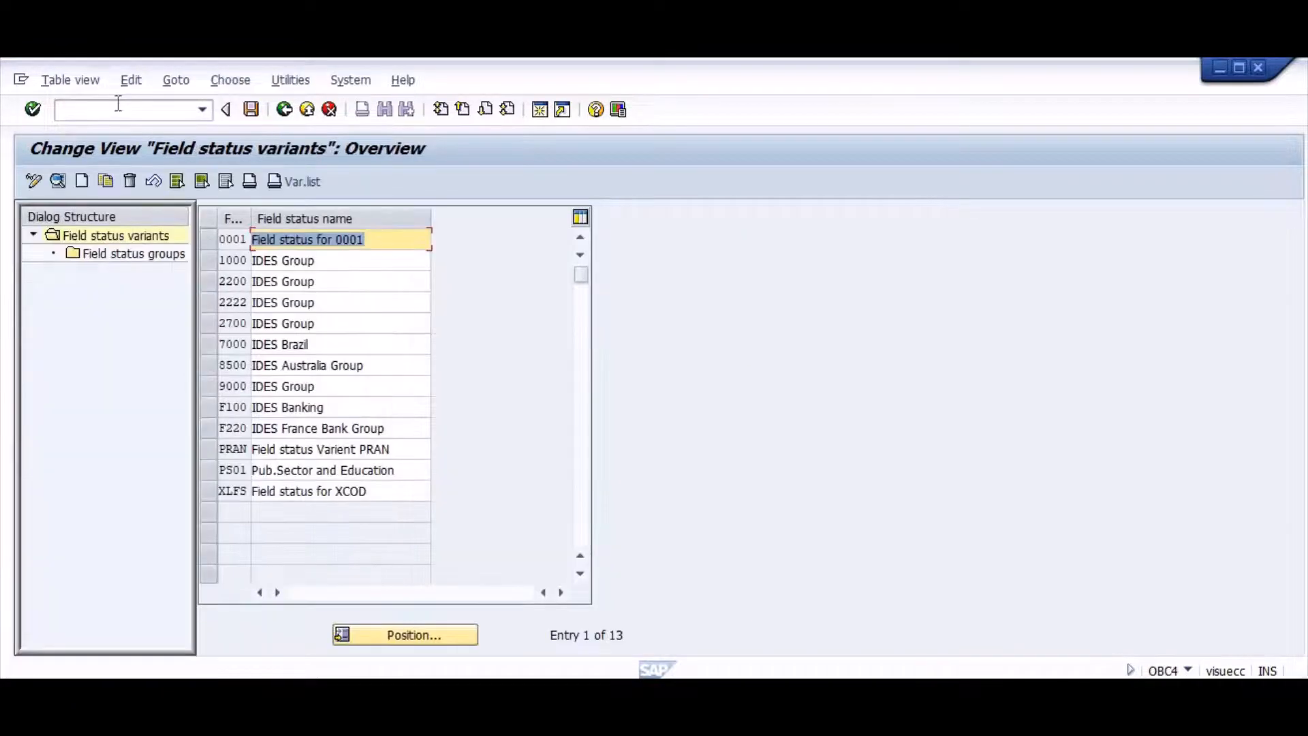
Copy field status variant 0001 as AS02 with all its dependent entries and save it to the customizing request.
click(210, 239)
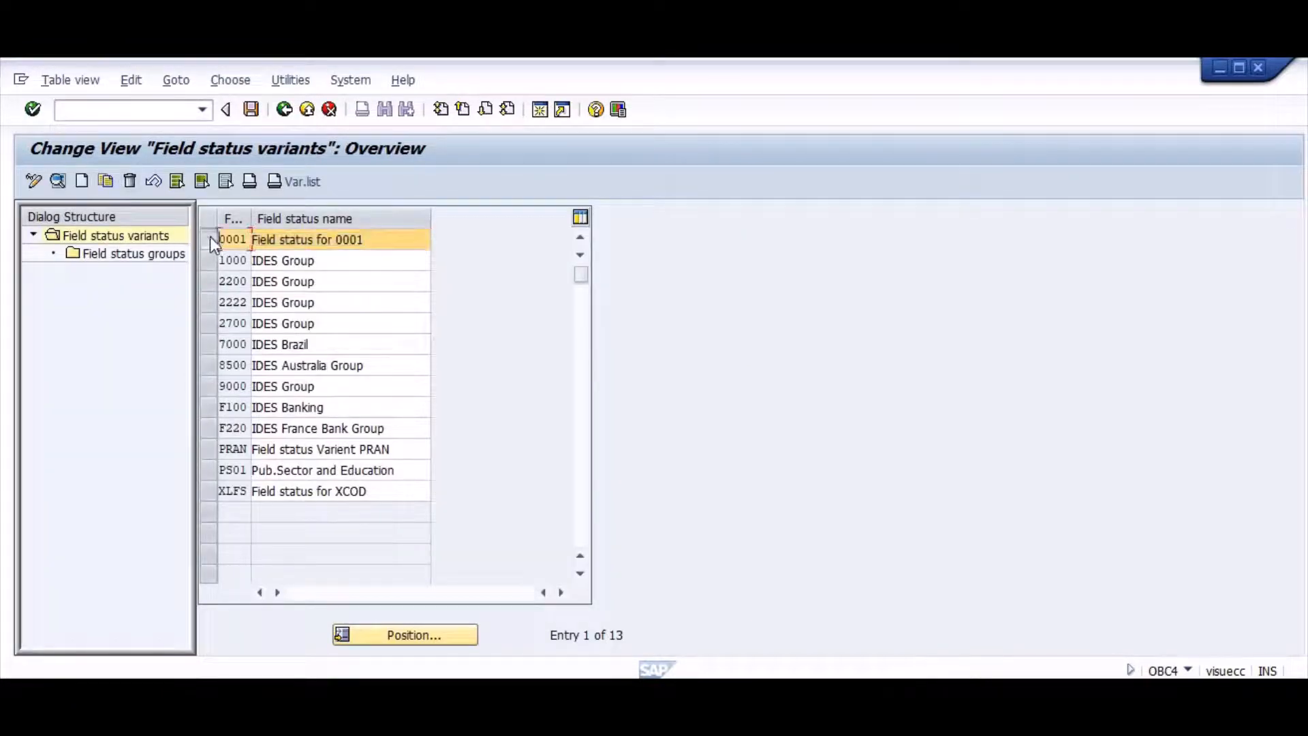
click(106, 180)
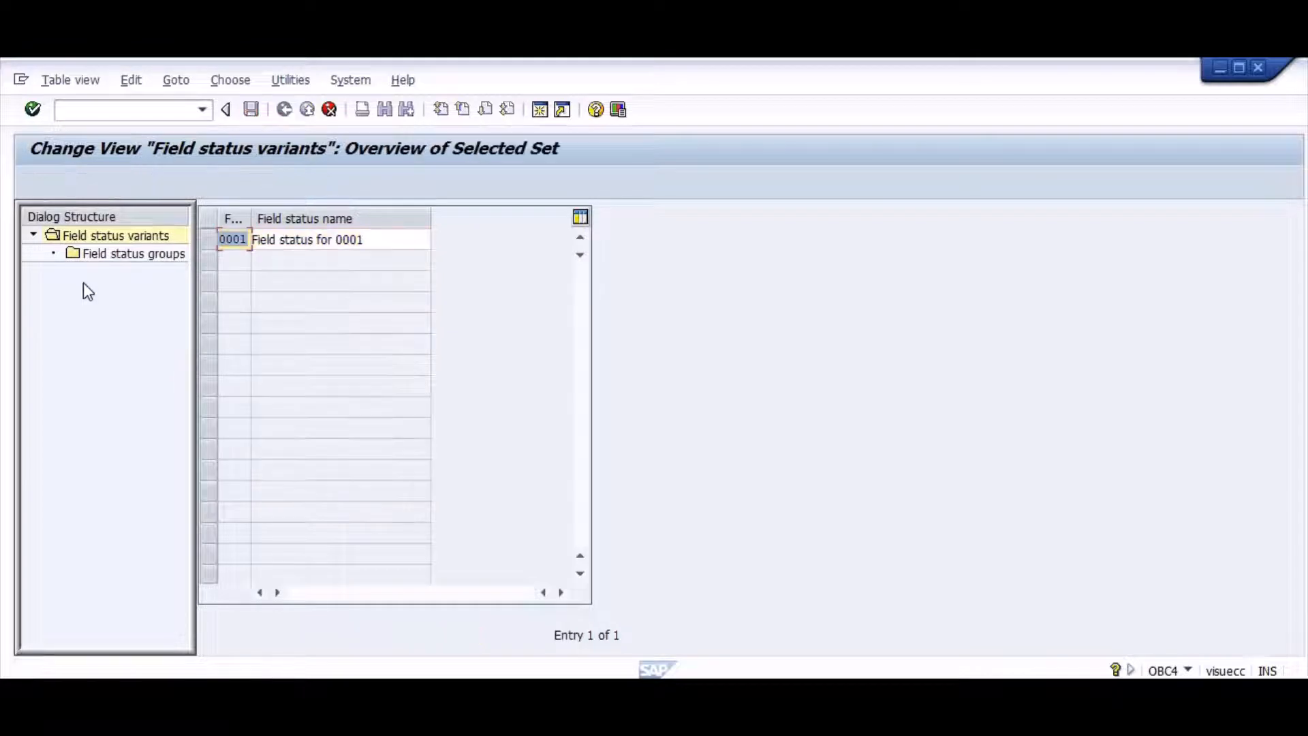
text(AS)
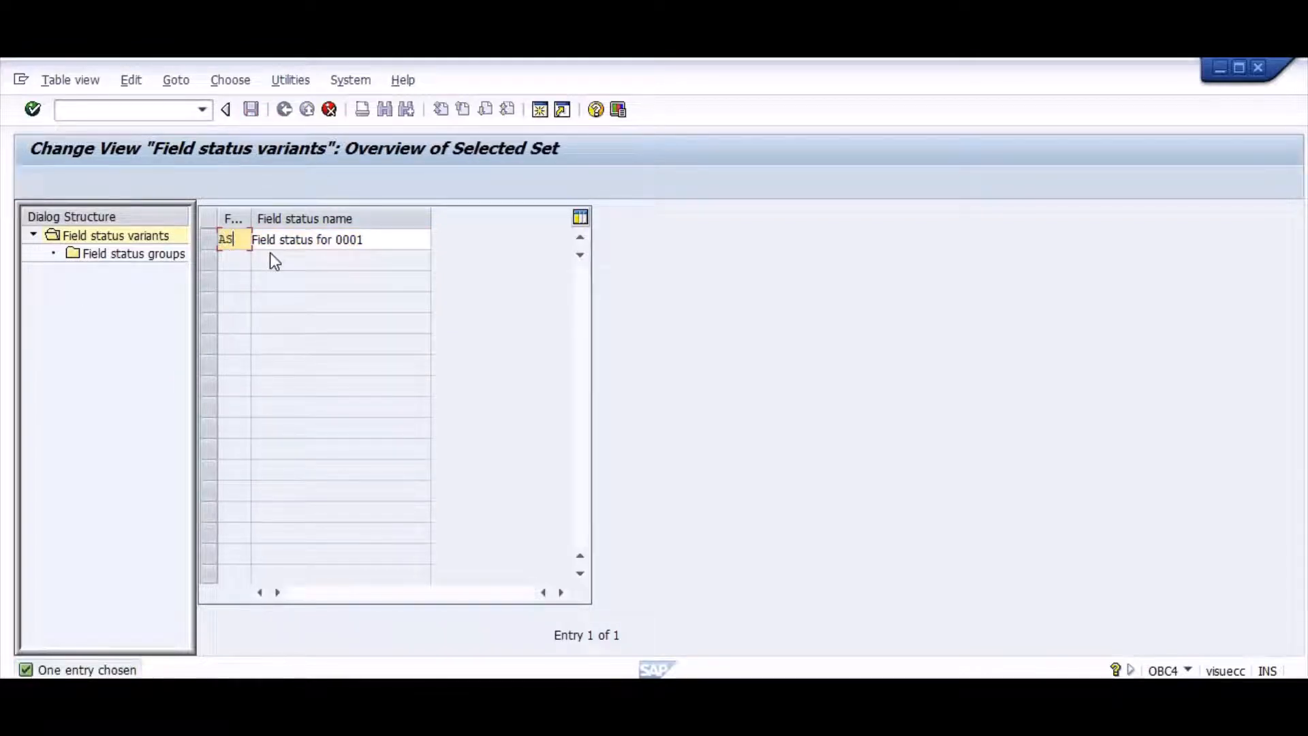
text(02)
key(Return)
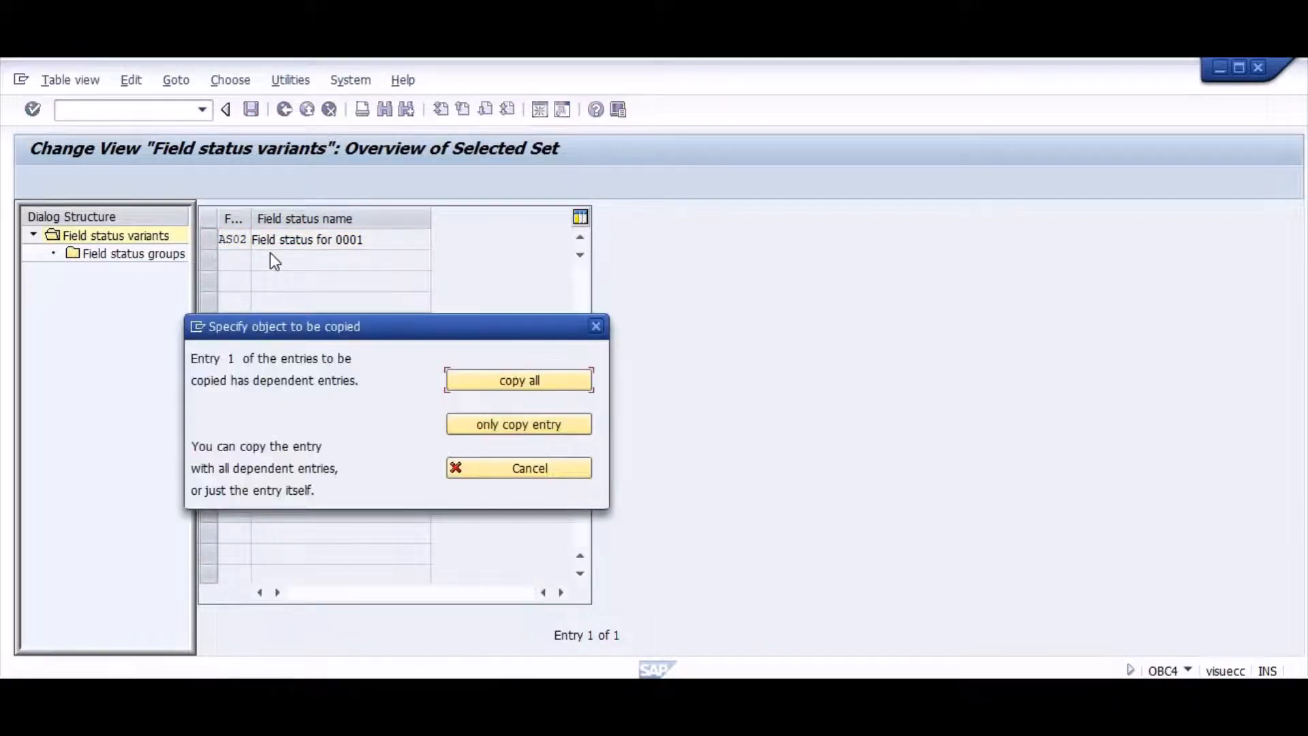
key(Return)
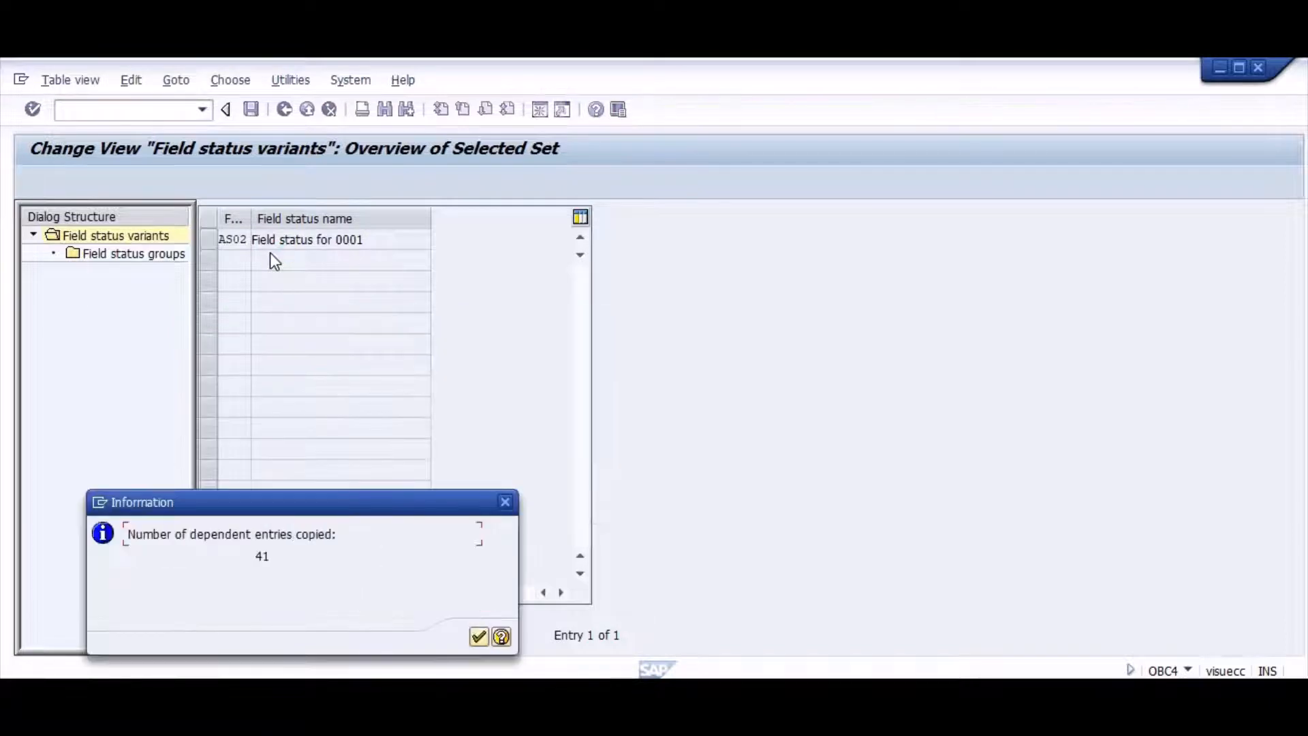
key(Return)
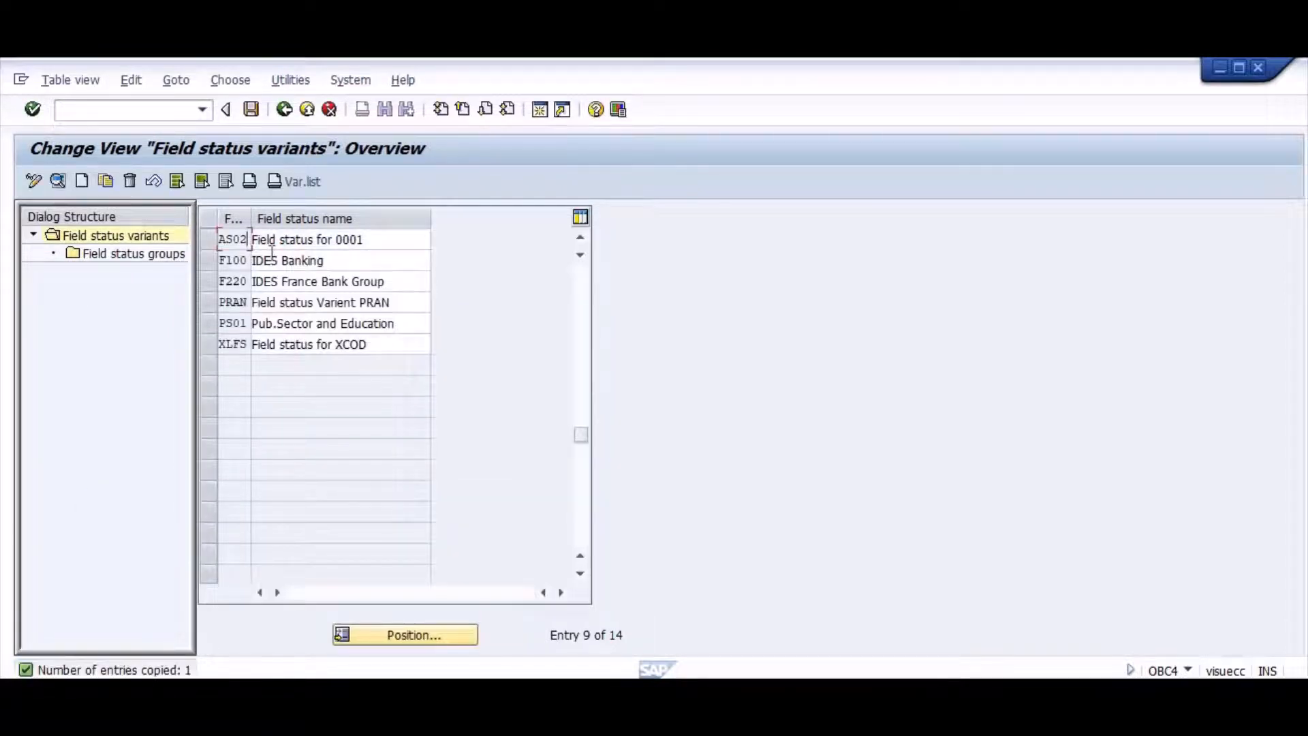
key(ctrl+s)
key(Return)
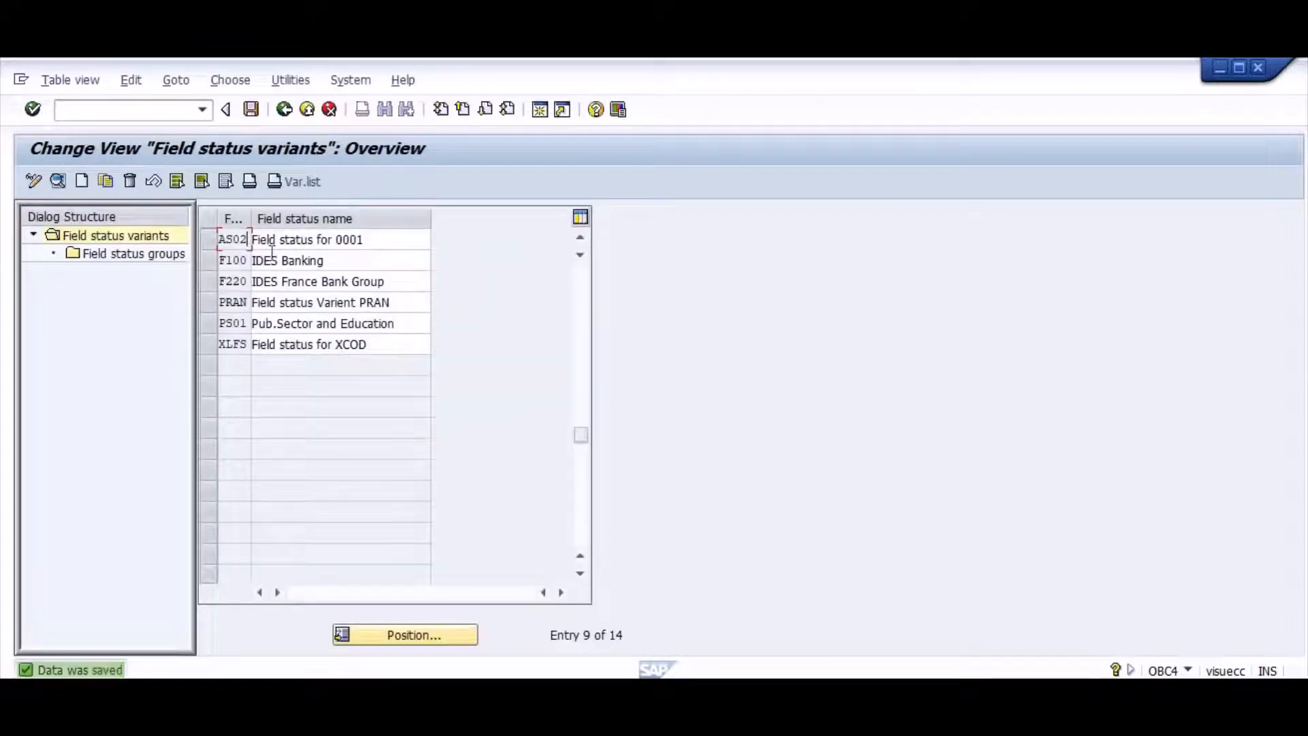
Check item 8 of the Word checklist, then open the company code global data overview in SAP with /NOBY6.
key(alt+Tab)
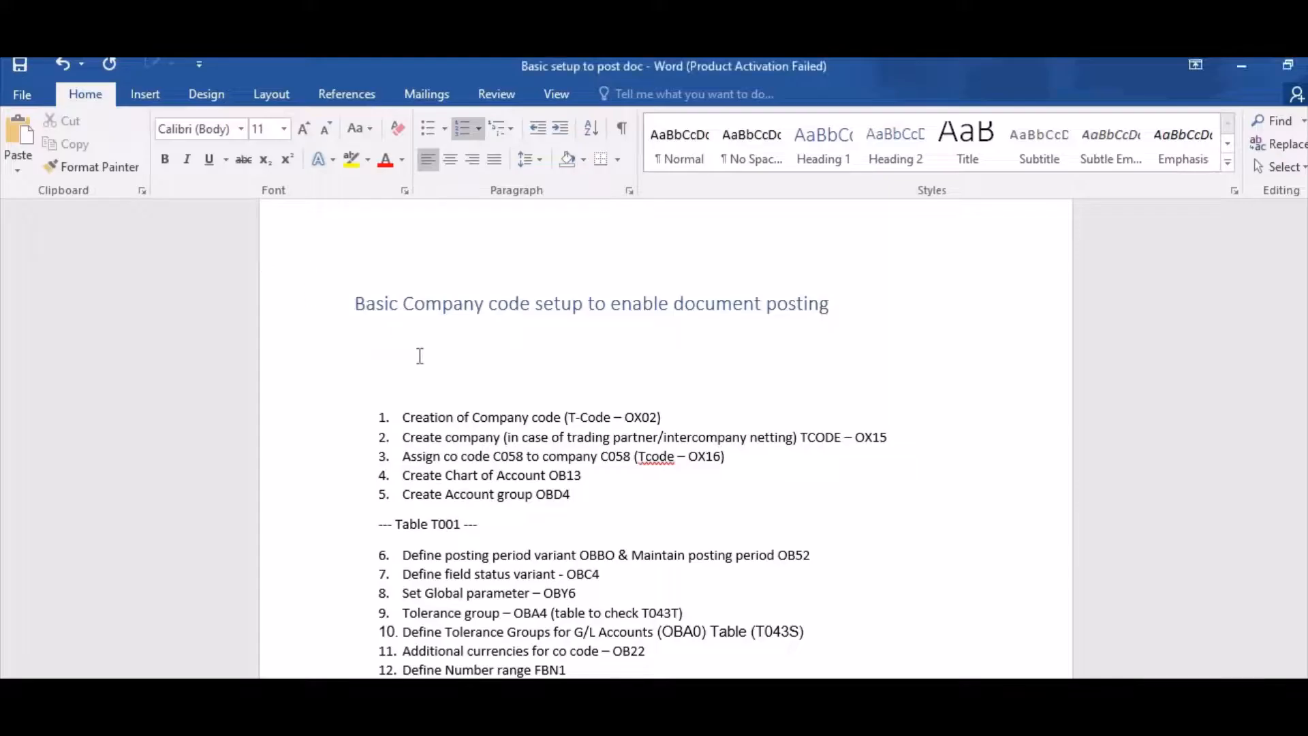
scroll(420, 356, down, 1)
scroll(419, 356, down, 1)
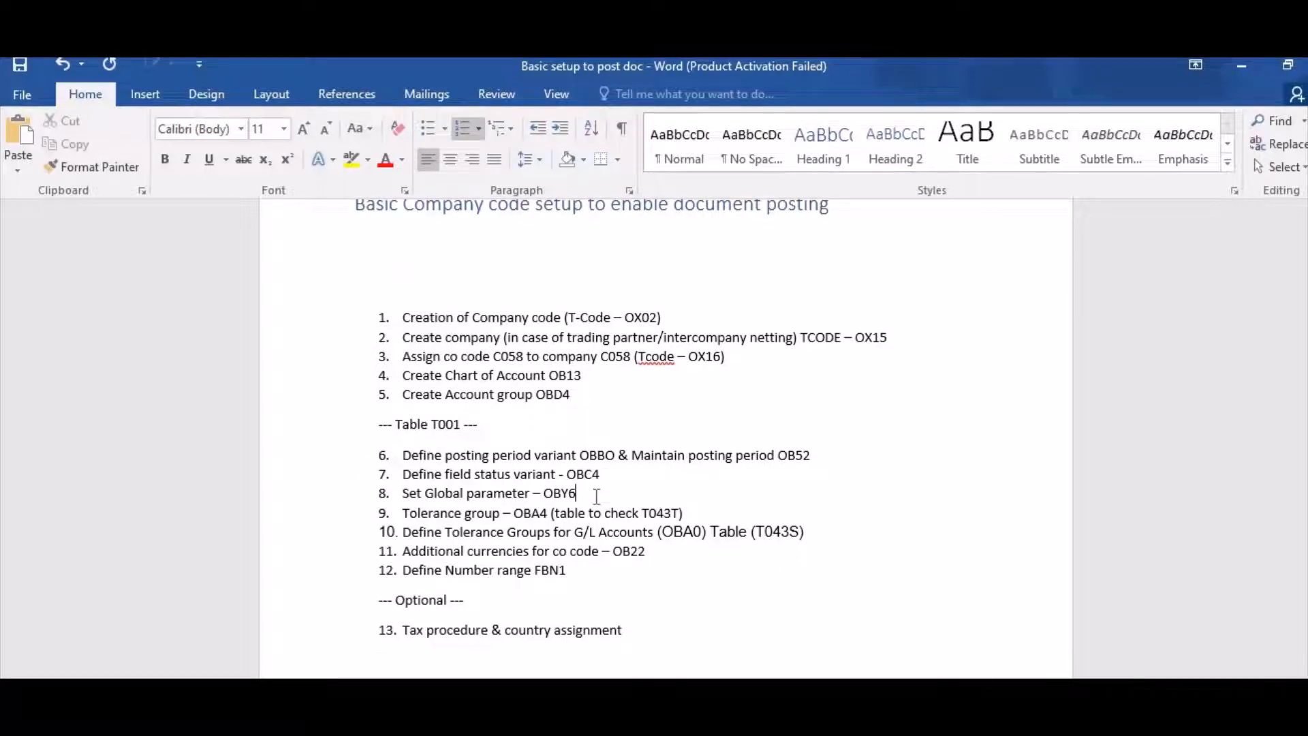
key(alt+Tab)
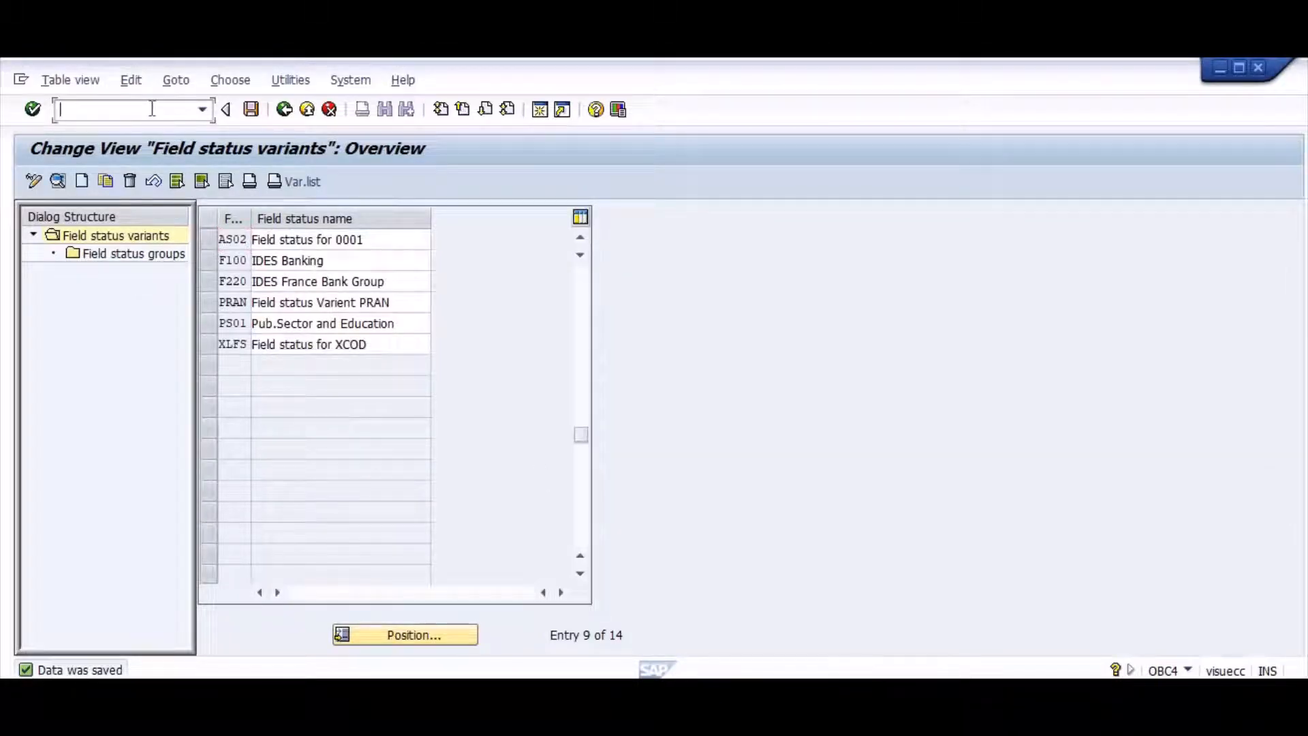
text(/NOBY6)
key(Return)
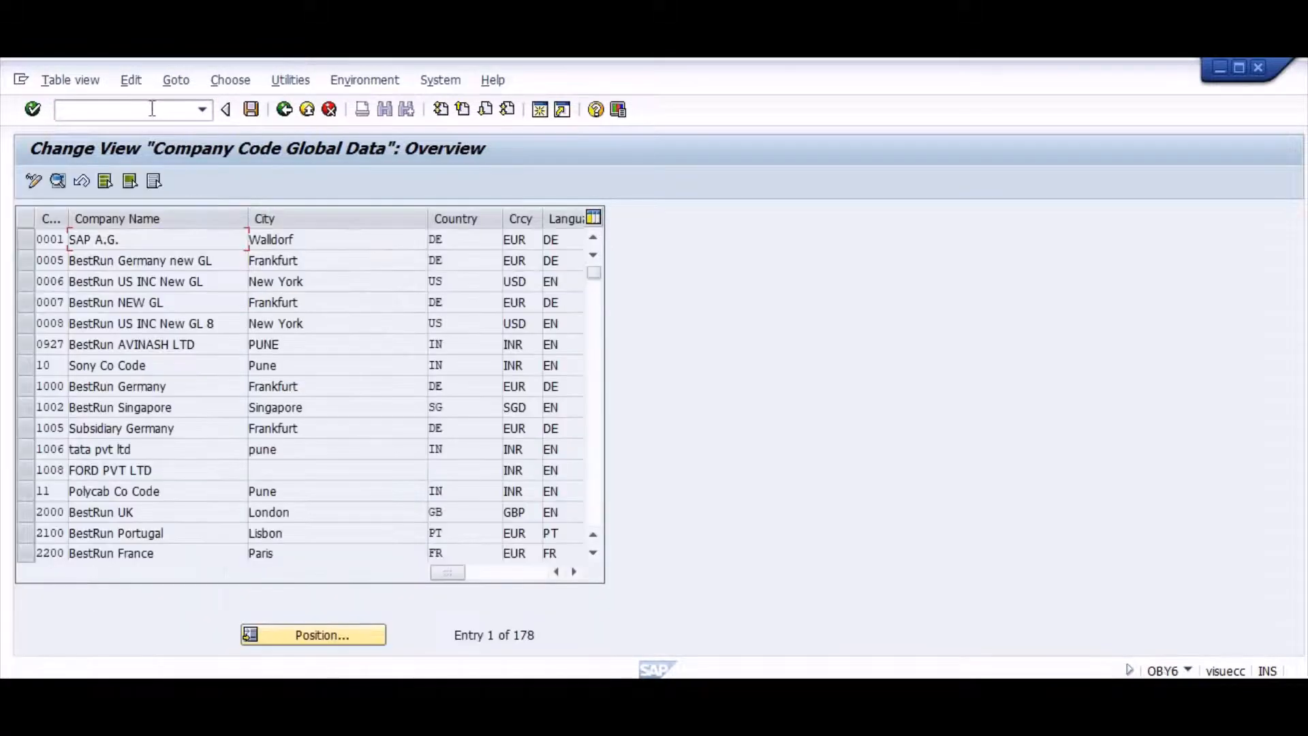
Find company code AS02 in the overview and open its global data details.
click(312, 644)
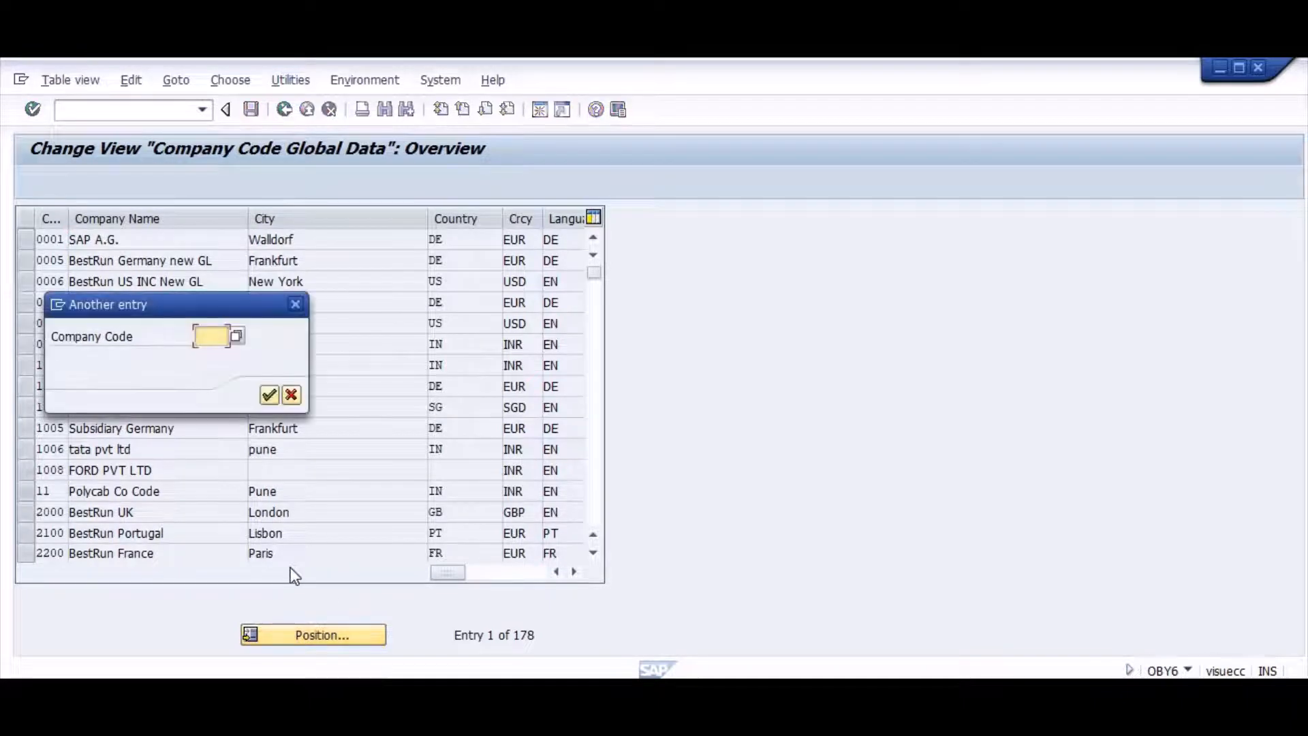
text(AS)
key(Down)
key(Return)
key(Return)
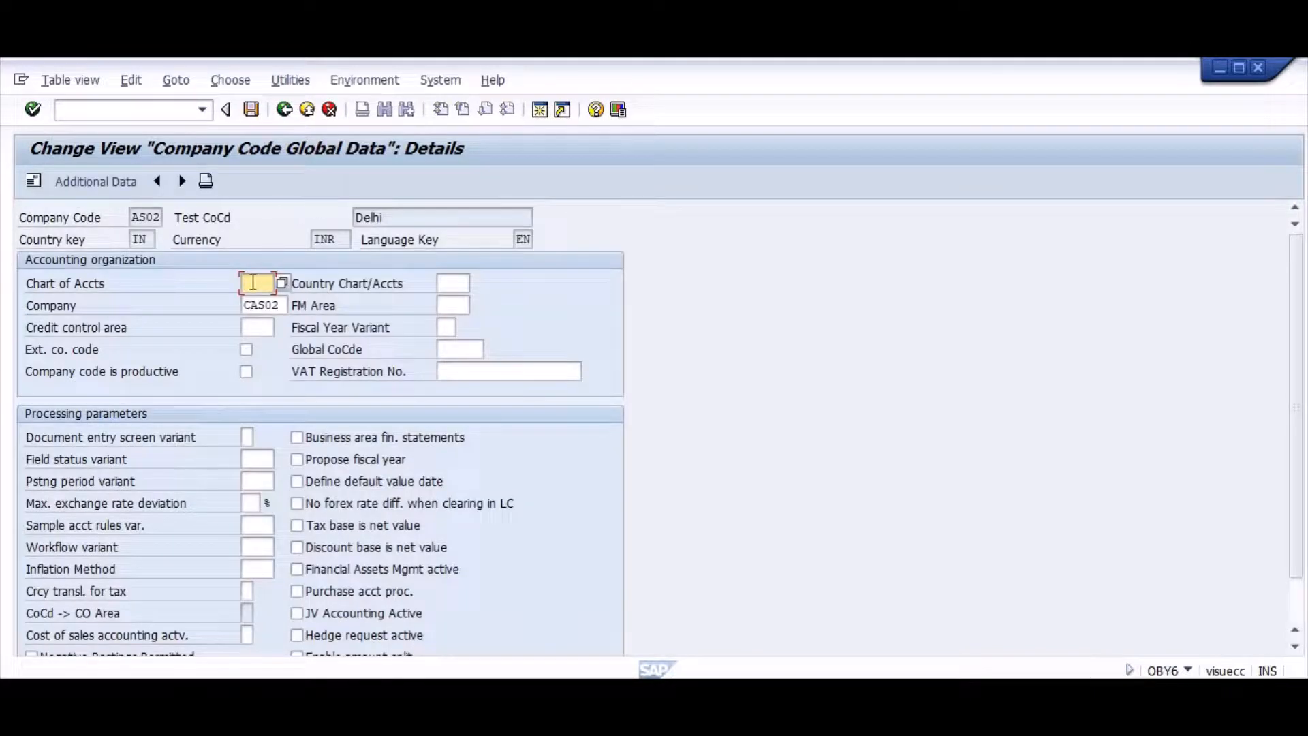
Assign chart of accounts AS02 and fiscal year variant V3 (Apr.- March, 4 special periods) to the company code.
text(AS02)
key(Tab)
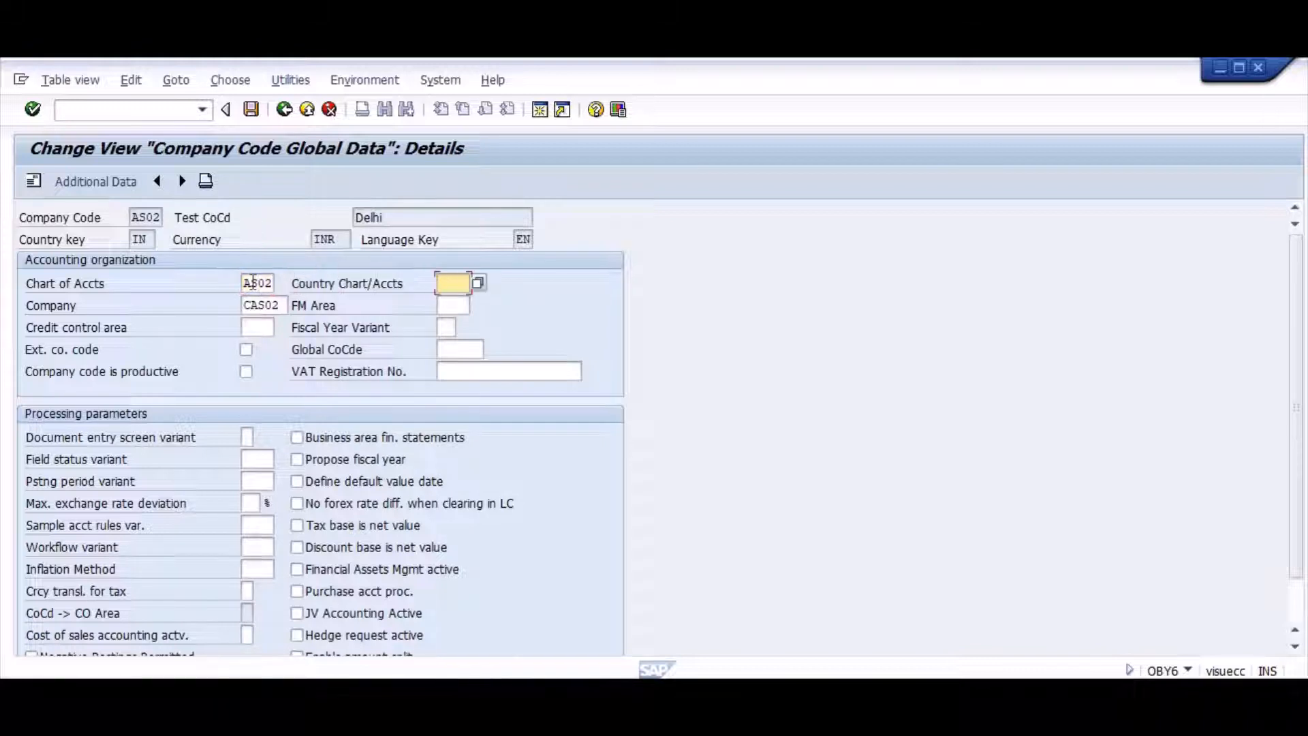
key(Tab)
key(Tab)
key(Tab)
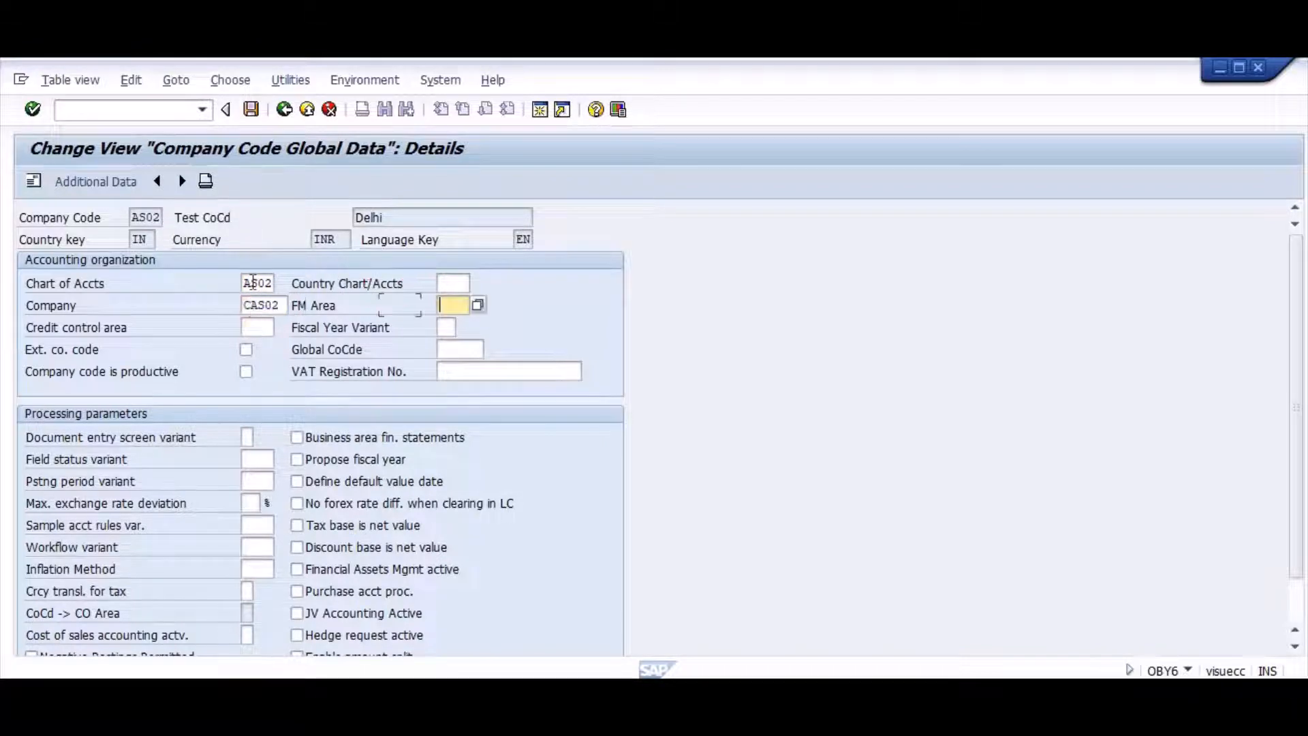
key(Tab)
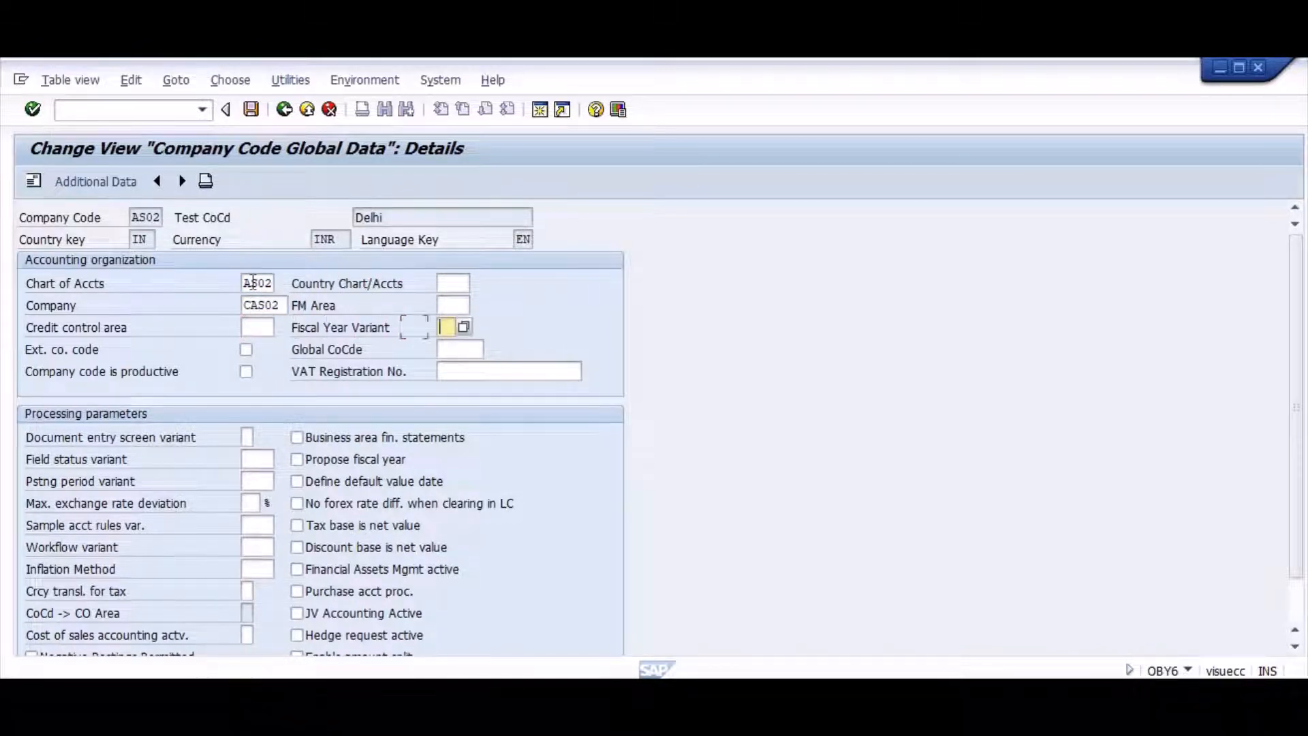
text(V4)
key(BackSpace)
text(3)
click(465, 327)
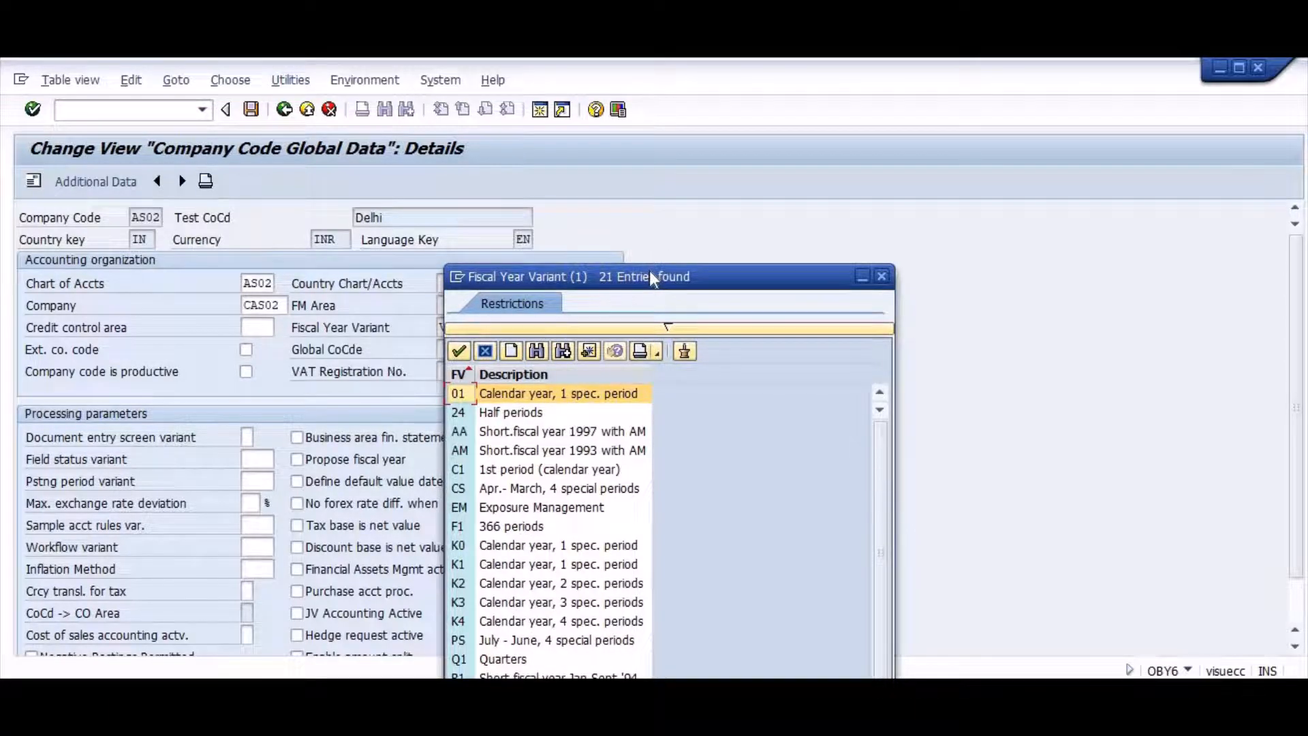
drag(651, 276, 655, 176)
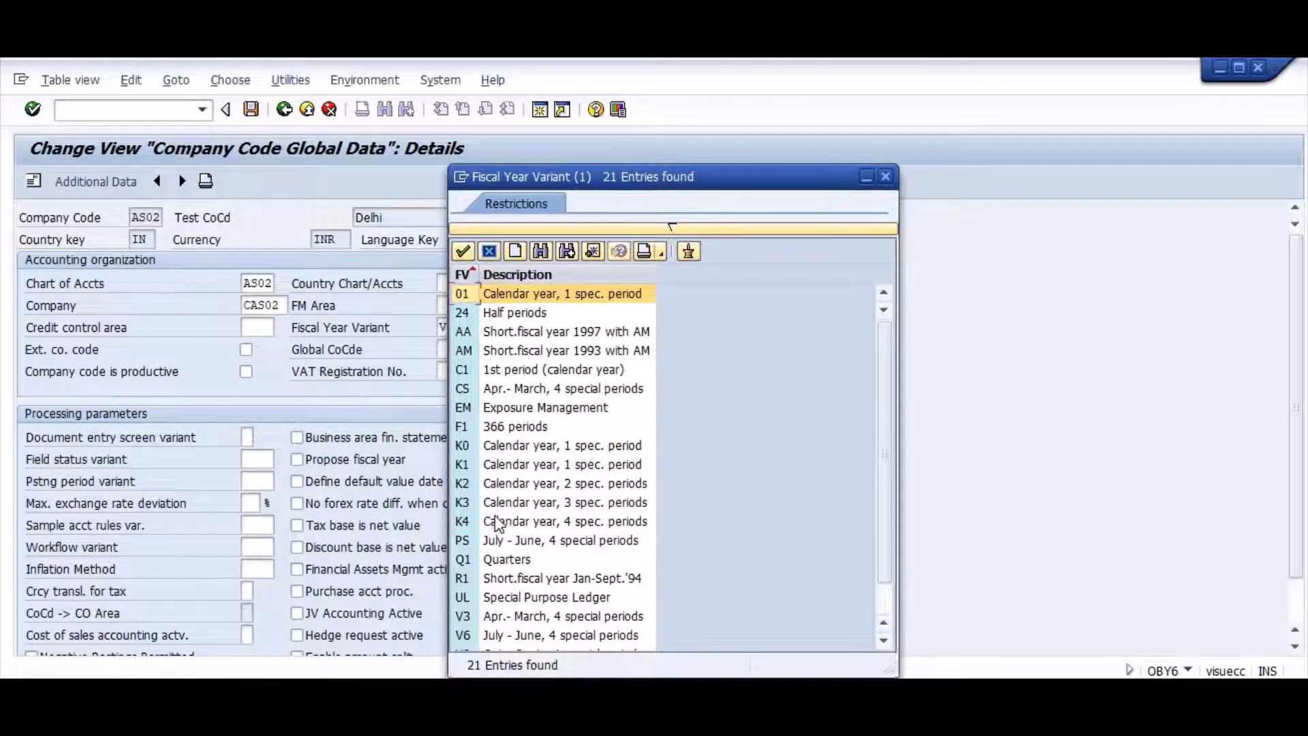
click(505, 508)
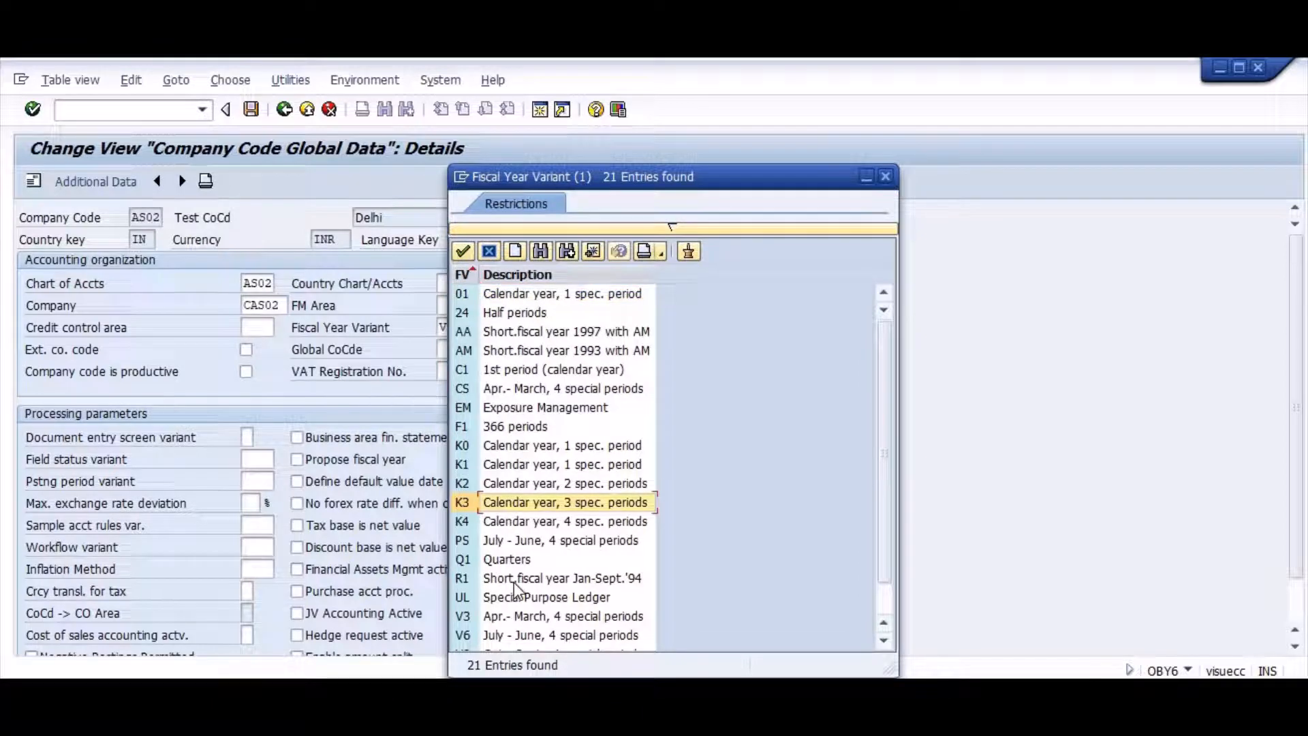
double_click(508, 617)
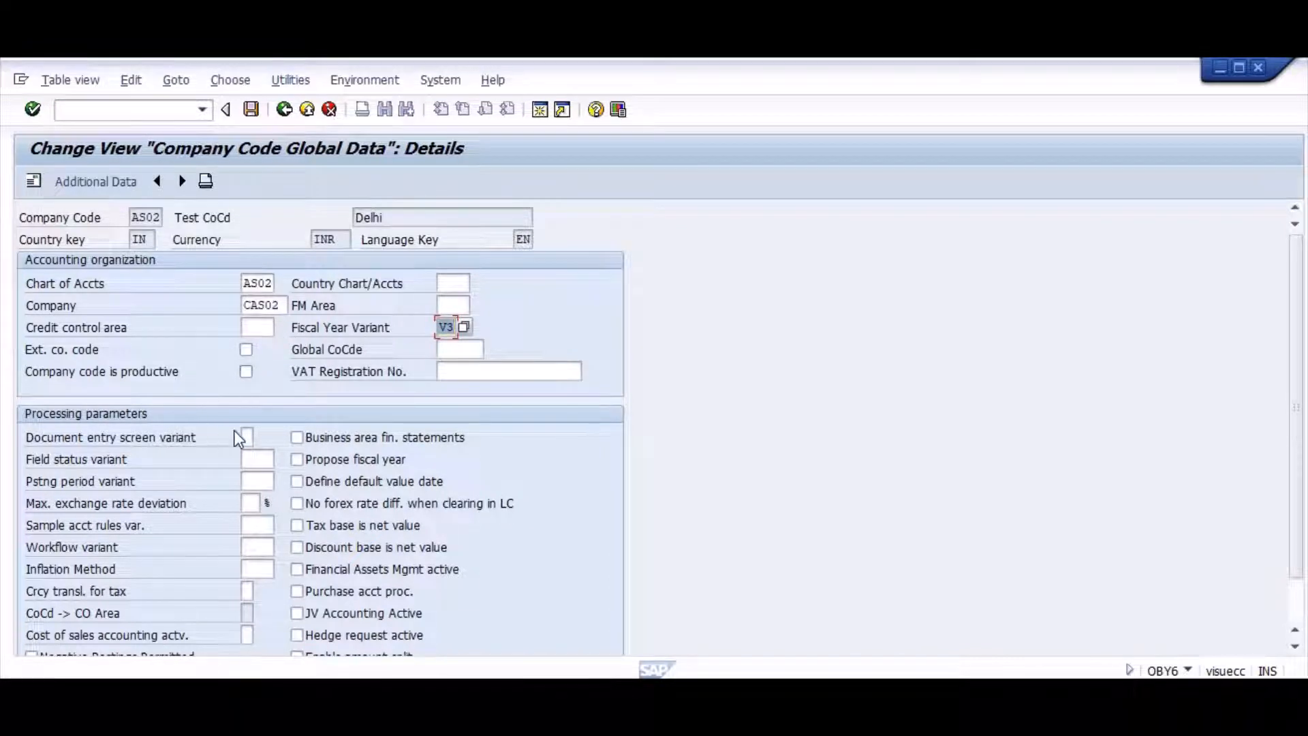
Set the field status variant and posting period variant to AS02, and permit negative postings.
click(259, 458)
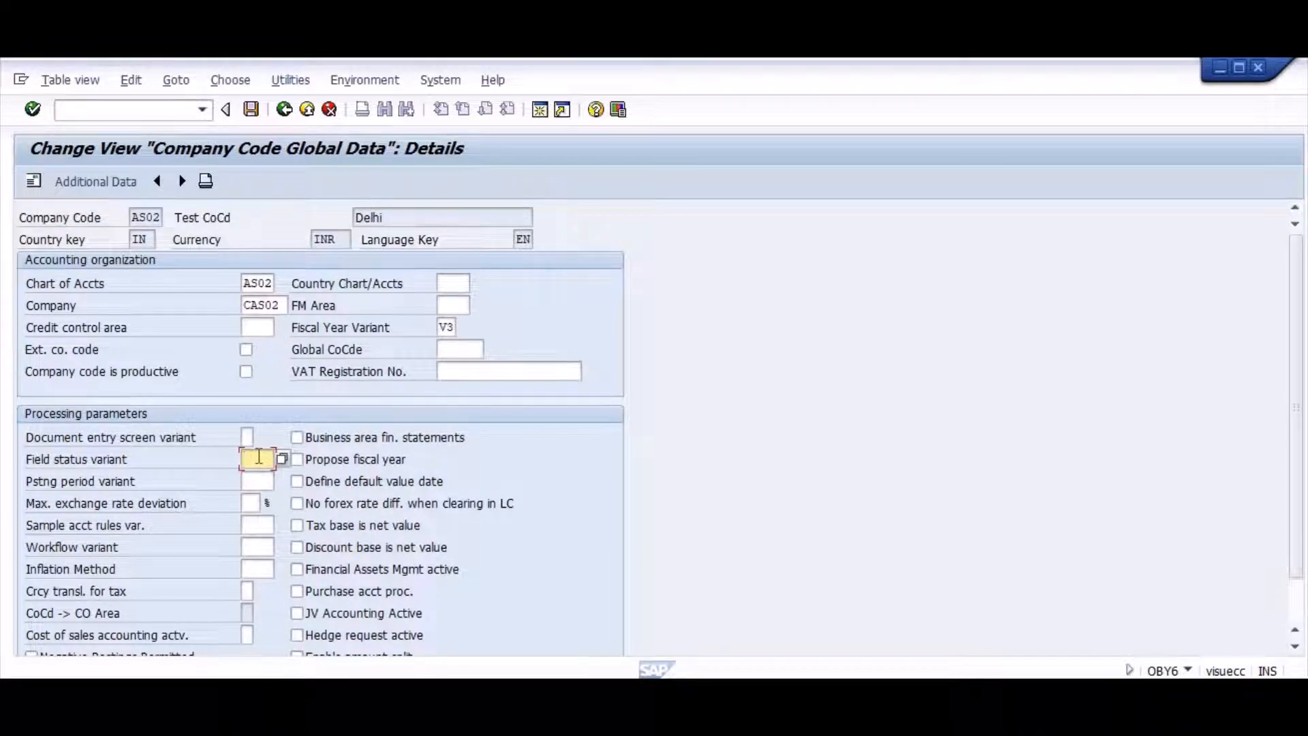
text(AS02)
click(252, 482)
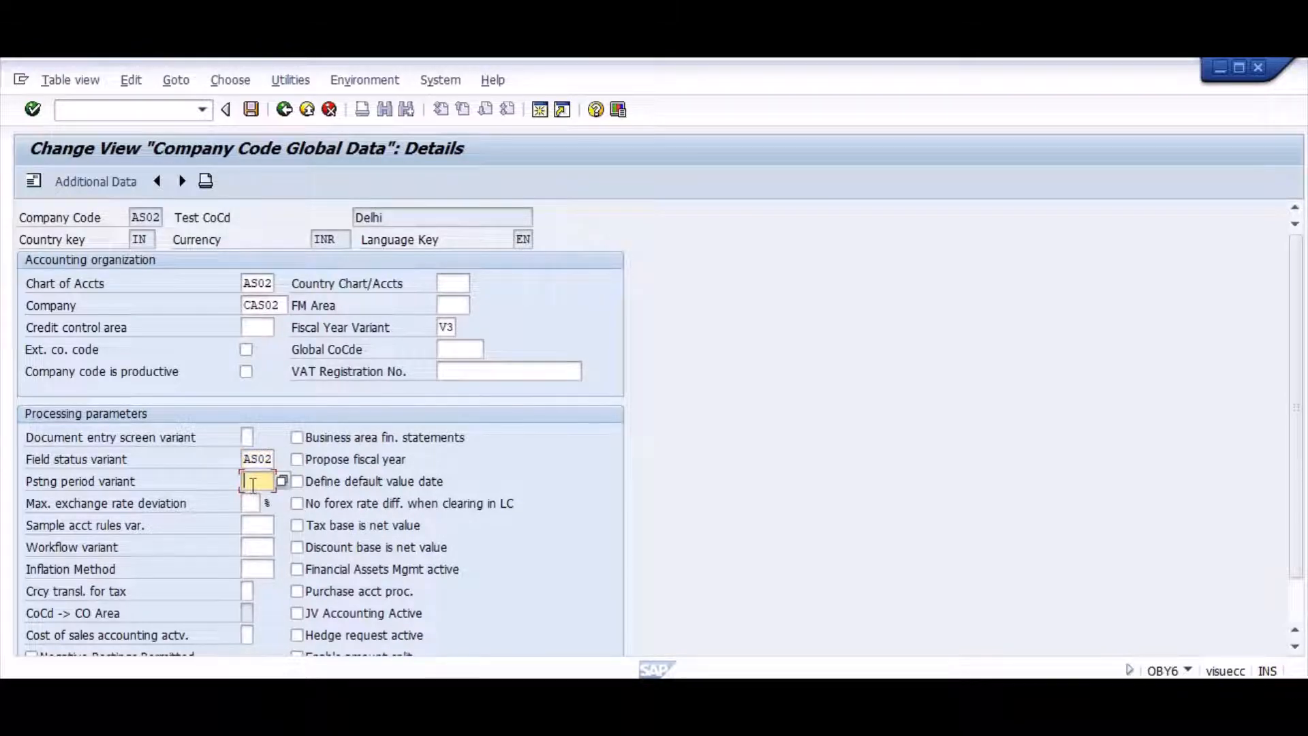
text(AS02)
drag(1297, 481, 1301, 530)
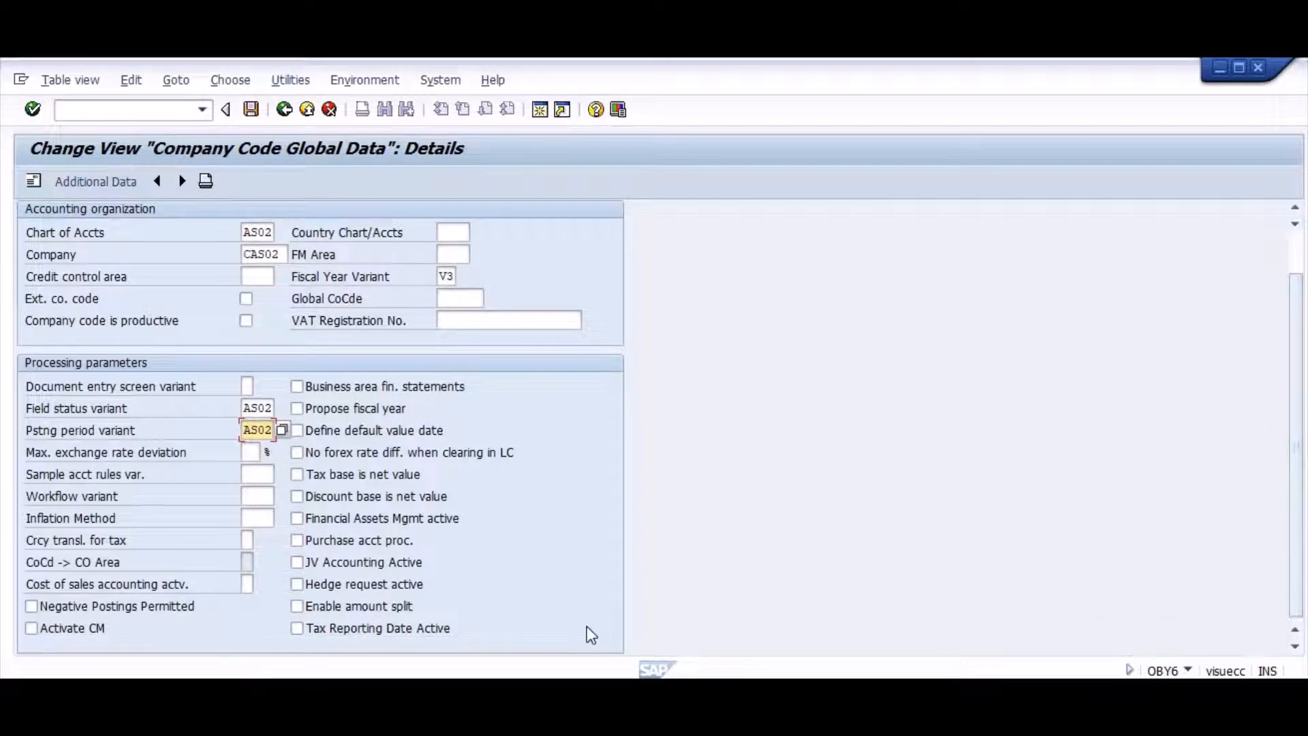
click(181, 603)
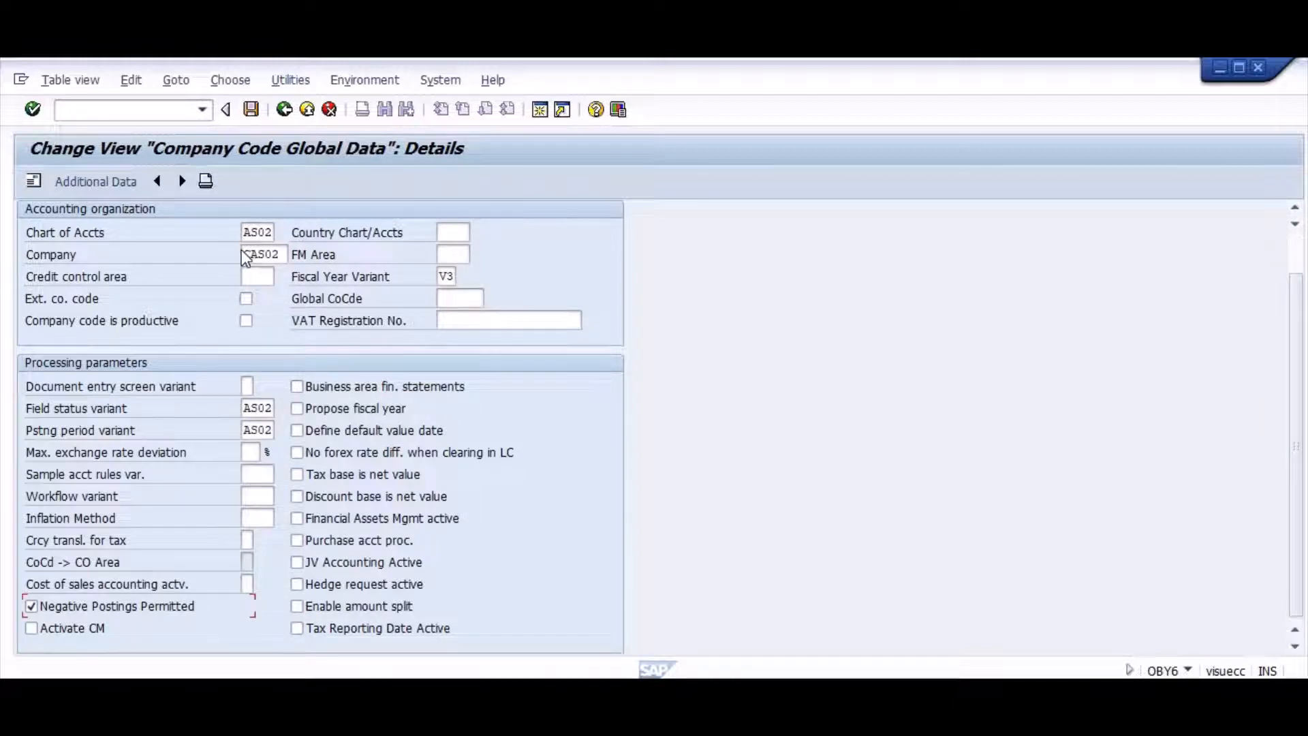
key(Return)
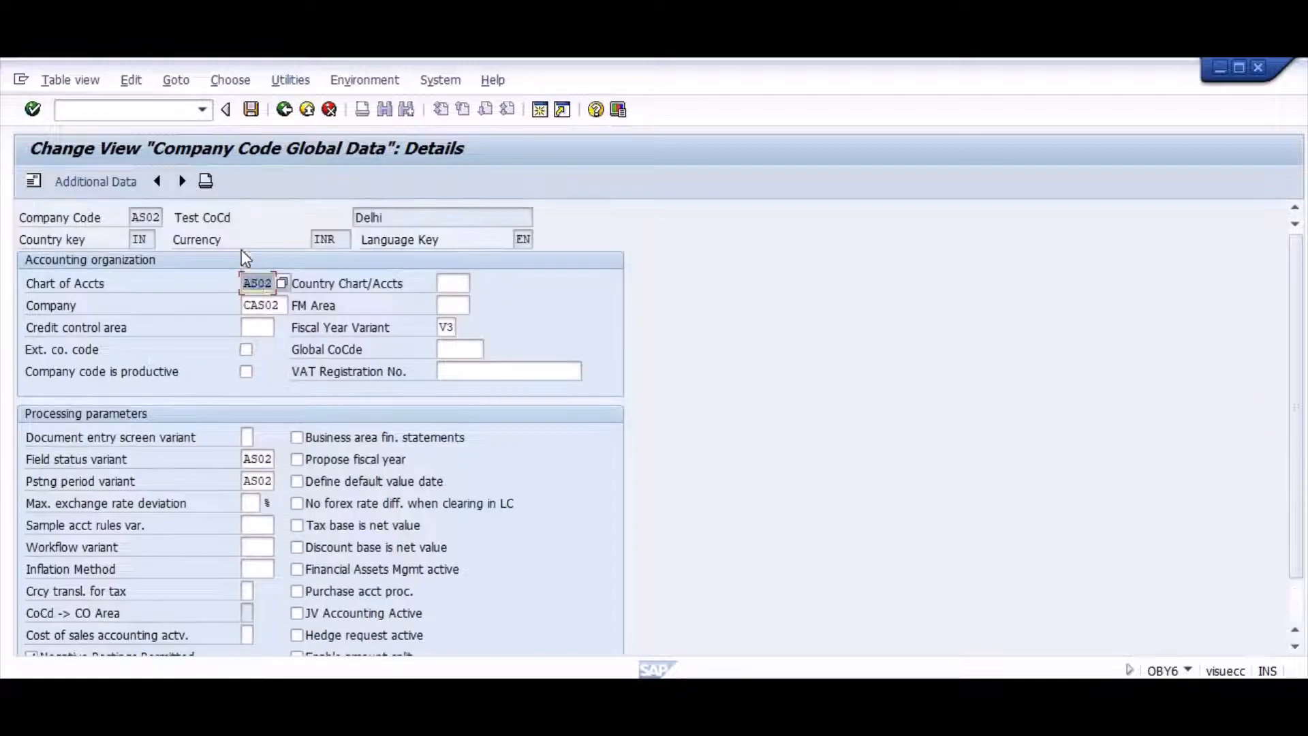
Examine the additional data for company code AS02, including the TDS and PAN number fields, and return to the global data.
click(105, 179)
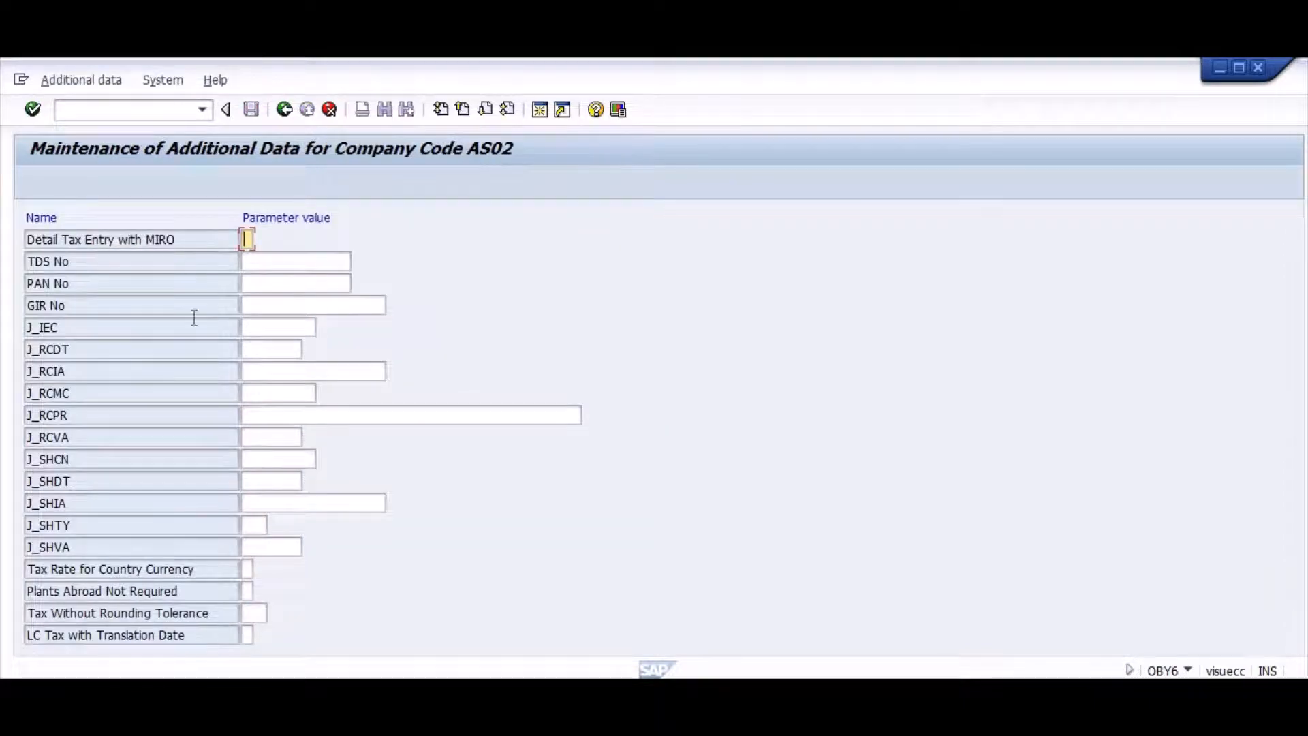
click(324, 280)
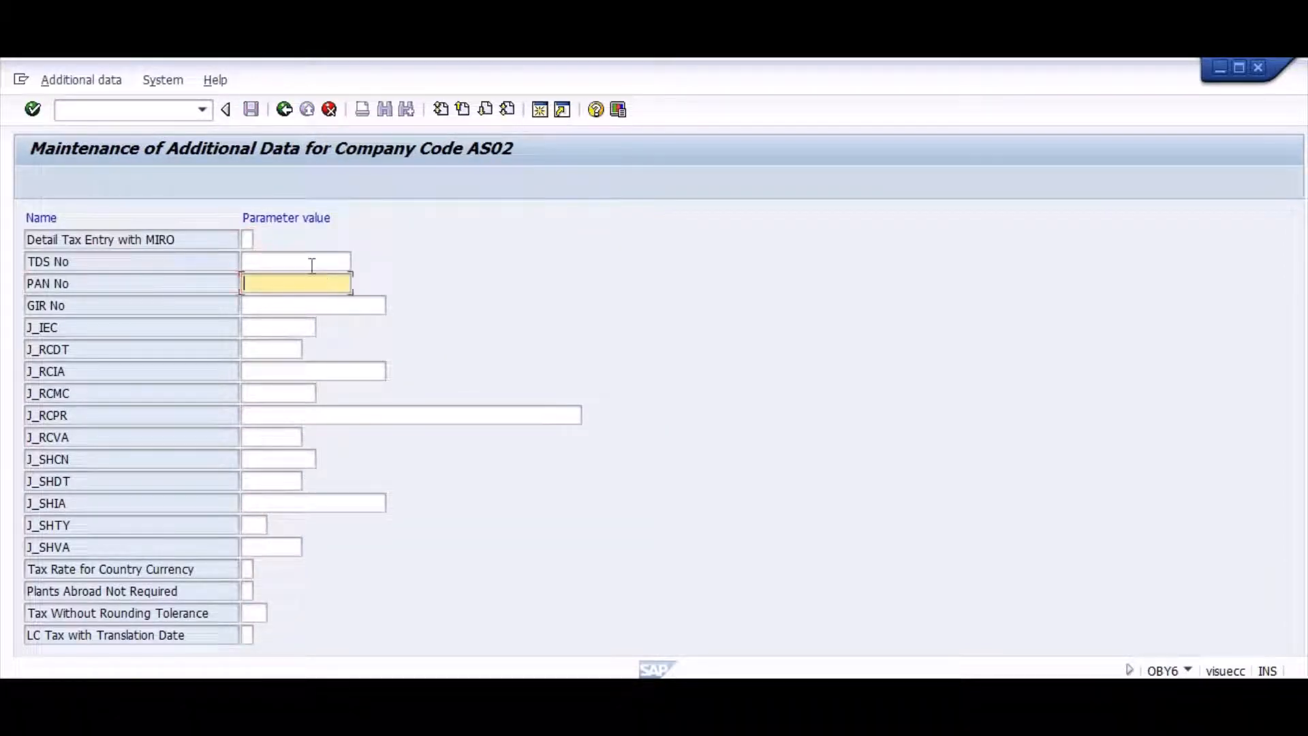
click(309, 263)
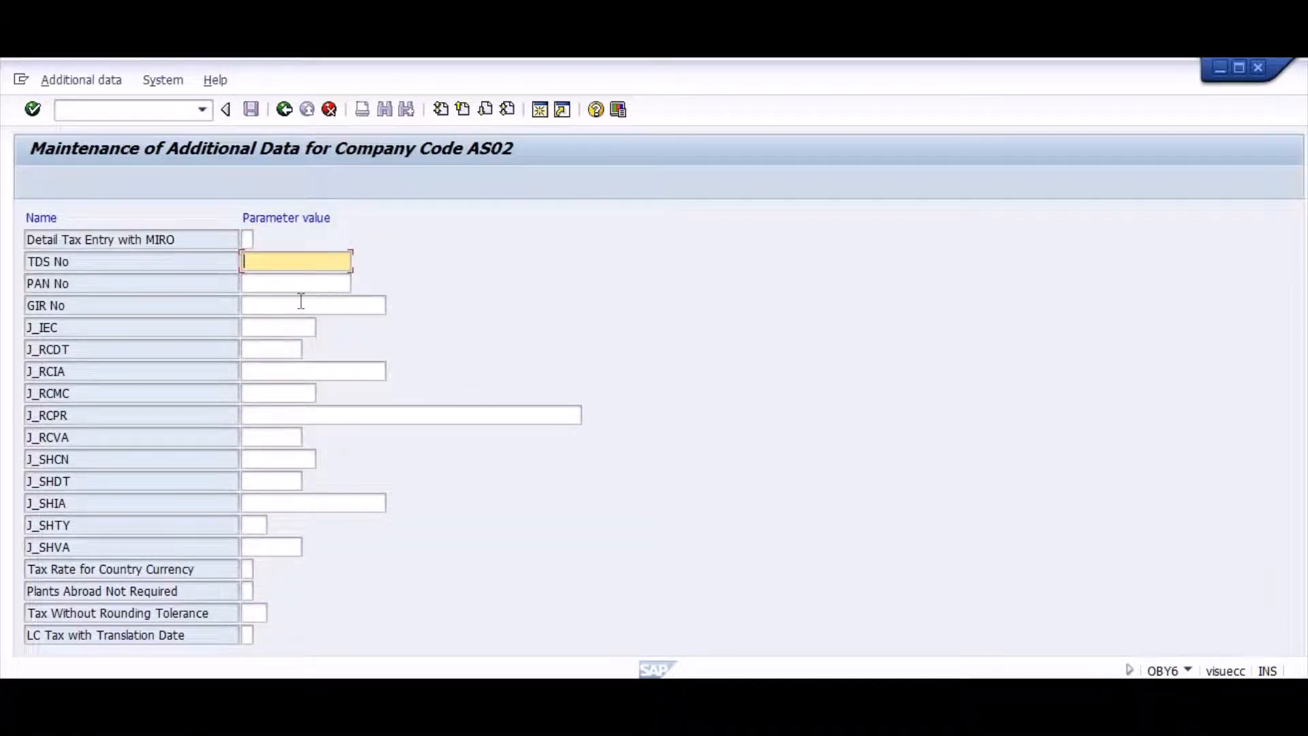
click(285, 110)
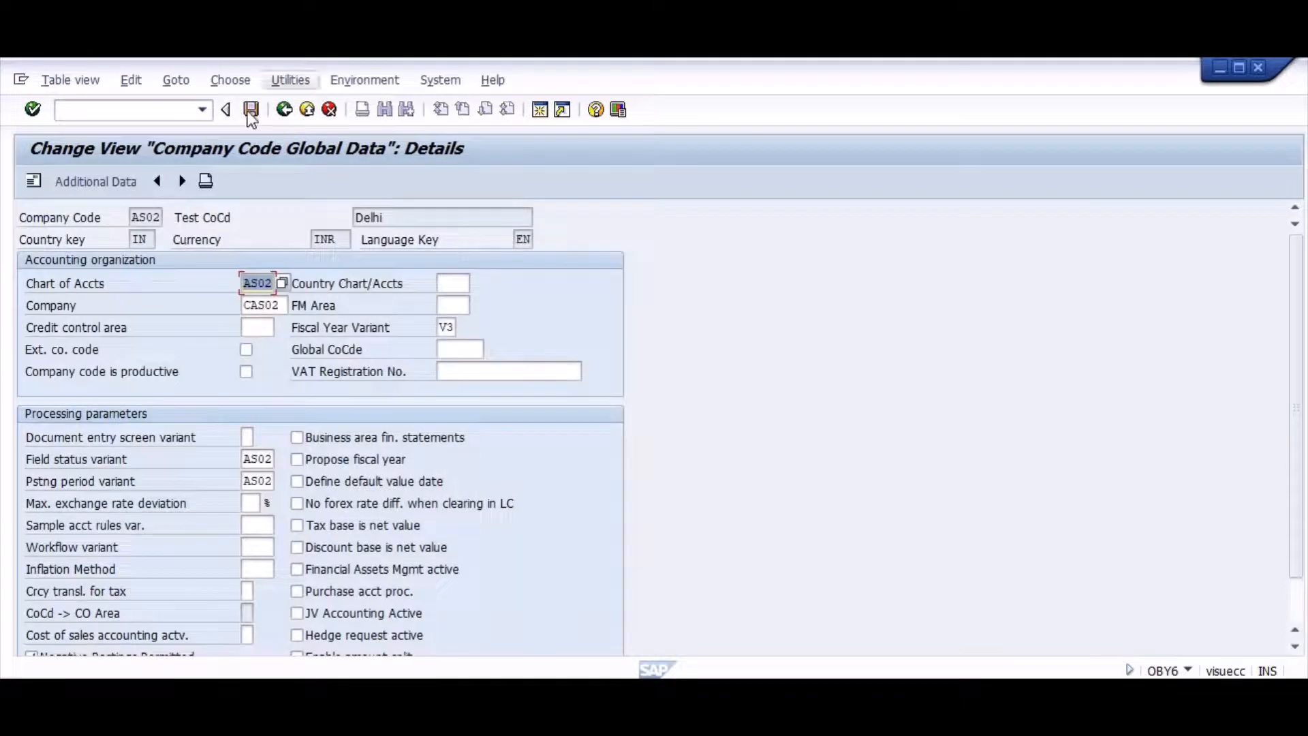
Save the AS02 global data to the customizing request and review the next items in the Word checklist.
click(251, 110)
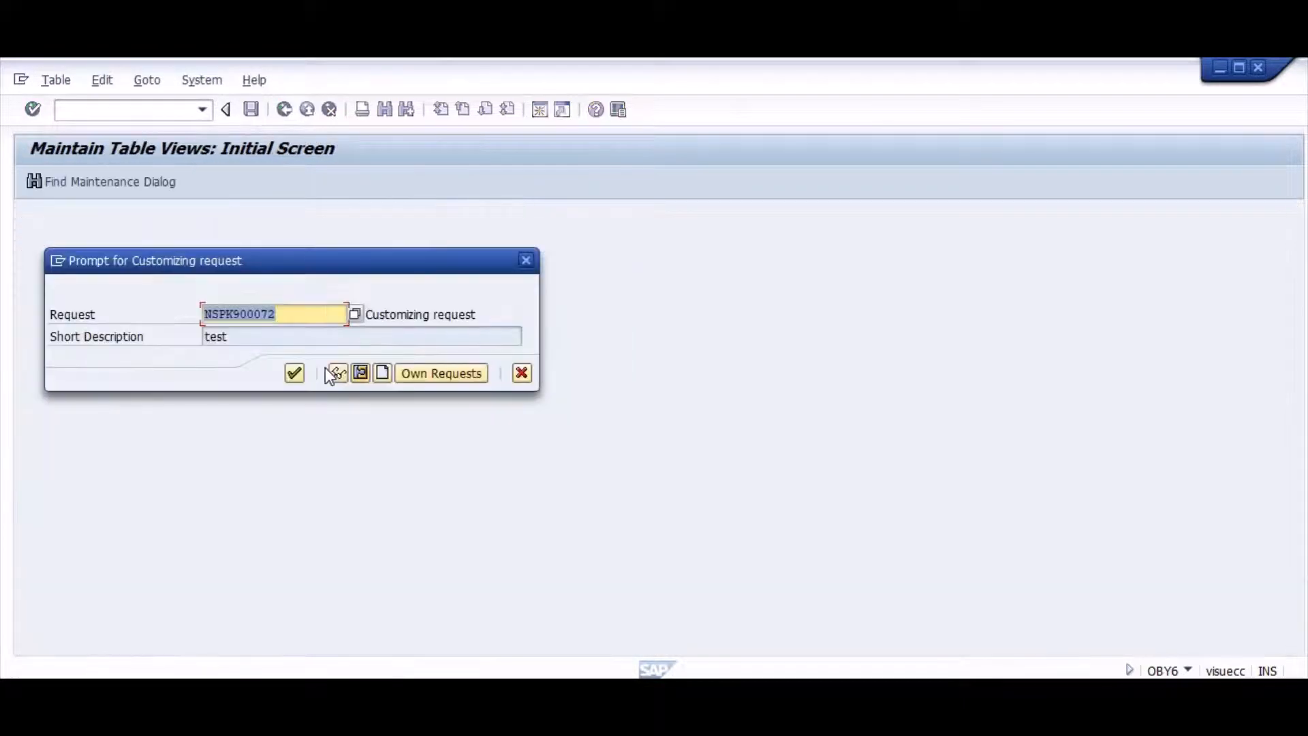
key(Return)
key(alt+Tab)
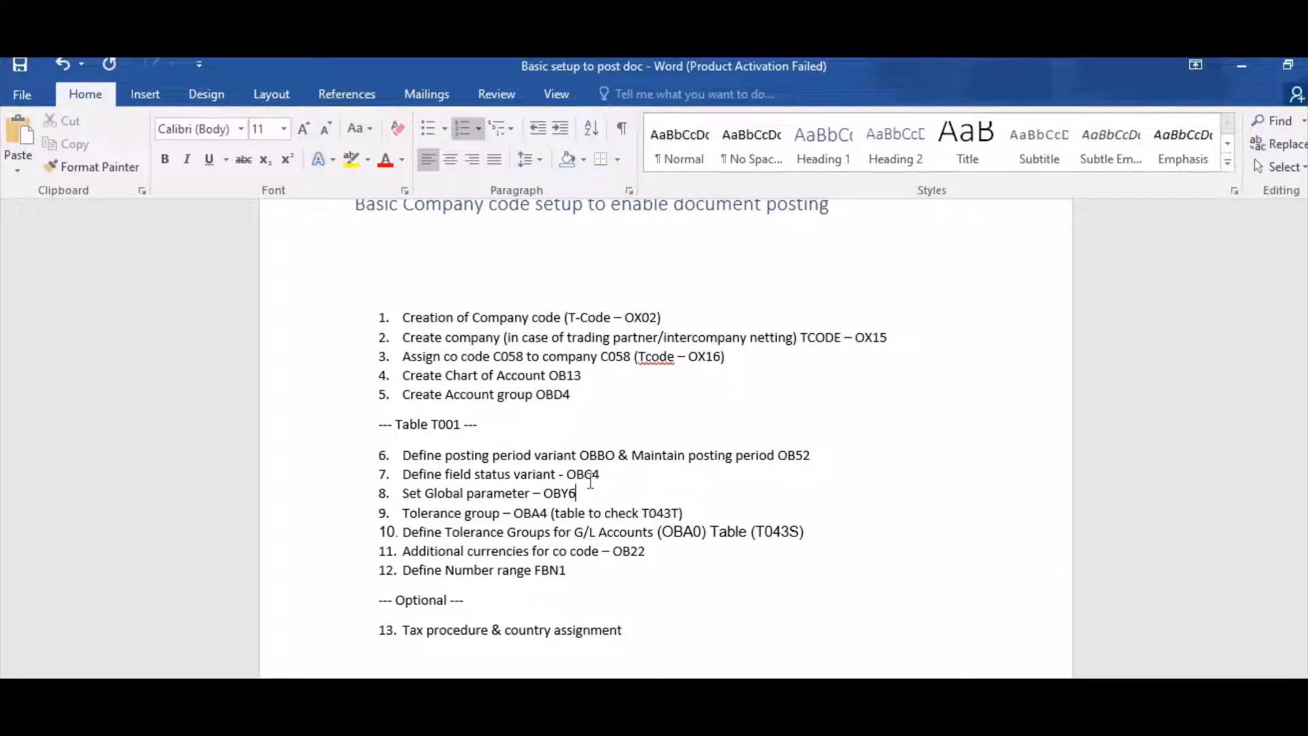
scroll(590, 481, down, 1)
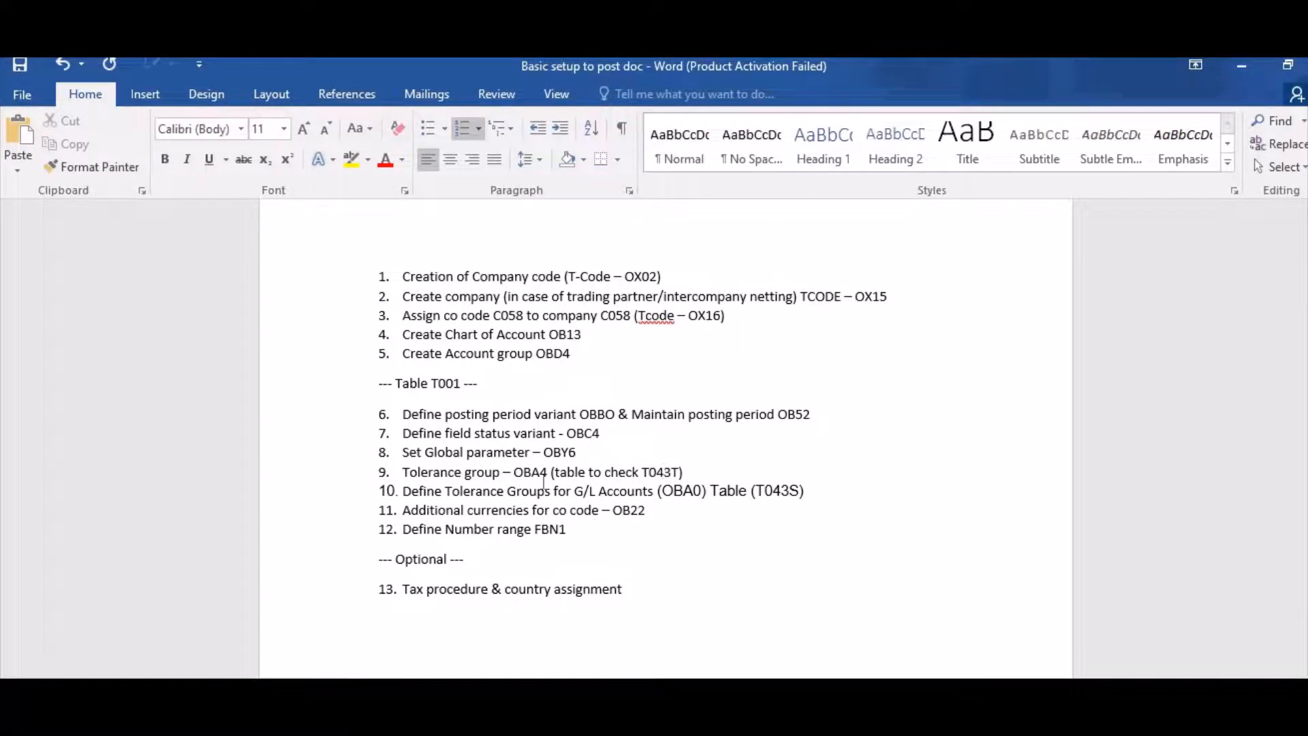
Switch back to SAP and open the FI tolerance groups for users with /NOBA4.
key(alt+Tab)
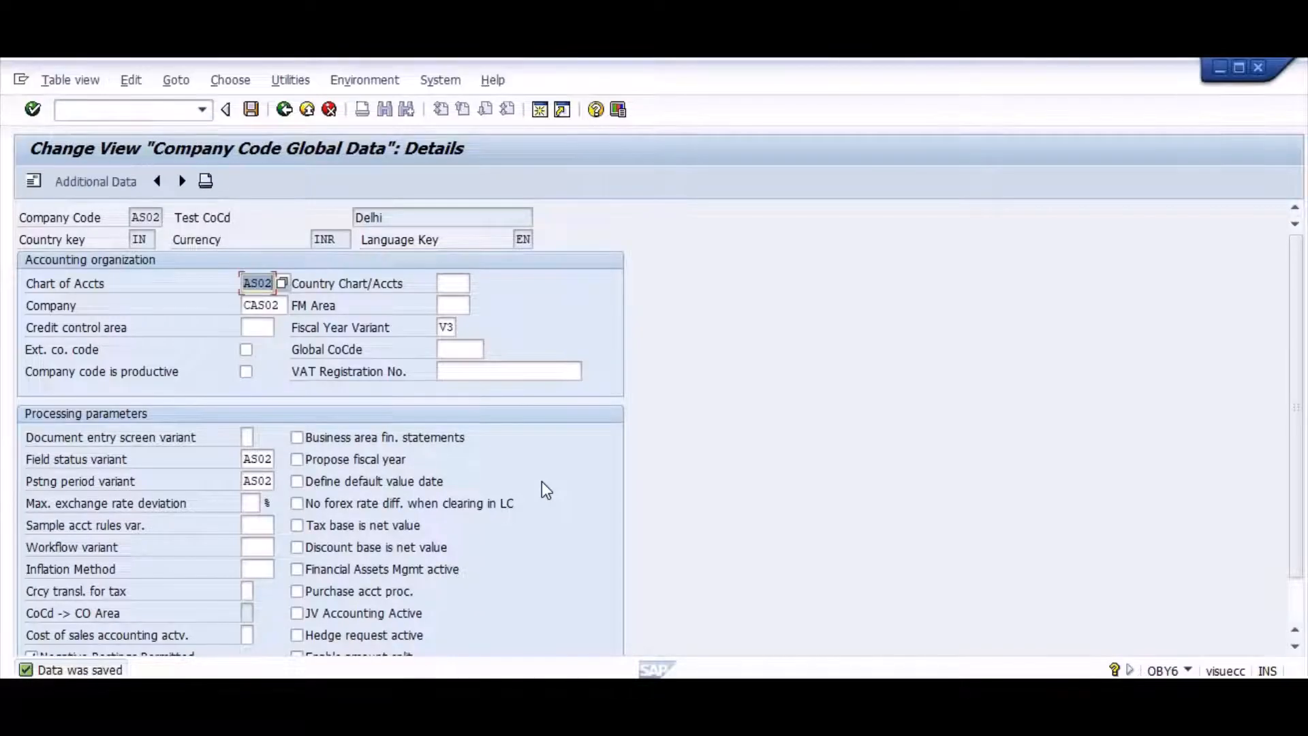
click(143, 109)
text(O)
key(BackSpace)
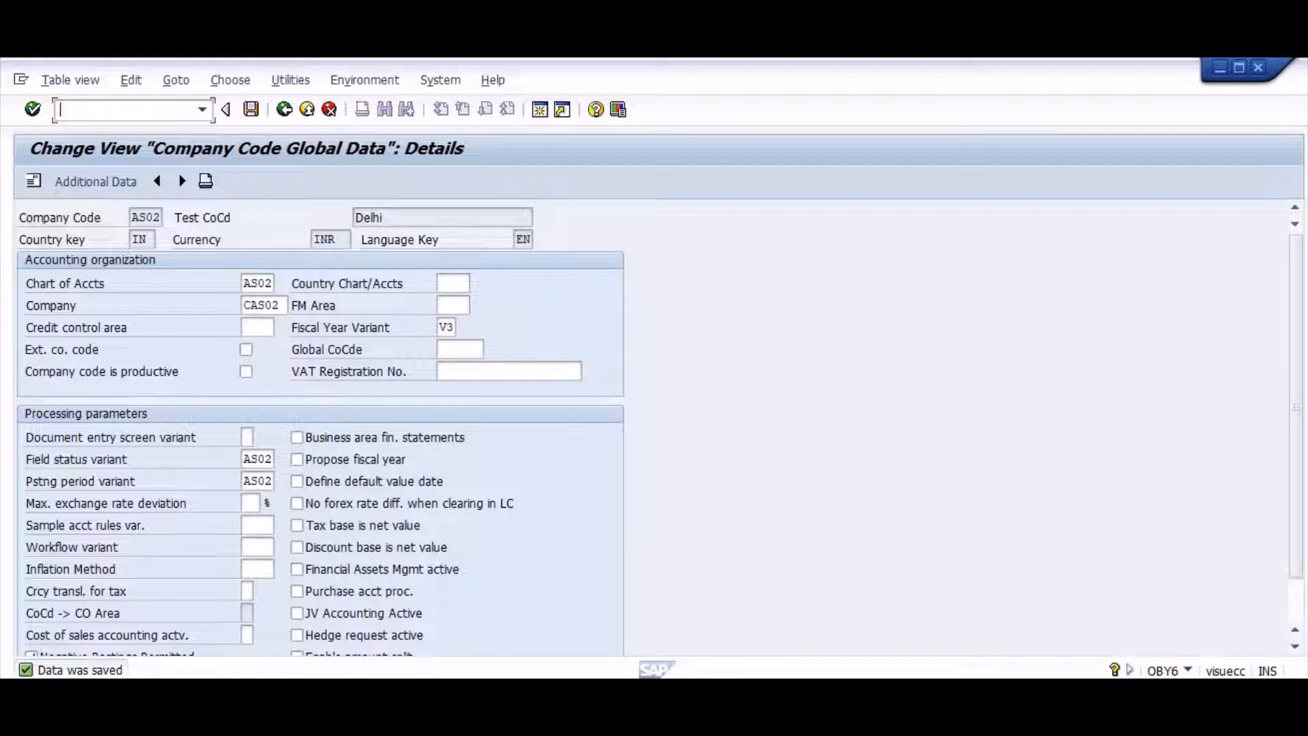
text(/NOBA4)
key(Return)
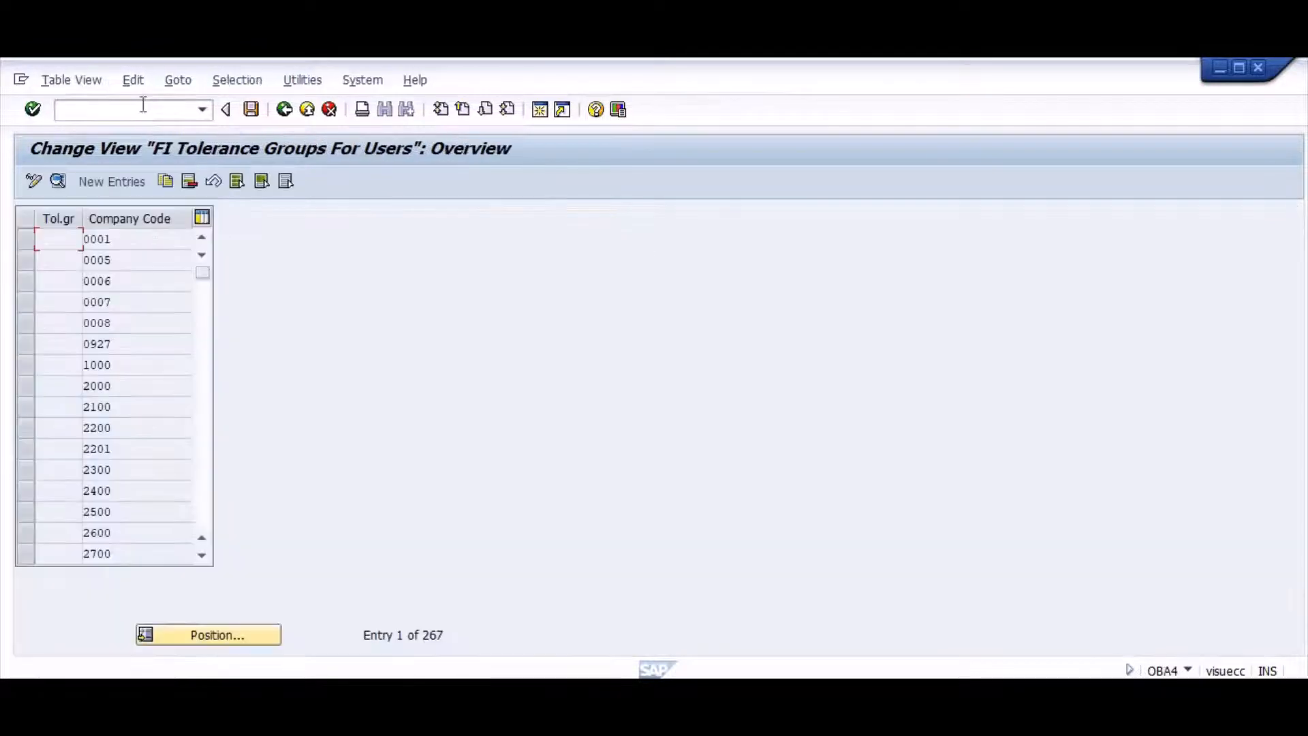
Start a new tolerance group entry with a blank group for company code AS02.
click(106, 181)
key(Tab)
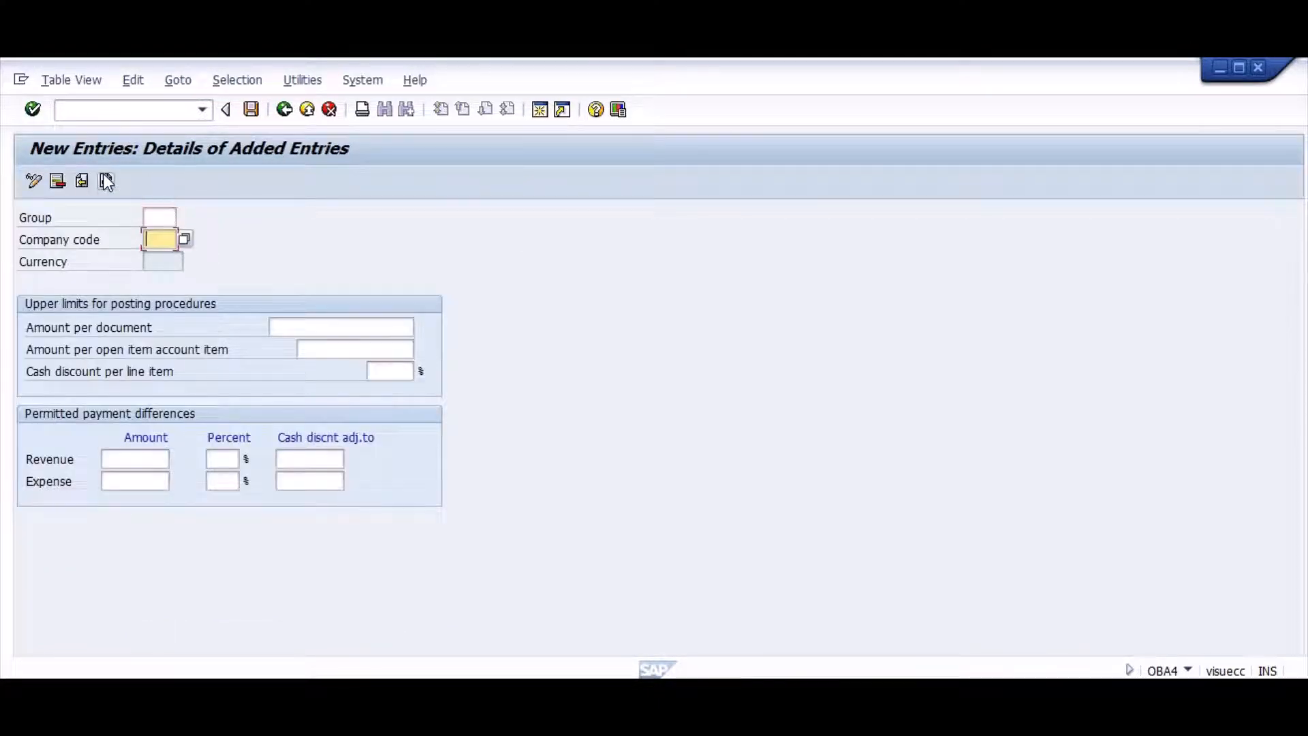
text(AS-2)
key(BackSpace)
key(BackSpace)
text(02)
key(Tab)
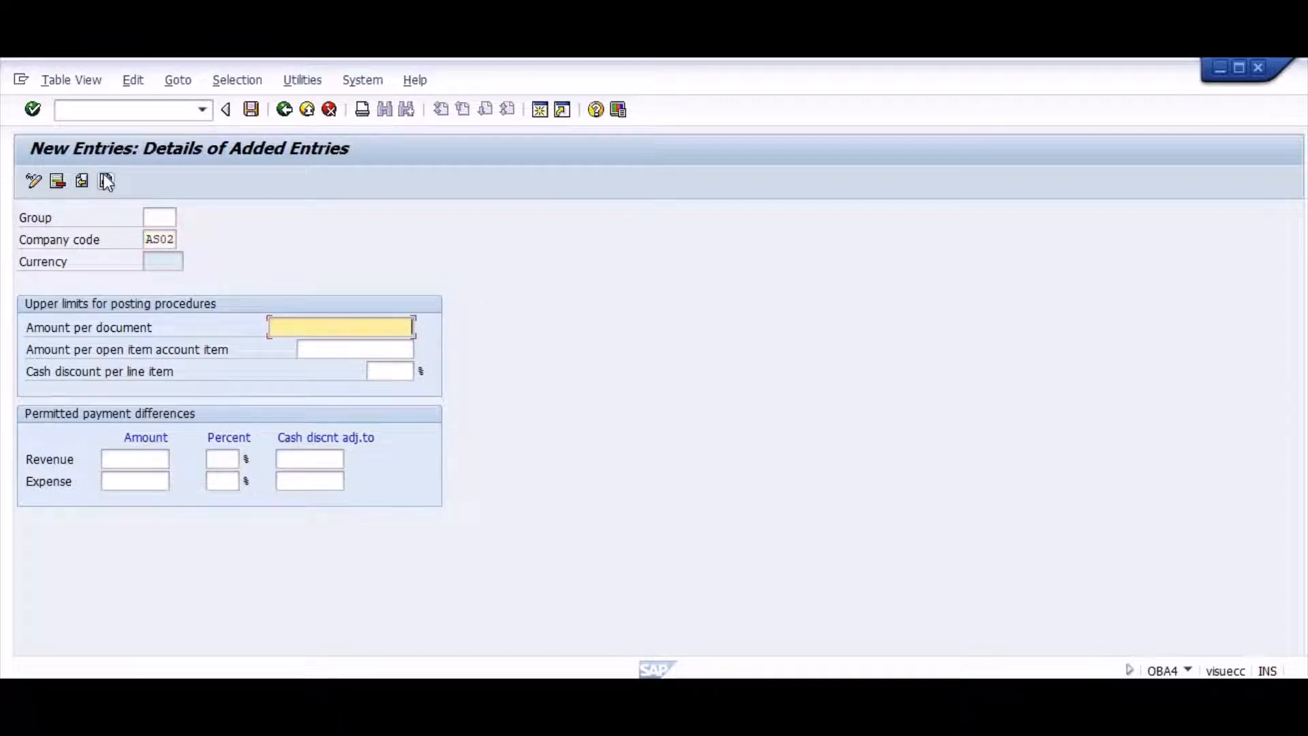
text(00000000)
key(BackSpace)
key(BackSpace)
key(BackSpace)
key(BackSpace)
key(BackSpace)
key(BackSpace)
key(BackSpace)
key(BackSpace)
text(99999999999999)
key(Tab)
text(9999999999999)
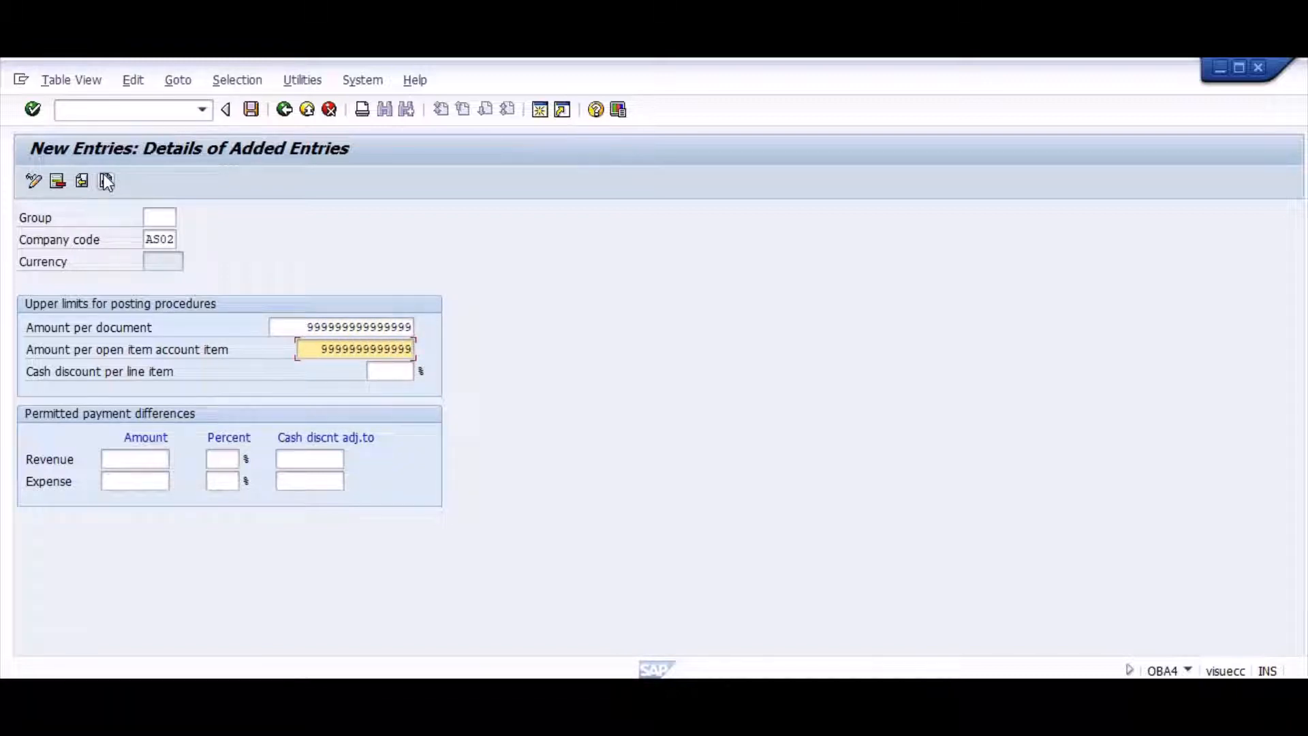
key(Tab)
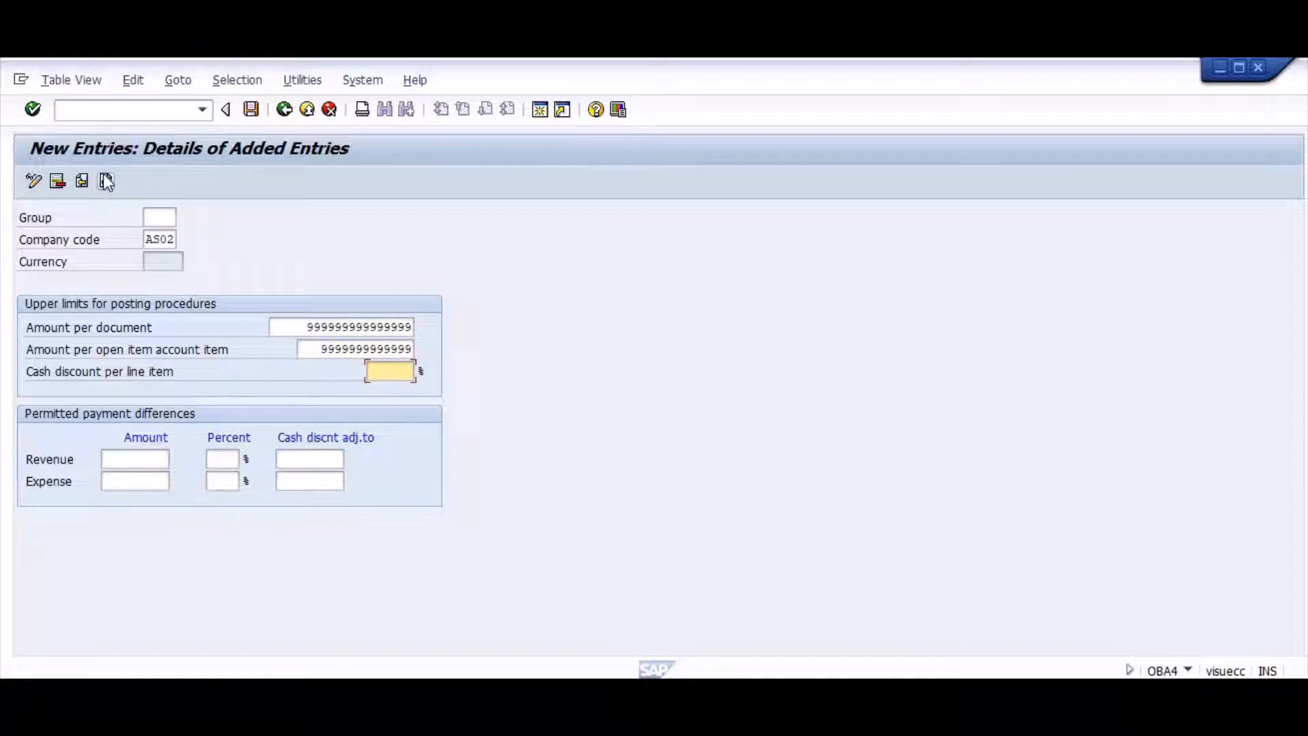
text(99)
click(106, 180)
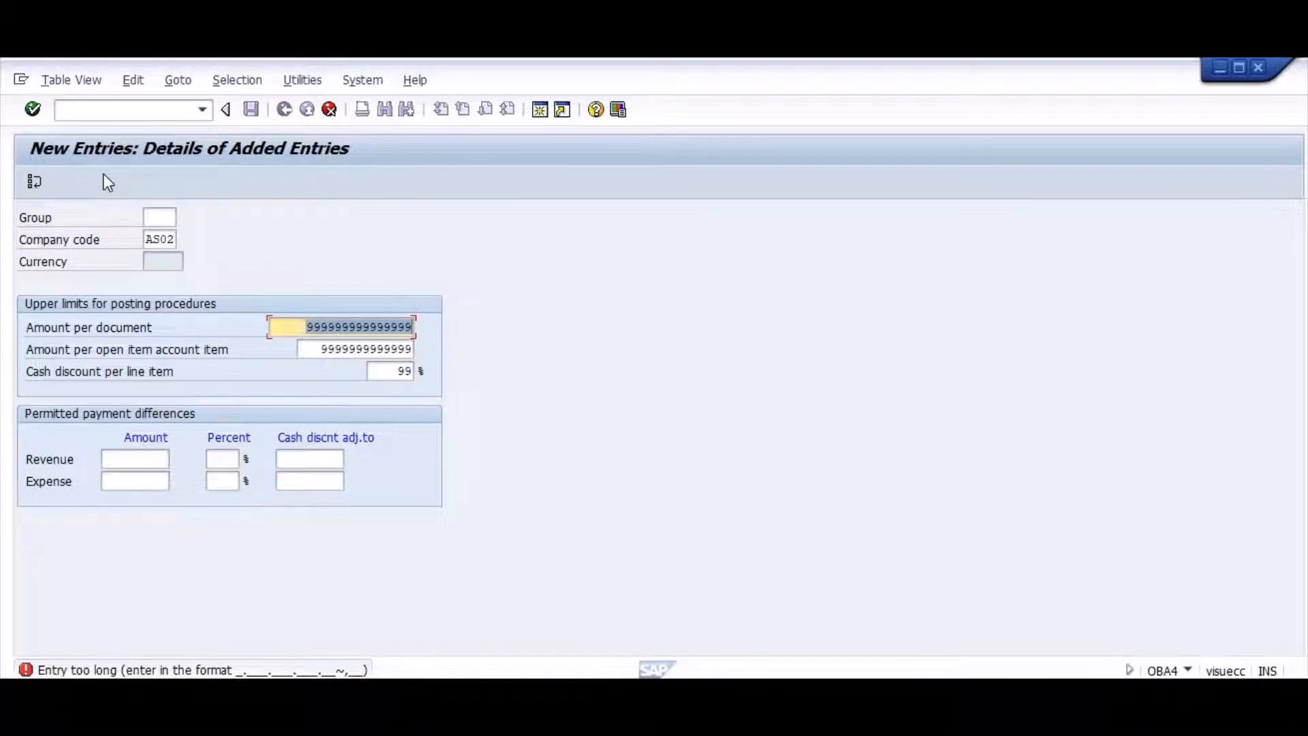
key(BackSpace)
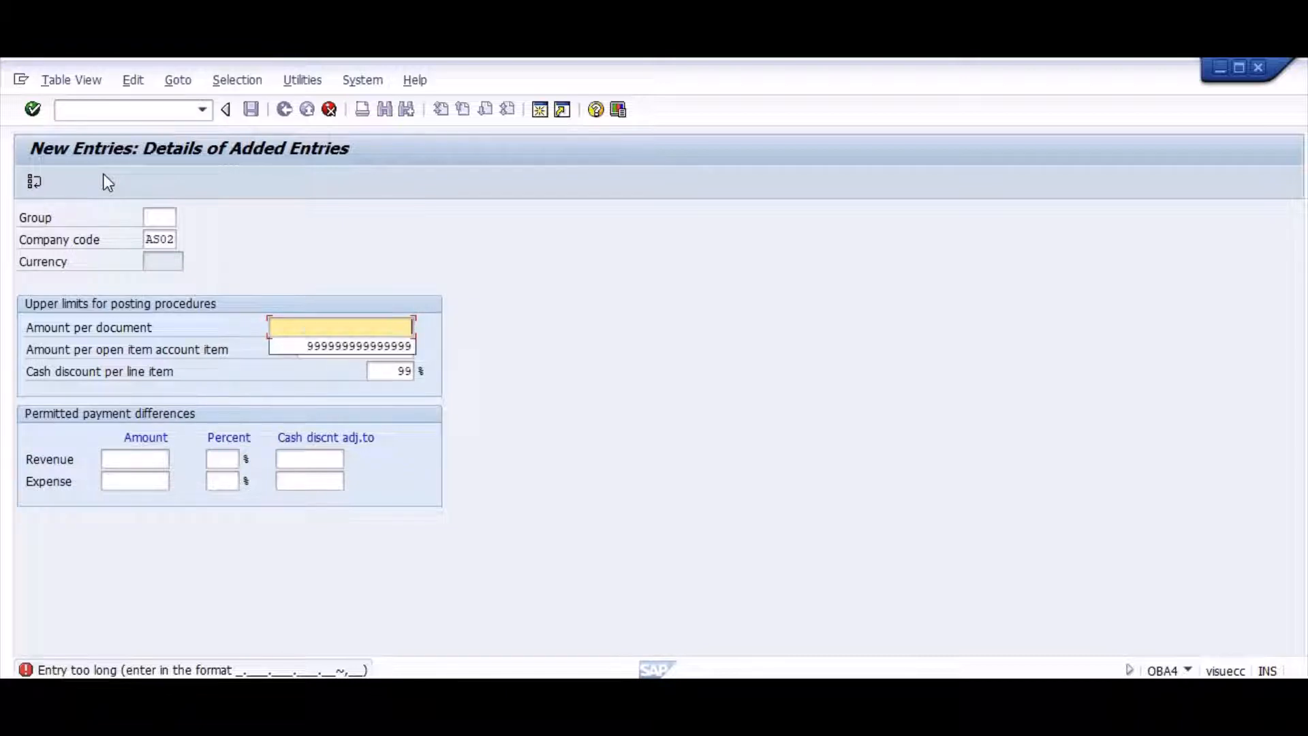
text(9999999999)
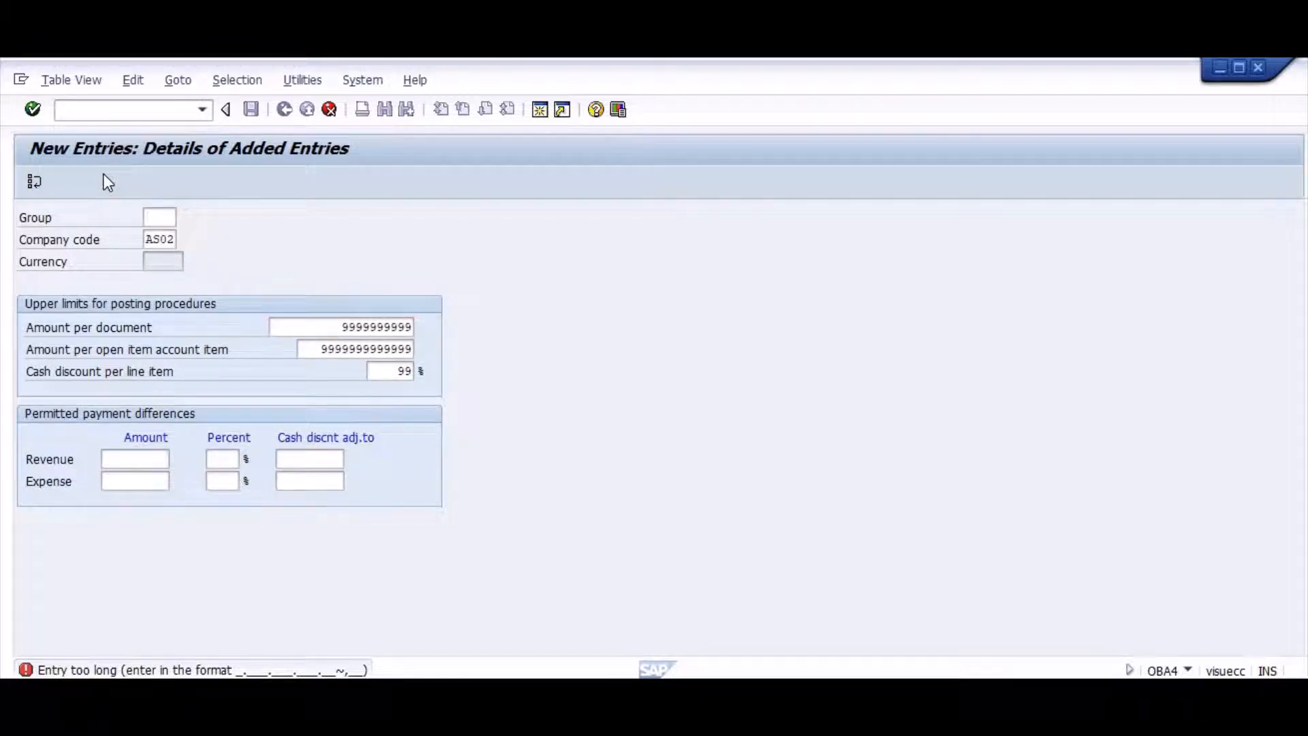
Shorten the amount per open item account item to 9999999 and validate the tolerance group entry.
key(Return)
text(9.999.9)
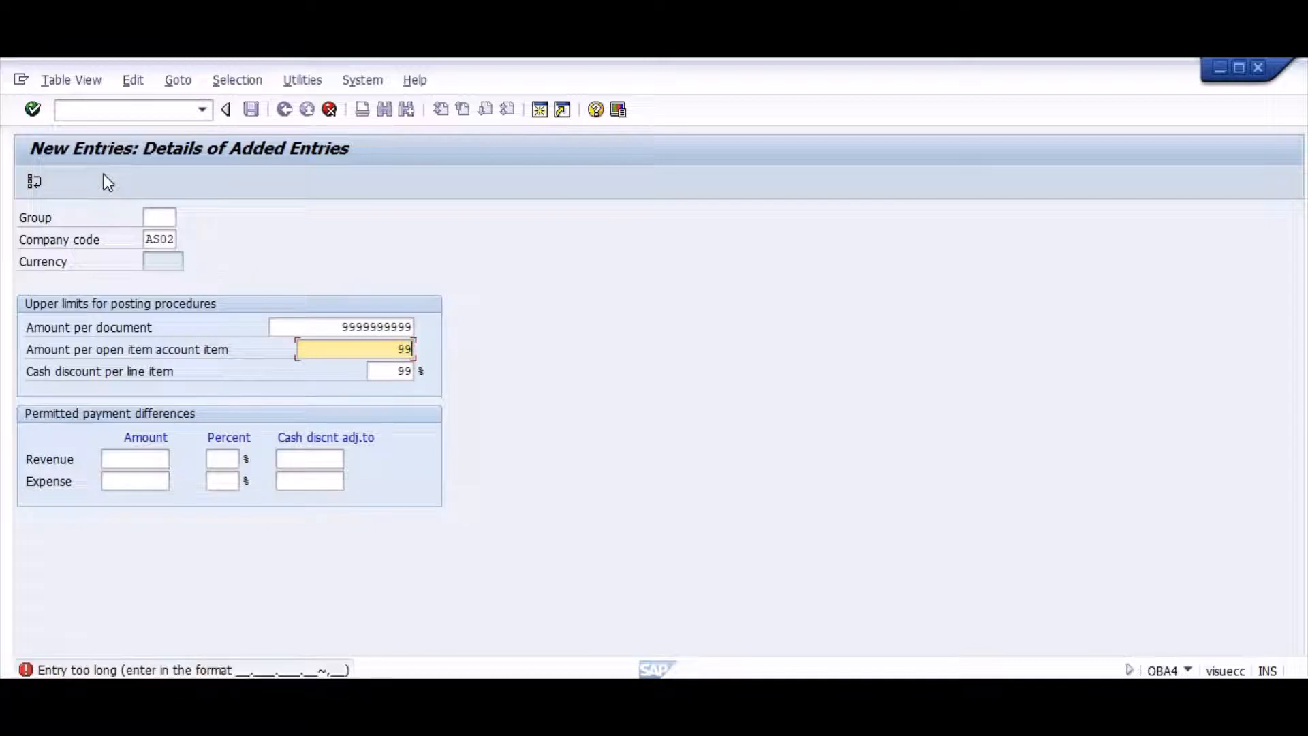
text(99999)
key(Return)
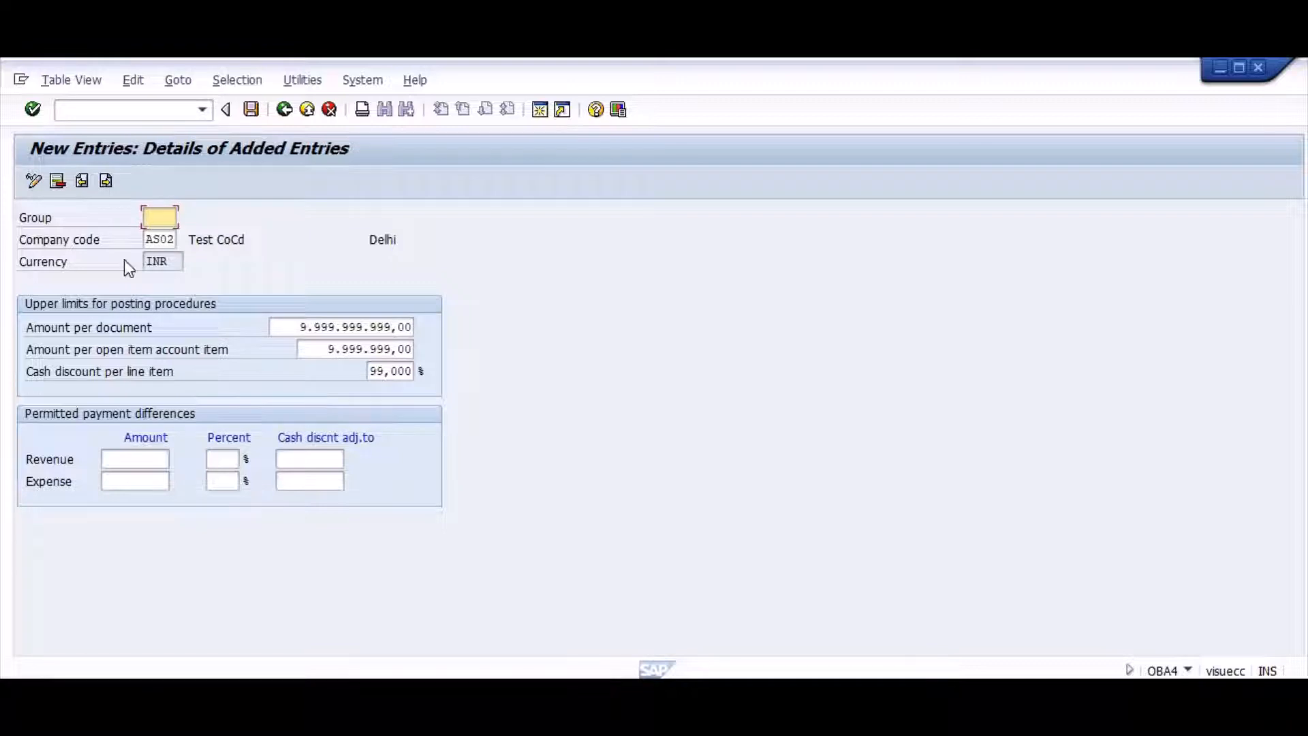
Set the permitted payment differences to 99999 for both revenue and expense, and save the entry to the customizing request.
click(134, 459)
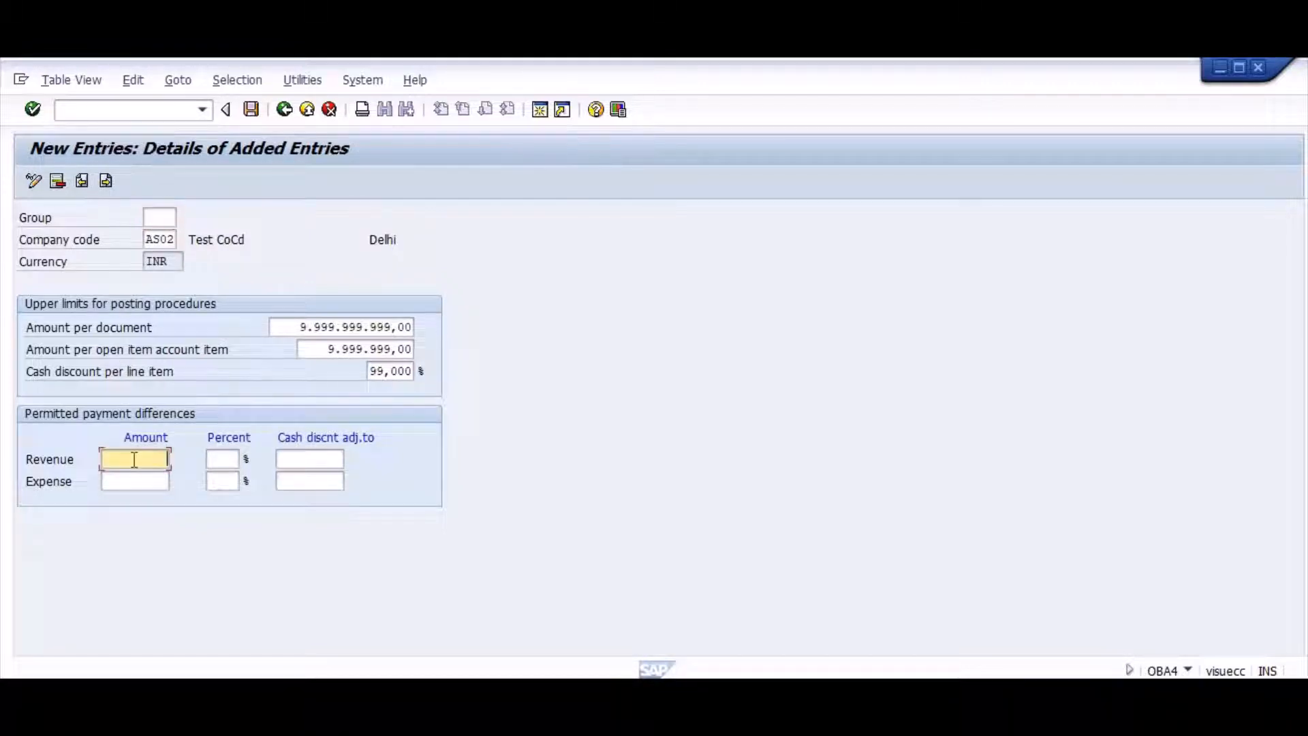
text(99999)
key(Tab)
text(9)
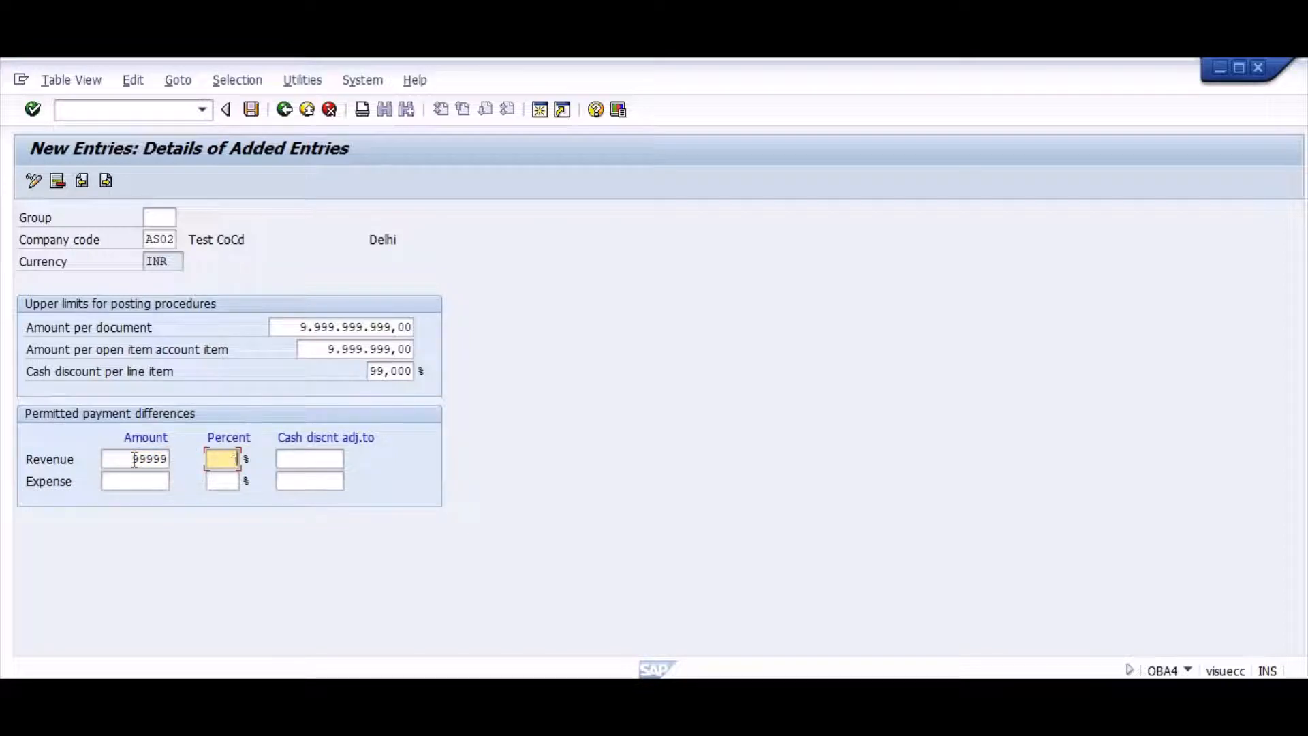
key(Tab)
key(Tab)
text(99999)
key(Return)
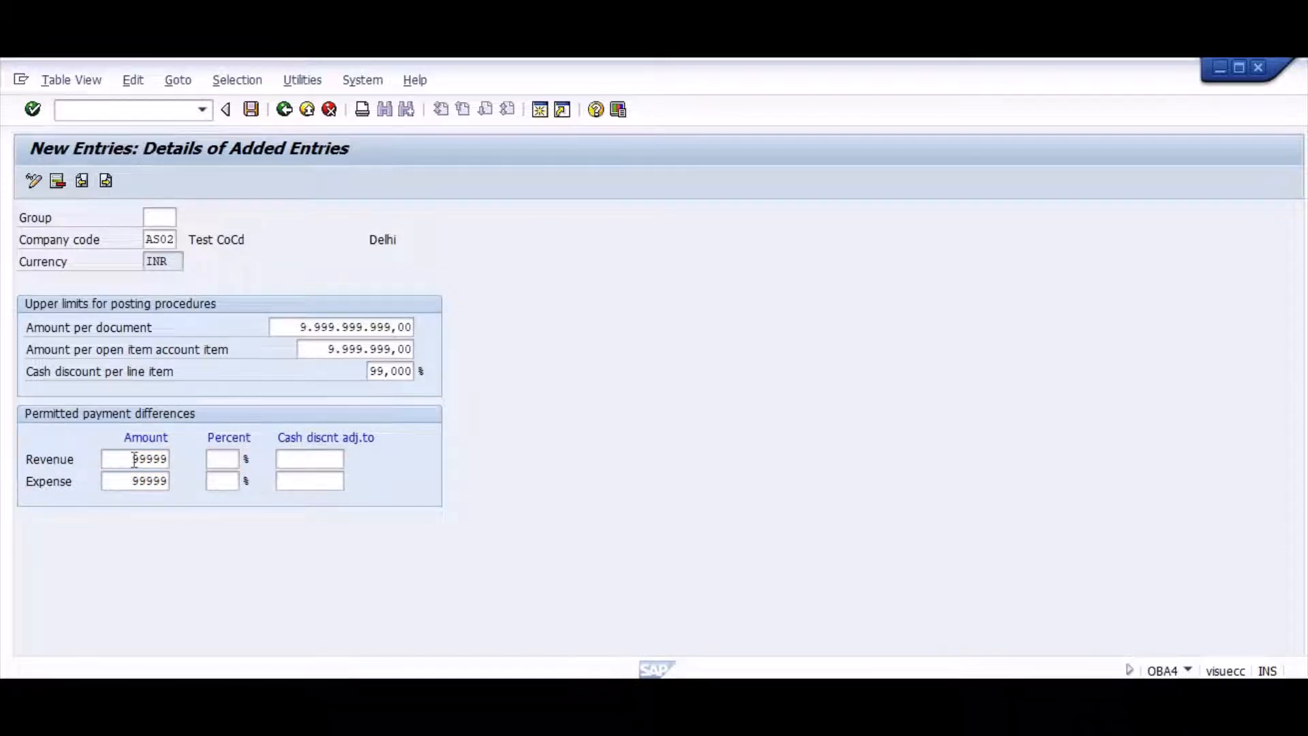
key(ctrl+s)
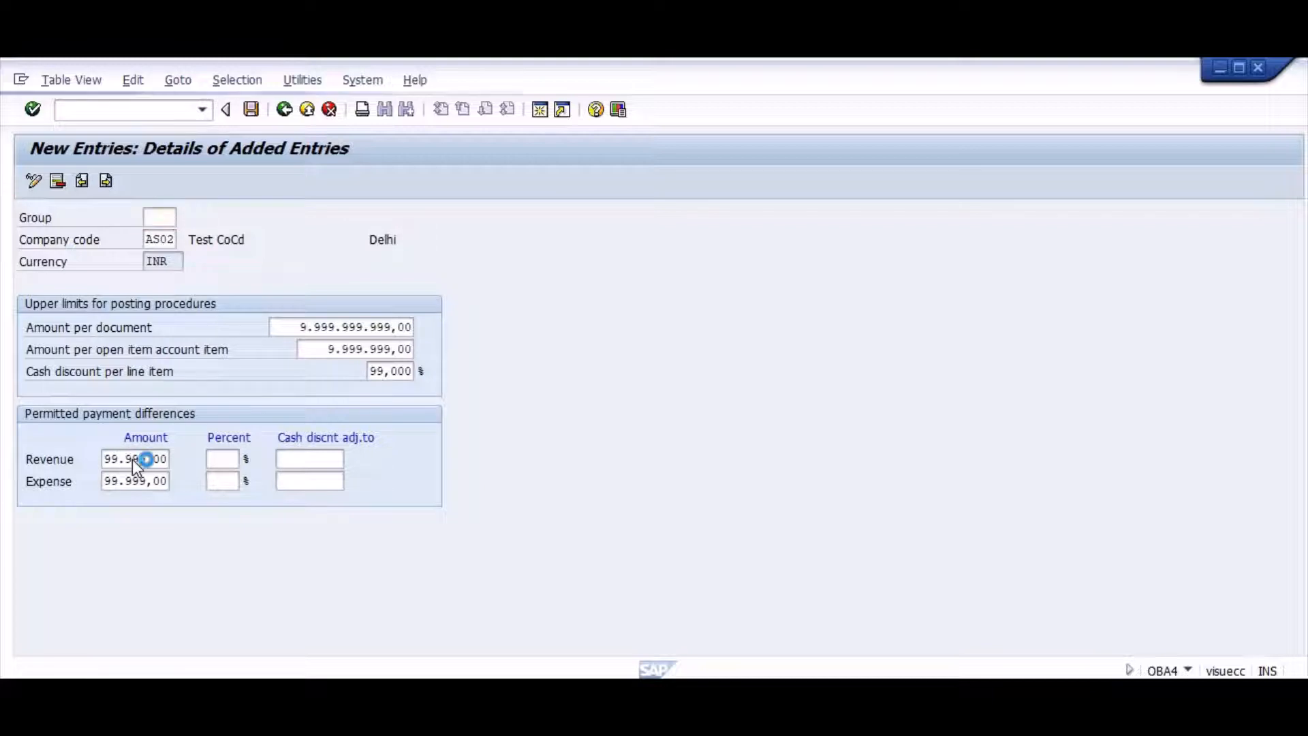
key(Return)
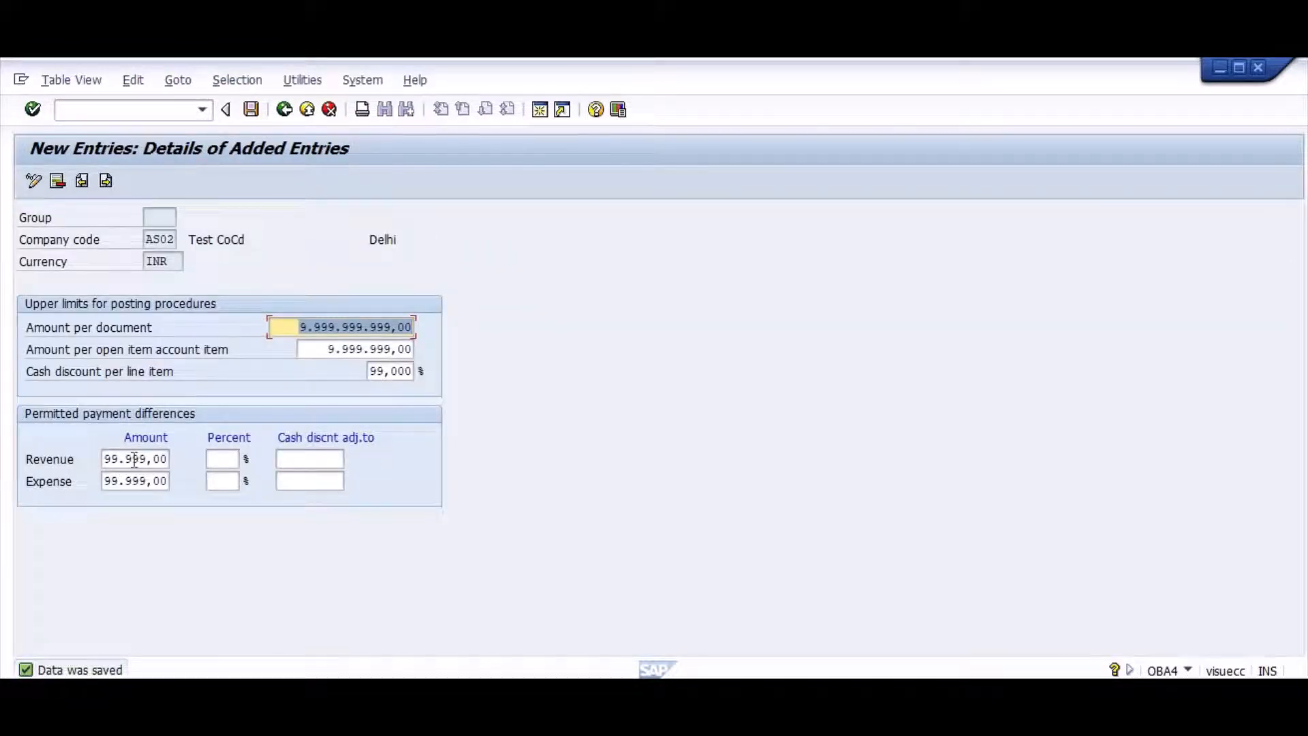
Check the next item in the Word checklist and open the G/L account tolerance groups in SAP with /NOBA0.
key(alt+Tab)
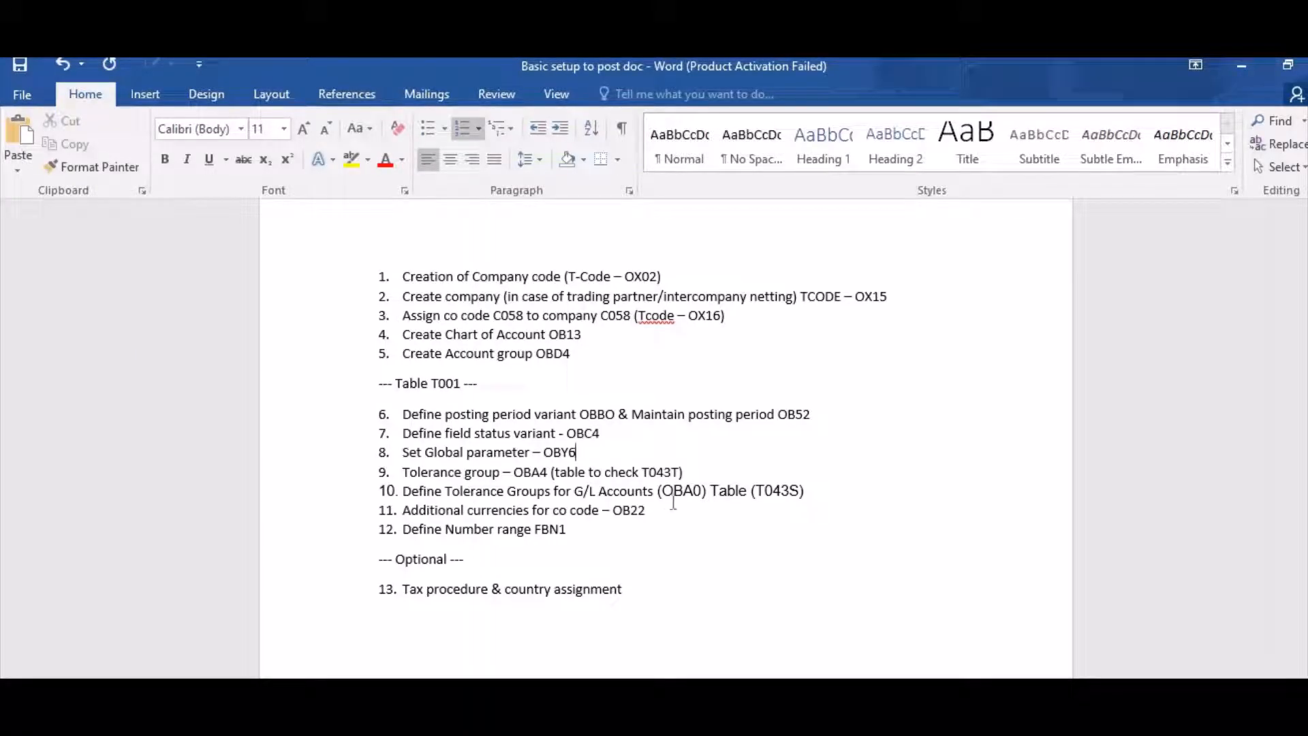
key(alt+Tab)
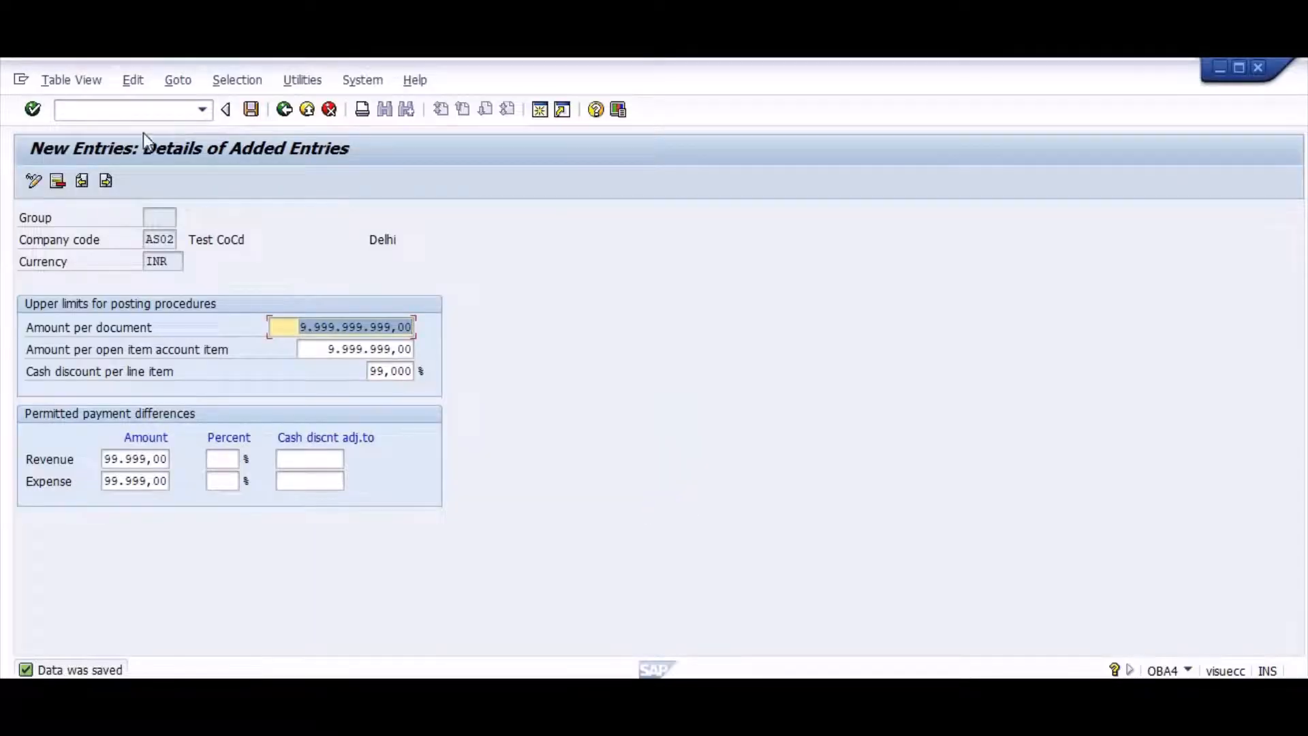
click(133, 118)
text(/N)
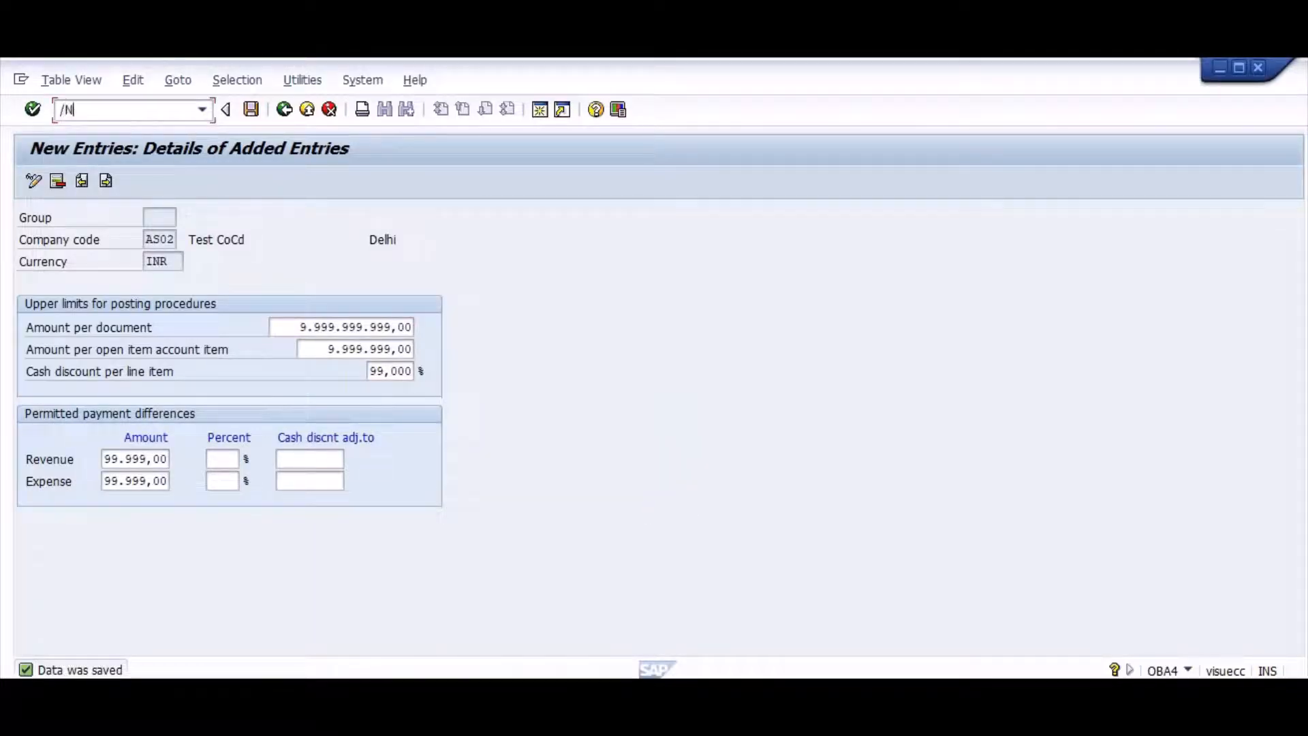
text(OBA0)
key(Return)
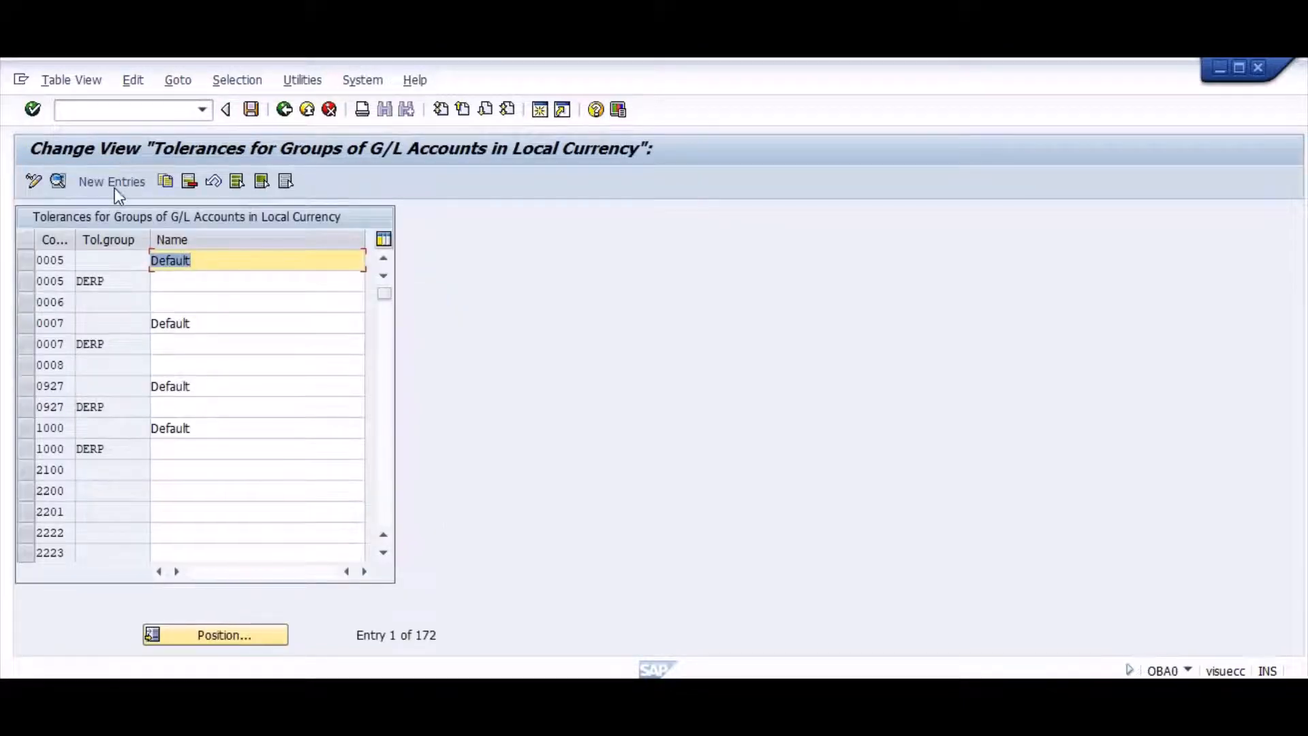
Start a new G/L tolerance entry for company code AS02 with a blank tolerance group.
click(113, 182)
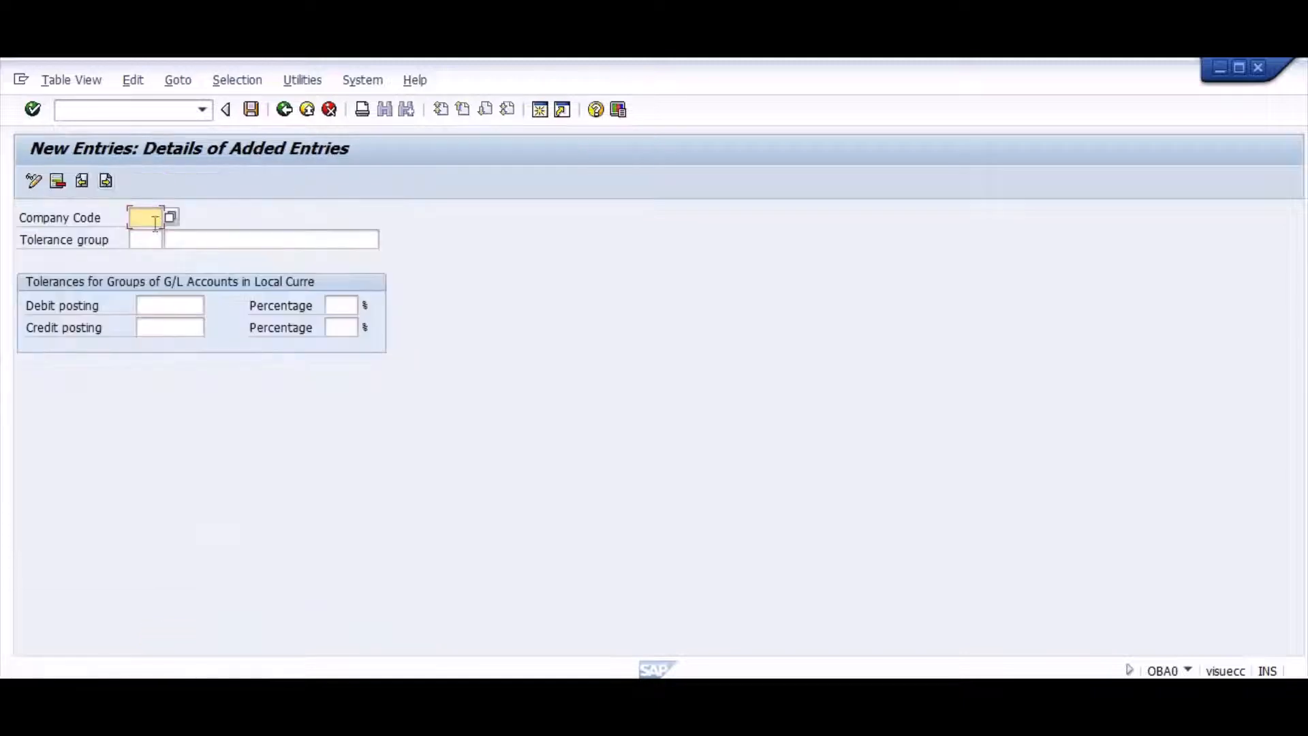
text(AS02)
key(Return)
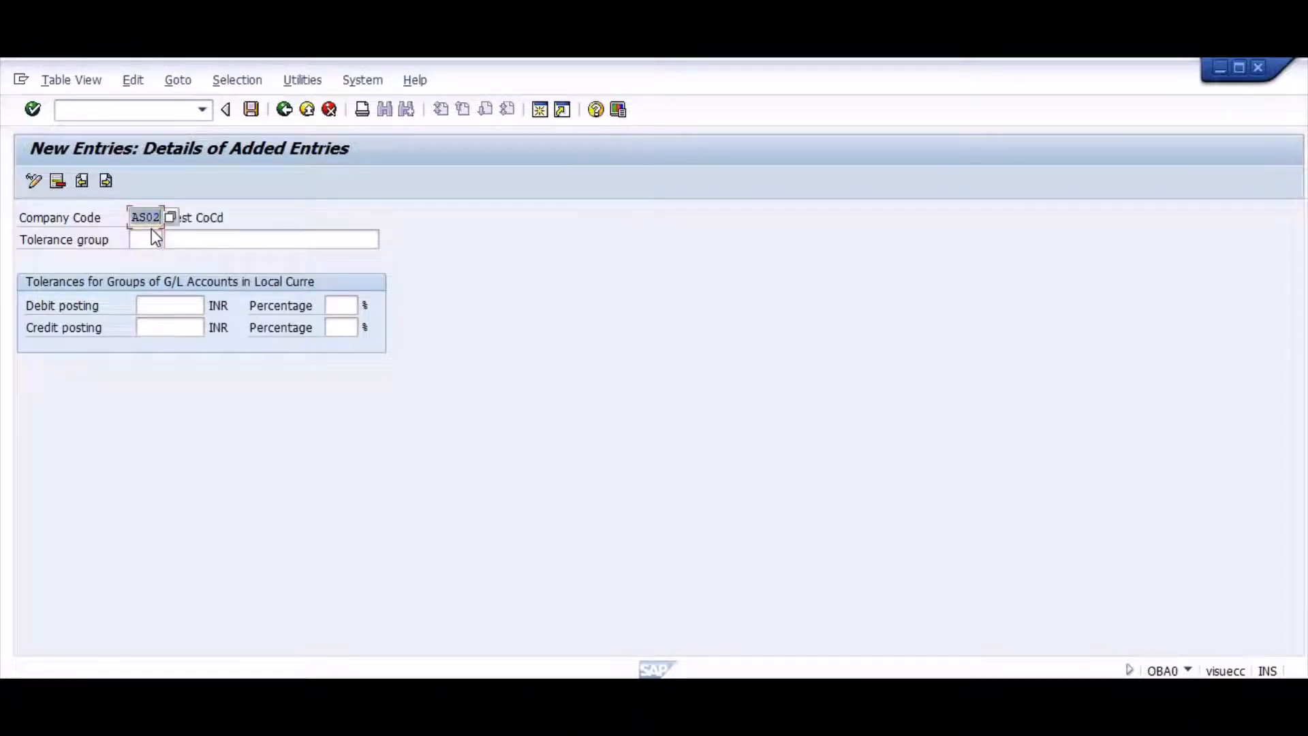
Set the debit and credit posting tolerances to 99999 INR each and save the entry to the customizing request.
click(157, 302)
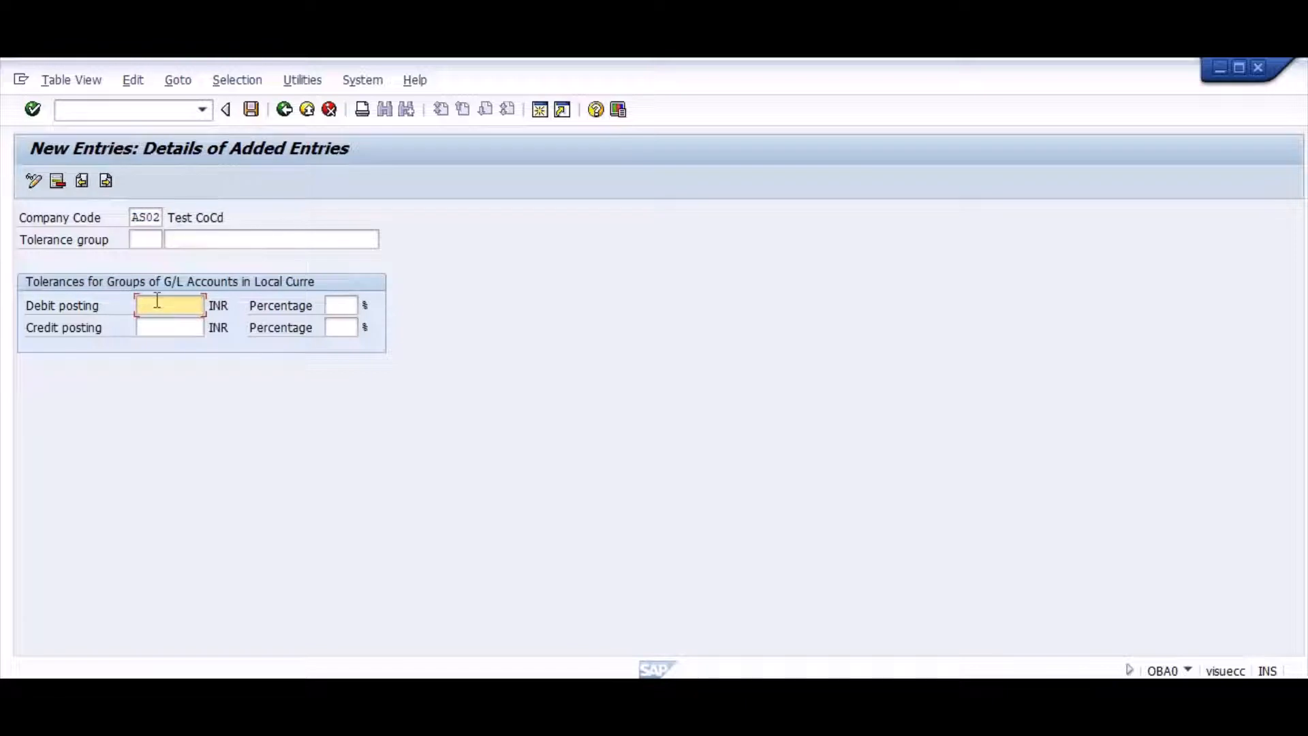
text(99999)
key(Tab)
key(Tab)
text(999)
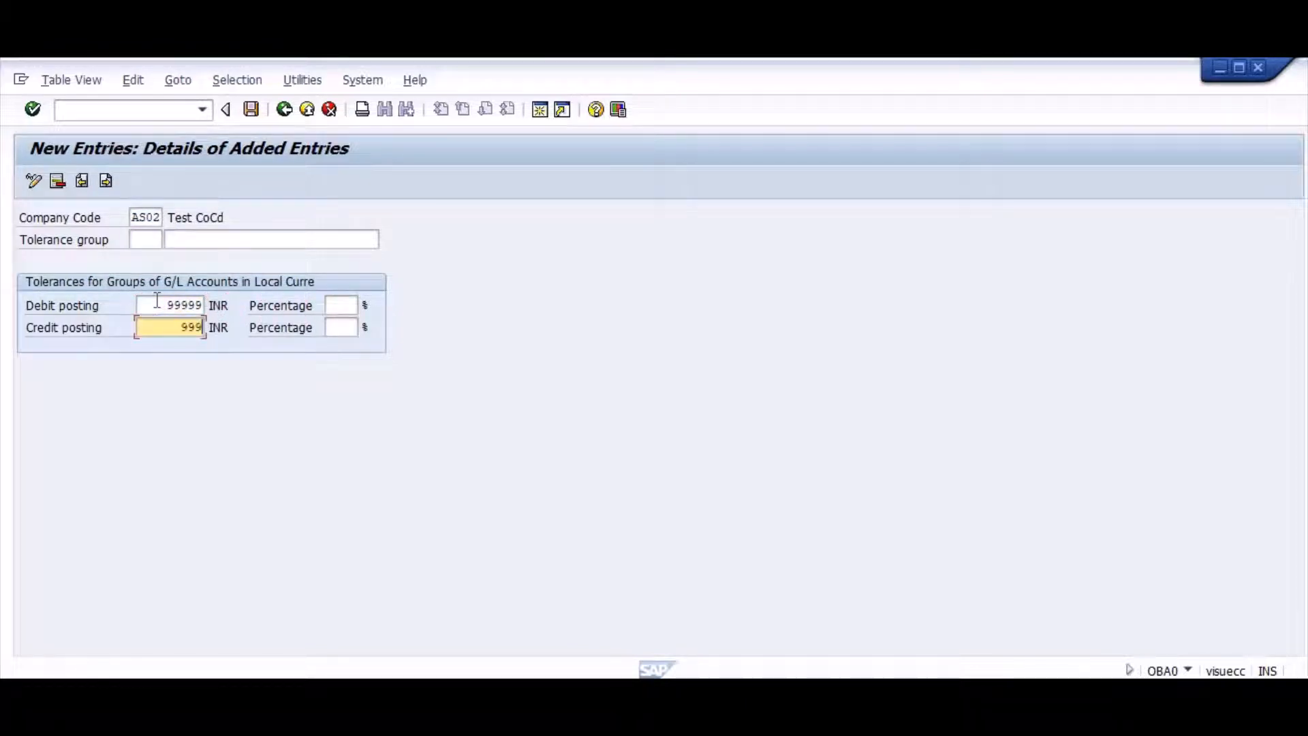
key(Return)
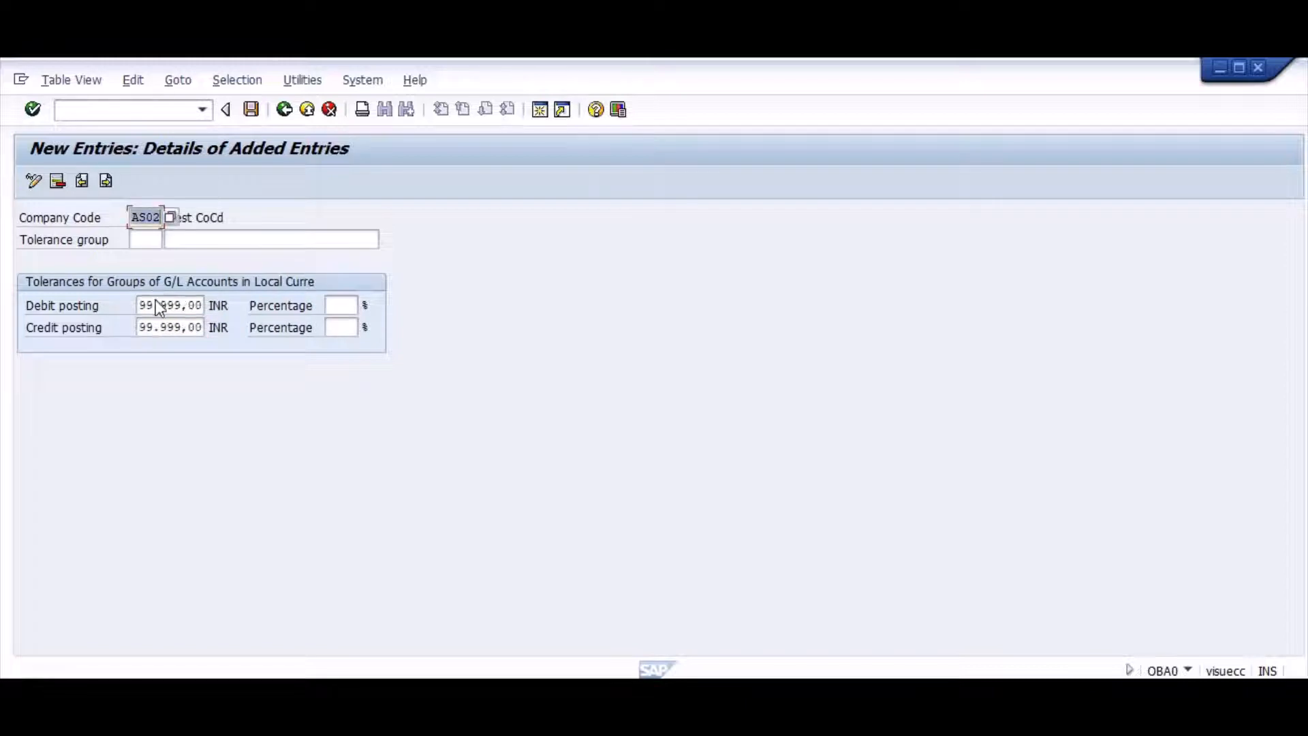
click(156, 301)
key(Return)
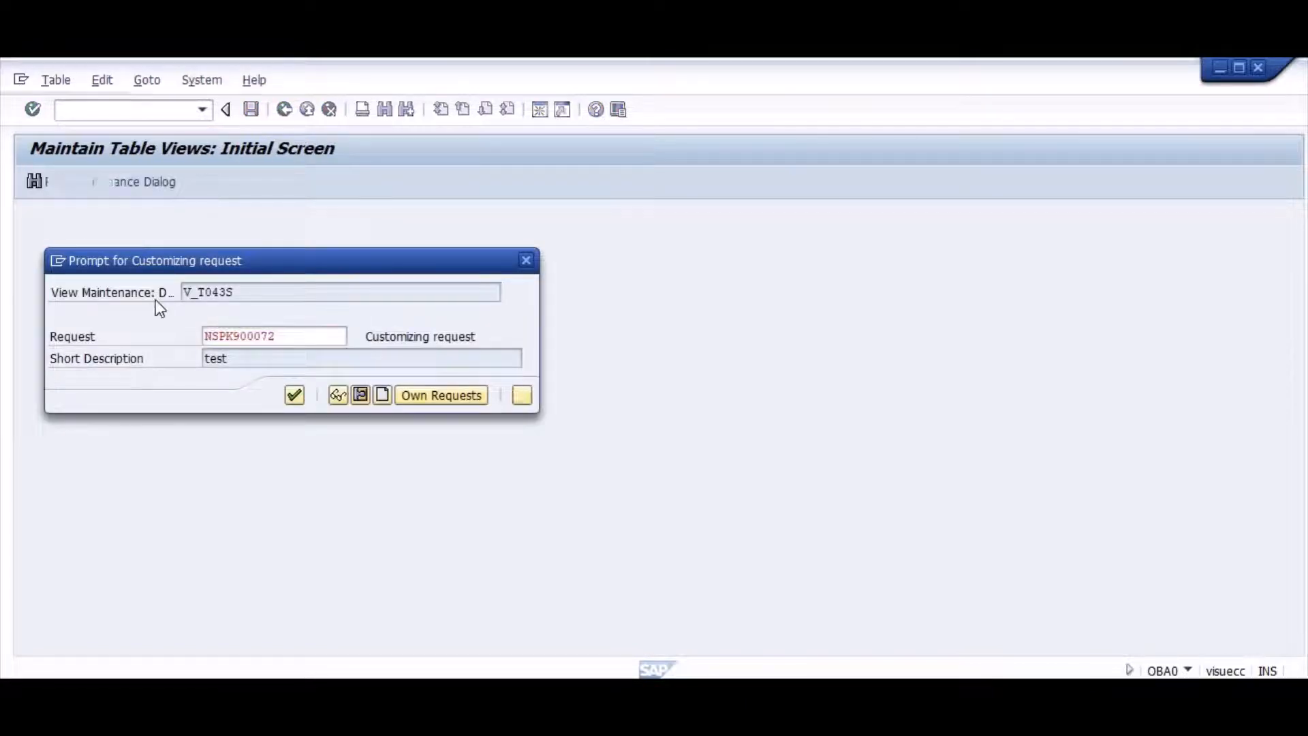
Check the next item in the Word checklist and open the additional local currencies for company codes in SAP with /NOB22.
key(alt+Tab)
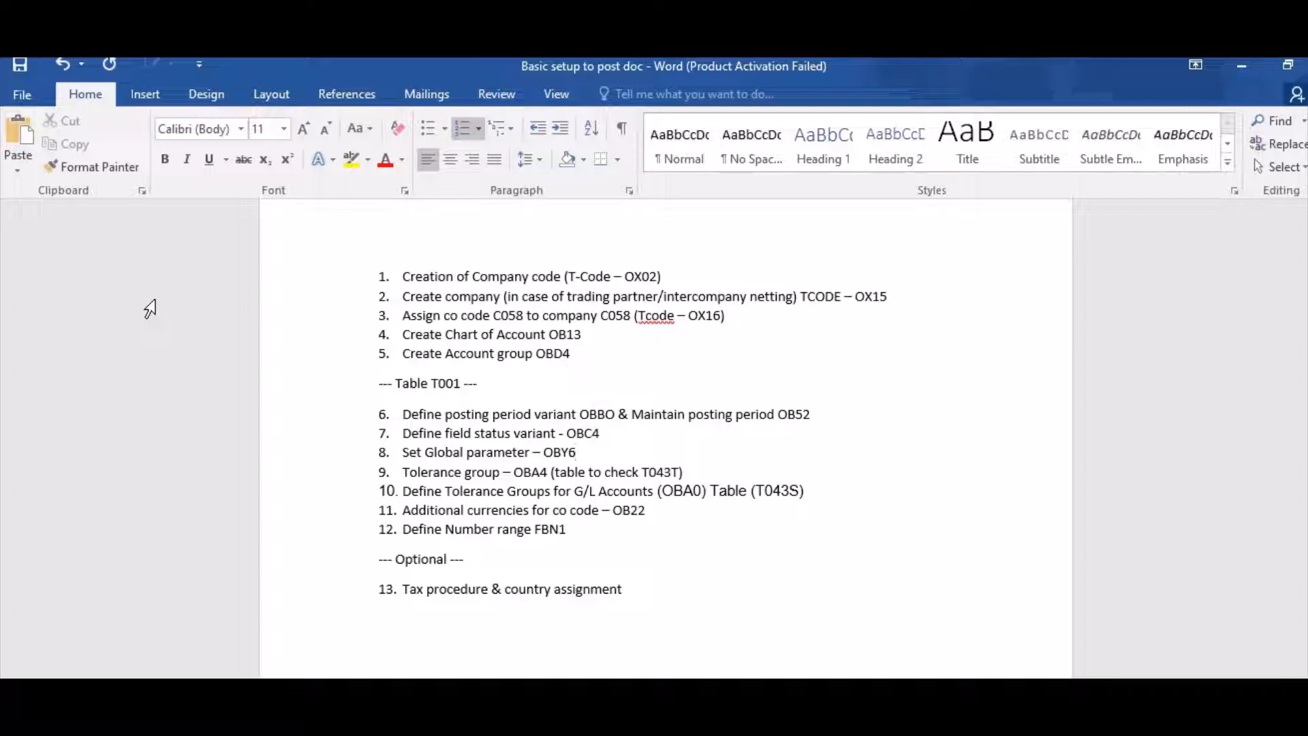
key(alt+Tab)
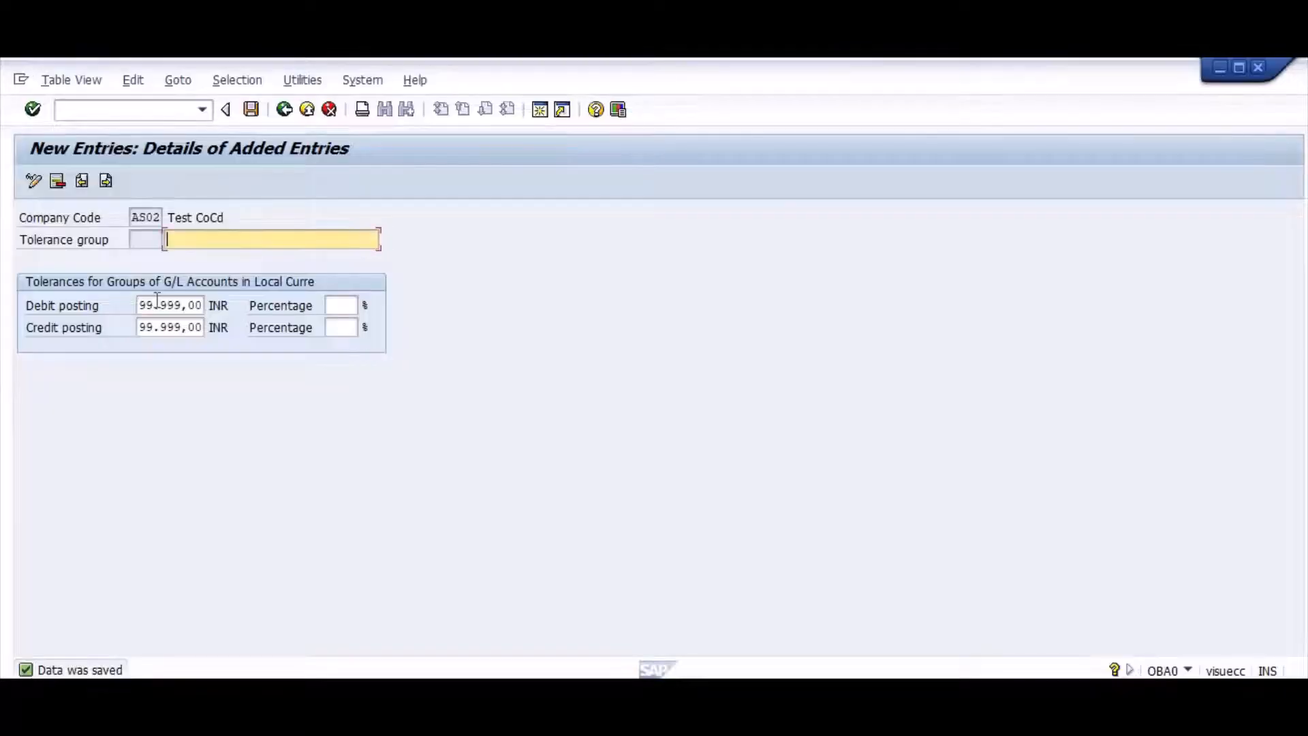
click(149, 120)
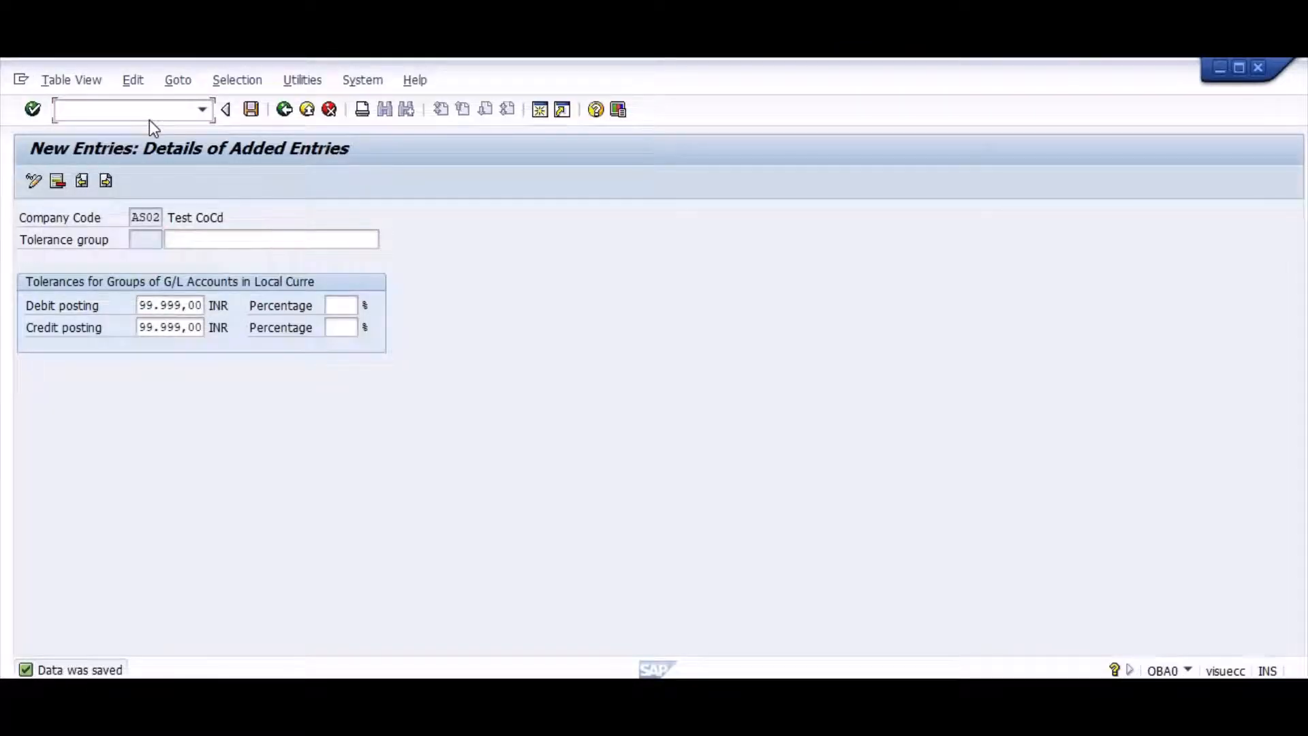
text(/NOB22)
key(Return)
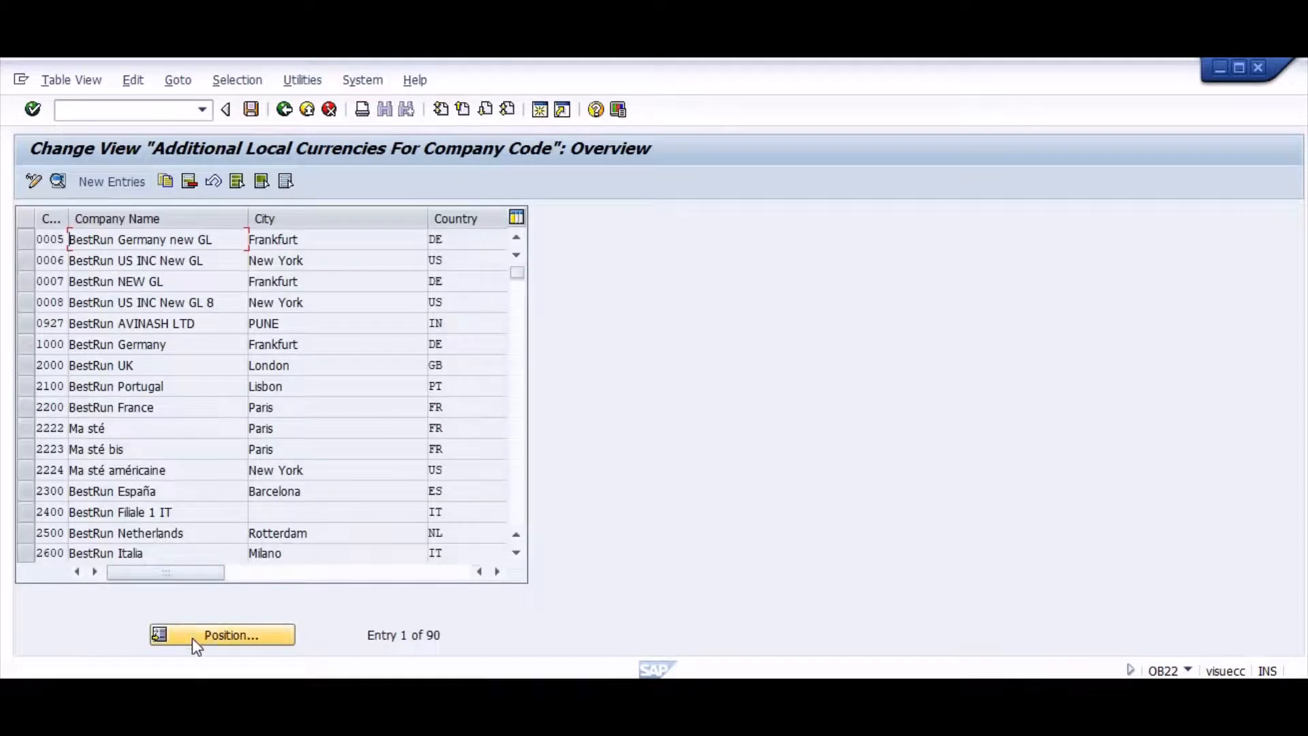
Look up company code AS02 in the additional local currencies overview.
click(193, 639)
text(AS)
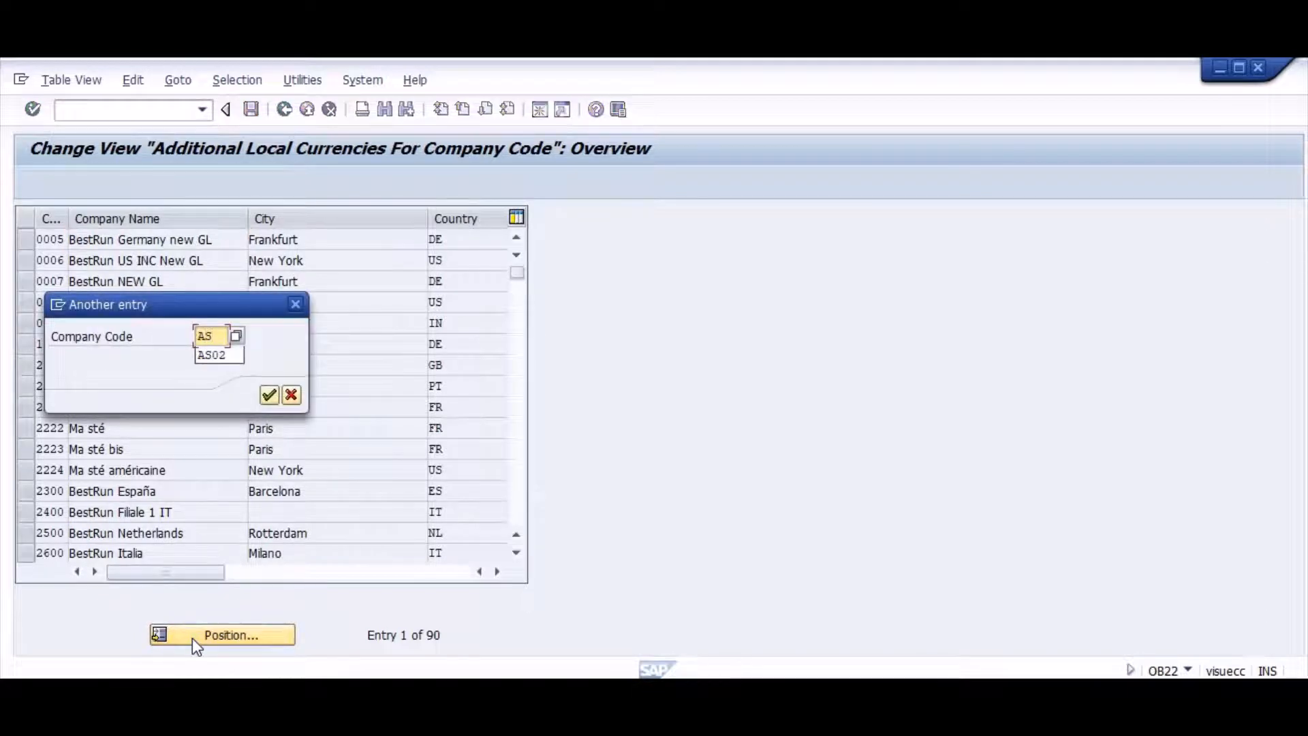
text(02)
key(Return)
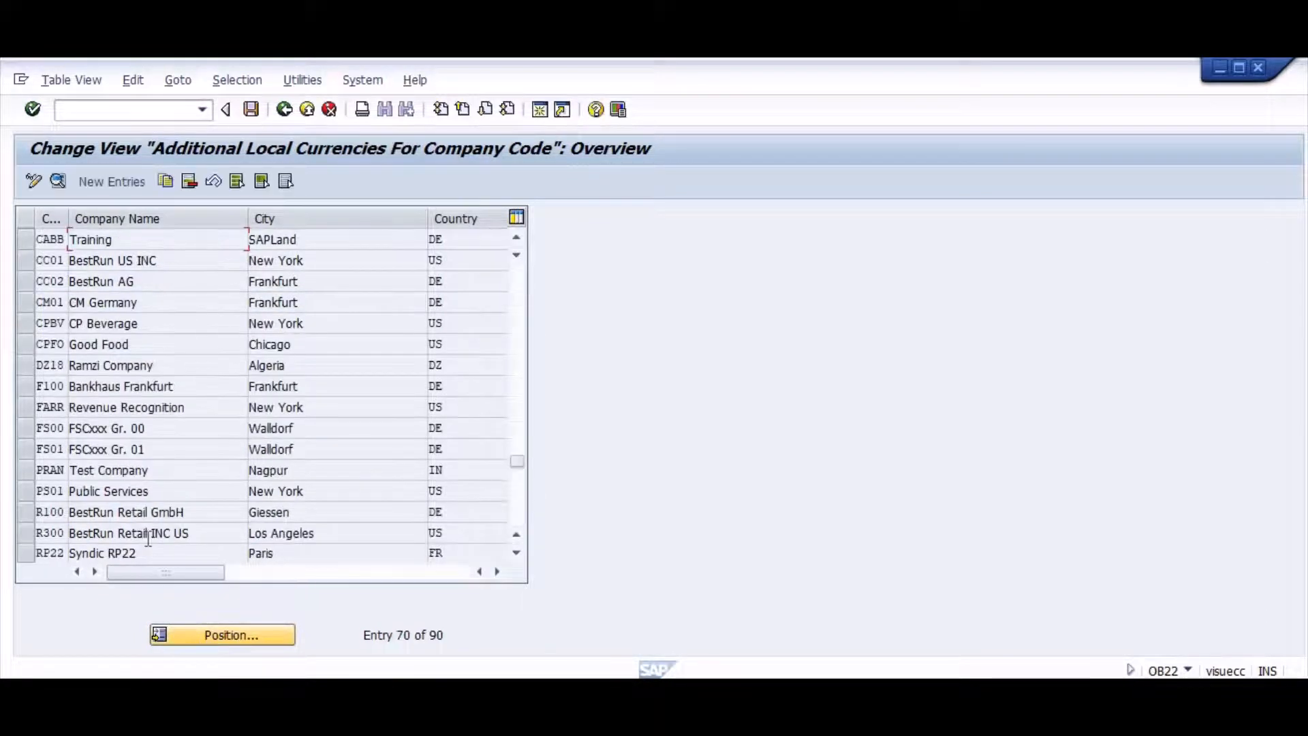
Start a new additional local currencies entry for company code AS02.
click(124, 184)
text(AS)
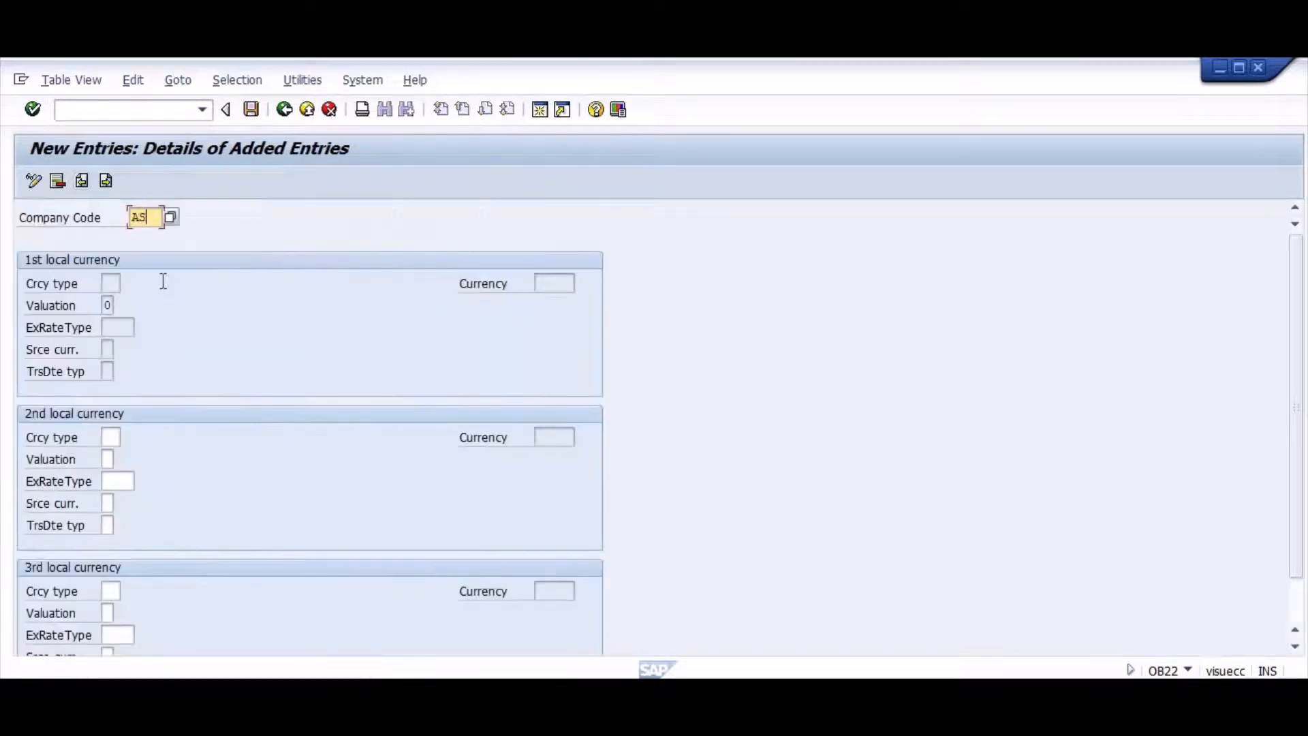
text(02)
key(Return)
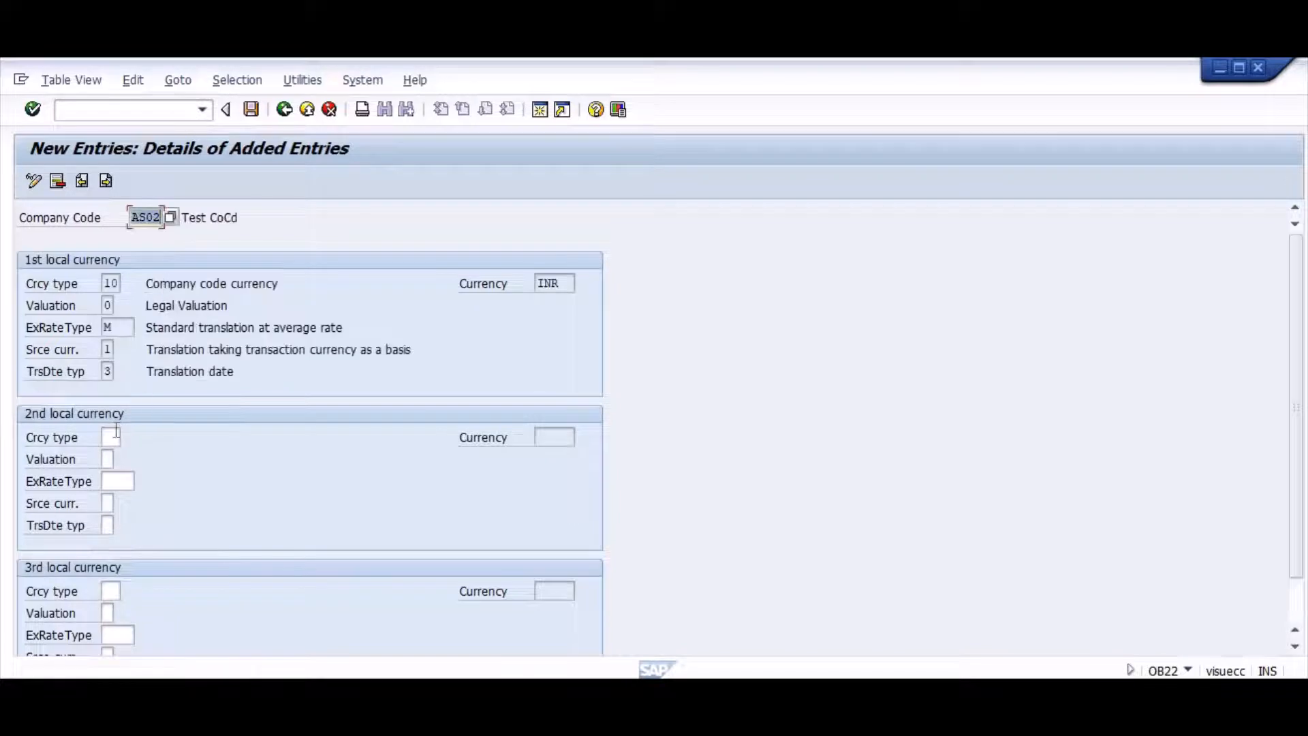
Set the second local currency to currency type 30 (Group currency) with valuation 1 (Group Valuation).
click(112, 437)
click(130, 438)
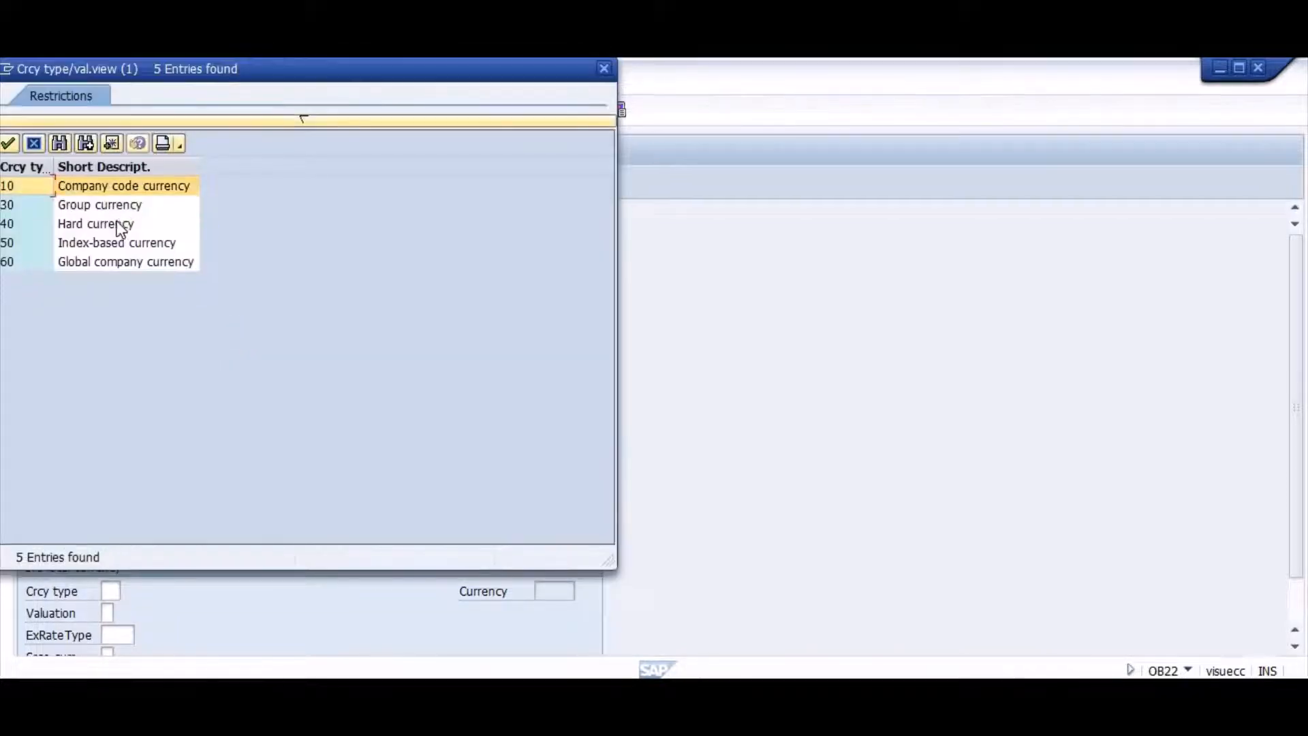
double_click(103, 204)
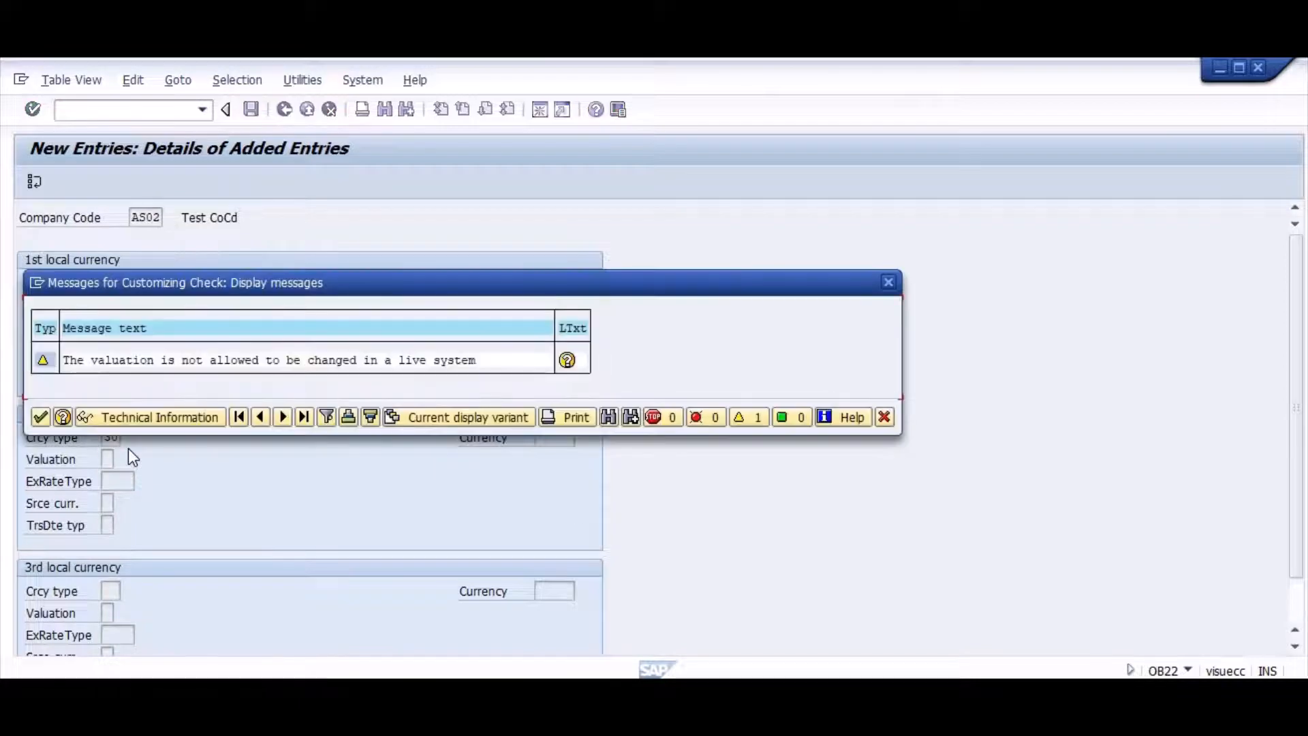
key(Return)
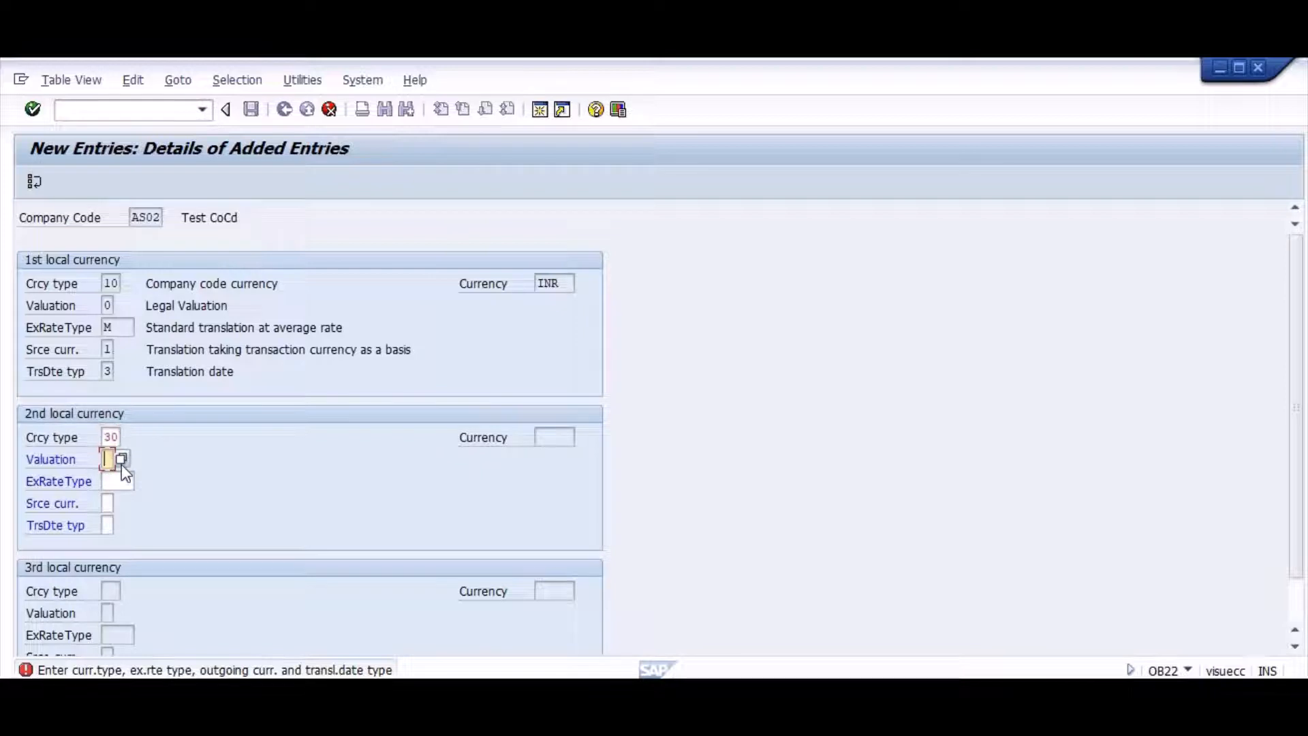
click(122, 462)
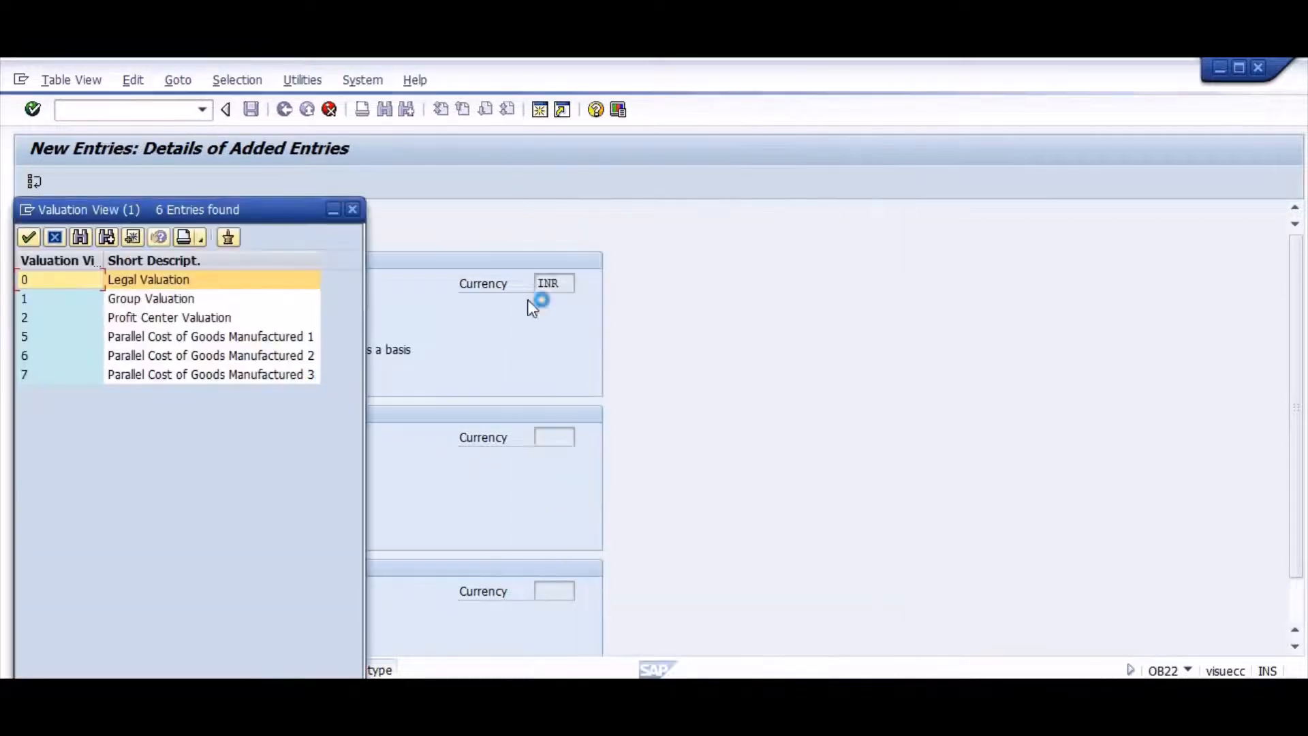
double_click(149, 299)
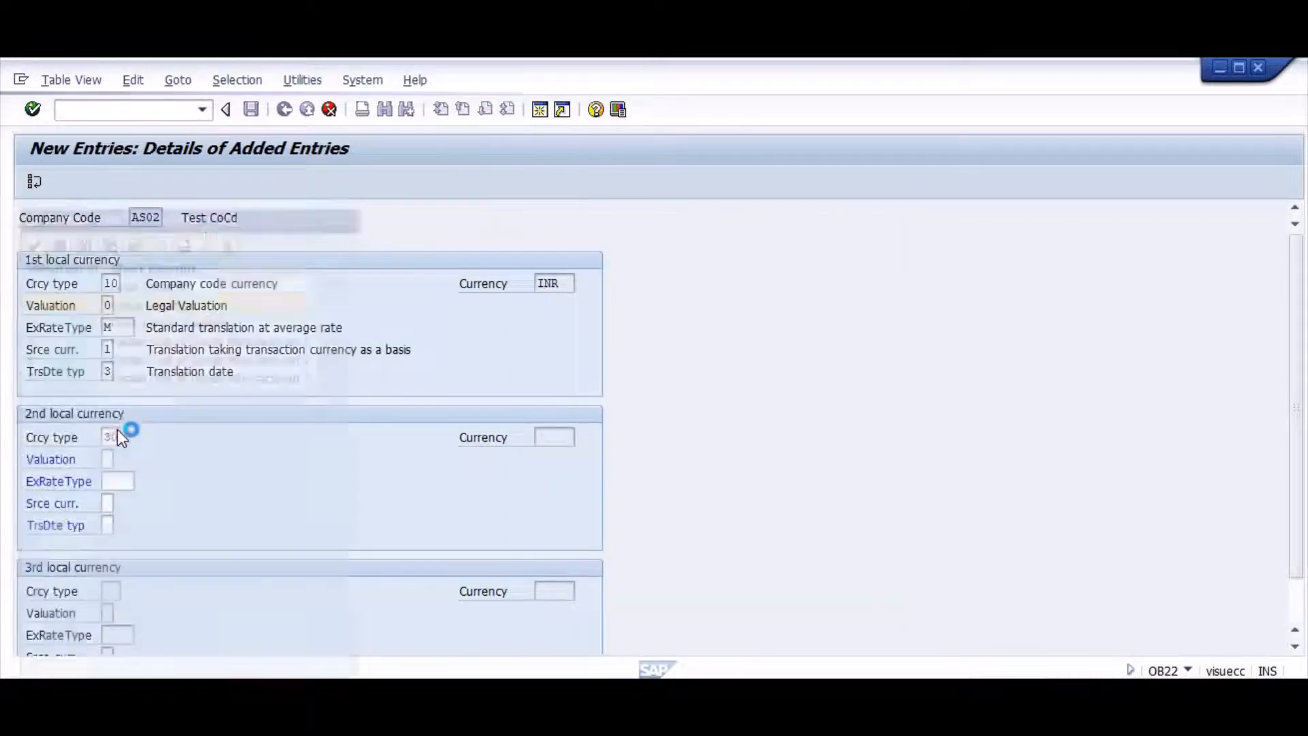
Enter exchange rate type M for the second local currency and look through the available exchange rate types.
click(124, 481)
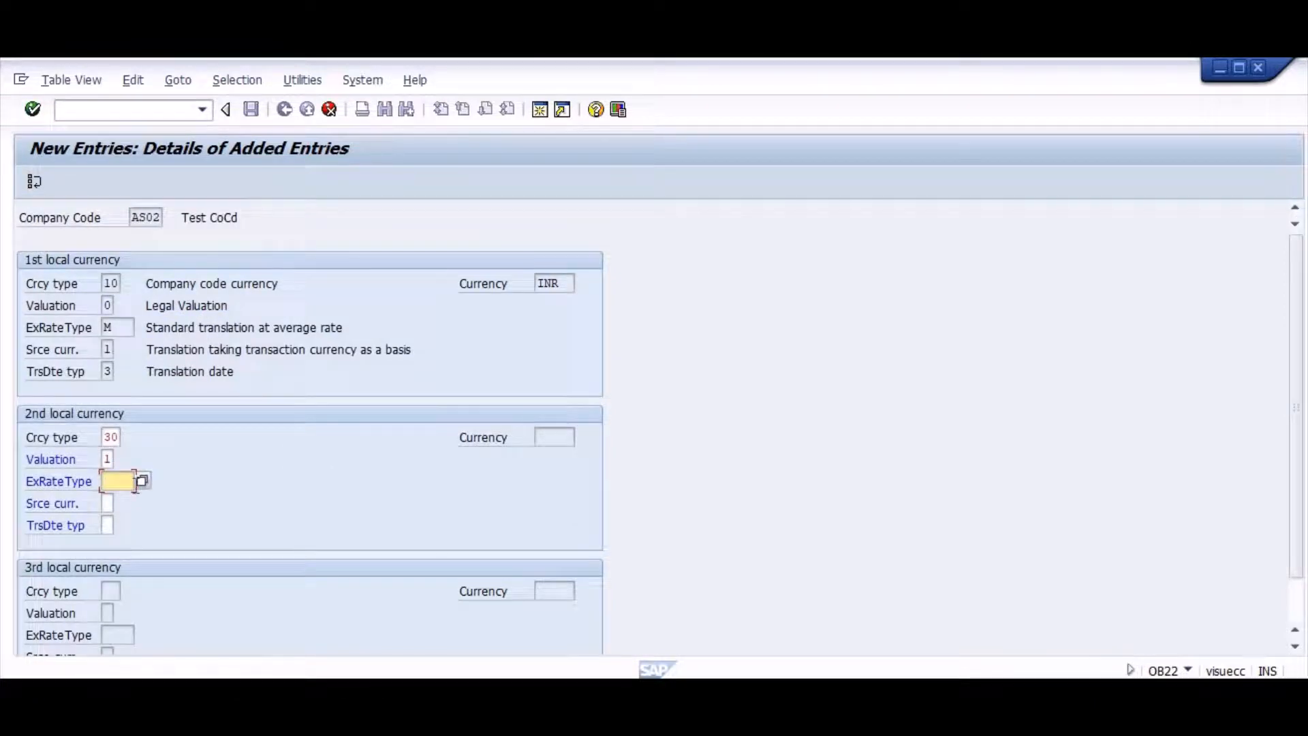
text(M)
click(146, 481)
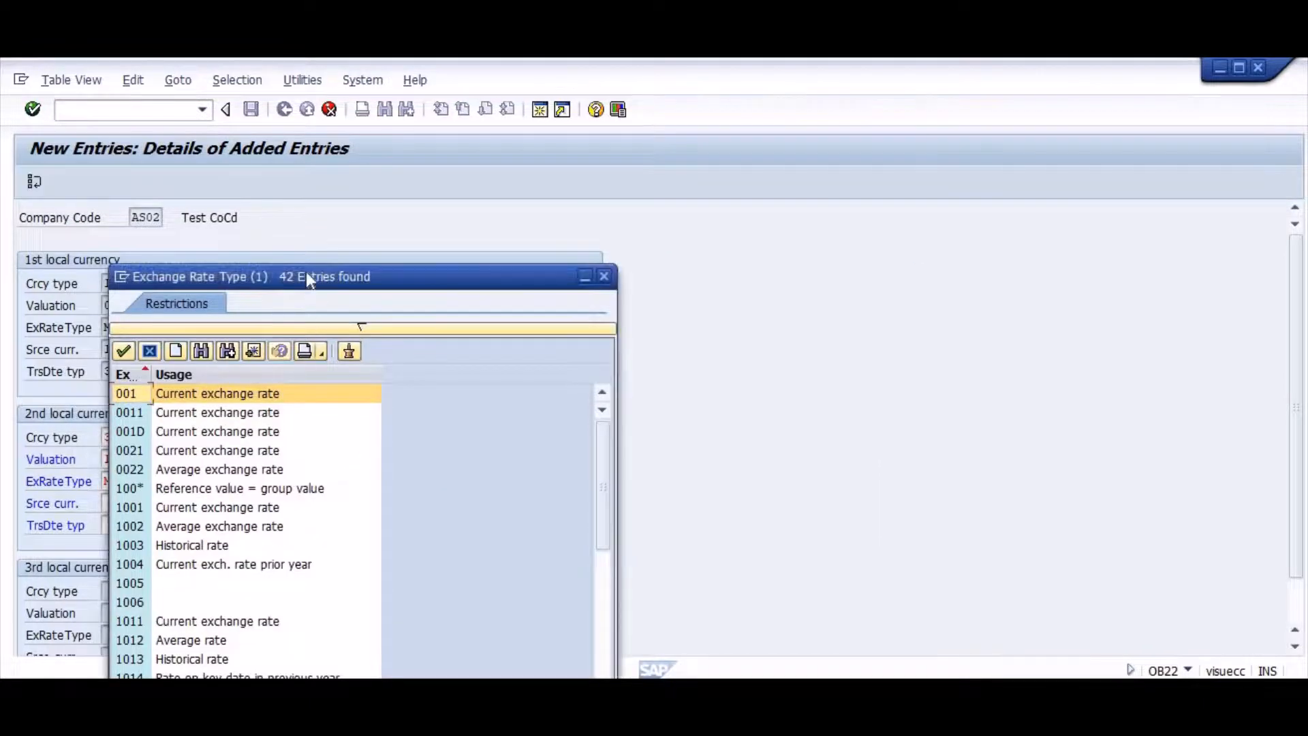
drag(306, 273, 320, 170)
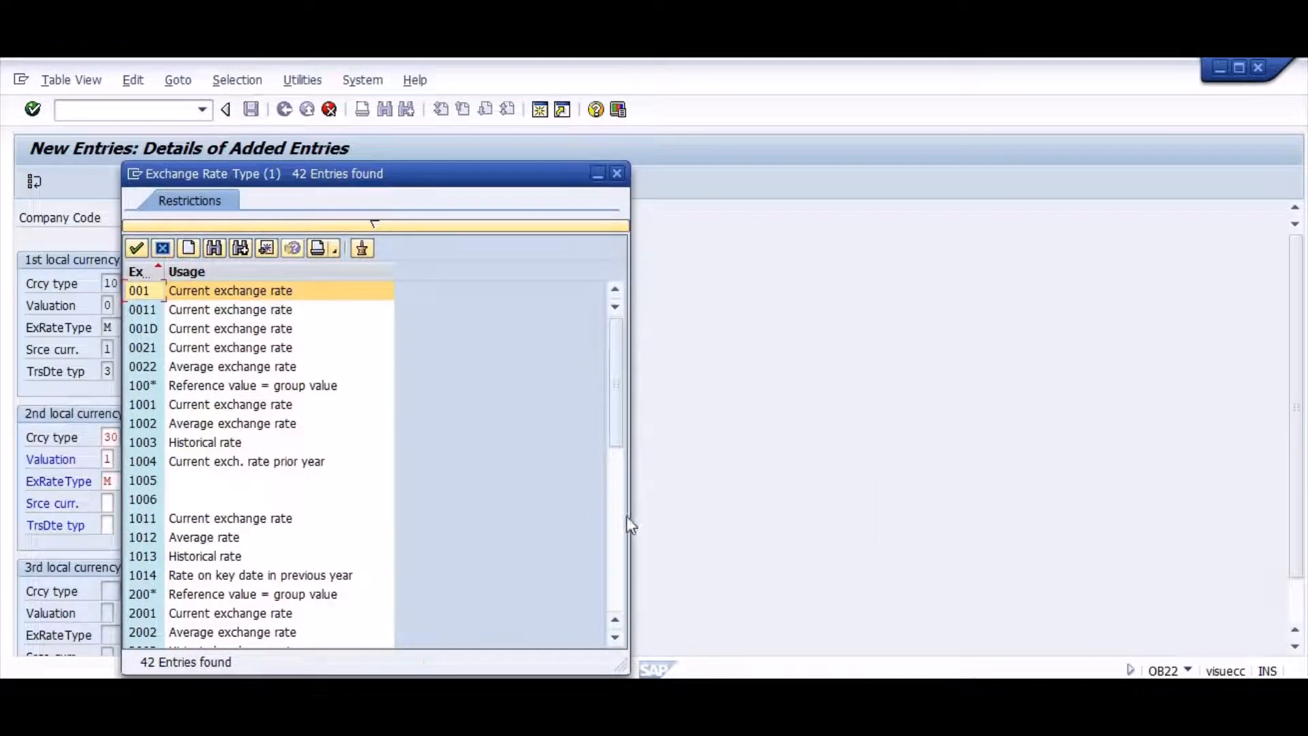
click(614, 529)
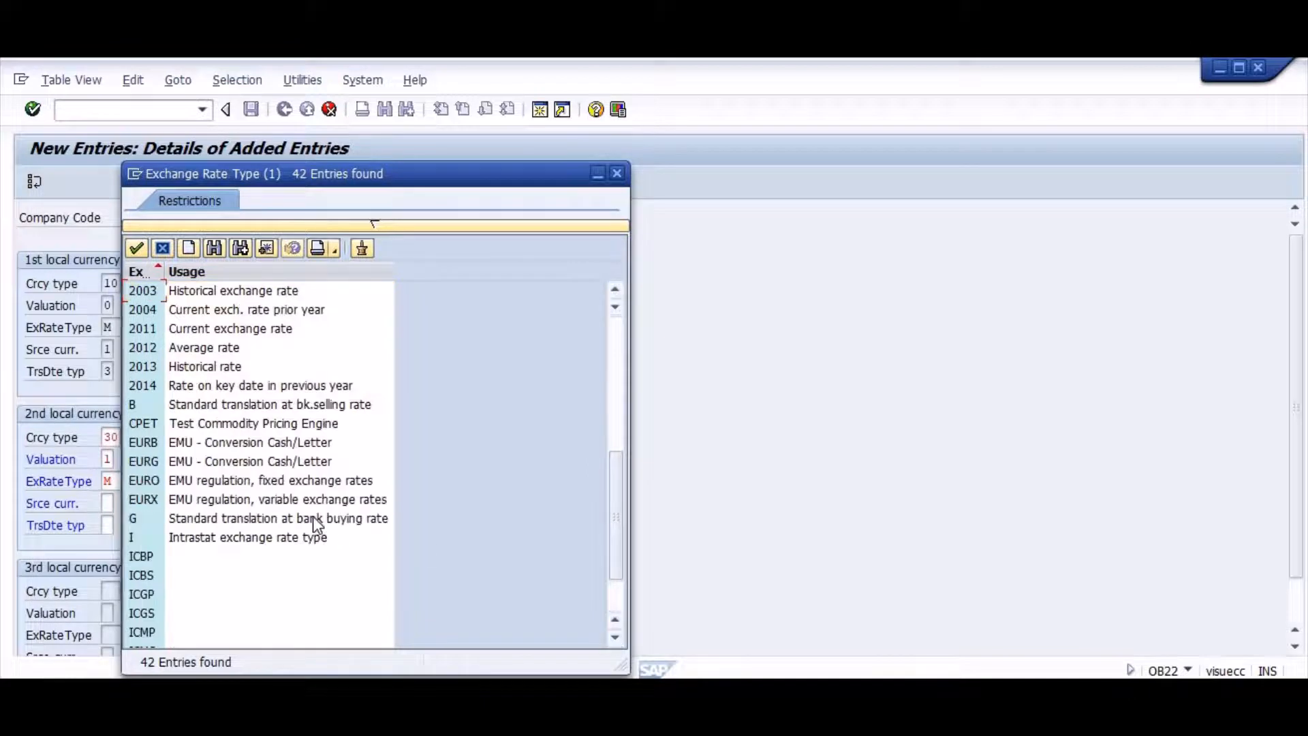
Choose exchange rate type M for the second local currency of company code AS02 and validate the entry.
click(618, 591)
double_click(301, 615)
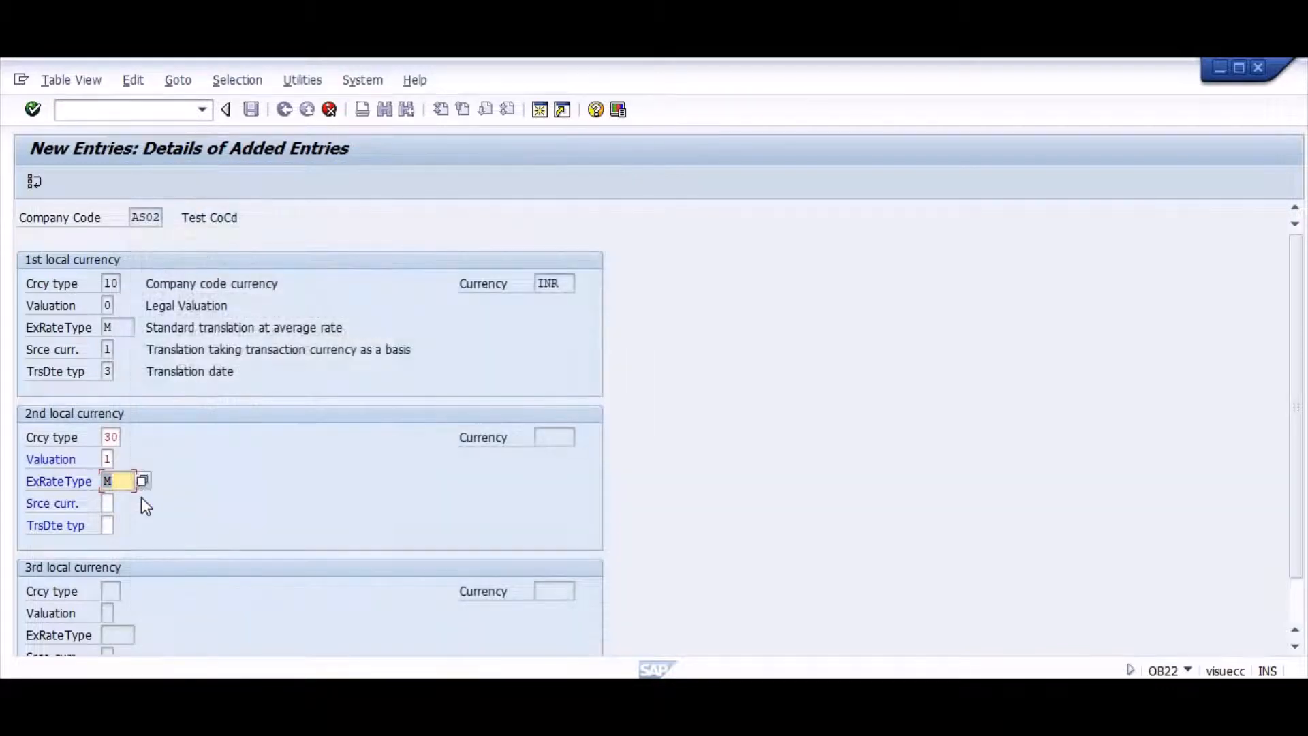
key(Return)
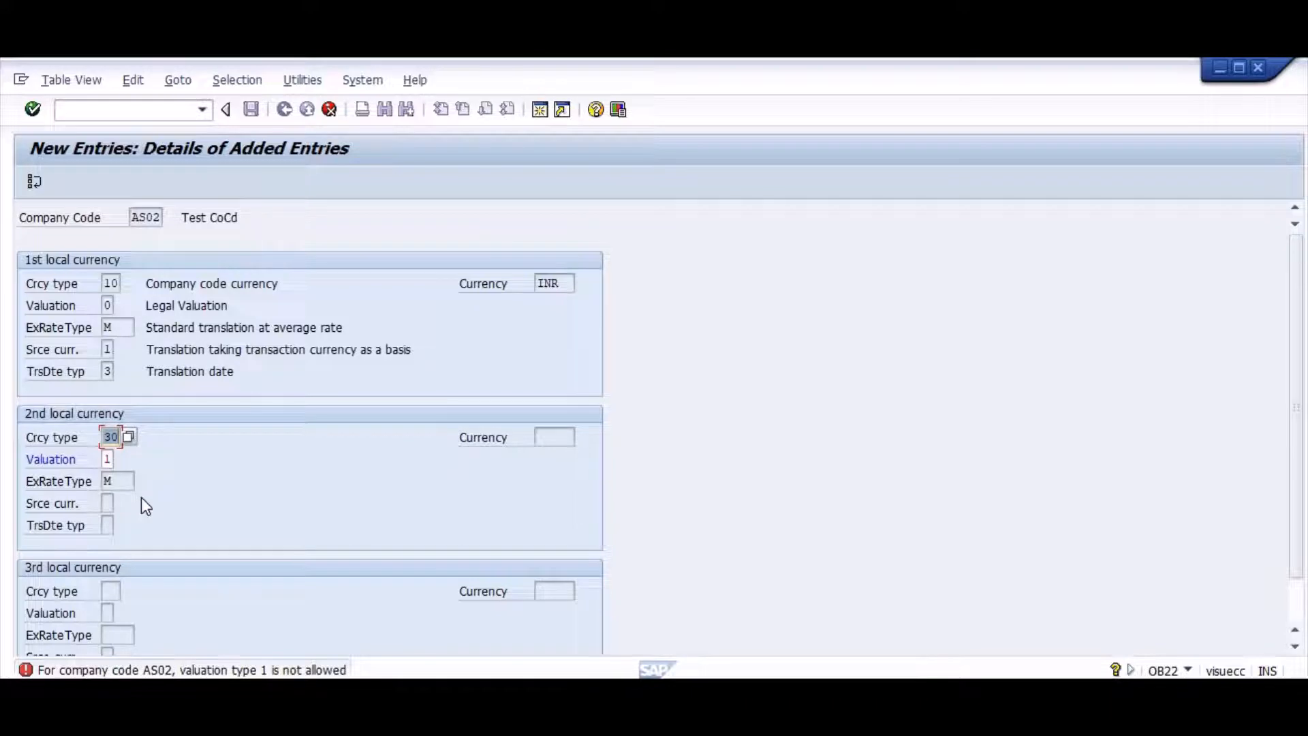
Try to set the second local currency's valuation to 0 (Legal Valuation) from the list of valuation views and validate it.
key(Tab)
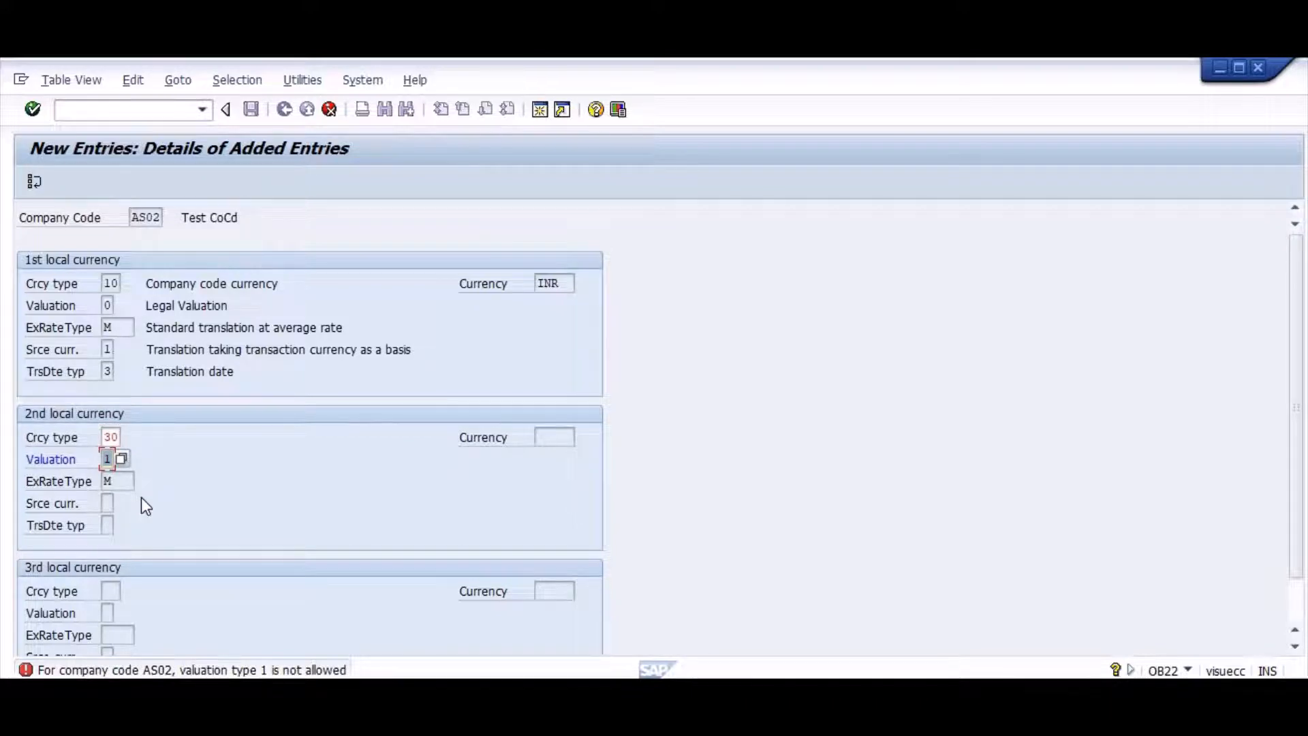
key(F4)
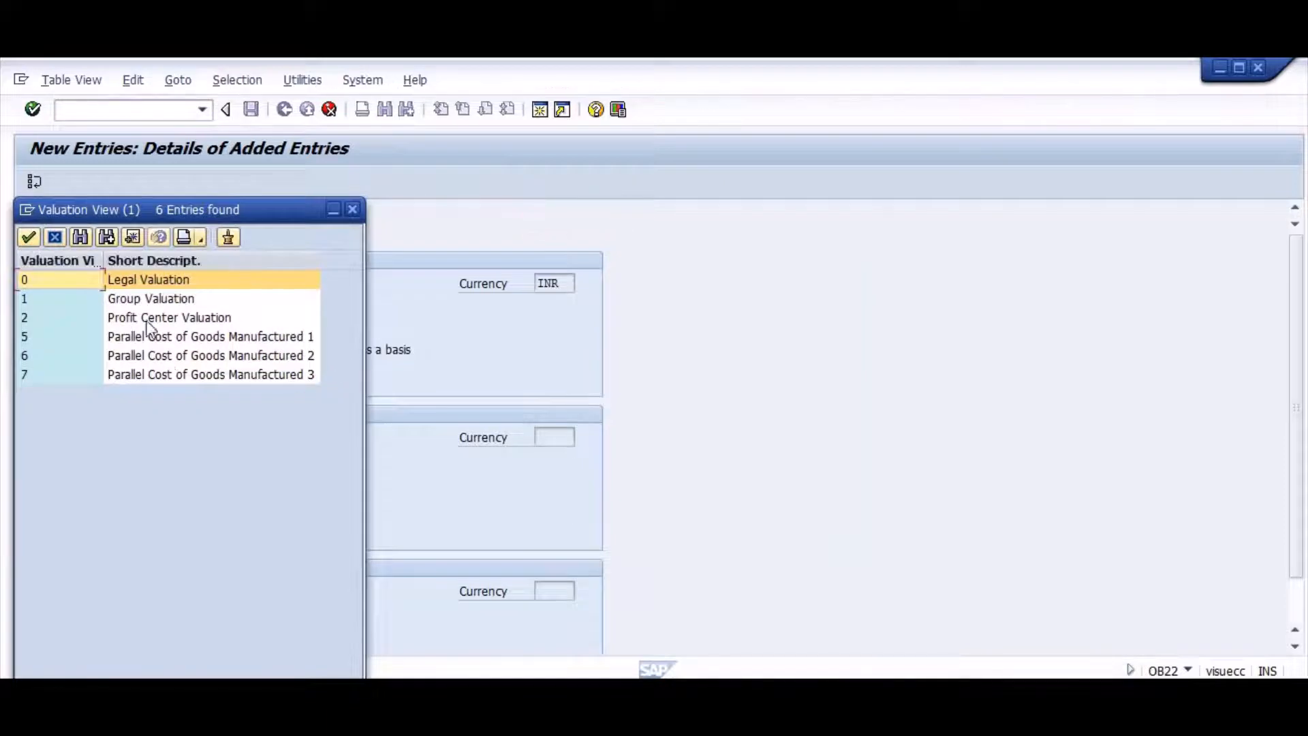
double_click(140, 280)
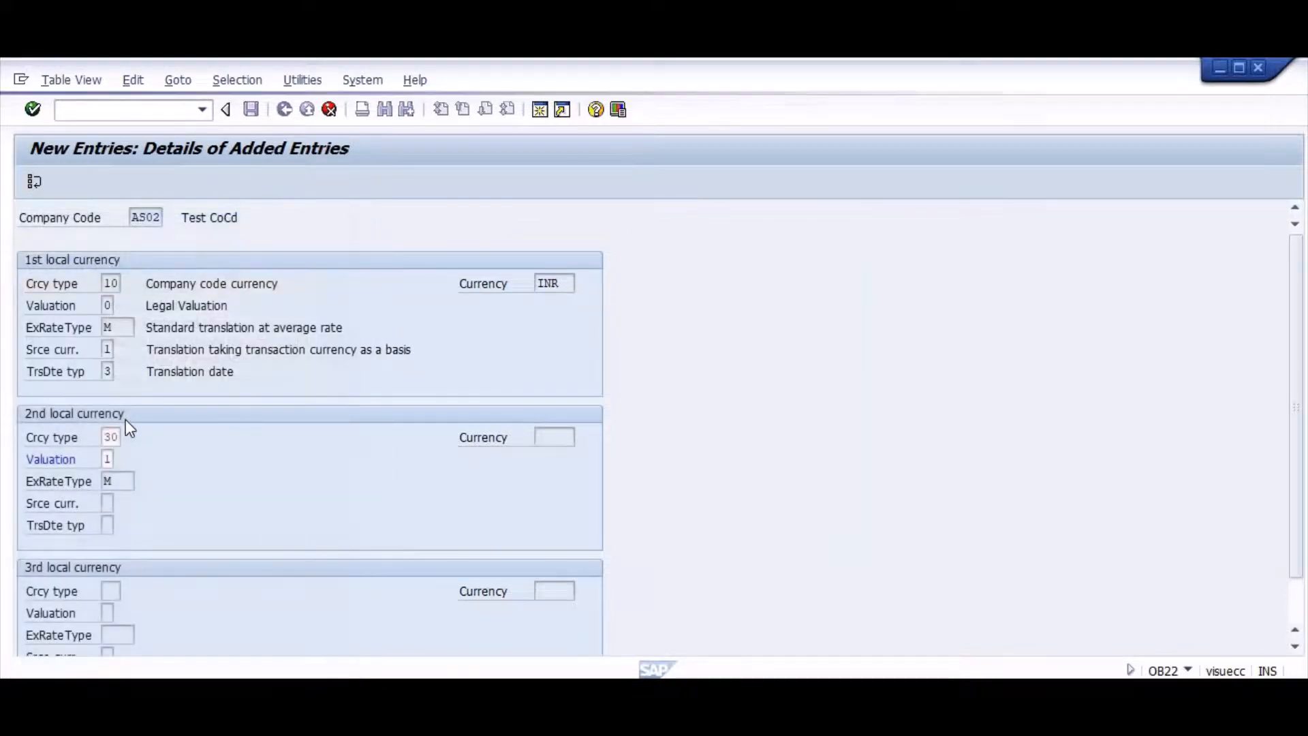
key(Return)
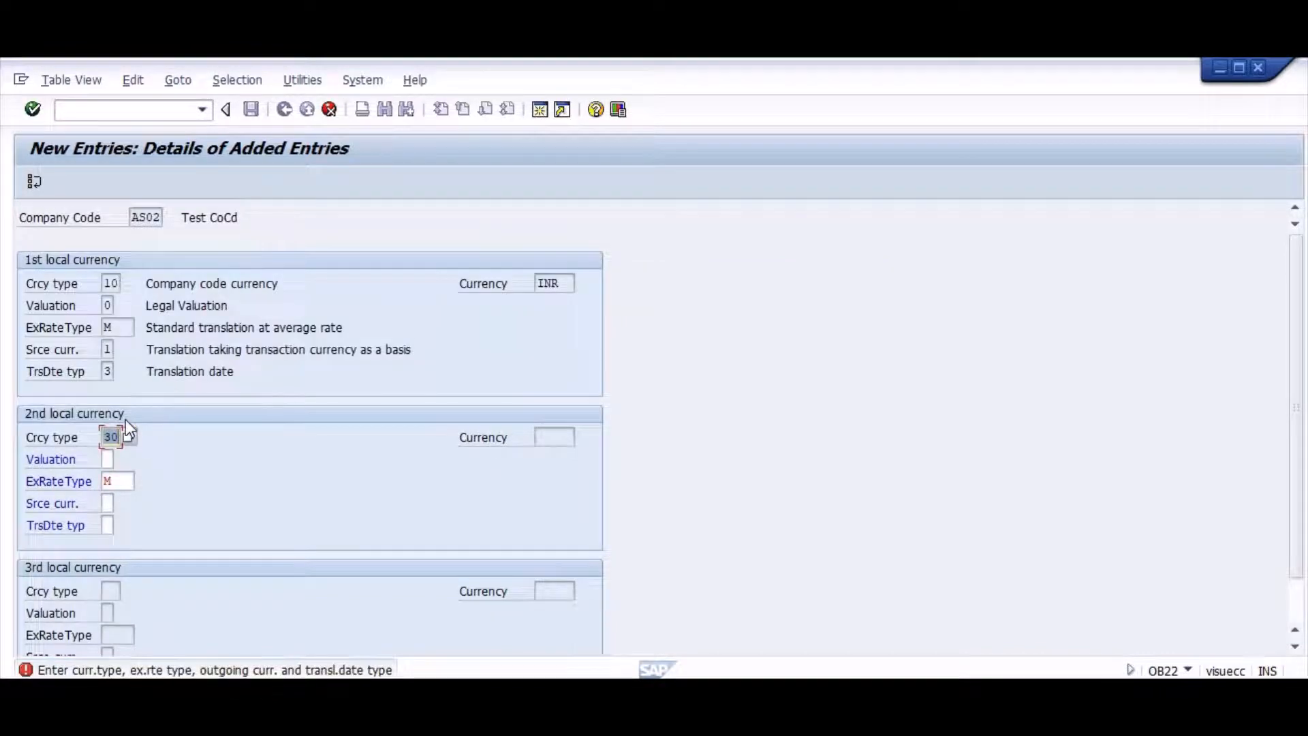
Clear the exchange rate type of the second local currency and return to its currency type.
key(Tab)
key(Tab)
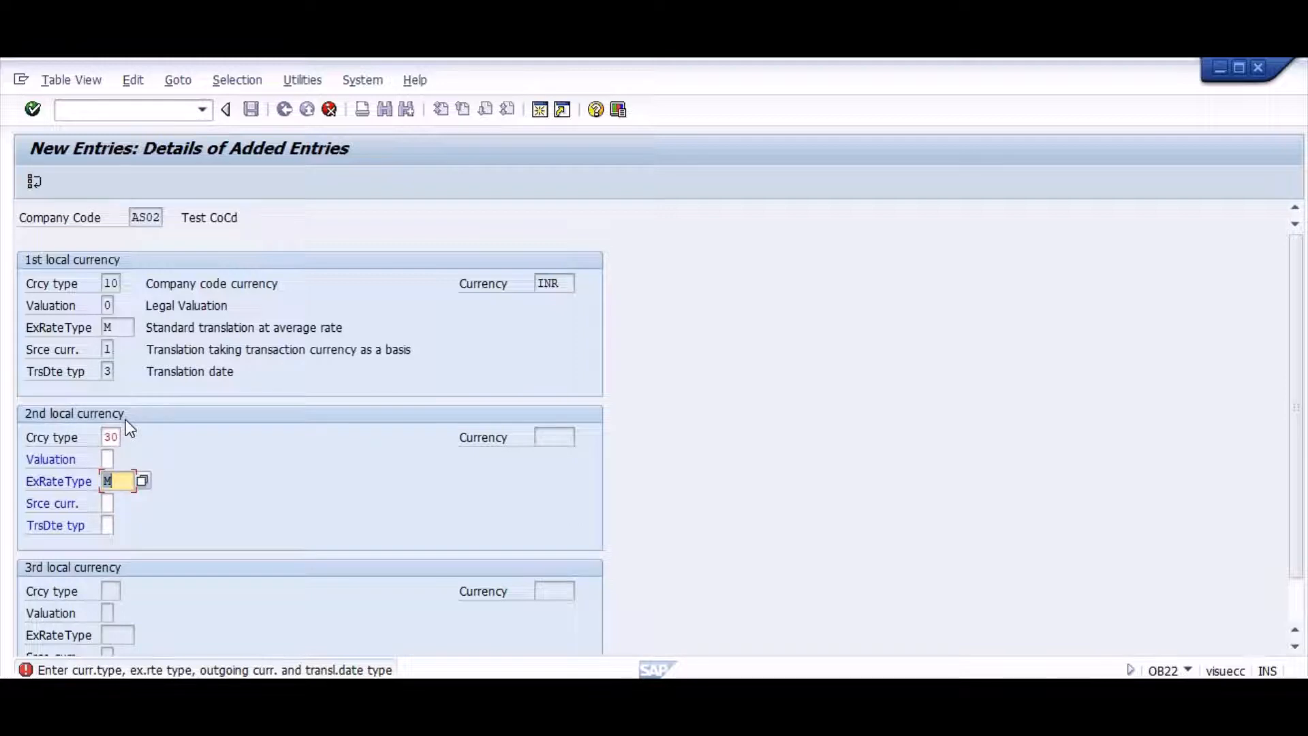
key(Delete)
key(shift+Tab)
key(shift+Tab)
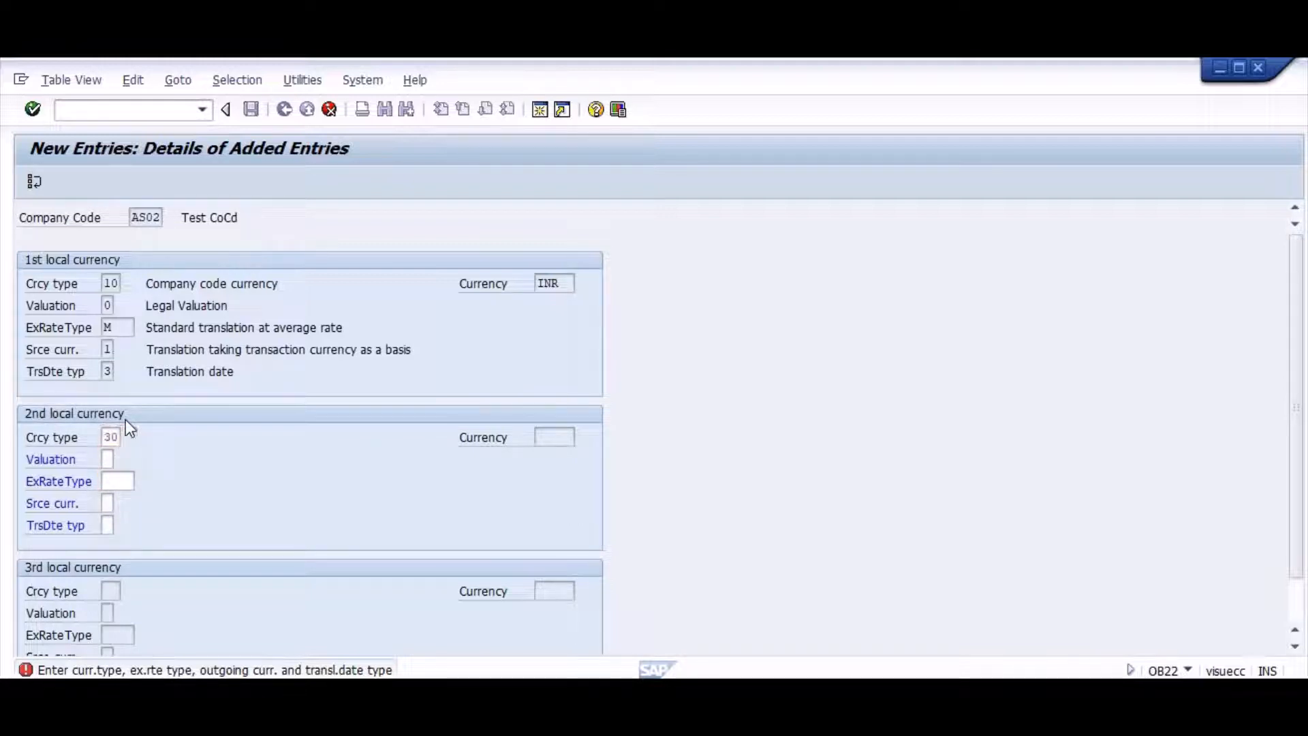
Try currency type 40 (Hard currency) with valuation 1 and exchange rate type M for the second local currency.
key(F4)
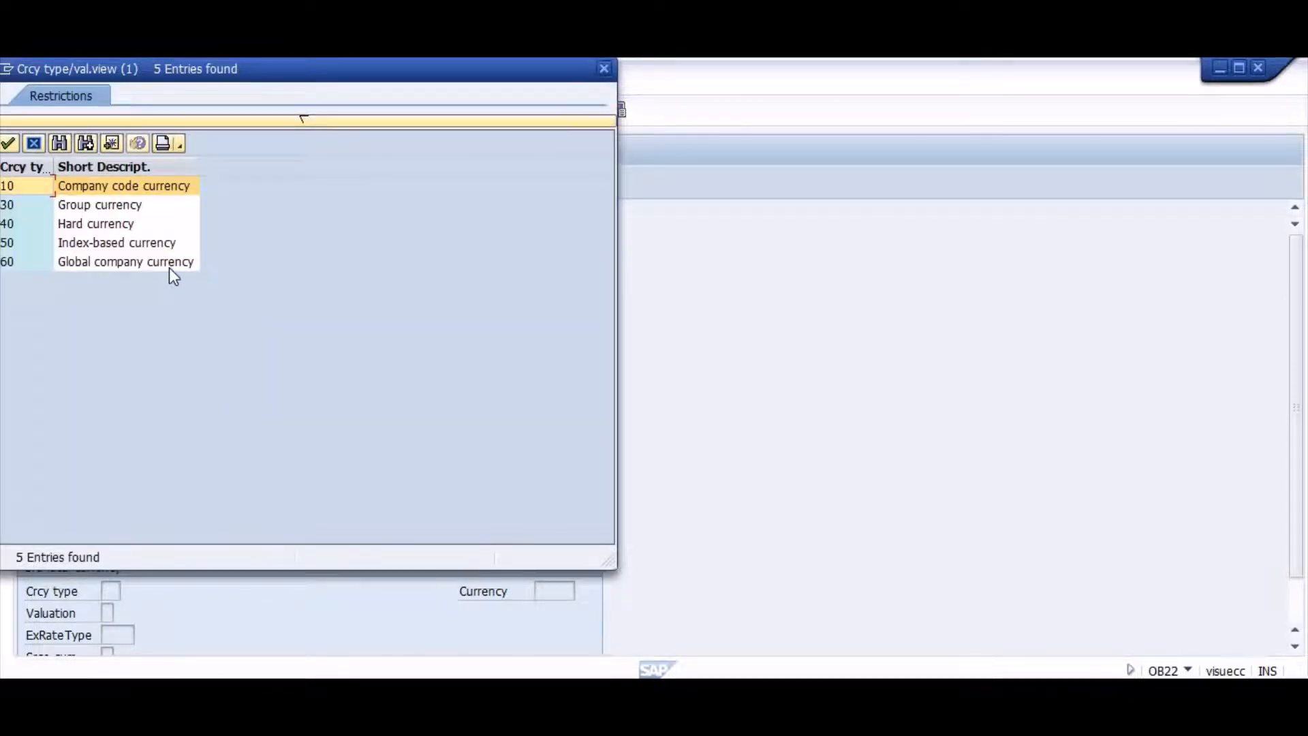
double_click(106, 225)
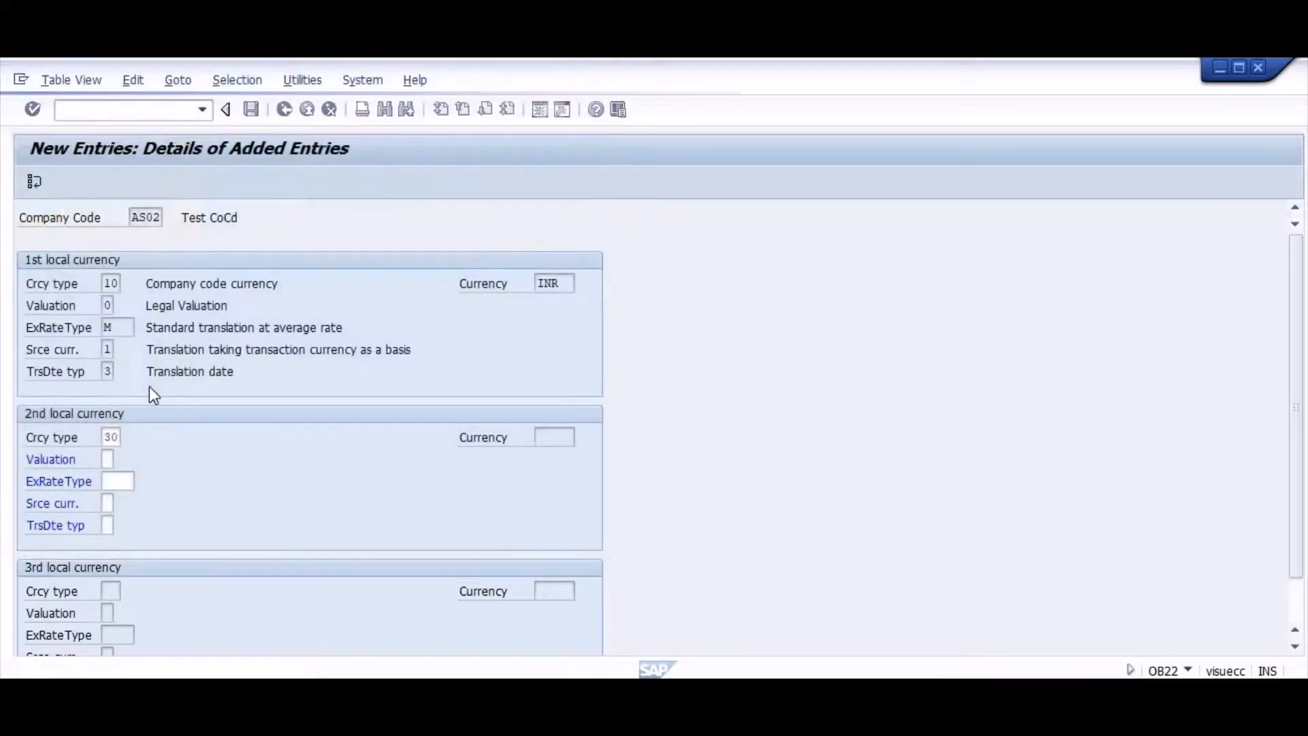
key(Tab)
key(BackSpace)
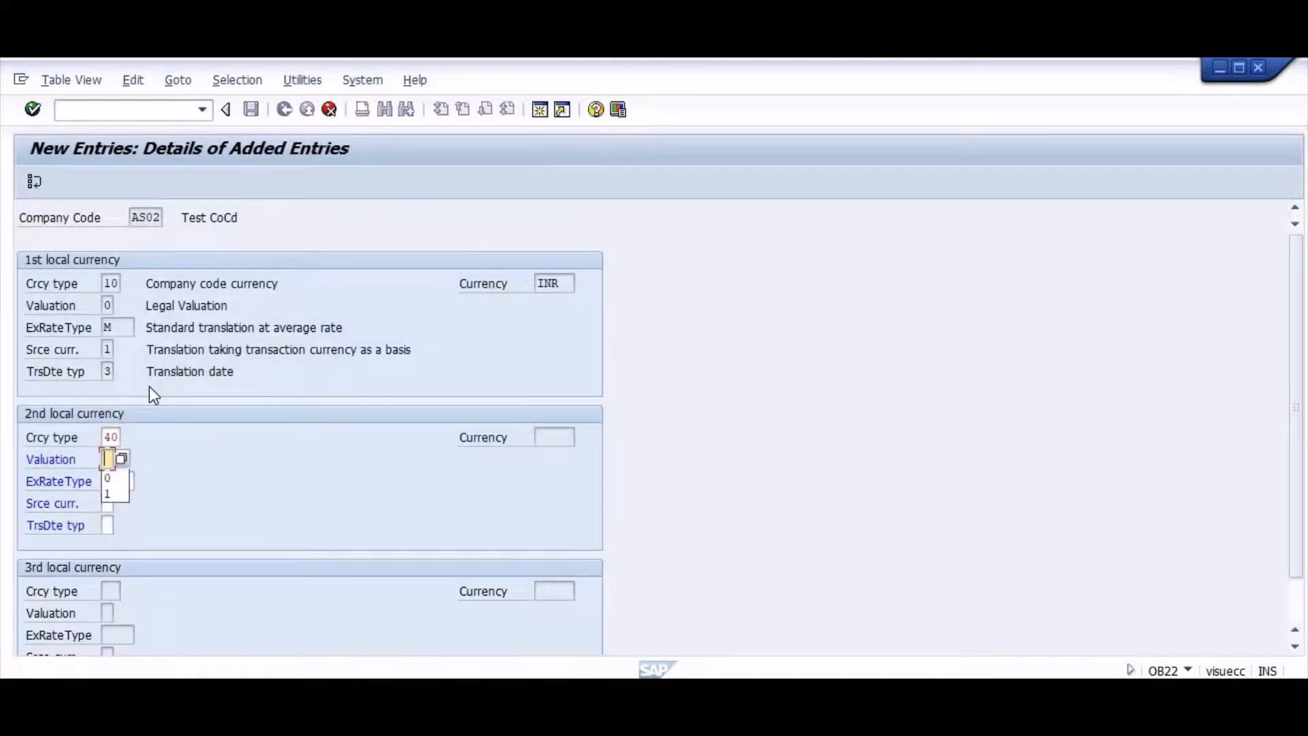
key(Down)
key(Down)
key(Tab)
key(Down)
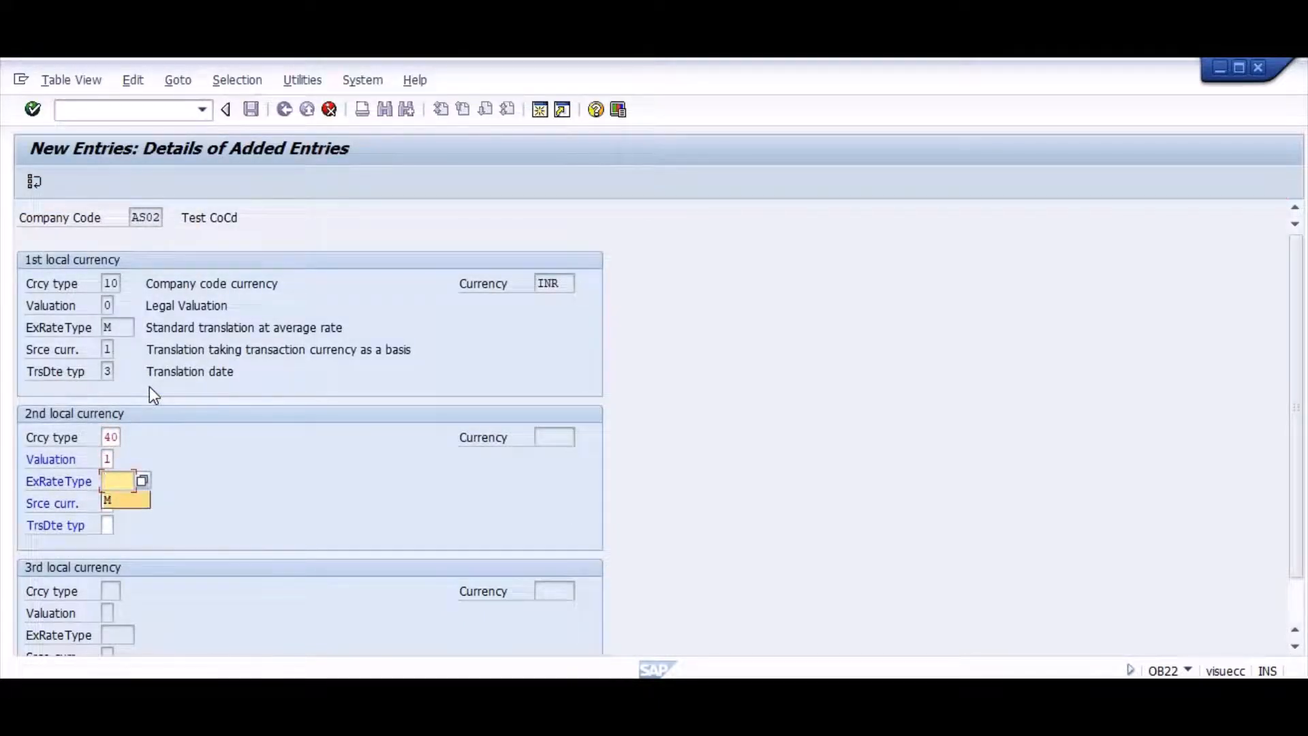
key(Return)
key(Return)
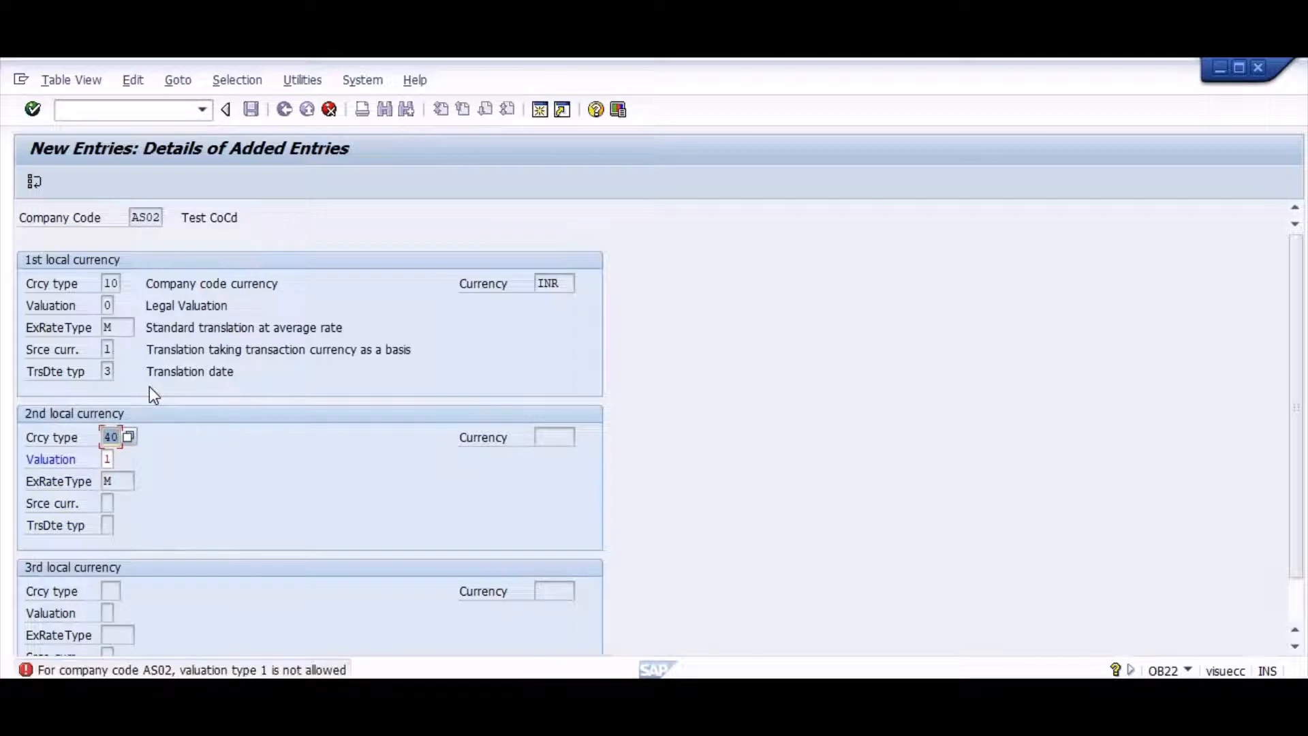
Clear the second local currency's valuation and acknowledge the customizing check message.
key(Tab)
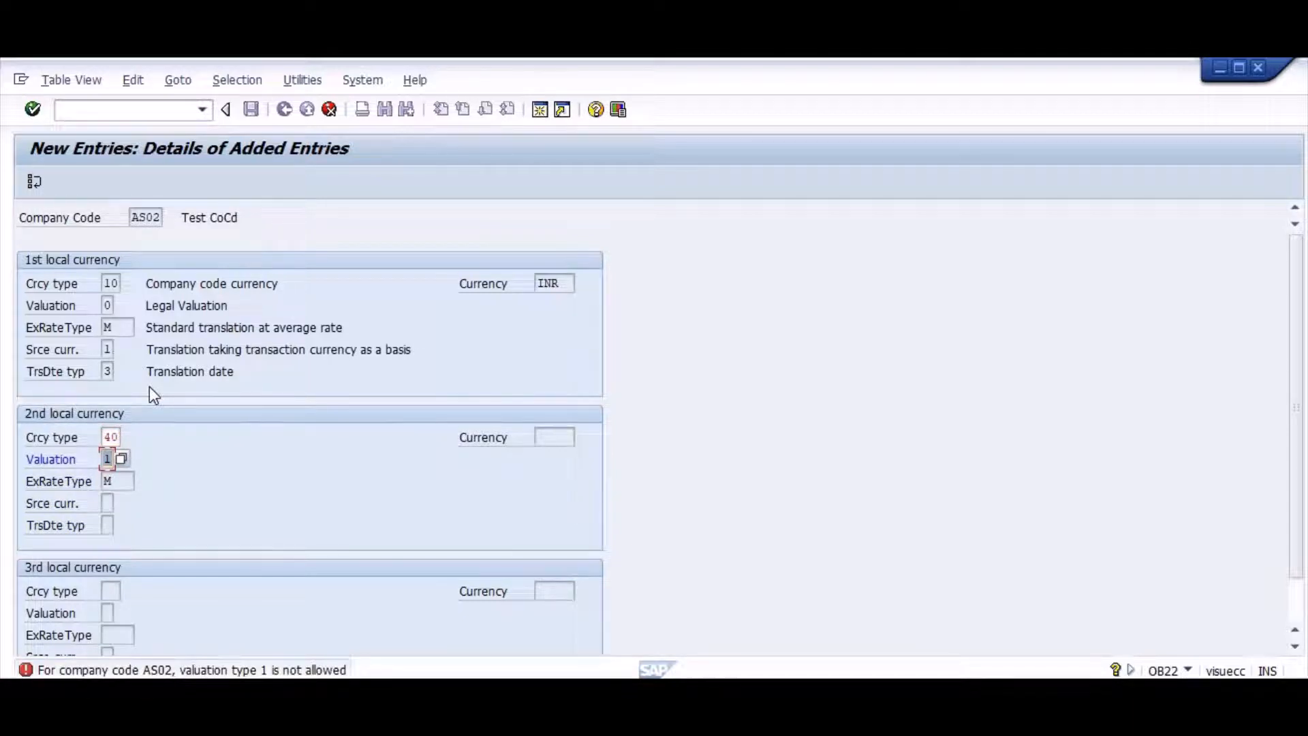
key(Delete)
key(Return)
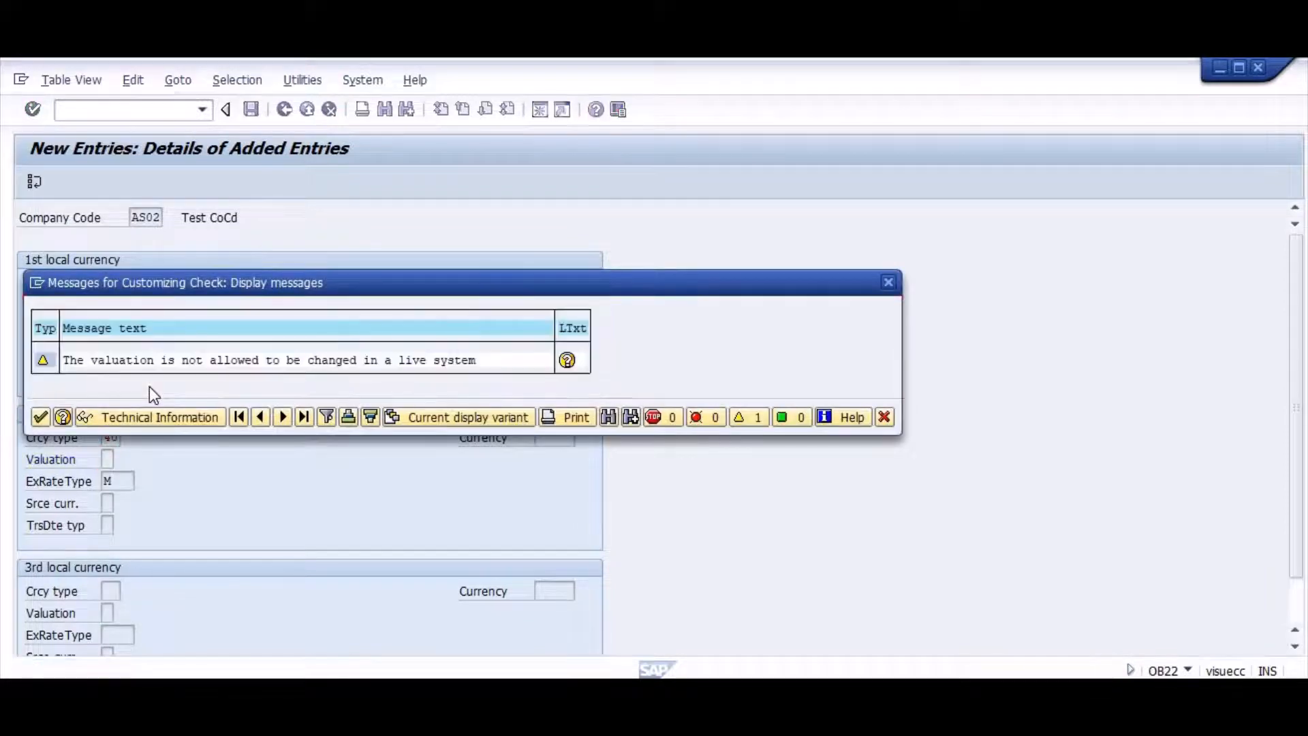
key(Return)
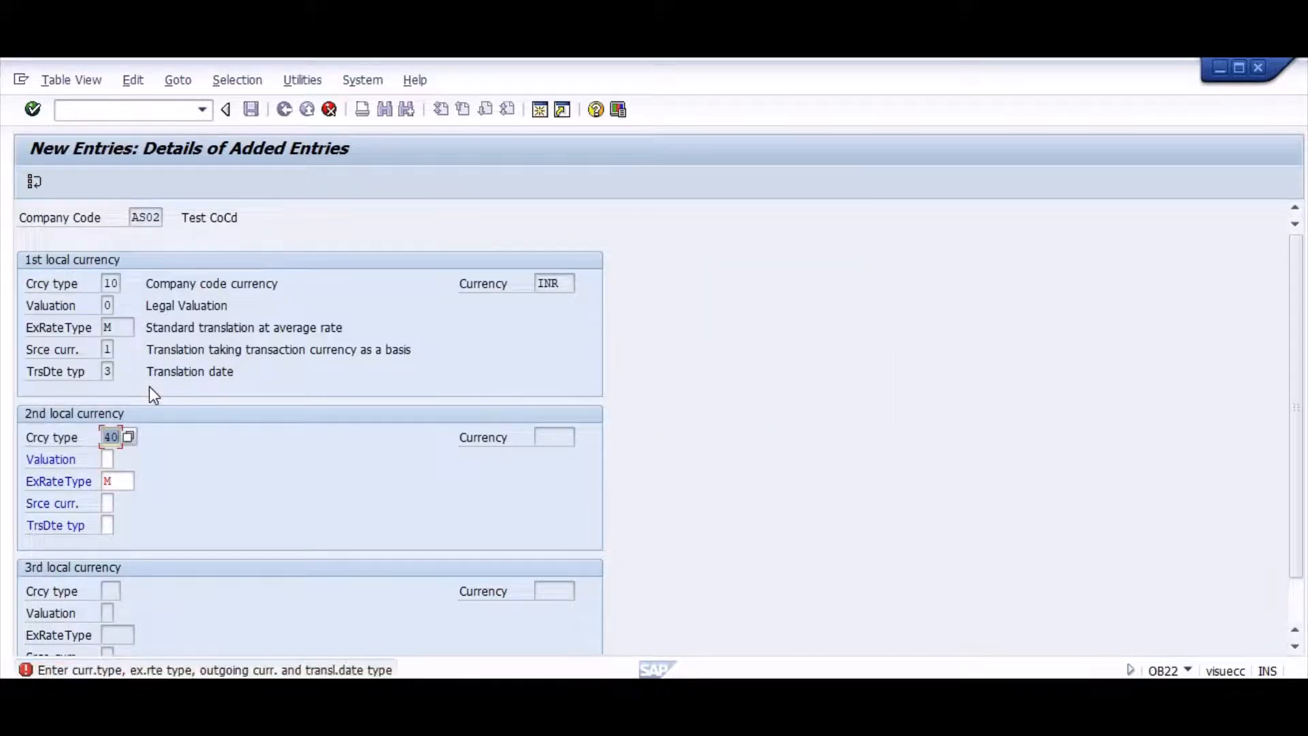
Clear the second local currency's currency type and exchange rate type, and save the AS02 entry under the proposed customizing request.
key(Tab)
key(shift+Tab)
key(Delete)
key(Tab)
key(Tab)
key(Delete)
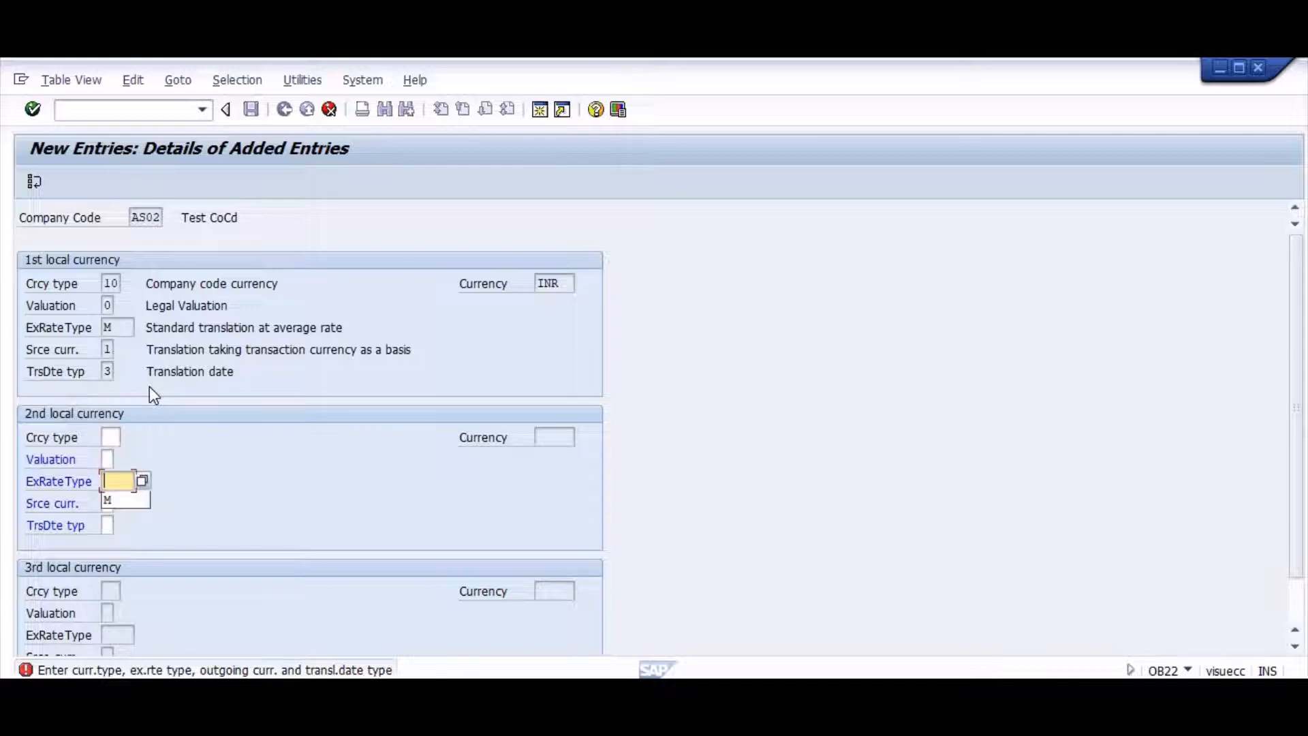
key(Return)
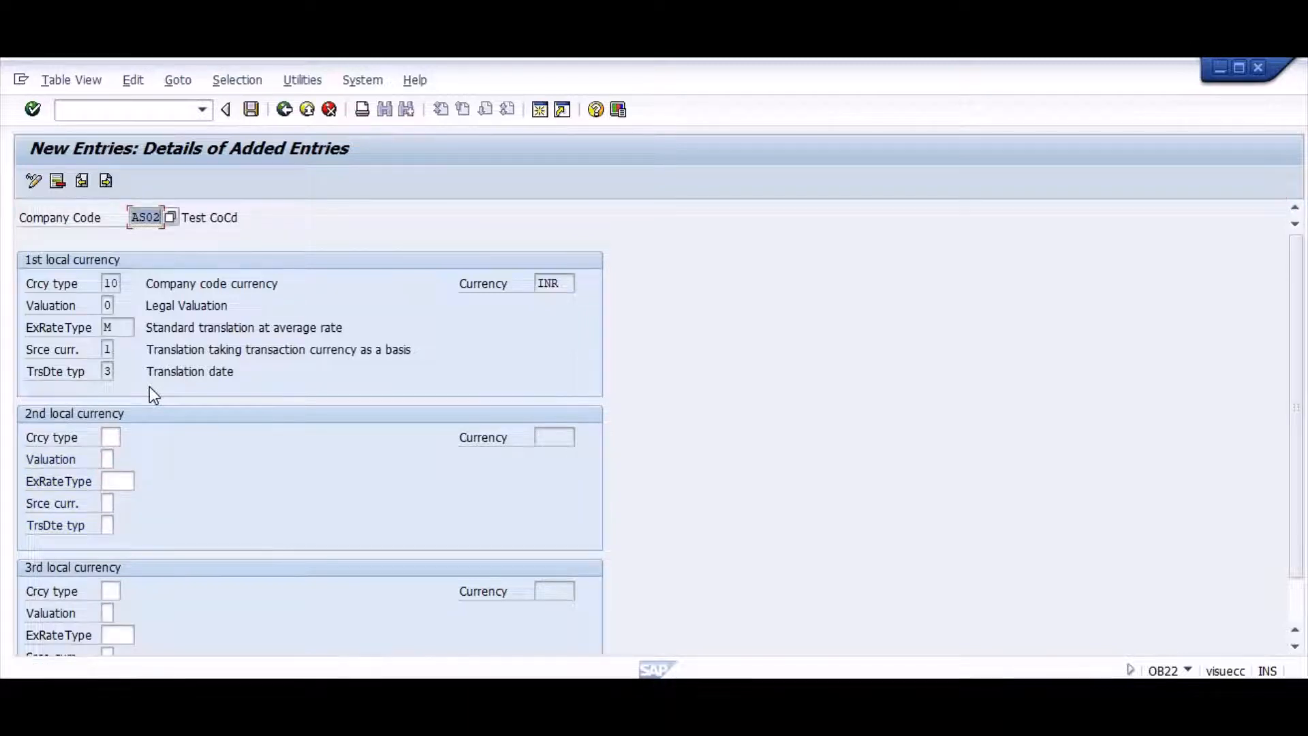
key(ctrl+s)
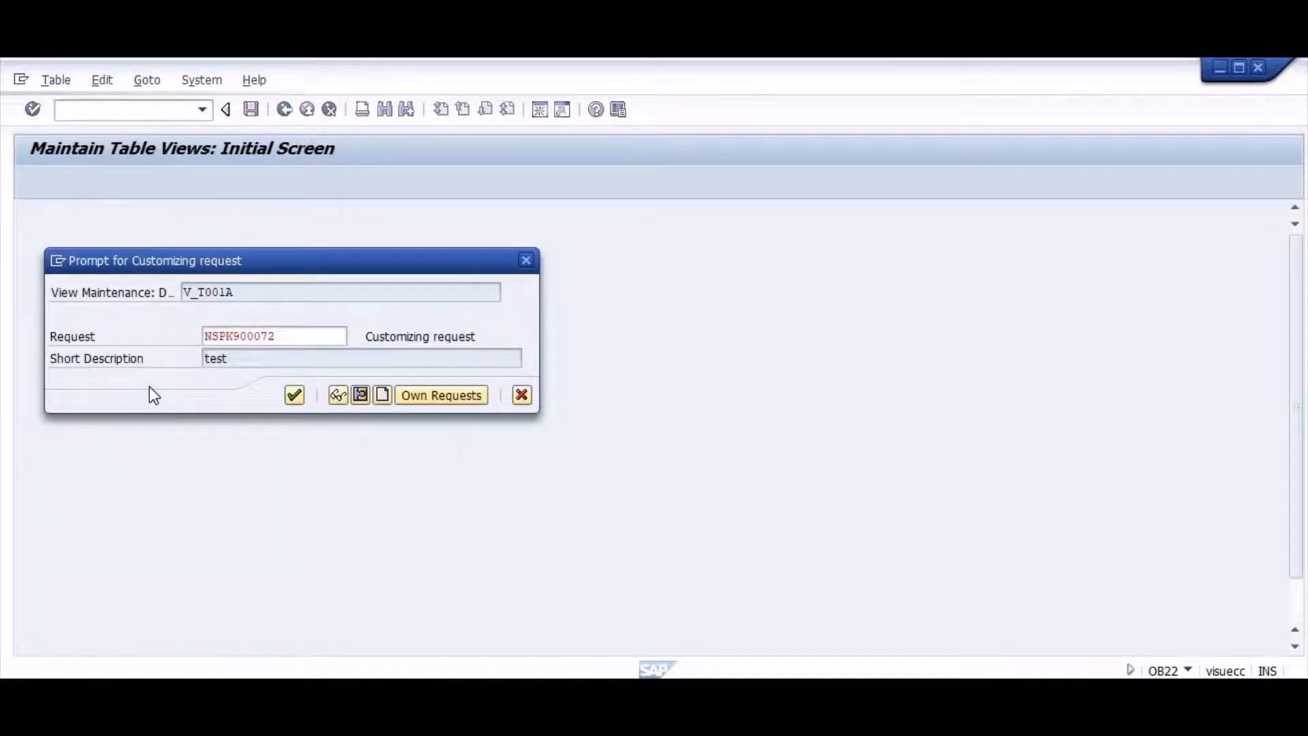
key(Return)
Consult the setup checklist in the Word document, return to SAP and open transaction FBN1 to define number ranges.
key(alt+Tab)
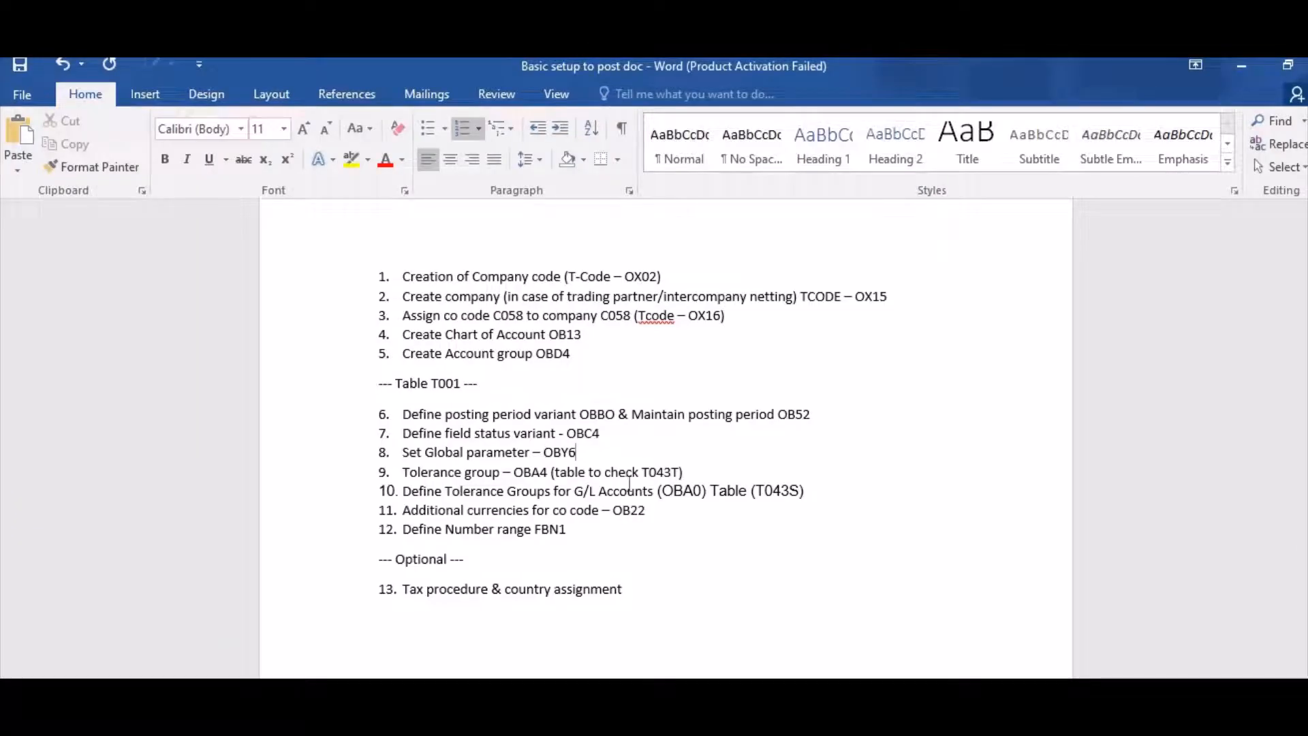
scroll(693, 505, down, 1)
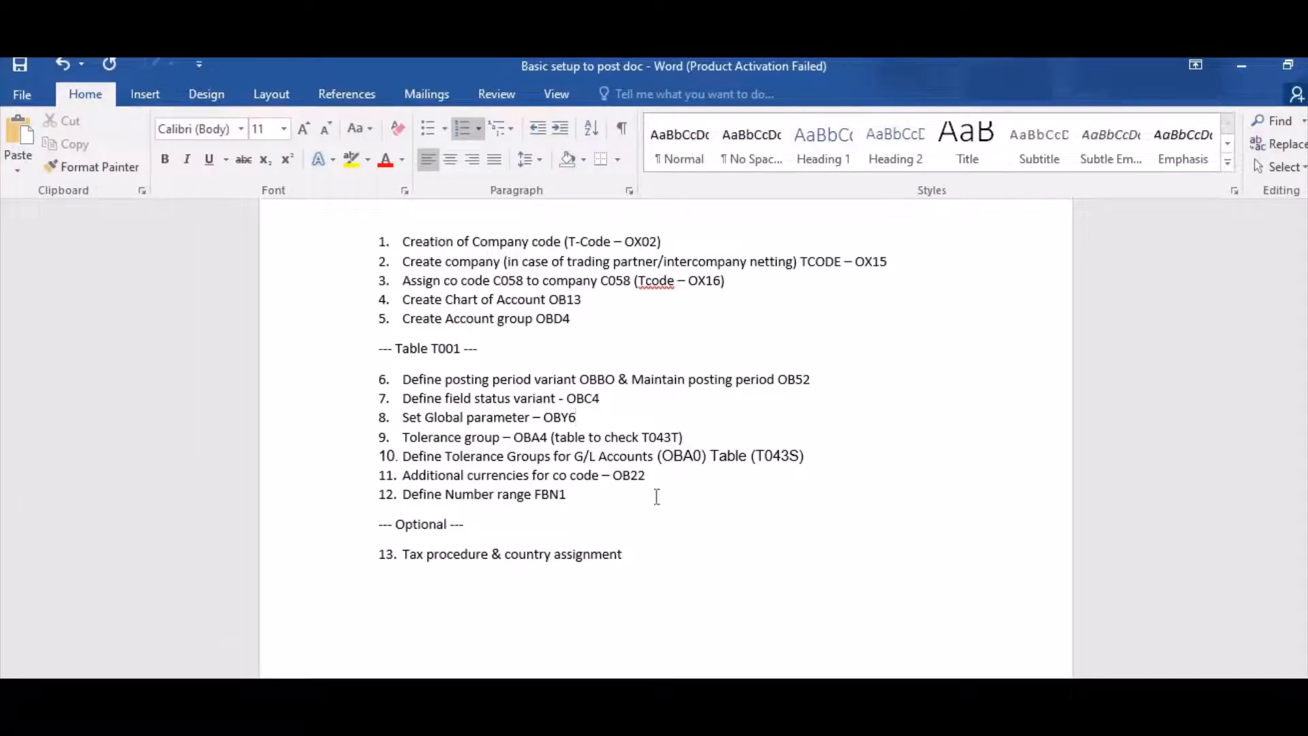
key(alt+Tab)
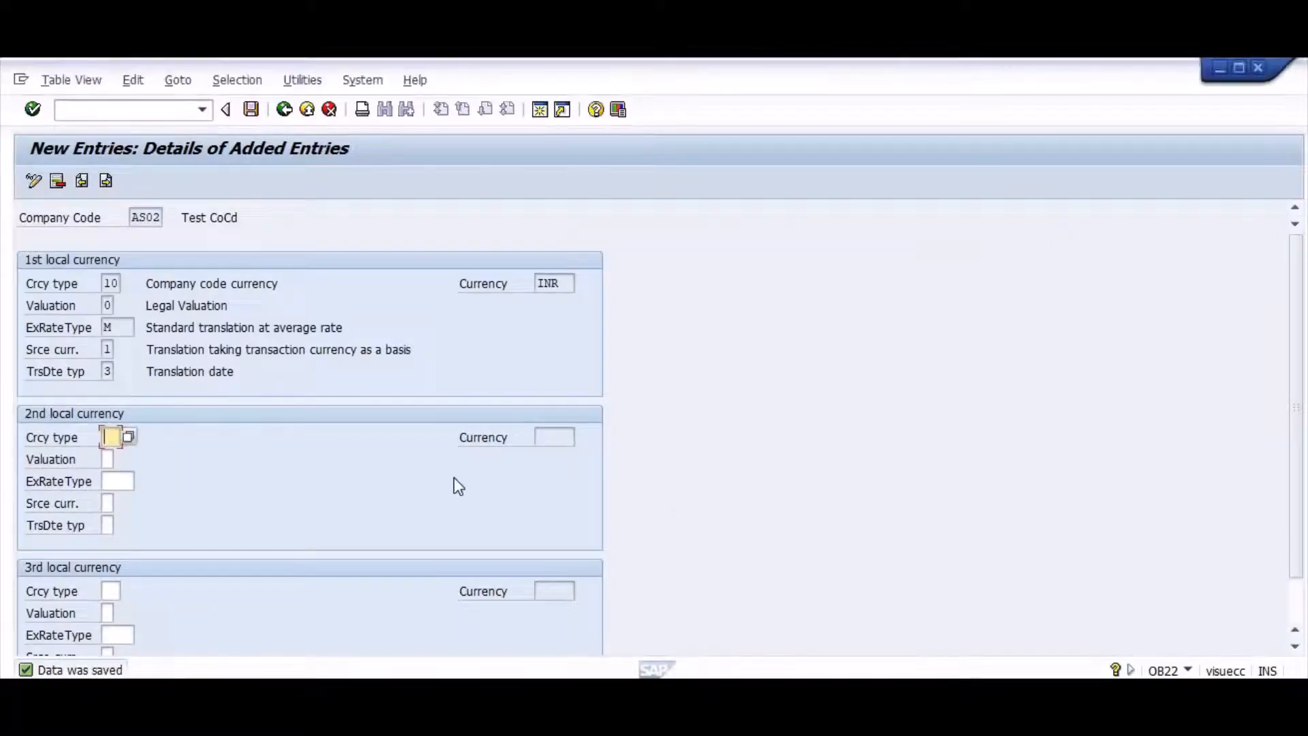
click(142, 104)
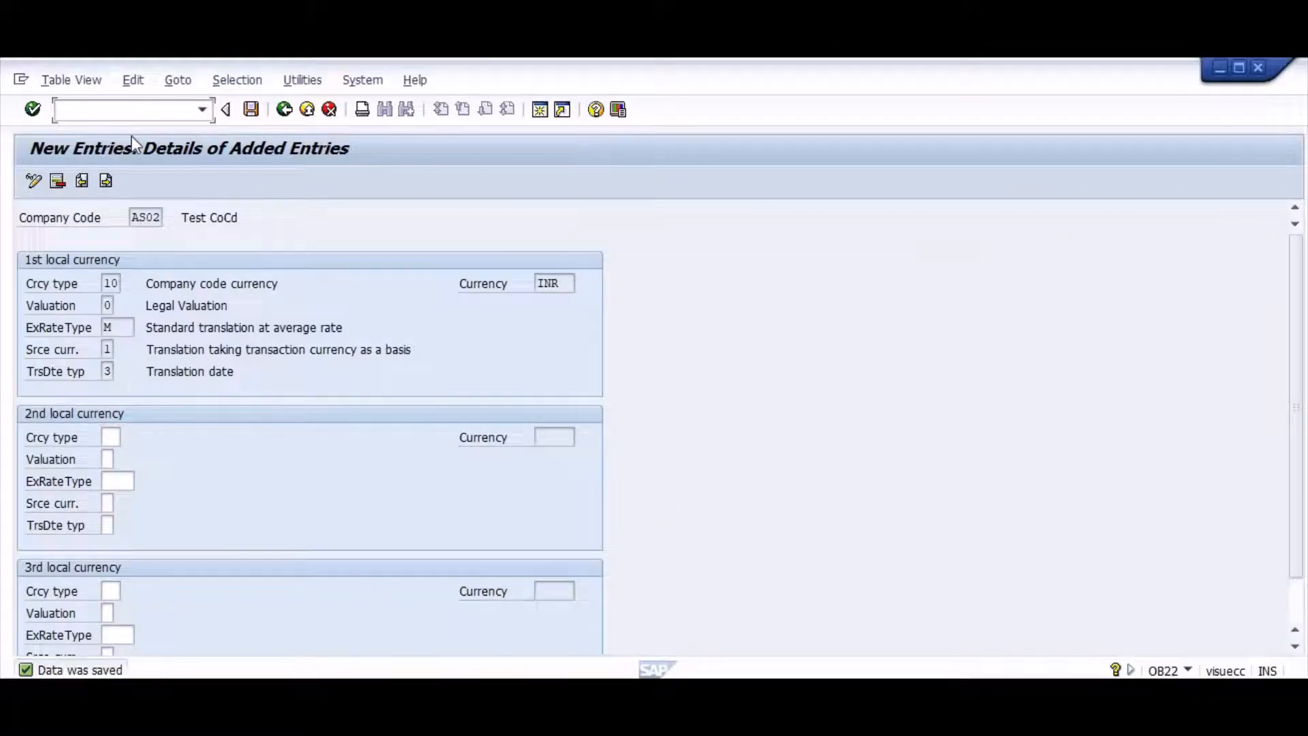
text(/NFBN1)
key(Return)
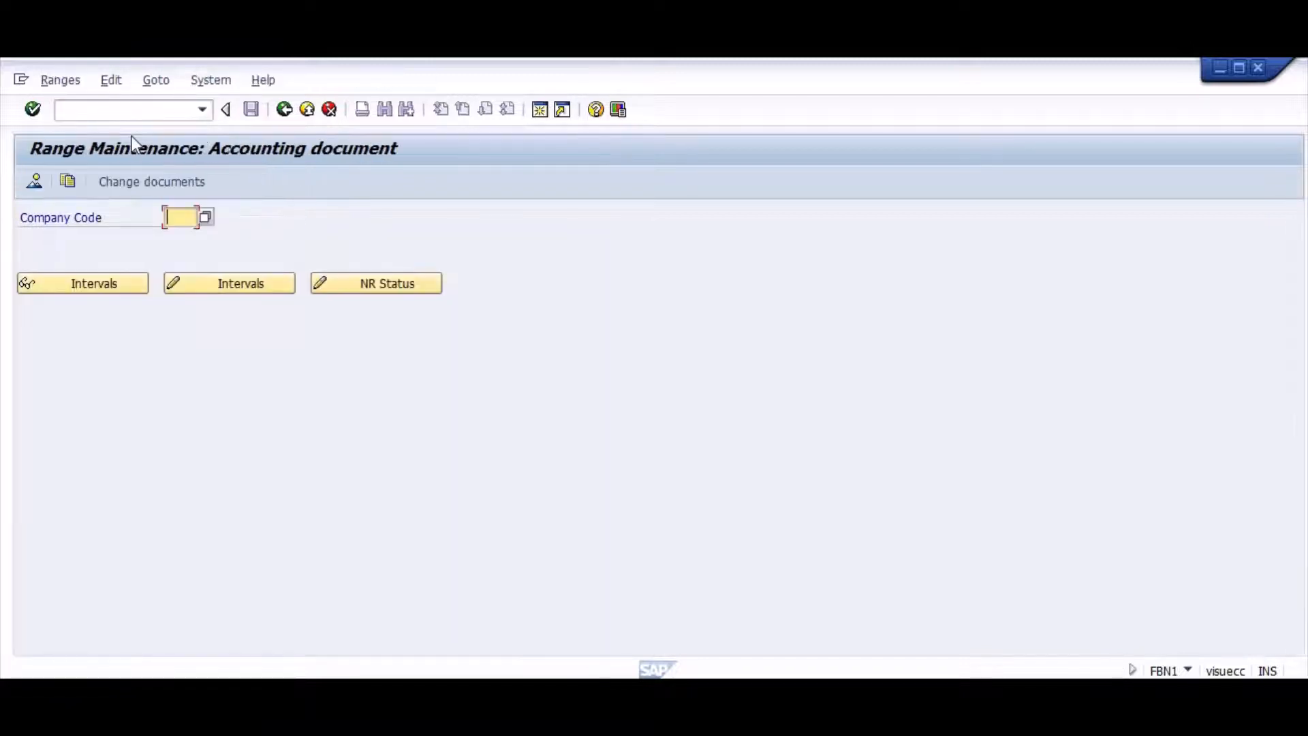
Open the overview of accounting document number ranges and filter it to year 2022.
click(31, 180)
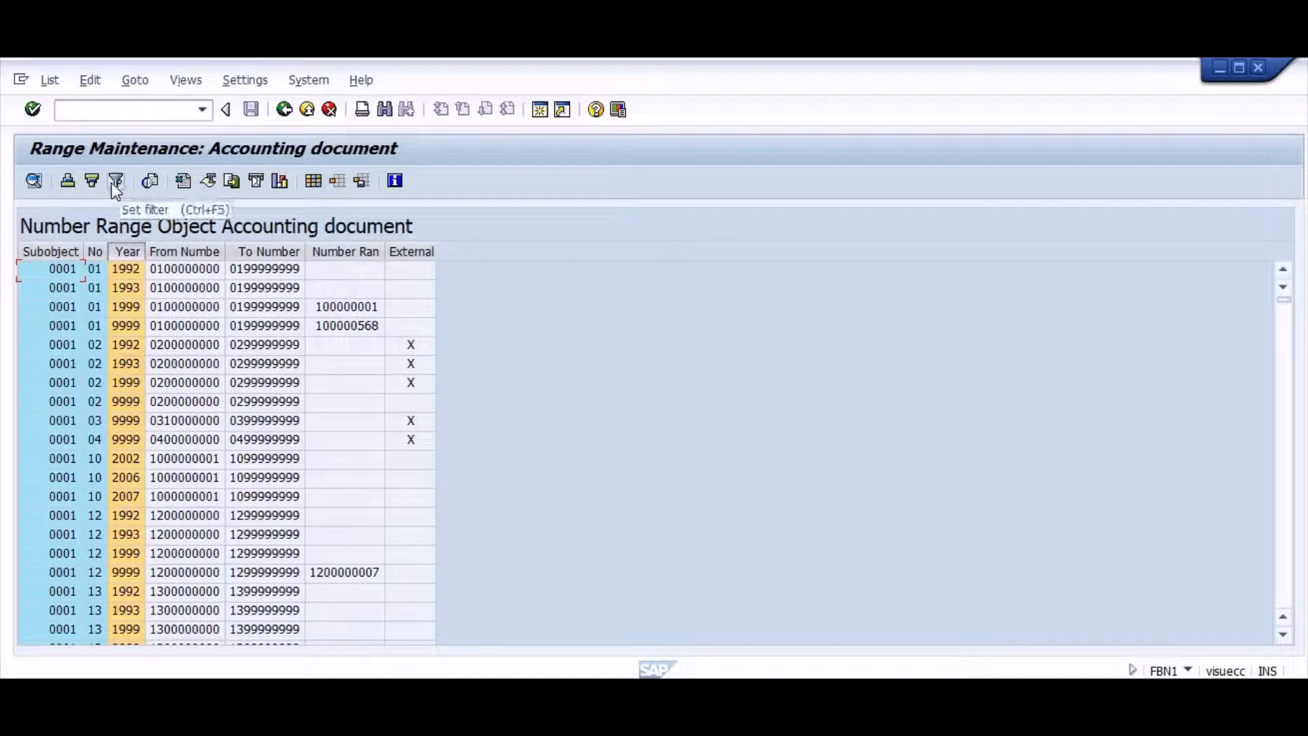
click(155, 307)
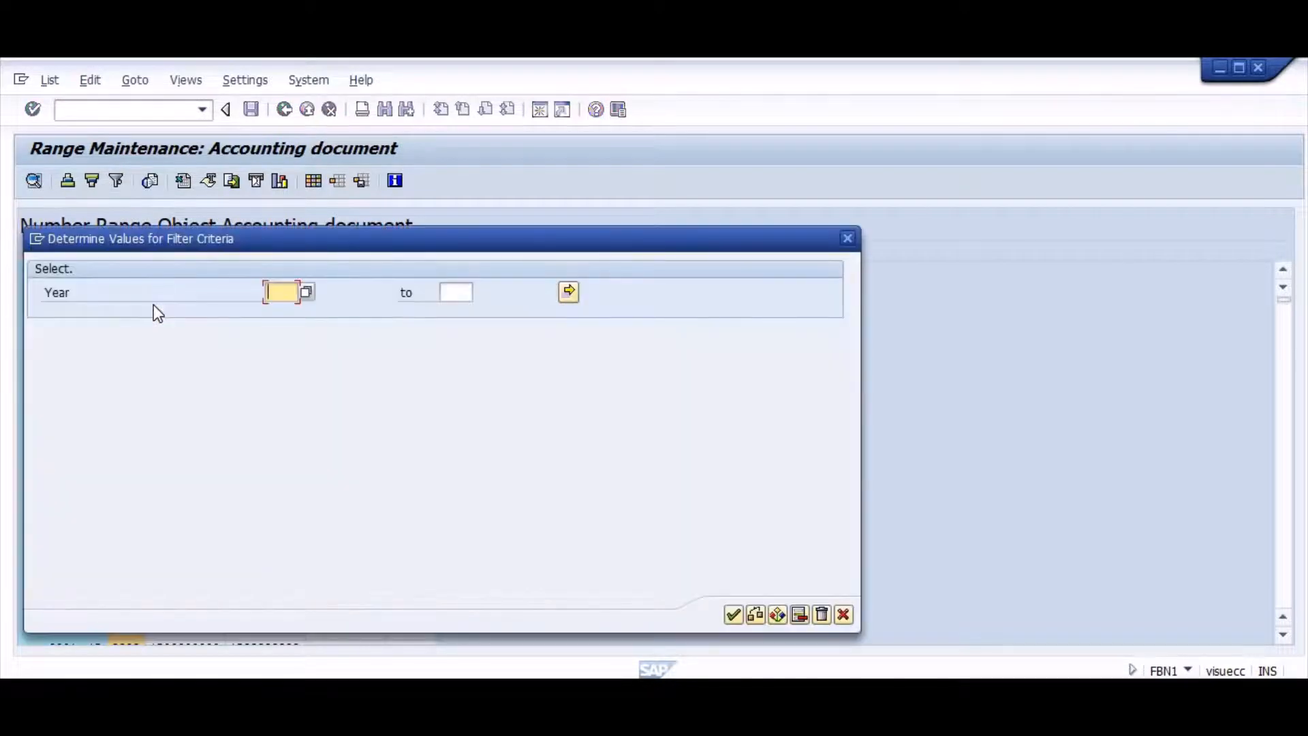
text(2022)
key(Return)
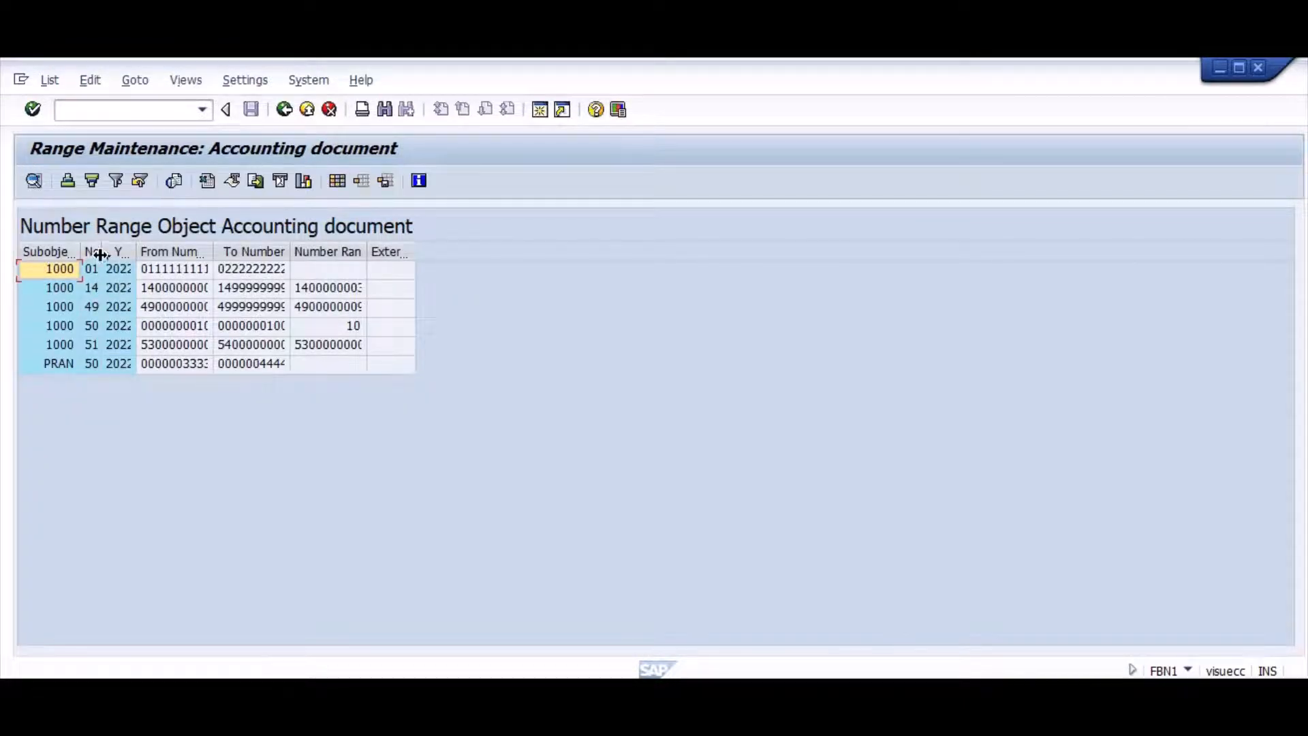
Widen the cut-off columns and copy the No, Year, From Number and To Number values of all listed 2022 intervals.
drag(100, 252, 157, 252)
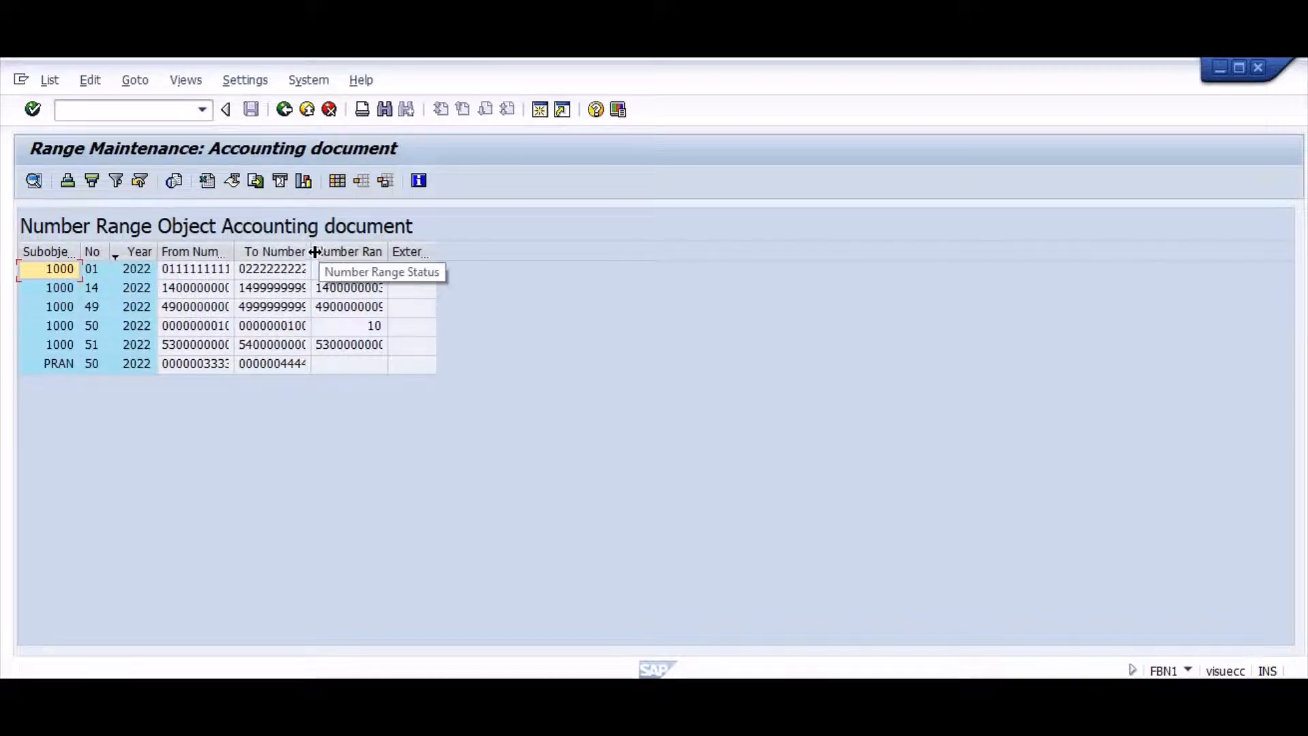
drag(312, 253, 334, 254)
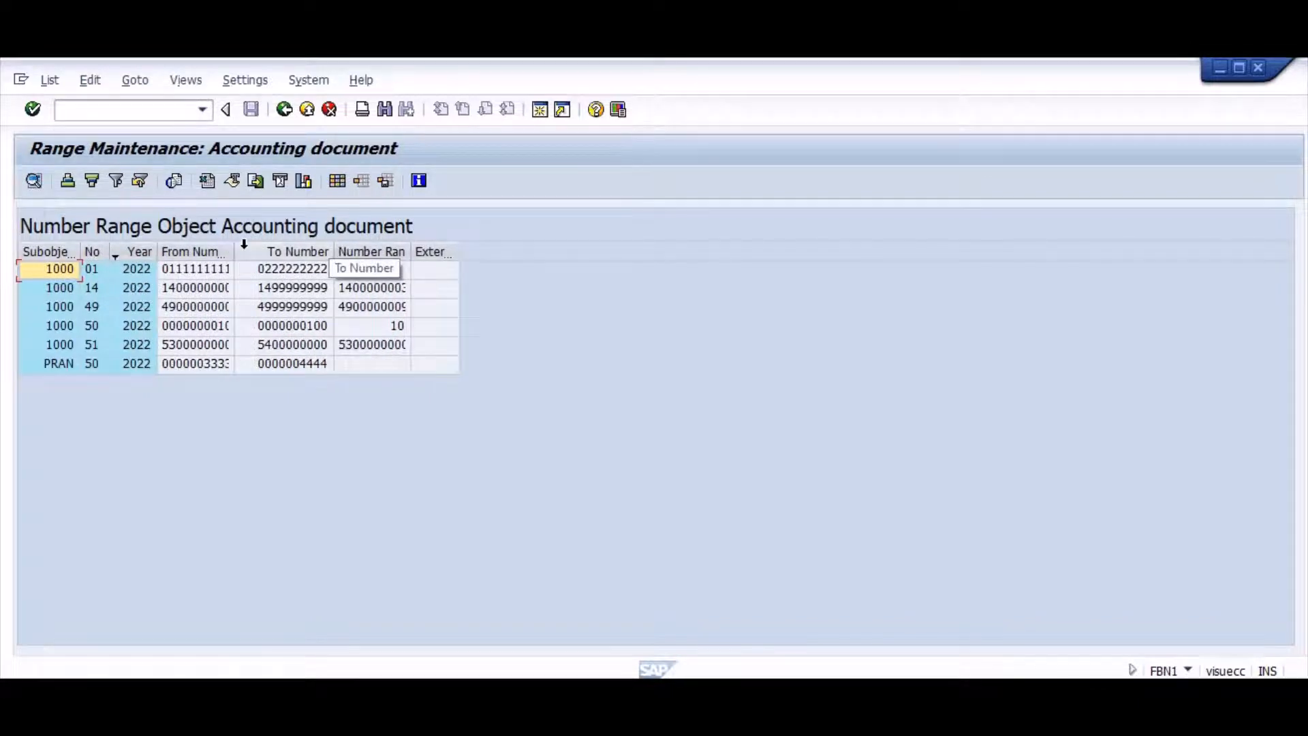
click(93, 275)
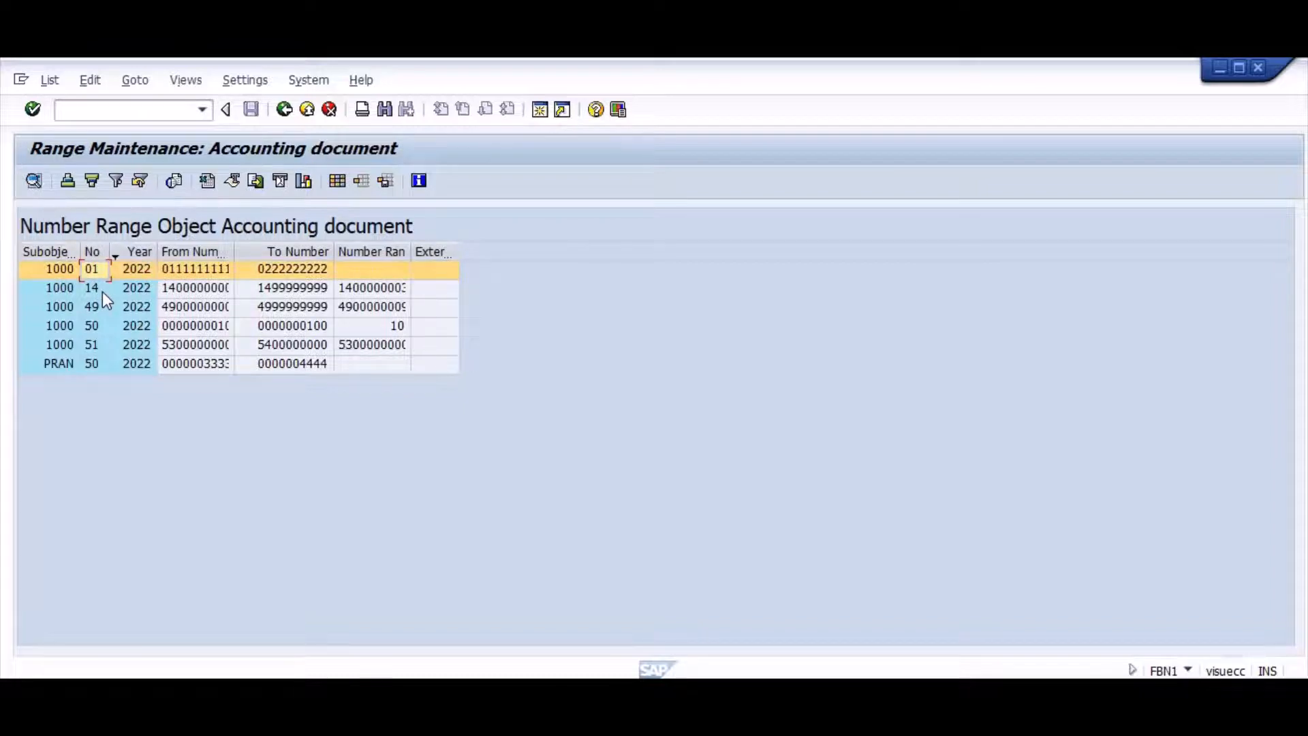
drag(102, 291, 292, 361)
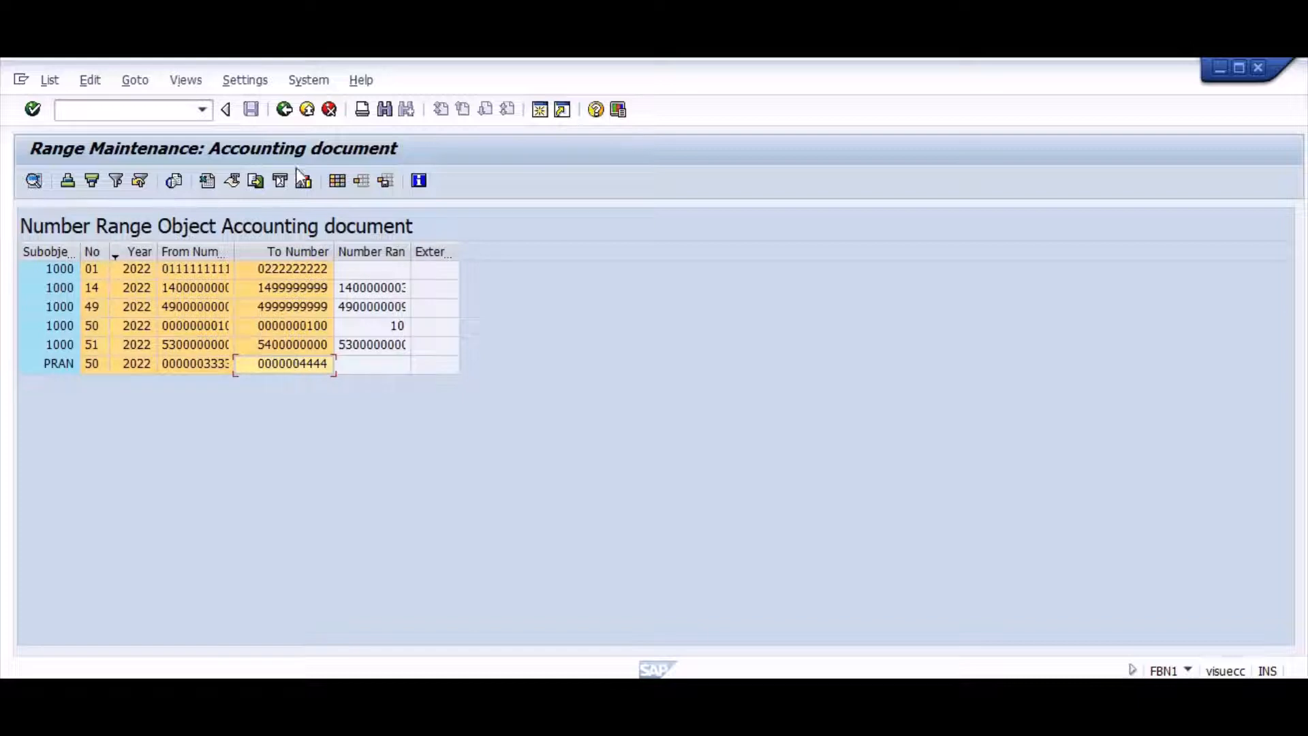
Return to the range maintenance start screen and open the intervals of company code AS02 for editing.
click(277, 116)
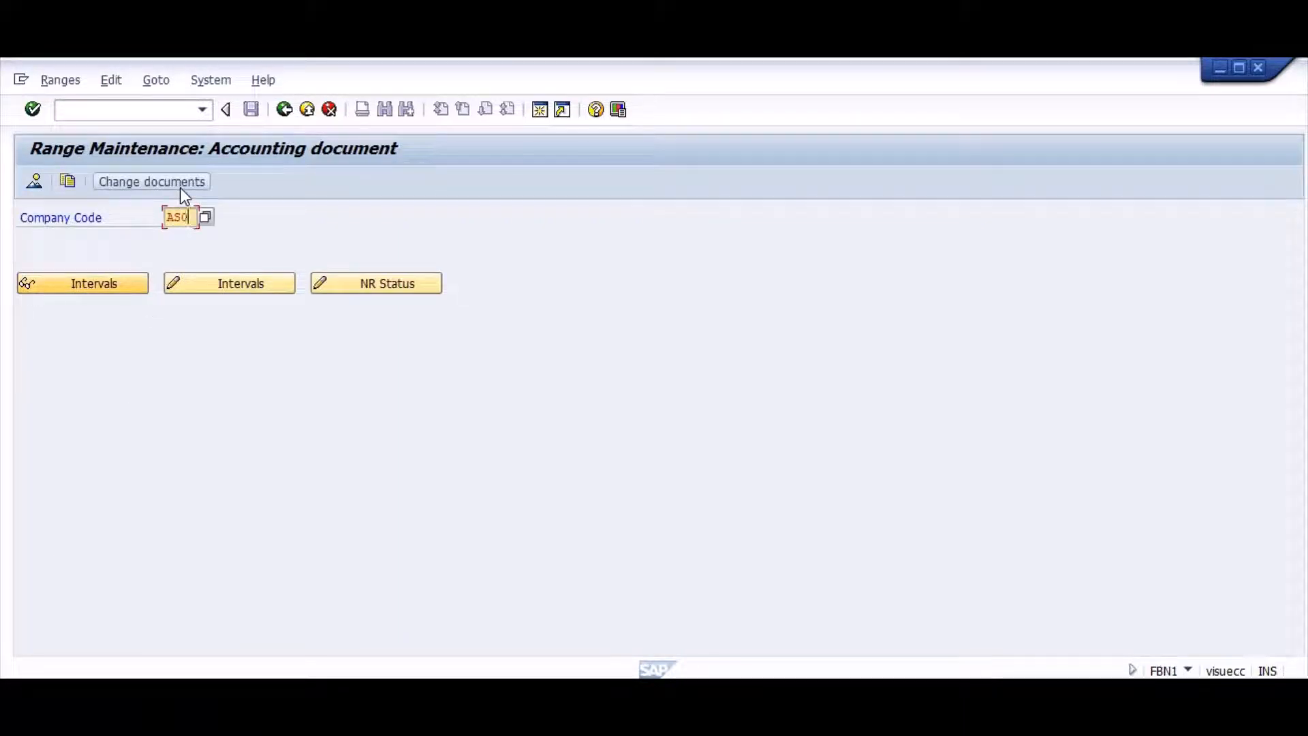
key(Tab)
key(Tab)
key(Return)
Insert six interval lines for AS02 and paste in the copied 2022 ranges numbered 01, 14, 49, 50, 51 and 50.
click(34, 181)
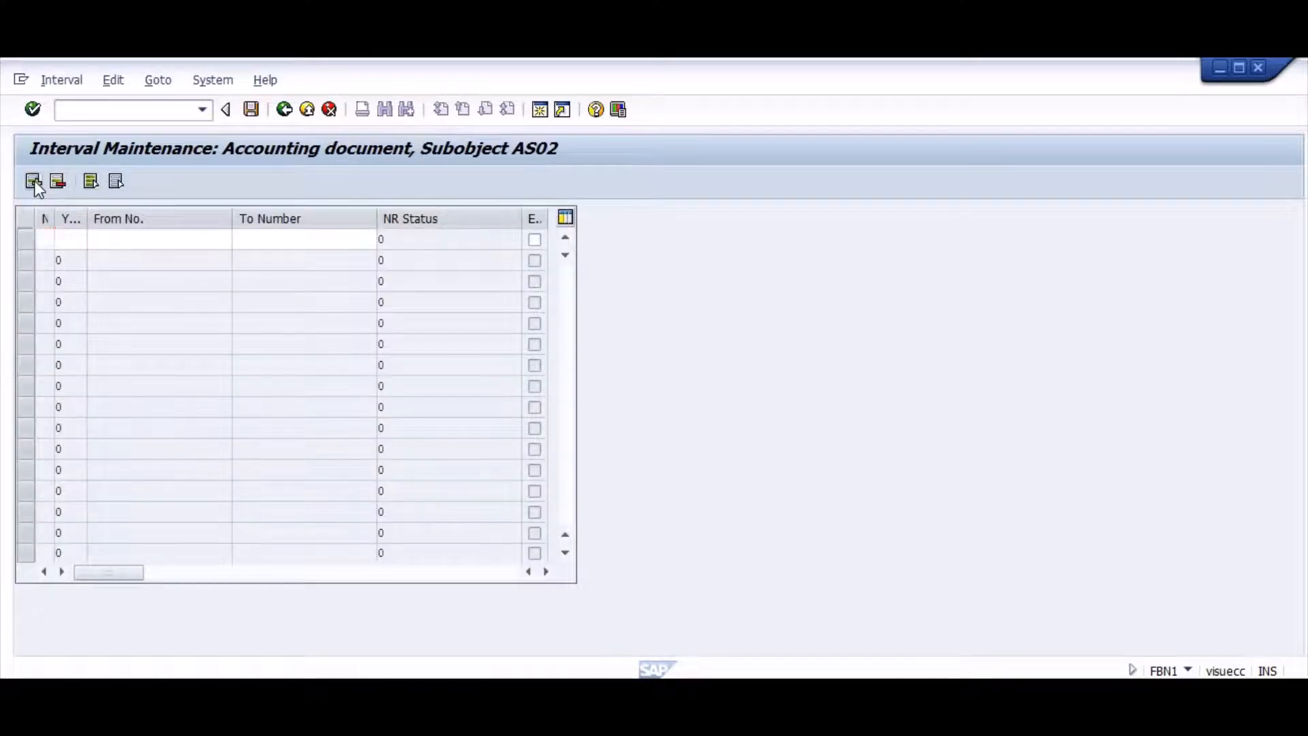
click(34, 181)
click(34, 181)
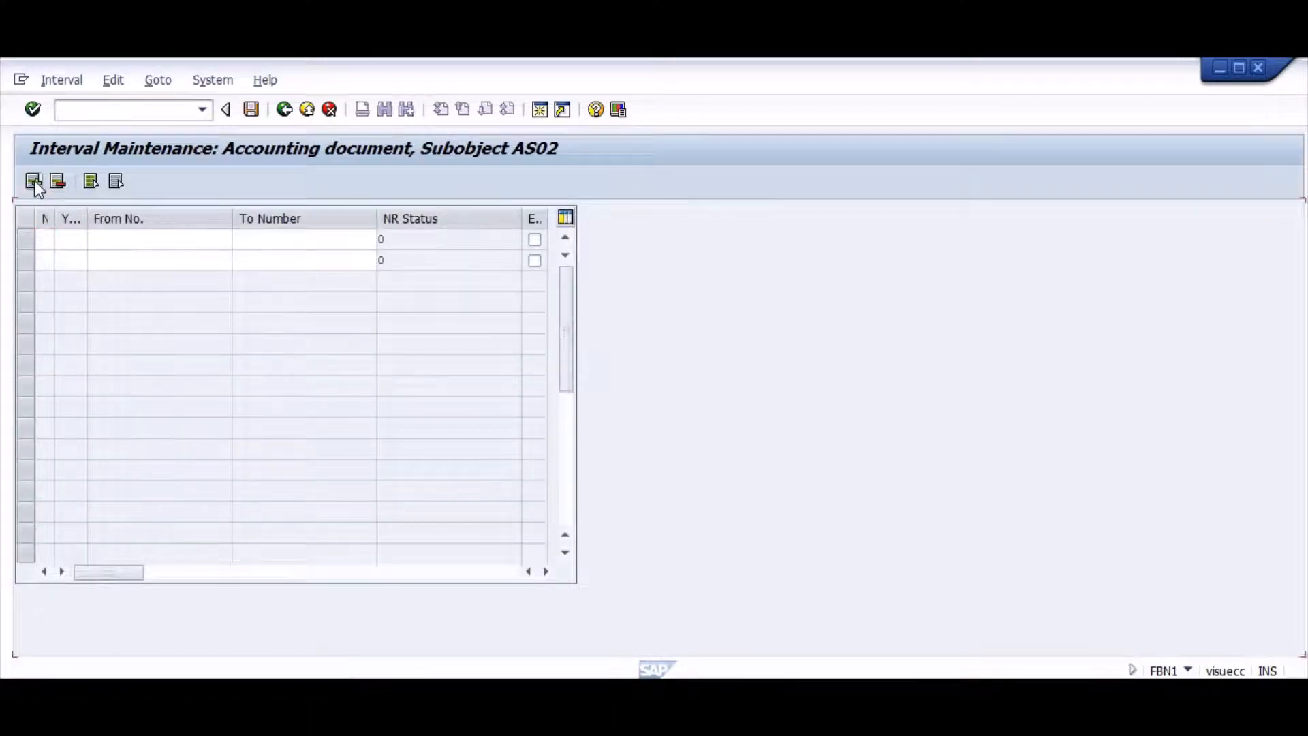
click(34, 182)
click(35, 181)
click(34, 181)
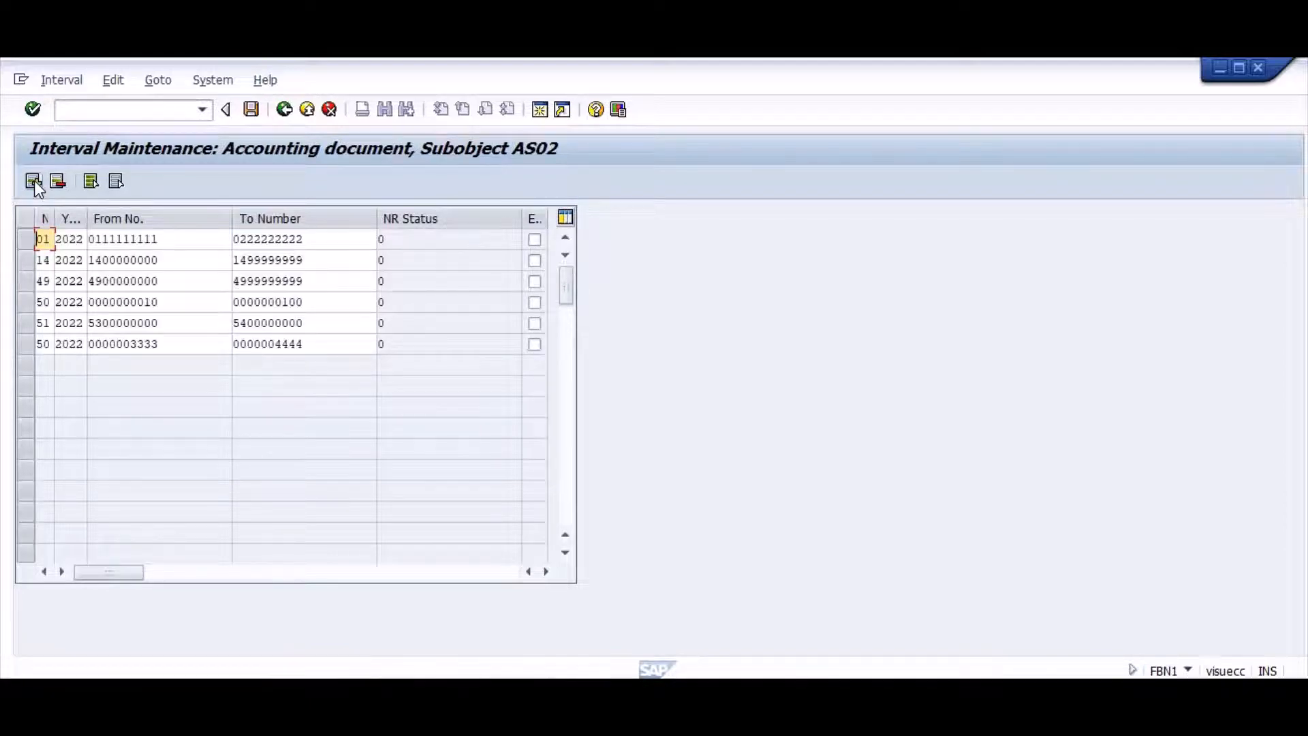
key(Return)
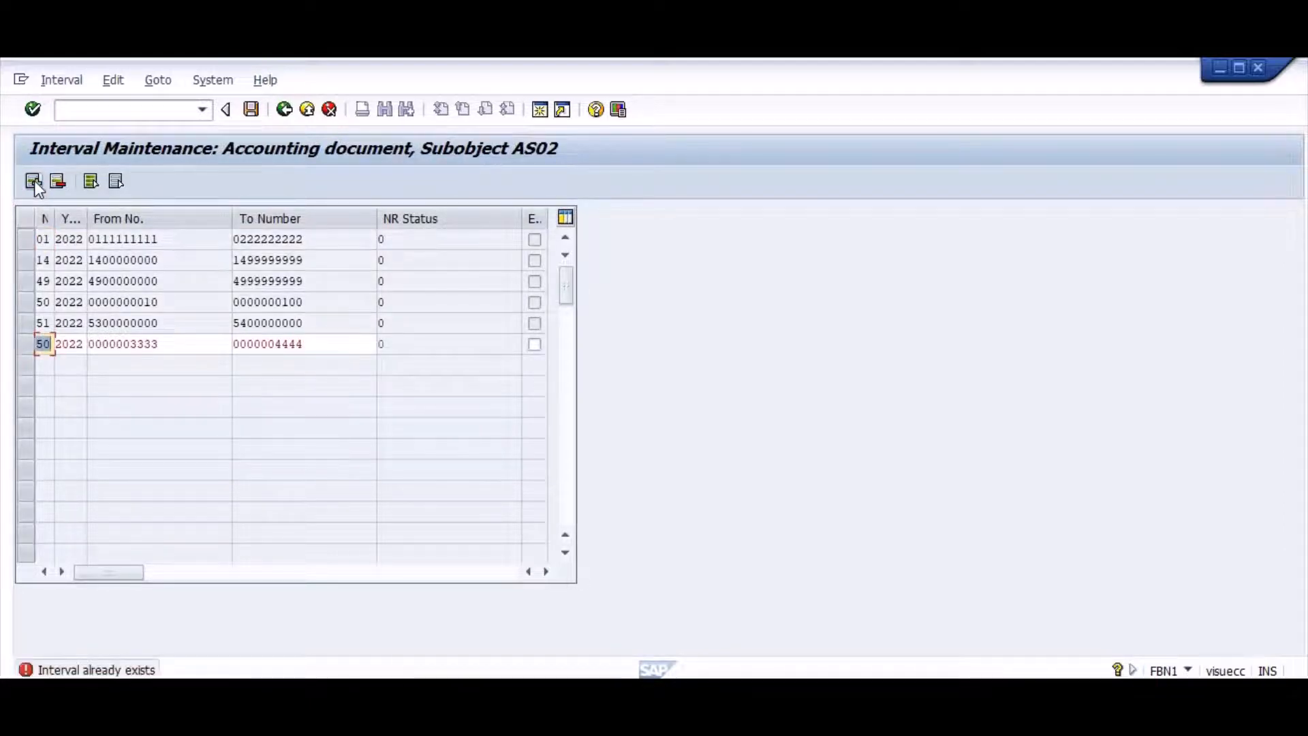
key(Delete)
key(Tab)
key(Delete)
key(Tab)
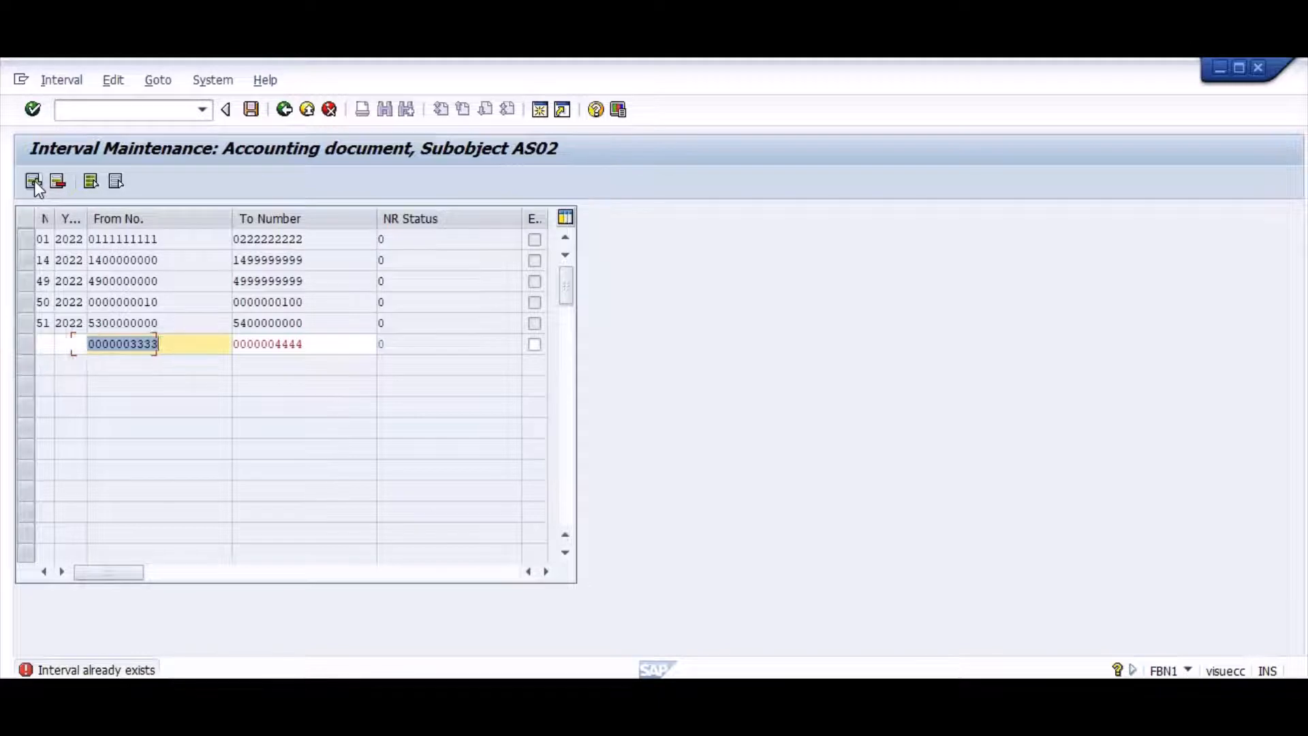
key(Delete)
key(Tab)
key(Delete)
key(Return)
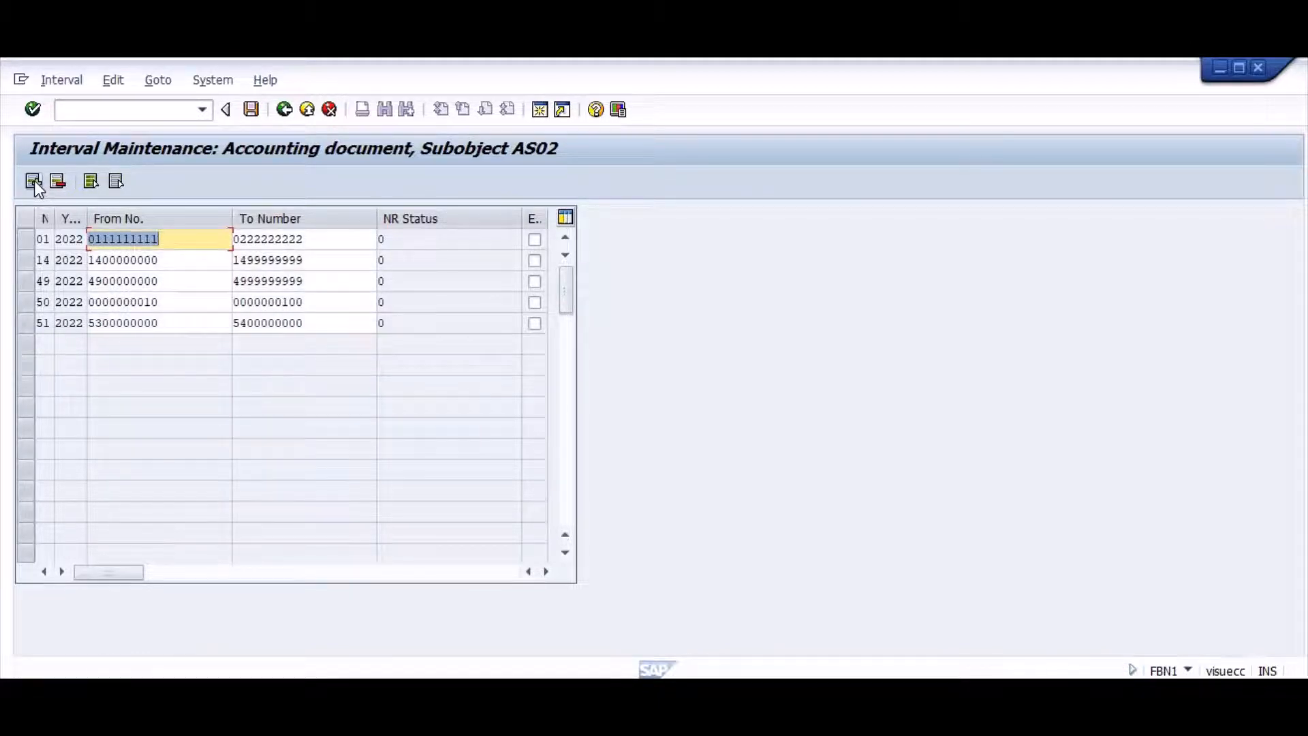
key(ctrl+s)
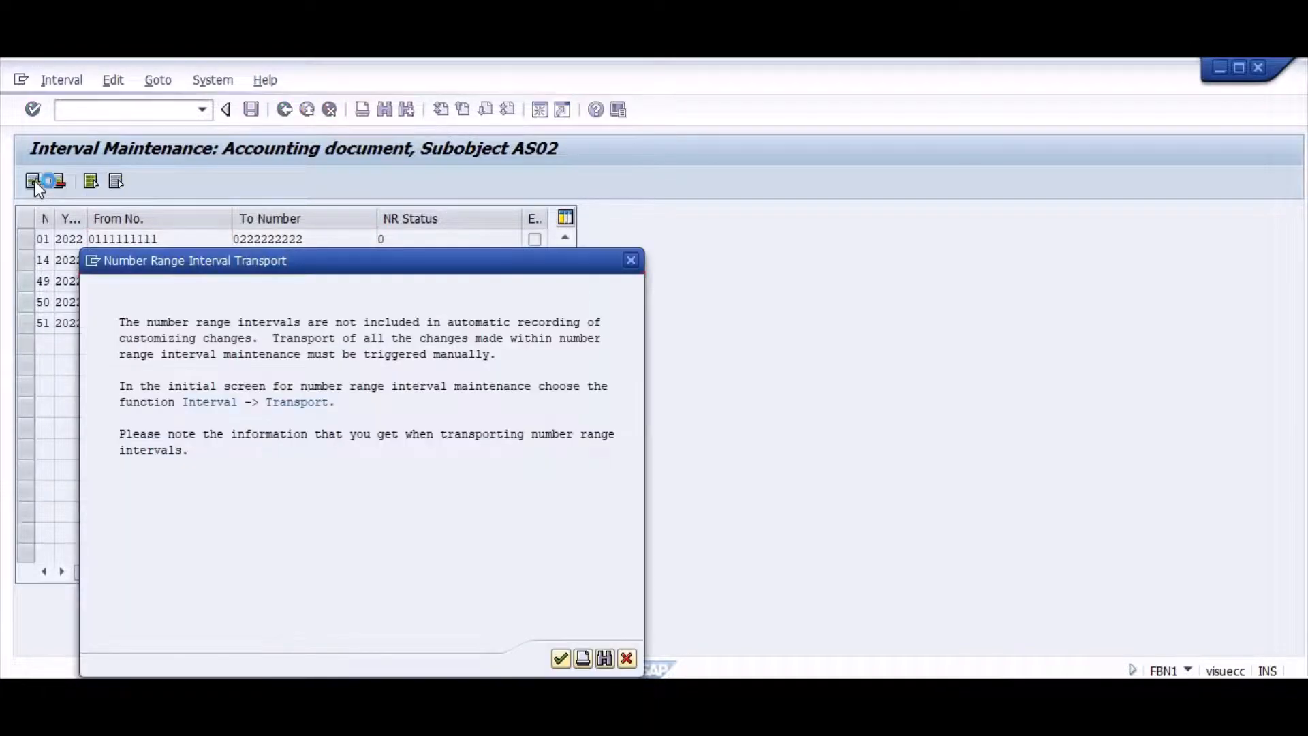
key(Return)
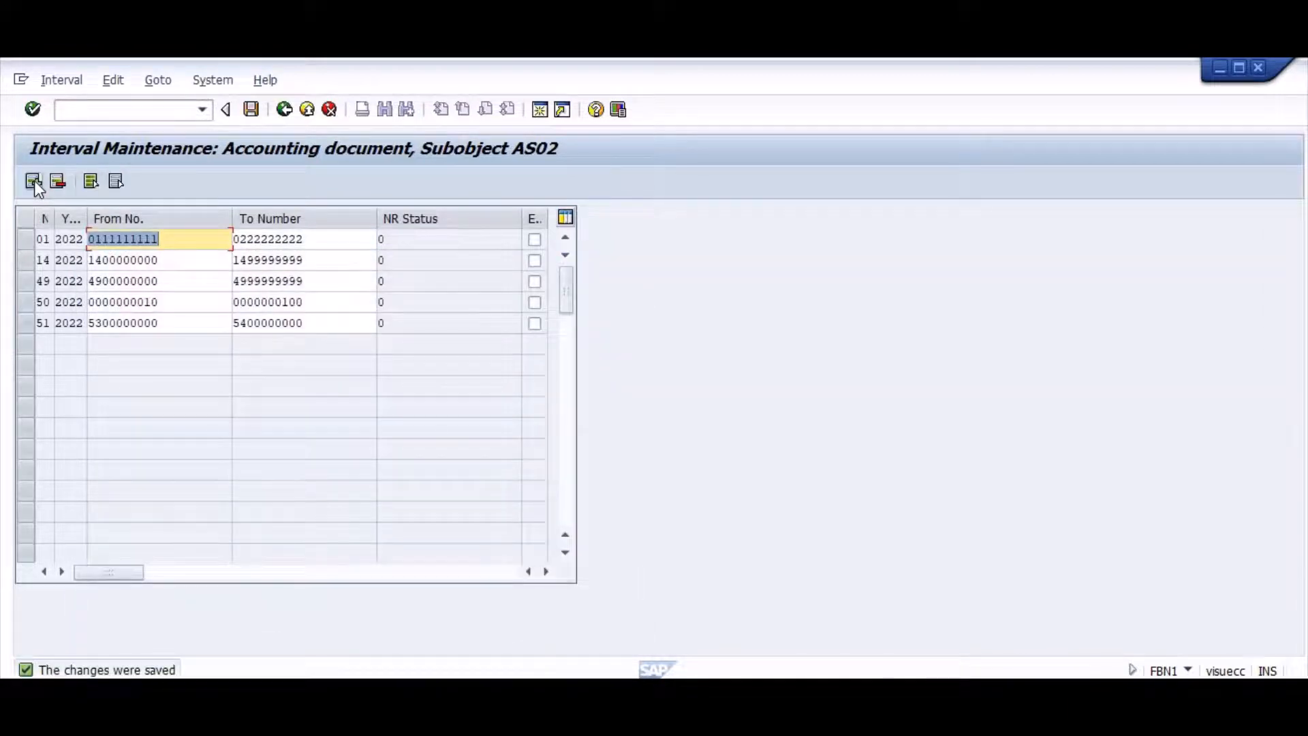
Switch to the Word setup checklist and add the heading "--- Master data ---" below the tax procedure item.
key(alt+Tab)
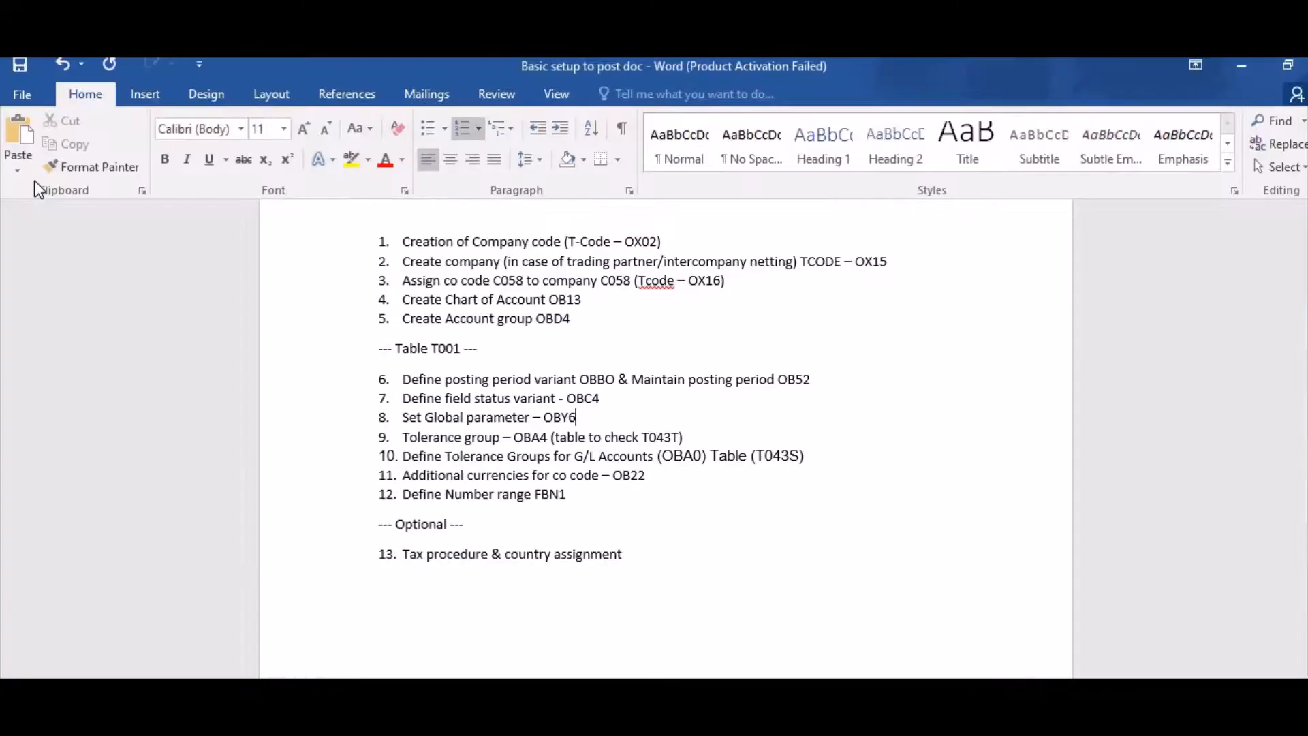
drag(626, 556, 402, 556)
click(647, 565)
key(Return)
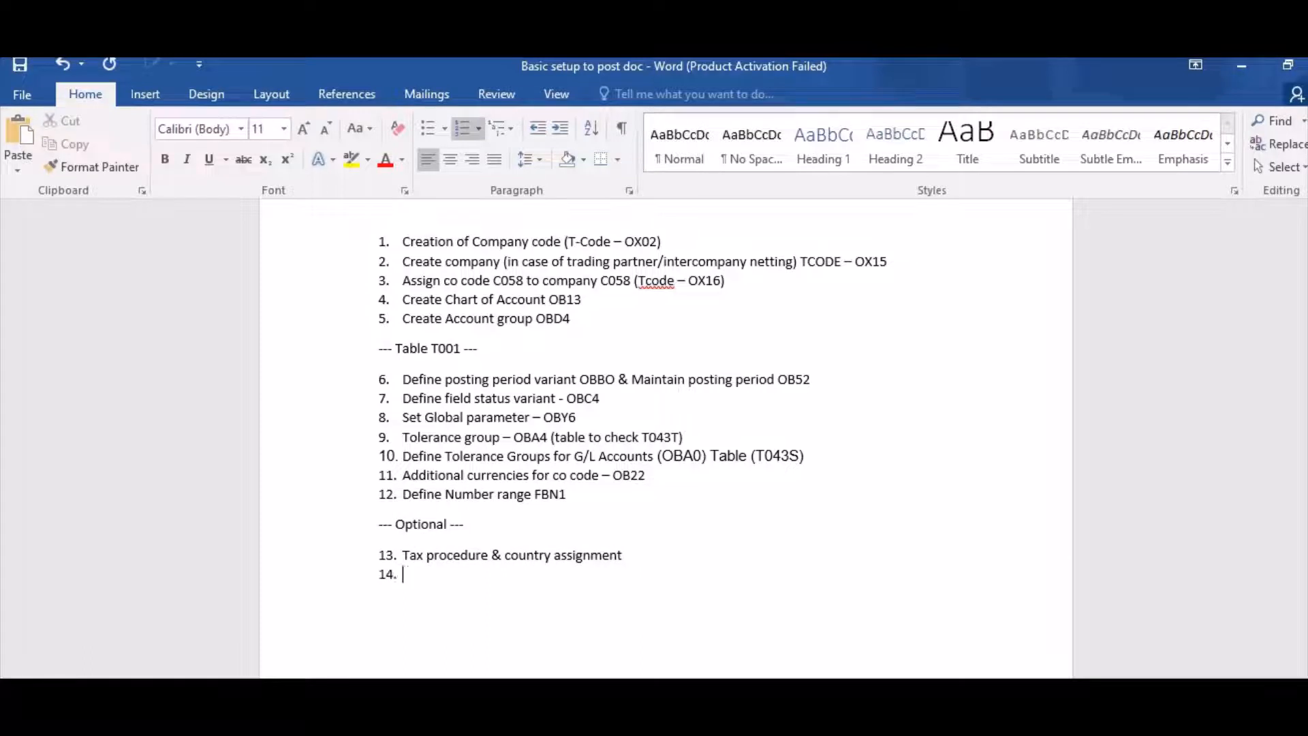
key(Return)
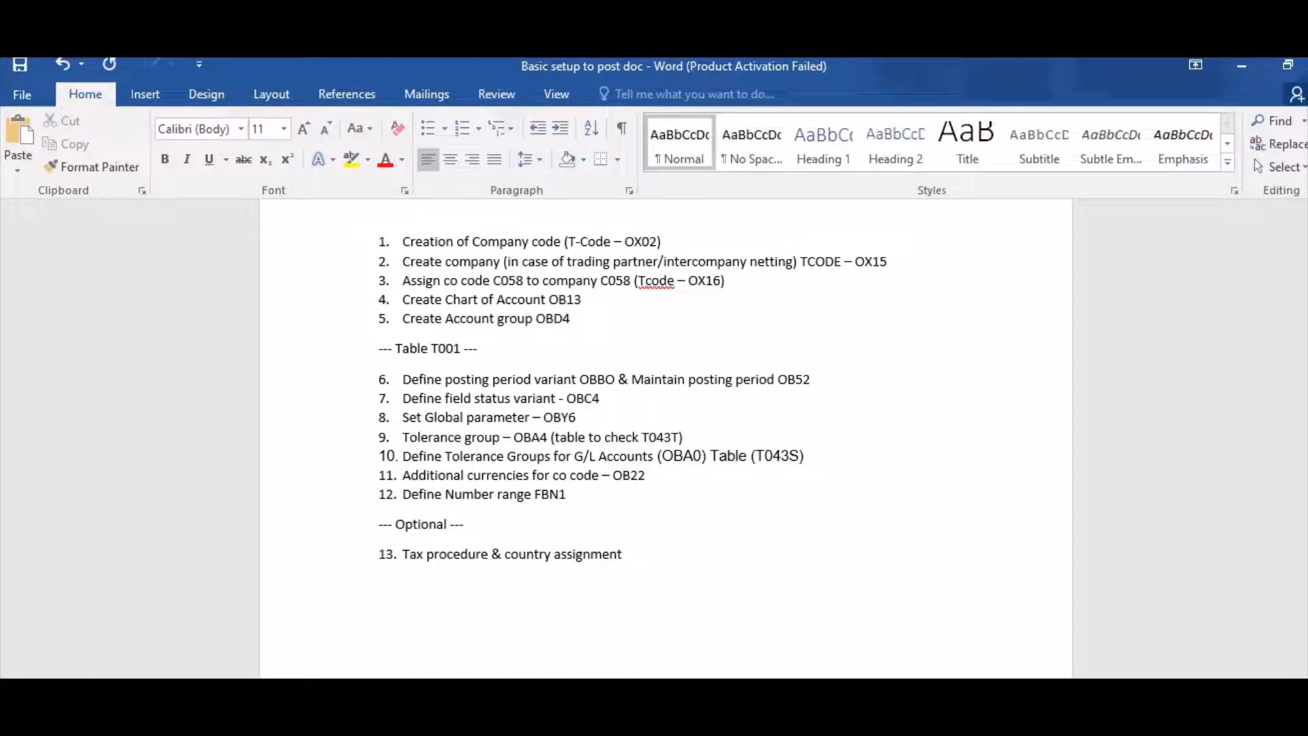
text(==)
key(BackSpace)
key(BackSpace)
text(---ma)
key(BackSpace)
key(BackSpace)
text(Master)
text( data)
text( 0)
key(BackSpace)
text(---)
key(Return)
Add numbered item 14 "Create GL Account" under the Master data heading.
text(1)
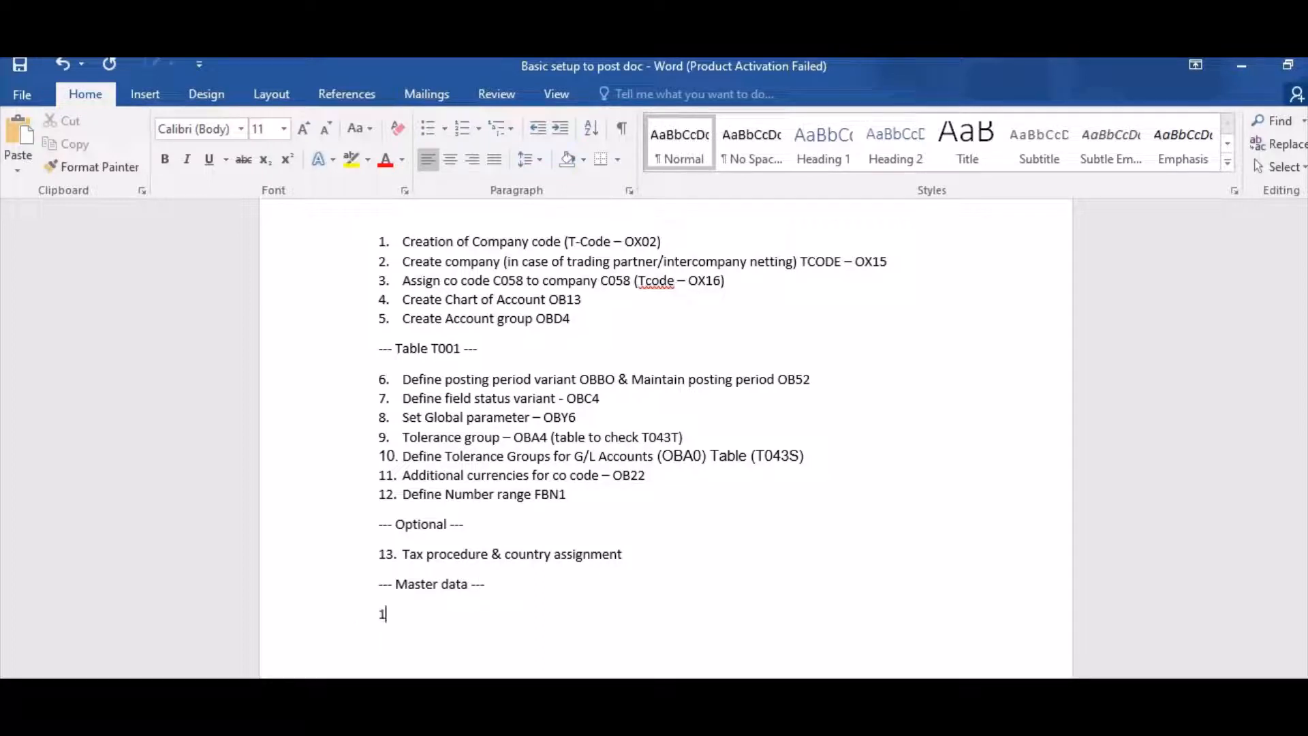
text(4. Cre)
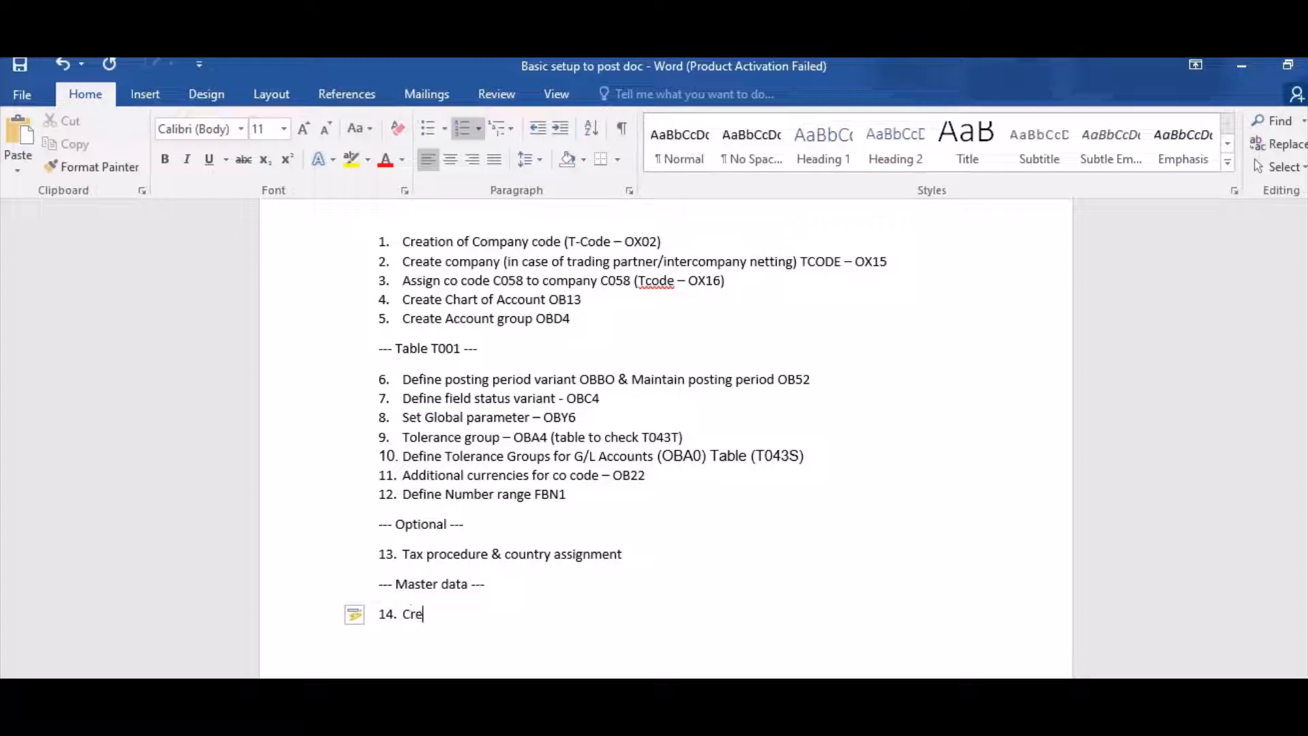
text(ate GL Account)
key(Return)
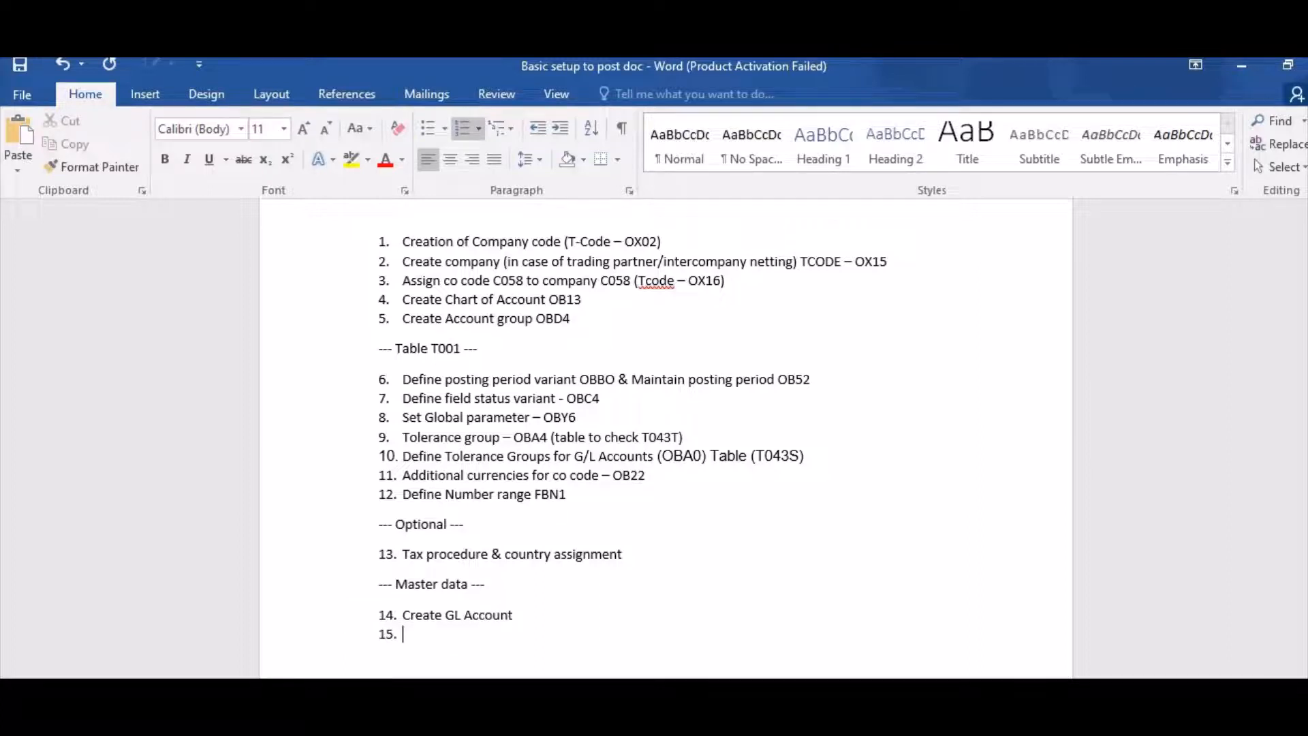
key(BackSpace)
Switch back to SAP and open transaction FS00 for central G/L account editing.
key(alt+Tab)
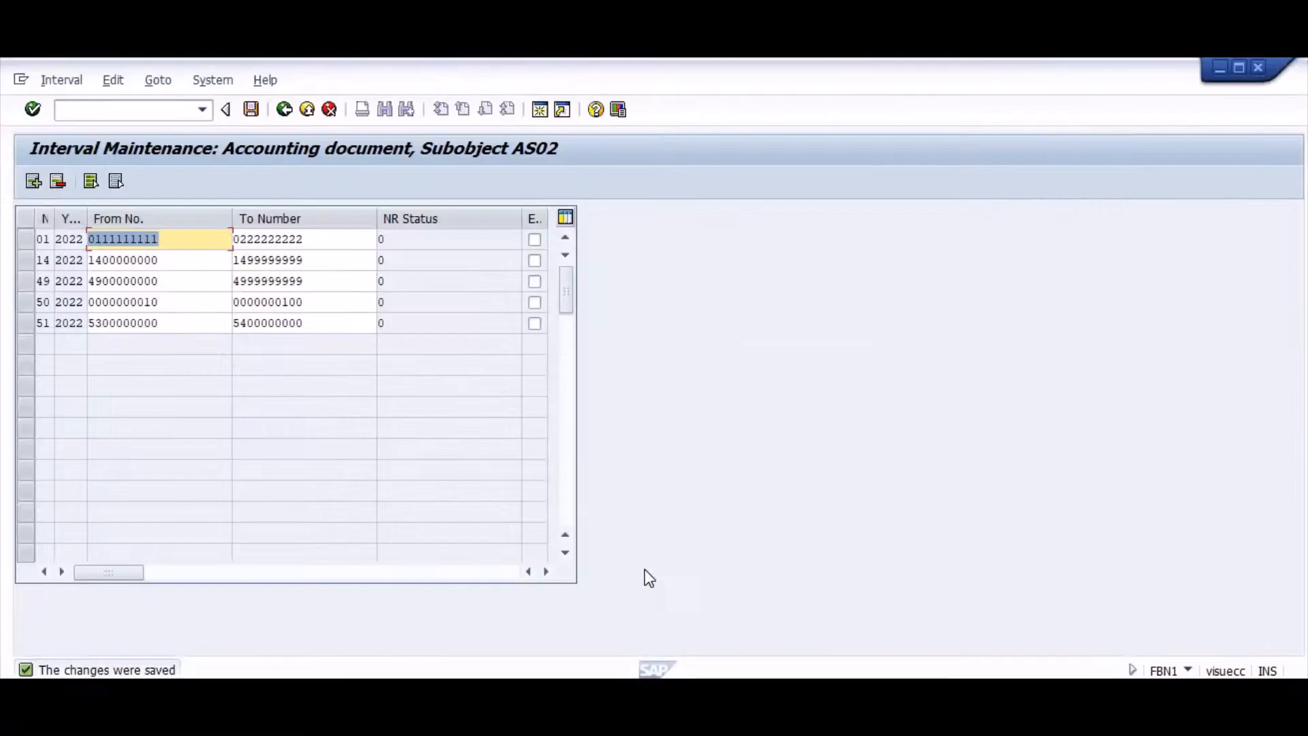
click(169, 111)
text(/nfs)
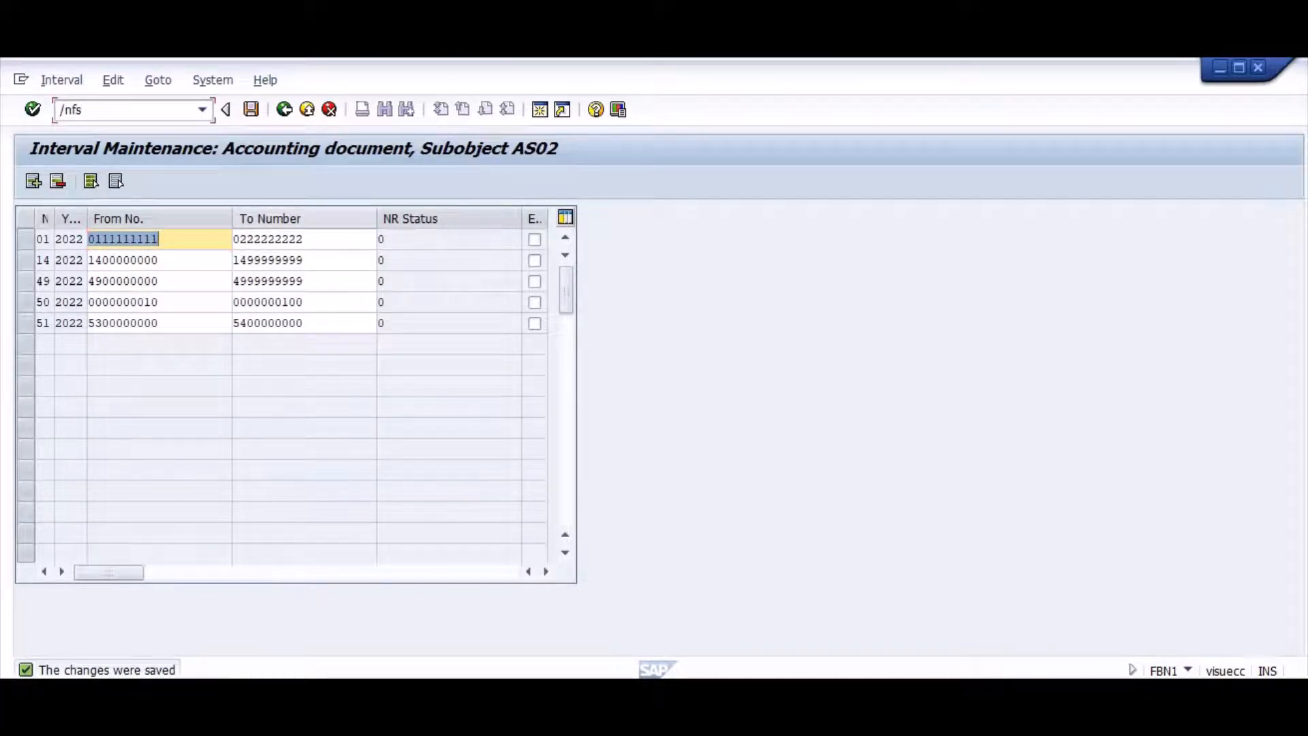
text(00)
key(Return)
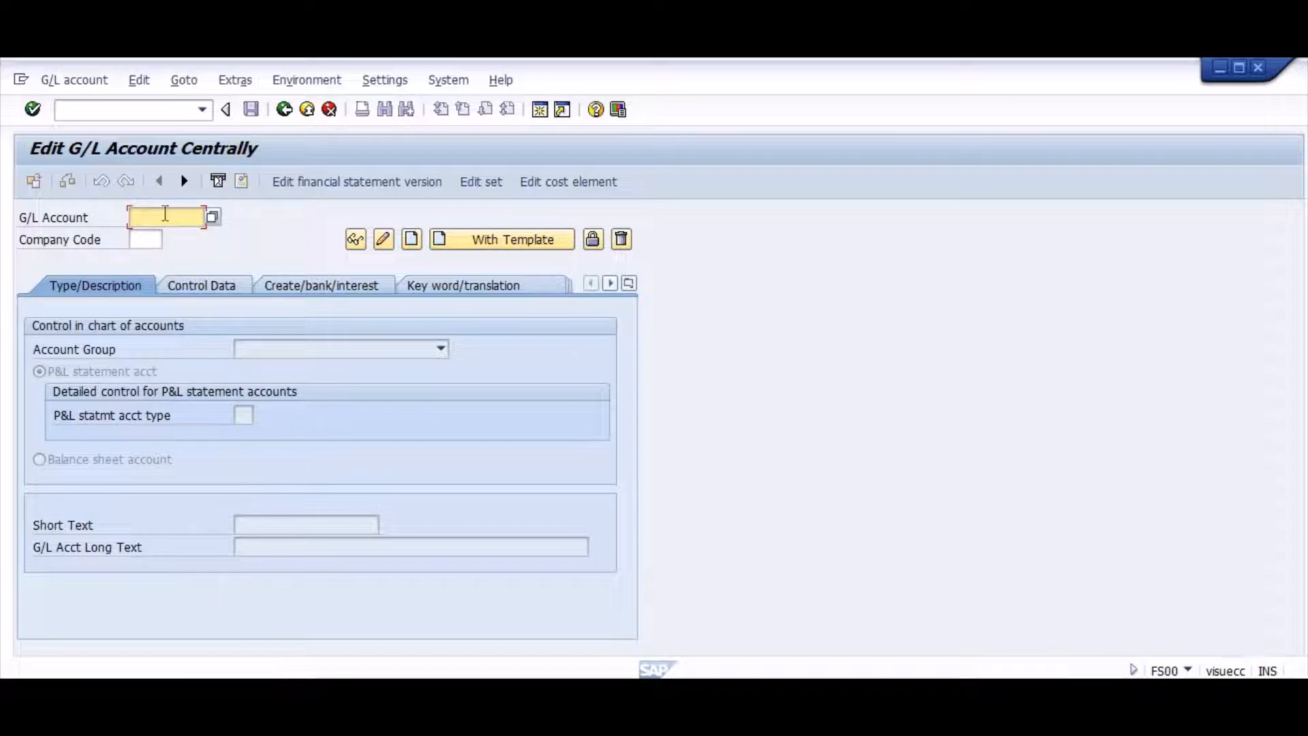
Try to create G/L account 10000000 in company code AS02.
text(10000000)
key(Tab)
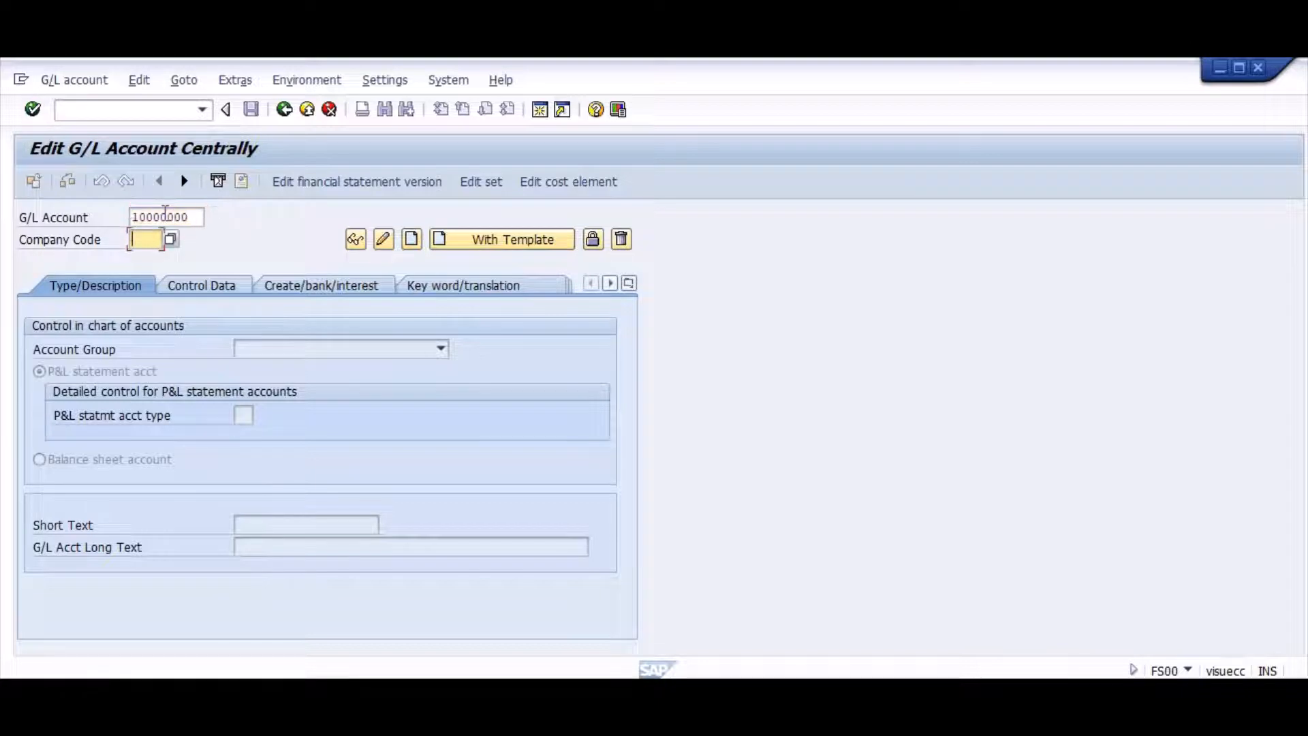
text(as02)
click(405, 241)
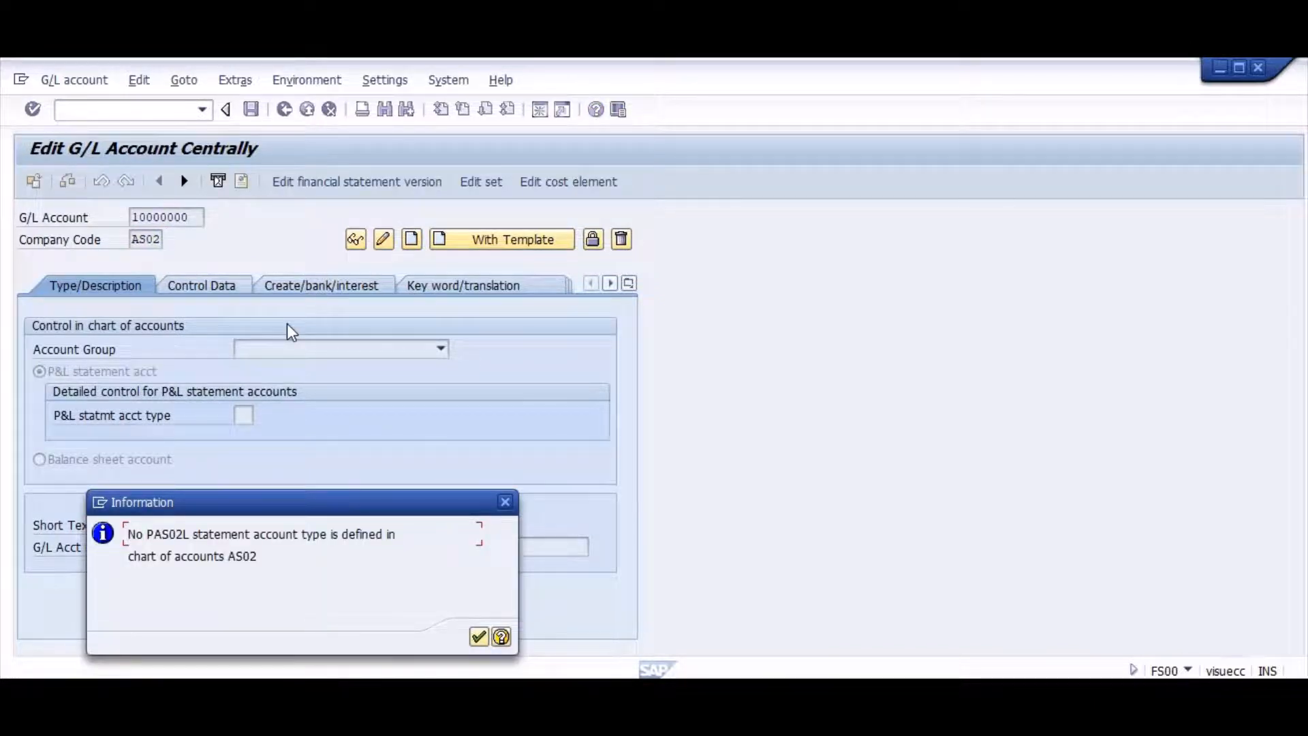
key(Return)
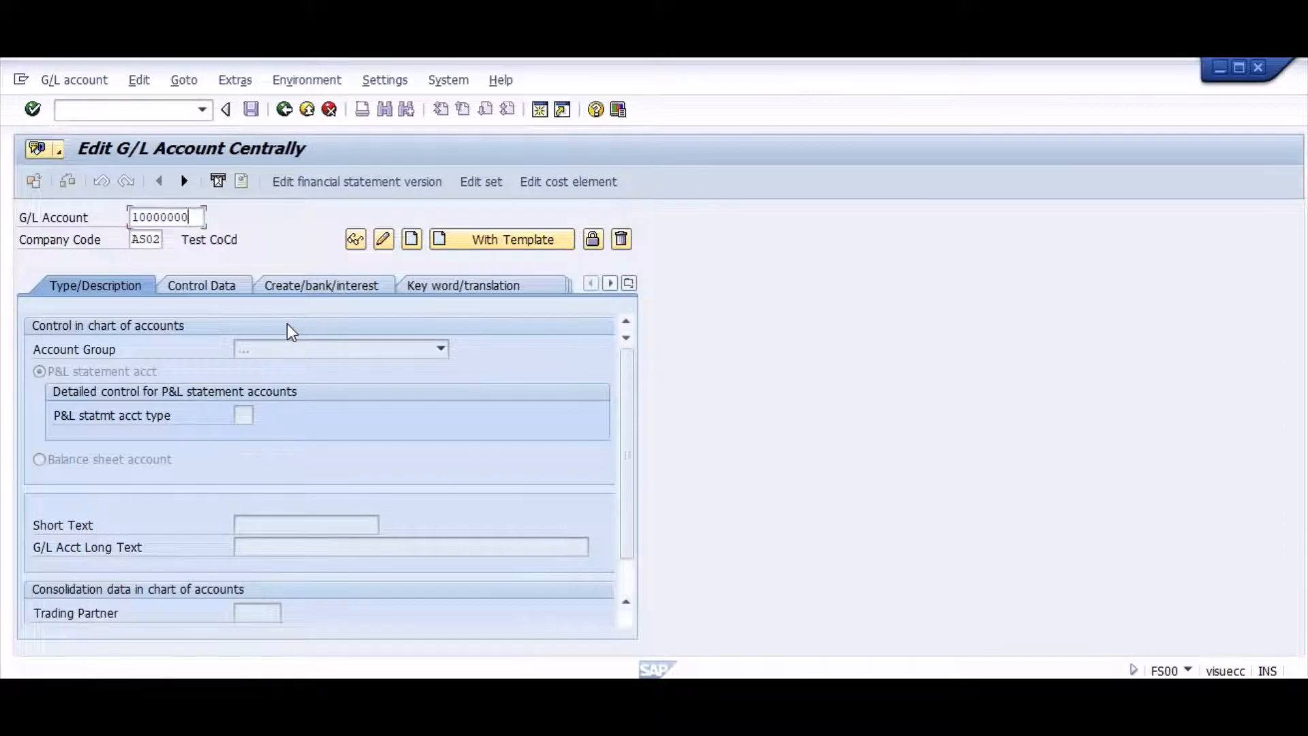
click(410, 239)
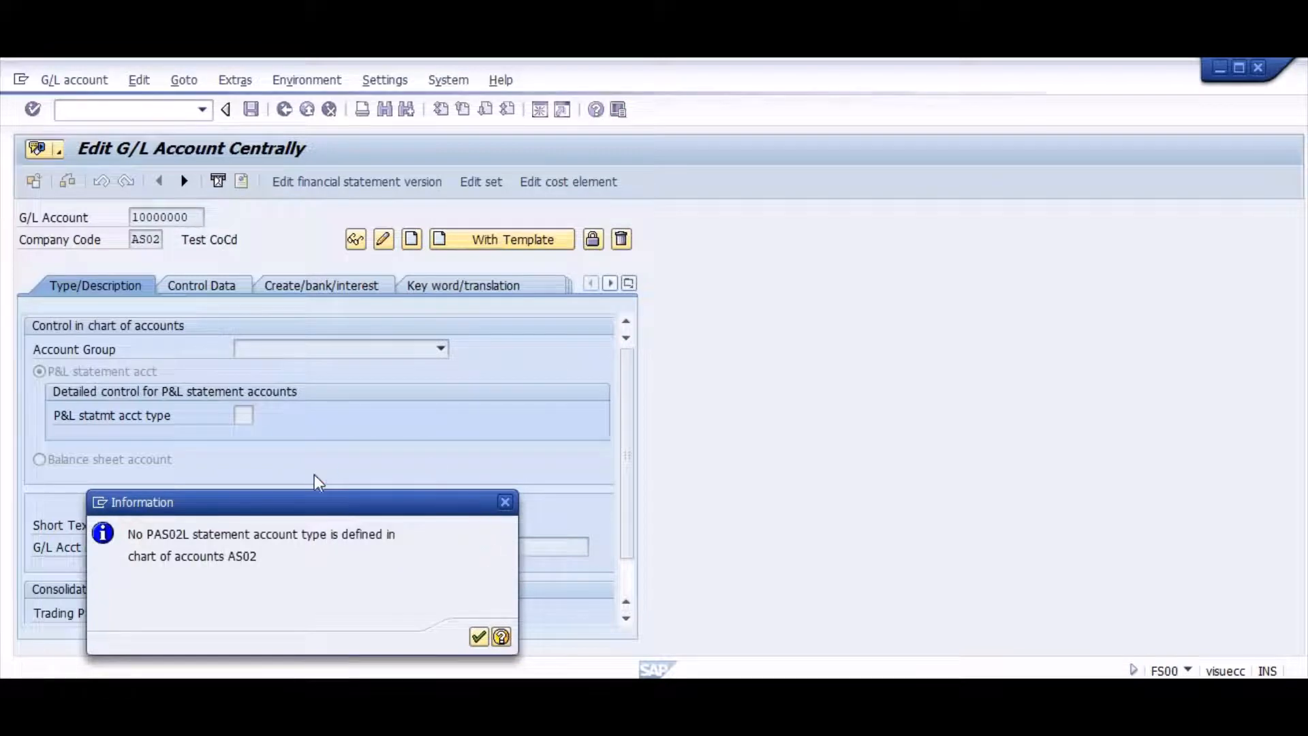
Read the diagnosis and procedure in the detailed help for the P&L statement account type message, then dismiss both.
key(F1)
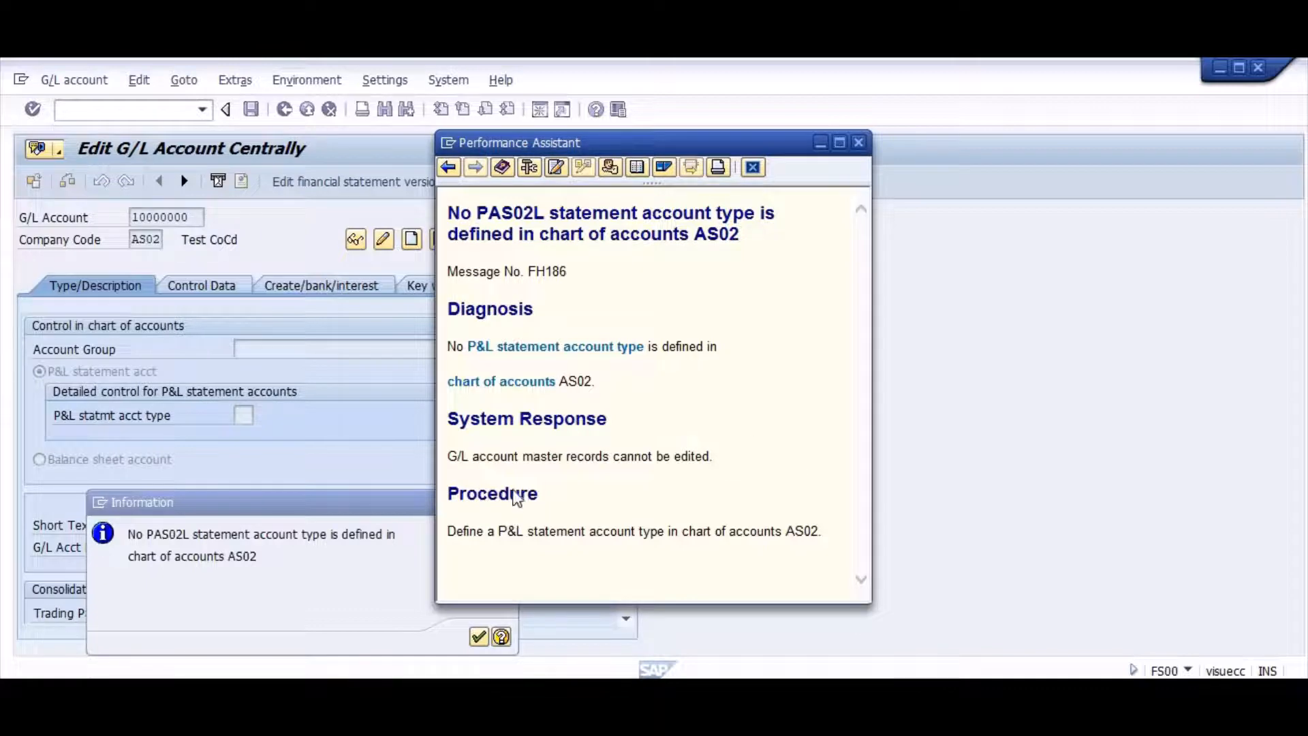
drag(450, 526, 795, 538)
click(793, 534)
click(860, 143)
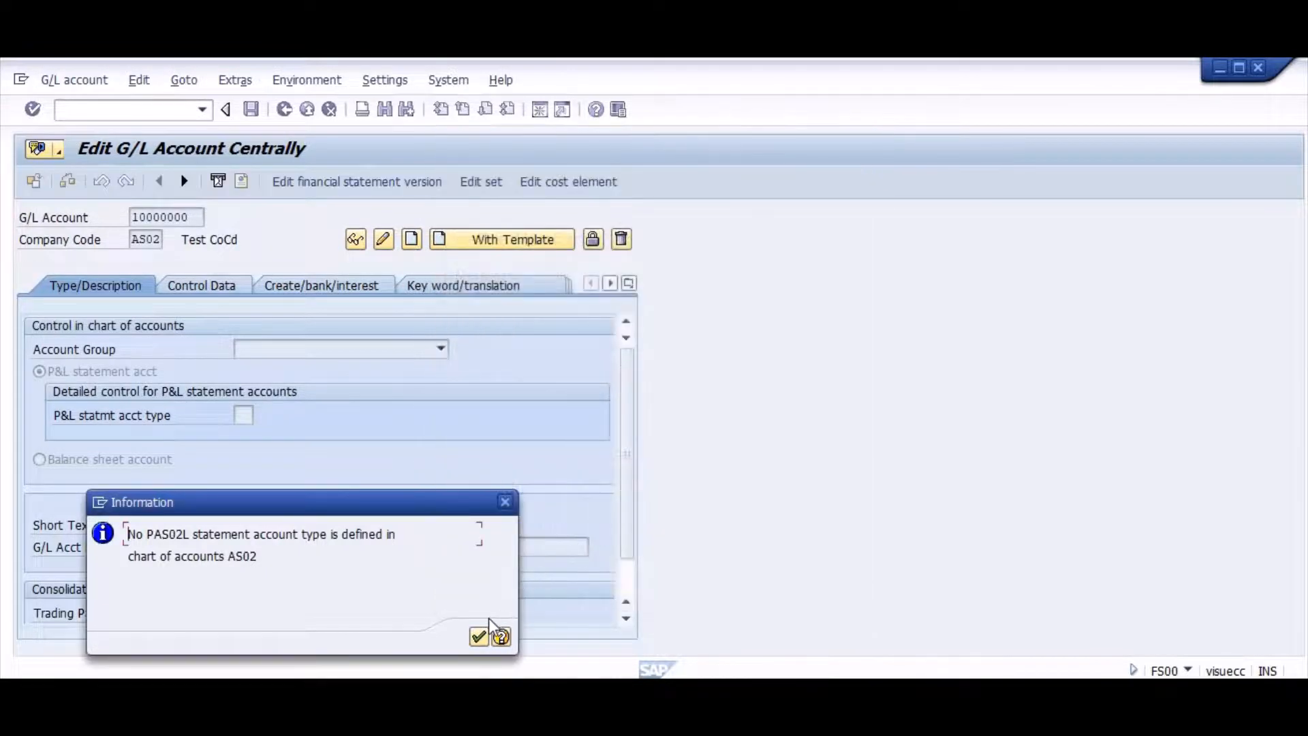
click(481, 636)
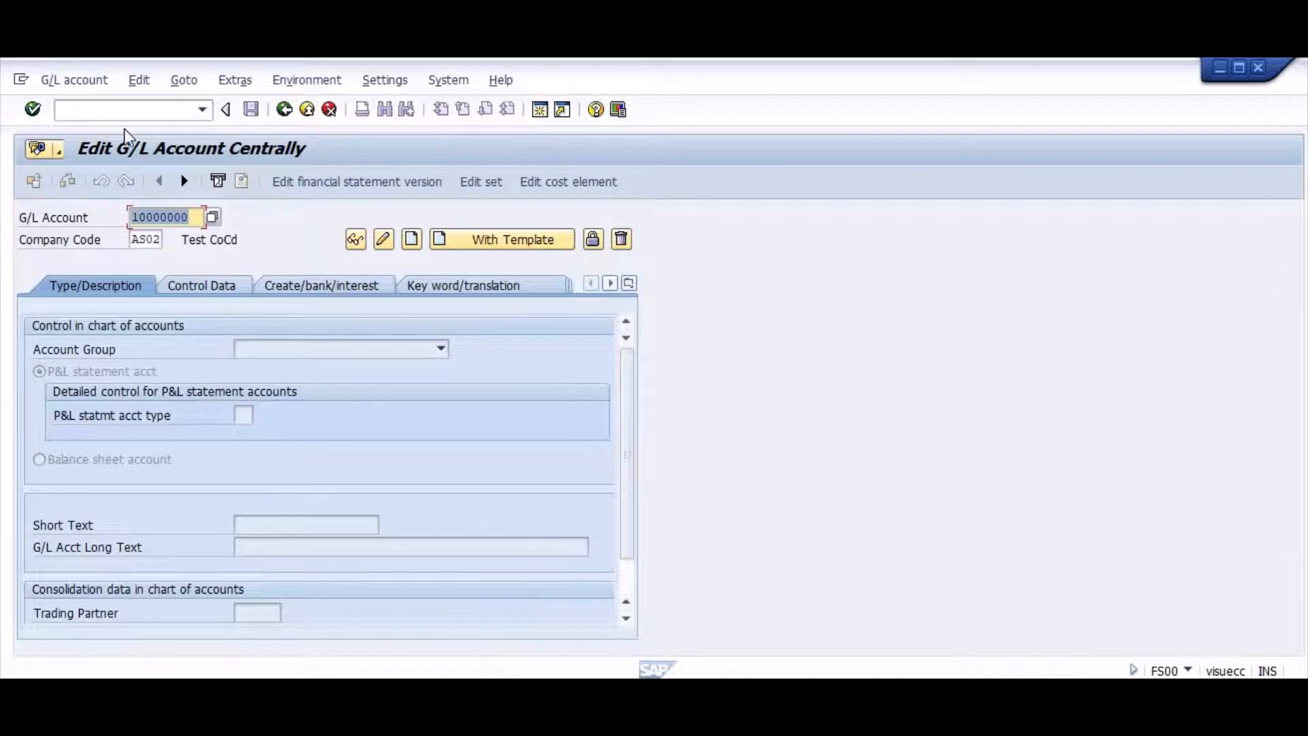
Open transaction OB53 in a new session for chart of accounts AS02.
click(111, 111)
text(/)
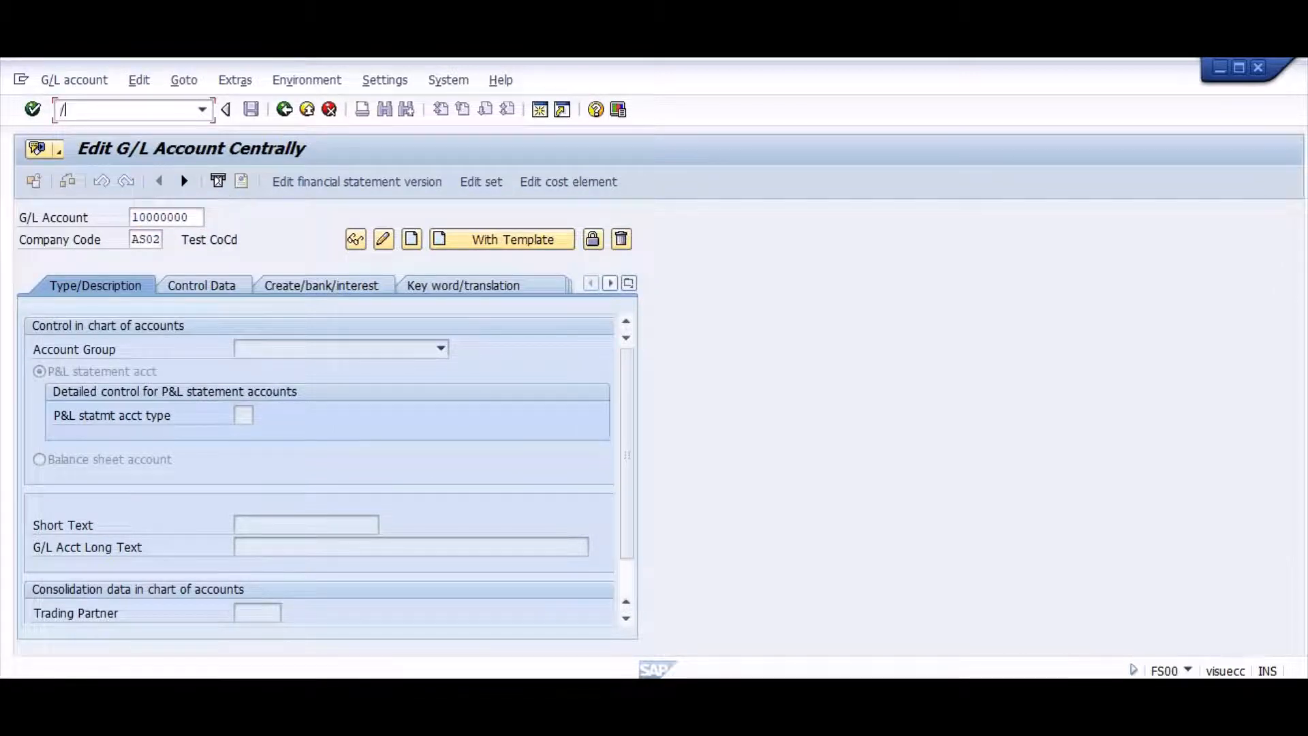
text(oob53)
key(Return)
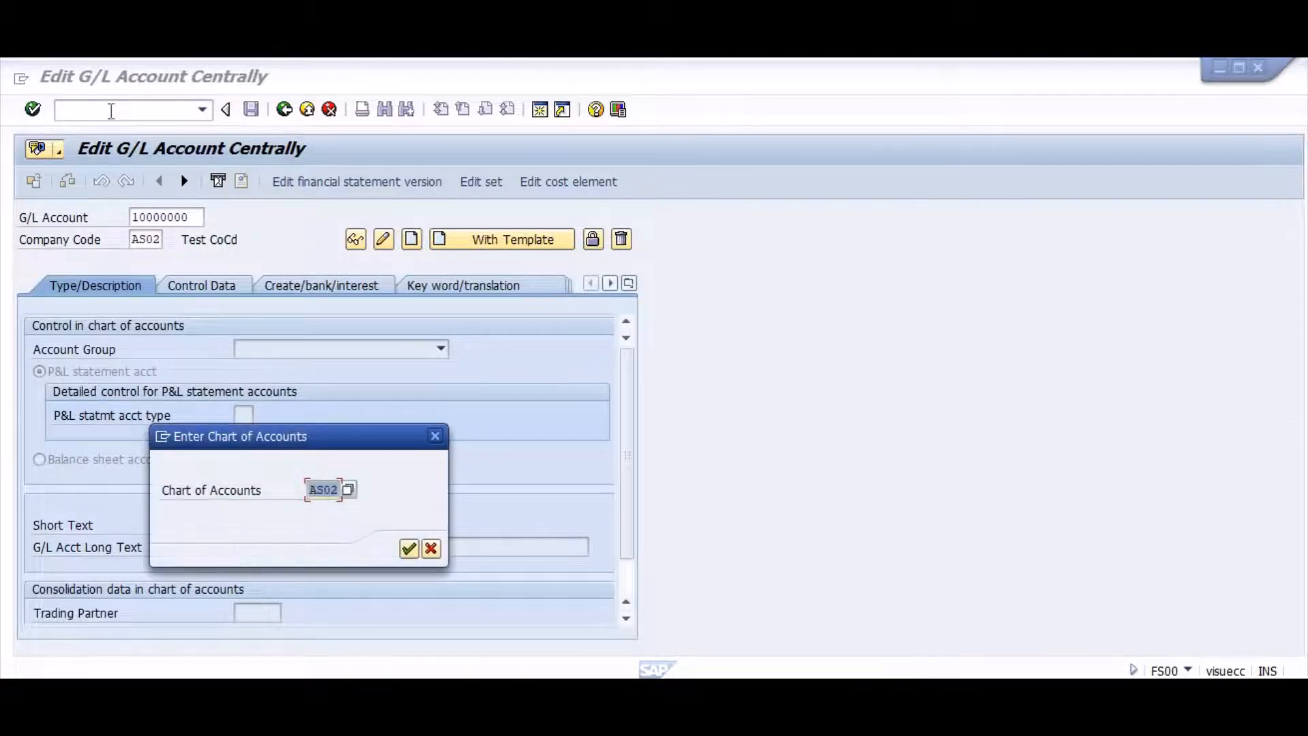
key(Return)
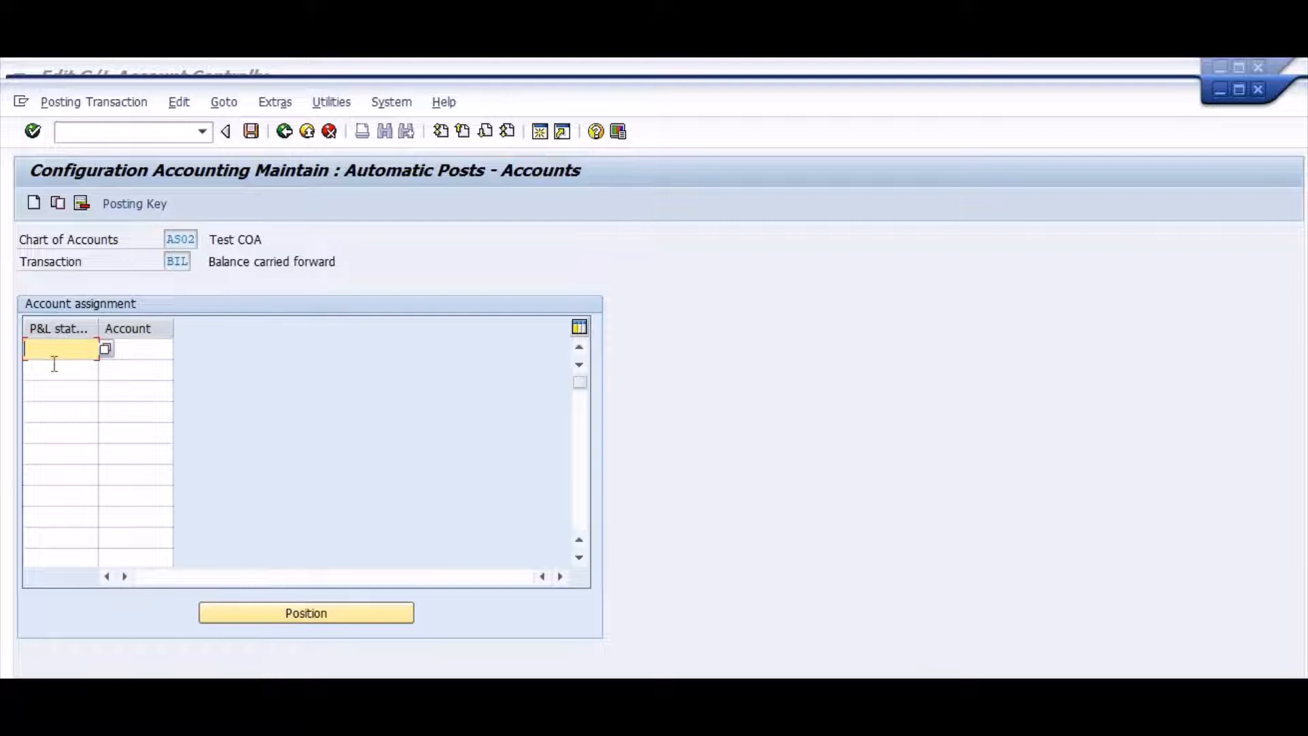
Assign P&L statement account type X to account 10000000 in AS02 and save it under the proposed customizing request.
click(104, 349)
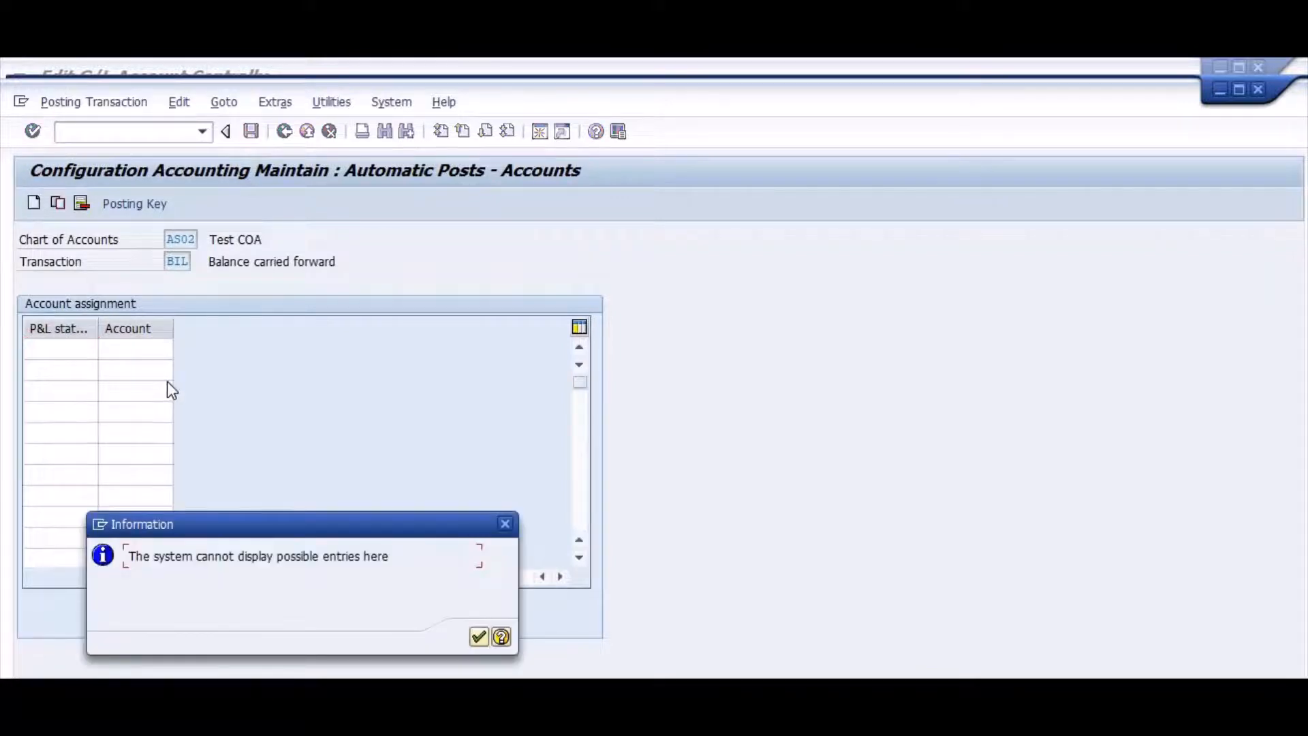
key(Return)
text(X)
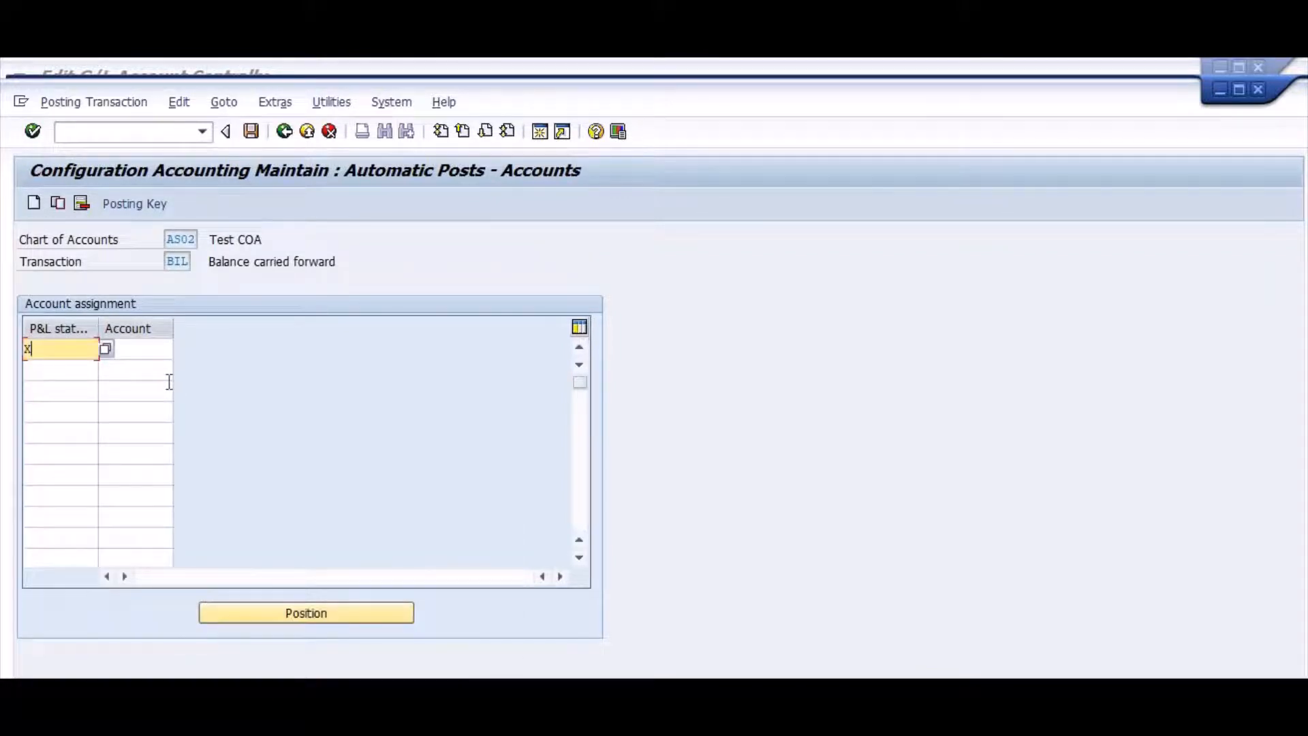
key(Tab)
text(1)
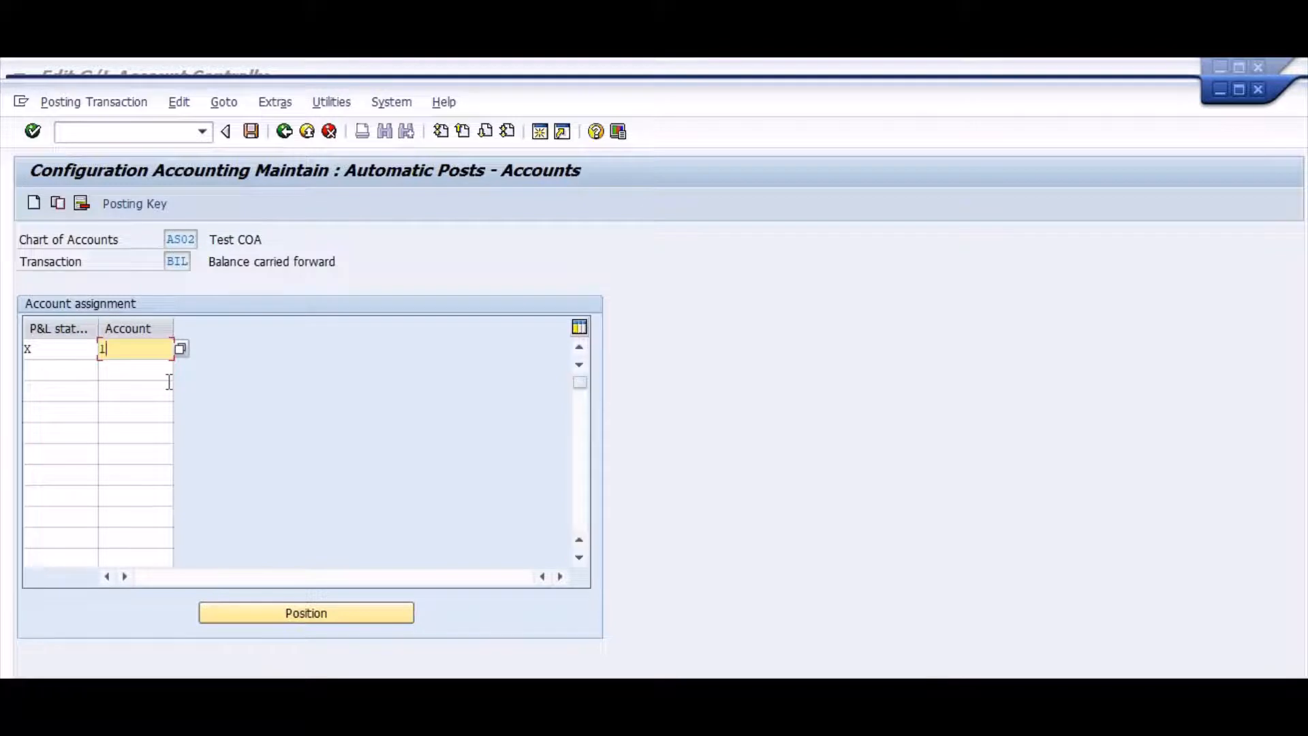
text(00000)
key(Left)
key(Left)
key(Right)
key(Right)
key(Right)
text(00)
key(Return)
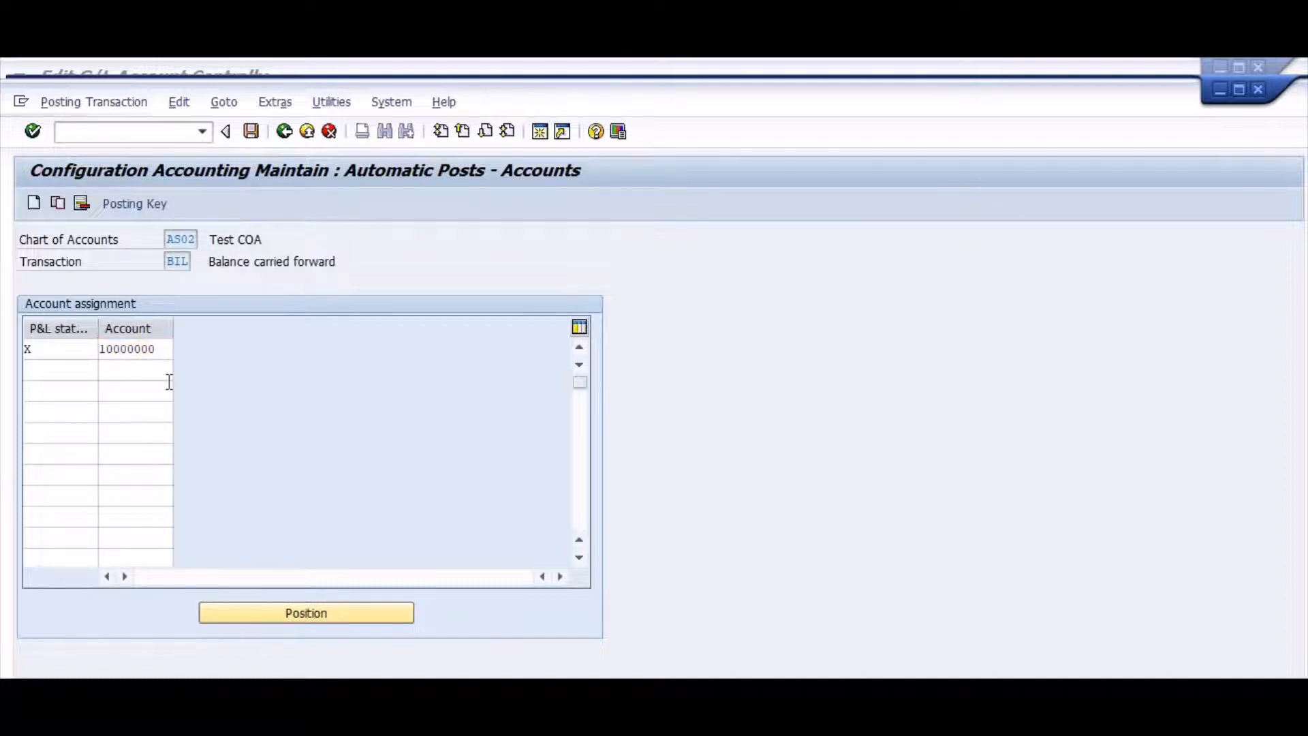
key(Return)
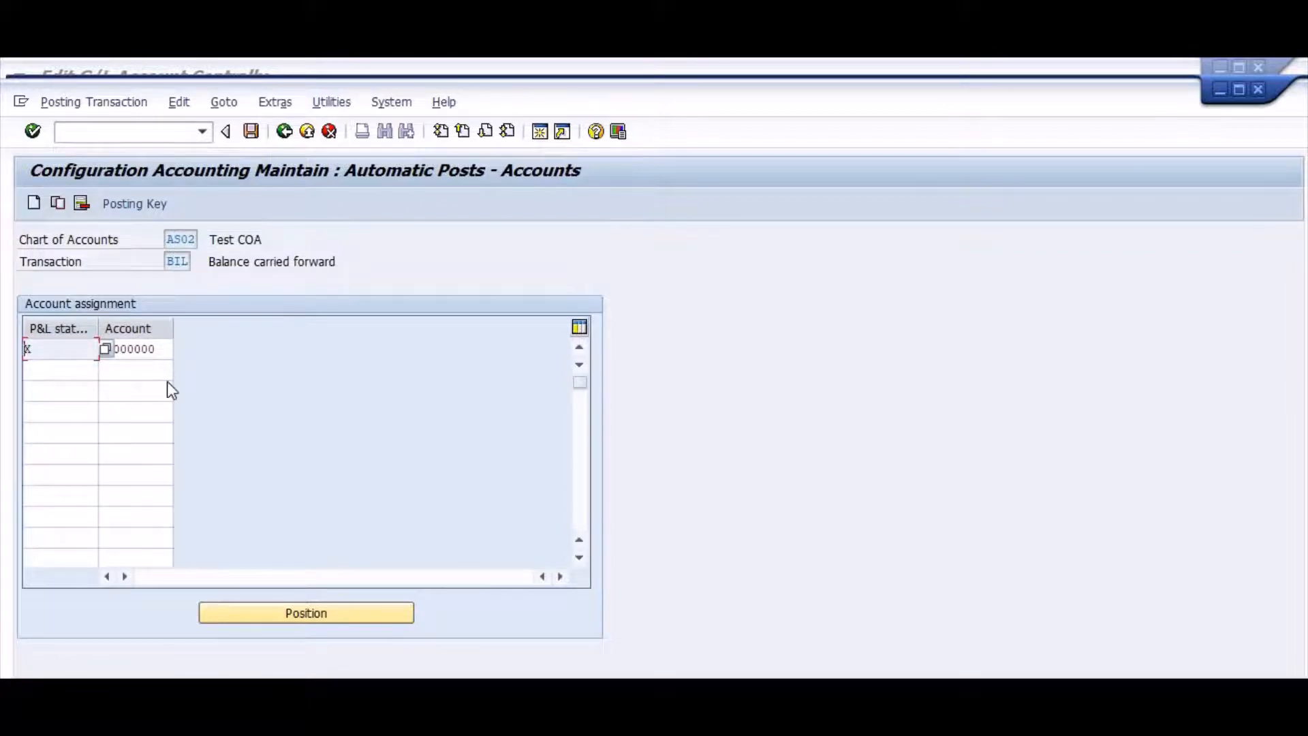
key(ctrl+s)
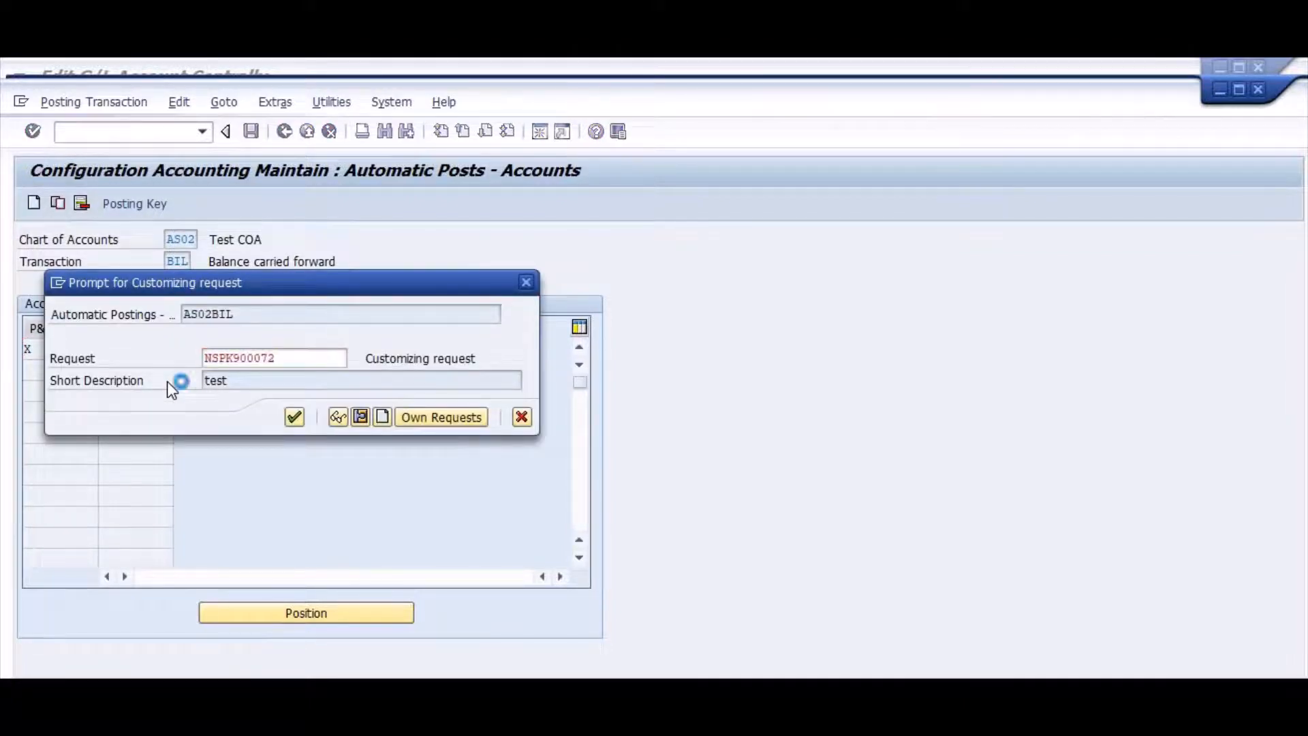
key(Return)
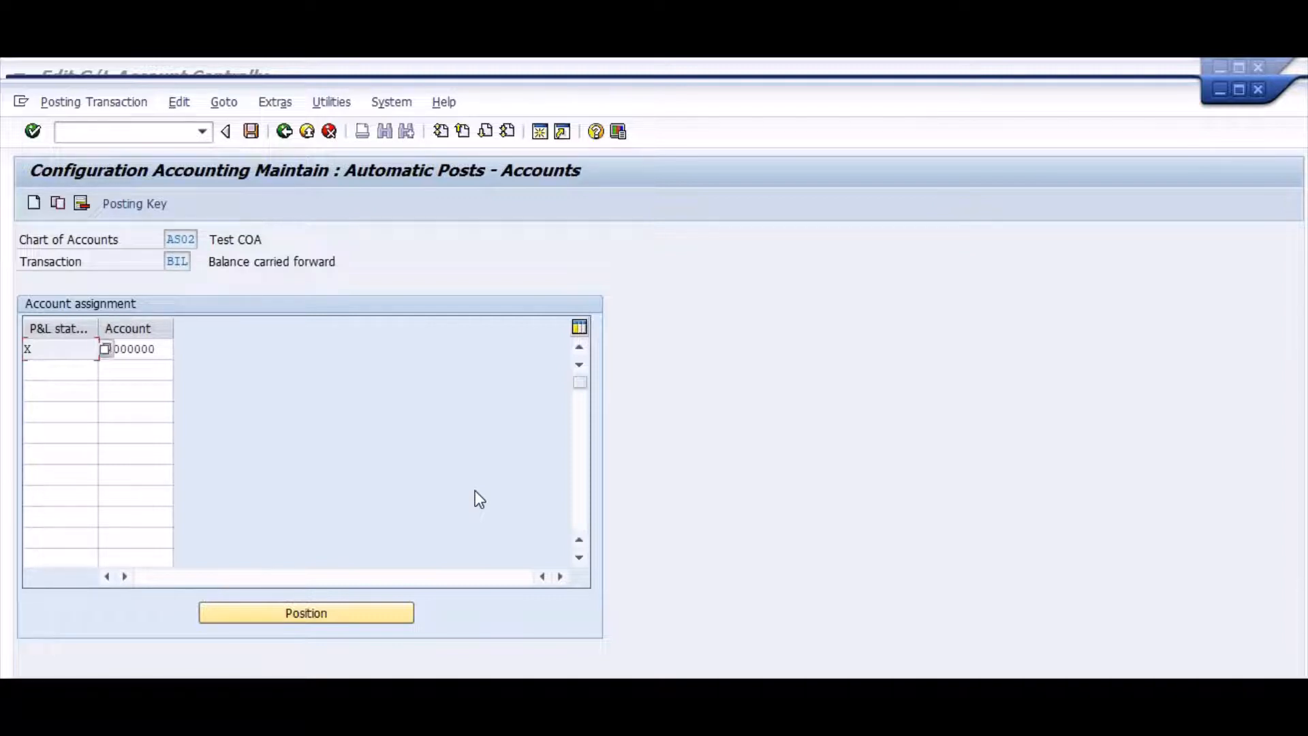
Switch to the Word setup document and add the item "Define retained earning account OB53" after "Define Number range FBN1".
key(alt+Tab)
key(alt+Tab)
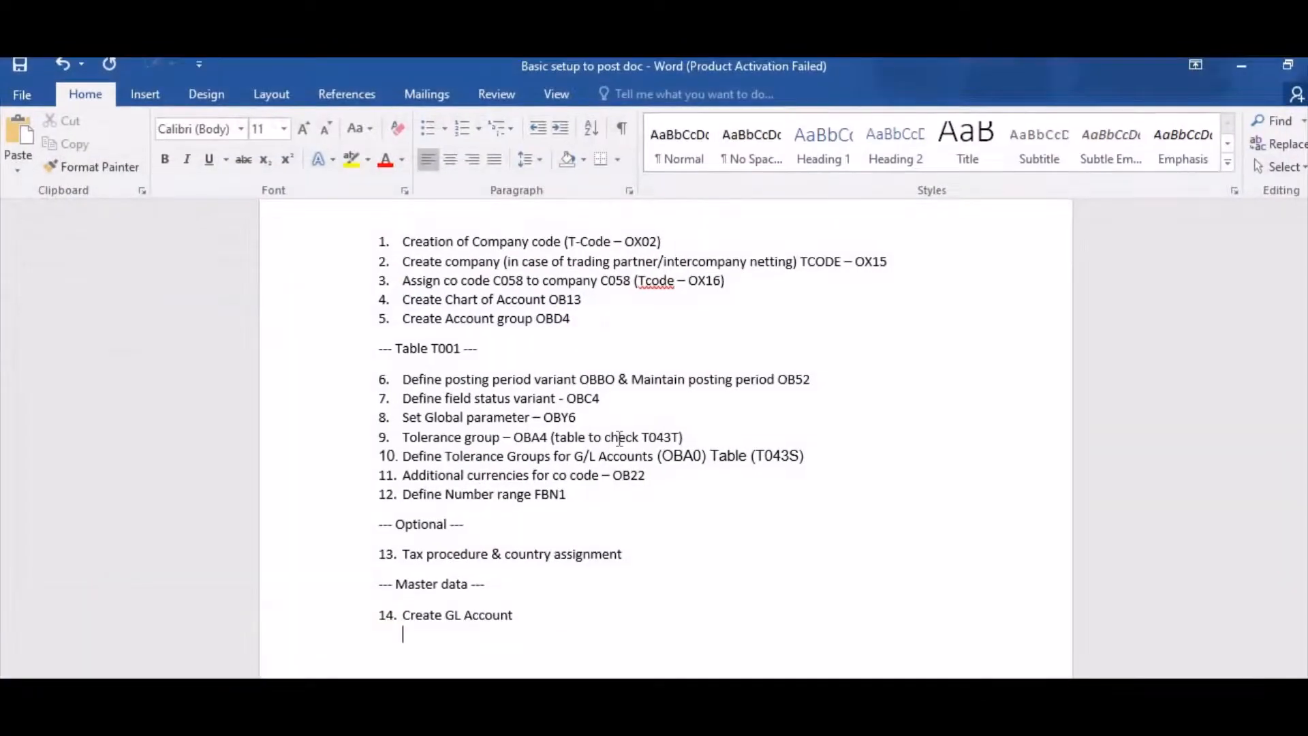
click(594, 491)
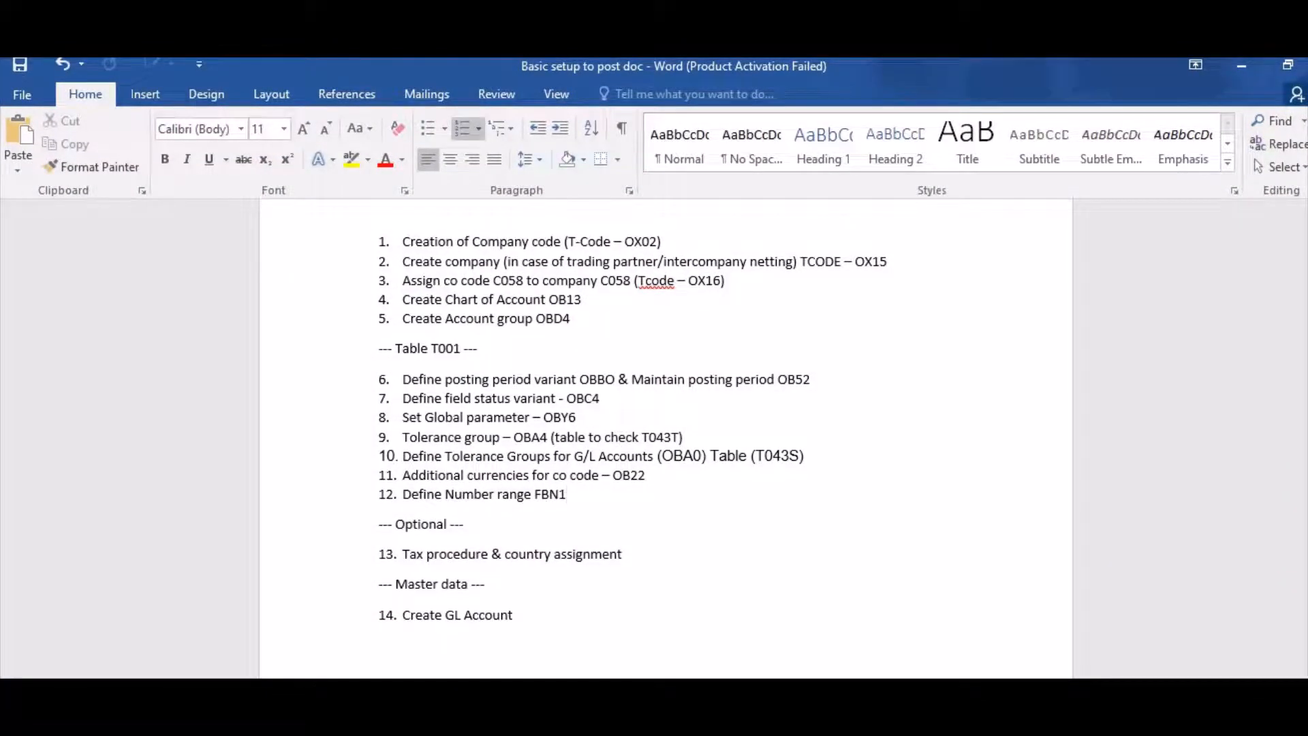
key(Return)
text(dEE)
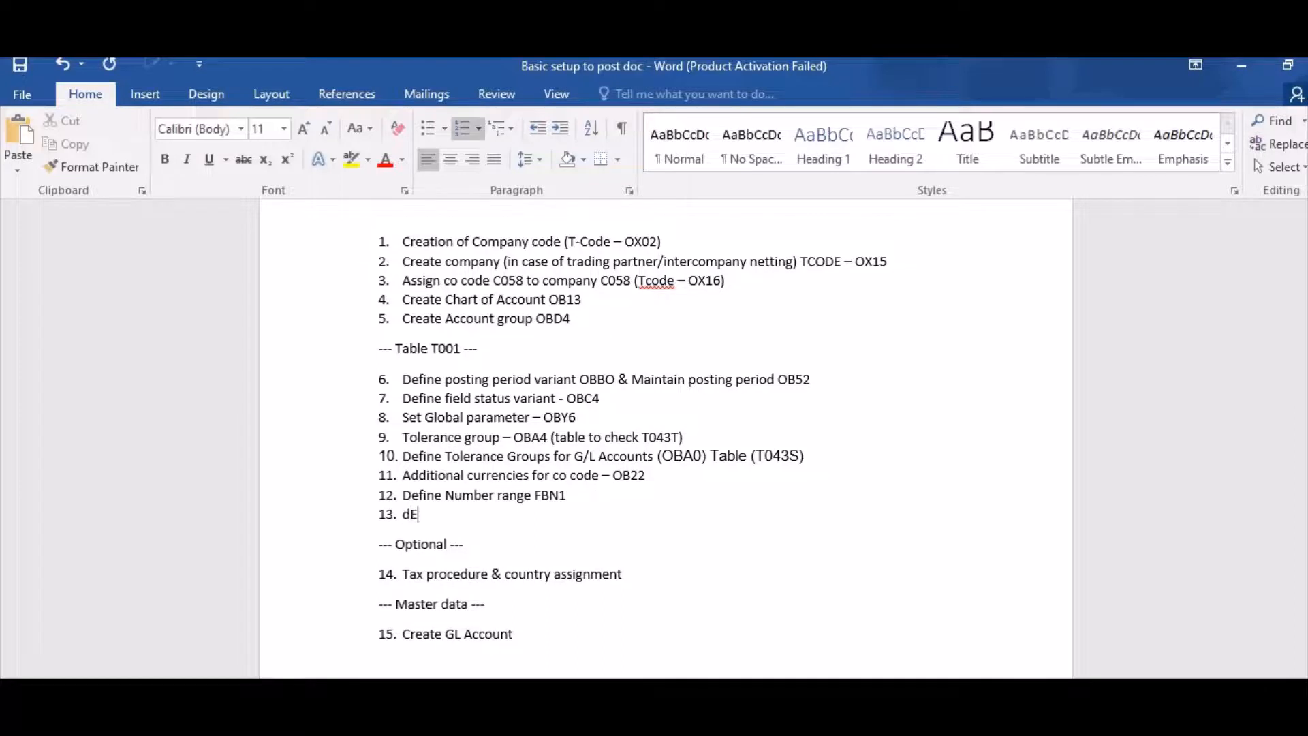
key(BackSpace)
key(BackSpace)
text(EFINE)
key(BackSpace)
key(BackSpace)
key(BackSpace)
key(BackSpace)
key(BackSpace)
key(BackSpace)
key(BackSpace)
text(Define retained ear)
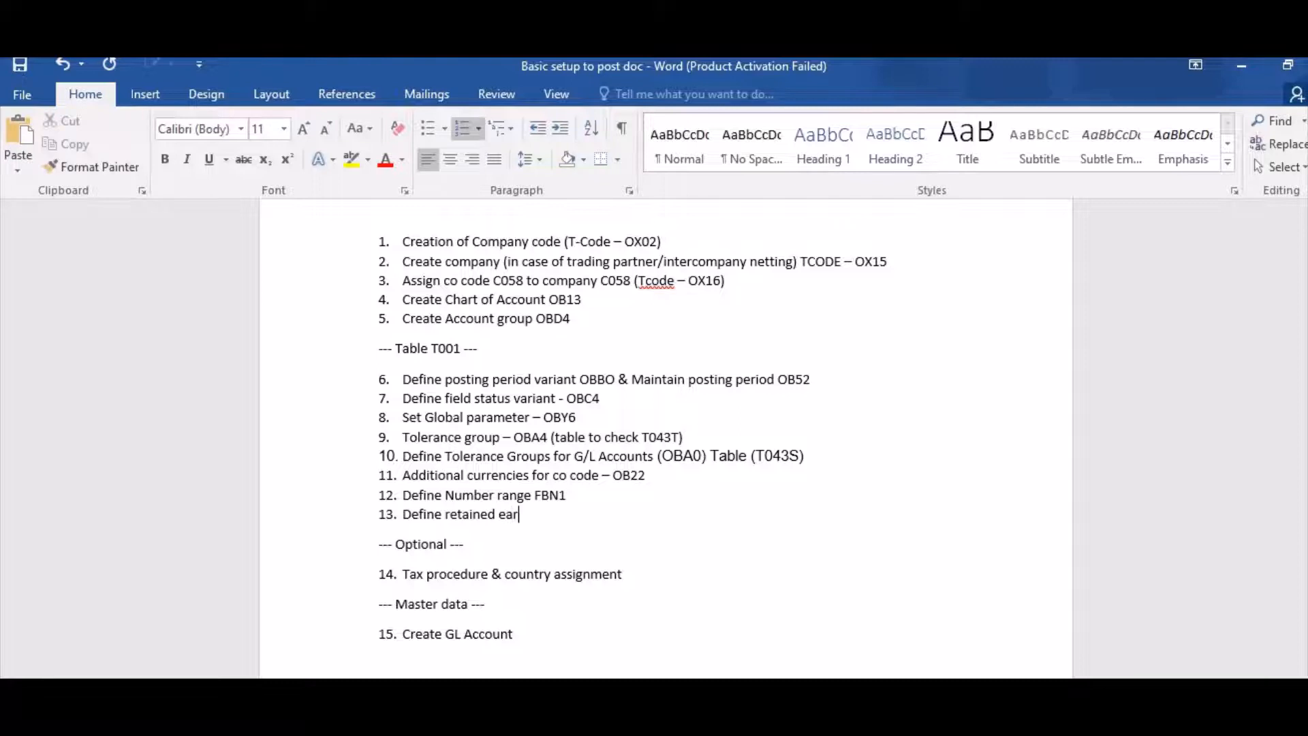
text(ning account OB5)
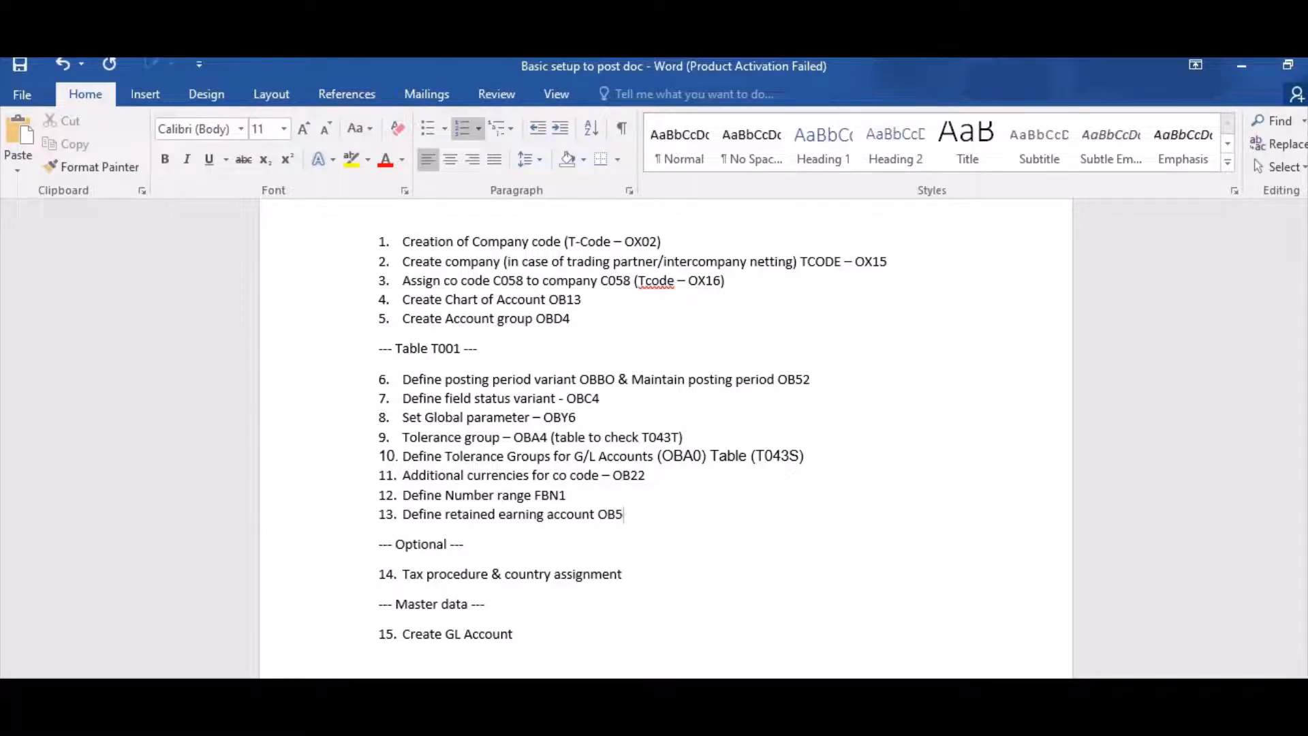
text(3)
Return to SAP and create G/L account 10000000 in AS02 with account group P&L accounts and P&L statement account type X.
key(alt+Tab)
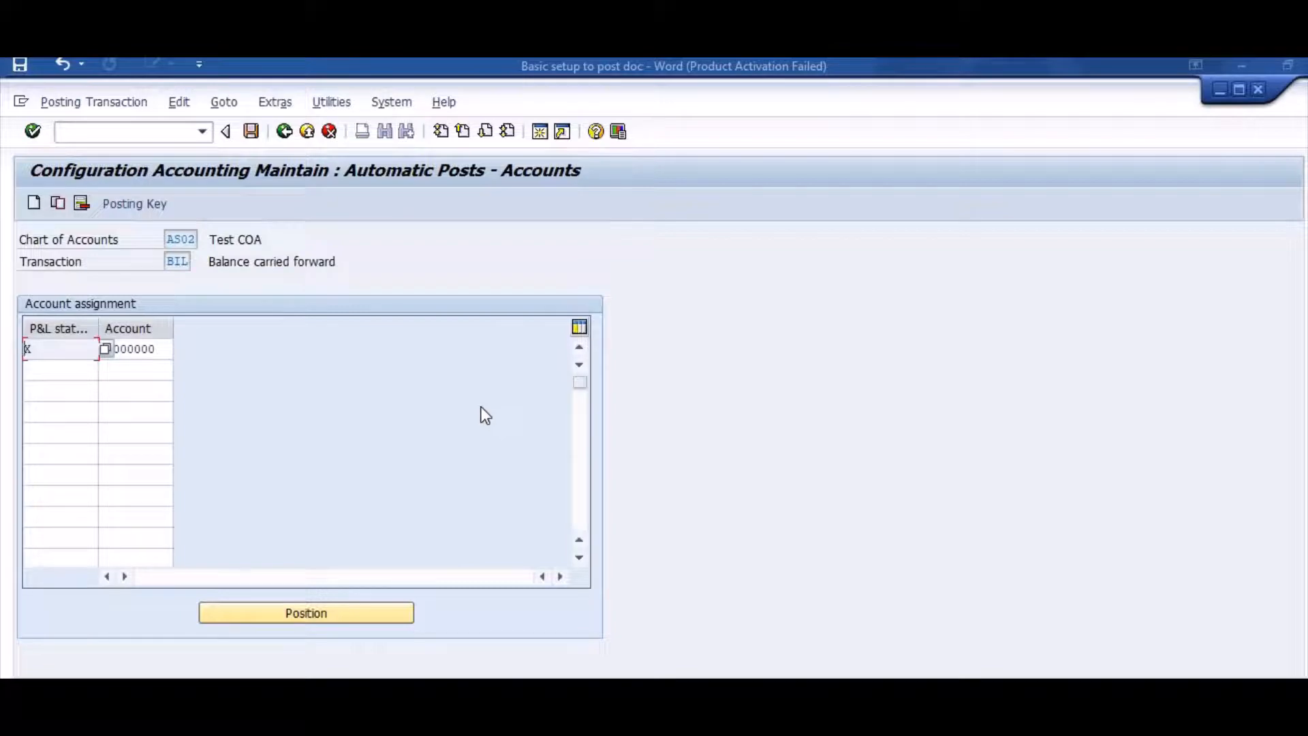
key(alt+Tab)
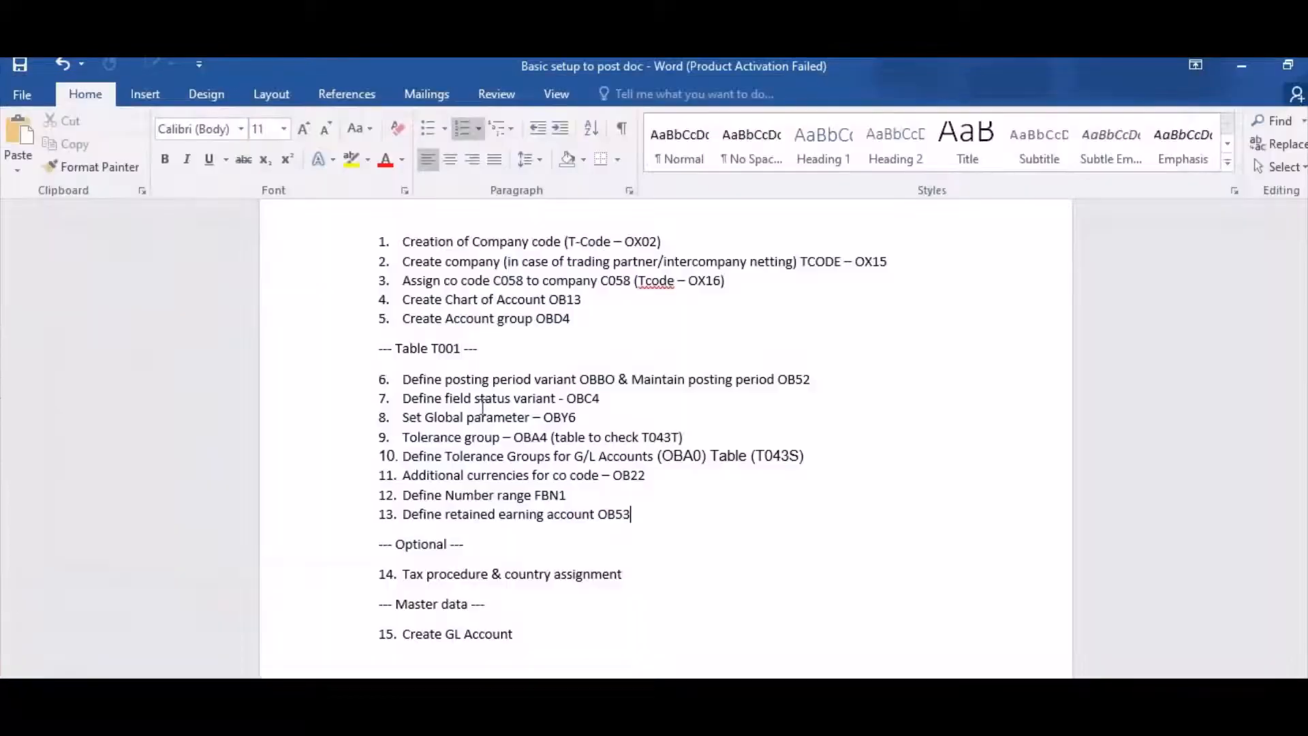
key(alt+Tab)
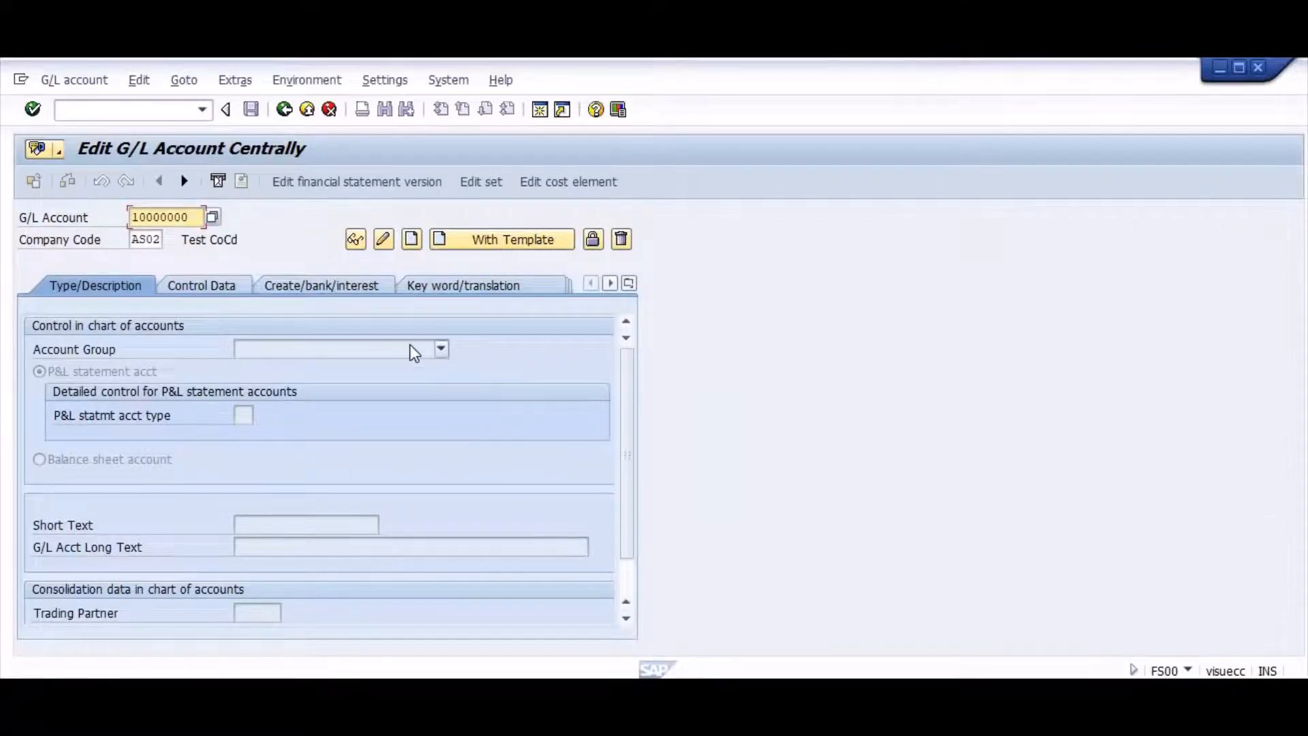
click(411, 347)
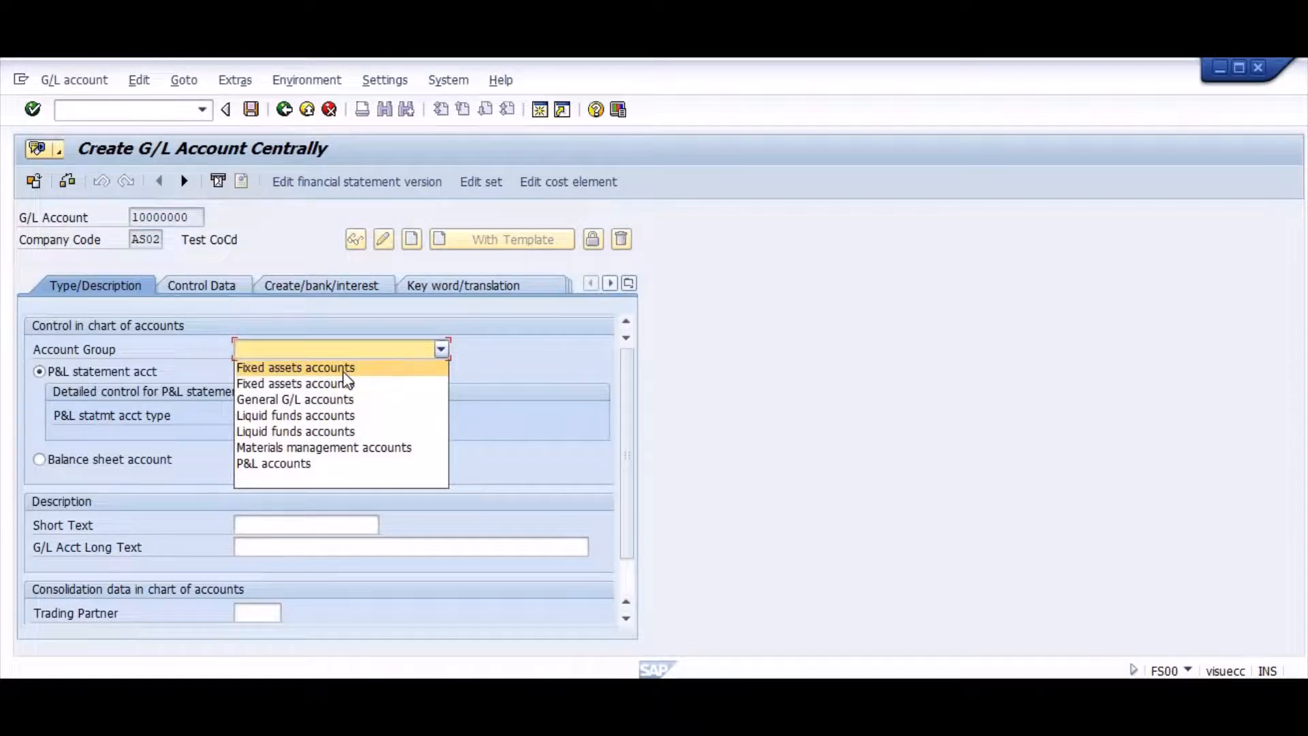
click(301, 462)
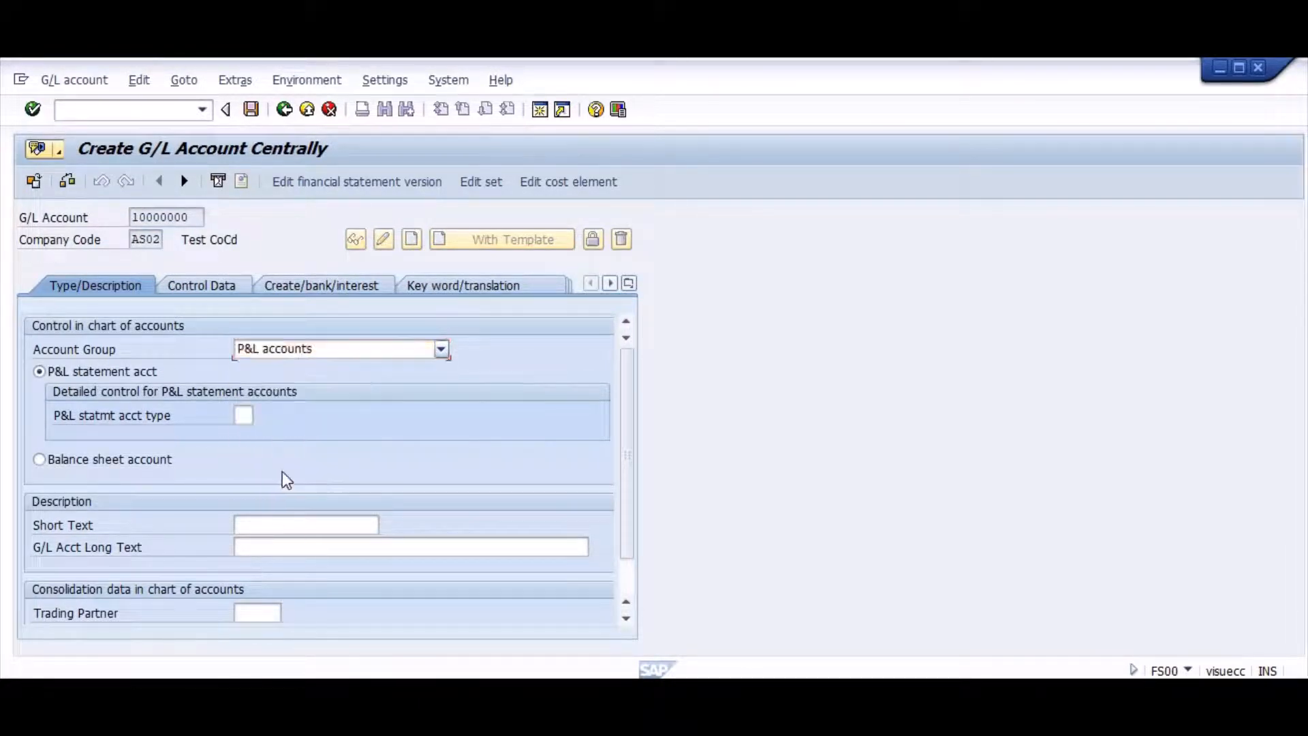
click(242, 417)
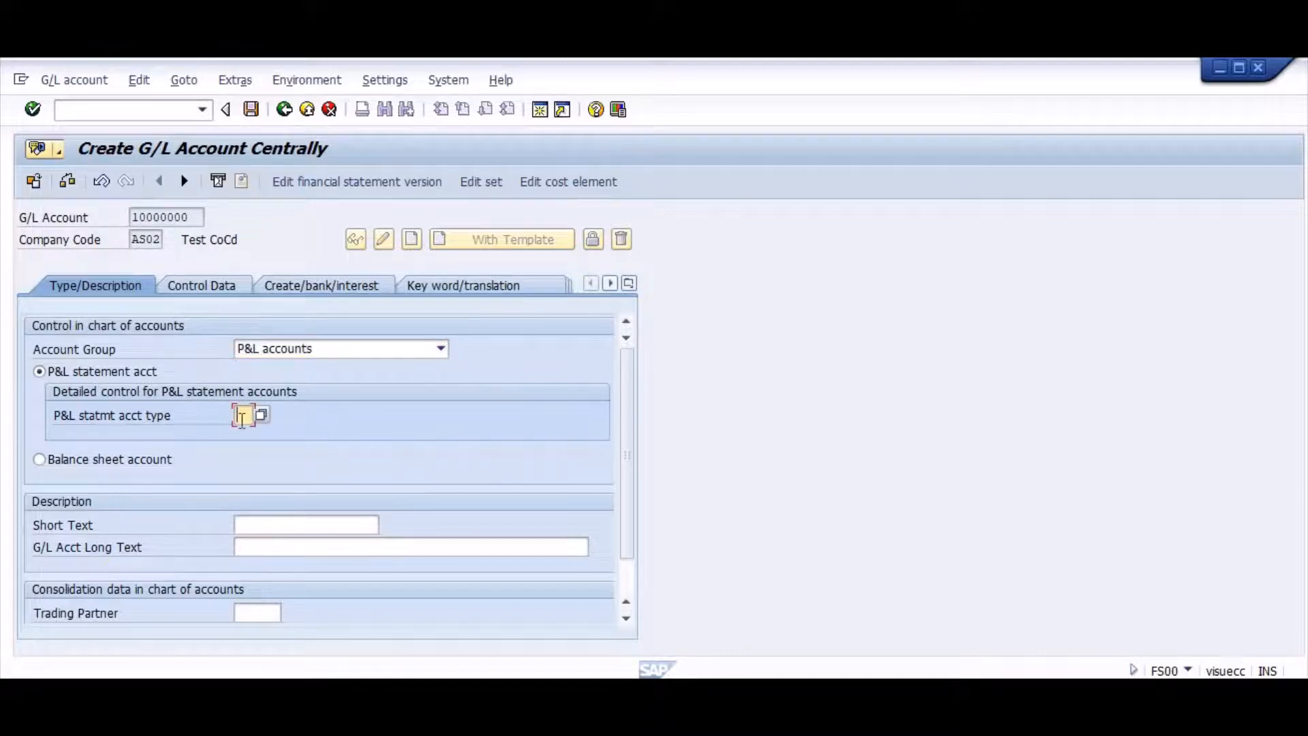
text(X)
Enter "Test Exp" as both the short text and the long text of G/L account 10000000.
click(257, 531)
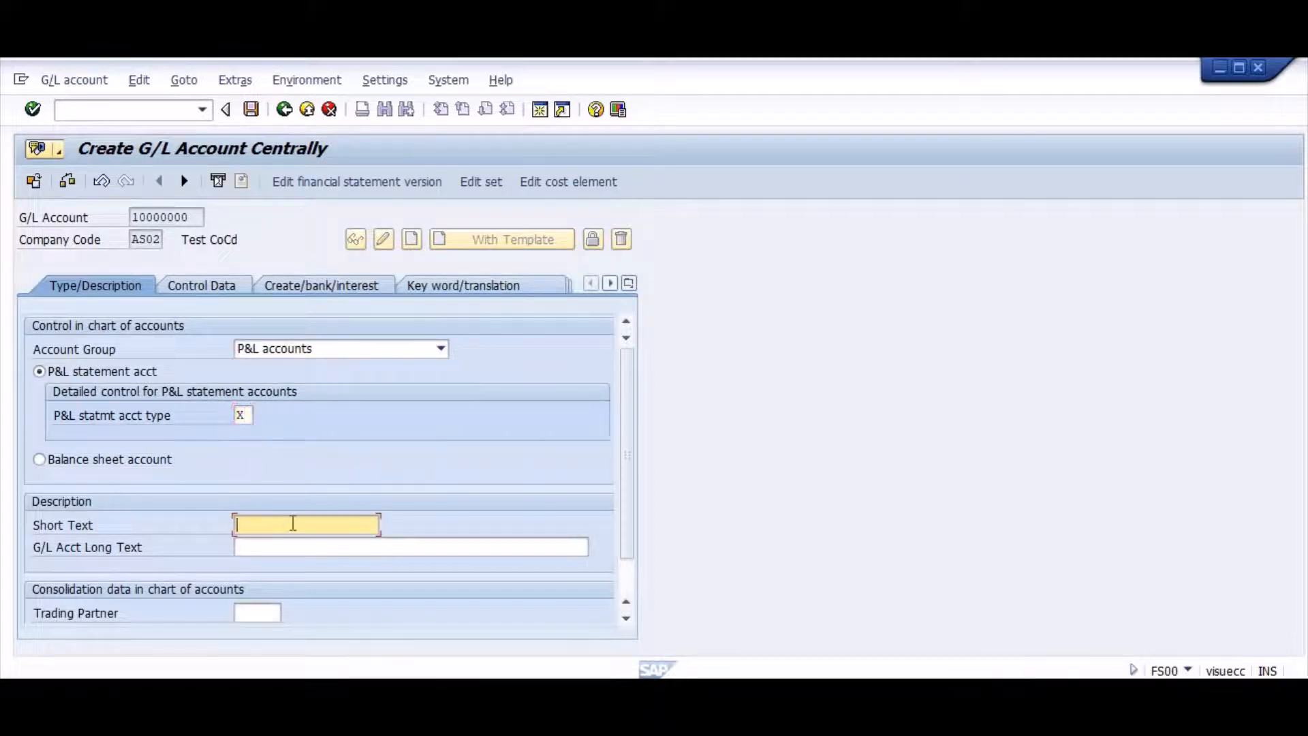
text(T)
key(BackSpace)
text(Test Exp)
key(Tab)
text(Test Ex)
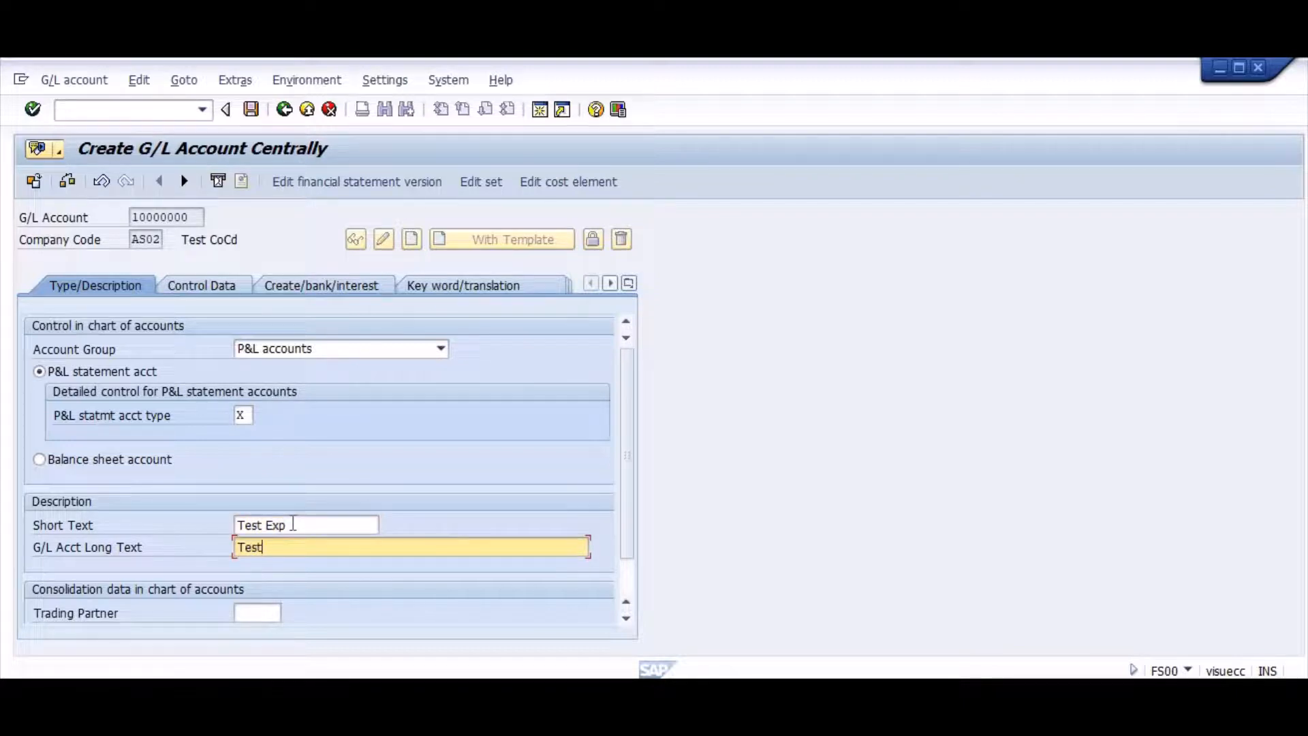
text(p)
key(Return)
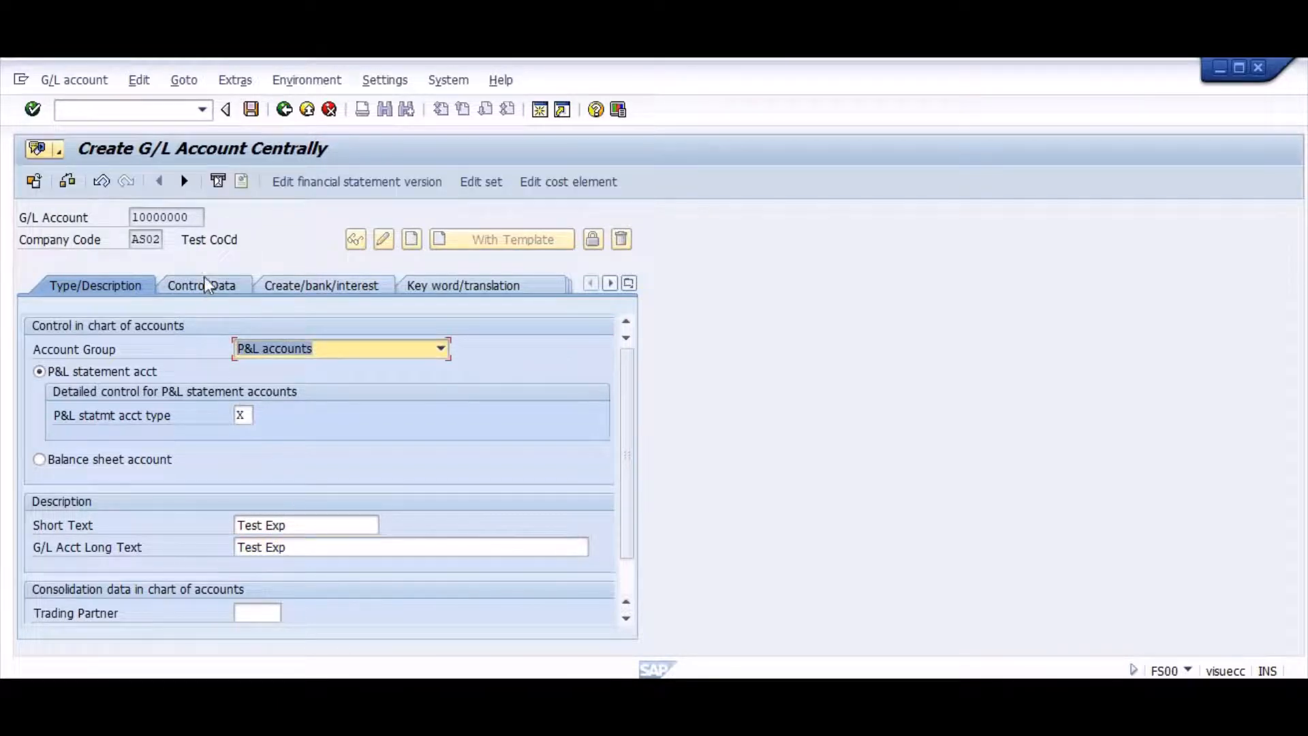
Enable line item display and set sort key 001 in the control data of account 10000000.
click(203, 284)
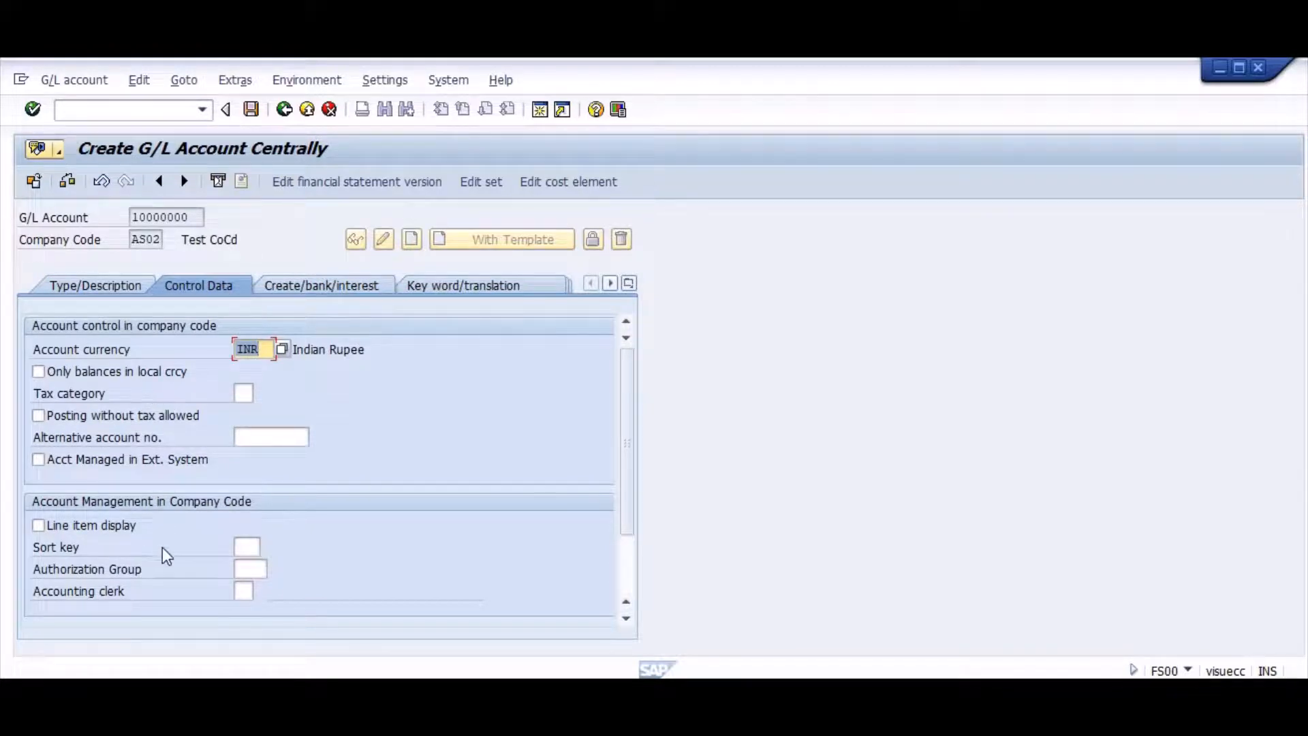
click(121, 528)
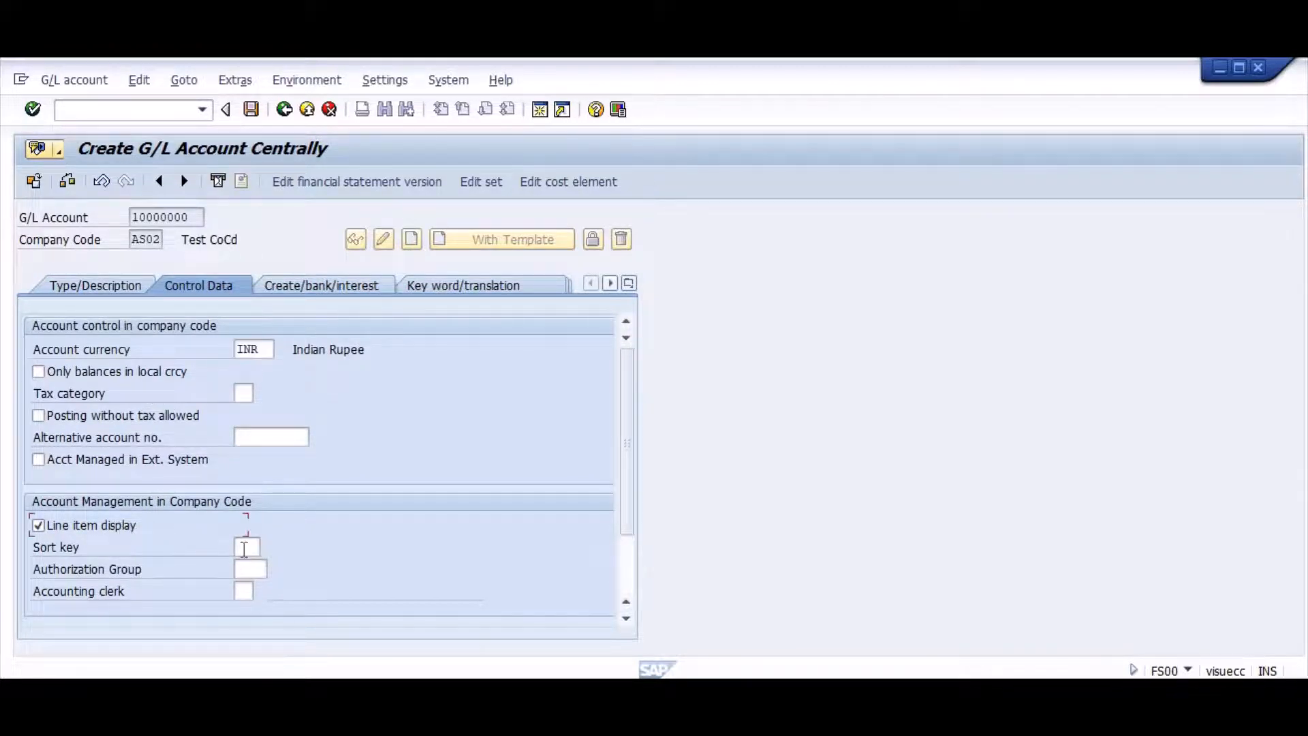
click(247, 547)
text(001)
Assign field status group G001, General (with text, allocation), to G/L account 10000000 and save the account.
click(330, 286)
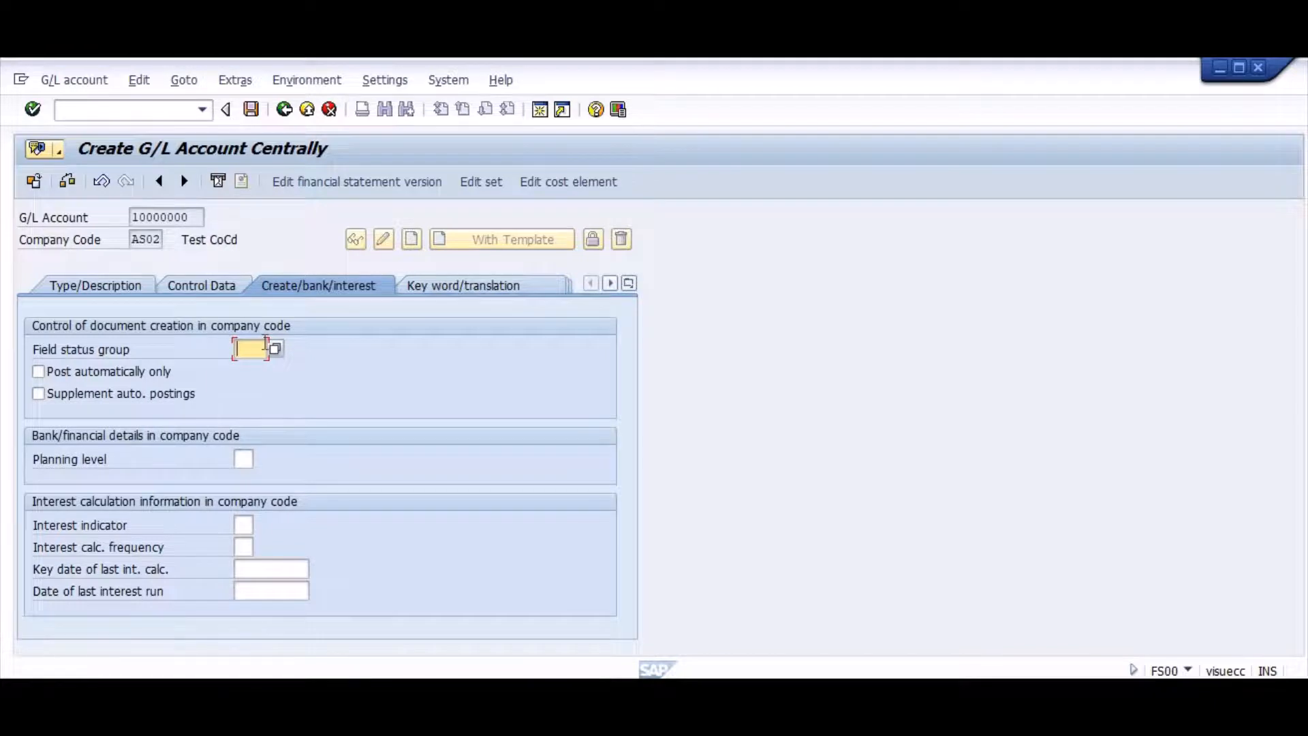
text(0001)
key(Return)
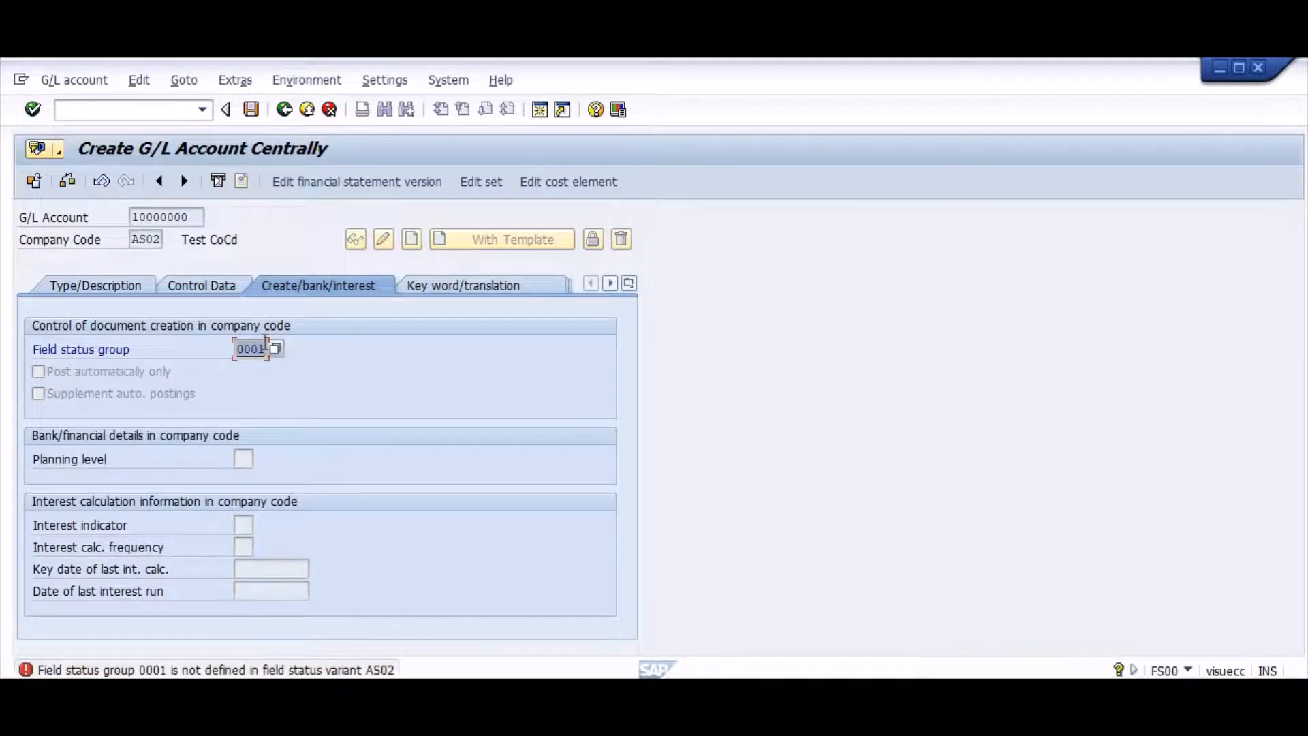
key(BackSpace)
click(266, 345)
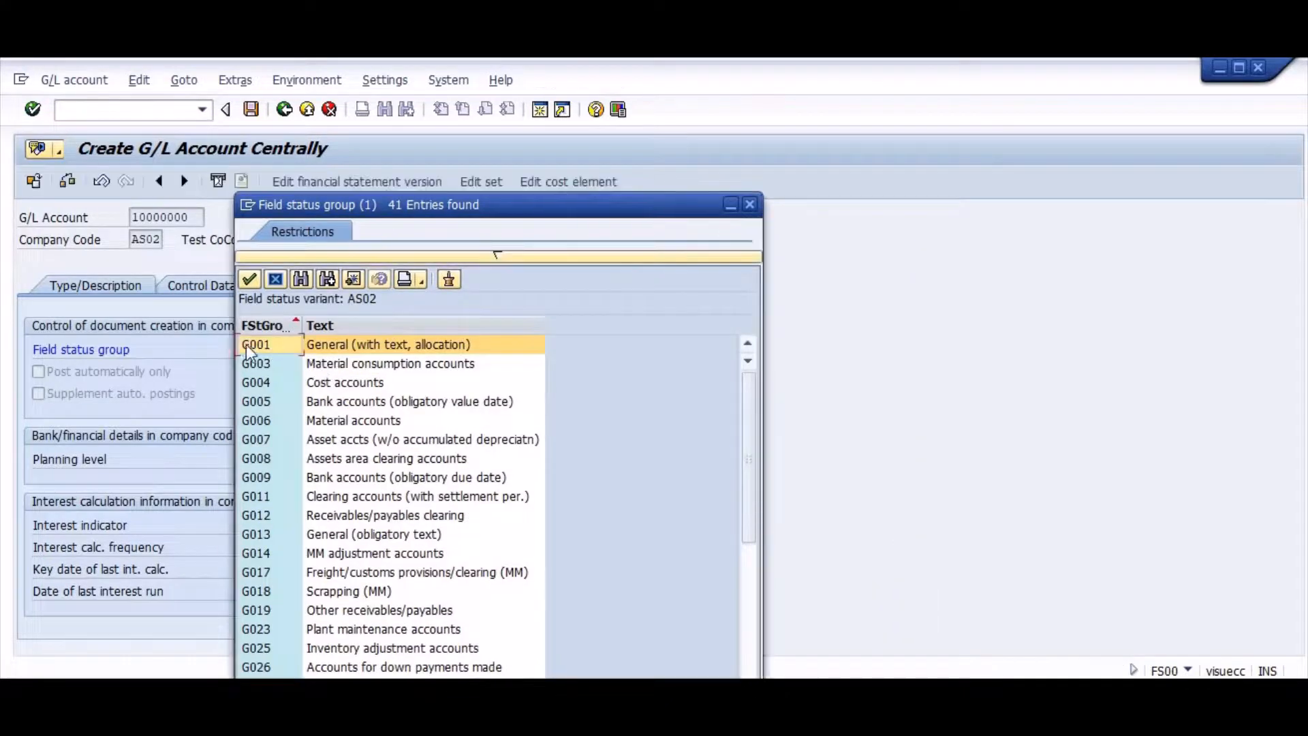
double_click(255, 345)
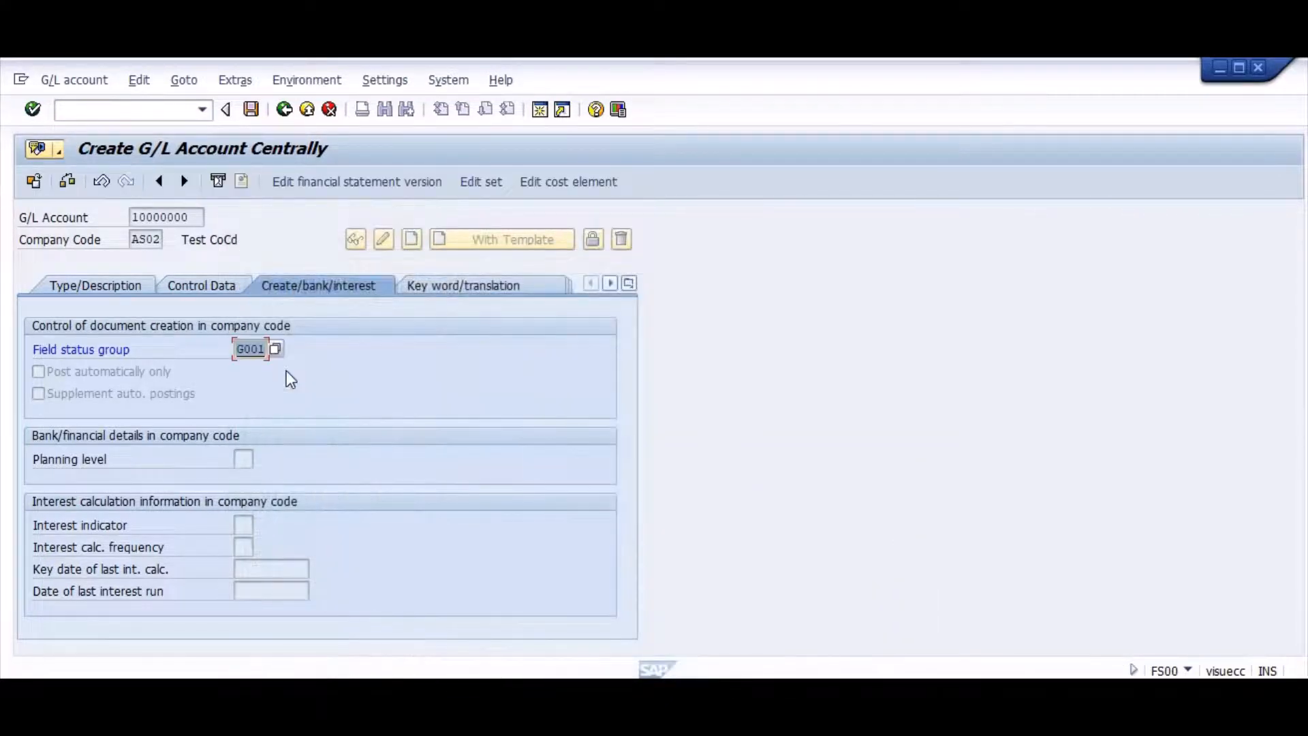
click(96, 283)
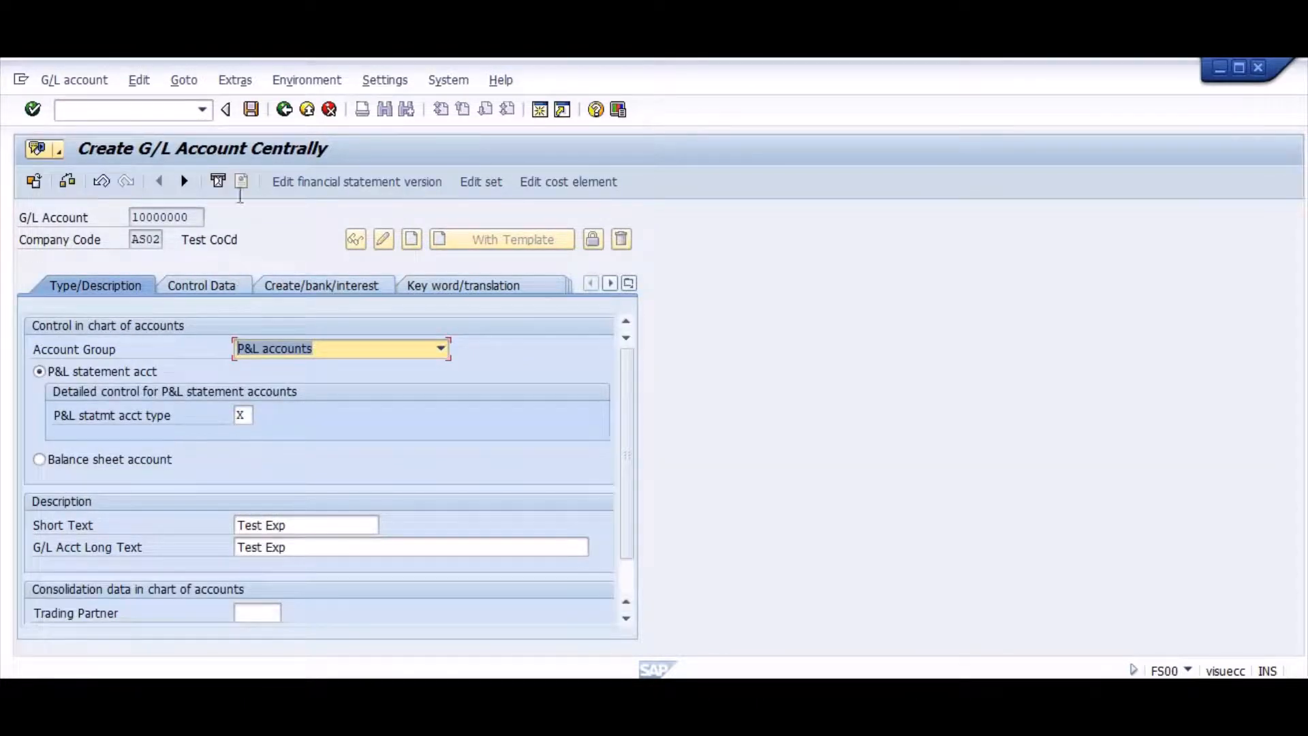
click(251, 110)
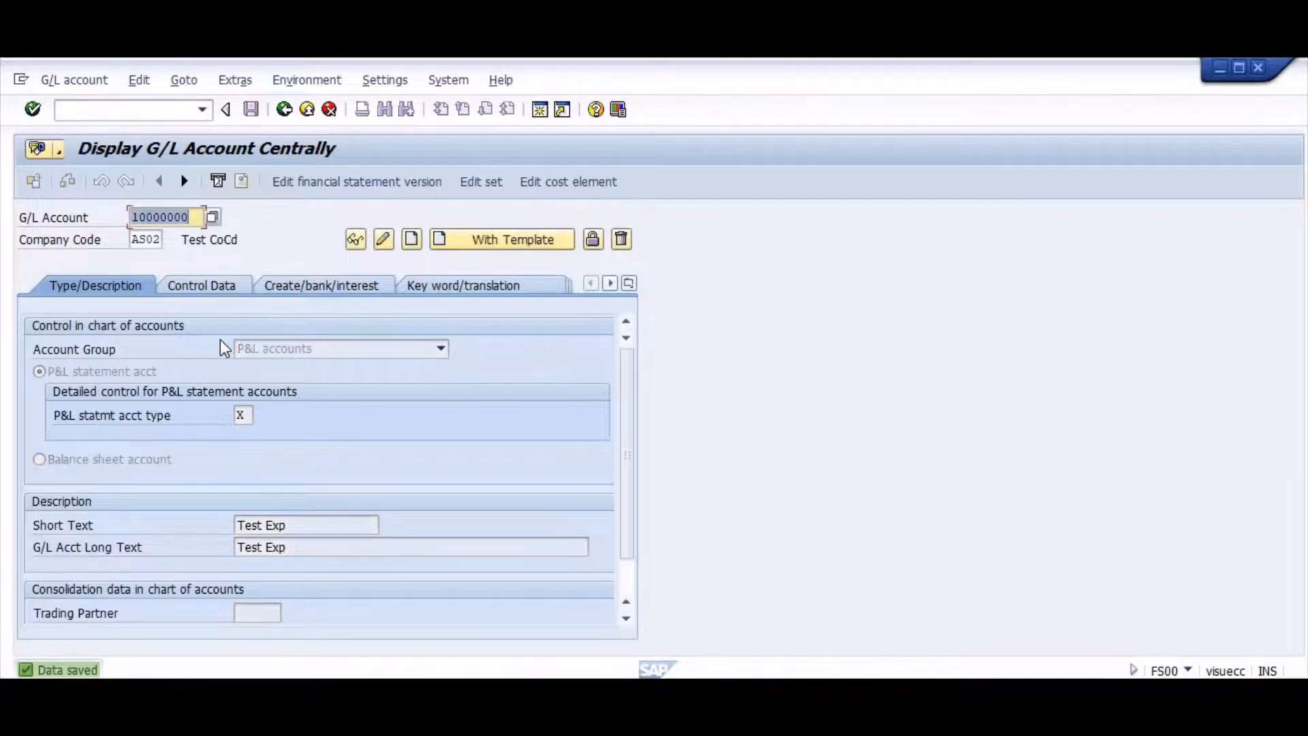
Start creating G/L account 10000001 in AS02 with account group P&L accounts and P&L statement account type X.
click(197, 218)
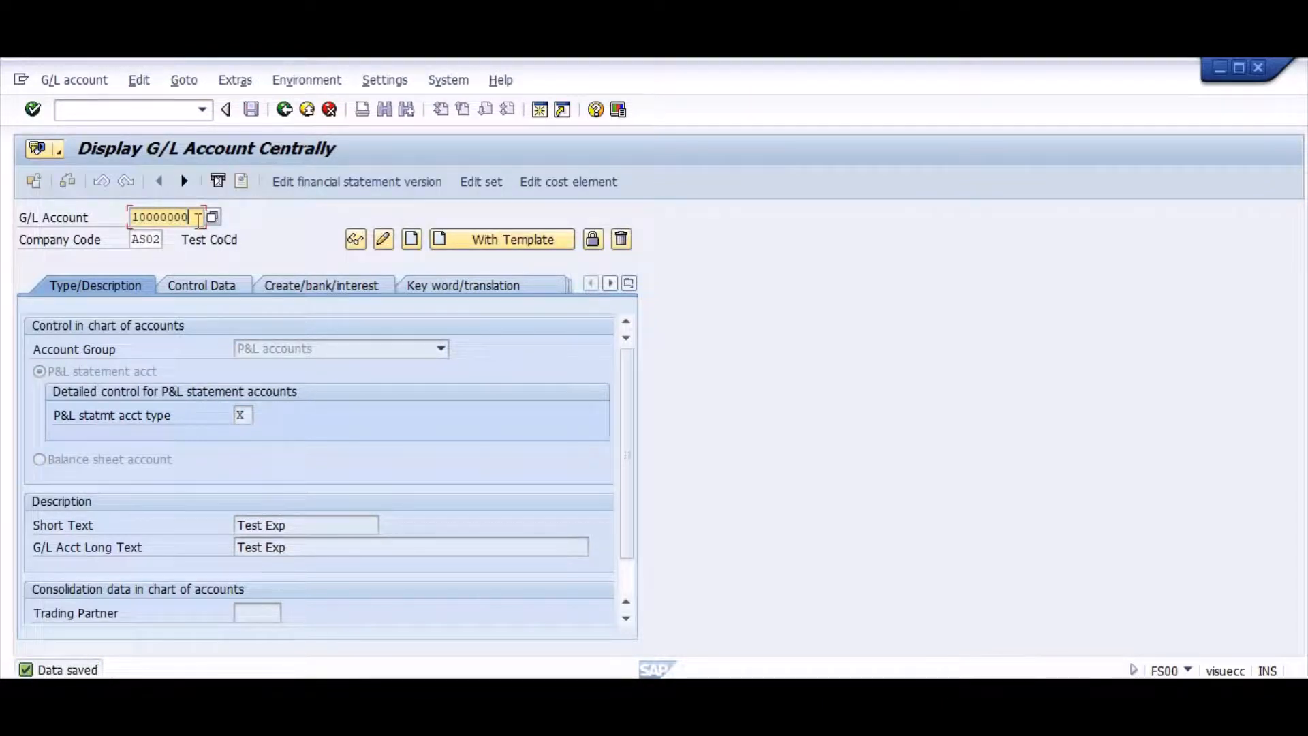
key(BackSpace)
text(1)
key(Return)
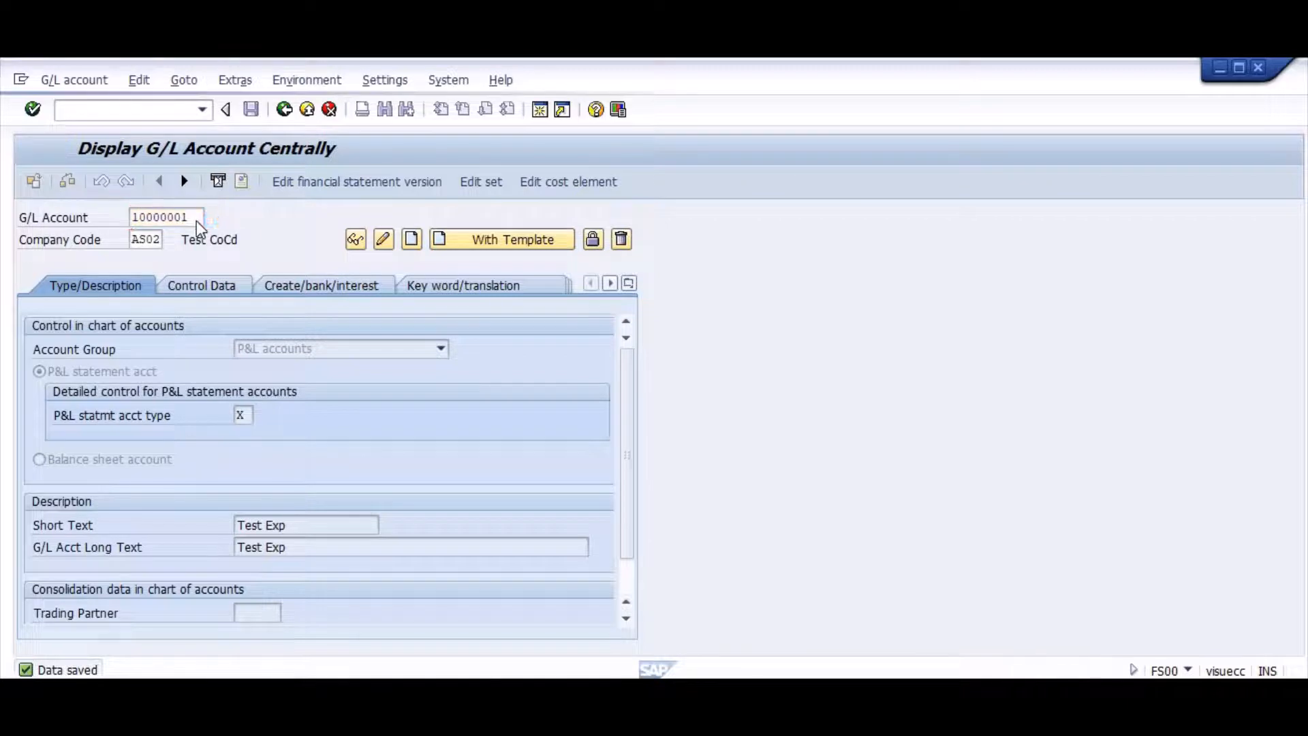
click(362, 350)
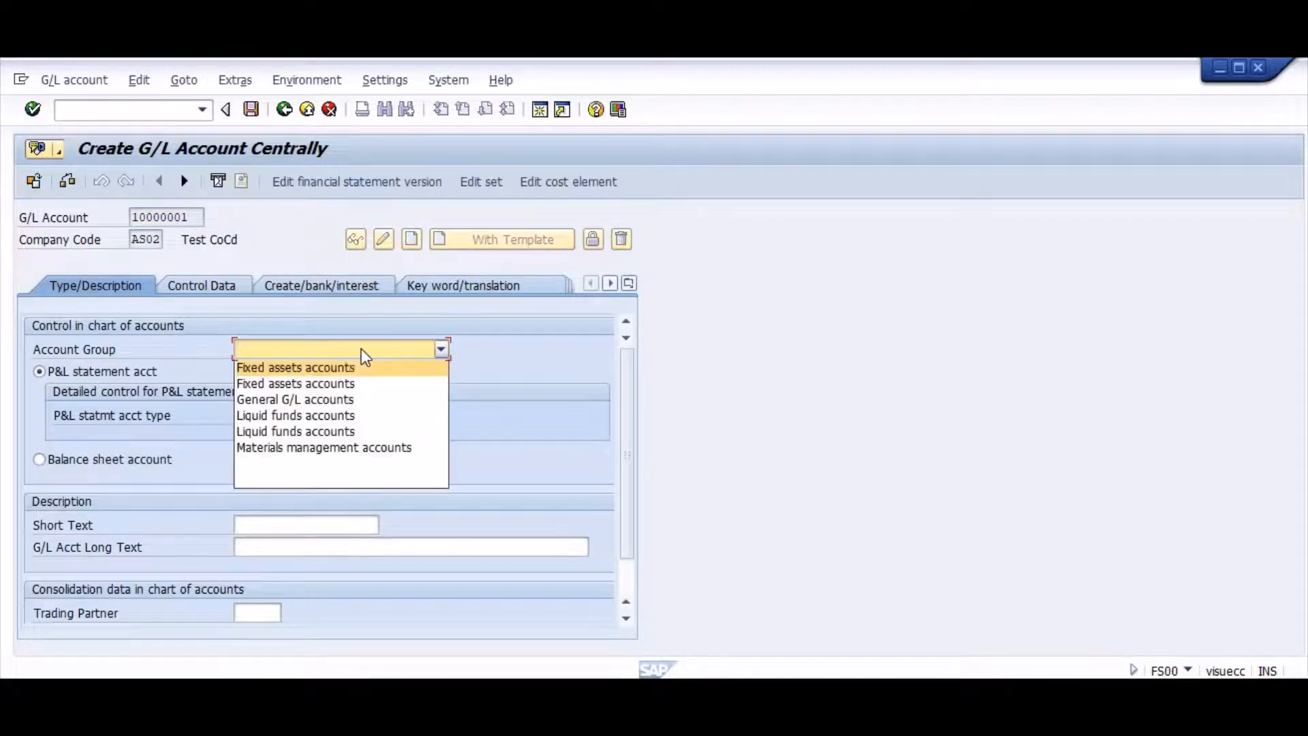
click(291, 466)
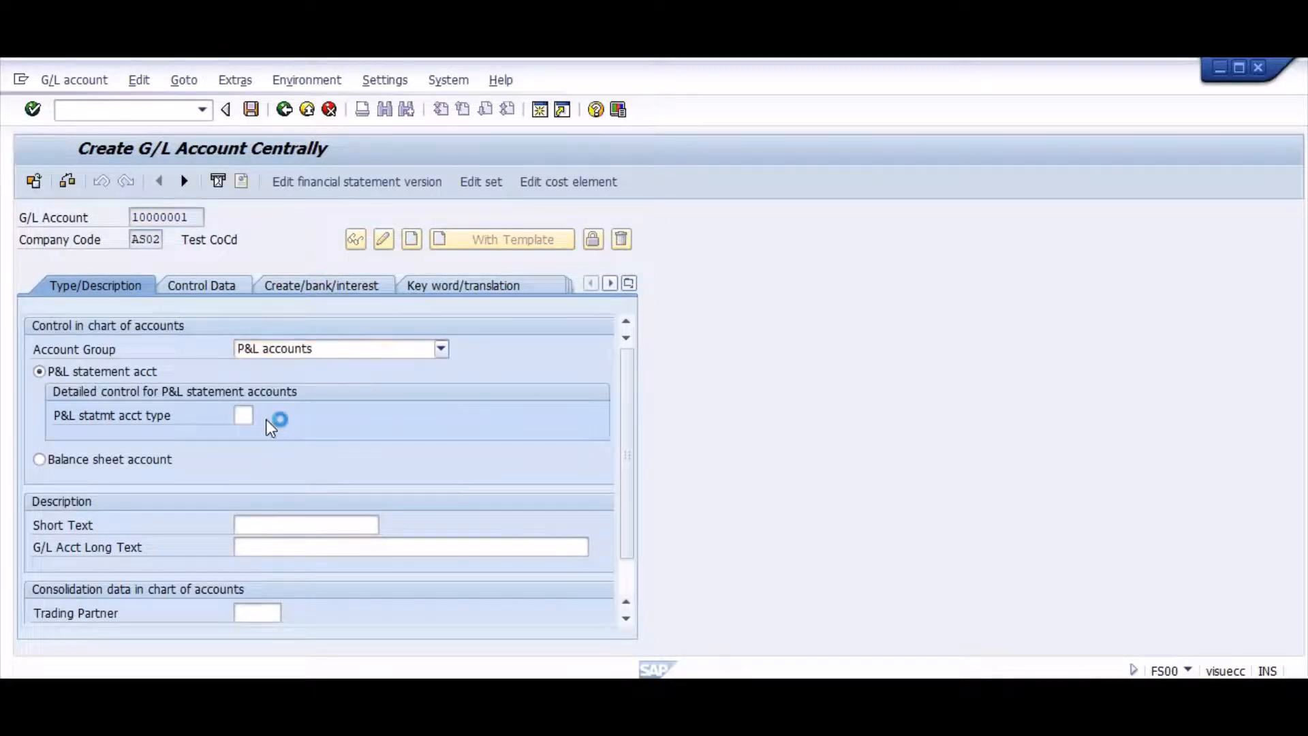
click(243, 415)
text(x)
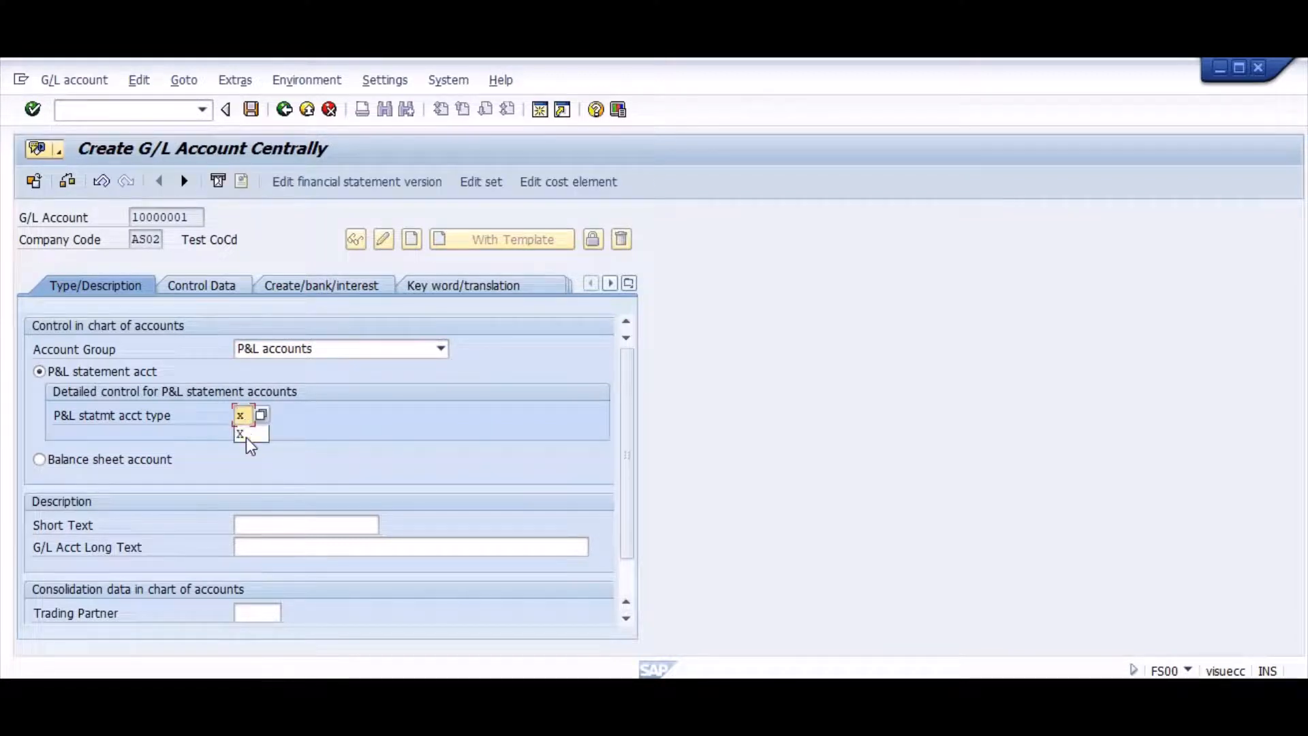
Enter "Test Exp 2" as both the short text and the long text of G/L account 10000001.
click(270, 530)
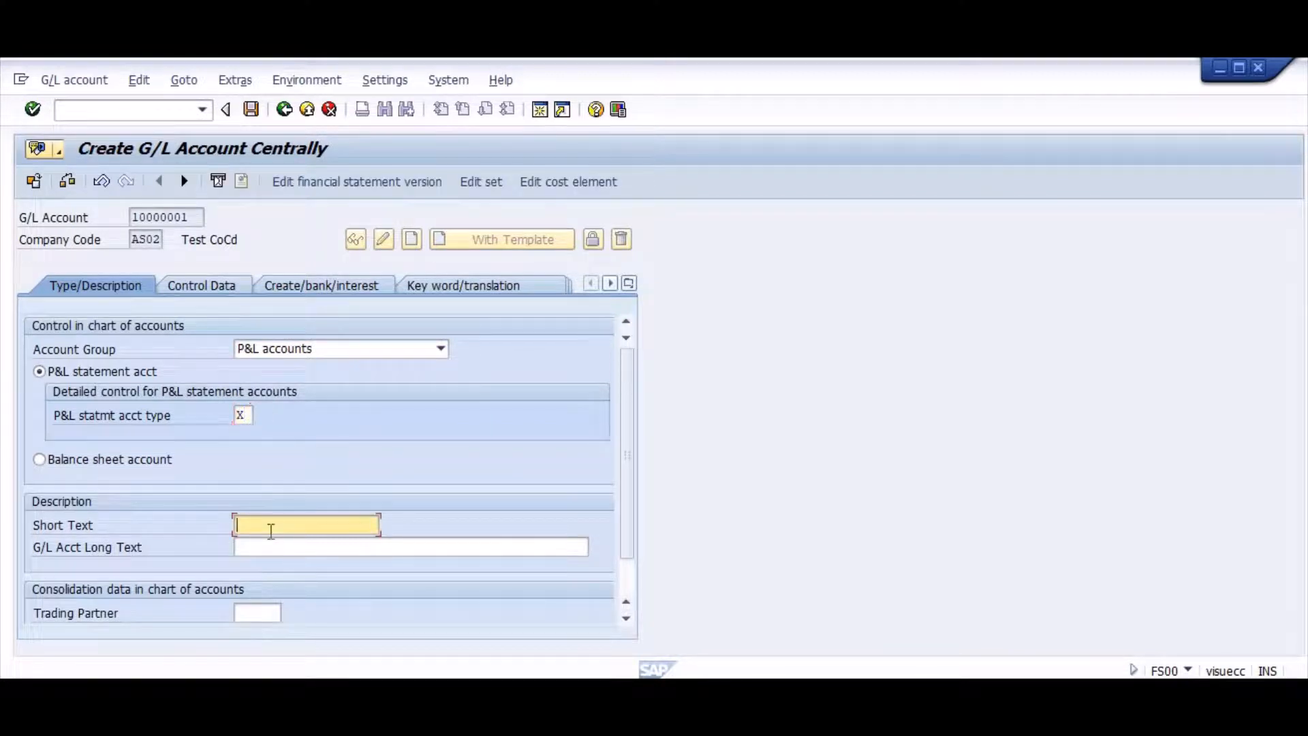
key(Down)
key(Down)
key(Tab)
key(Down)
key(Down)
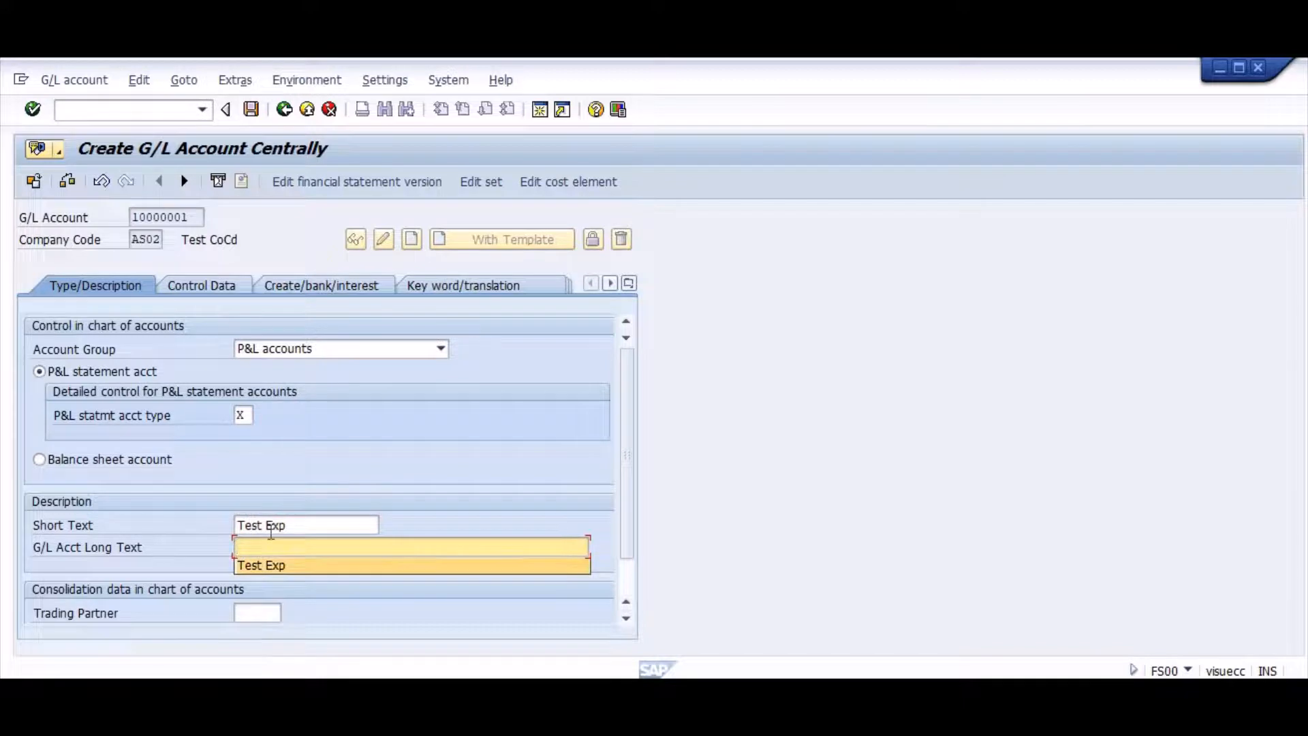
key(Return)
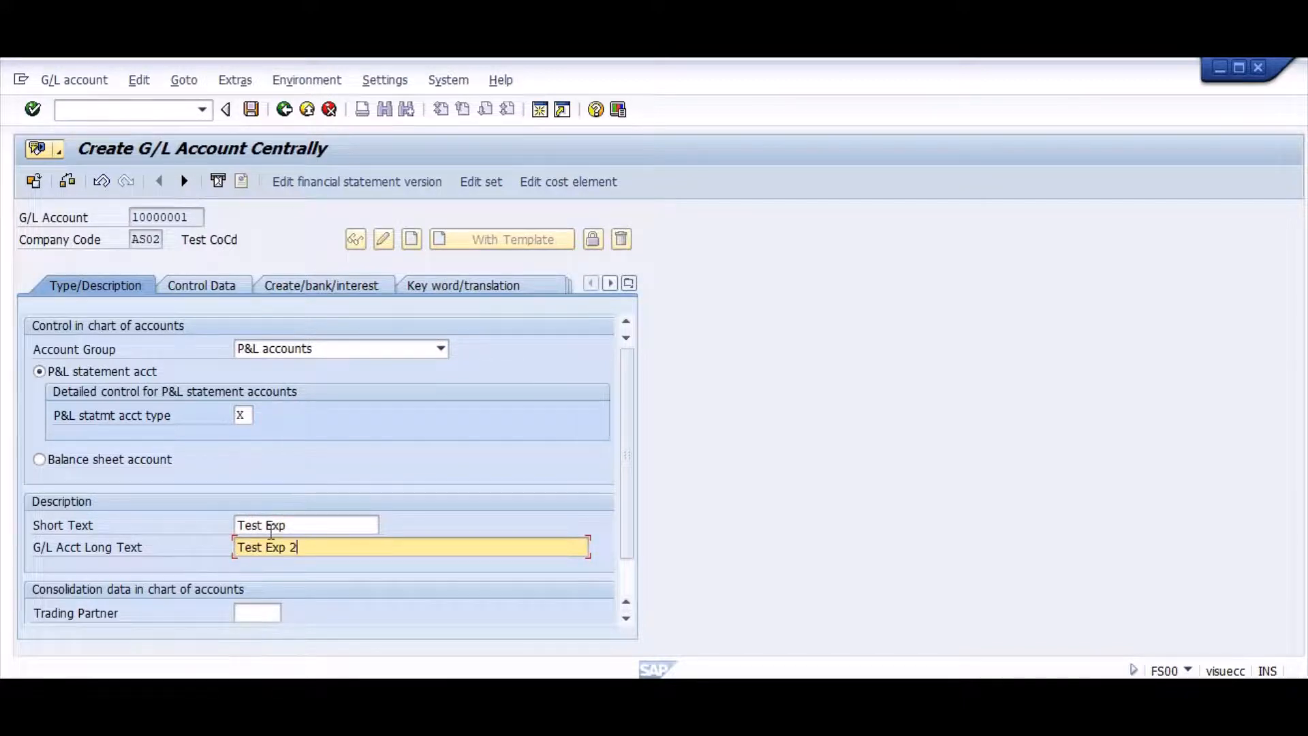
key(shift+Tab)
key(End)
text(2)
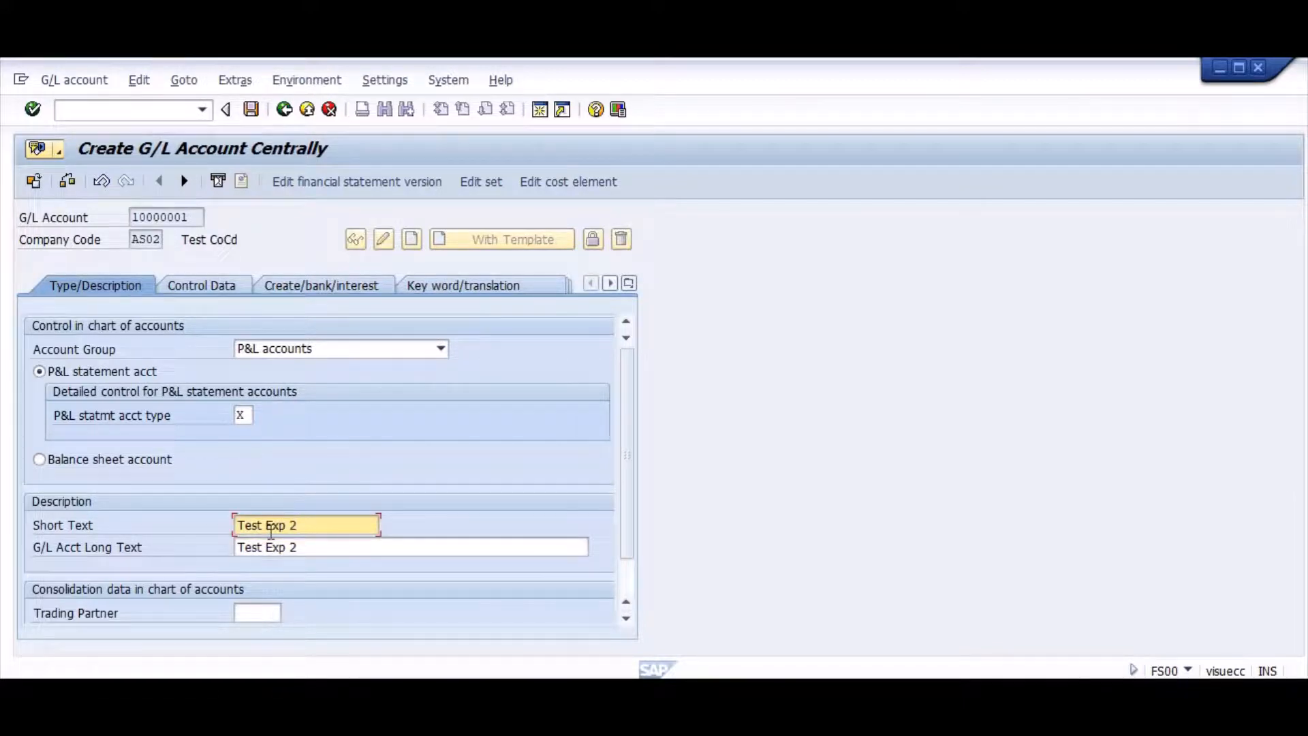
key(Return)
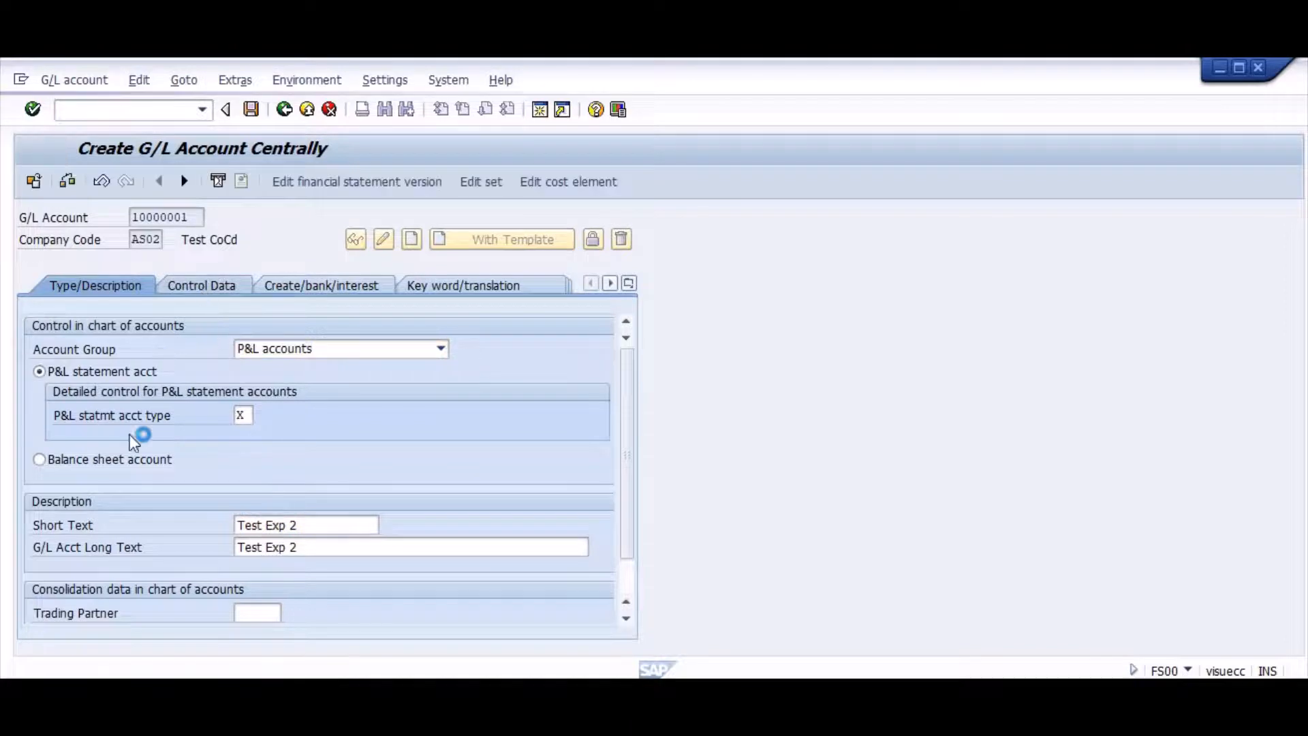
For account 10000001, enable line item display and posting without tax, and set sort key 001 and field status group G001.
click(133, 527)
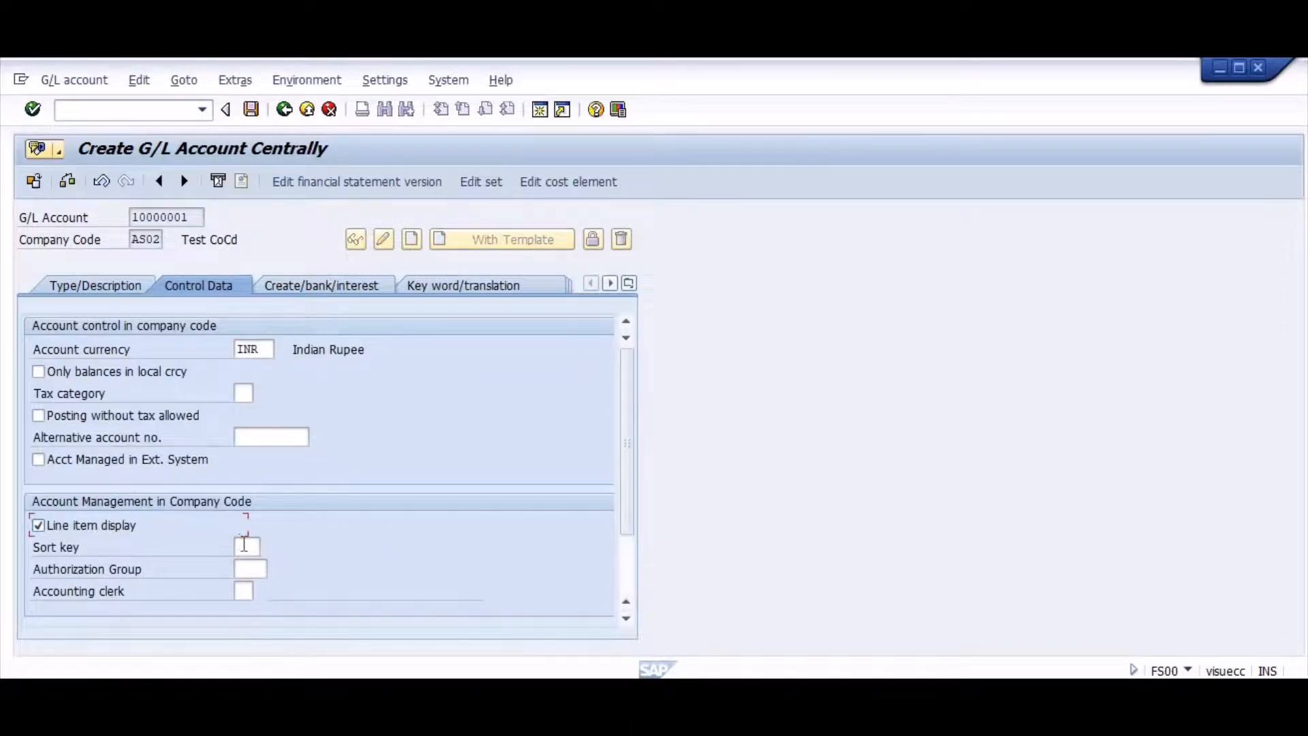
click(244, 545)
text(001)
click(115, 415)
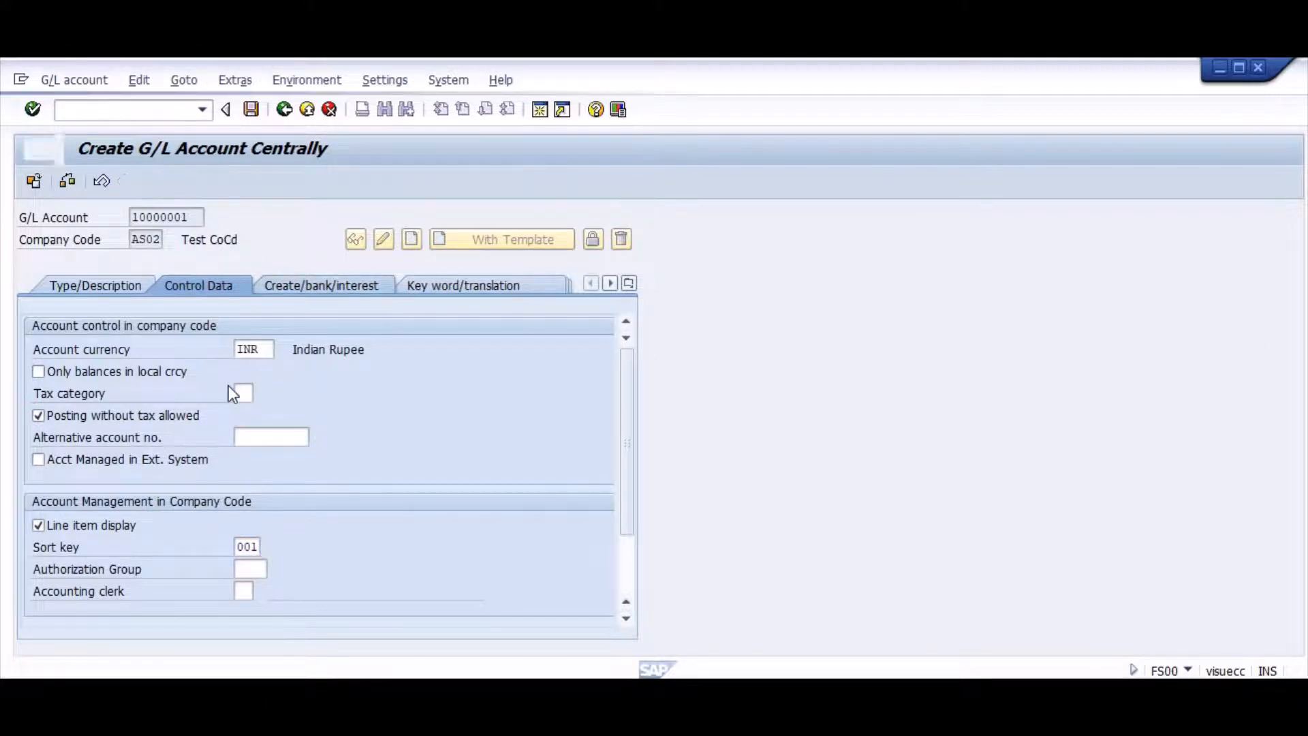
text(G001)
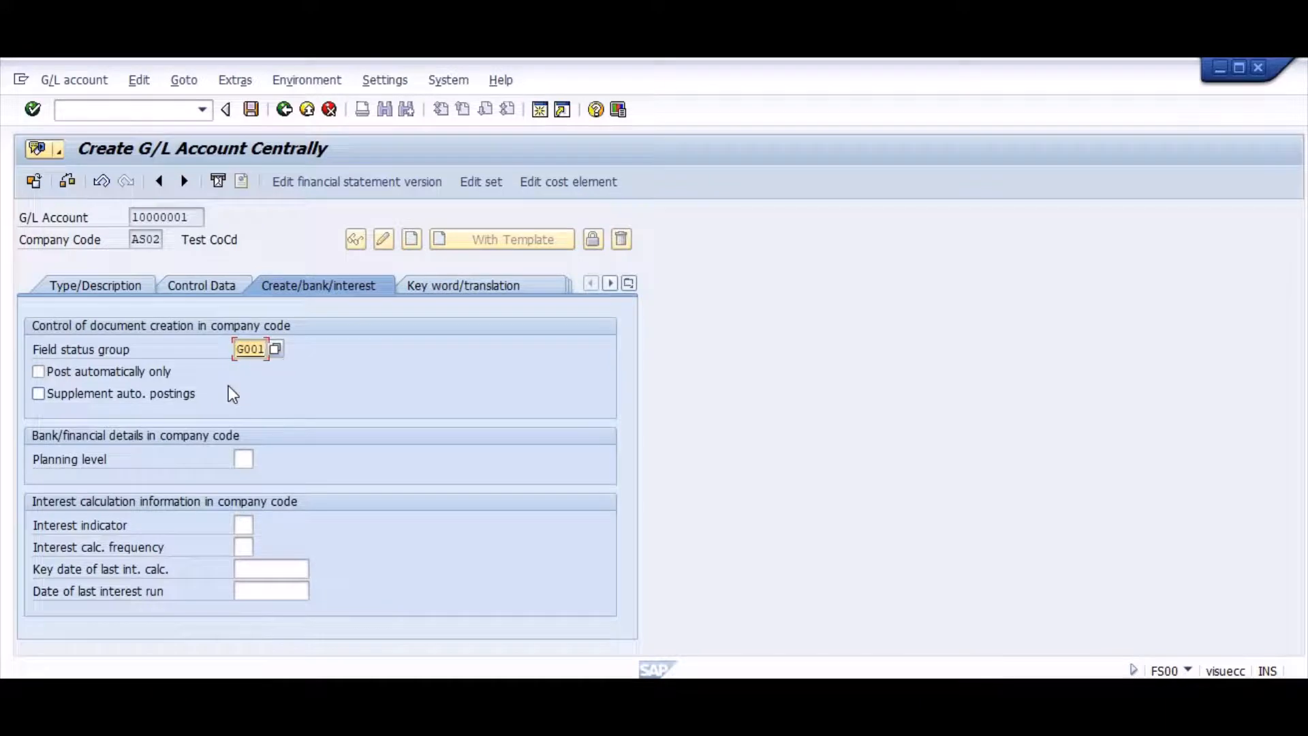
Confirm the field status group entry and save G/L account 10000001 in company code AS02.
key(Return)
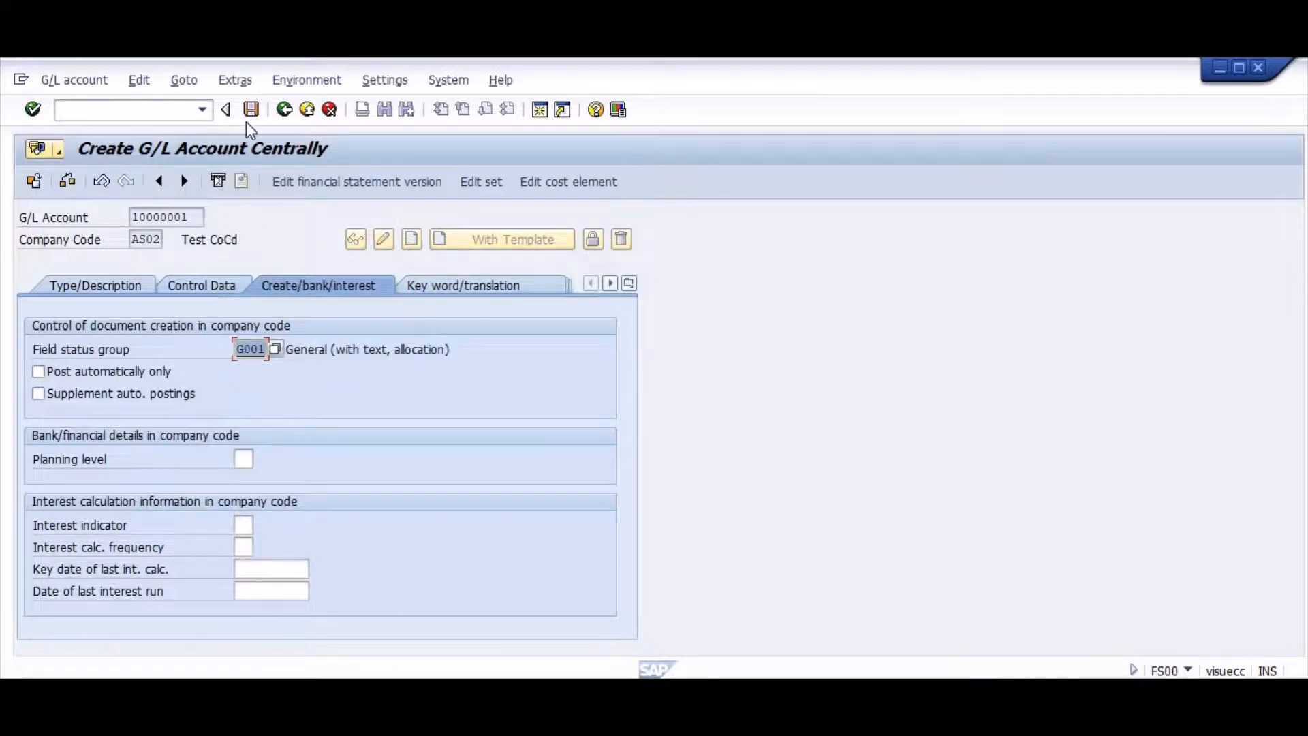
click(251, 110)
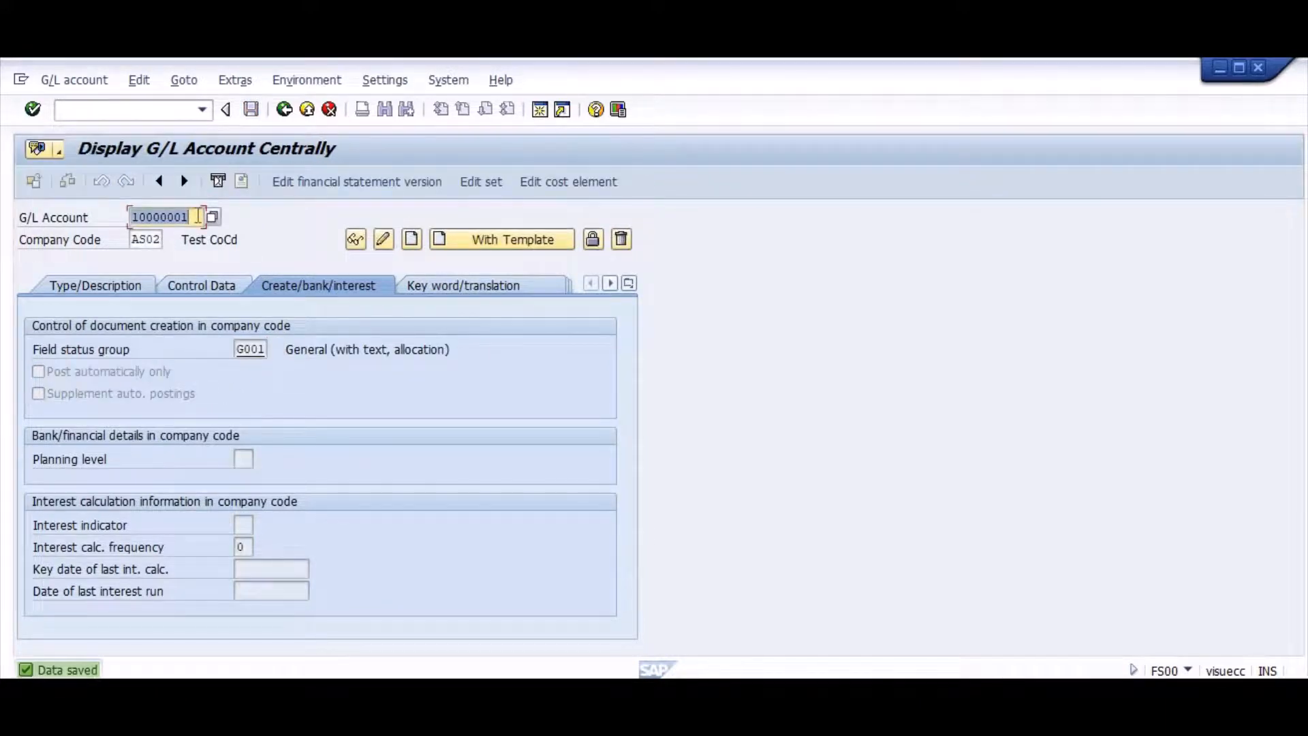
Change G/L account 10000000 in AS02 to allow posting without tax and save the account.
click(198, 217)
key(BackSpace)
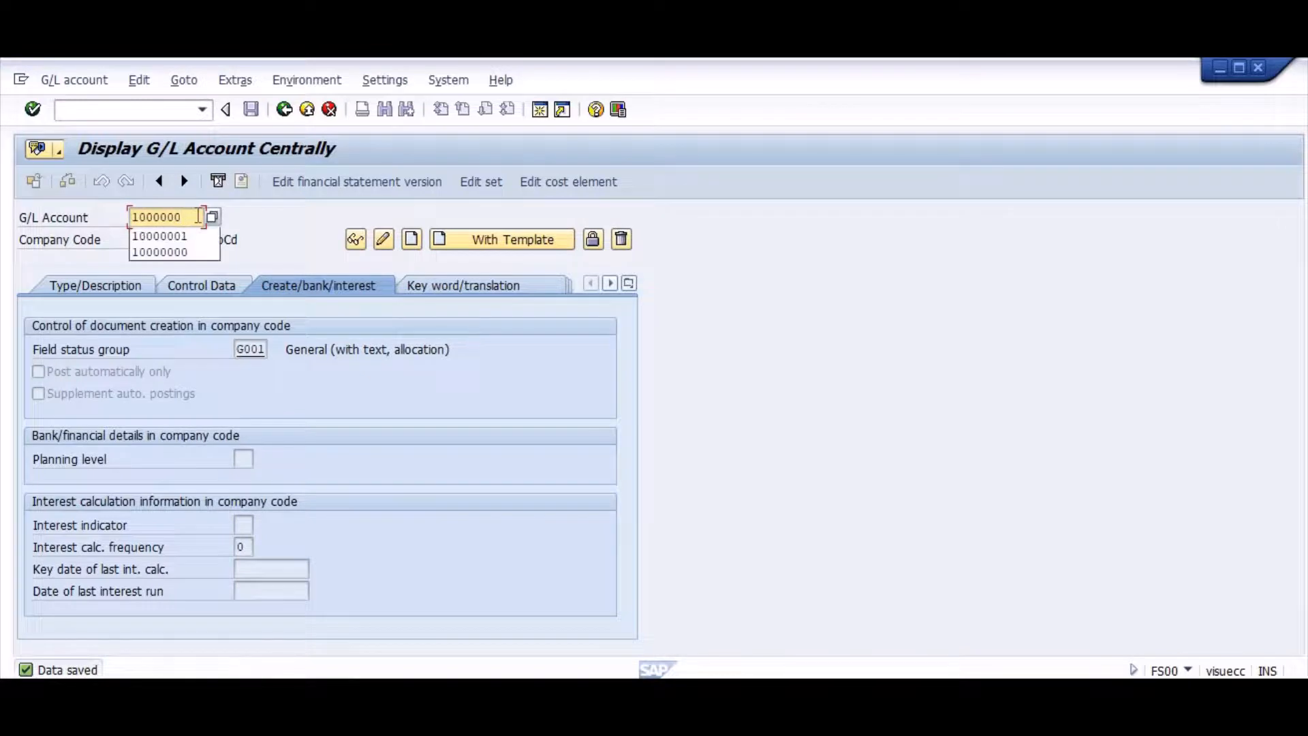
text(0)
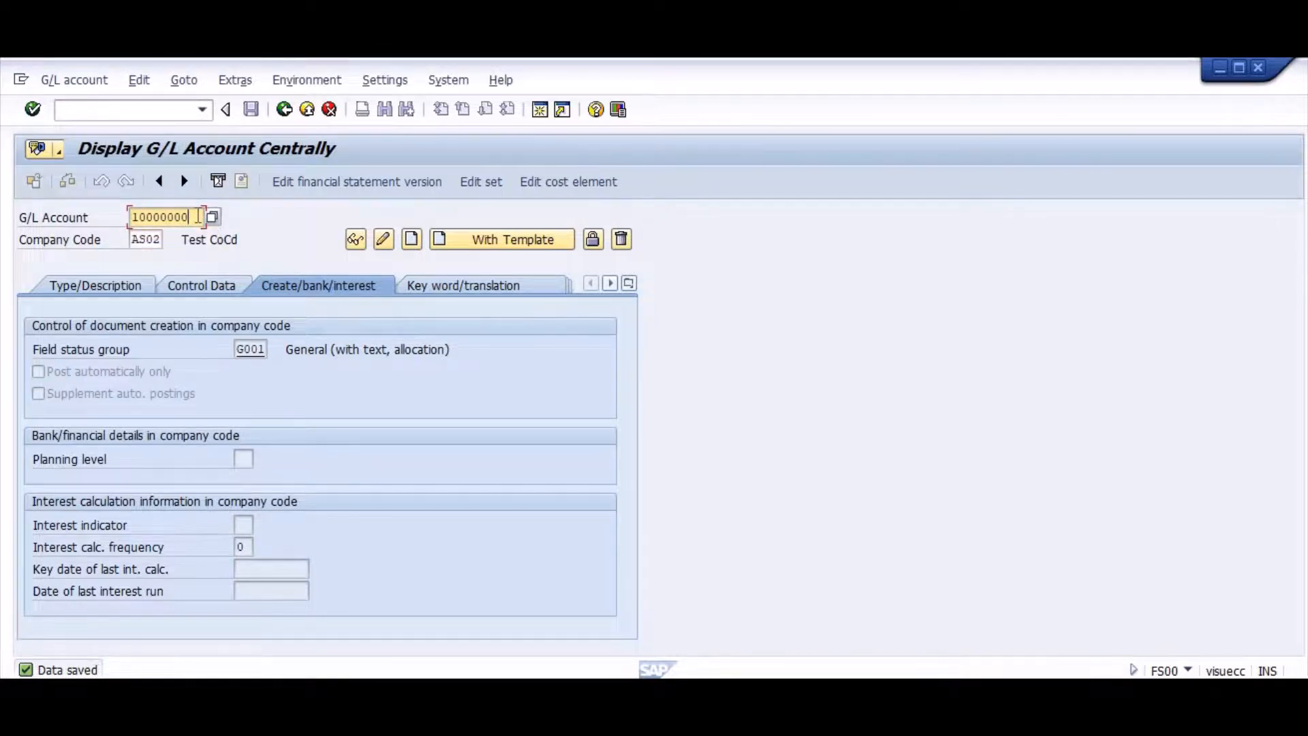
click(383, 244)
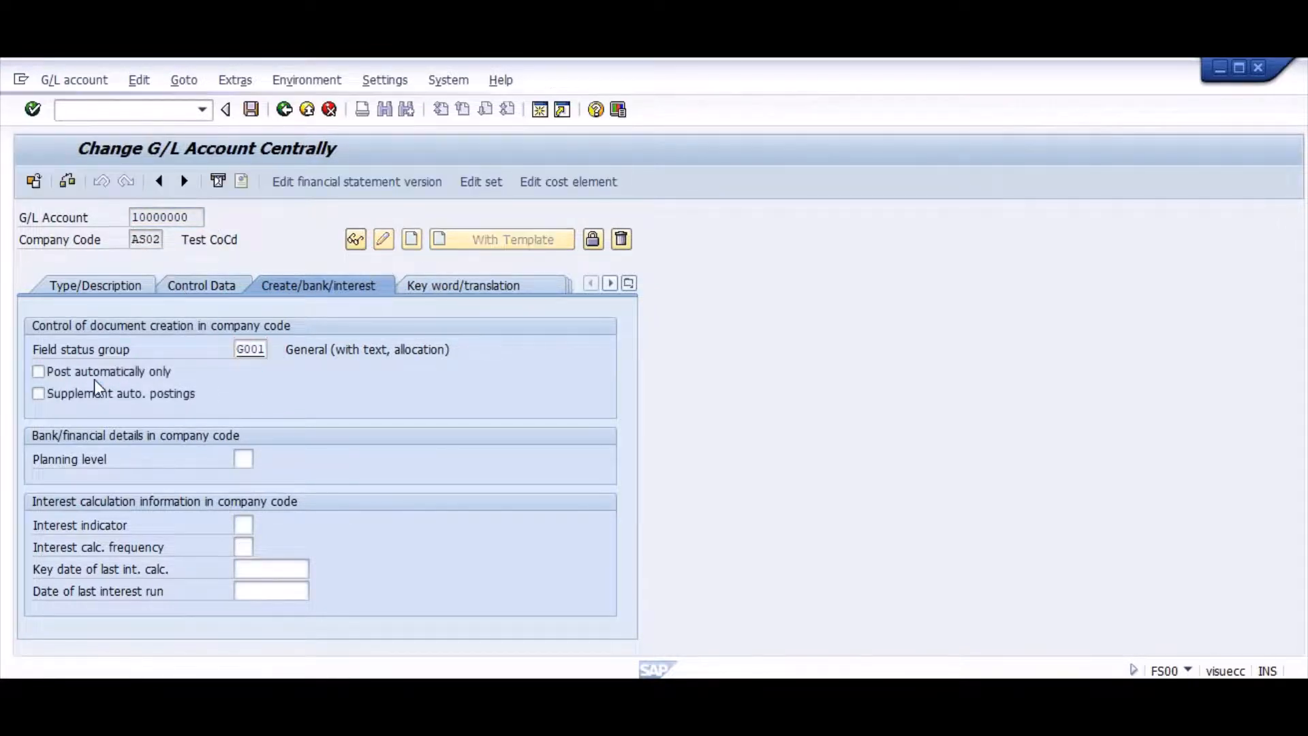
click(87, 414)
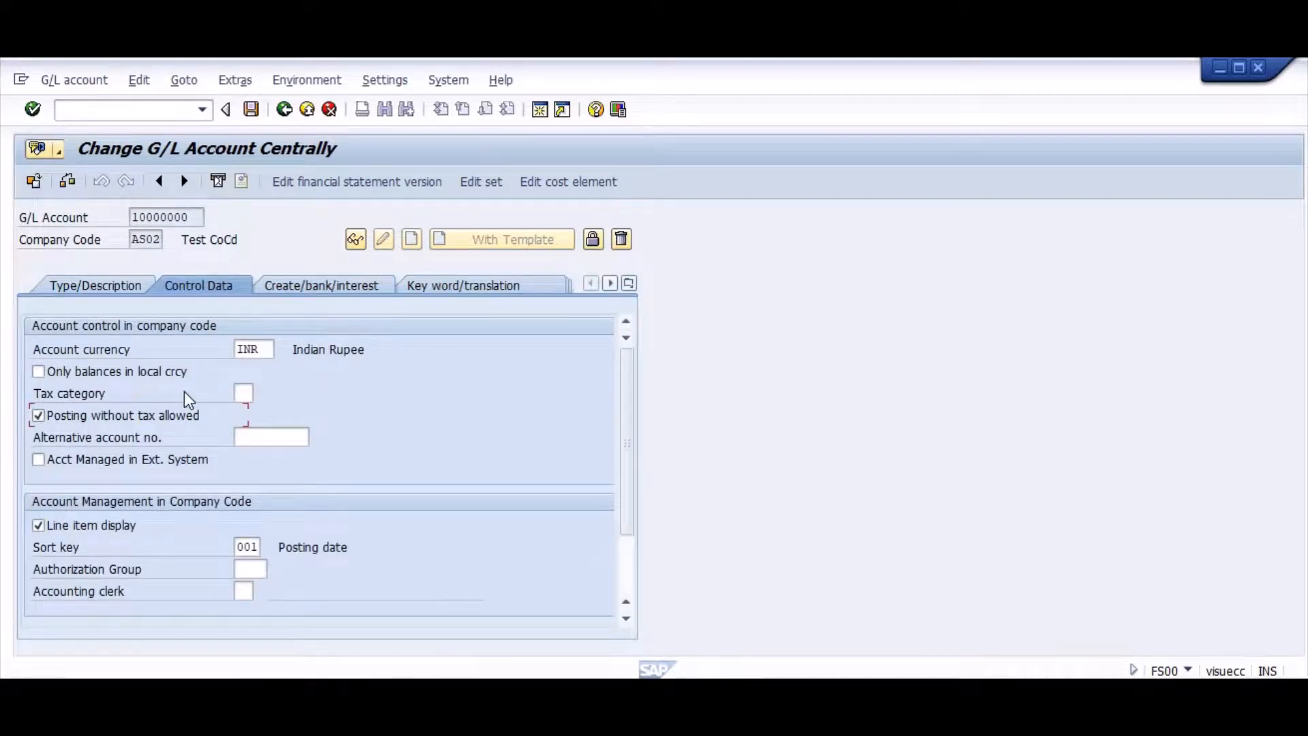
key(ctrl+s)
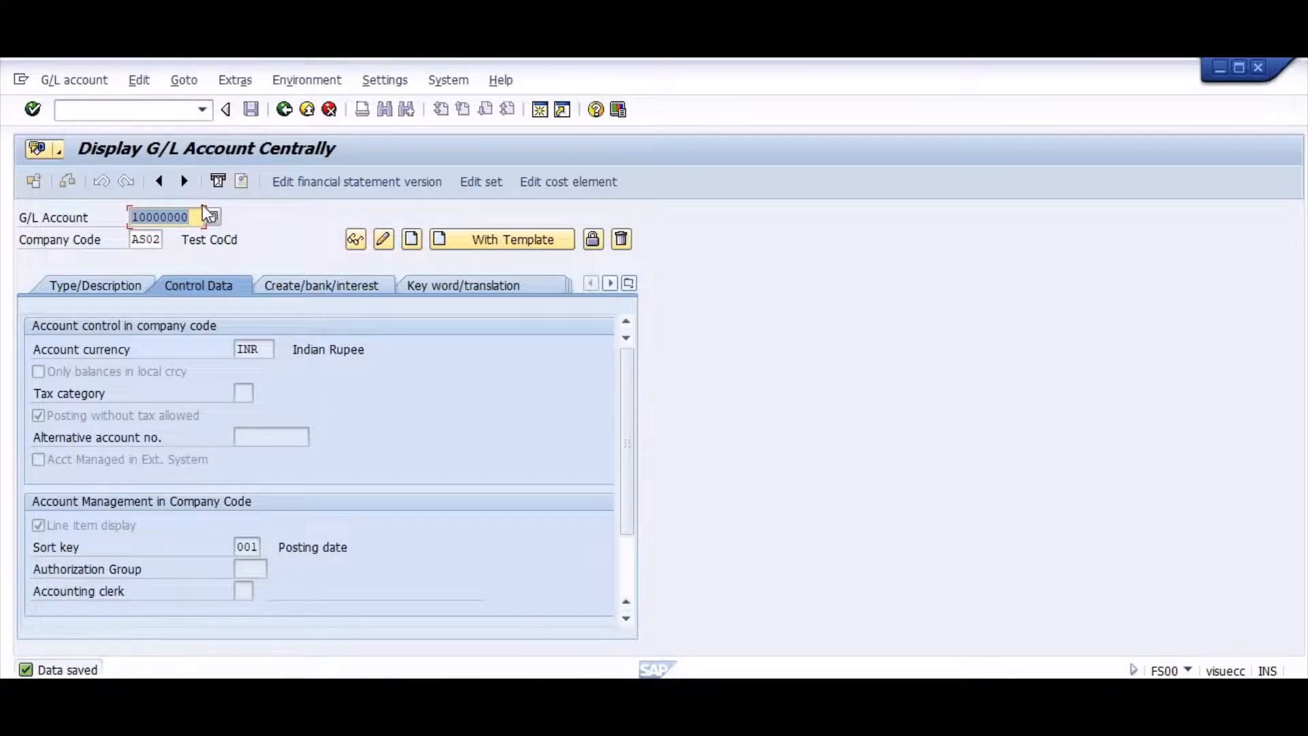
Switch to the Word document and add a numbered item after "Create GL Account" for posting the journal entry.
key(alt+Tab)
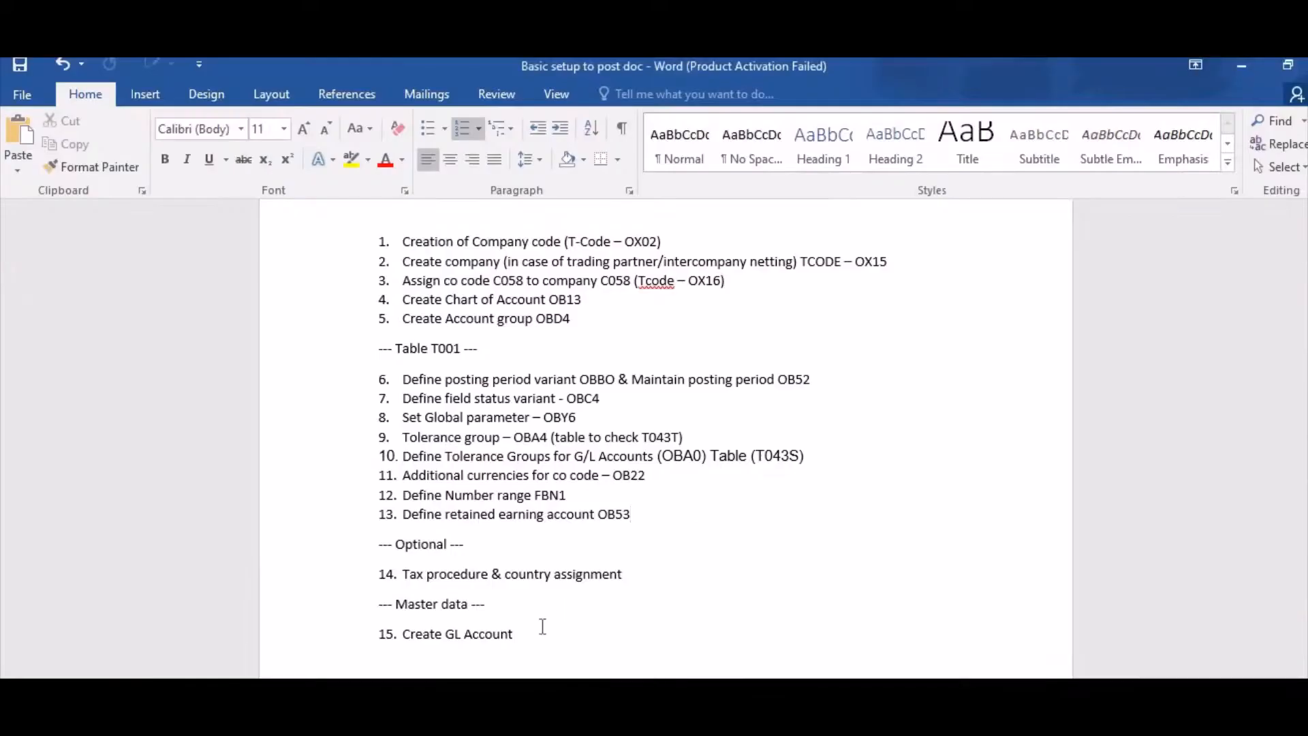
click(543, 626)
key(Return)
text(Post the Jornar)
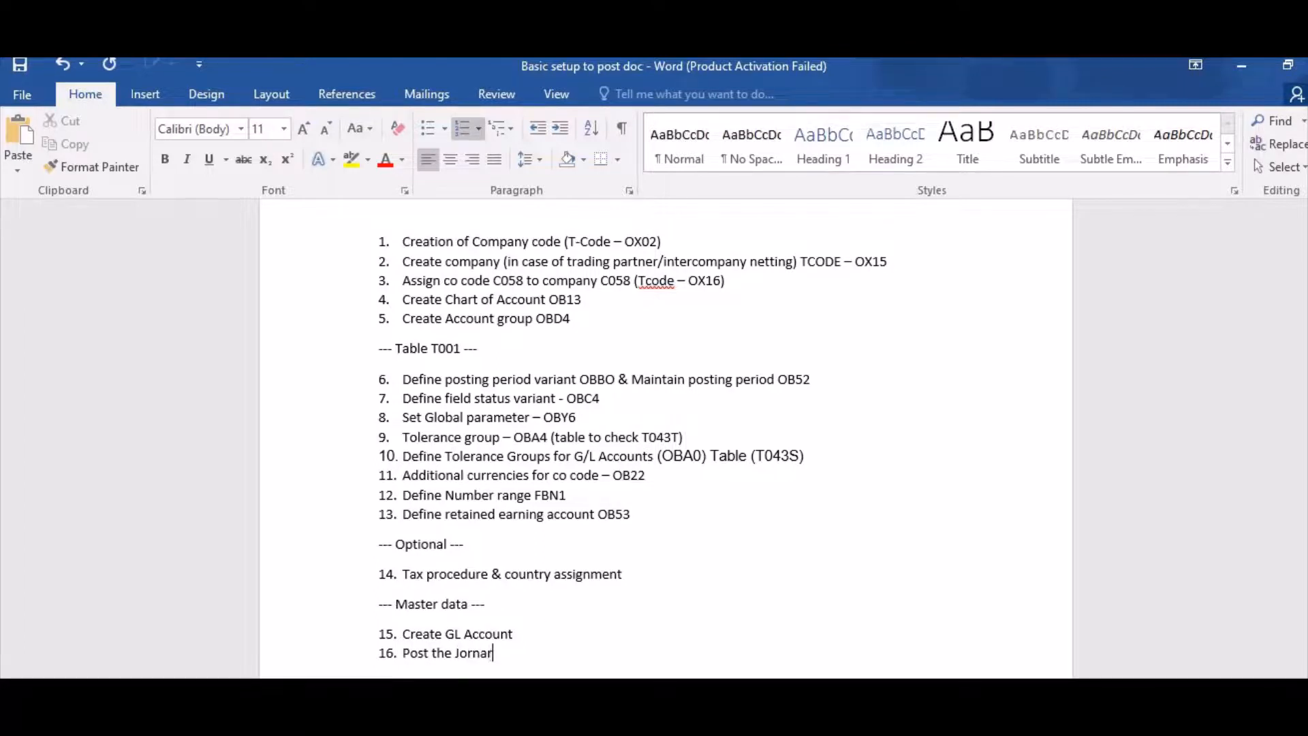
key(BackSpace)
key(BackSpace)
text(l E)
key(BackSpace)
key(BackSpace)
key(BackSpace)
key(BackSpace)
key(BackSpace)
key(BackSpace)
text(urnal erntry)
Switch back to SAP and open transaction FB50 to enter a G/L account document.
key(alt+Tab)
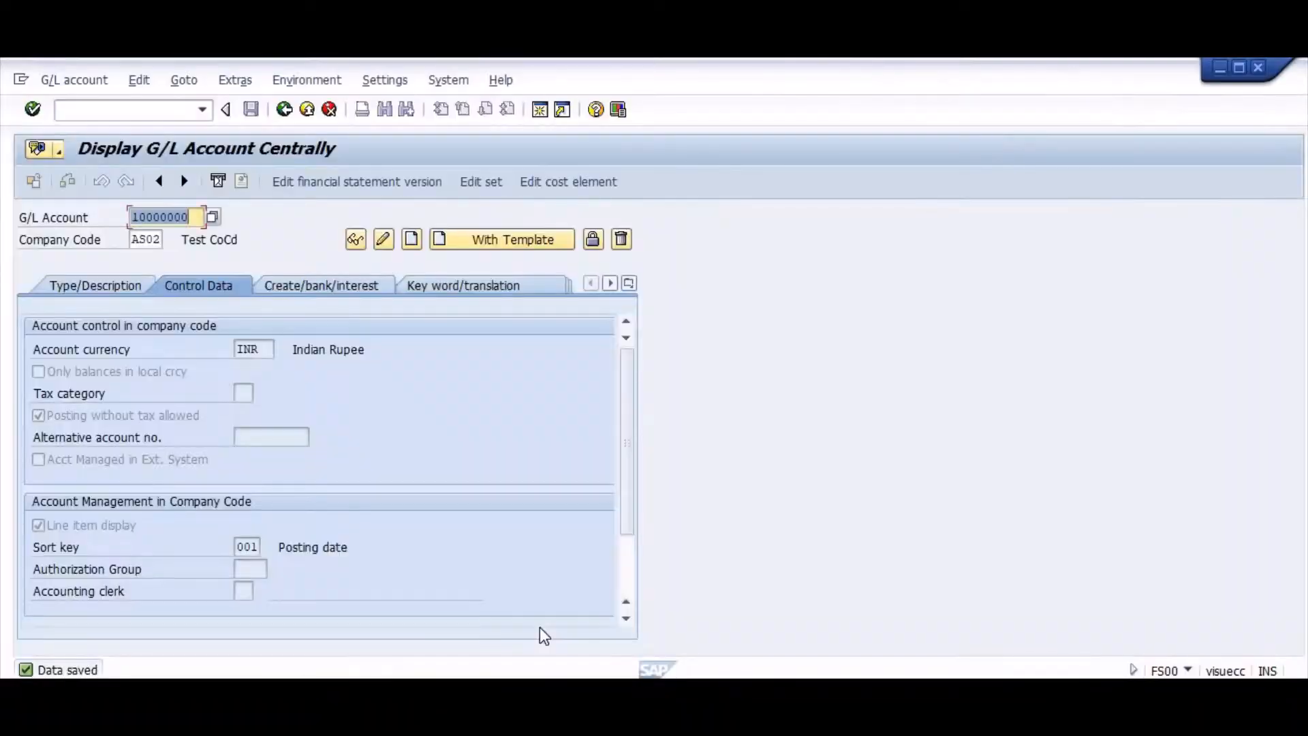
click(141, 120)
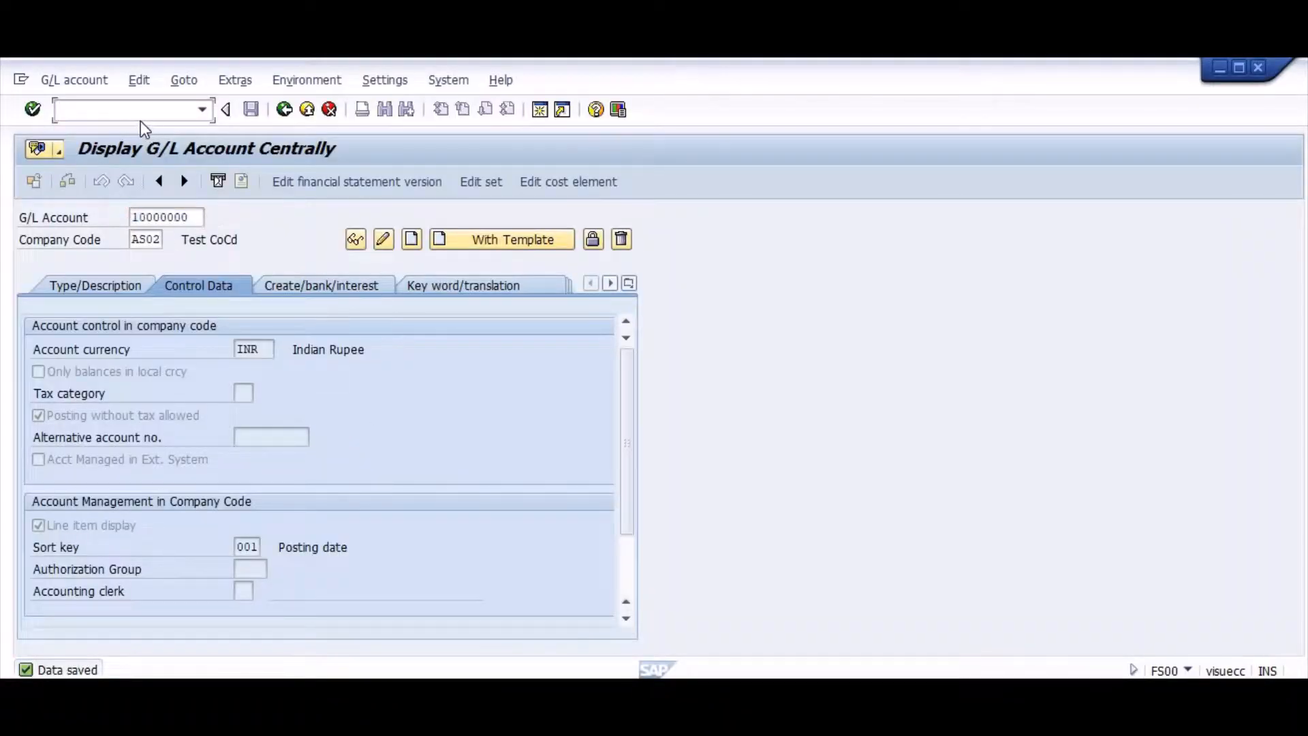
text(/nfb50)
key(Return)
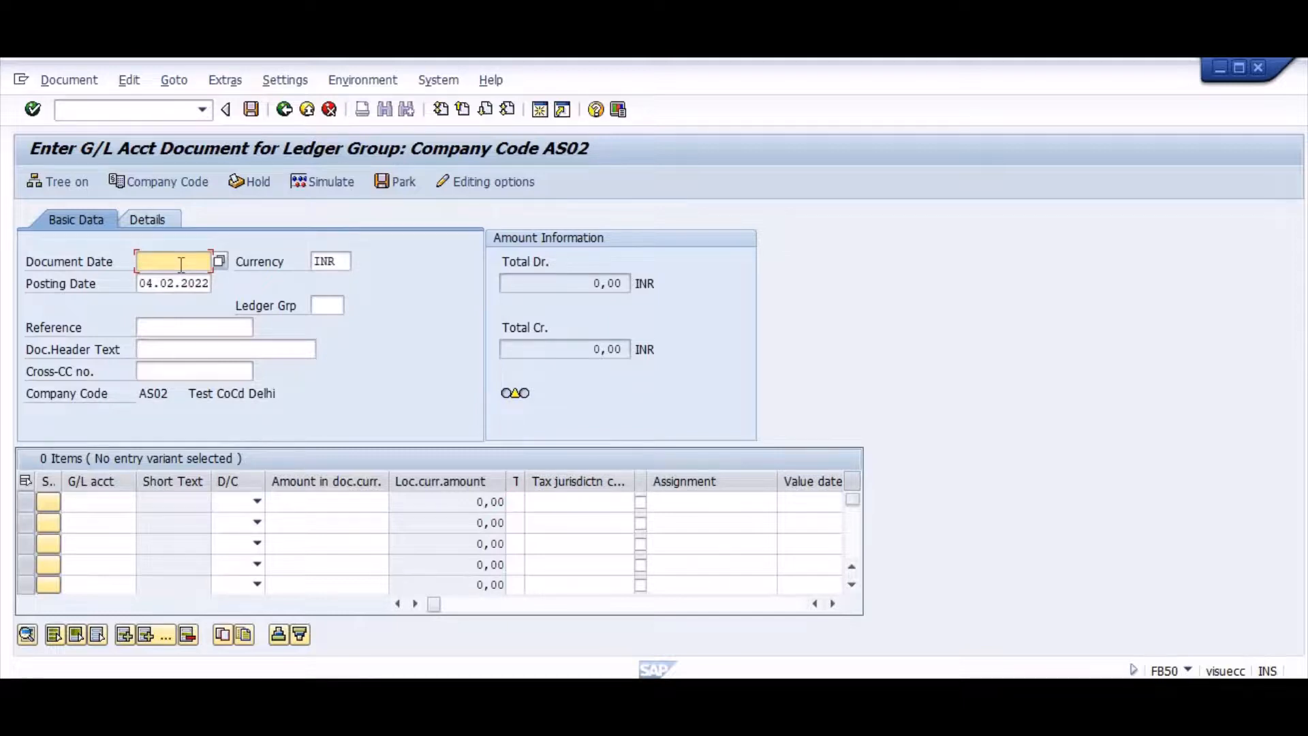
Enter document date 04.02.2022, matching the posting date, and reference "Test" in the journal entry header.
text(4)
key(Tab)
key(Tab)
key(ctrl+c)
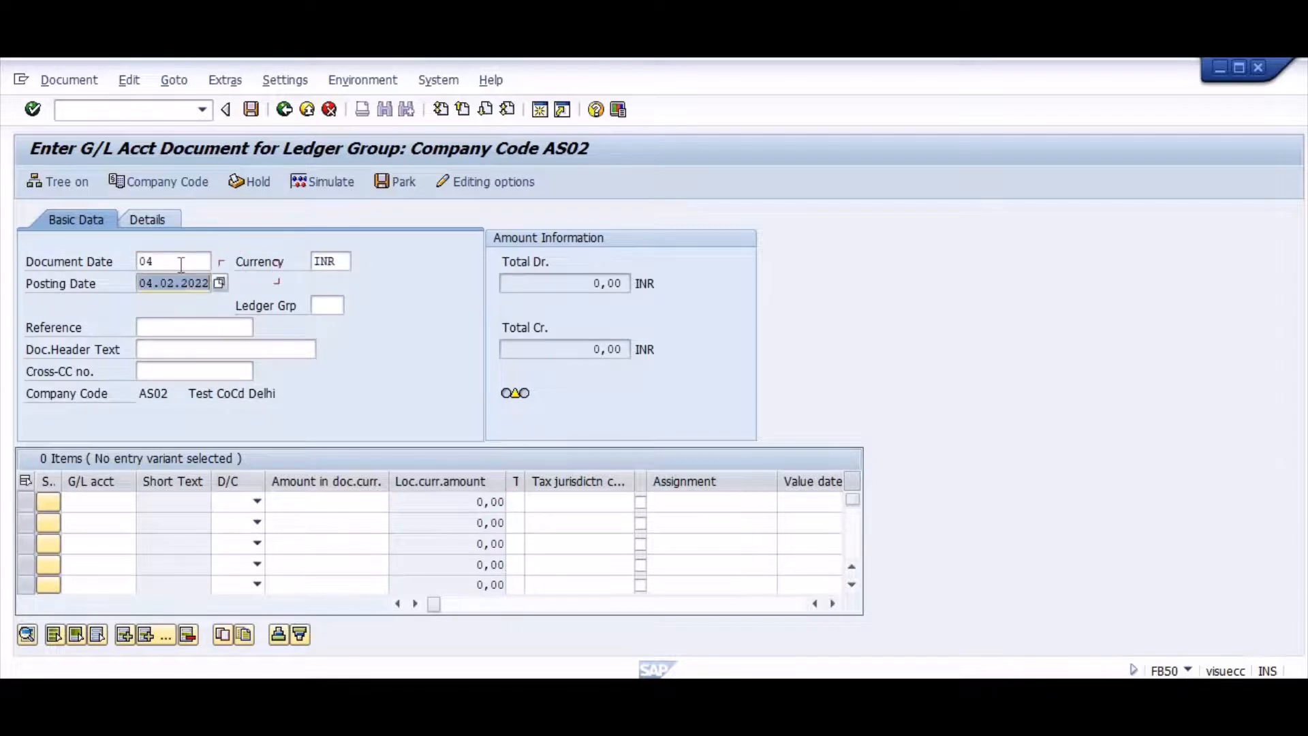
key(shift+Tab)
key(shift+Tab)
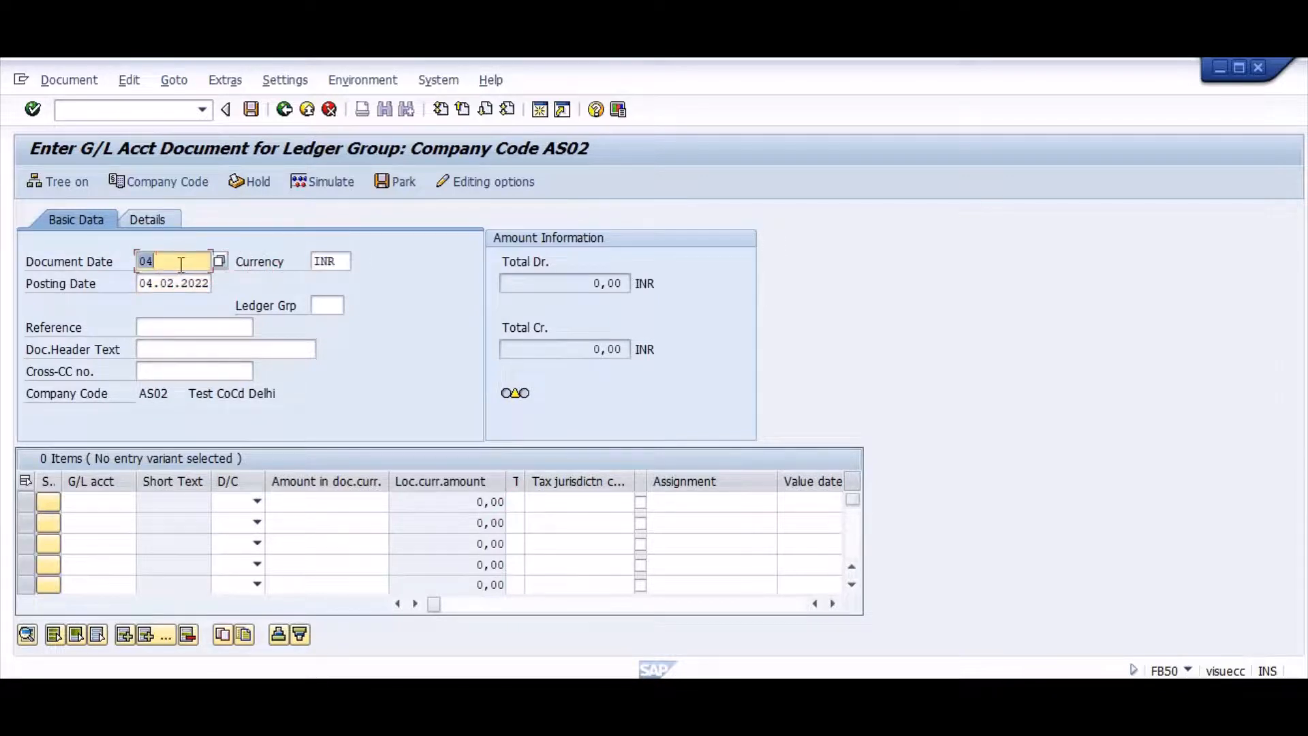
key(ctrl+v)
key(Tab)
key(Tab)
key(Tab)
key(Tab)
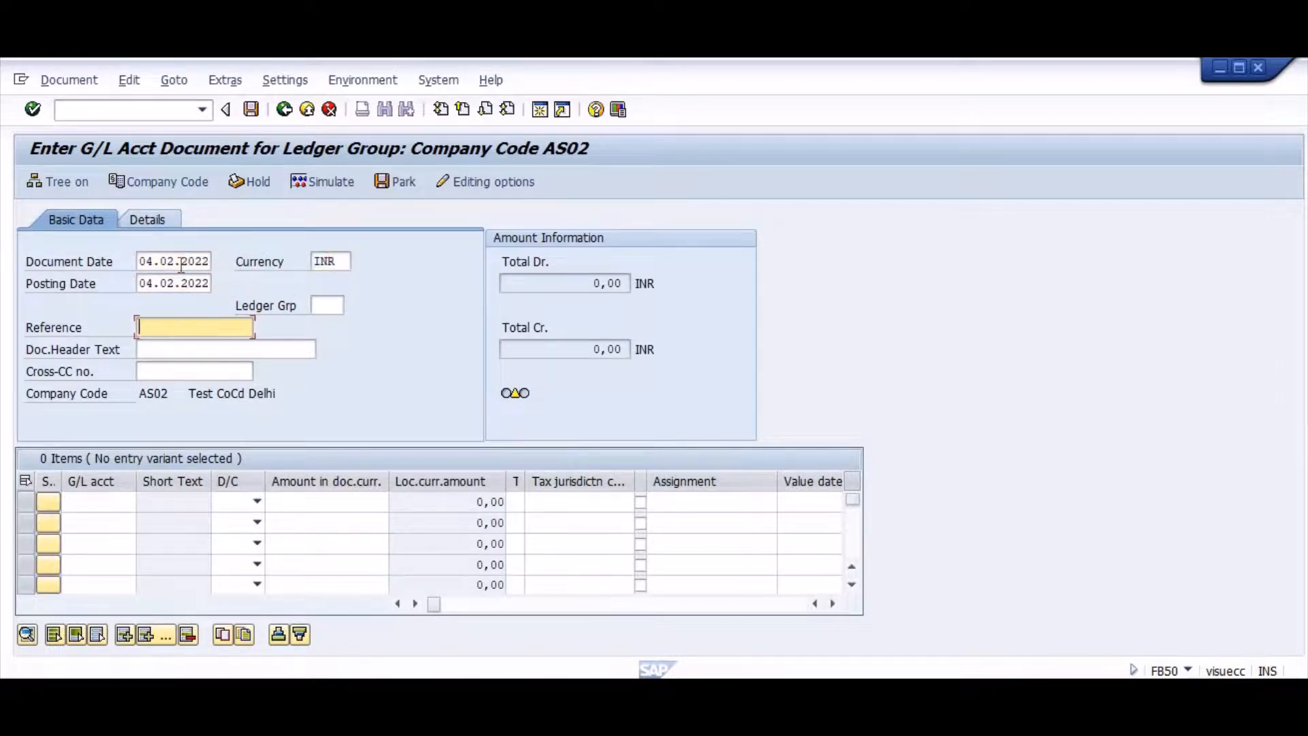
text(Test)
key(Tab)
key(Tab)
key(Tab)
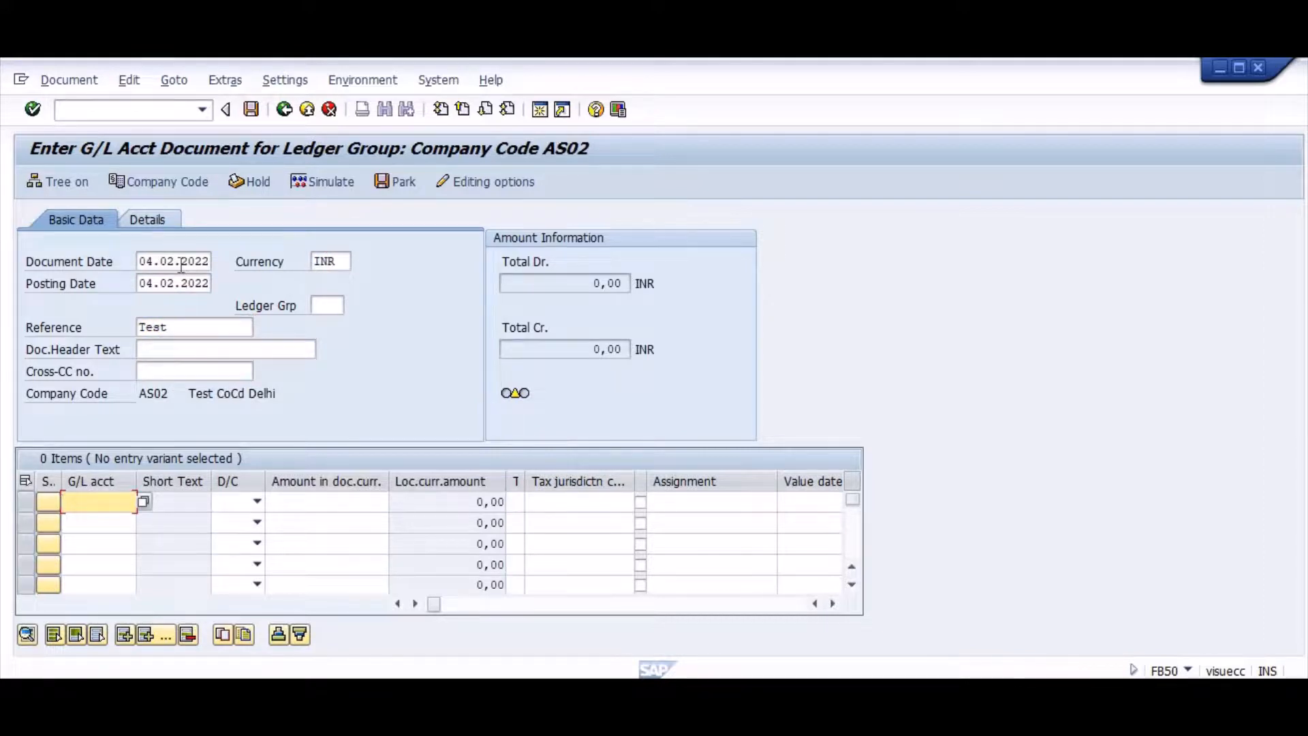
Look up G/L account 10000000 for the first line item and enter it as a credit of 1000.
text(4)
key(F4)
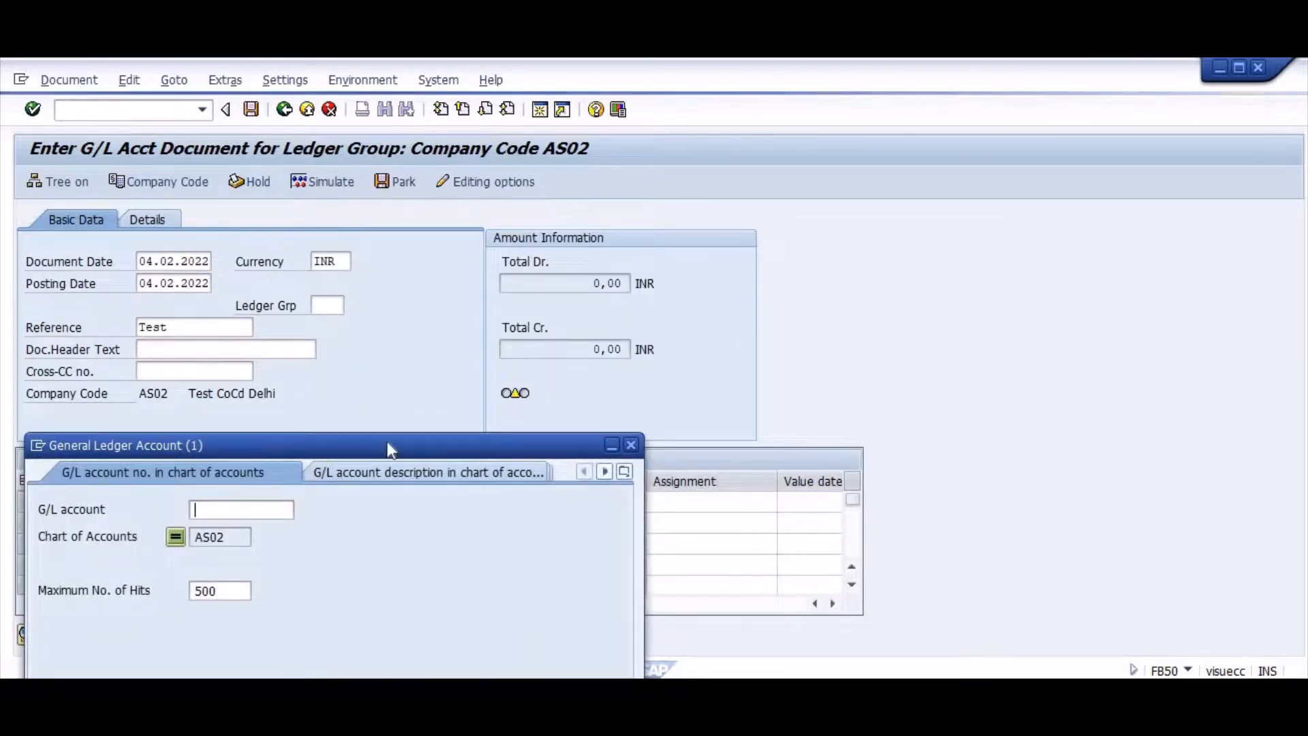
key(Return)
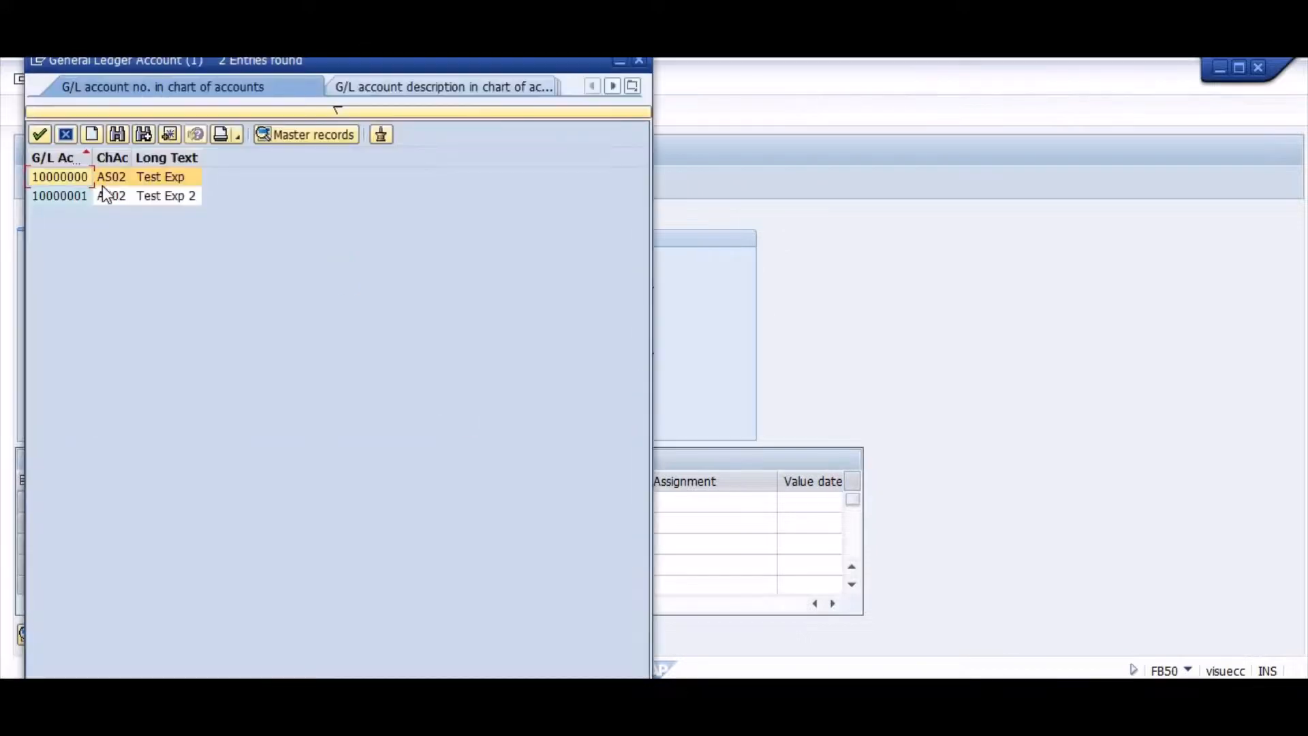
double_click(68, 177)
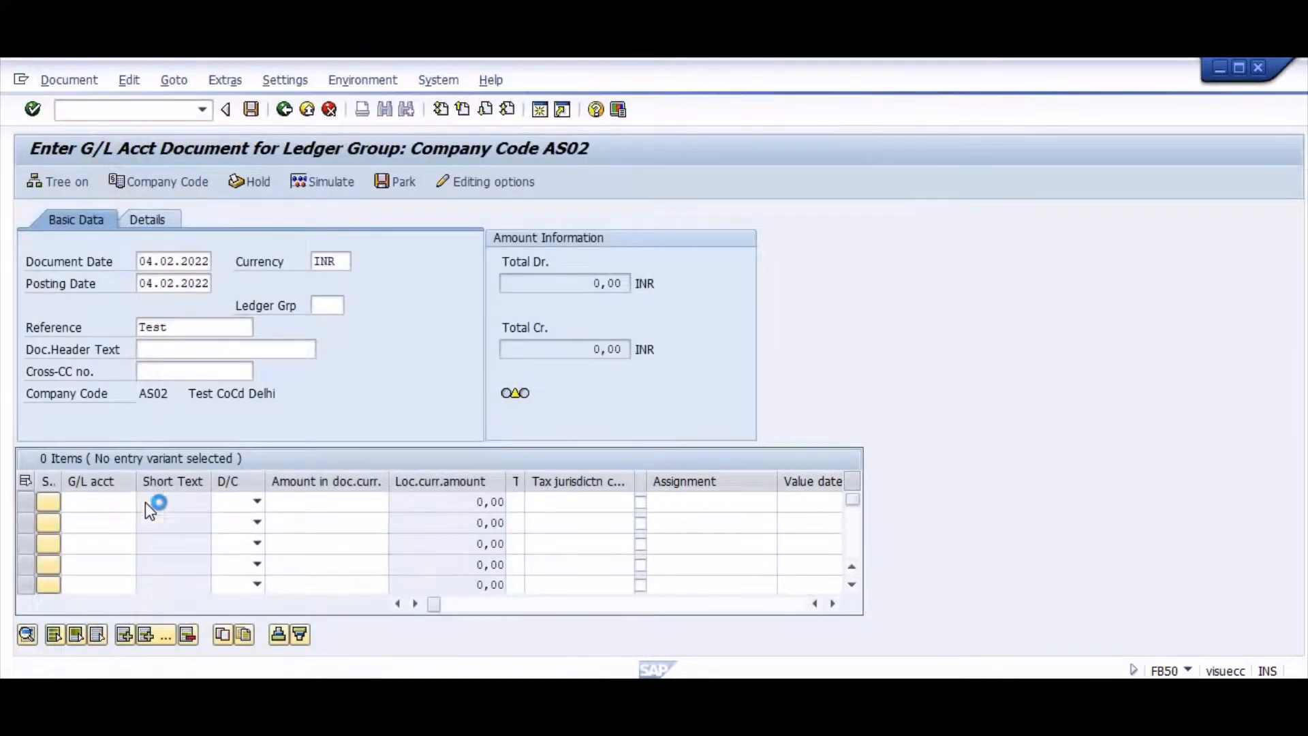
key(Tab)
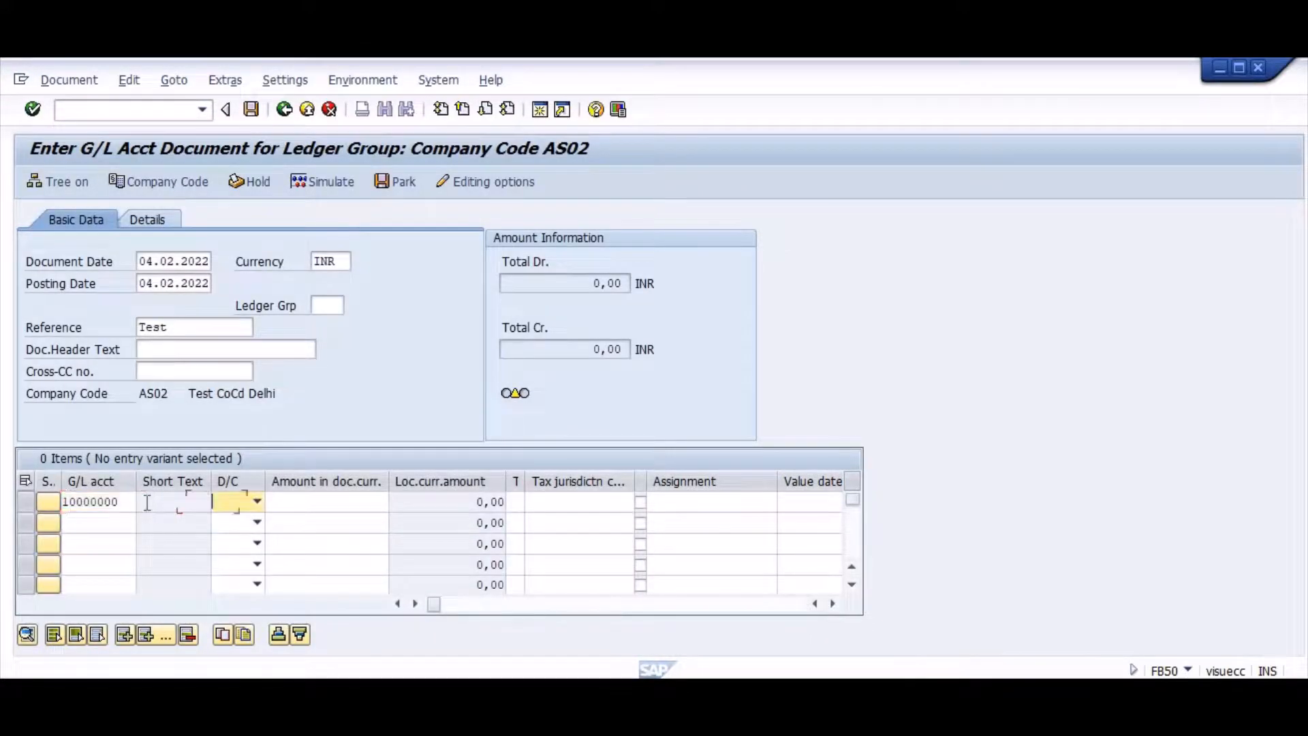
key(F4)
key(Tab)
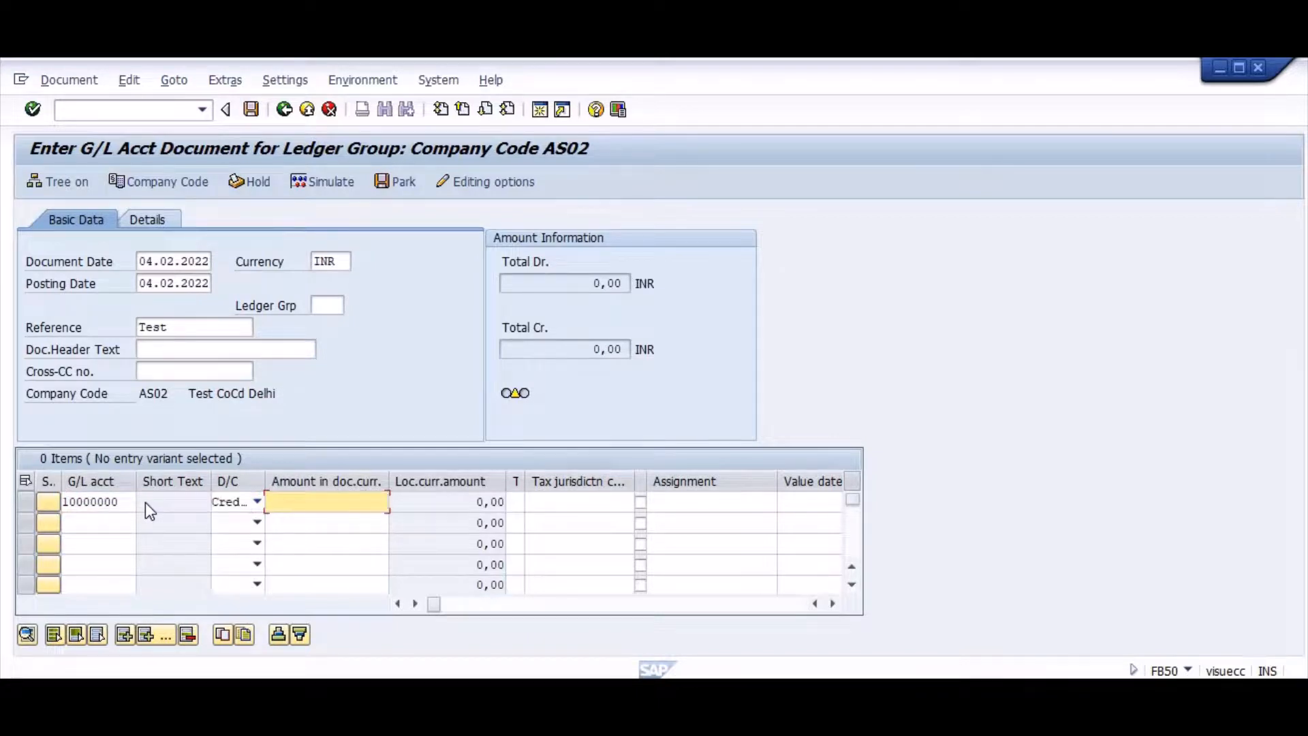
text(1000)
key(Tab)
key(Down)
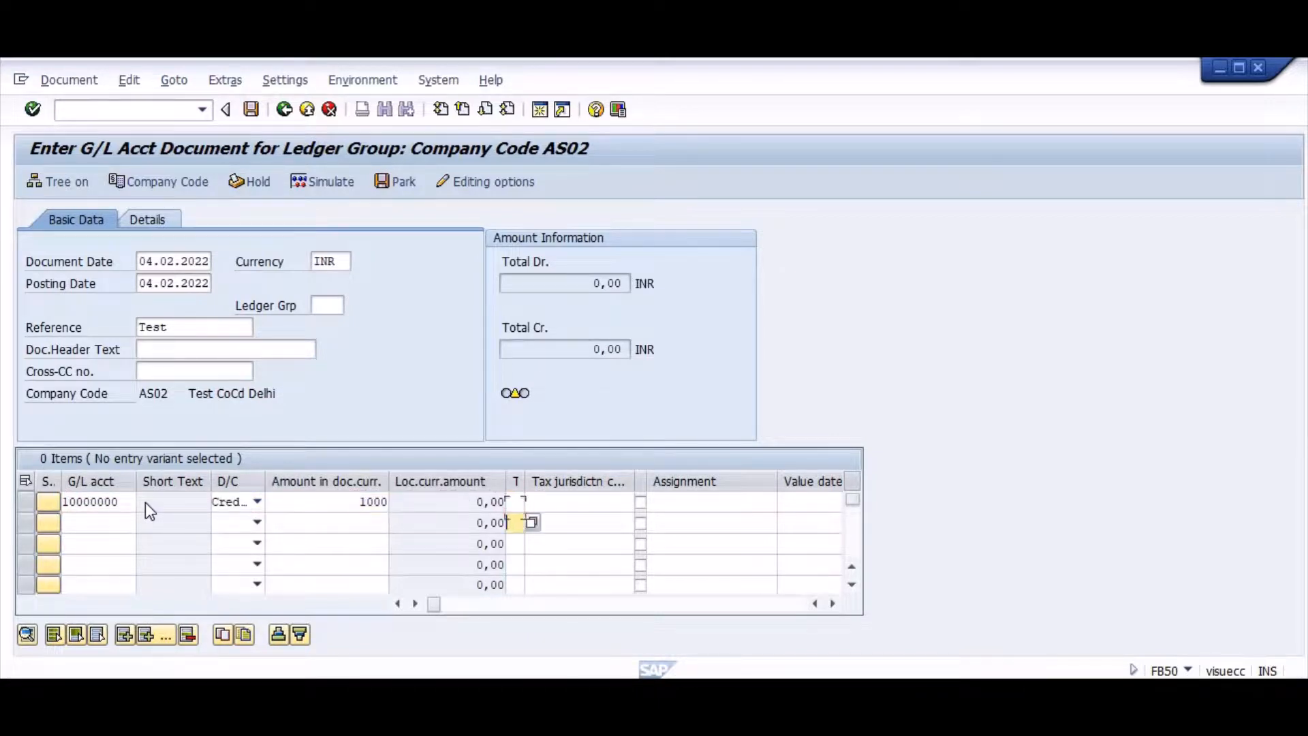
Enter the second line item as a debit of 1000 to G/L account 10000001 and validate the document.
key(shift+Tab)
key(shift+Tab)
key(shift+Tab)
text(10000000)
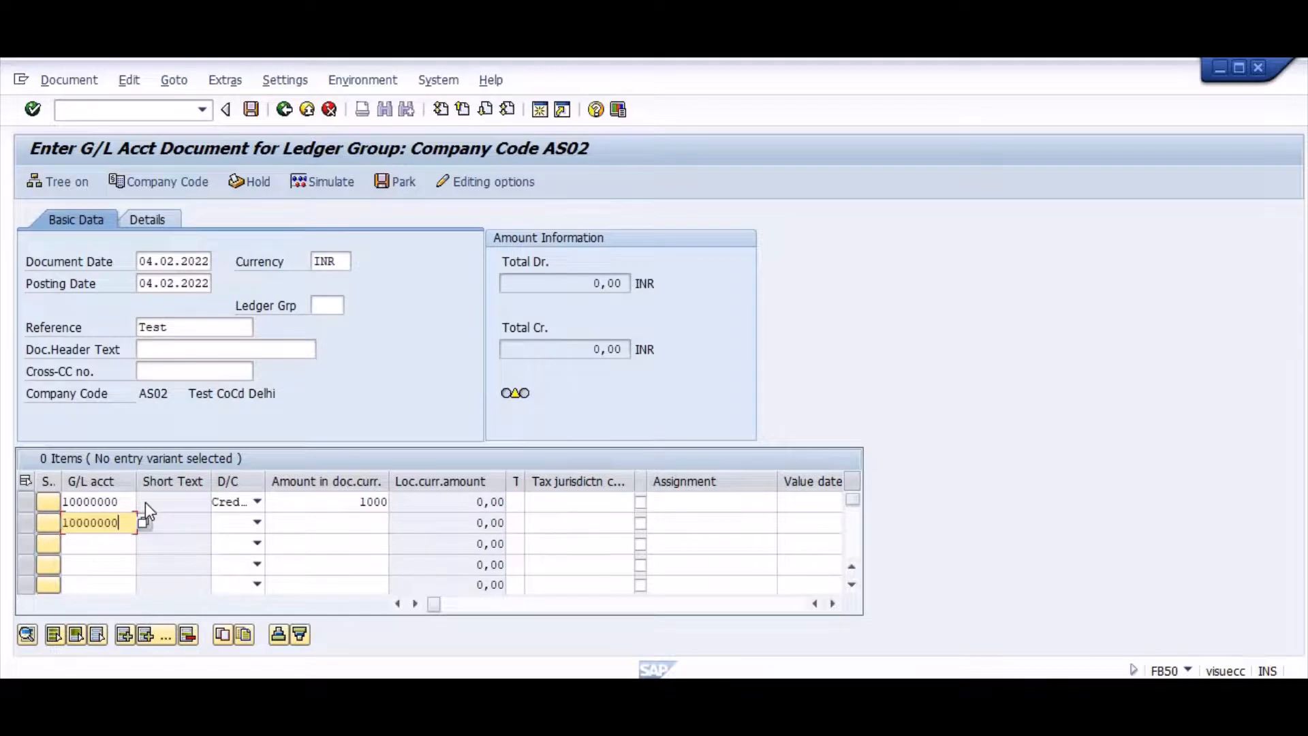
text(1)
key(Tab)
key(F4)
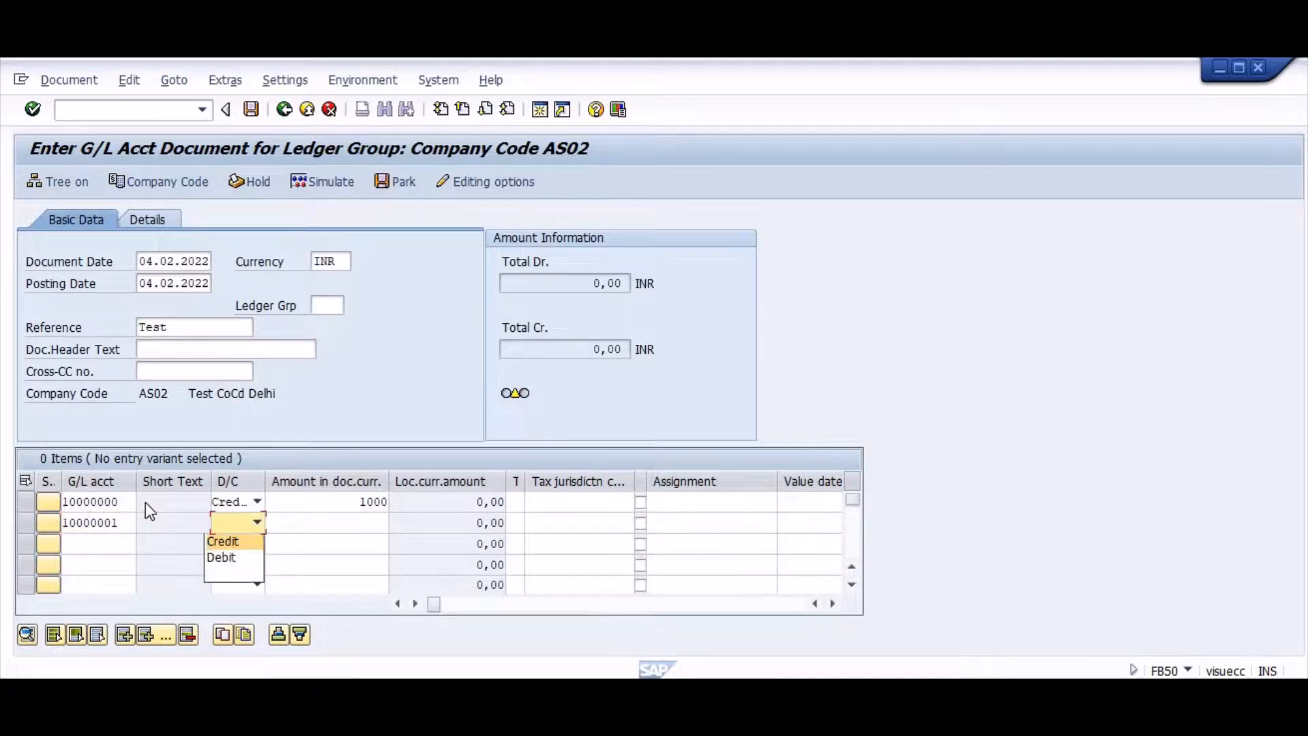
key(Down)
key(Tab)
text(1000)
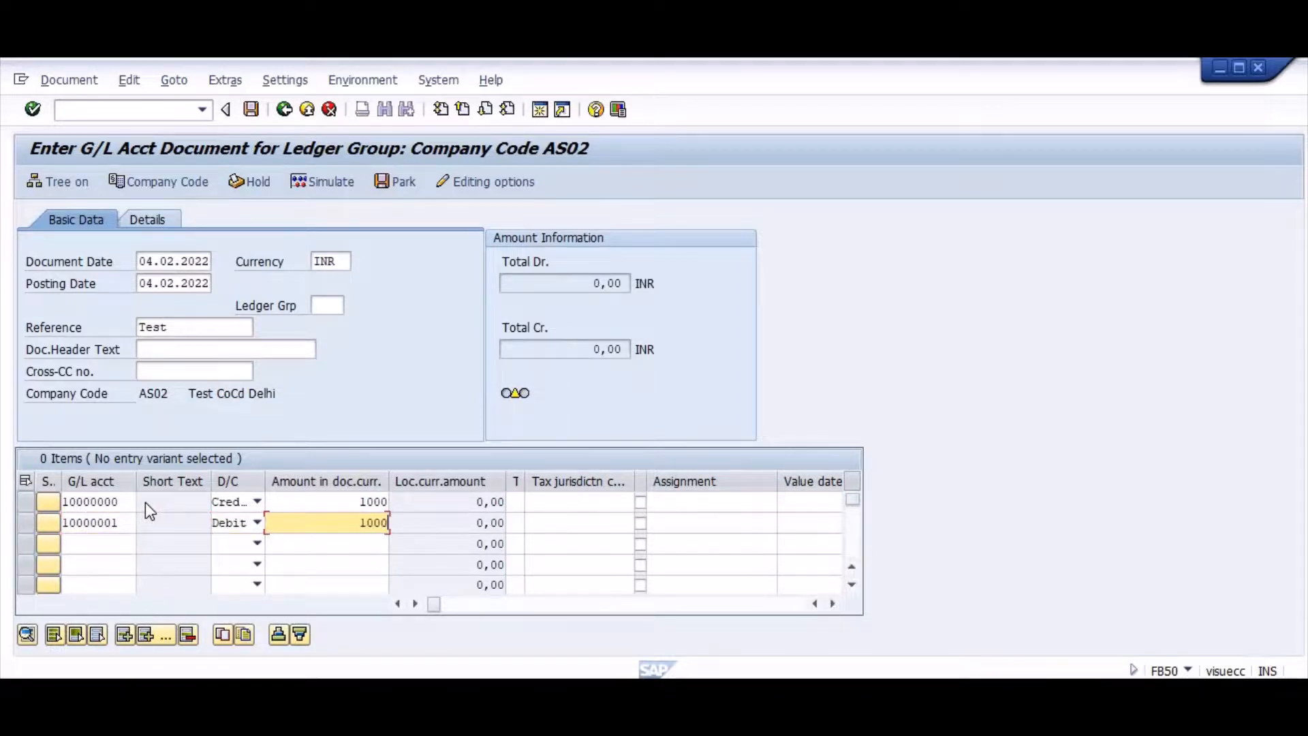
key(Return)
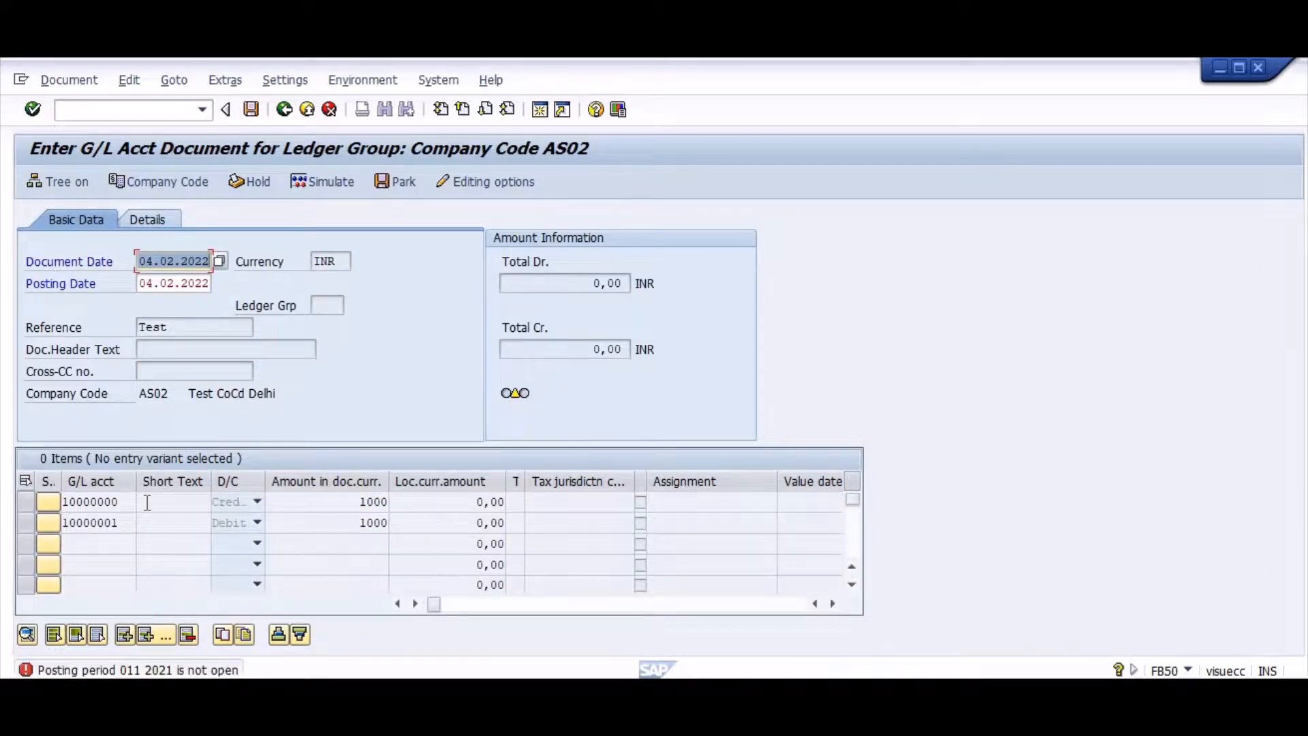
Open transaction OB52 in a new session and jump to the entries of posting period variant AS02.
click(115, 109)
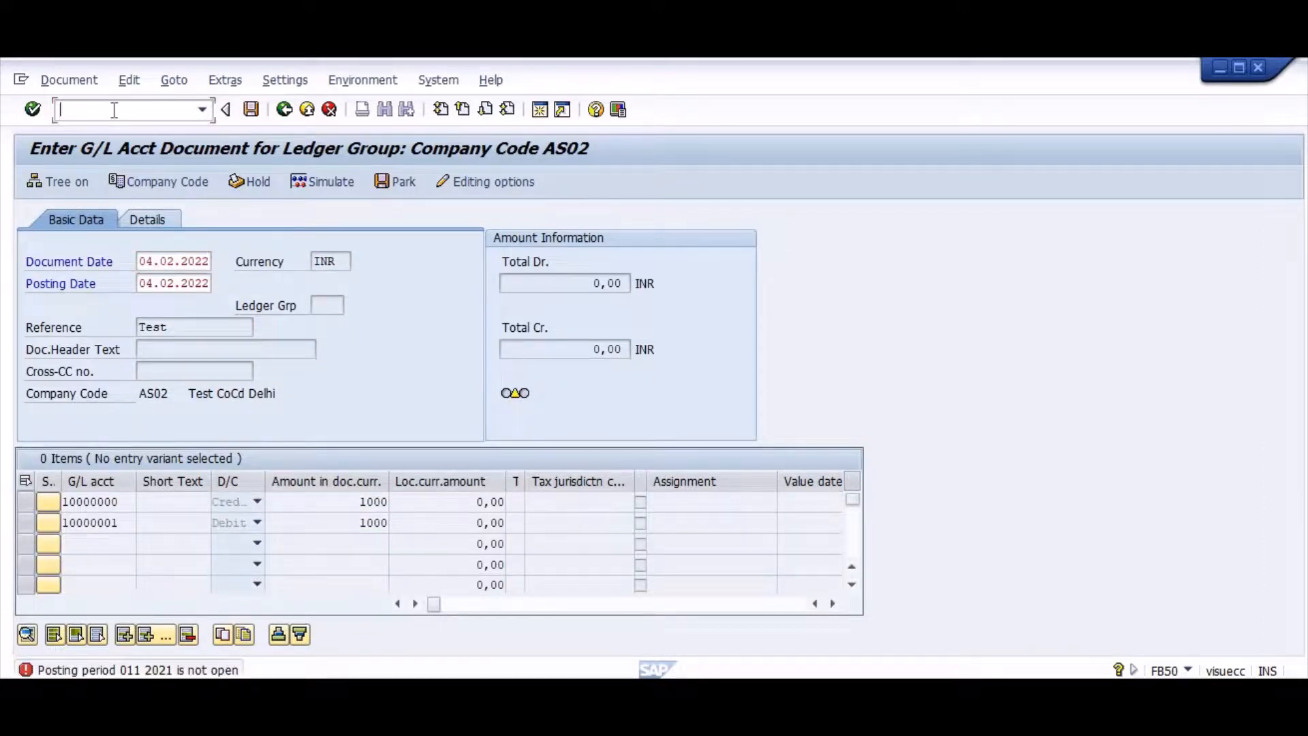
text(/oob52)
key(Return)
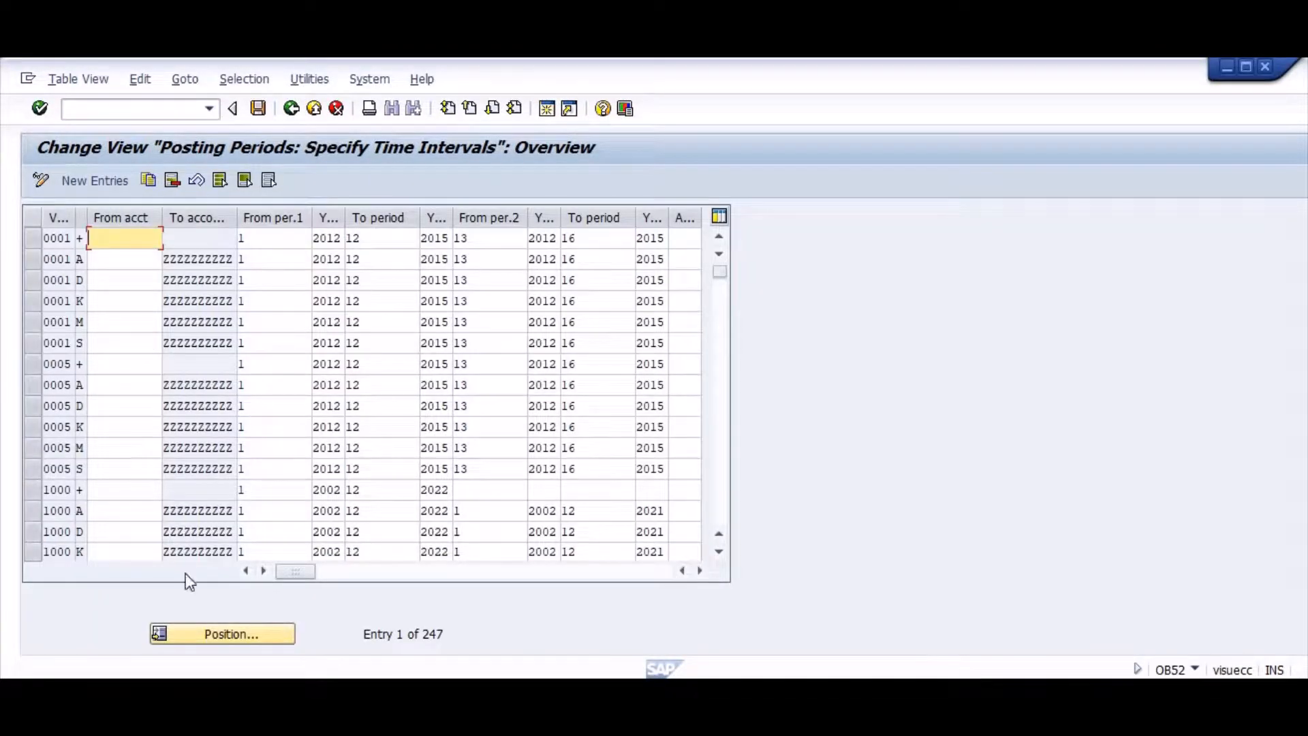
click(193, 633)
text(as)
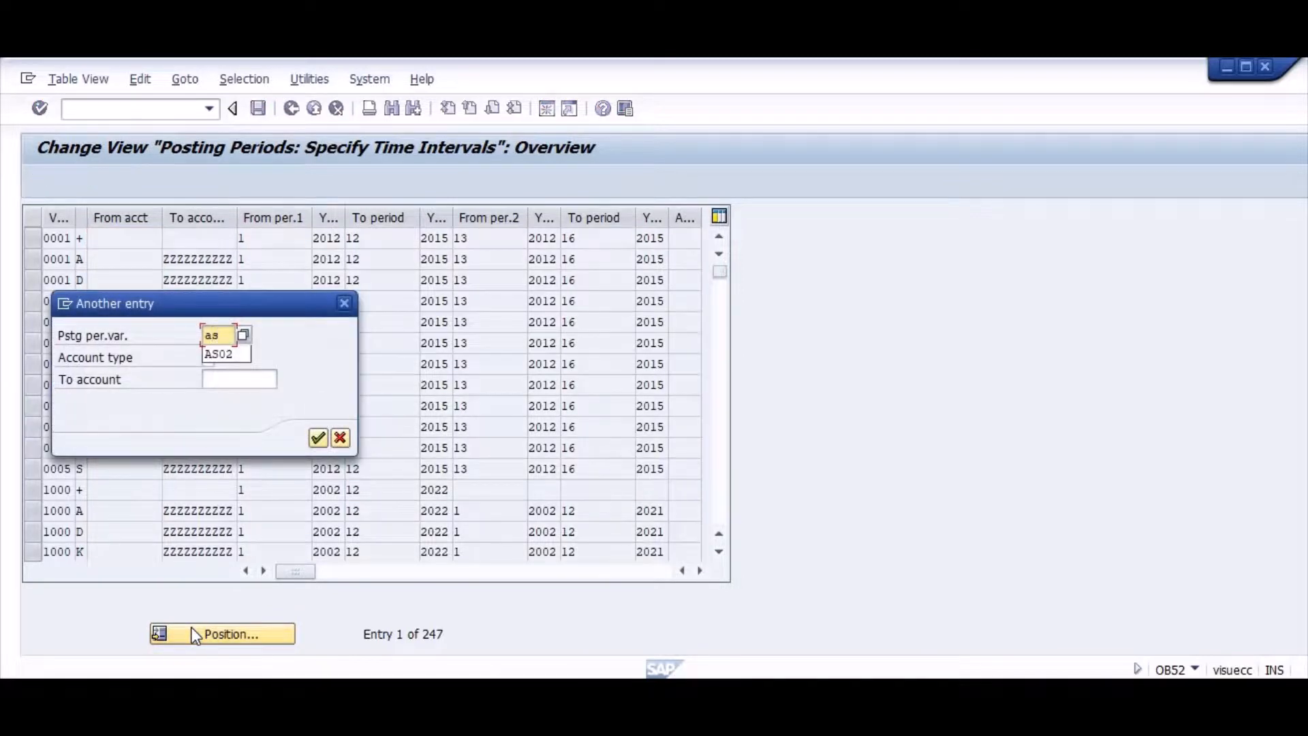
key(Down)
key(Return)
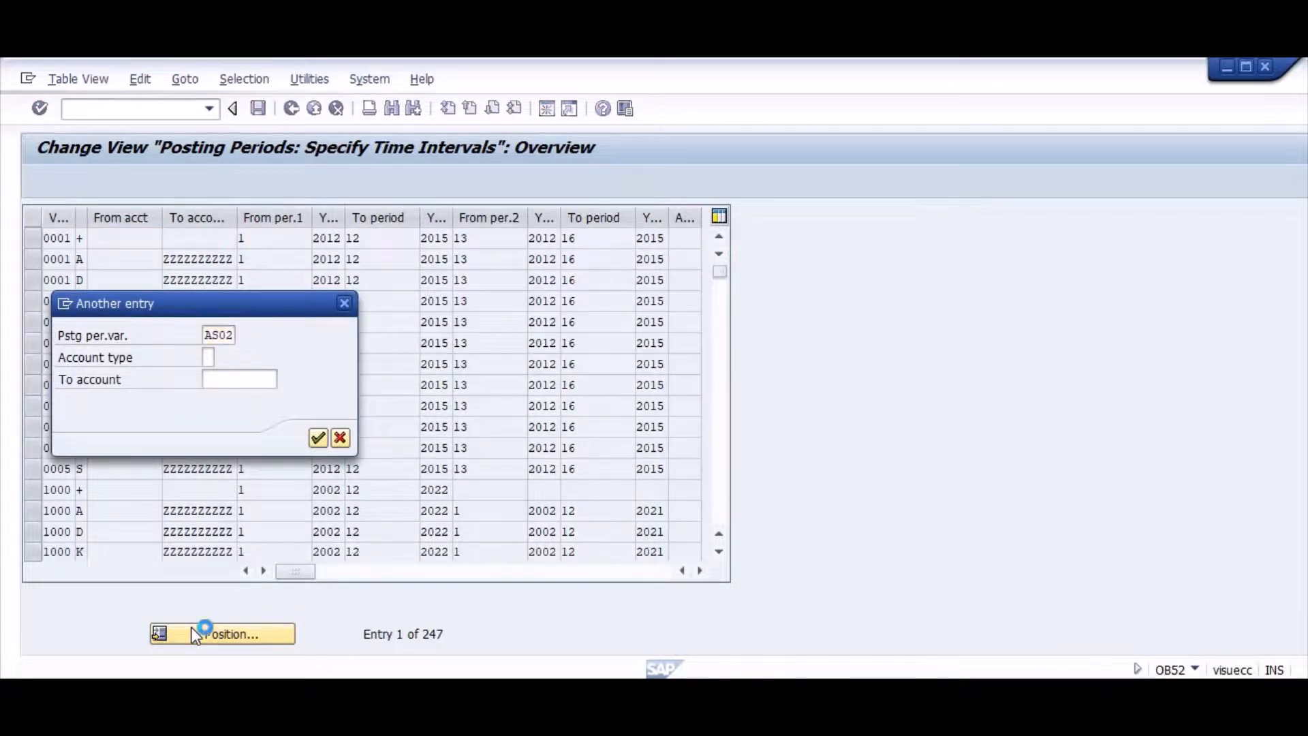
key(Return)
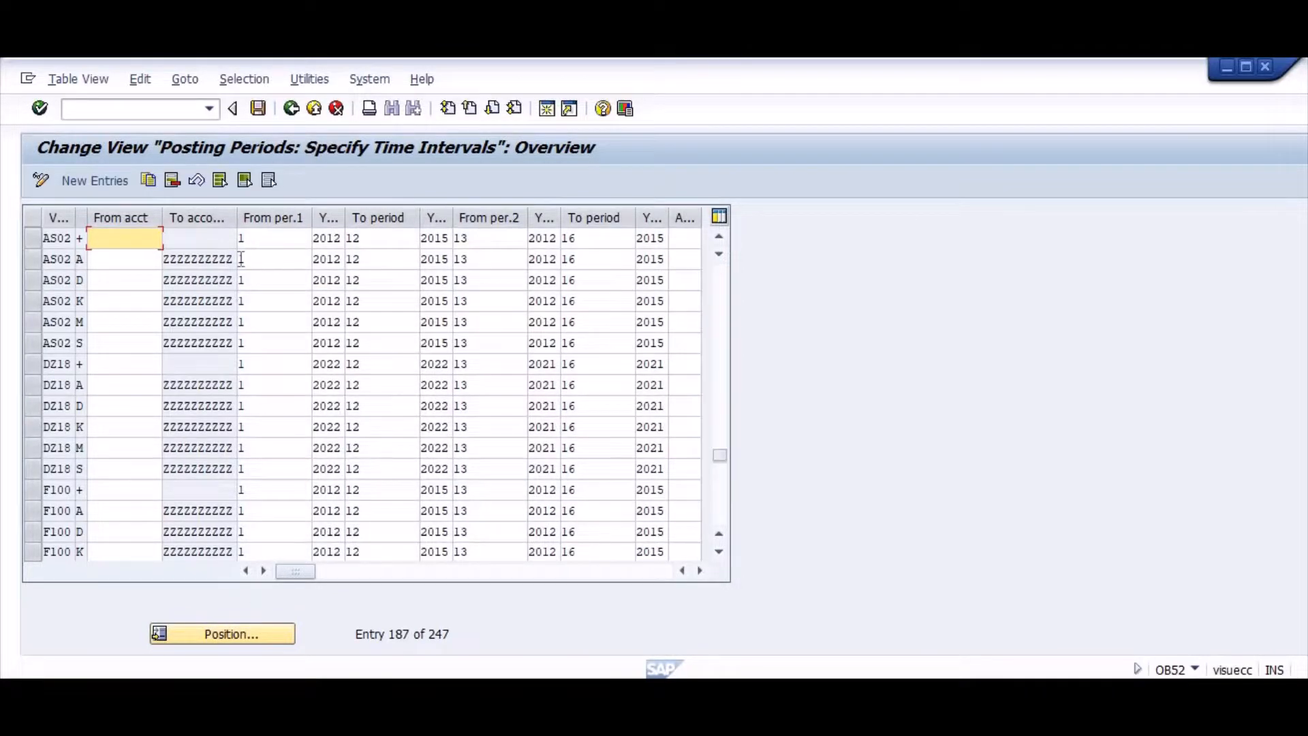
Set the from and to years of both period intervals to 2021 for account type + of variant AS02.
click(338, 240)
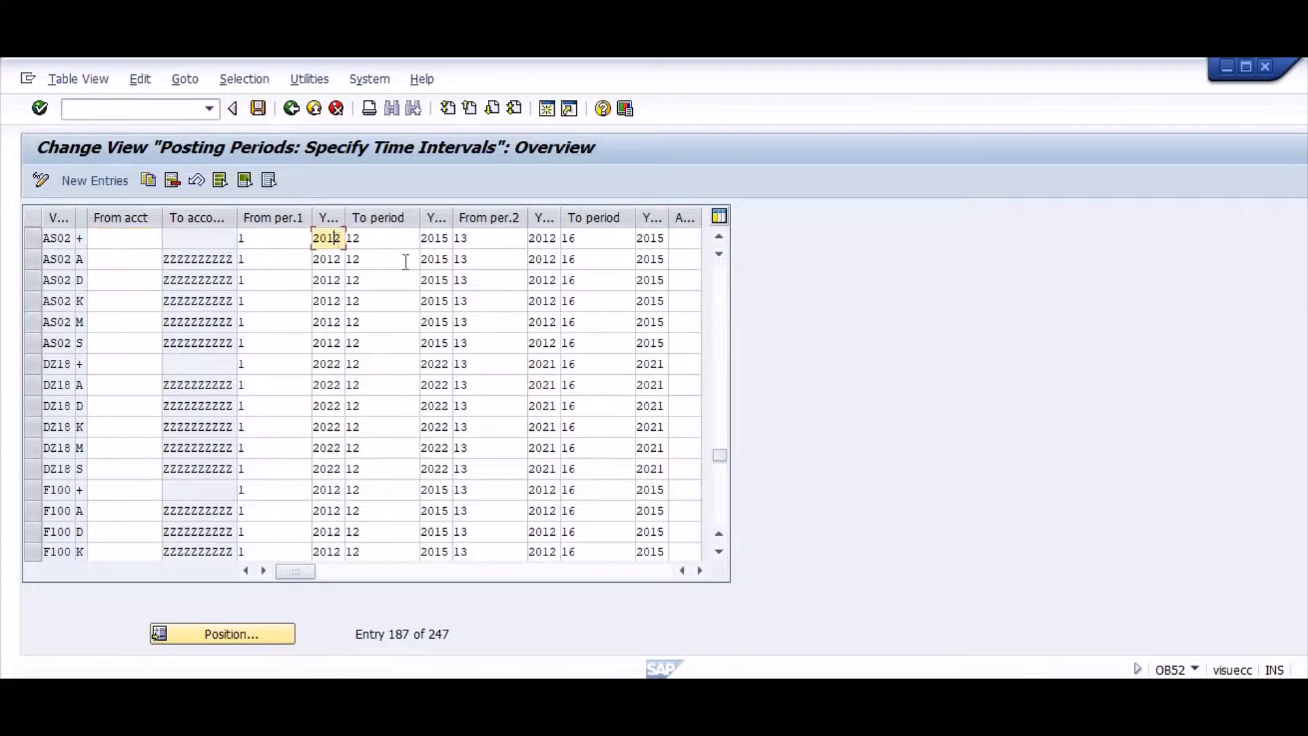
key(BackSpace)
key(BackSpace)
text(32)
key(BackSpace)
key(BackSpace)
text(21)
key(Tab)
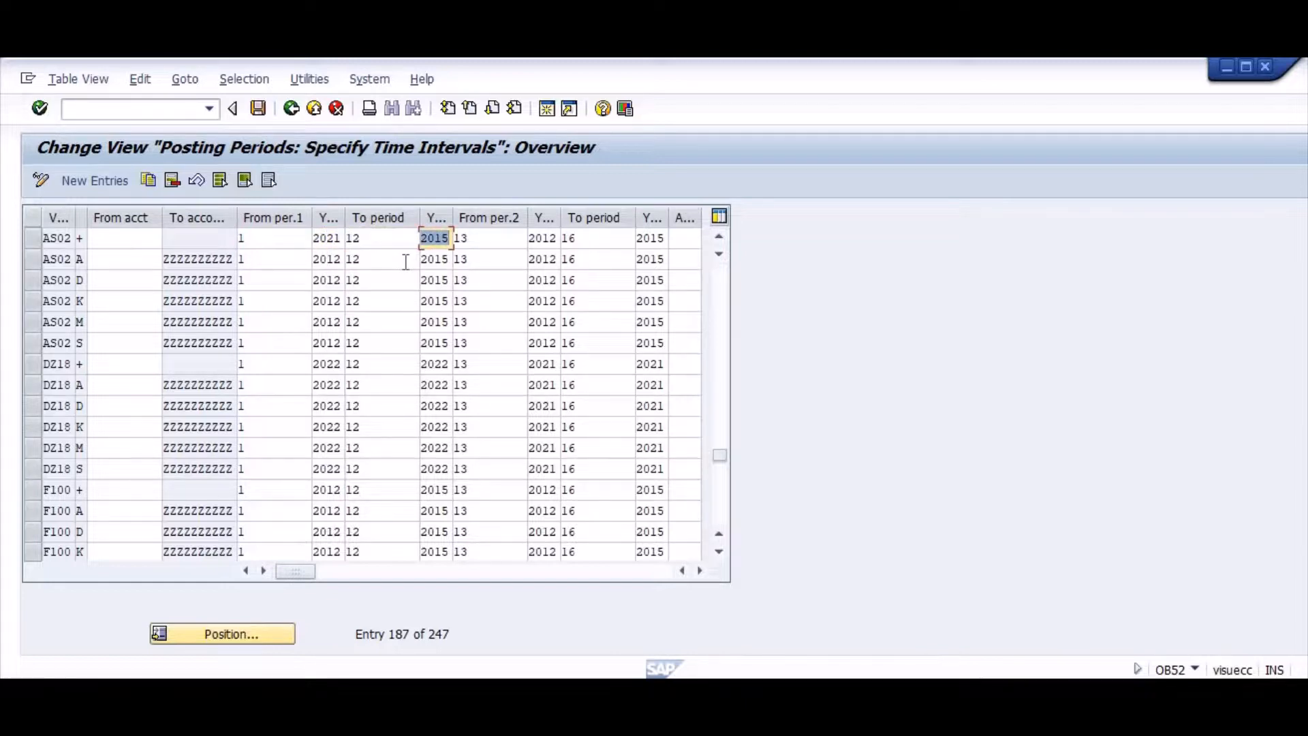
text(2021)
key(Return)
key(Tab)
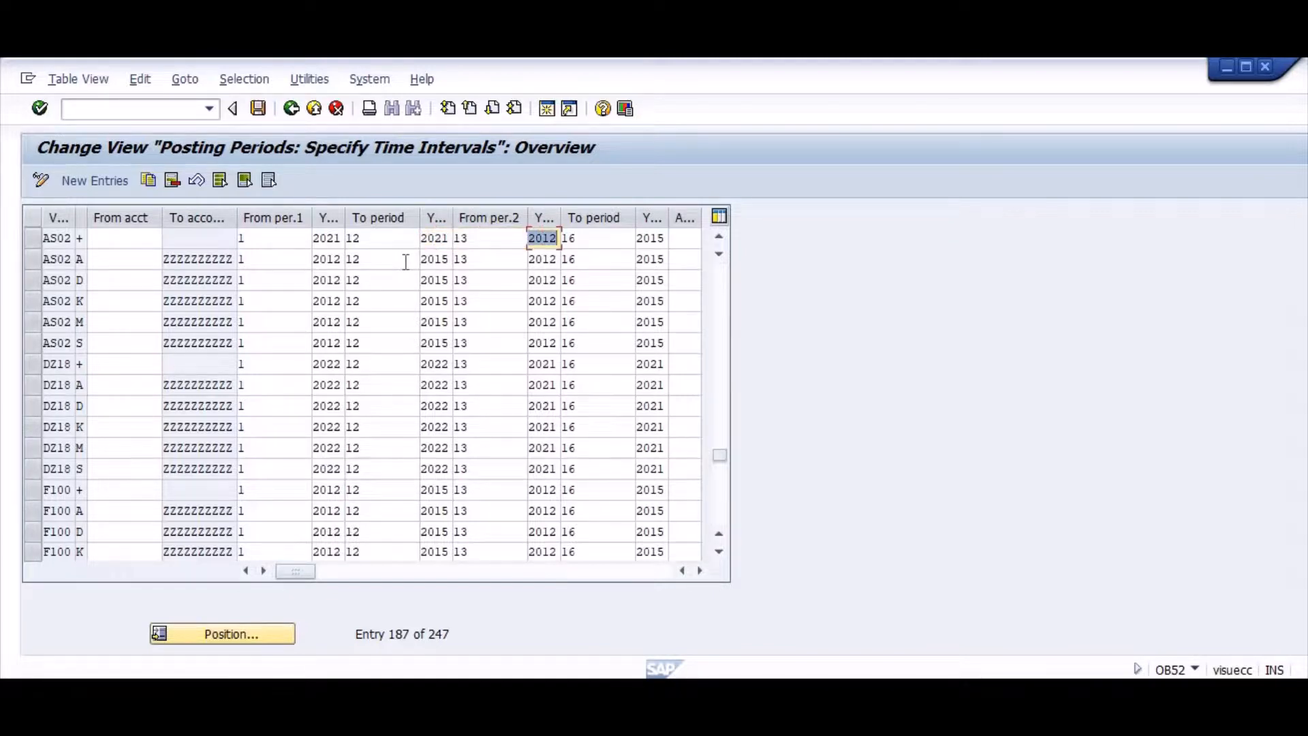
text(2021)
key(Tab)
text(2021)
key(Down)
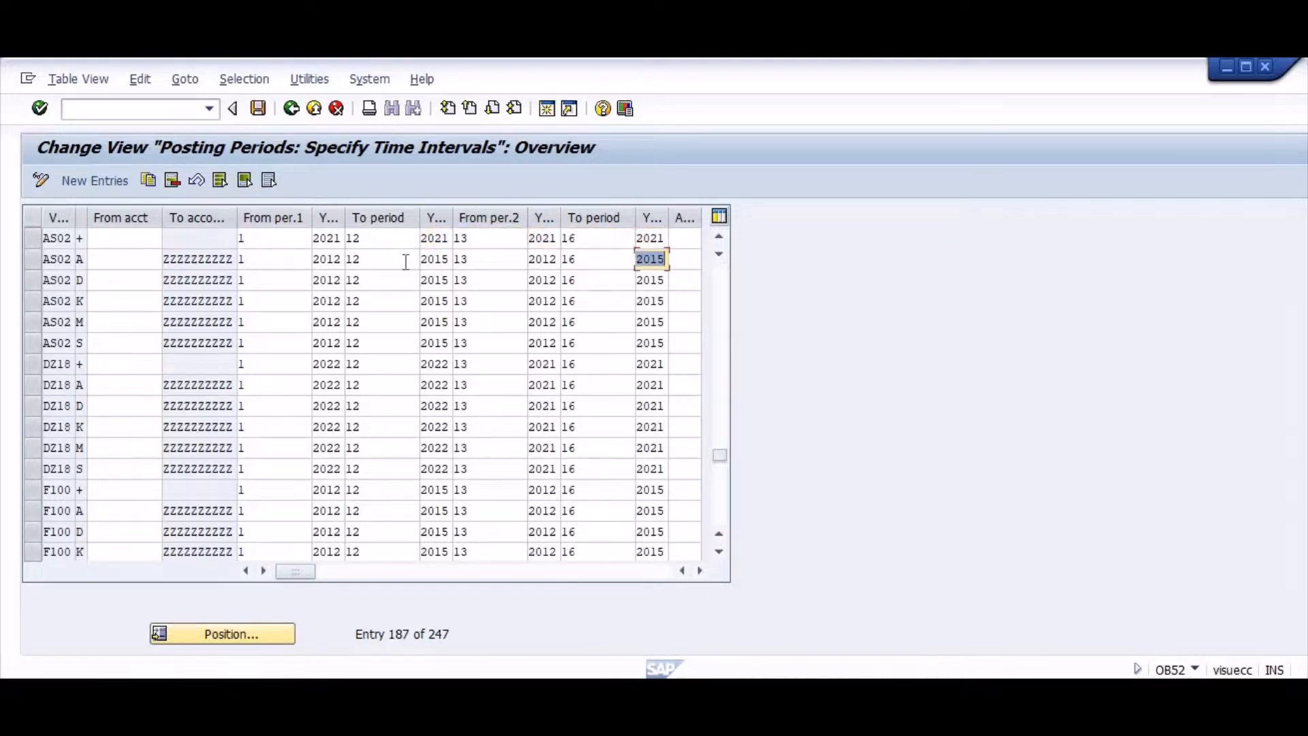
Set the from and to years of both period intervals to 2021 for account type A of variant AS02.
text(2021)
key(shift+Tab)
key(shift+Tab)
key(shift+Tab)
key(shift+Tab)
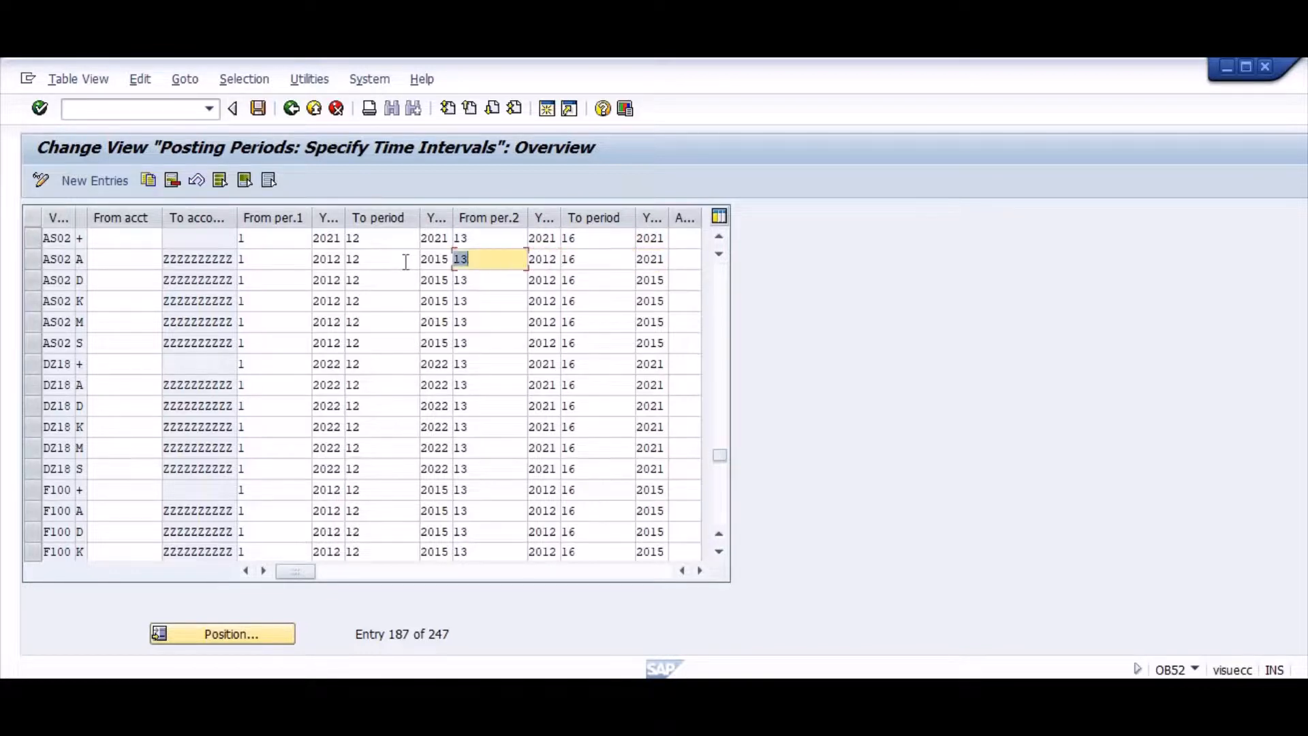
key(Tab)
key(Tab)
text(2021)
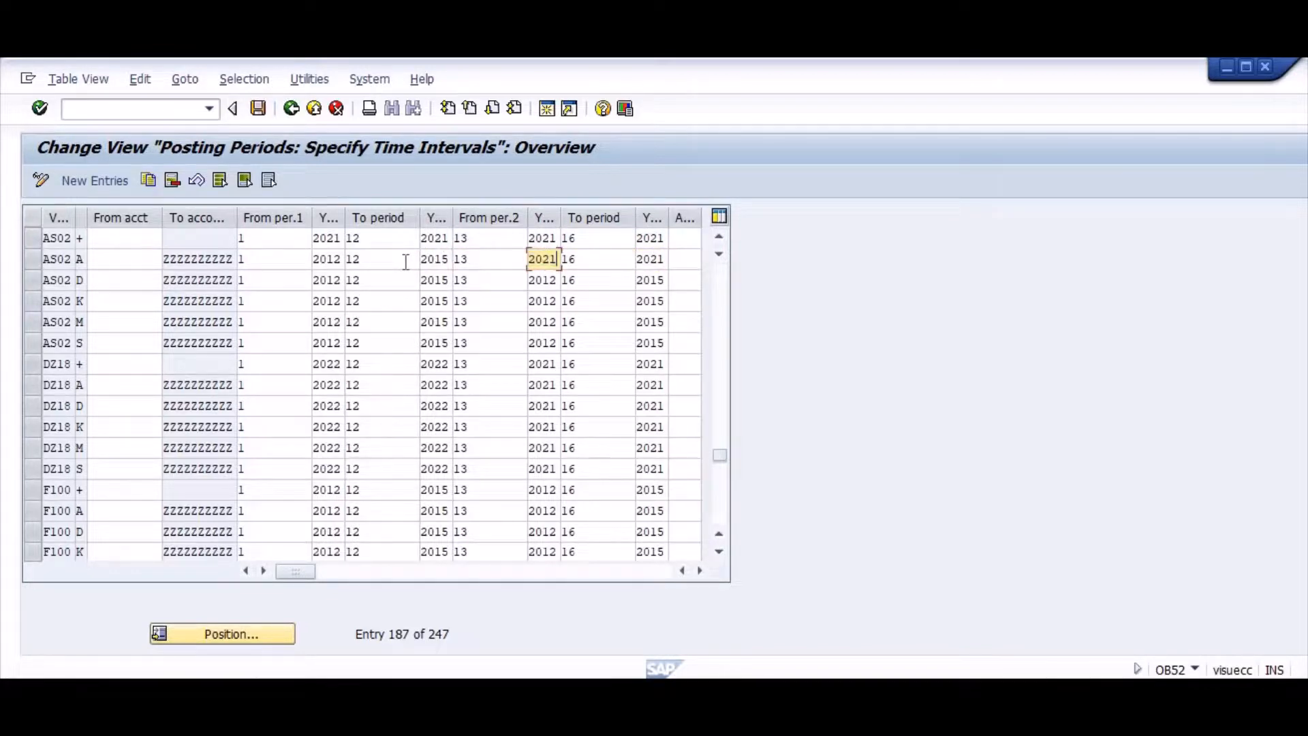
key(shift+Tab)
key(shift+Tab)
key(shift+Tab)
key(shift+Tab)
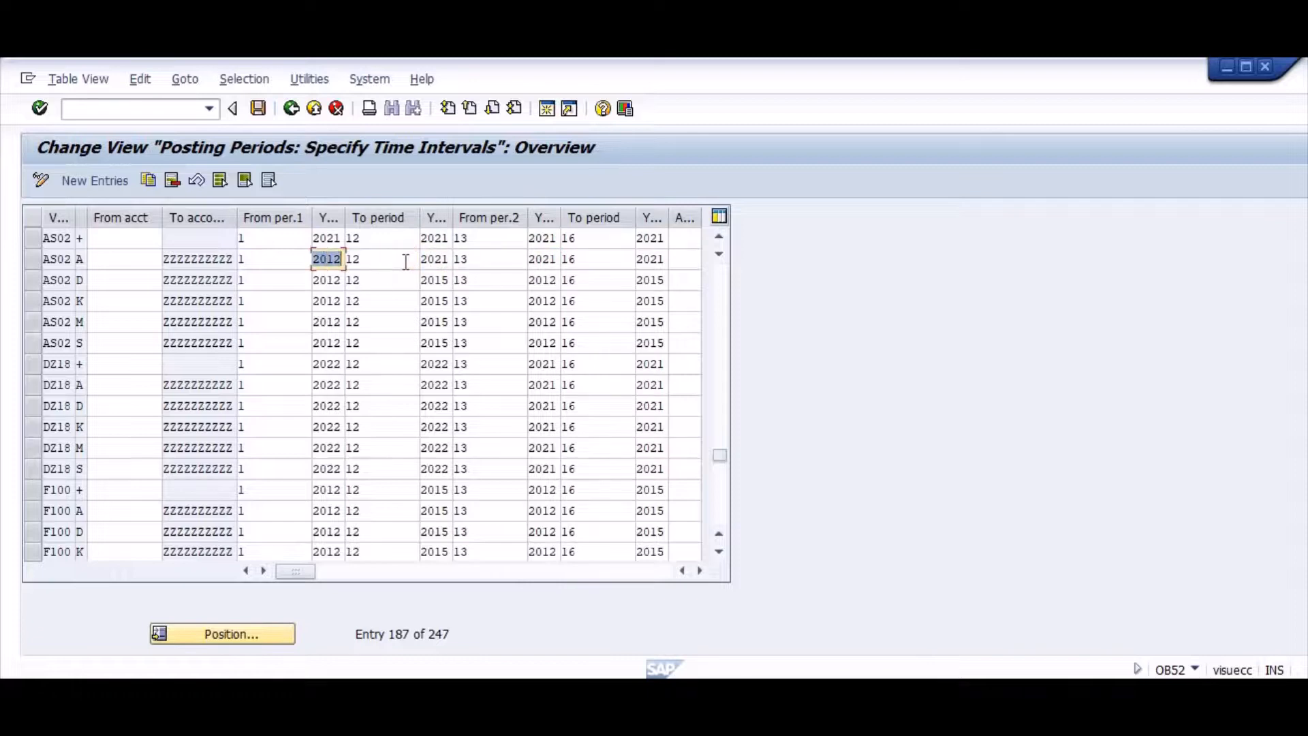
text(2021)
Copy the year 2021 into the from and to years of both period intervals for account type D of variant AS02.
key(shift+Tab)
key(Tab)
key(ctrl+c)
key(Down)
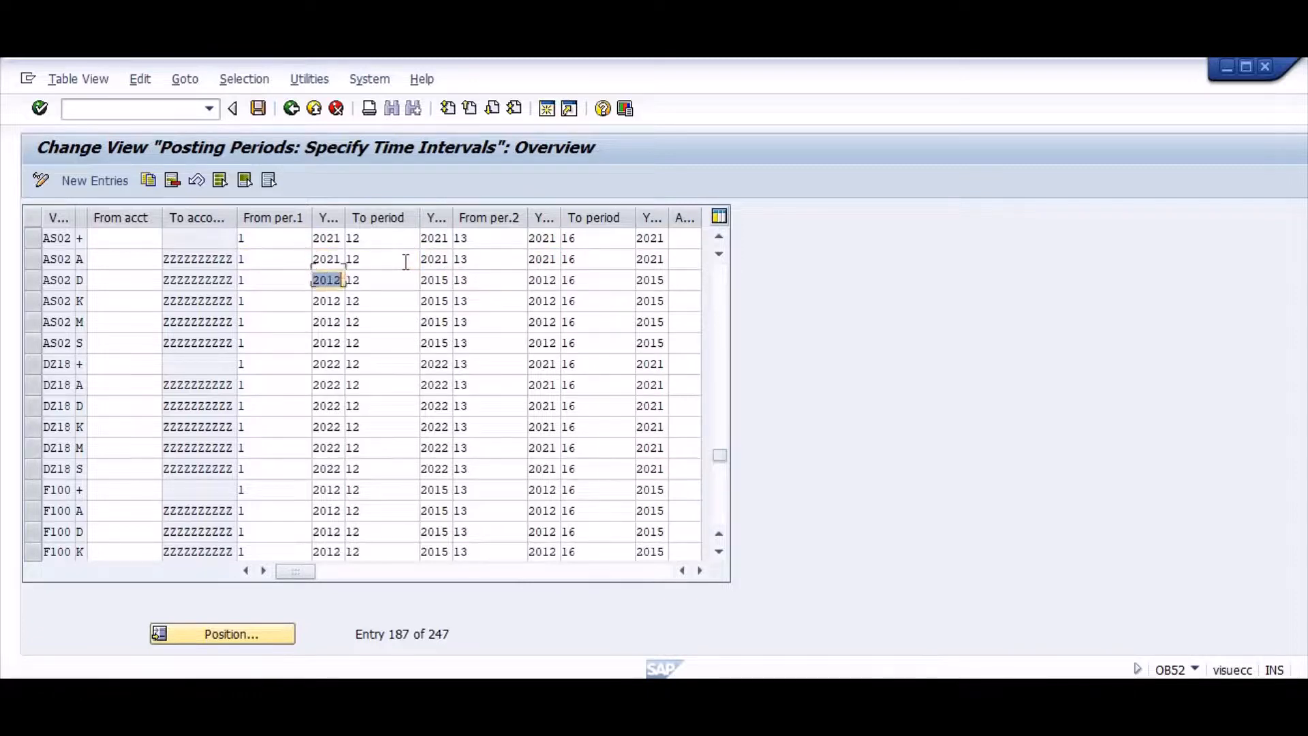
key(ctrl+v)
key(Tab)
key(Tab)
key(ctrl+v)
key(Tab)
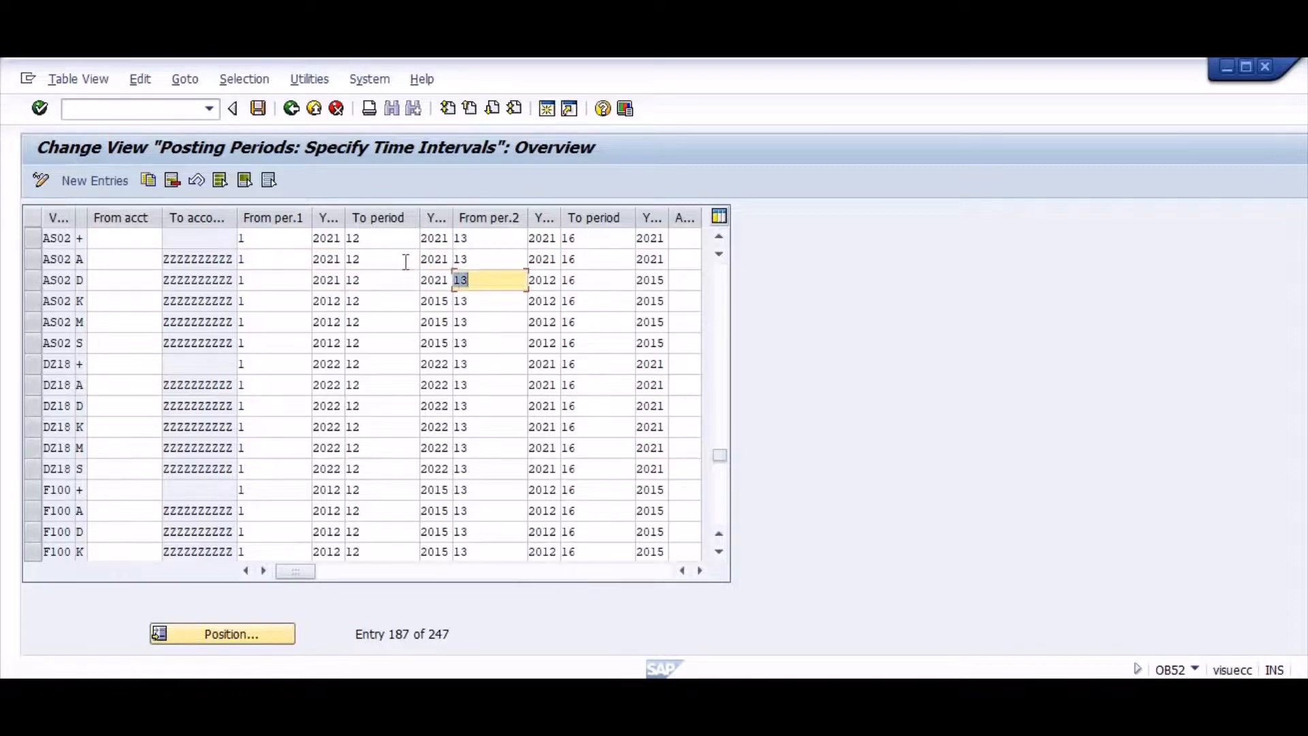
key(Tab)
key(ctrl+v)
key(Tab)
key(Tab)
key(ctrl+v)
Set the second interval's to year to 2021 for account types K, M and S of variant AS02.
key(Down)
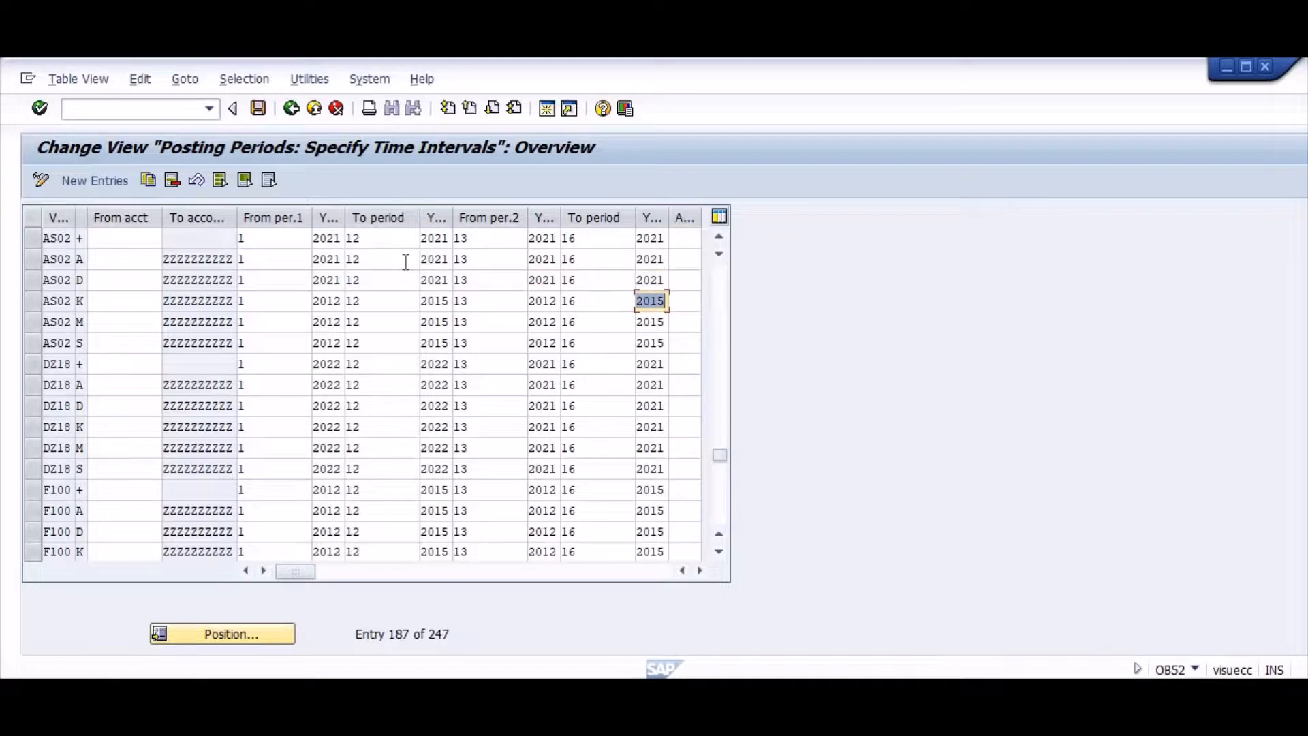
key(ctrl+v)
key(Down)
key(ctrl+v)
key(Down)
key(ctrl+v)
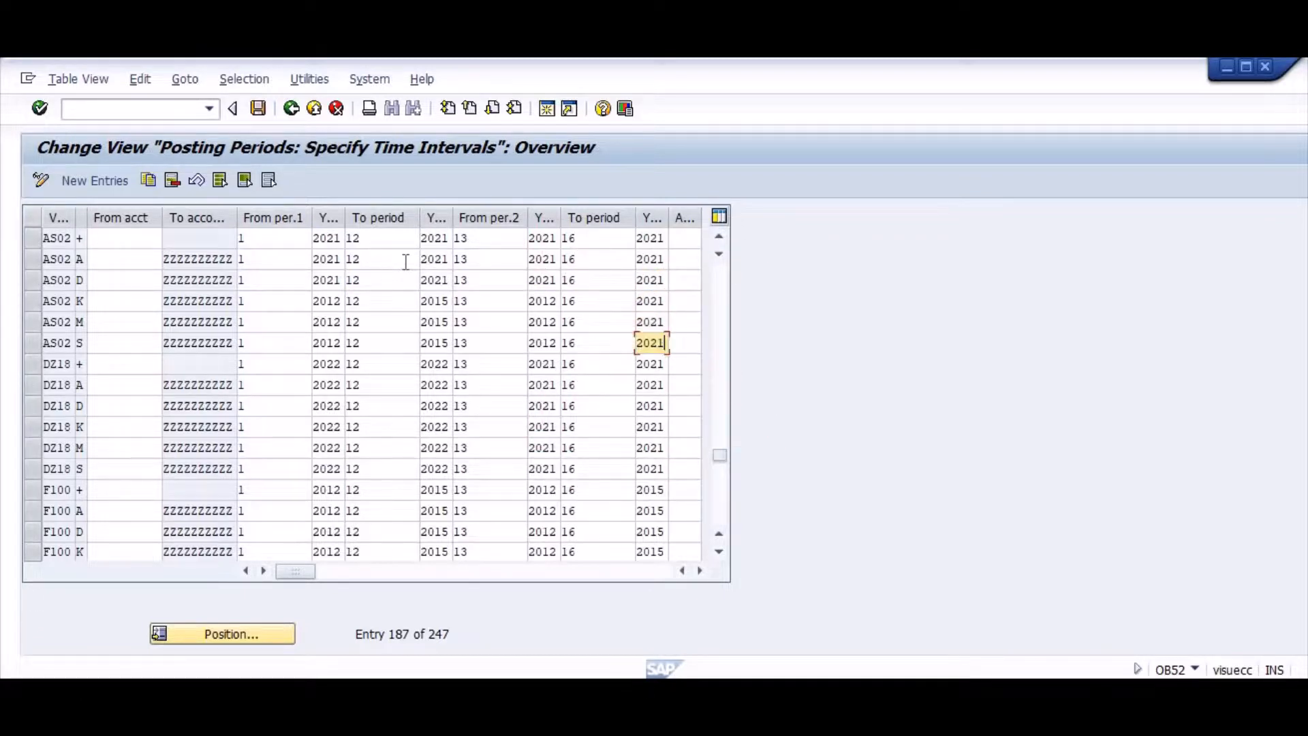
Set the second interval's from year to 2021 for account types S, M and K of variant AS02.
key(shift+Tab)
key(shift+Tab)
key(ctrl+v)
key(Up)
key(ctrl+v)
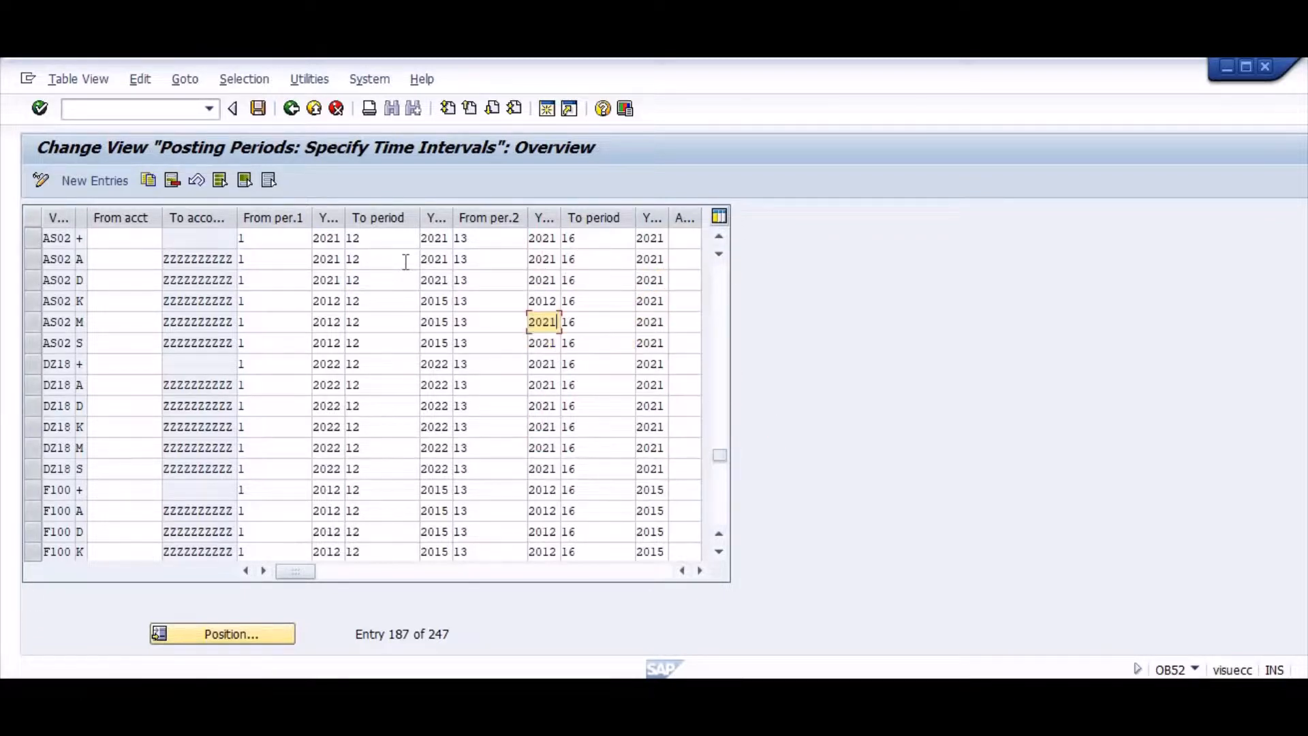
key(Up)
key(ctrl+v)
key(Up)
Set the first interval's to year to 2021 for account types K, M and S of variant AS02.
key(ctrl+c)
key(shift+Tab)
key(shift+Tab)
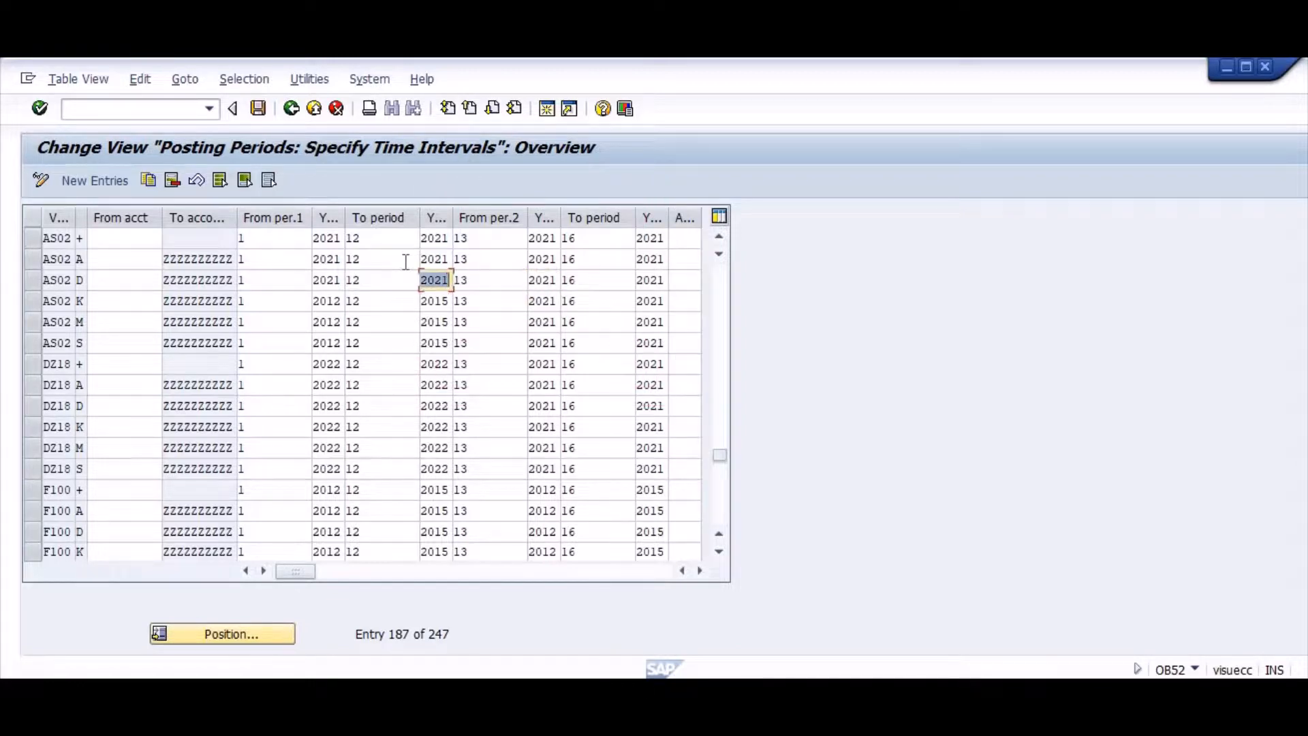
key(Down)
key(ctrl+v)
key(Down)
key(ctrl+v)
key(Down)
key(ctrl+v)
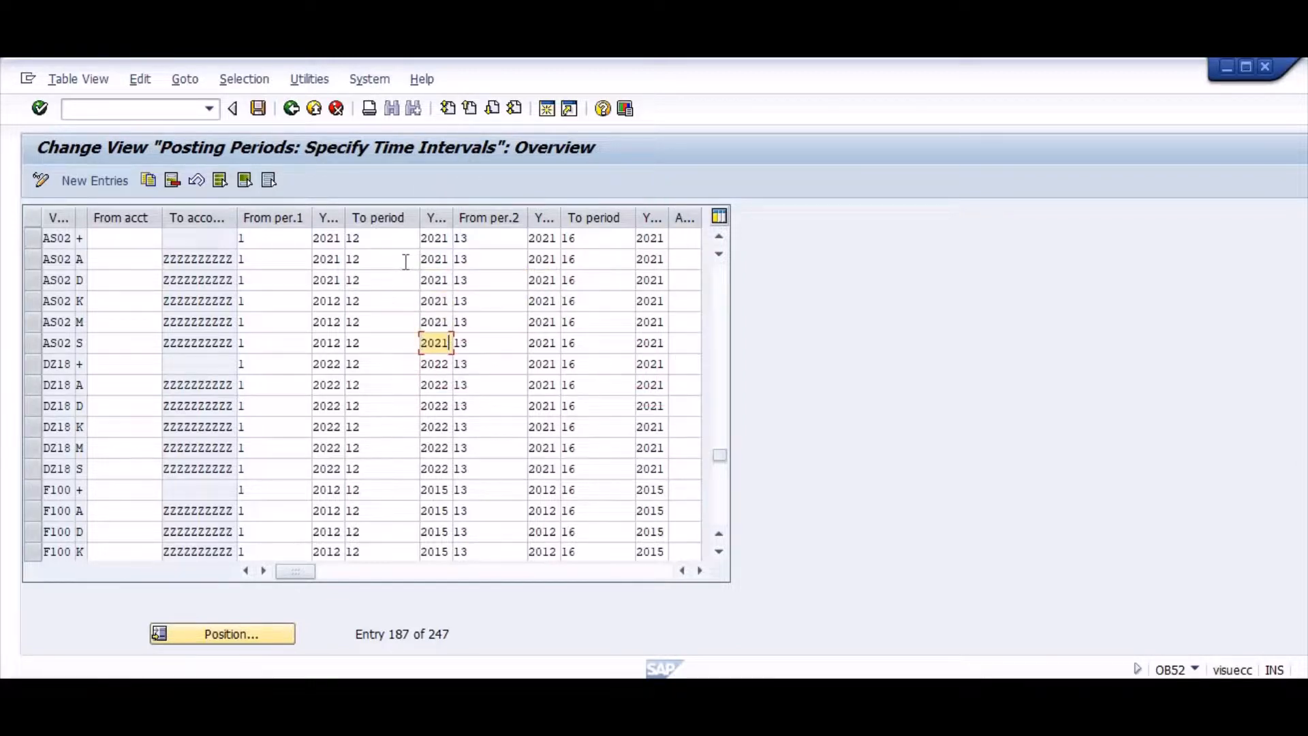
Set the first interval's from year to 2021 for account types S, M and K of variant AS02 and save the posting periods.
key(shift+Tab)
key(shift+Tab)
key(ctrl+v)
key(Up)
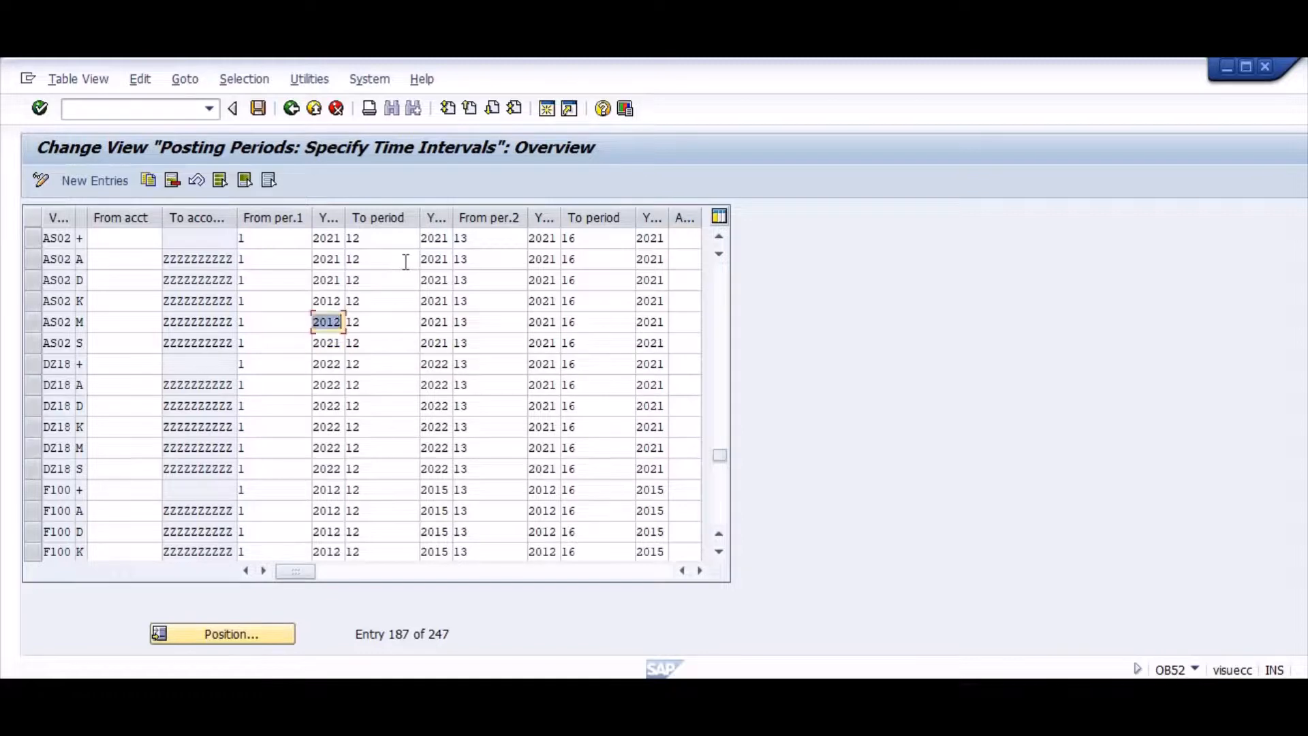
key(ctrl+v)
key(Up)
key(ctrl+v)
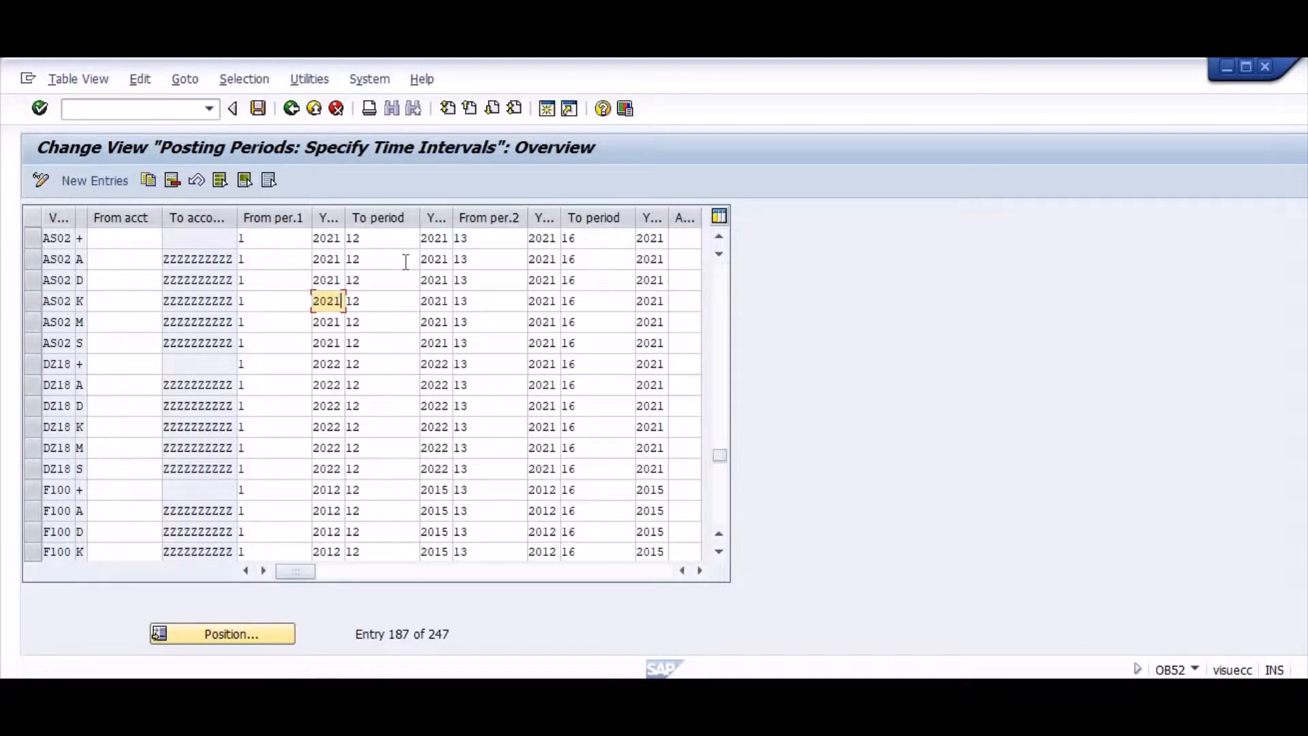
key(Down)
key(Down)
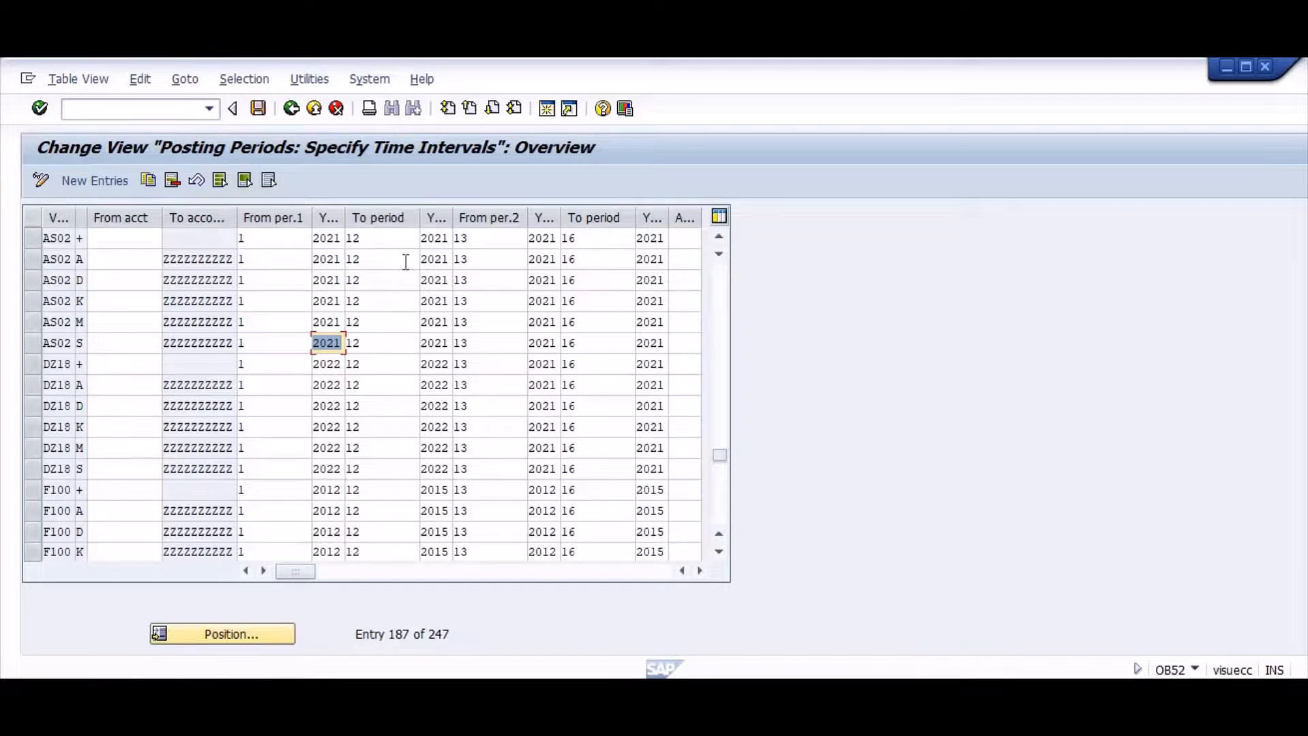
key(ctrl+s)
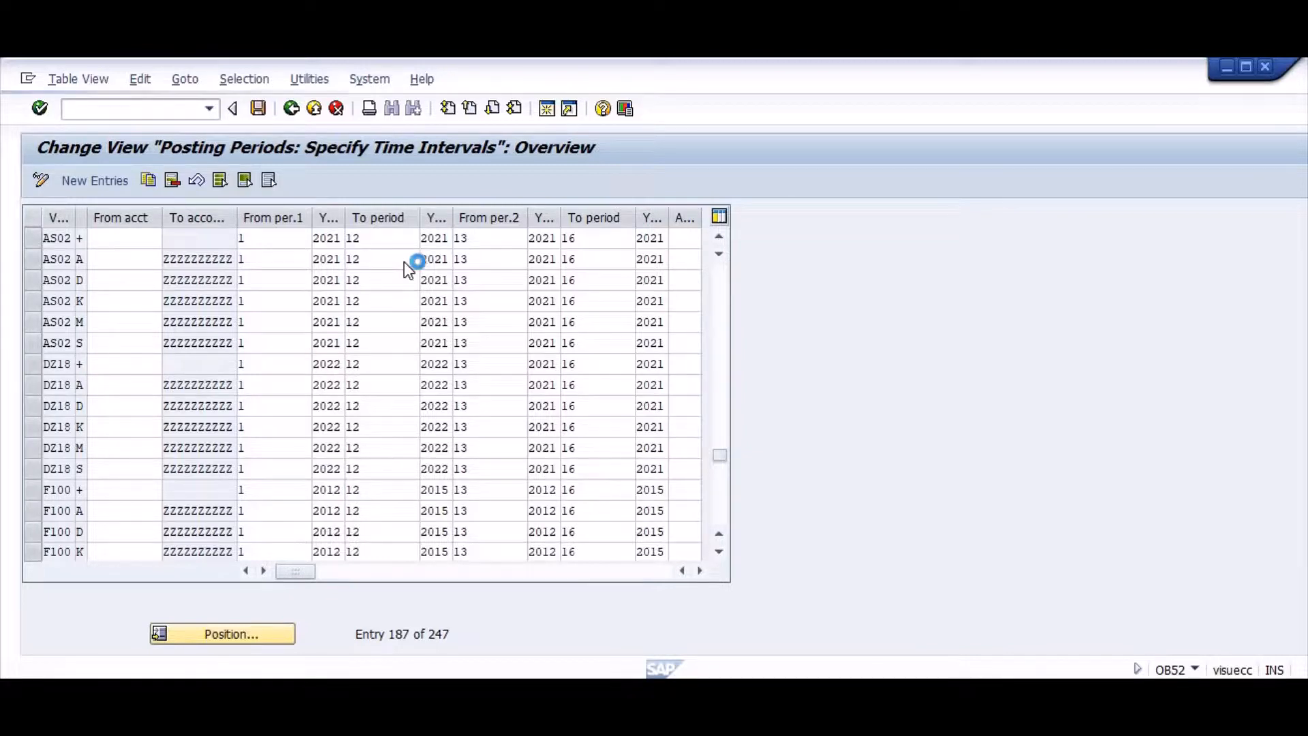
key(Return)
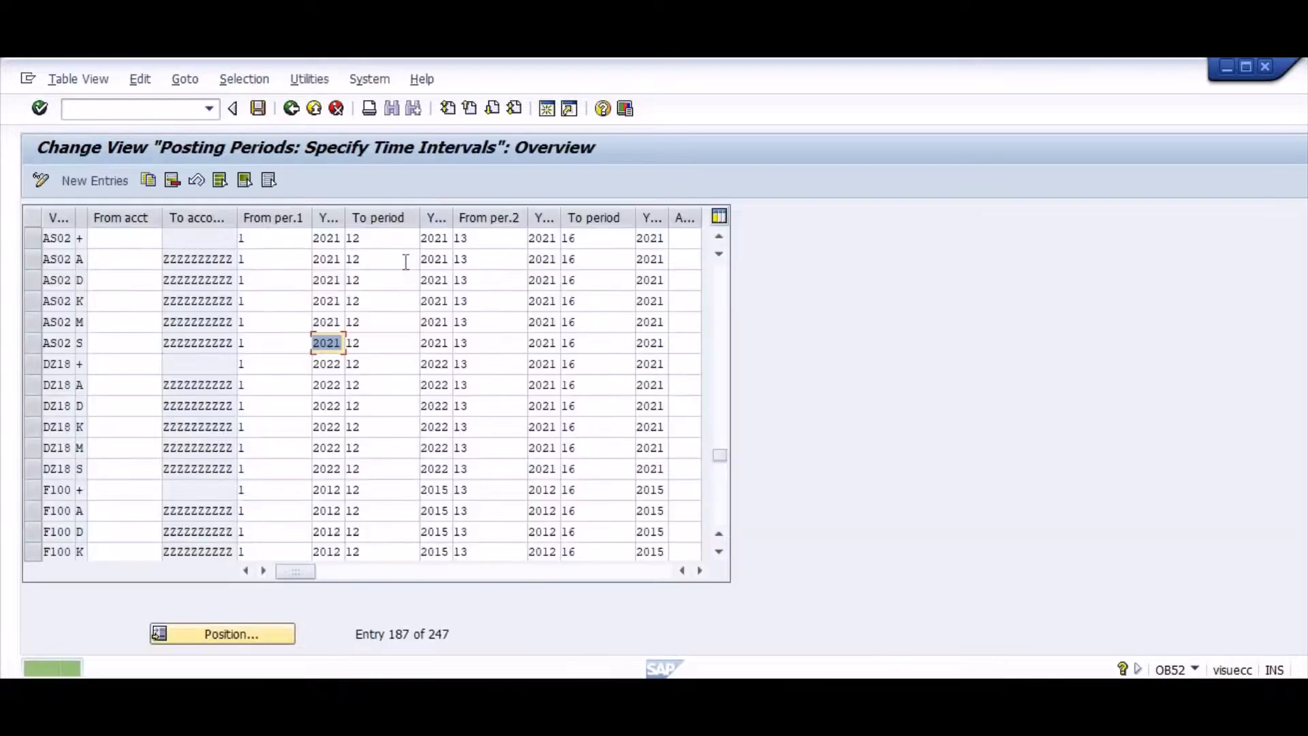
Return to the G/L document for company code AS02, validate it again, and try to simulate and post it.
key(alt+Tab)
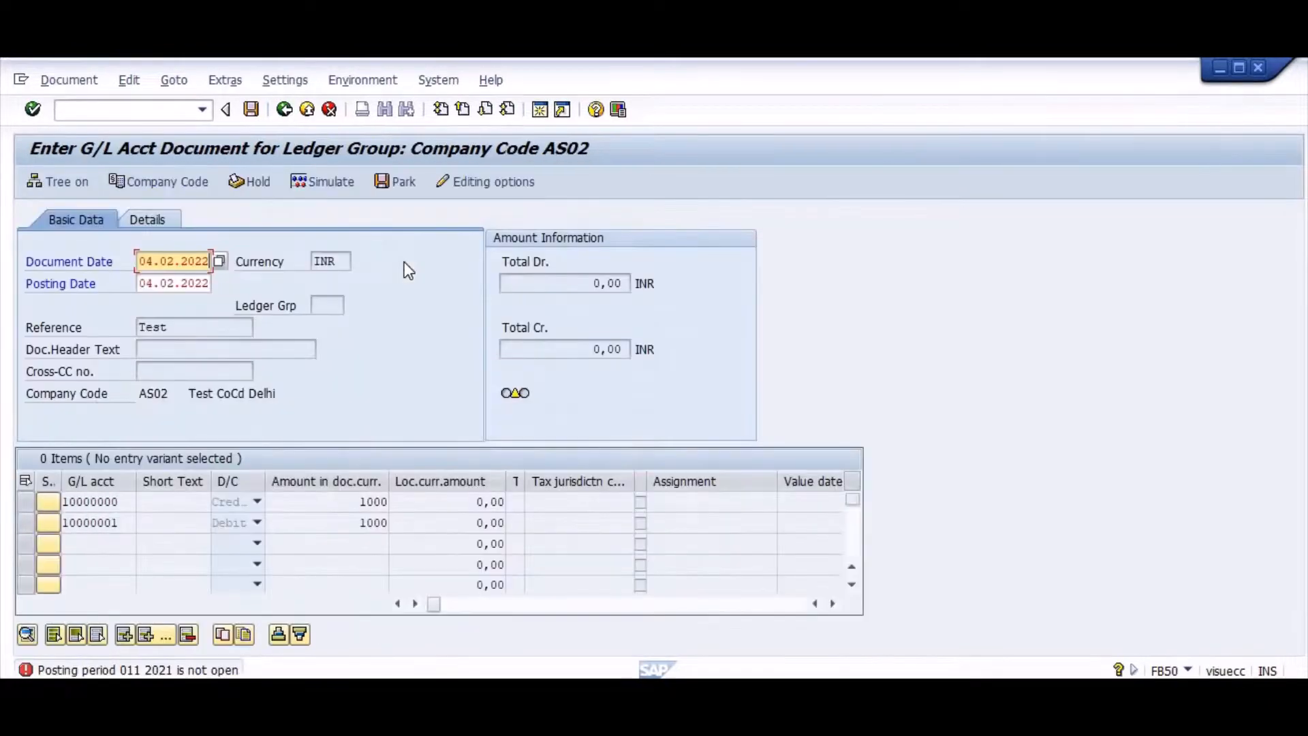
key(Return)
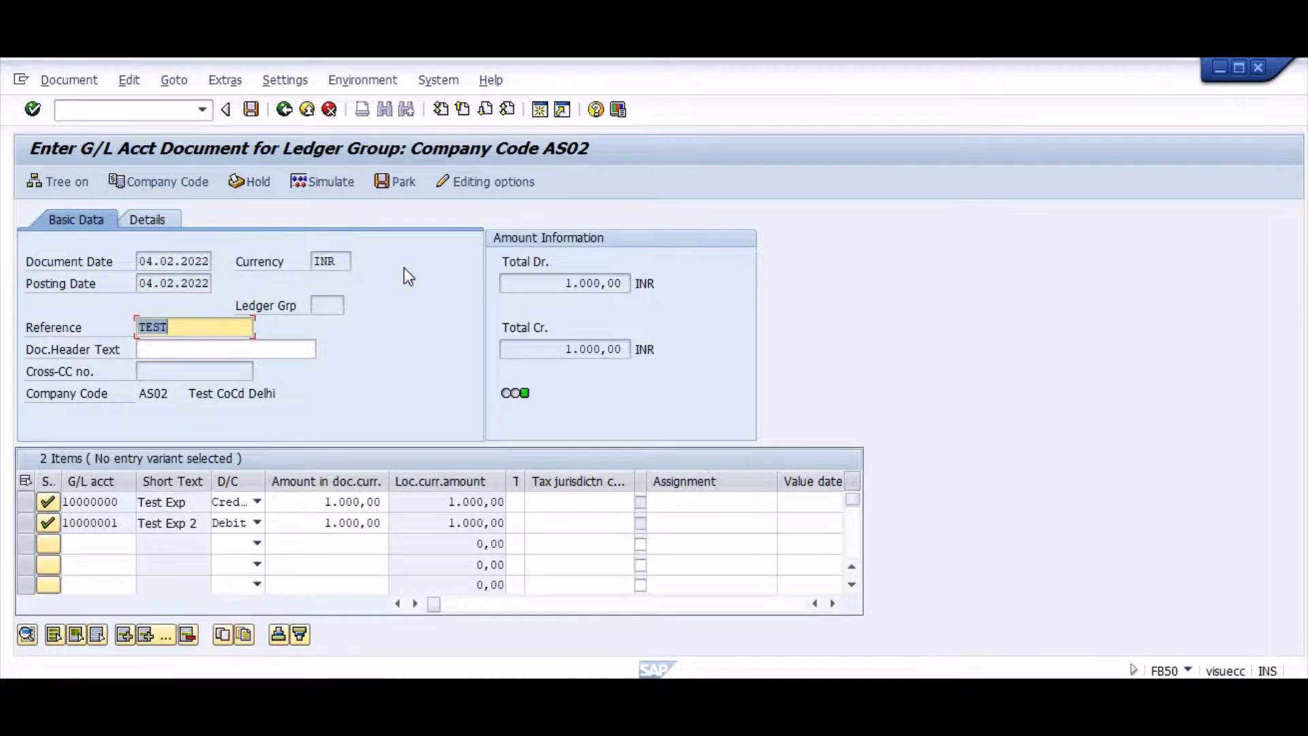
click(300, 182)
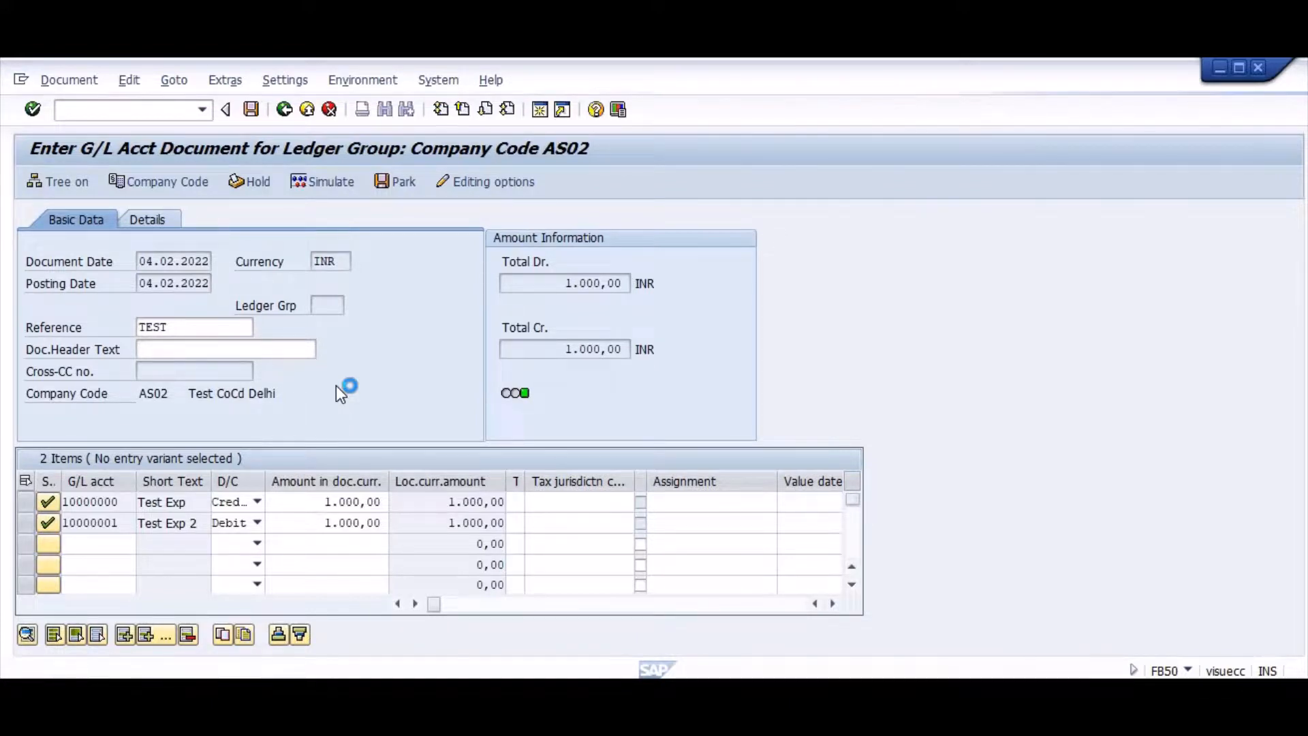
click(250, 110)
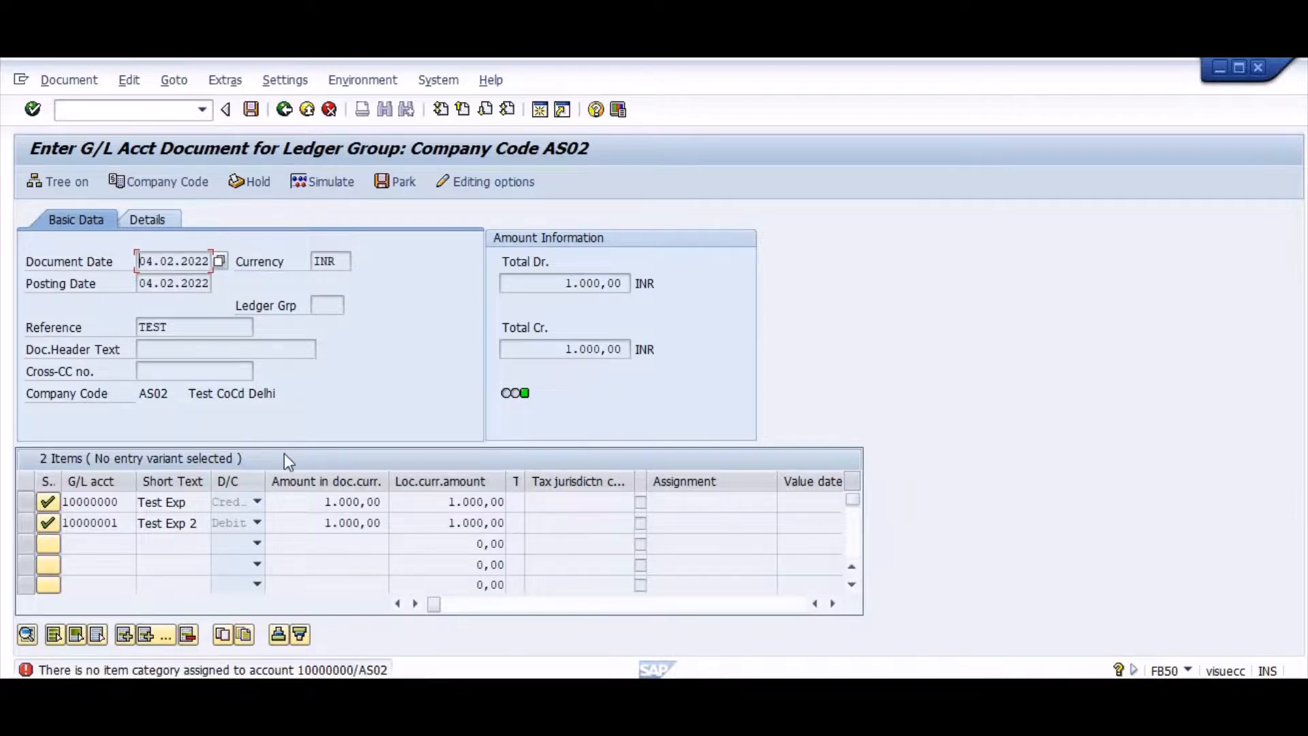
Open the SAP Reference IMG in transaction SPRO and expand Financial Accounting (New) down to General Ledger Accounting (New).
click(157, 112)
key(Return)
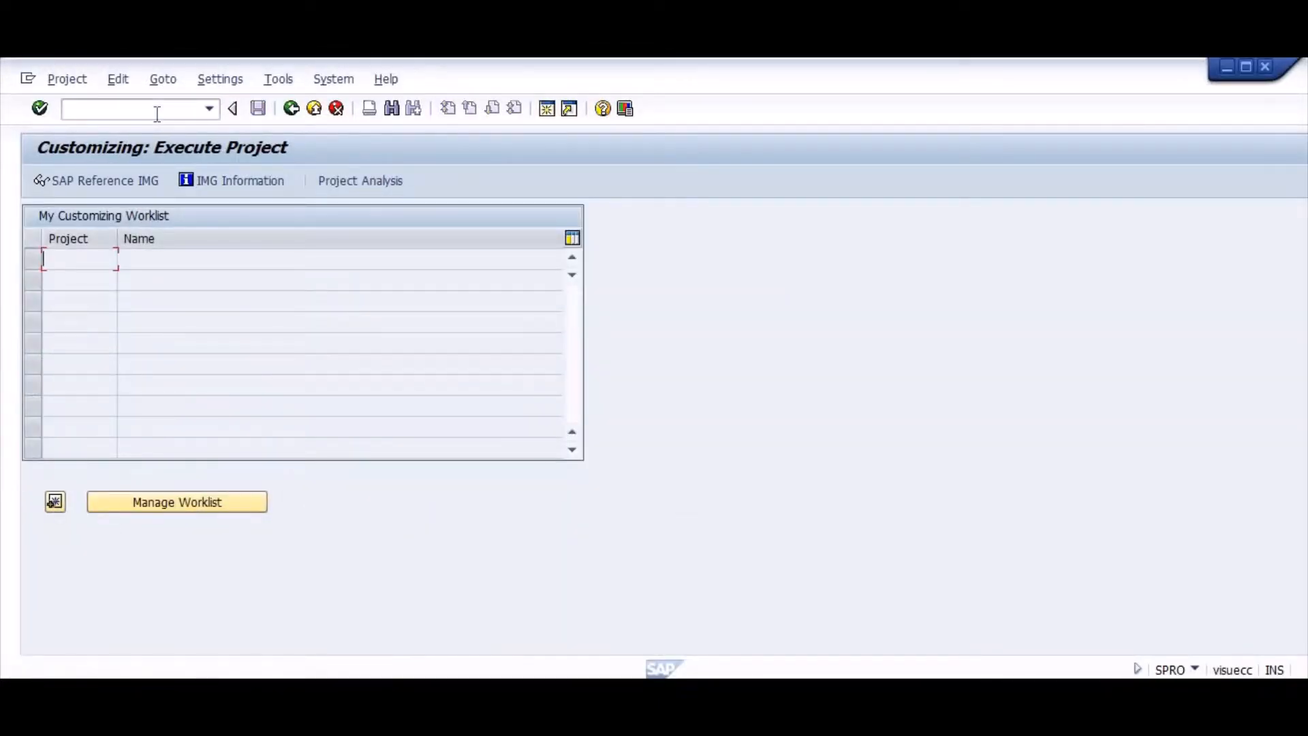
key(F5)
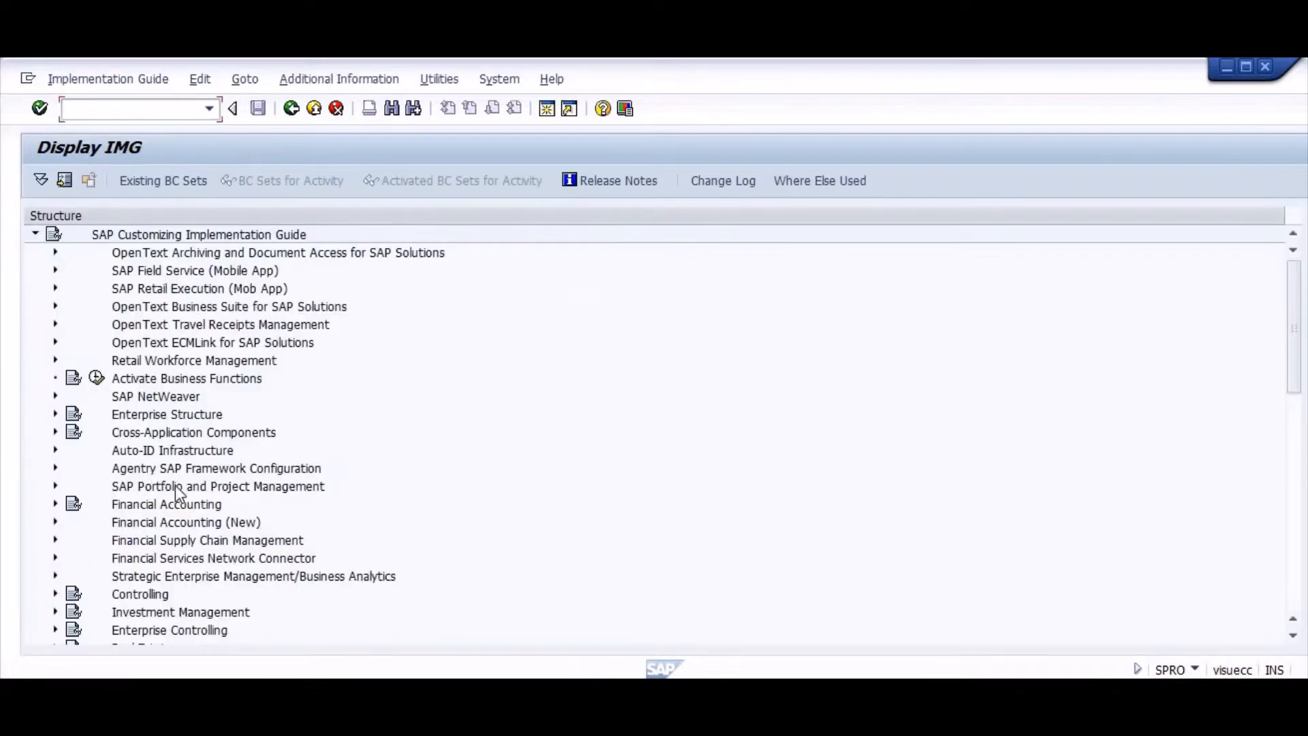
click(182, 523)
key(Right)
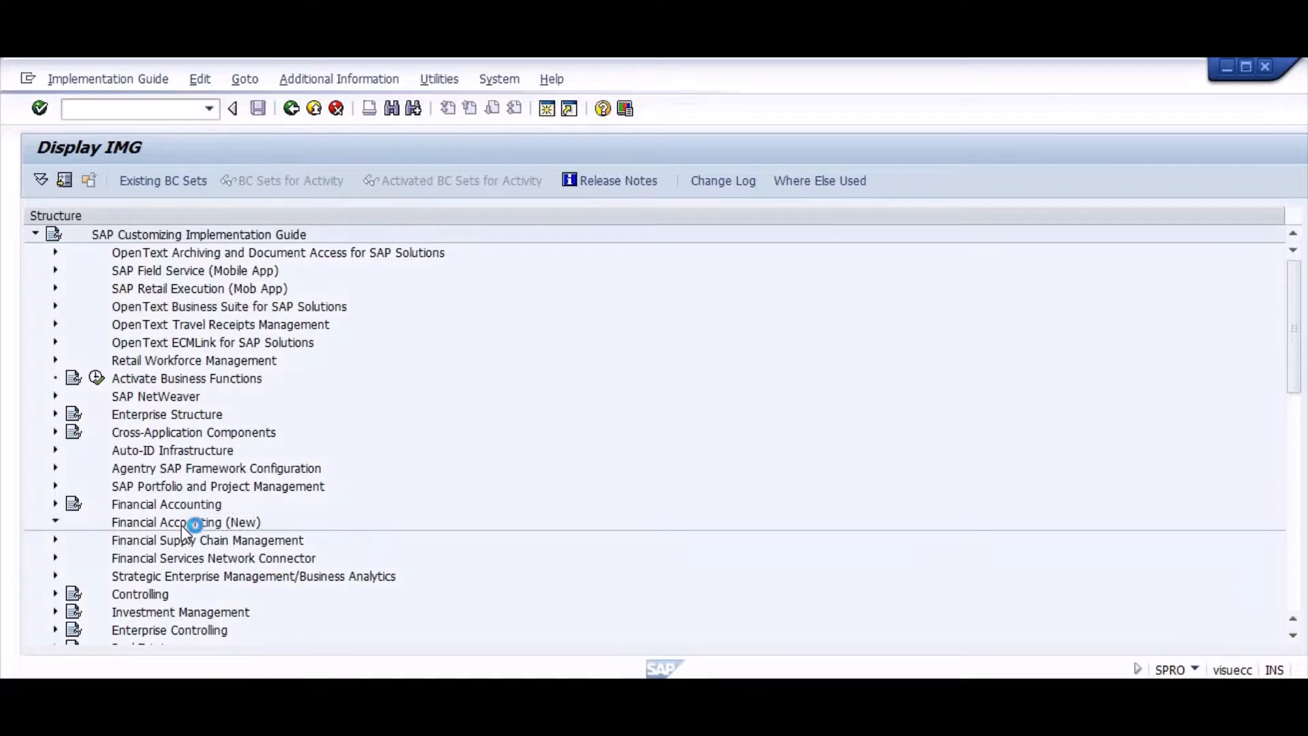
key(Down)
key(Down)
key(Down)
key(Up)
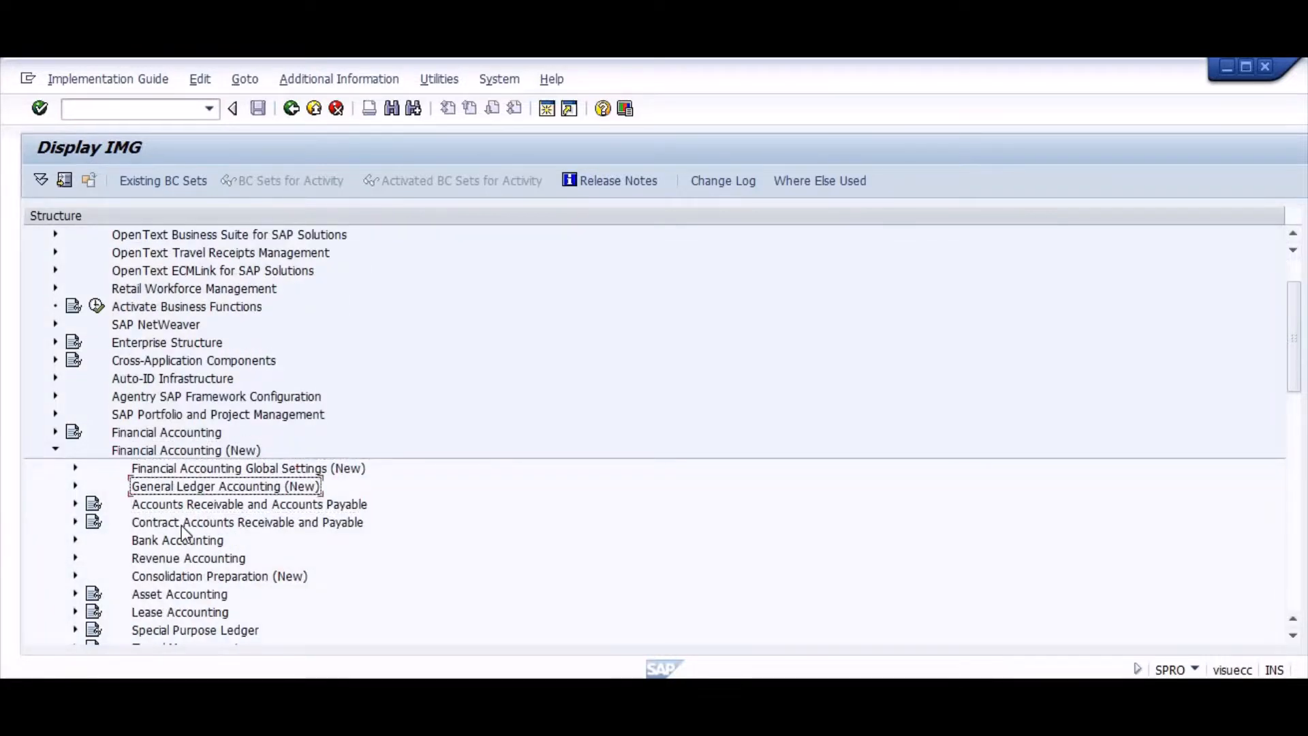
key(Right)
key(Down)
key(Down)
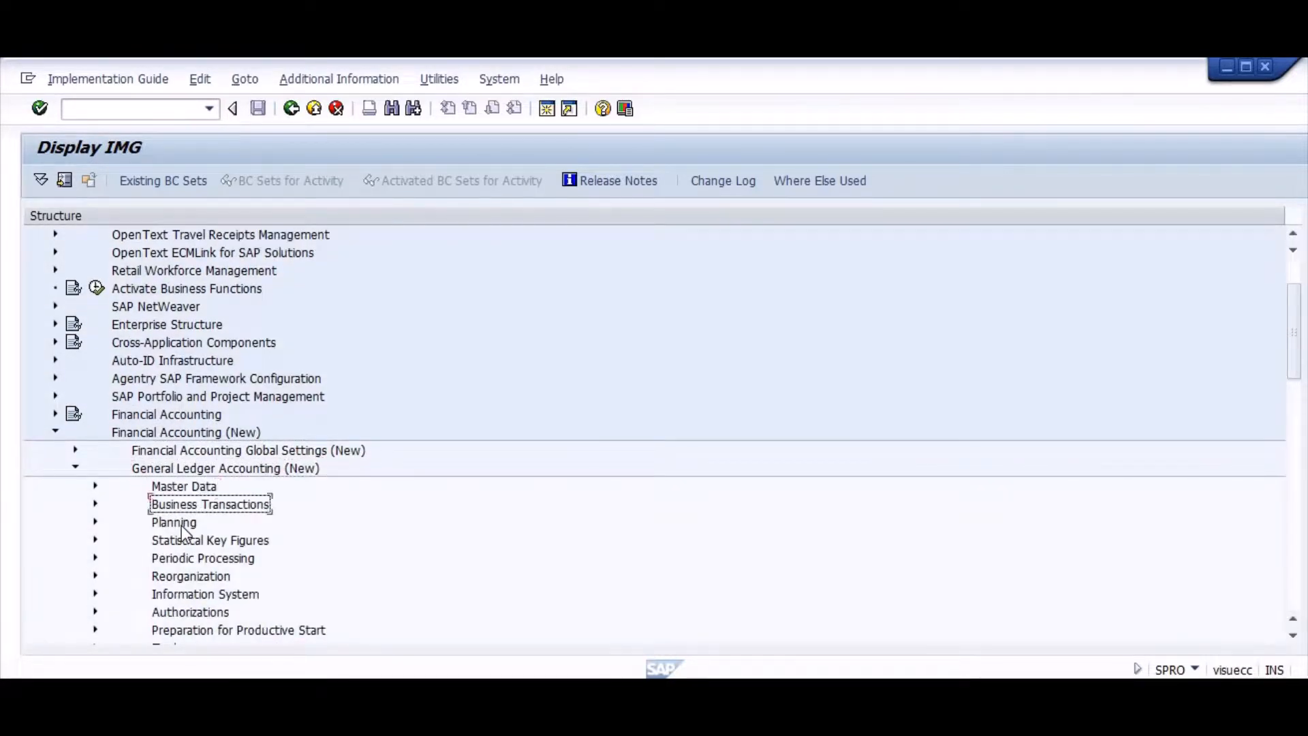
Expand Business Transactions and Document Splitting, and run the Activate Document Splitting activity.
key(Right)
key(Down)
key(Down)
key(Down)
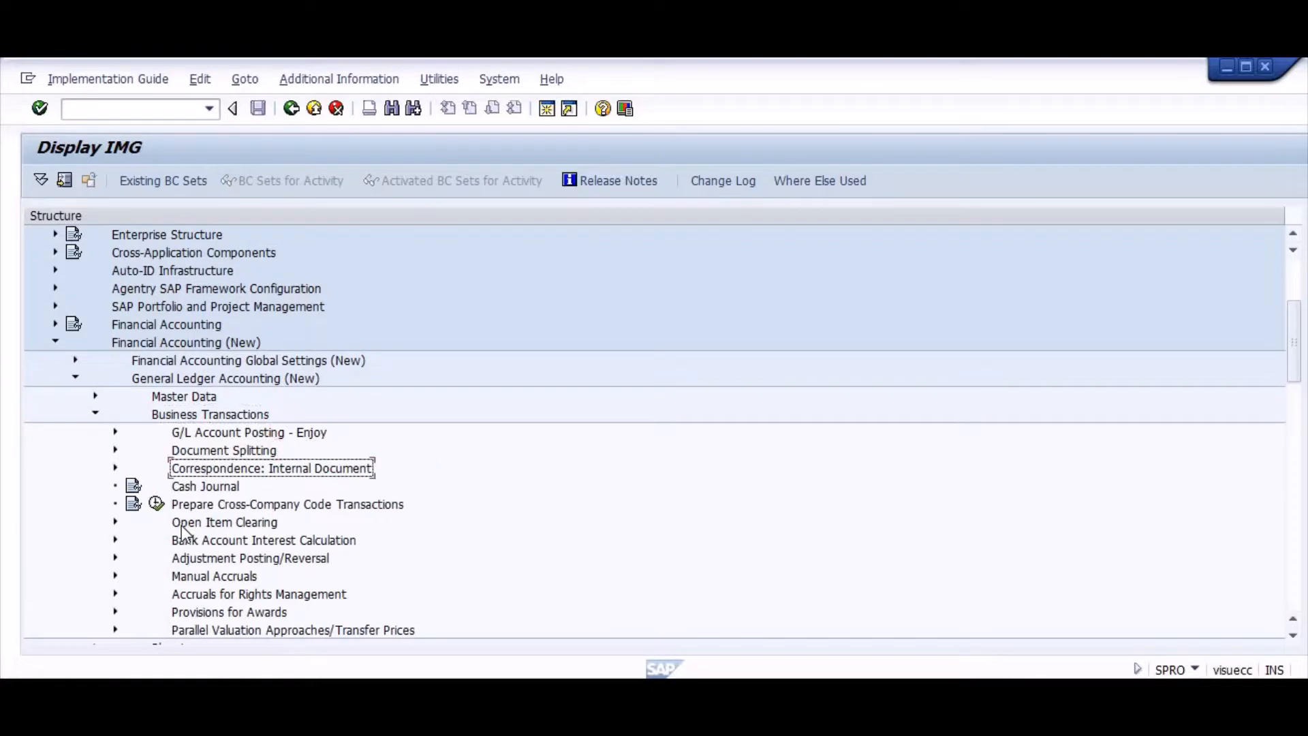
key(Up)
key(Right)
key(Down)
key(Down)
key(Down)
key(Down)
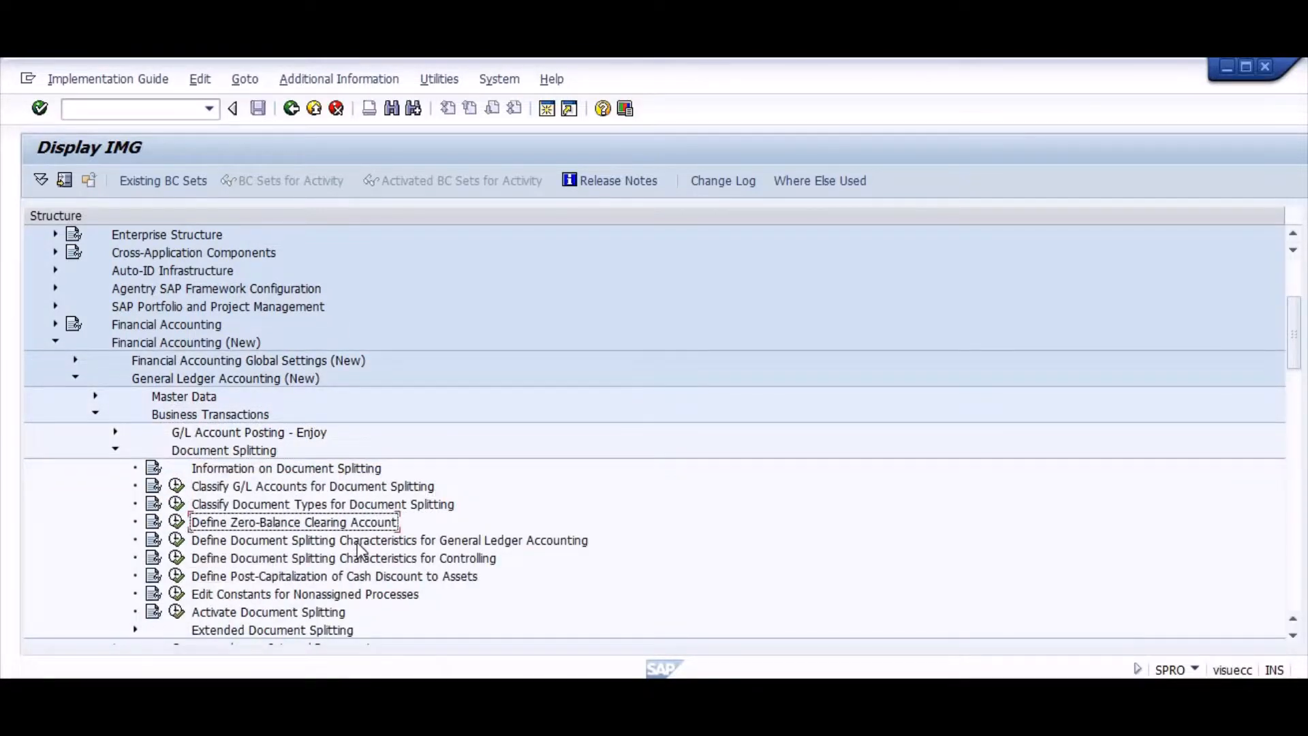
key(Down)
key(Down)
key(Down)
key(Down)
key(Down)
key(Left)
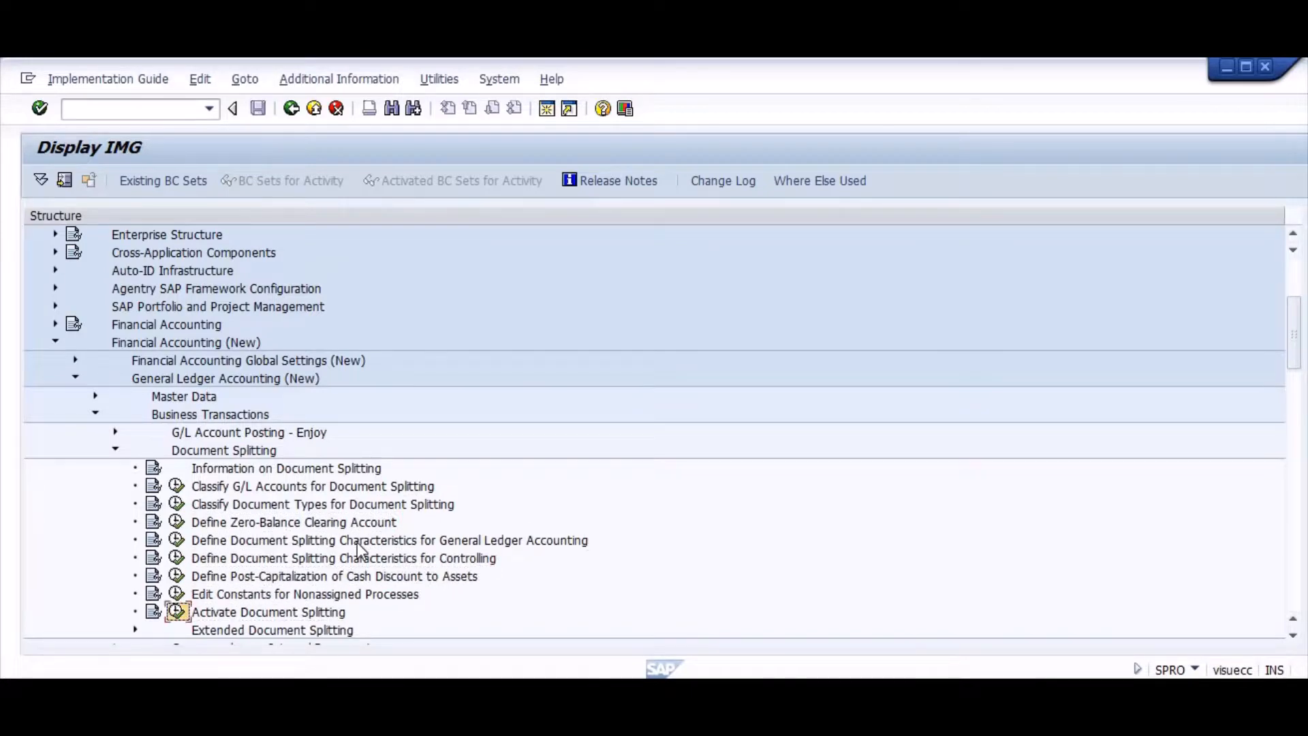
key(Return)
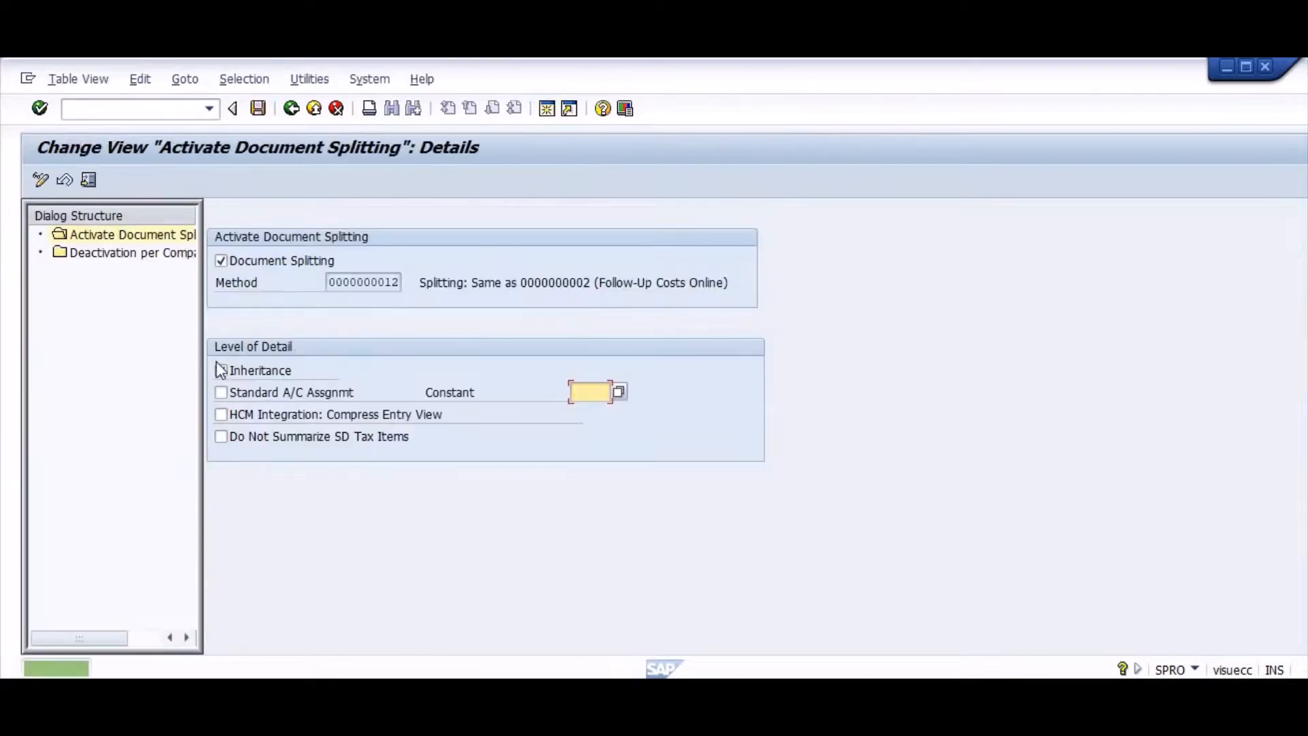
Enable Inheritance for document splitting and jump to company code AS02 in the deactivation per company code list.
click(220, 370)
double_click(133, 254)
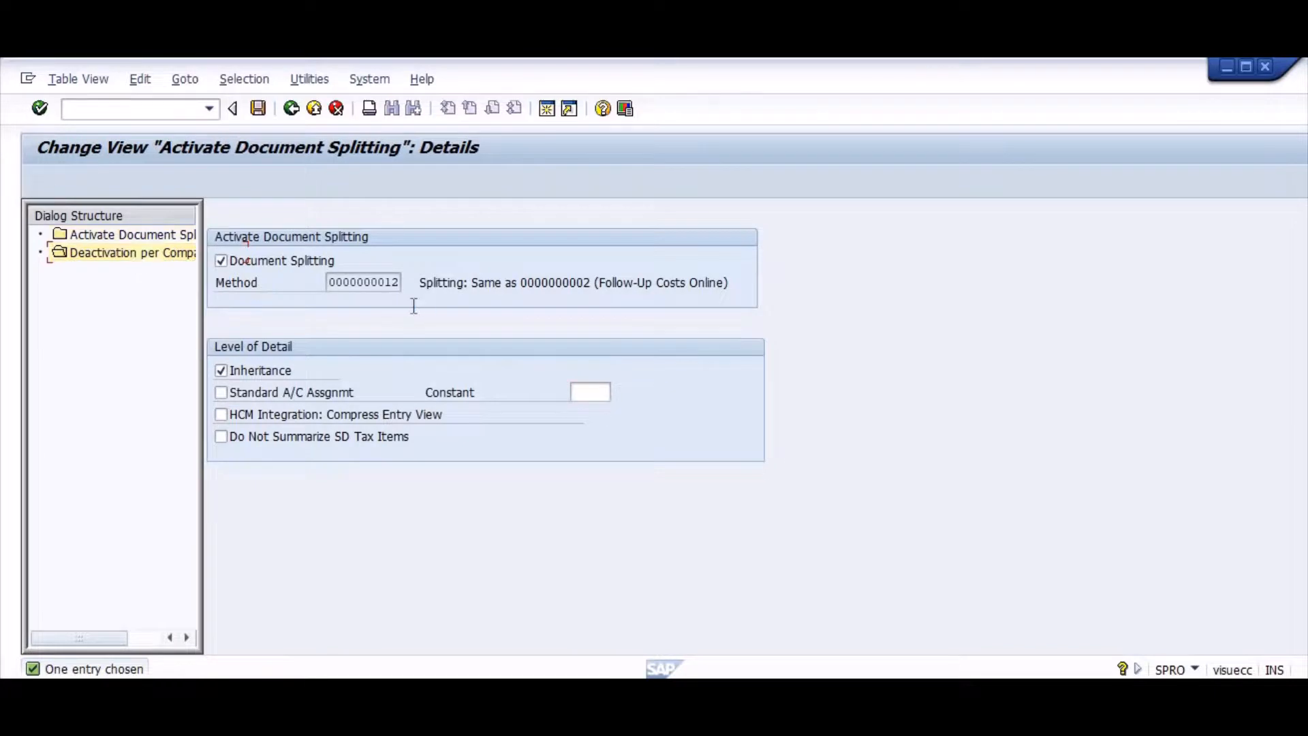
click(398, 568)
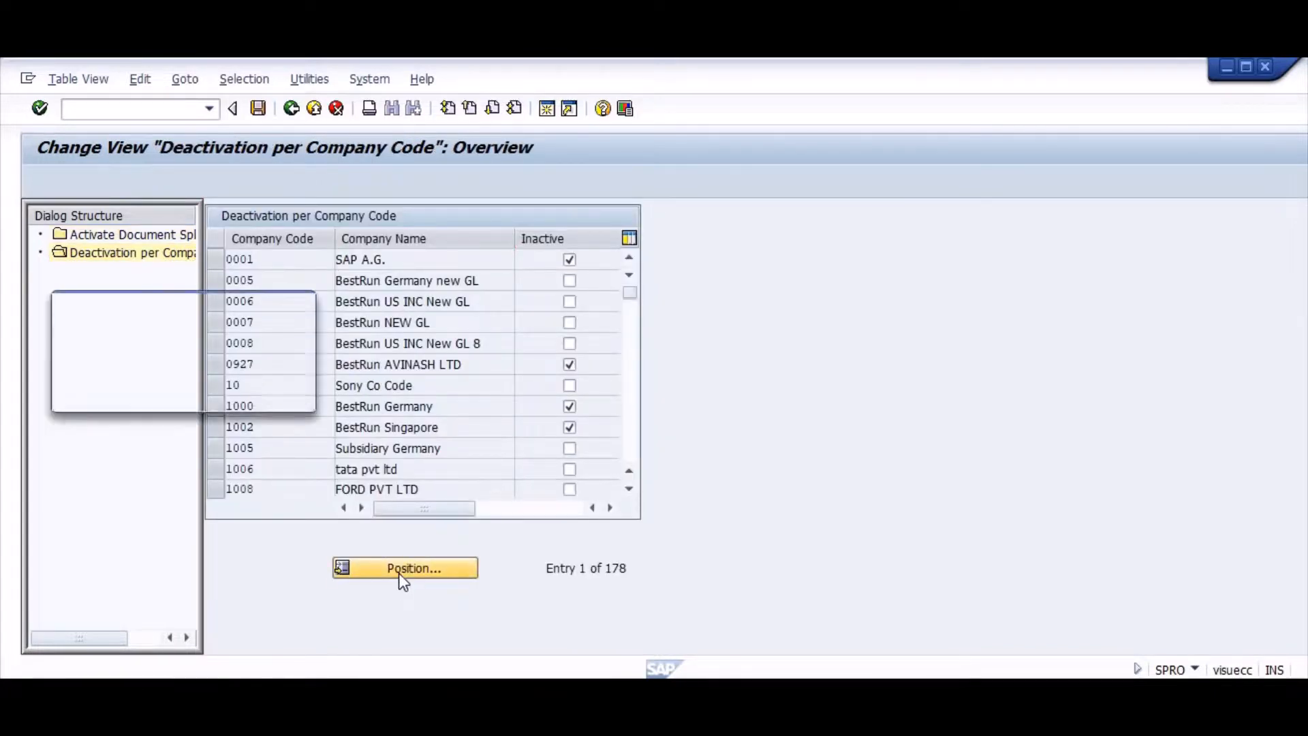
text(as)
key(Down)
key(Return)
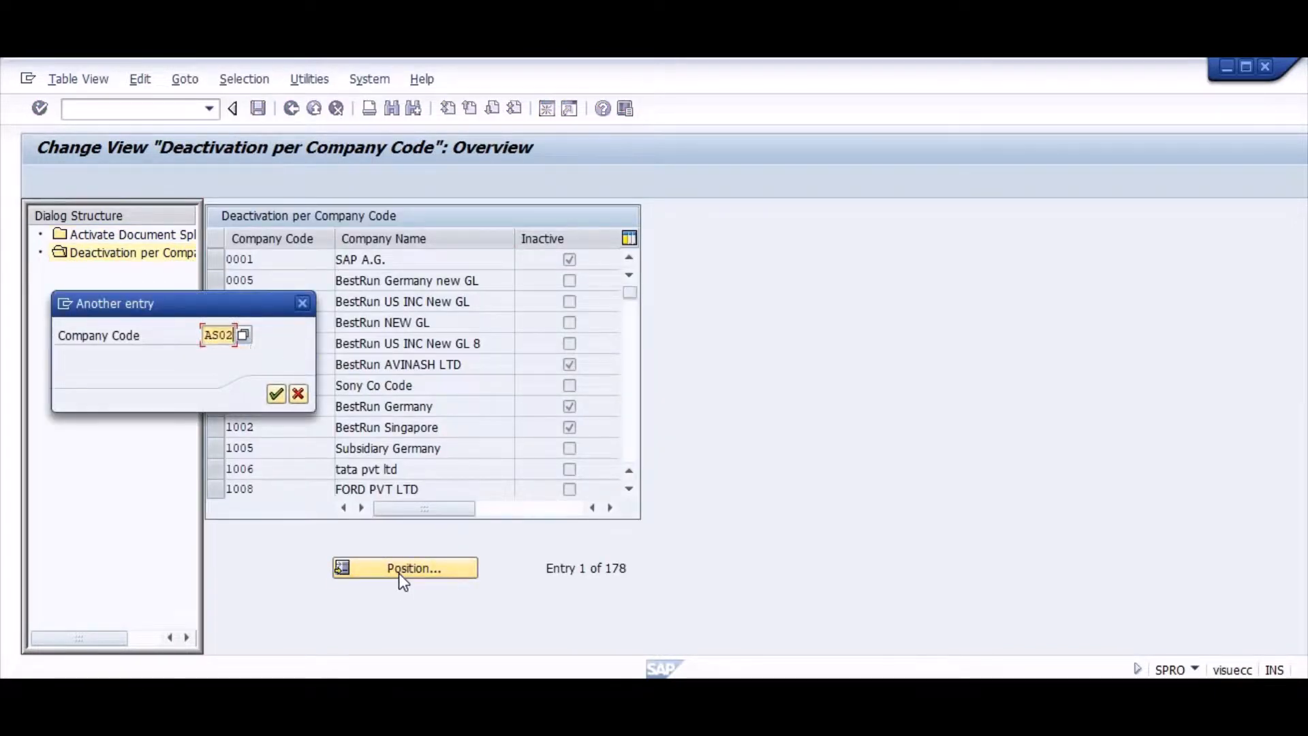
key(Return)
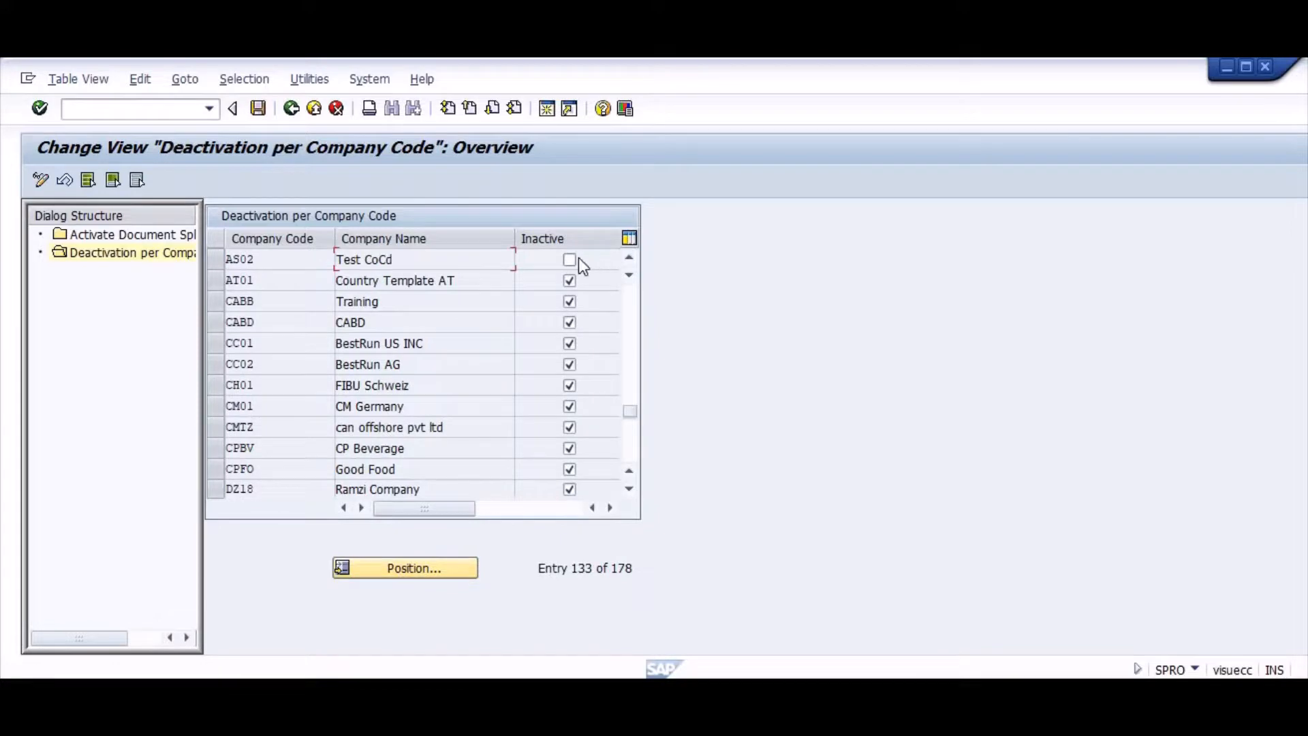
Try to mark company code AS02 as inactive for document splitting and save, and leave the activity without saving.
click(574, 258)
click(256, 109)
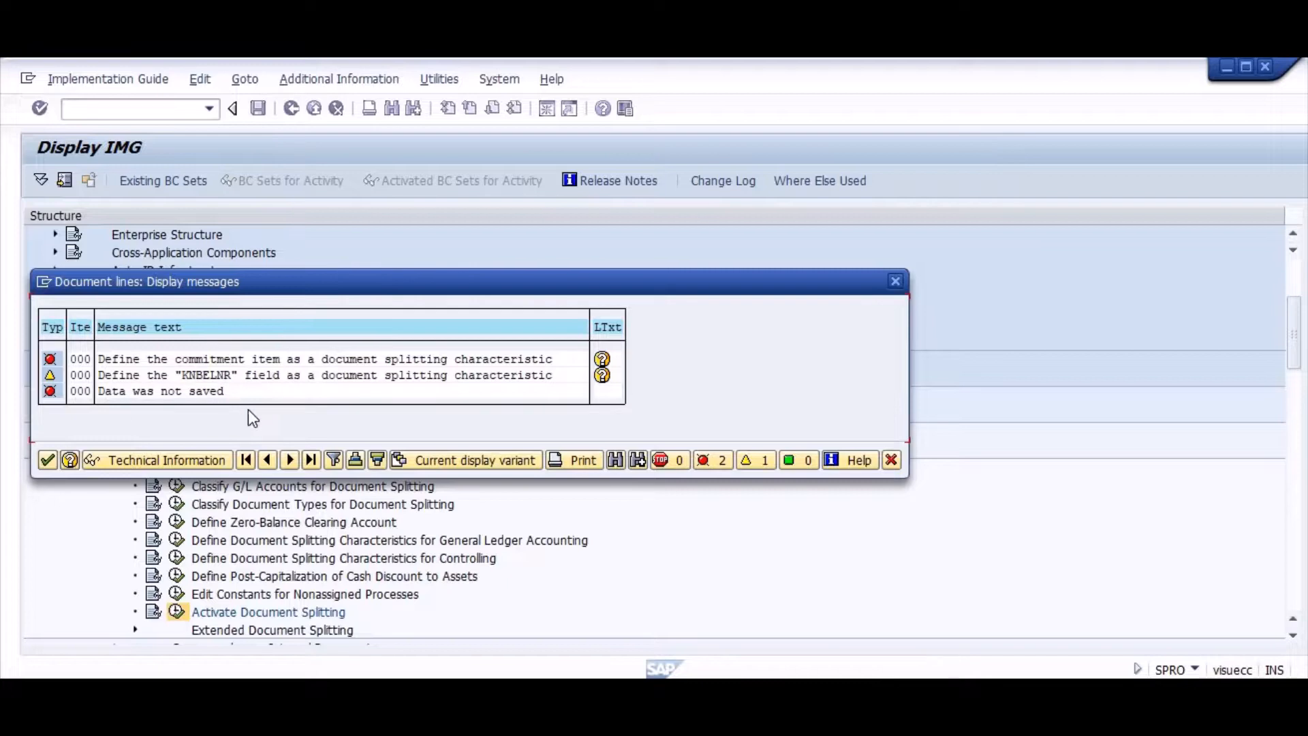
click(46, 461)
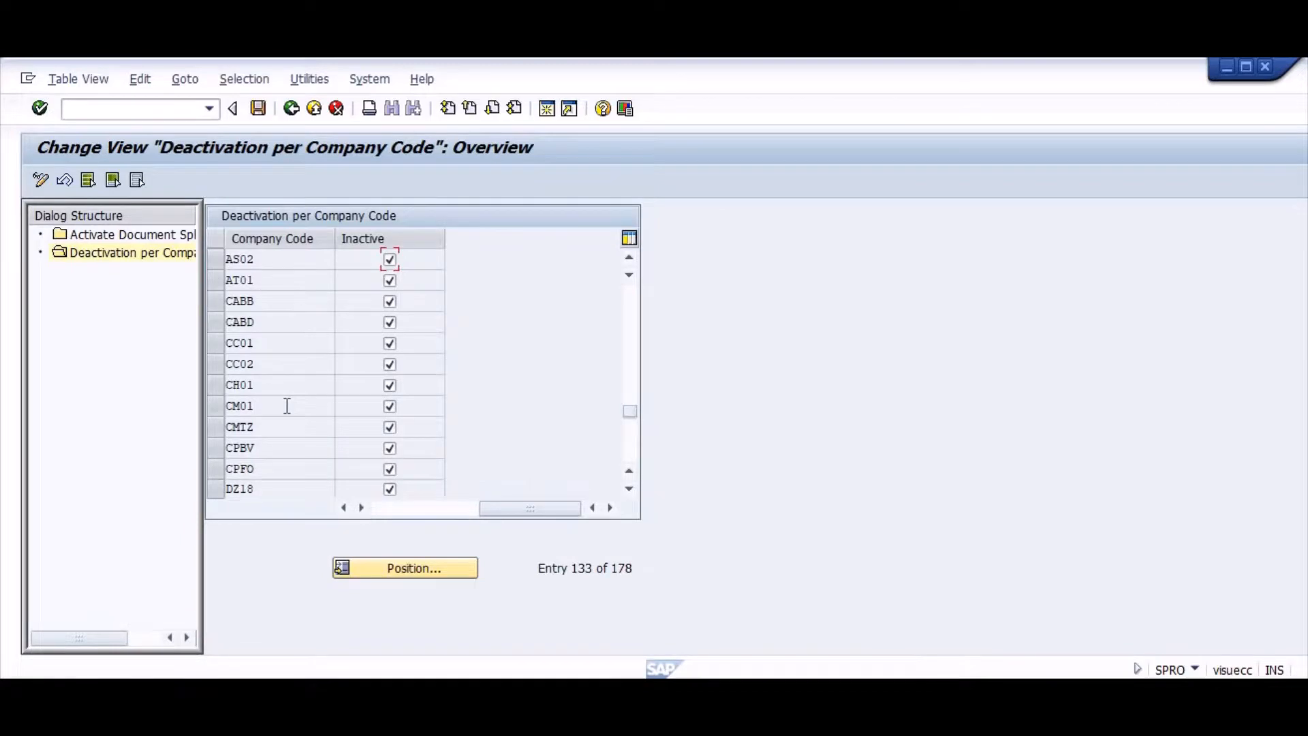
key(F3)
key(F3)
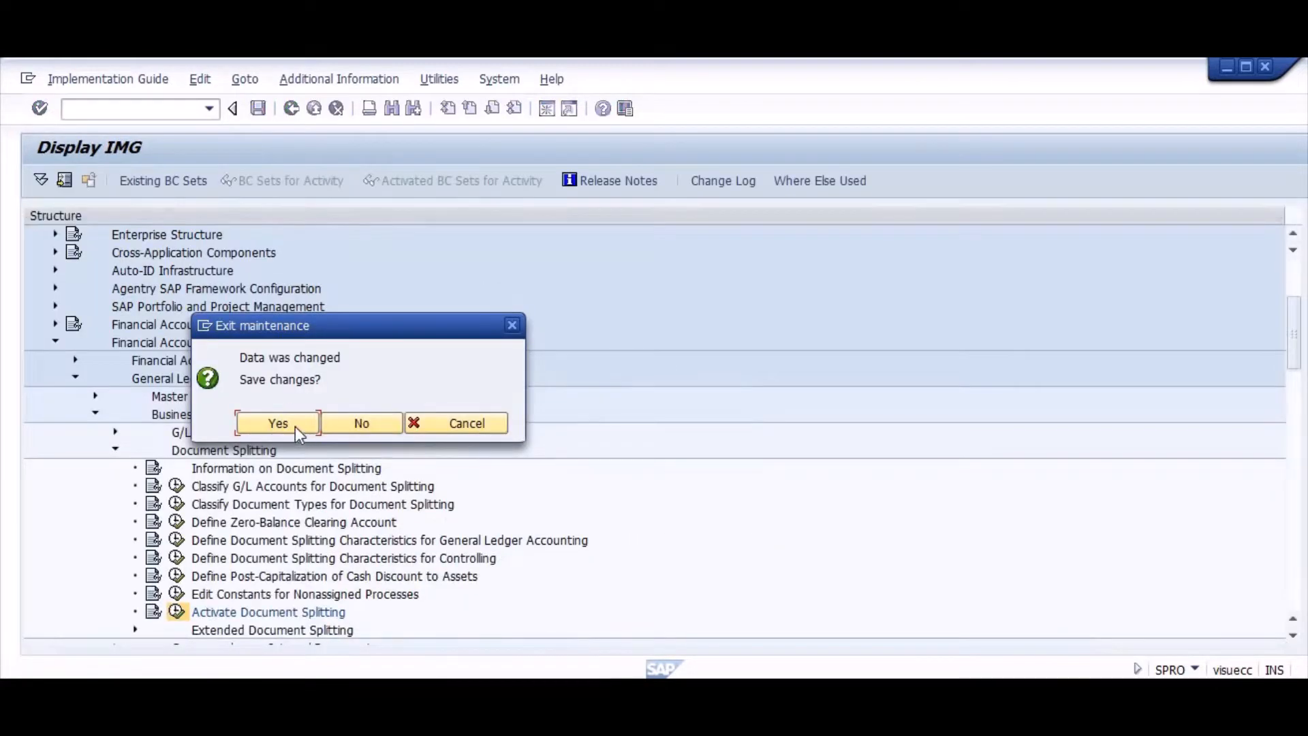
click(372, 427)
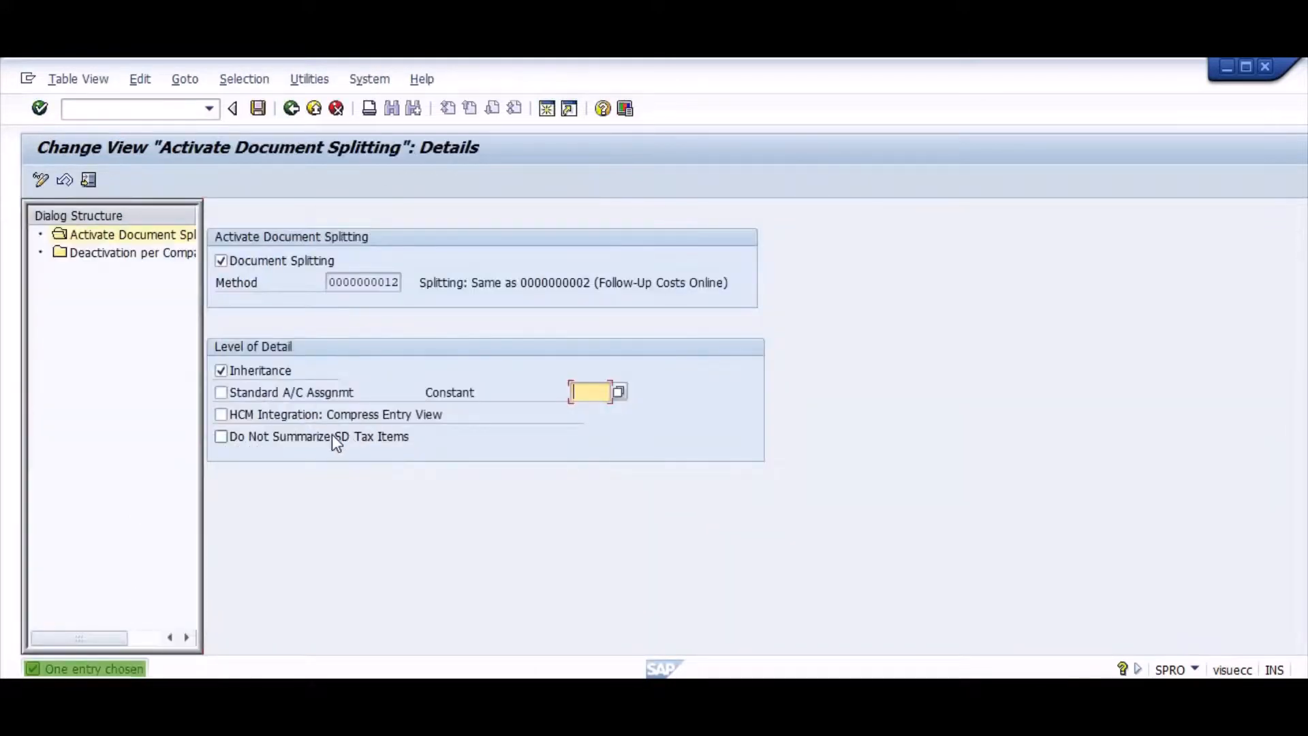
key(F3)
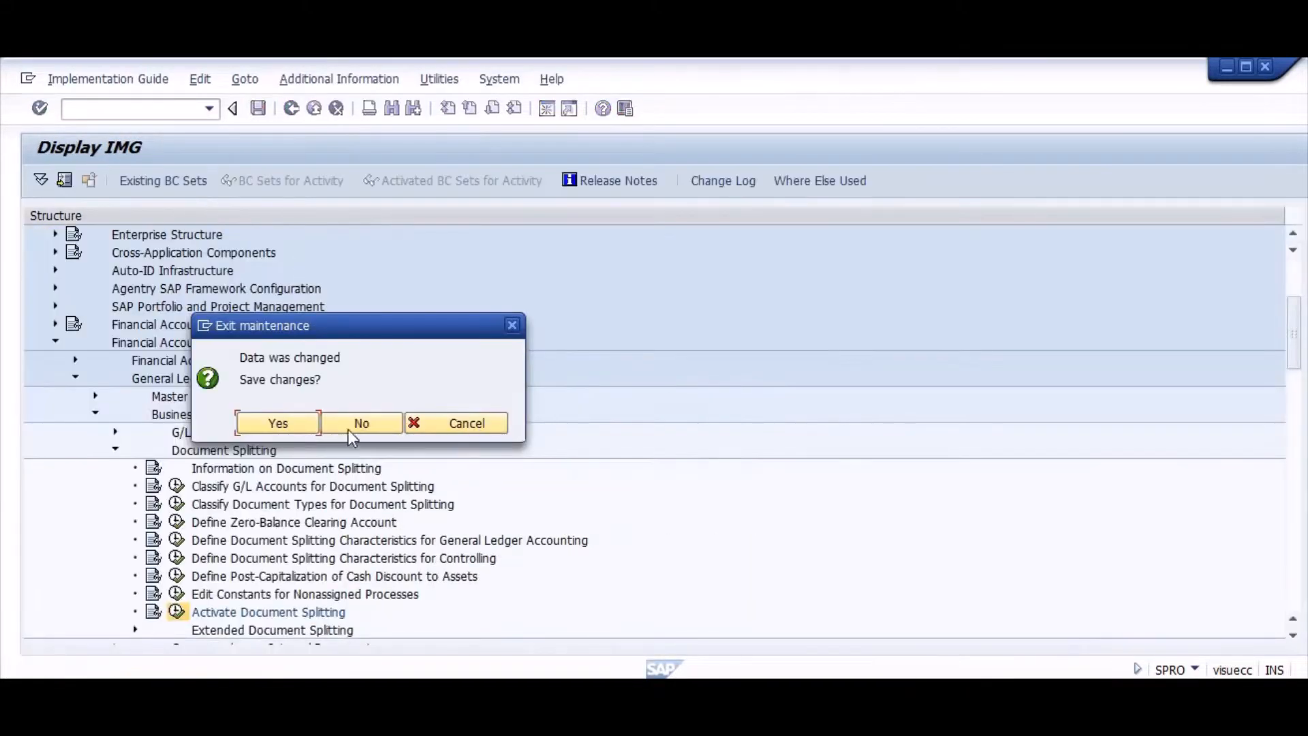
click(349, 427)
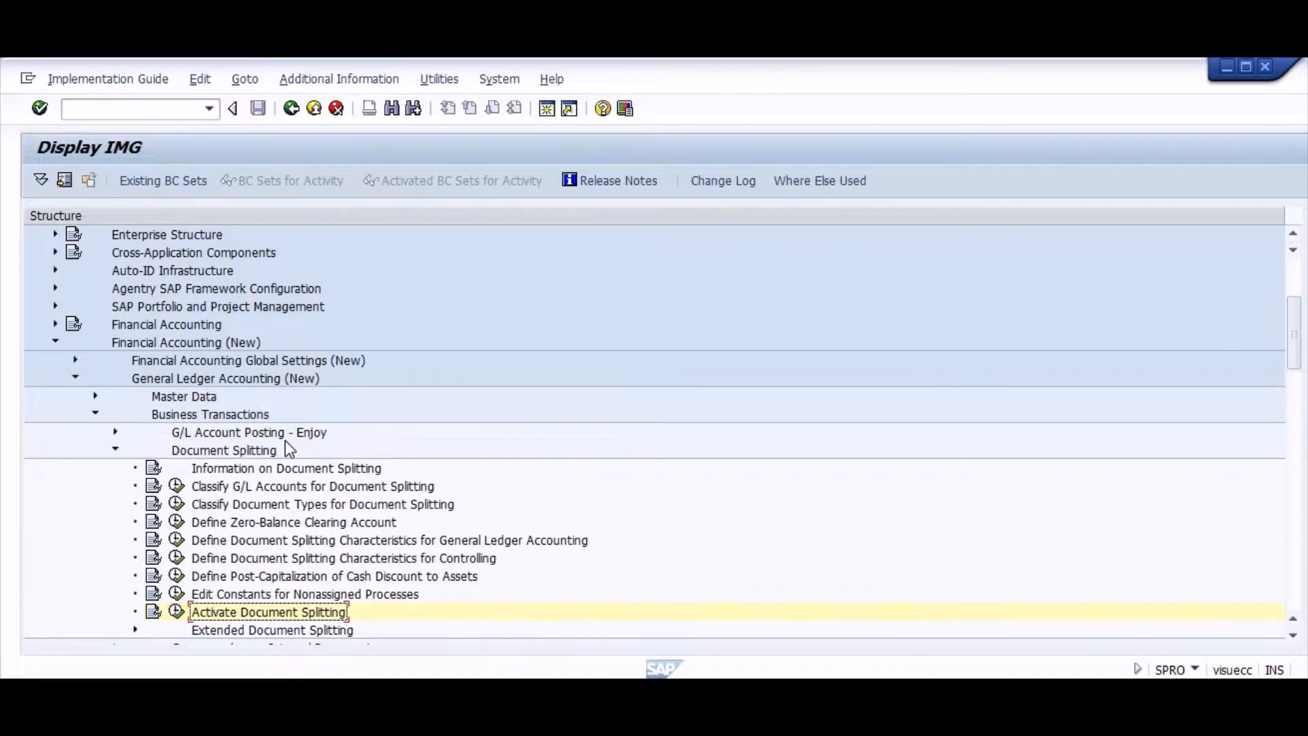
Return to the open G/L document for AS02, validate it again, and open the error's detailed explanation.
key(alt+Tab)
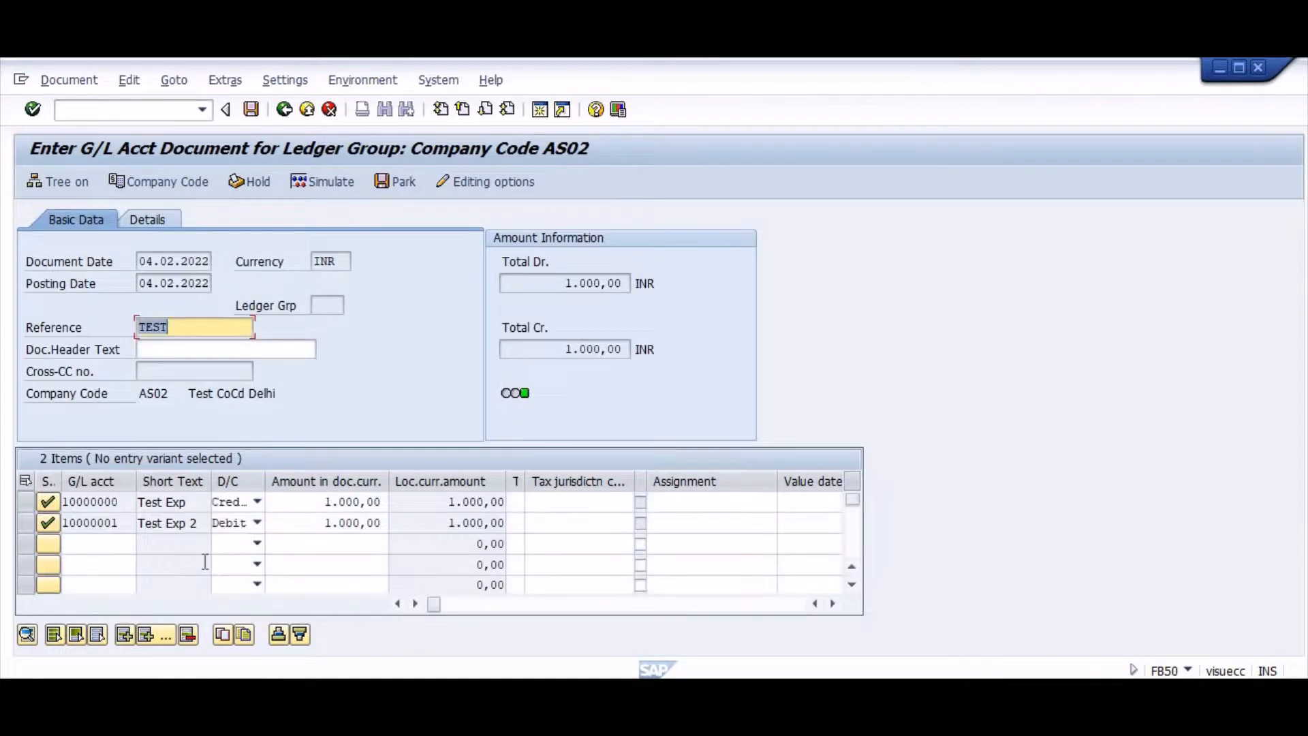
key(Return)
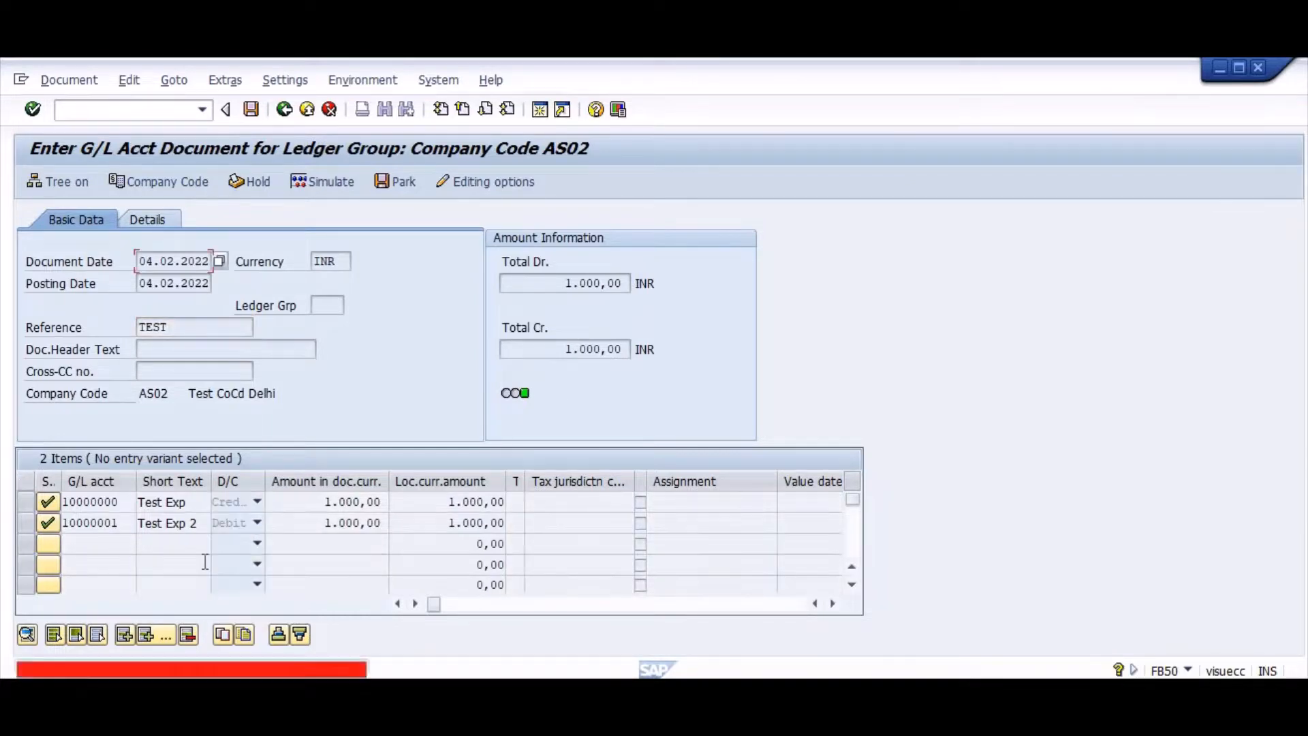
double_click(188, 671)
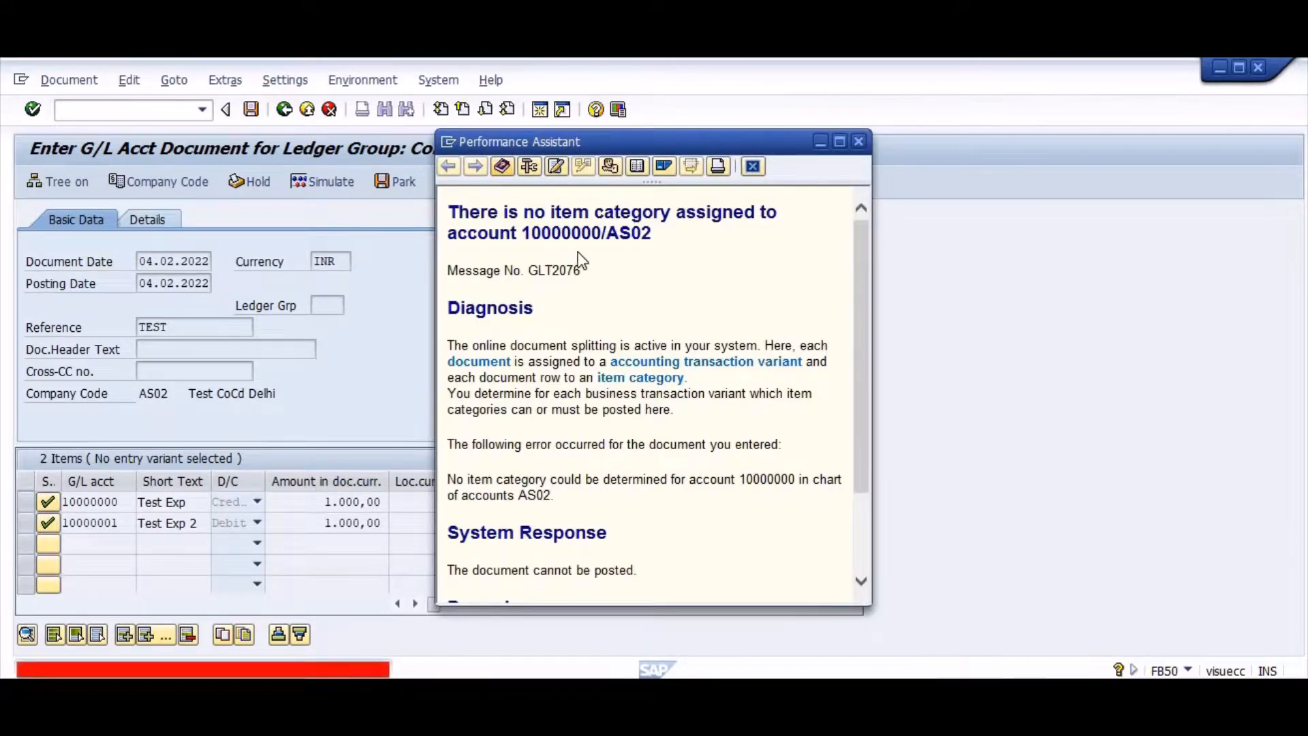
Return to the IMG and run Classify G/L Accounts for Document Splitting for chart of accounts AS02.
key(alt+Tab)
key(alt+Tab)
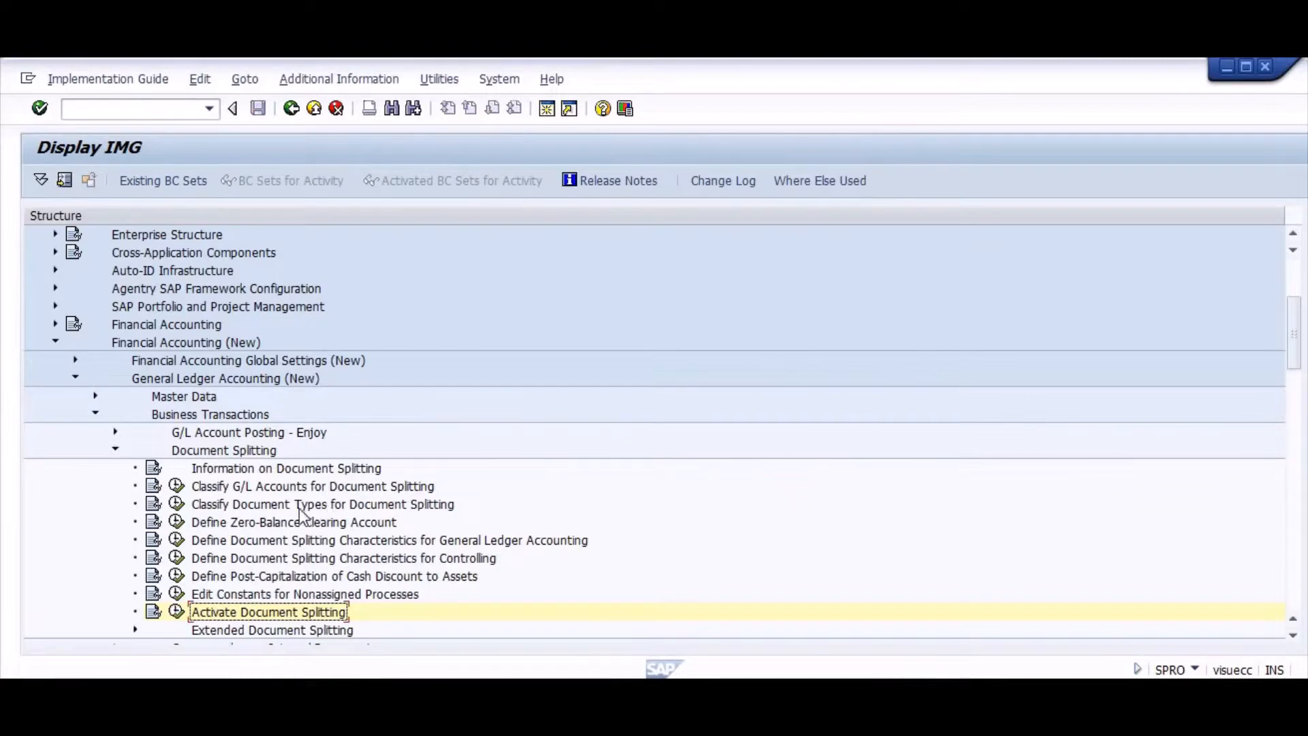
click(285, 505)
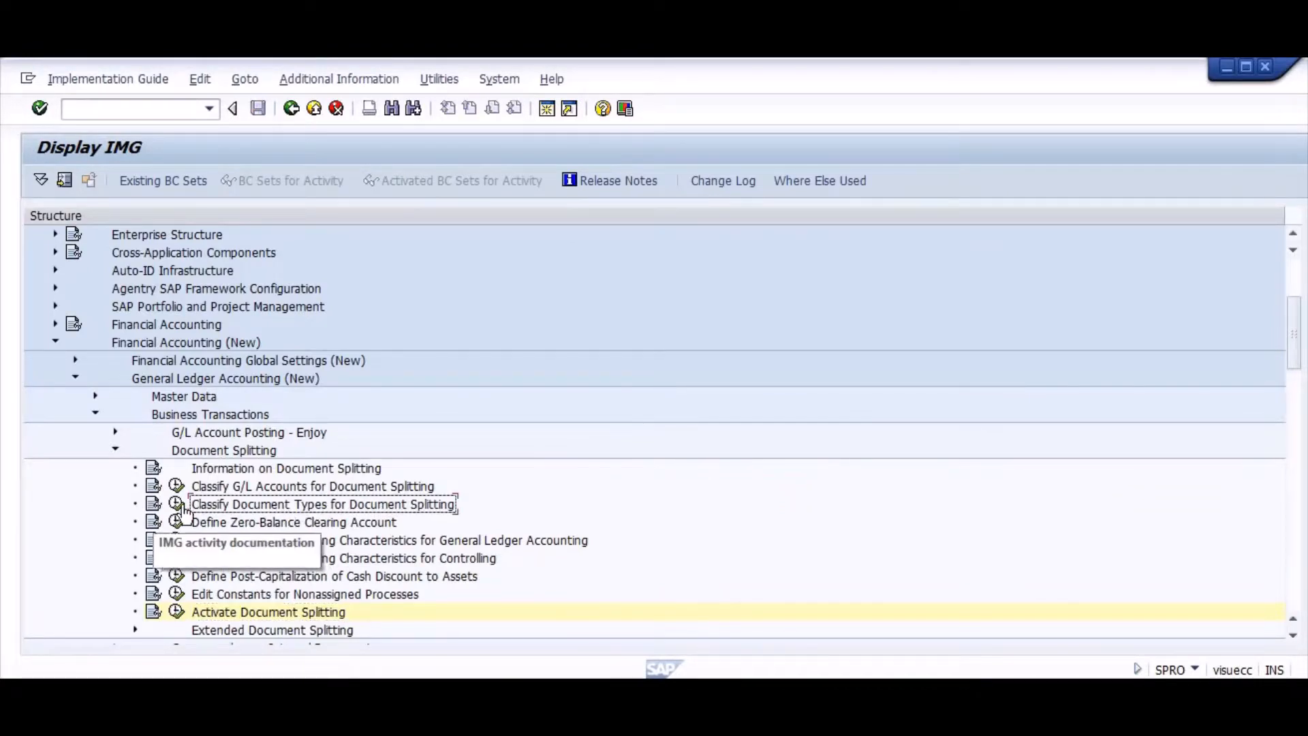
click(254, 487)
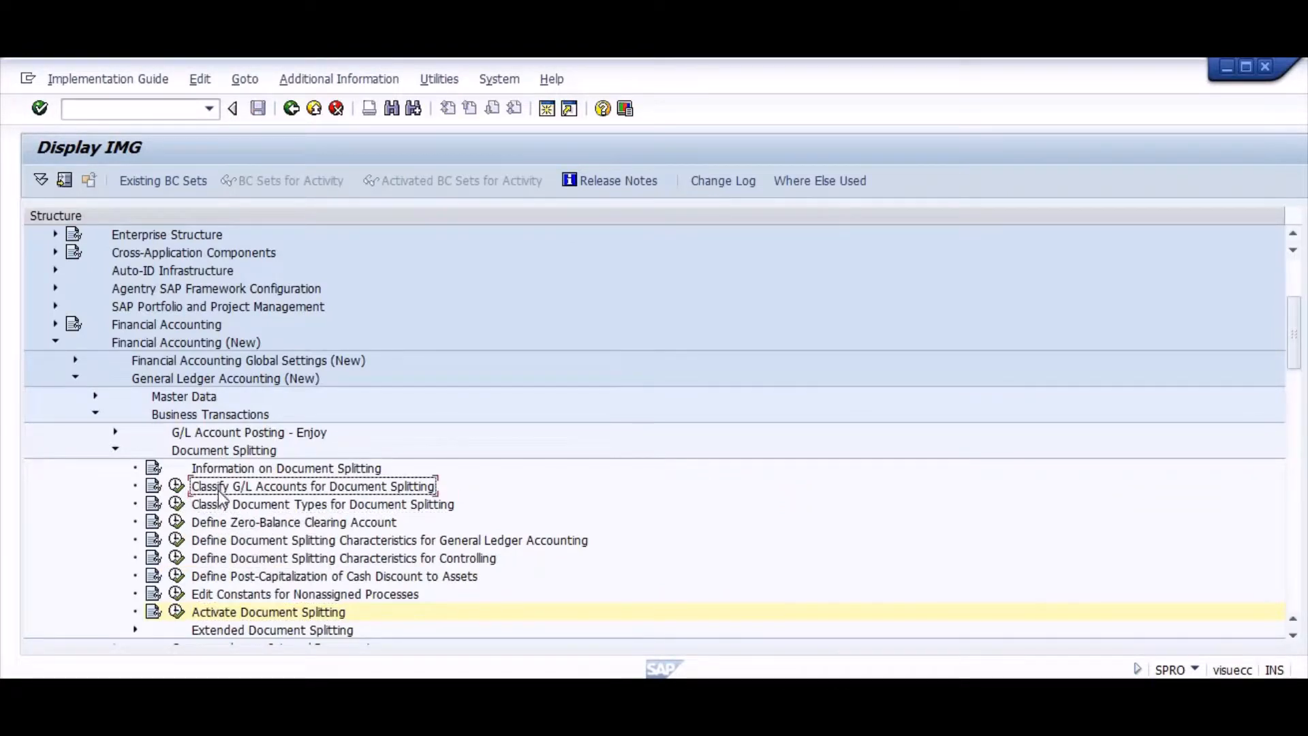
click(177, 485)
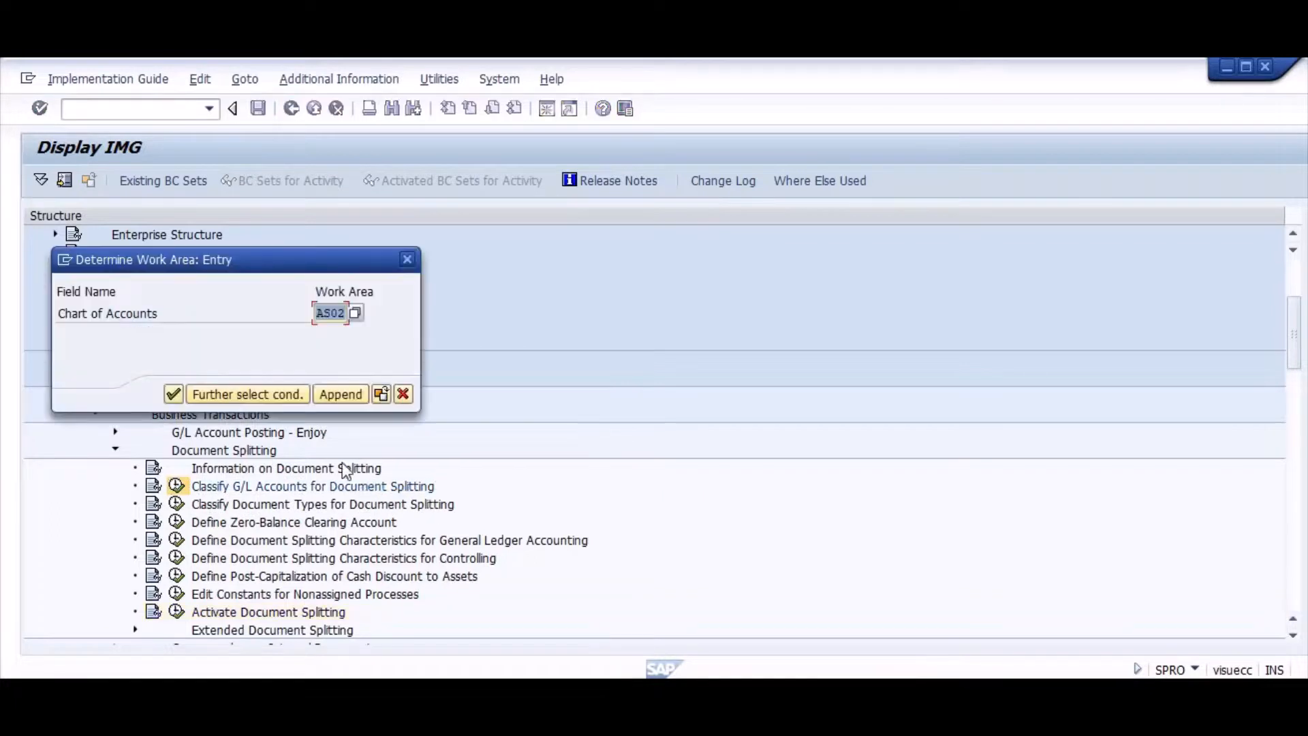
click(174, 395)
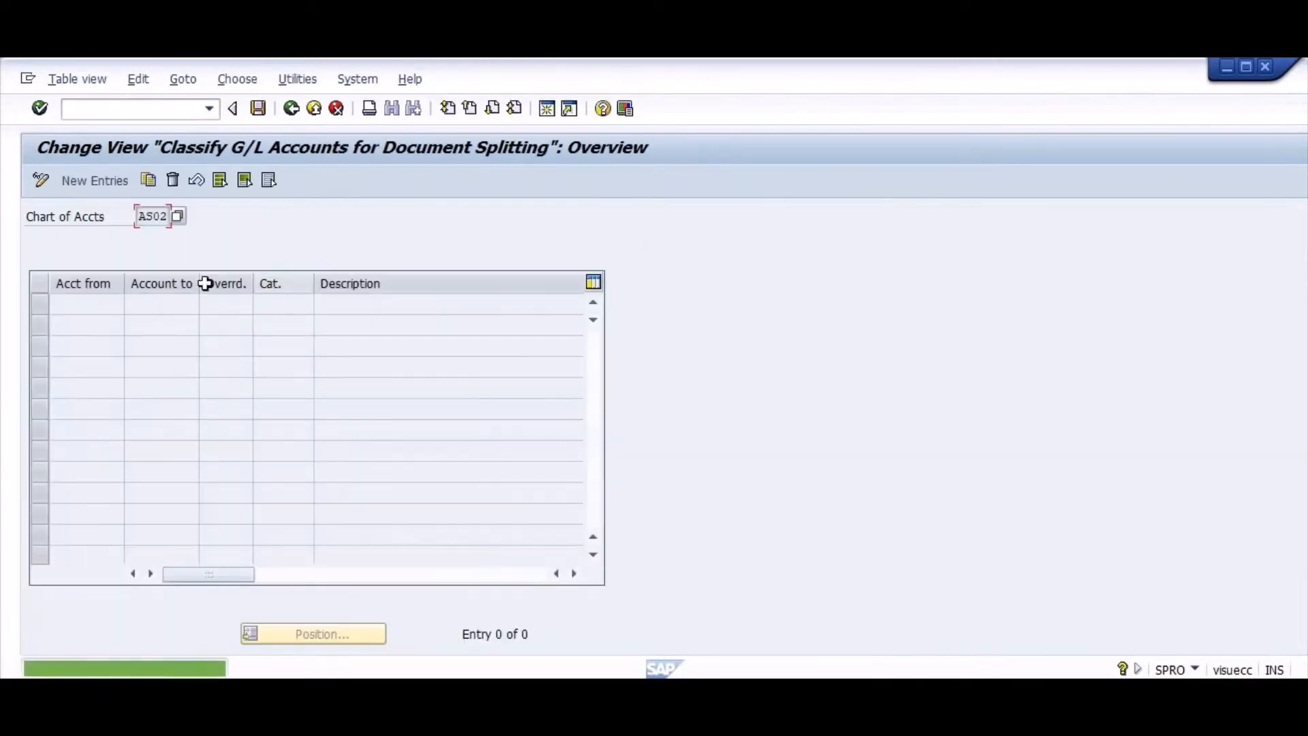
Add an entry assigning accounts 1000000 to 10000001 to item category 20000 Expense, and save it in the proposed customizing request.
click(108, 182)
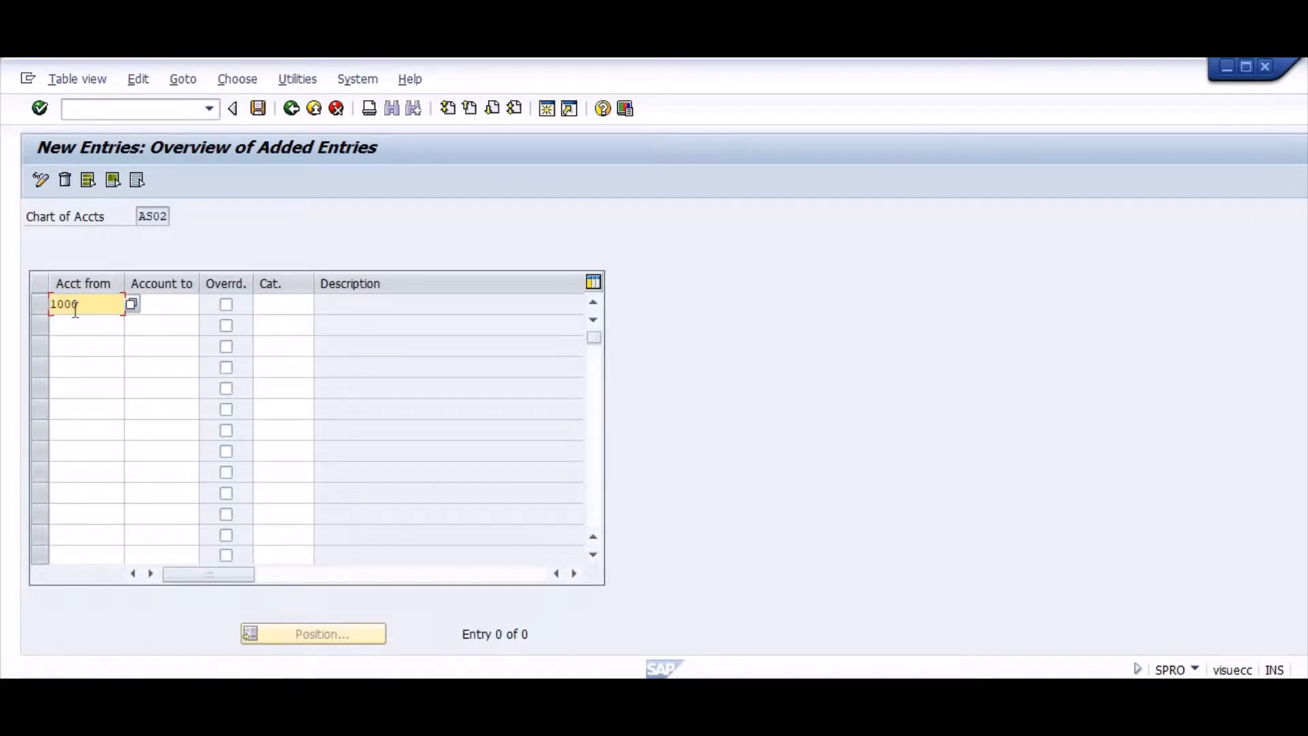
text(1000000)
key(Tab)
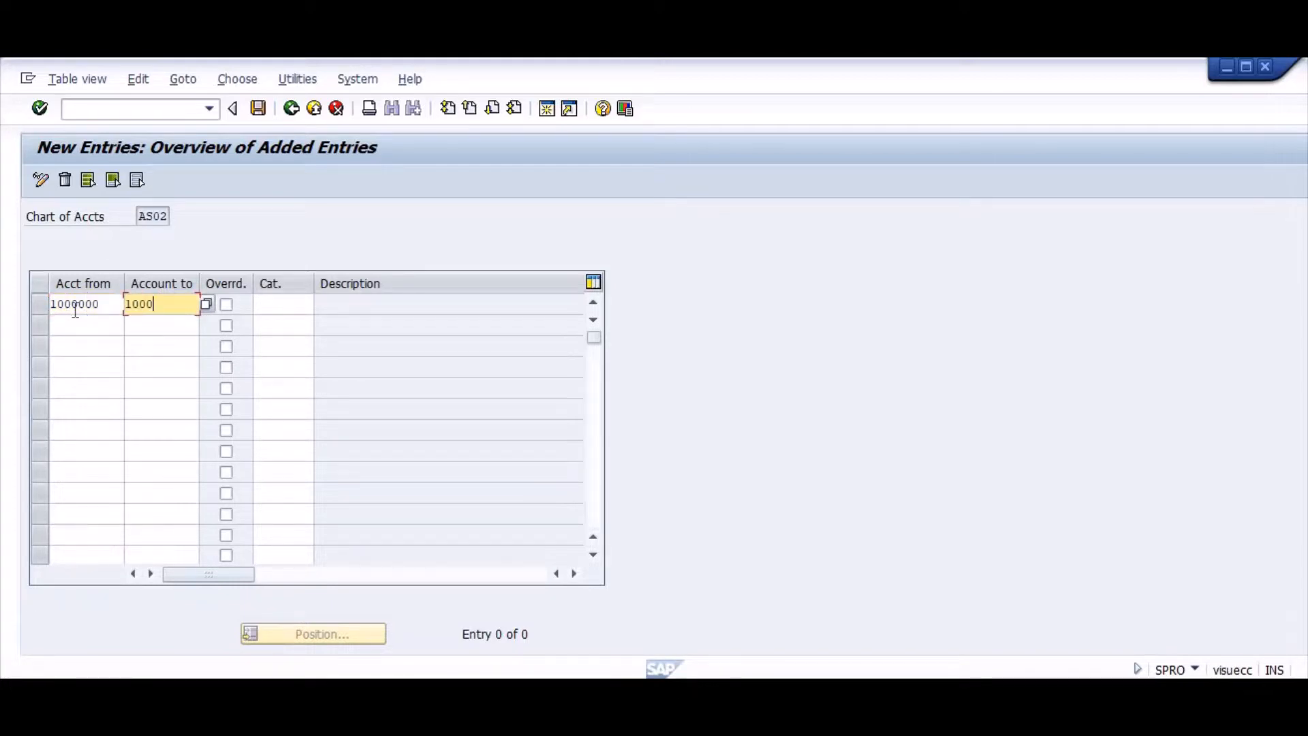
key(Return)
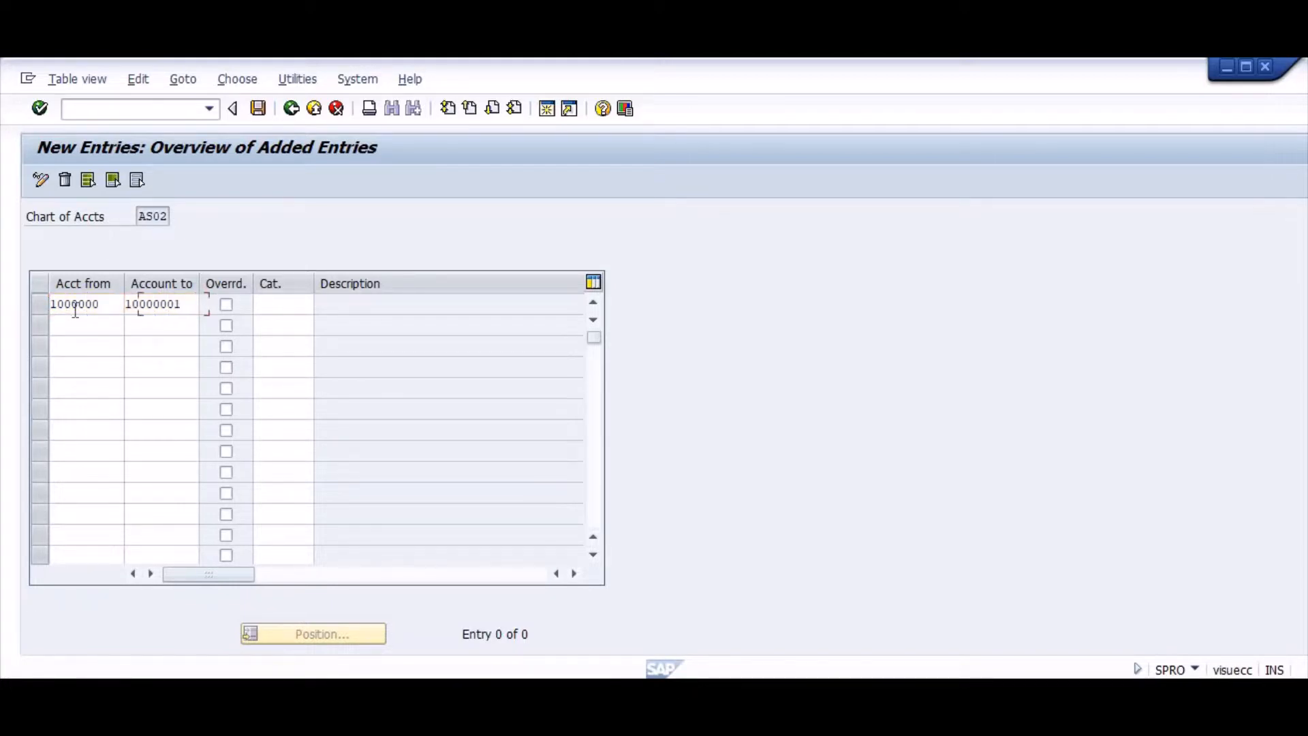
key(Tab)
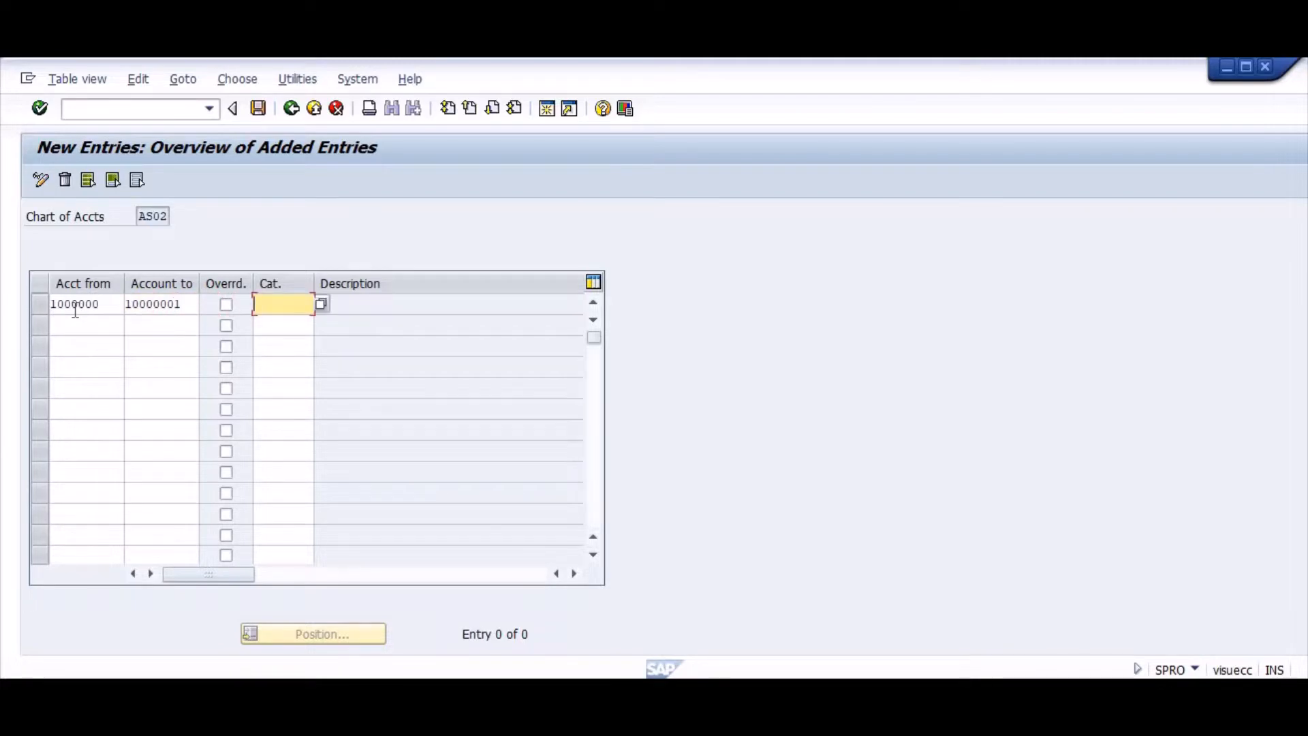
key(F4)
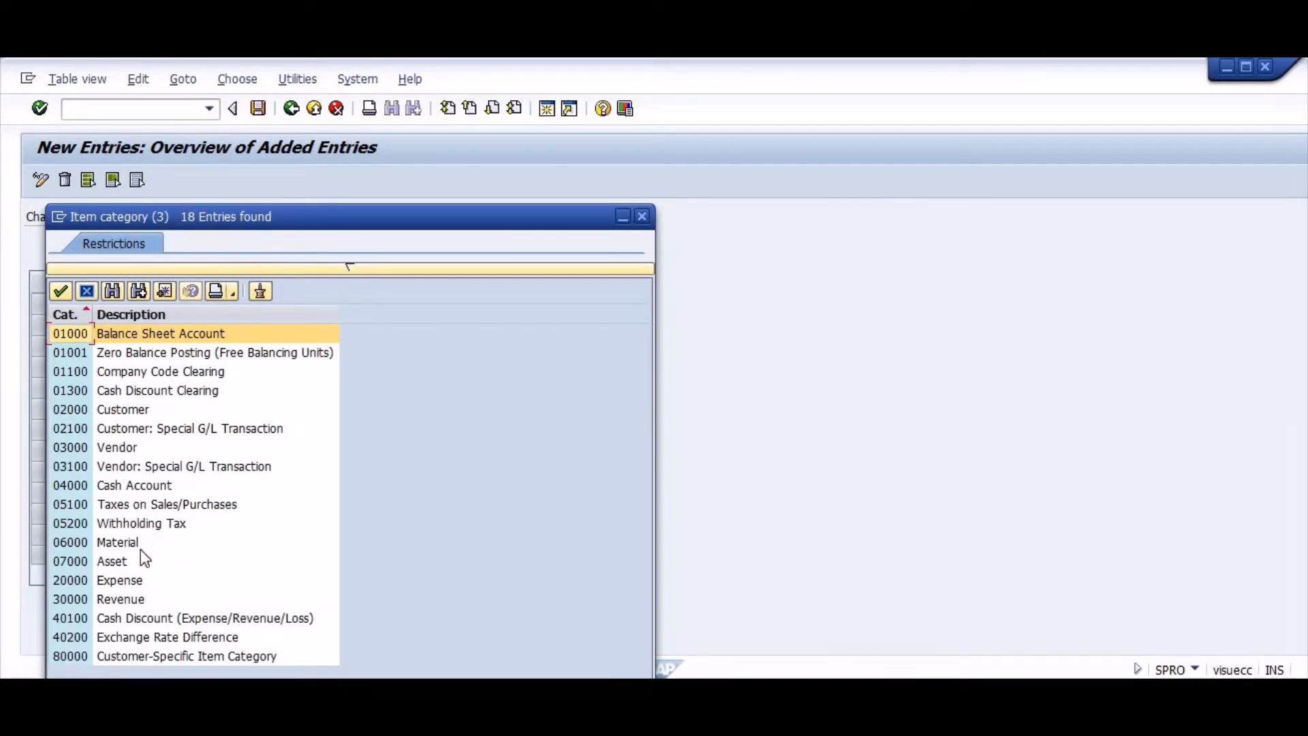
double_click(114, 583)
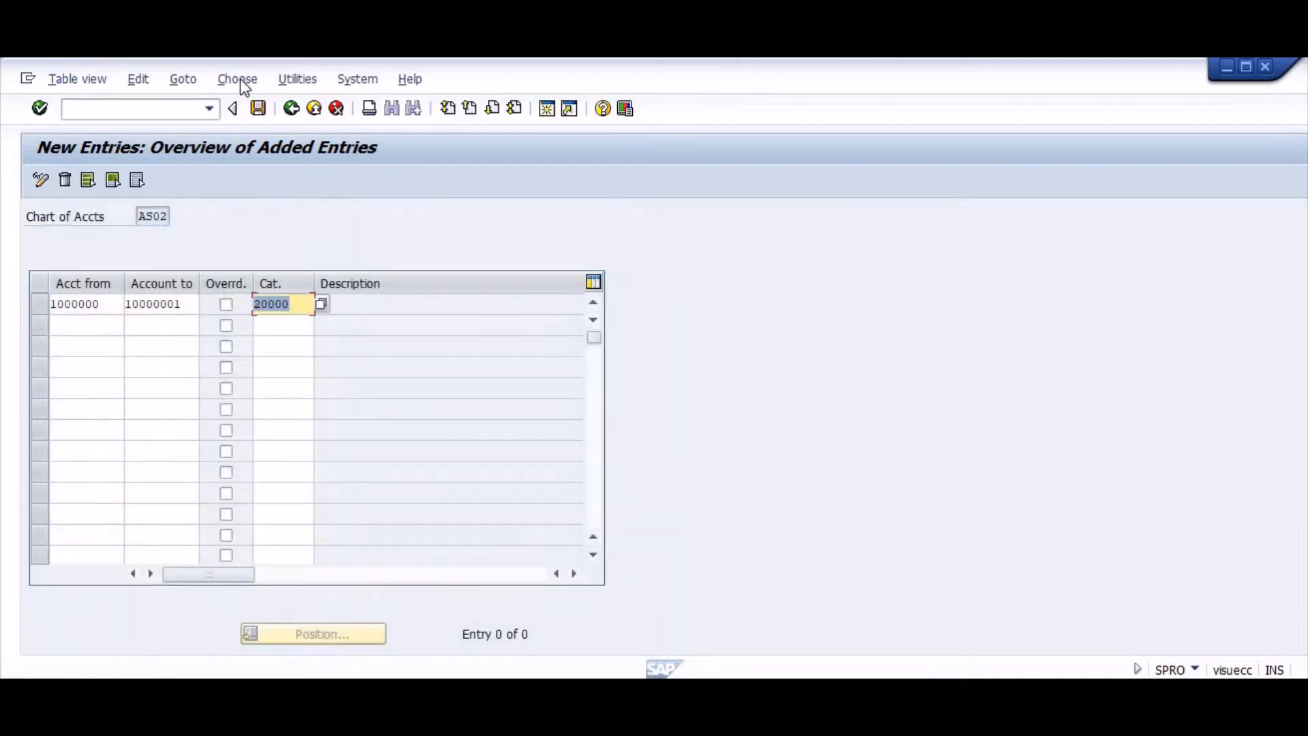
click(257, 107)
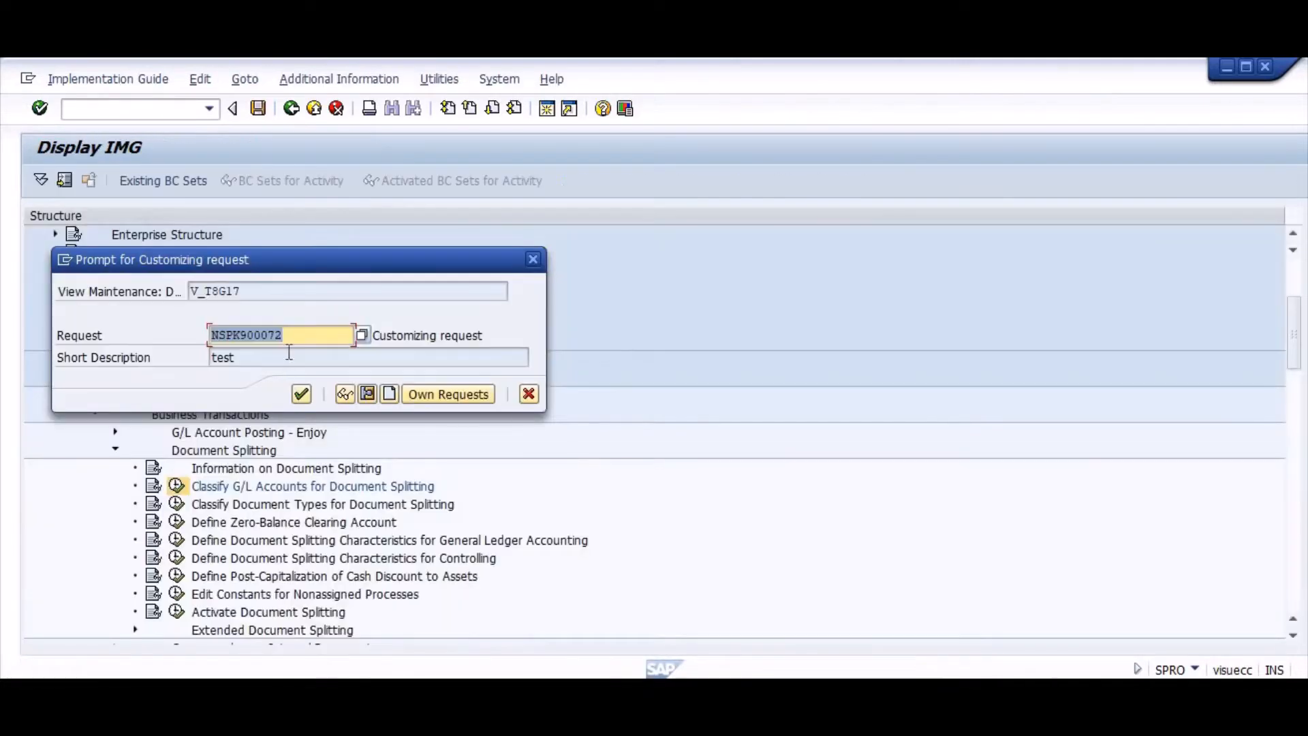
click(301, 395)
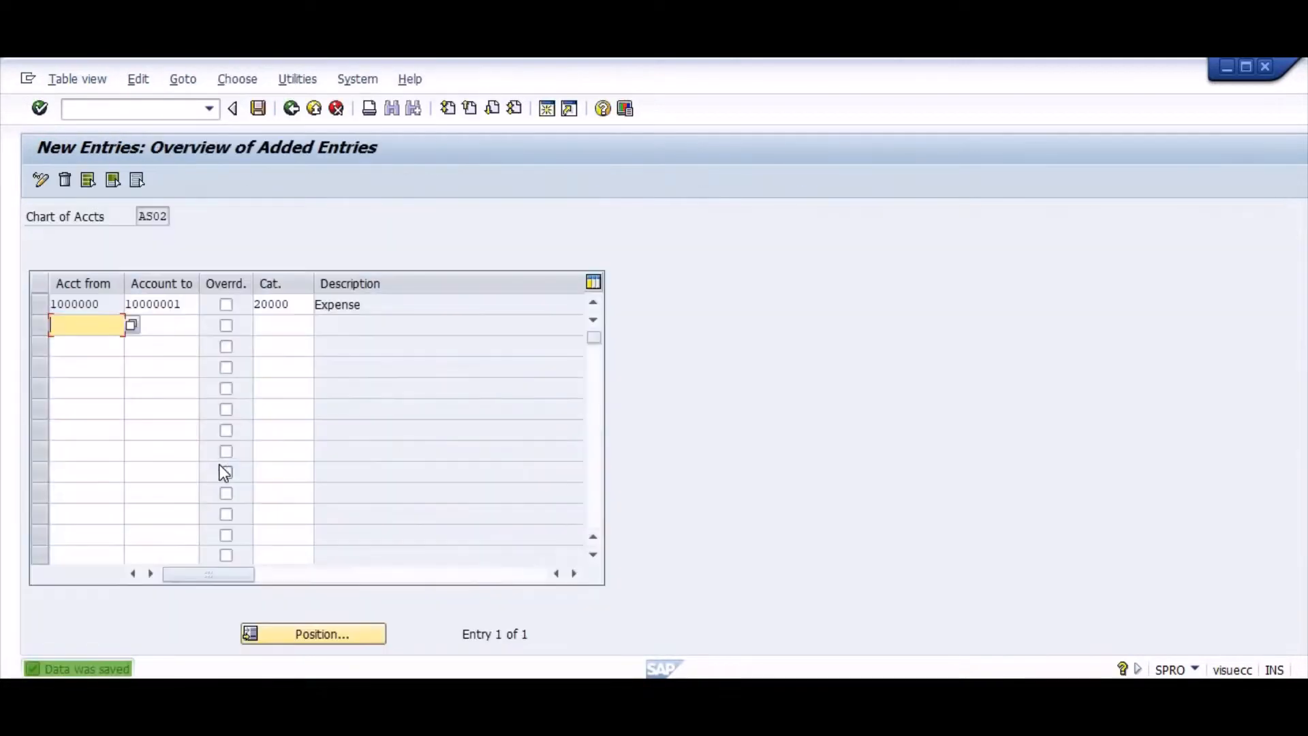
Switch from the account classification to G/L document entry with transaction FB50.
key(alt+Tab)
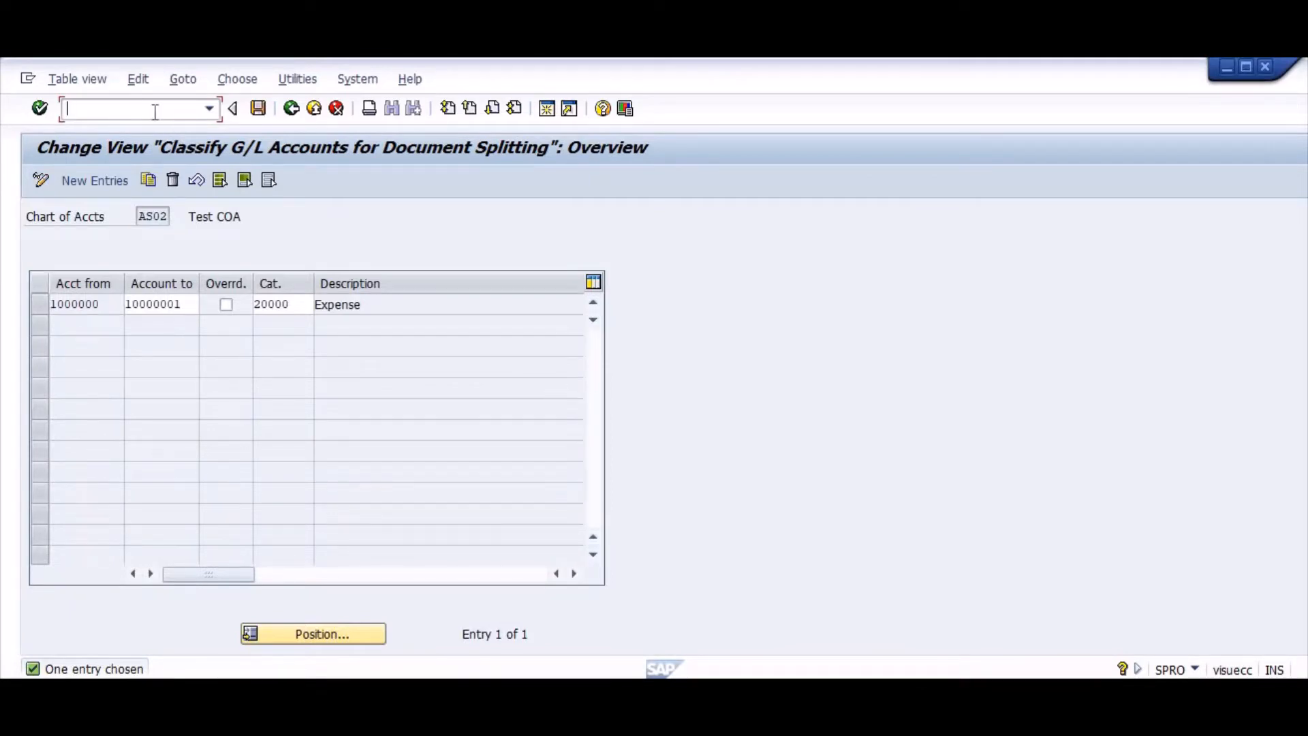
text(/nfbt)
key(BackSpace)
text(50)
key(Return)
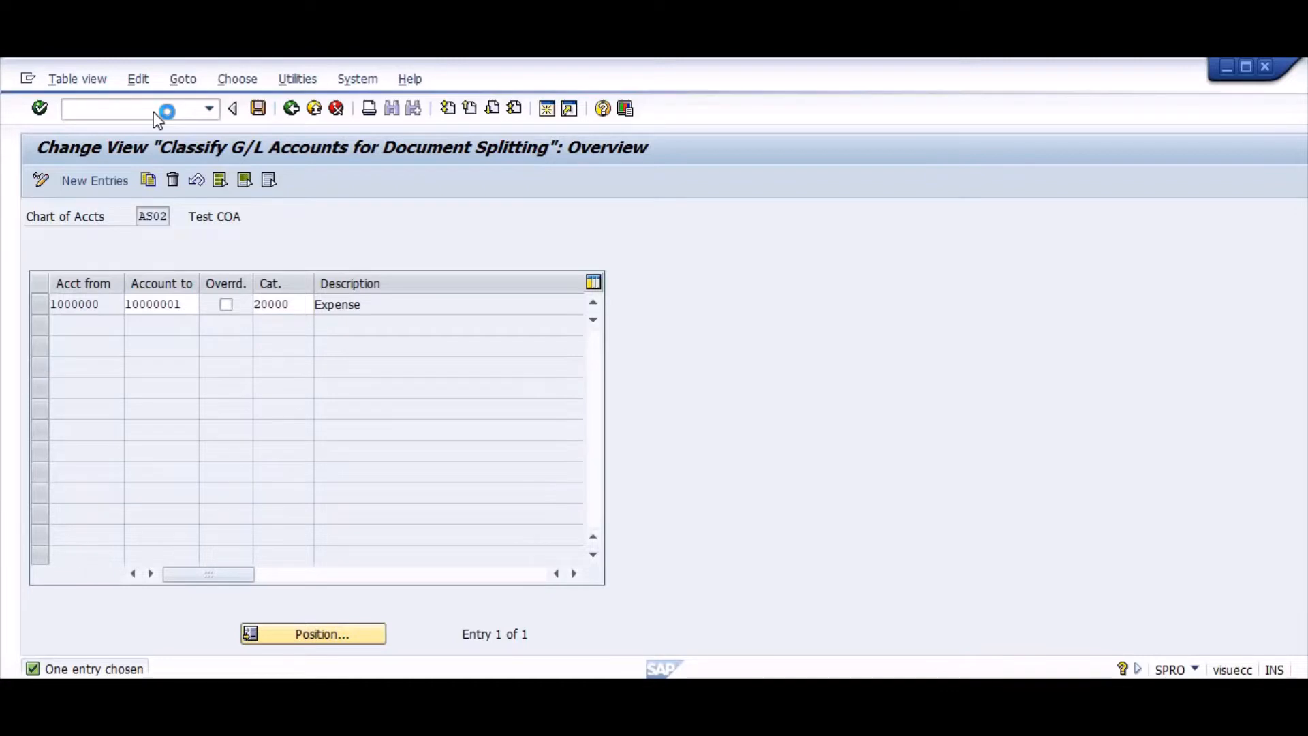
Fill in the document header with document date 04.02.2022 and reference Test.
key(Down)
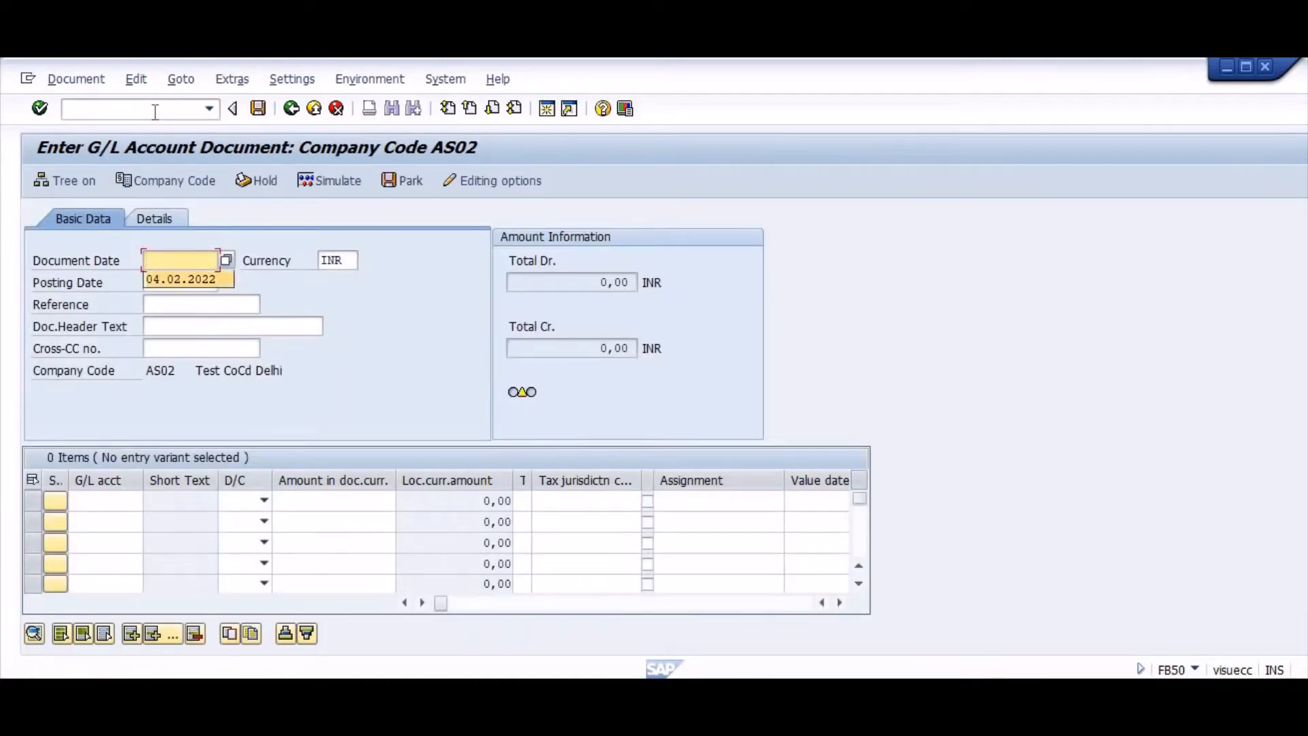
key(Tab)
key(Tab)
key(Tab)
key(Tab)
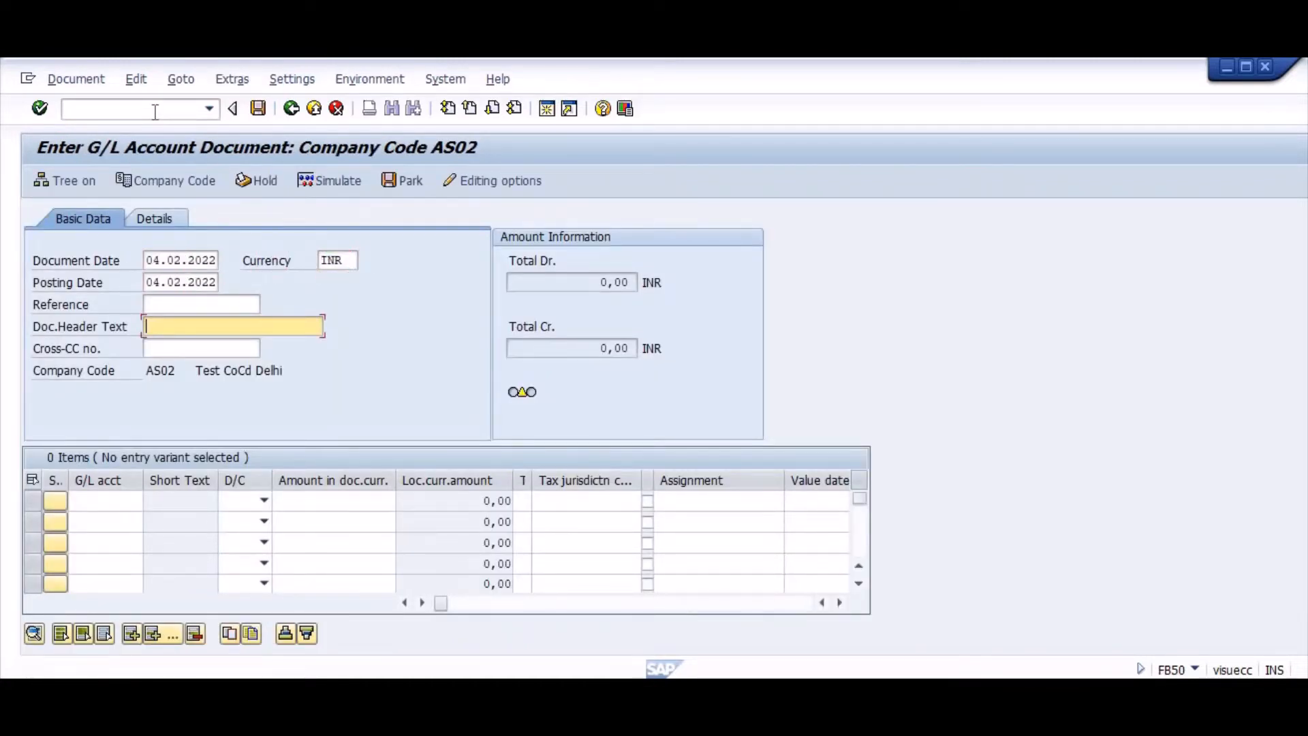
key(shift+Tab)
key(Down)
key(Tab)
key(Tab)
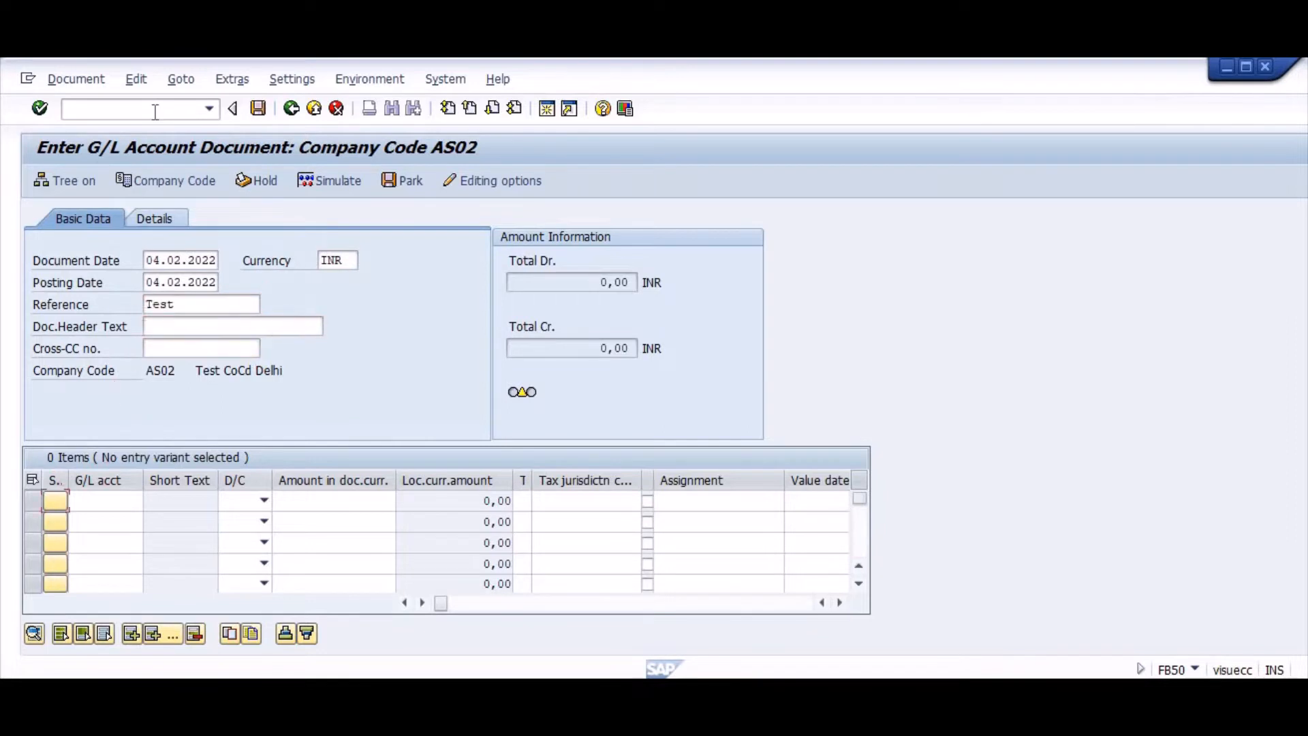
Enter the first line item as a credit of 1000 to G/L account 10000001.
key(Tab)
key(Down)
key(Tab)
key(Down)
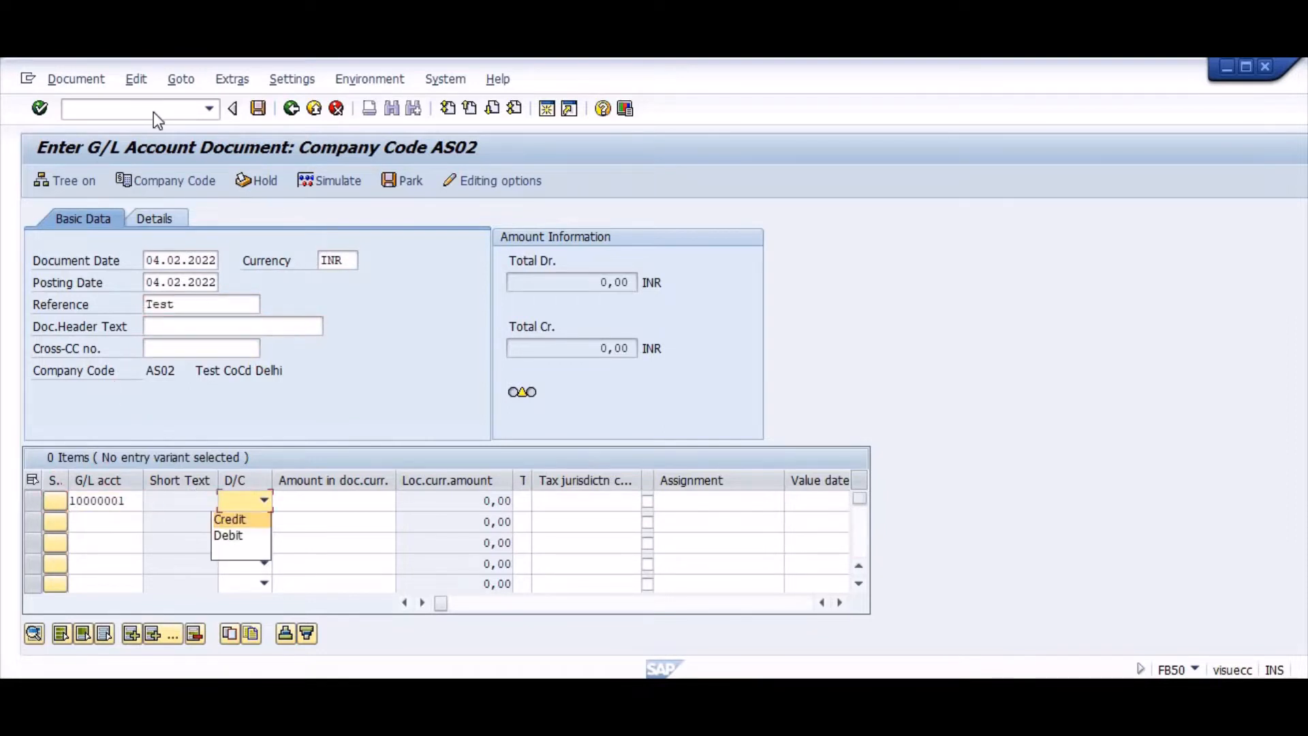
key(Return)
key(Tab)
key(Down)
key(shift+Tab)
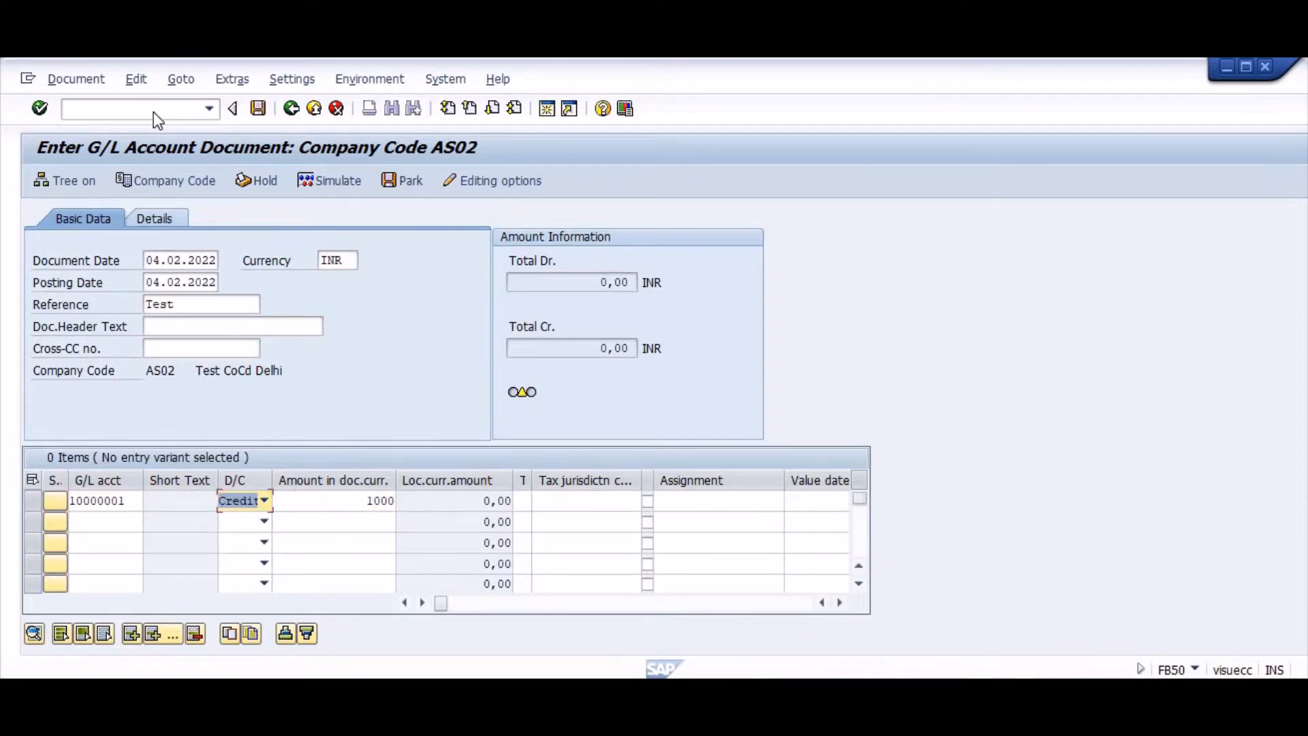
Enter the second line item as a debit of 1000 to G/L account 10000000, and validate the document.
key(shift+Tab)
key(Down)
key(Tab)
key(shift+Tab)
key(Down)
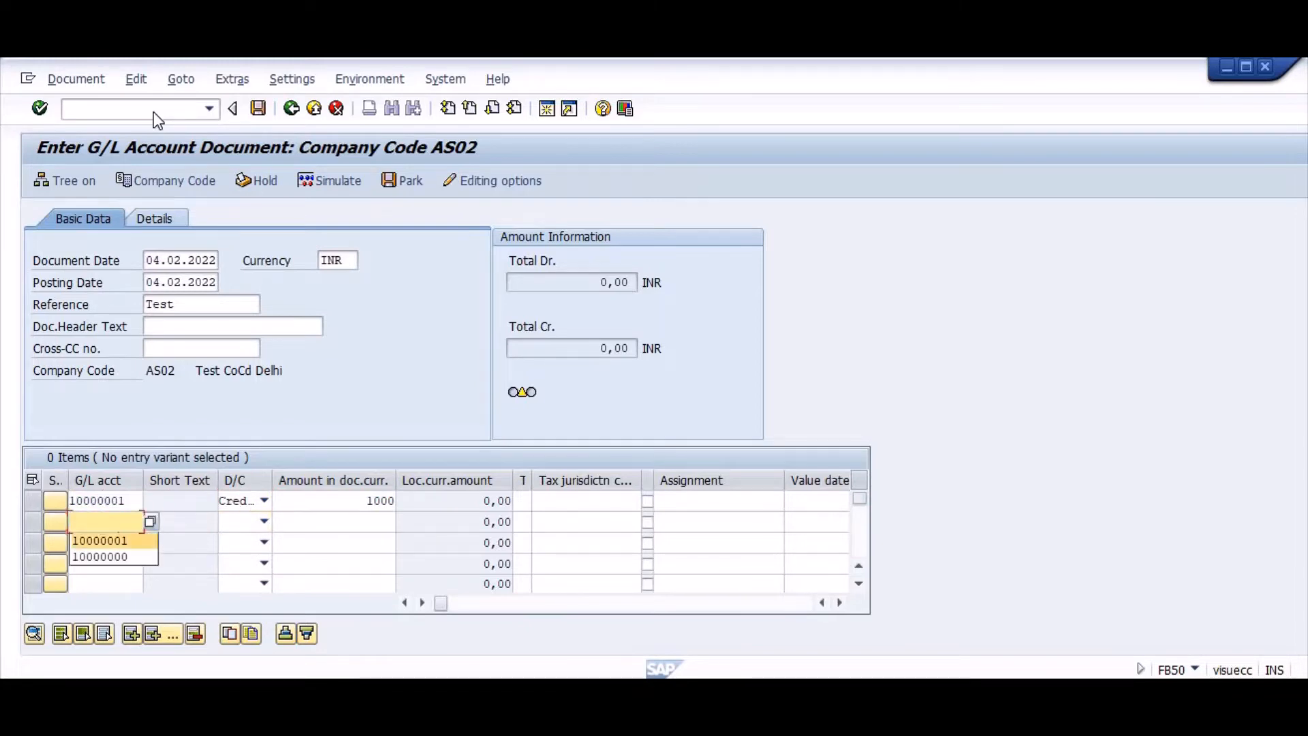
key(Down)
key(Tab)
key(Down)
key(Down)
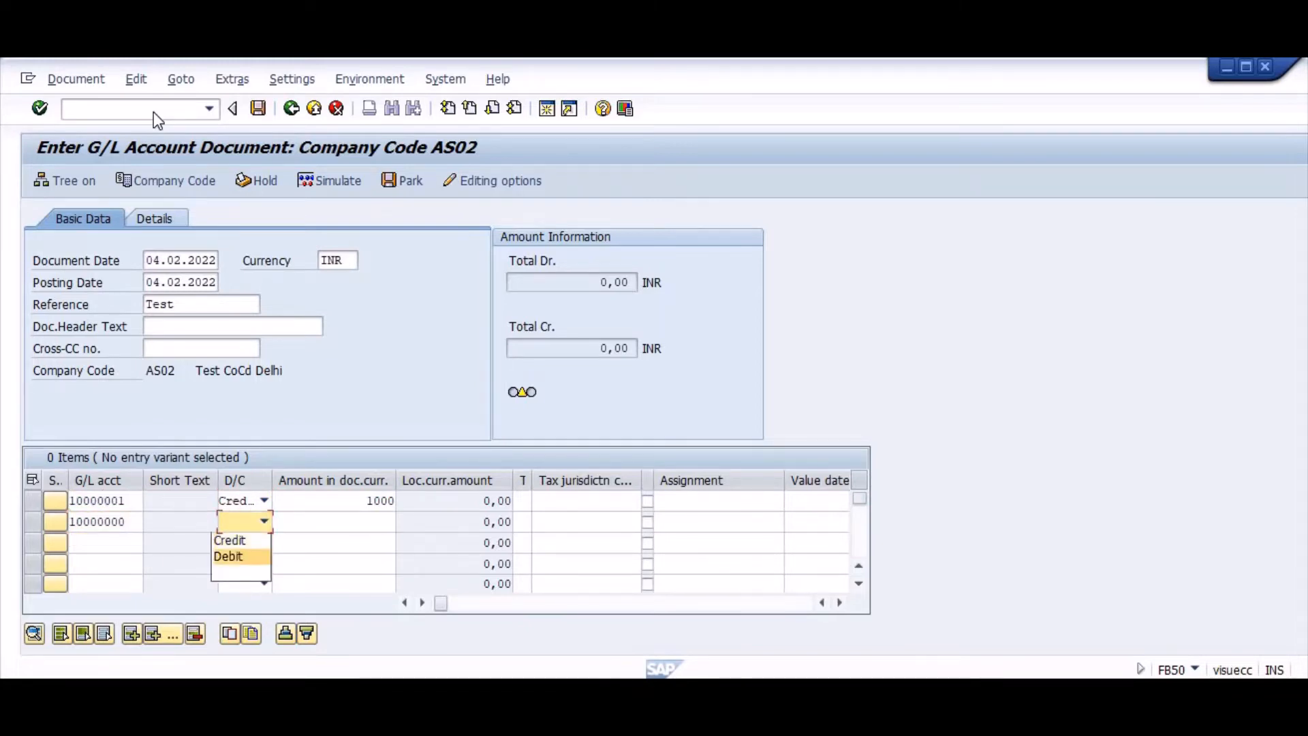
key(Return)
key(Tab)
key(Down)
key(Return)
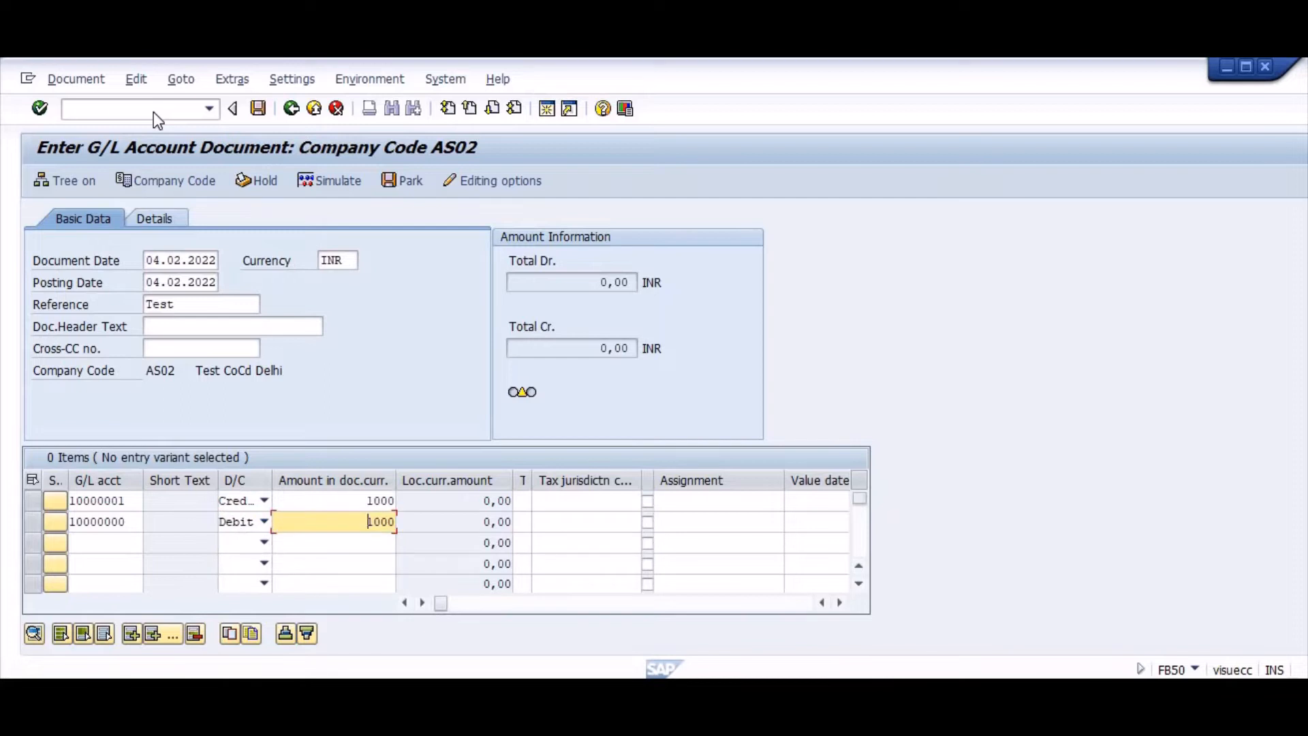
key(Return)
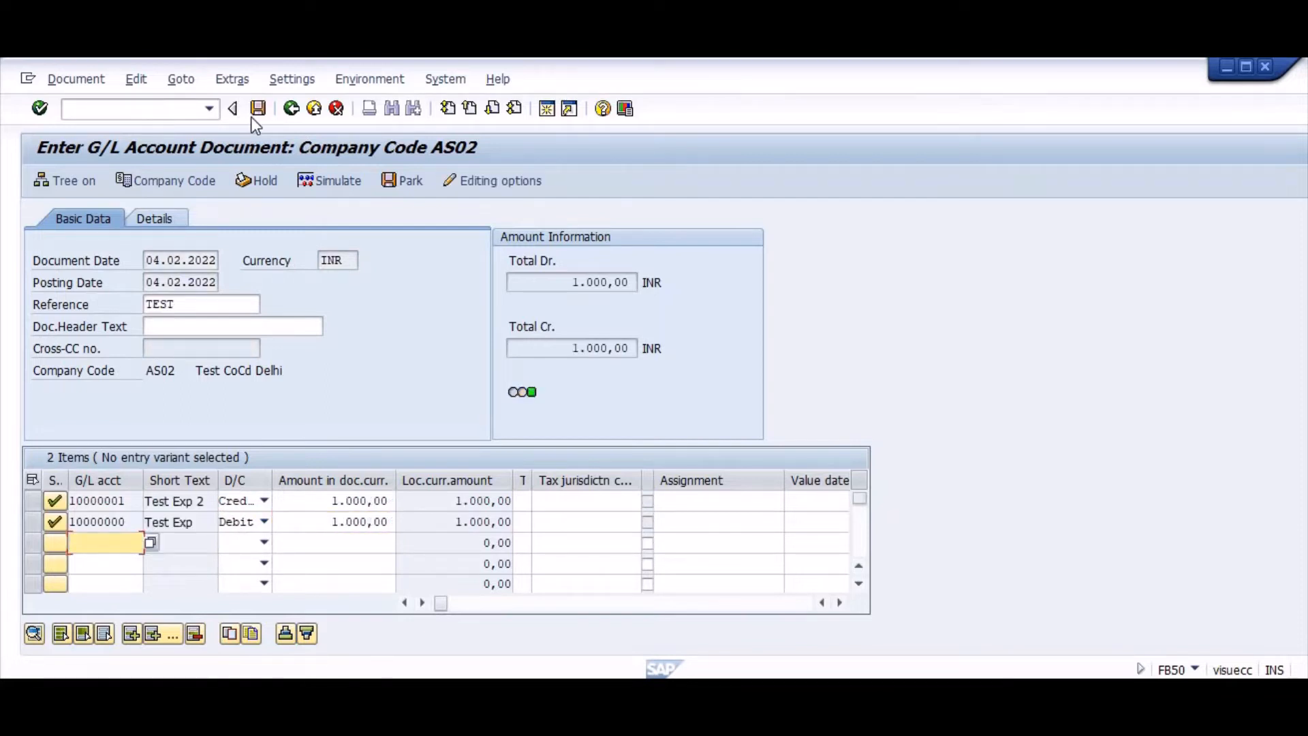
Try to post the G/L document, and review the resulting error's detailed explanation before closing it.
click(252, 115)
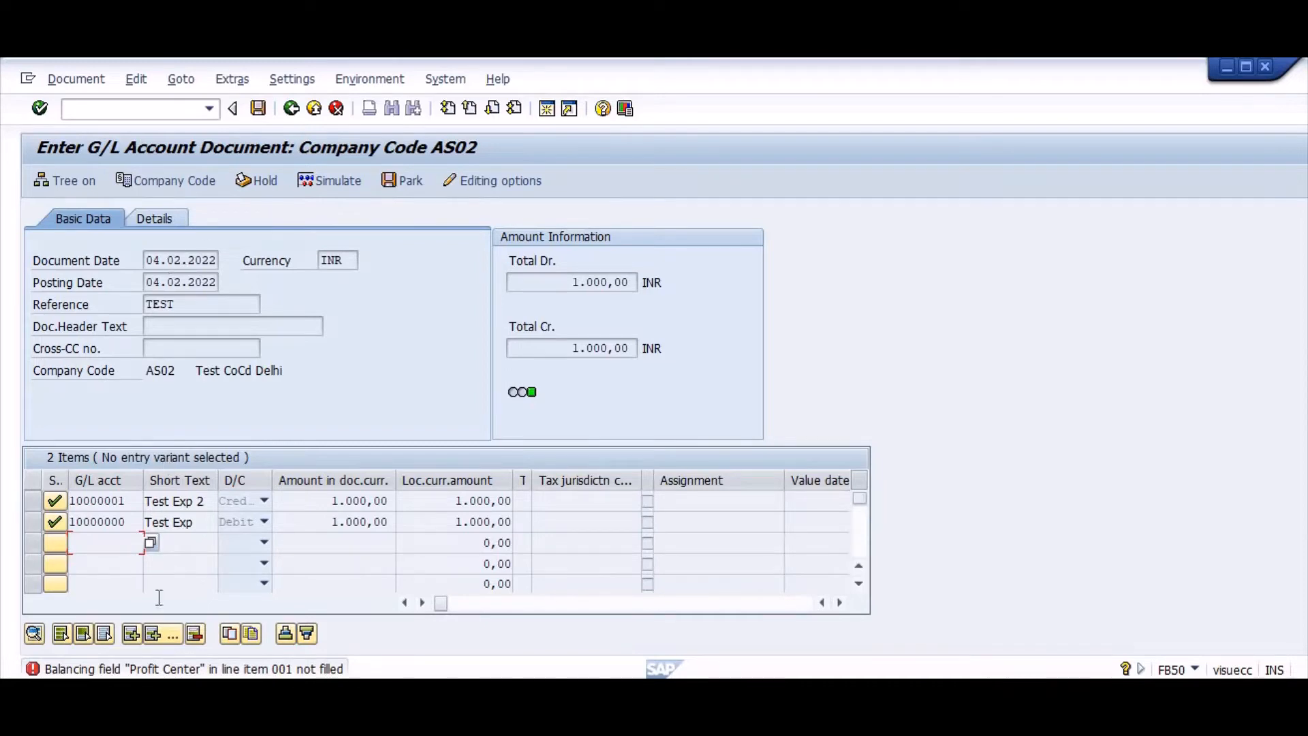
double_click(170, 667)
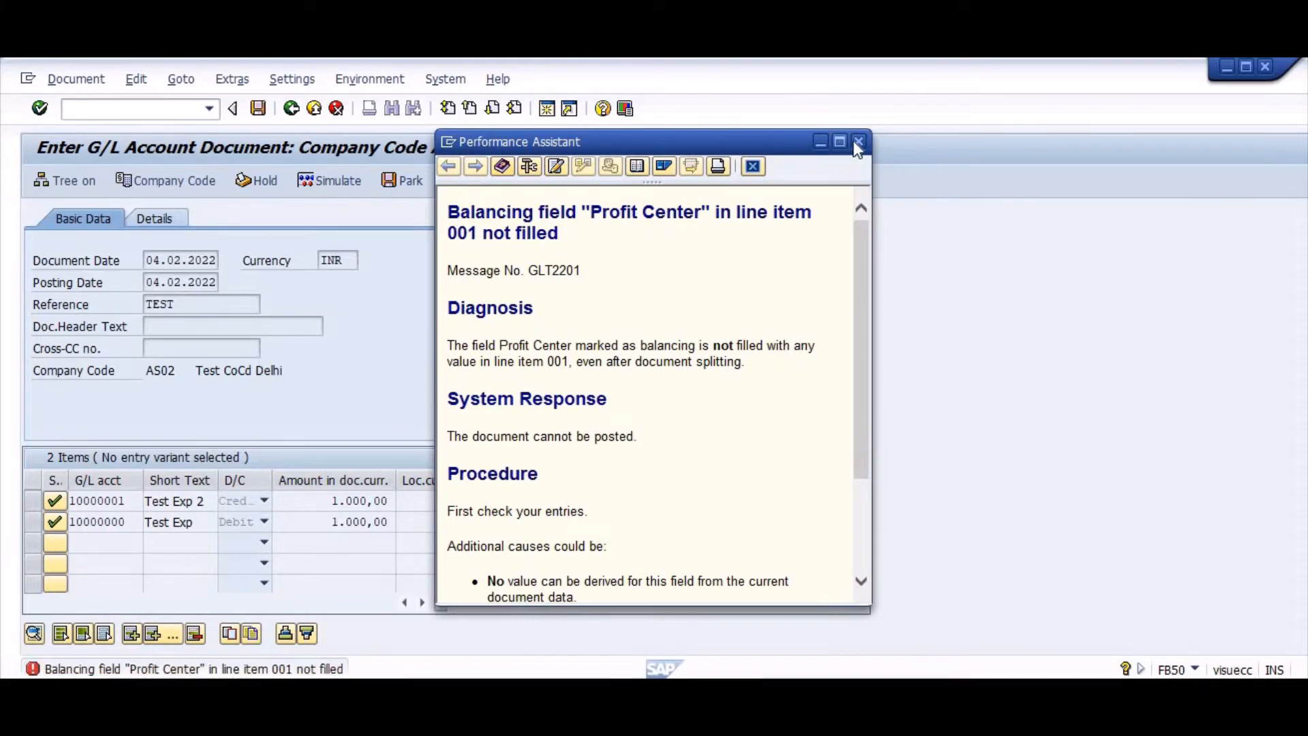
click(857, 141)
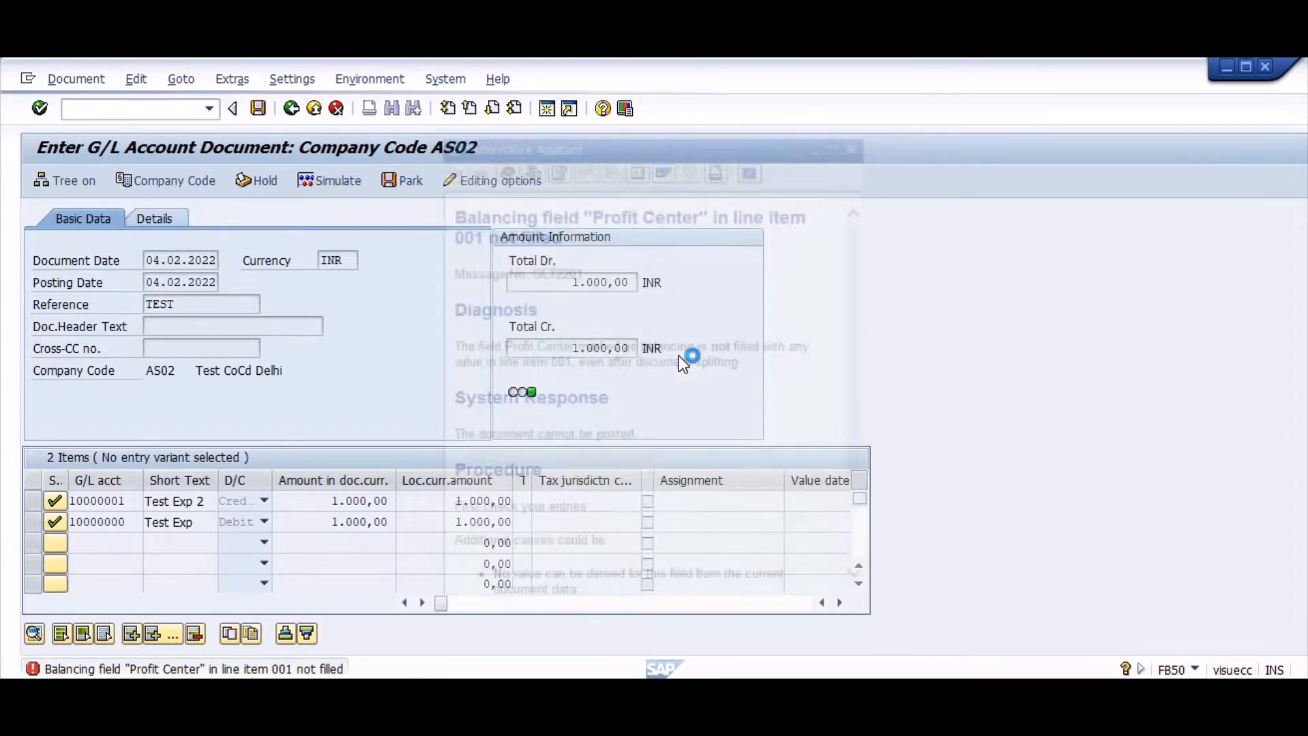